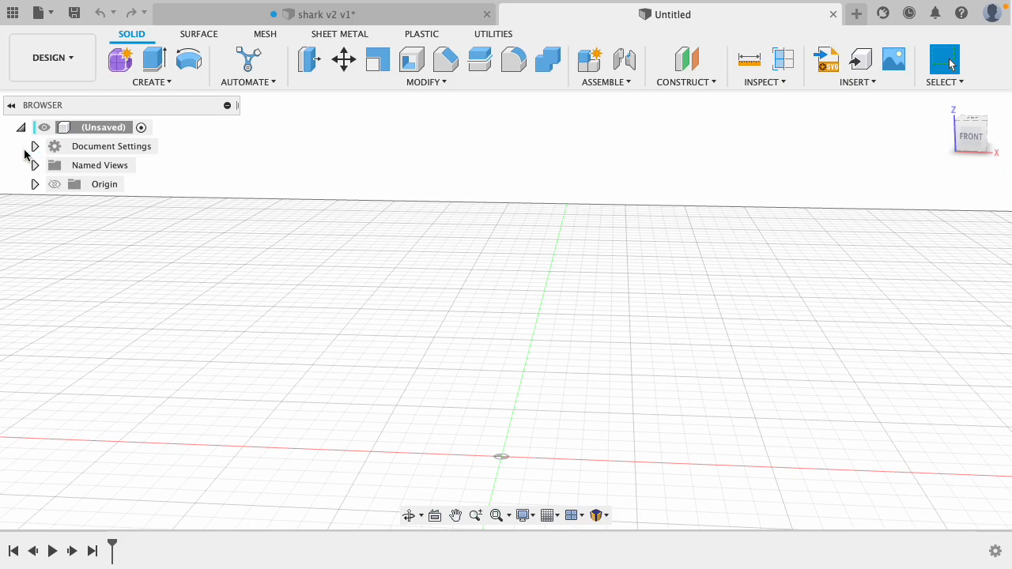
- Change the document's active units to inches and collapse the document settings
click(35, 147)
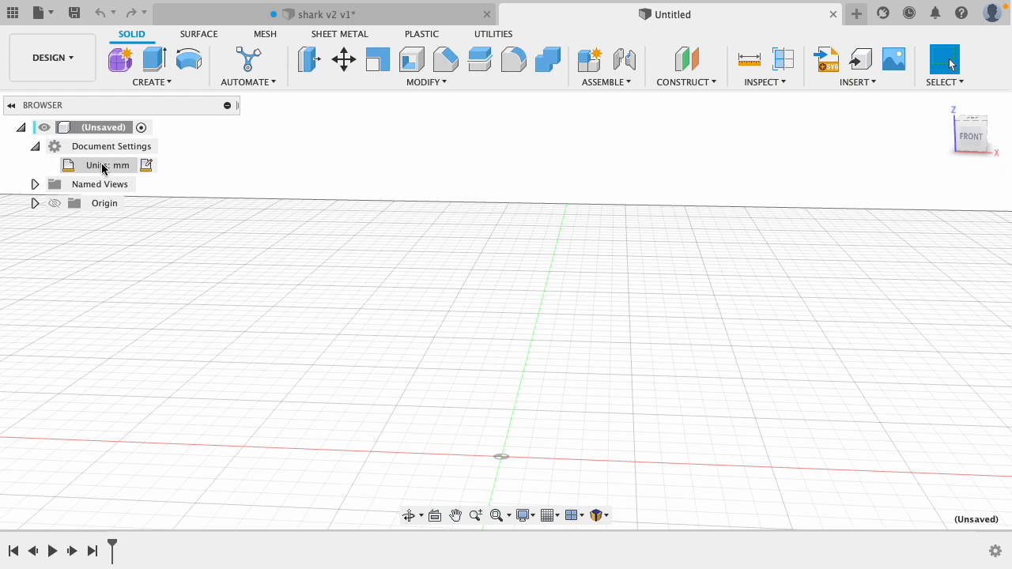
click(146, 166)
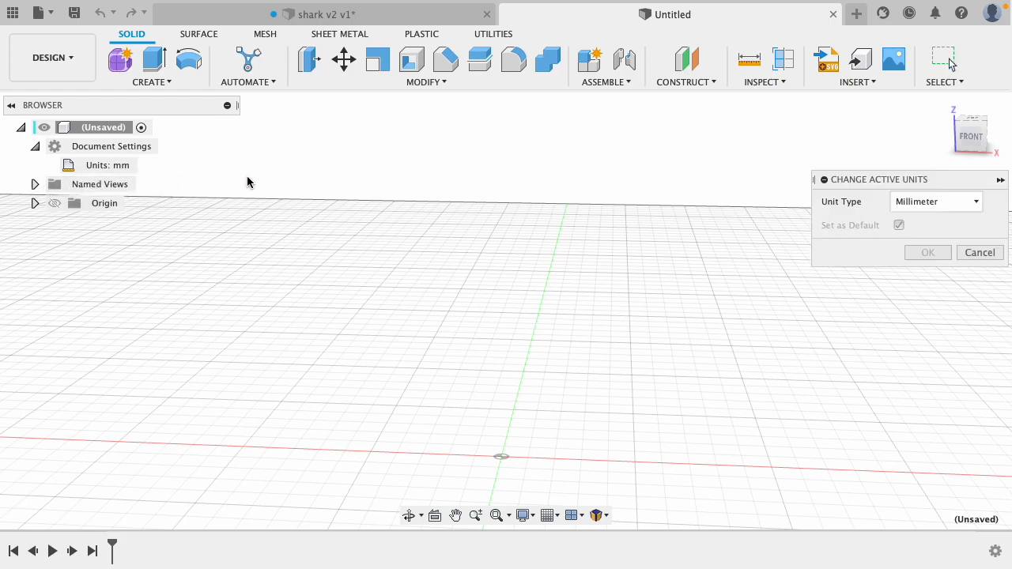
drag(949, 185, 845, 167)
click(842, 188)
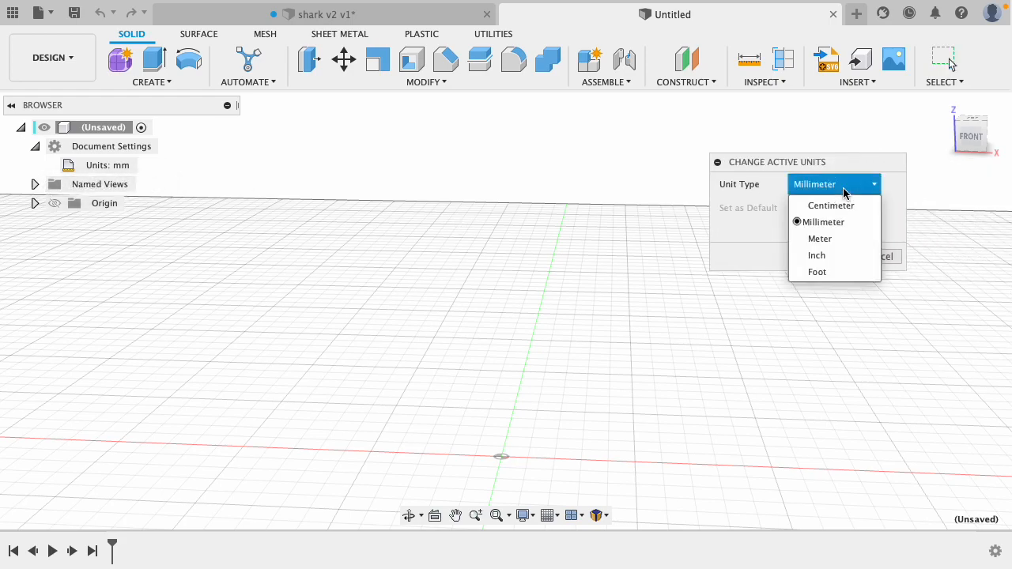
click(830, 254)
click(834, 259)
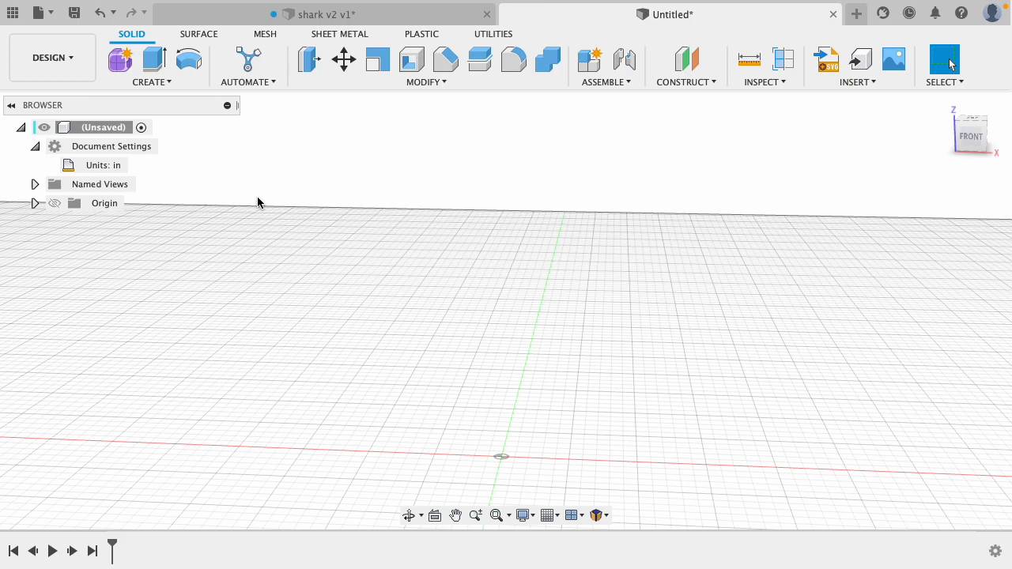
mouse_move(89, 171)
click(40, 147)
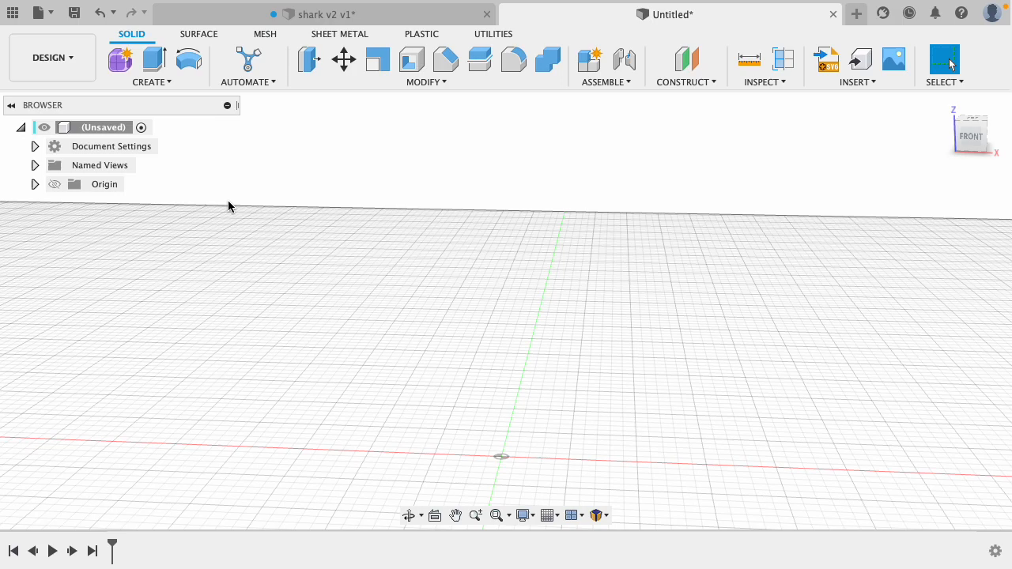
- Save the design as "shark 5" in the all CCA > meta cad > brains work folder
key(super+s)
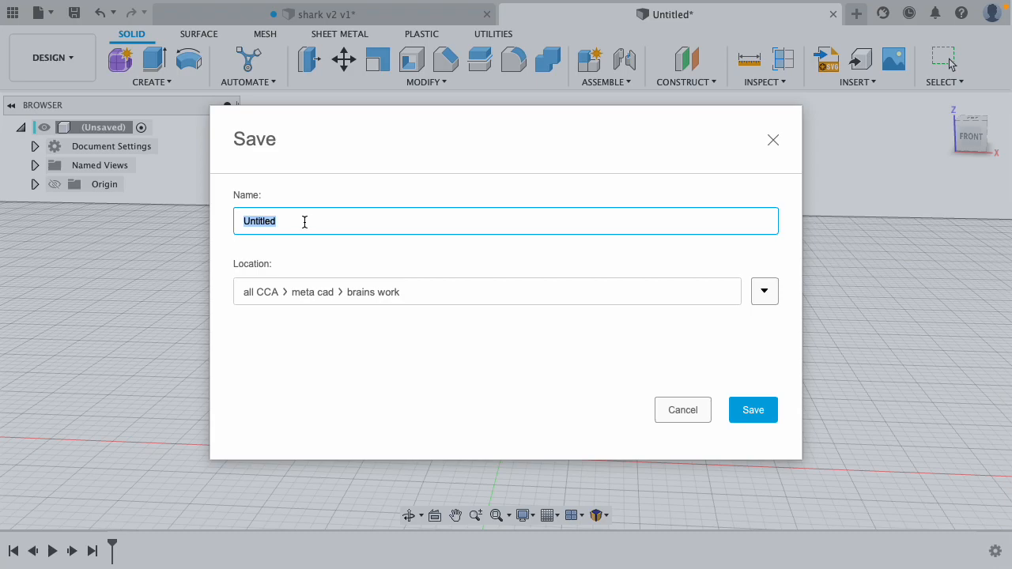
text(shark 5)
click(762, 293)
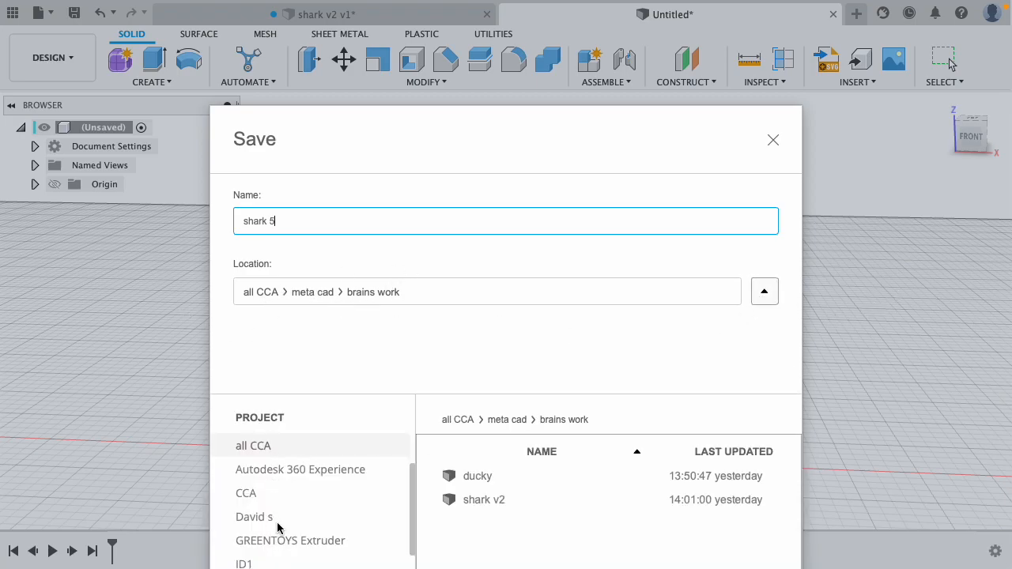
click(640, 342)
click(770, 294)
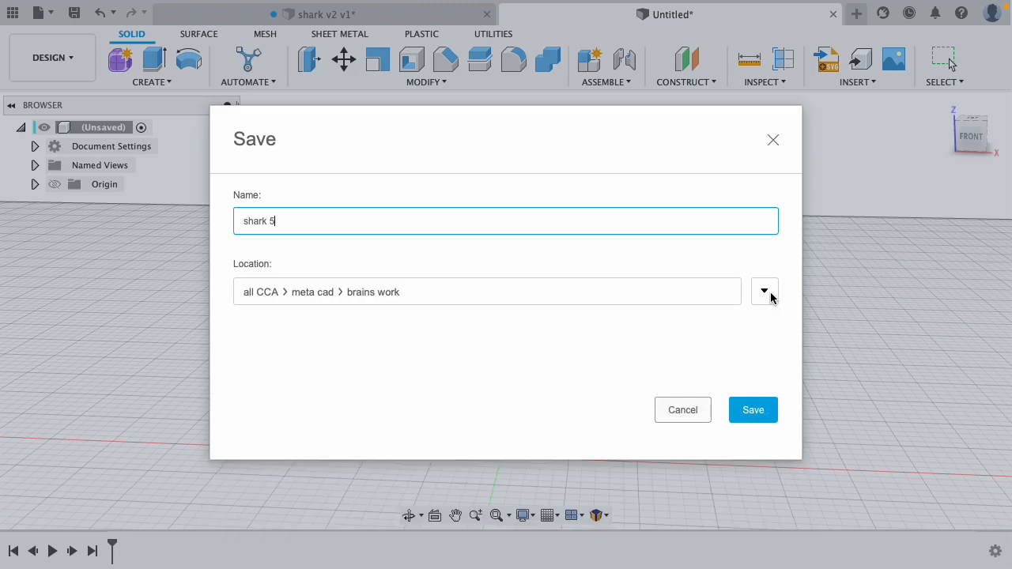
click(755, 412)
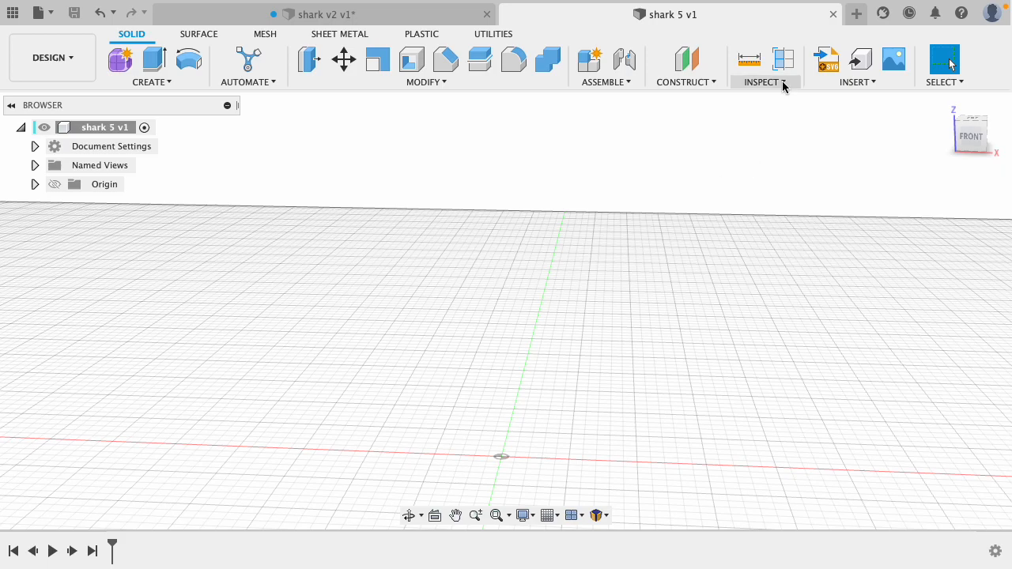
click(873, 79)
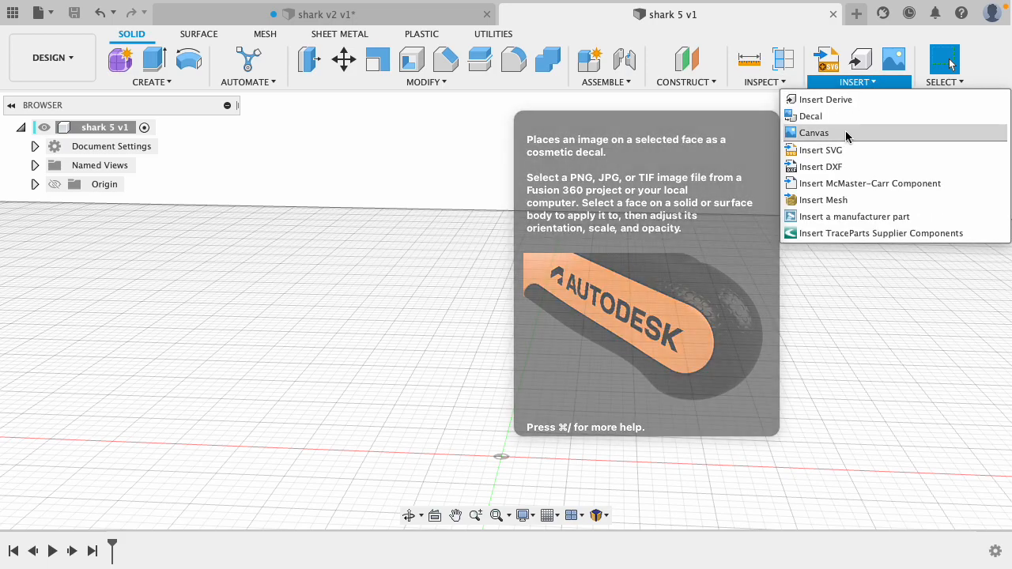
click(844, 133)
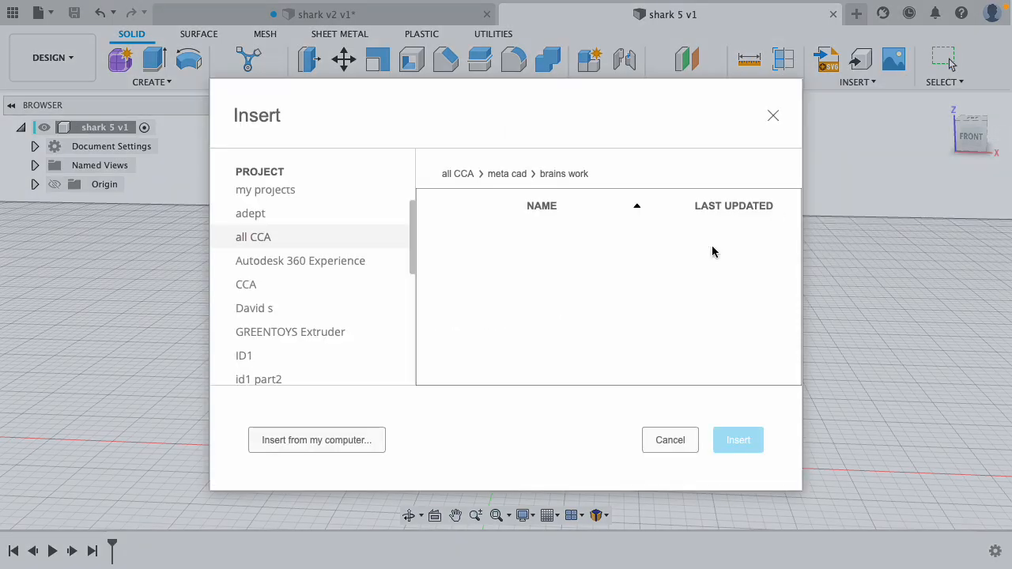
click(313, 441)
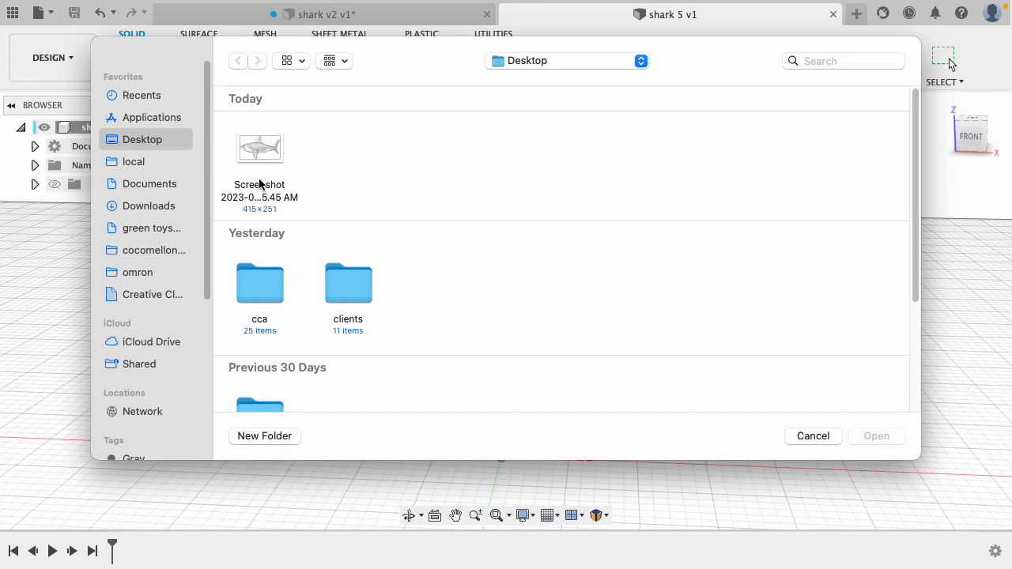
click(264, 150)
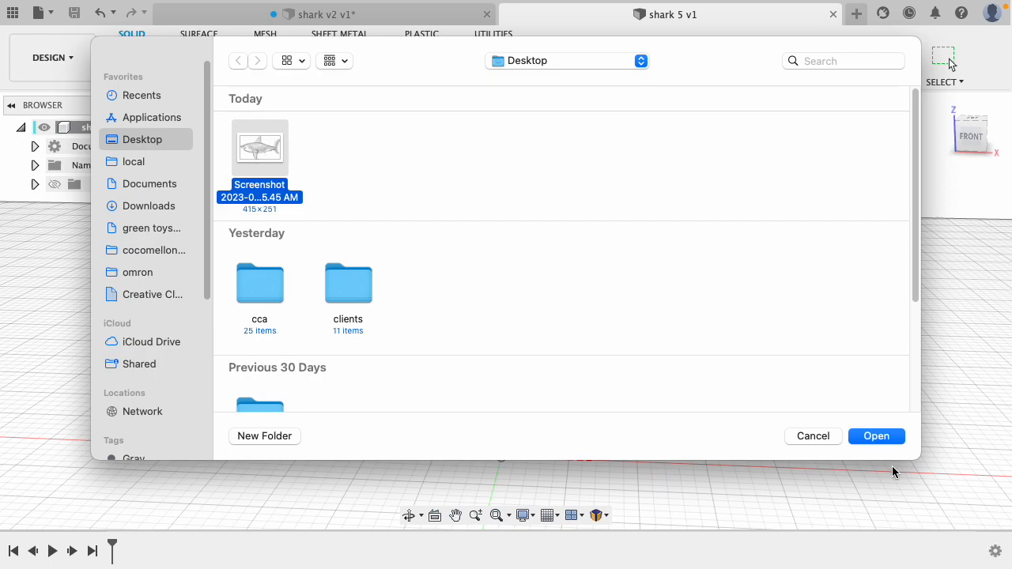
click(874, 436)
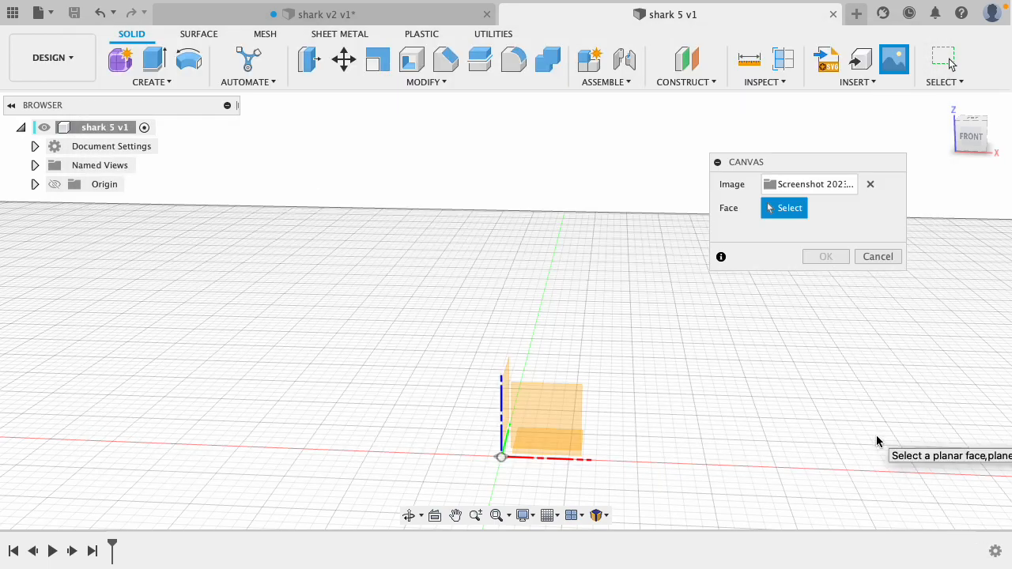
shift+middle_drag(702, 337, 728, 325)
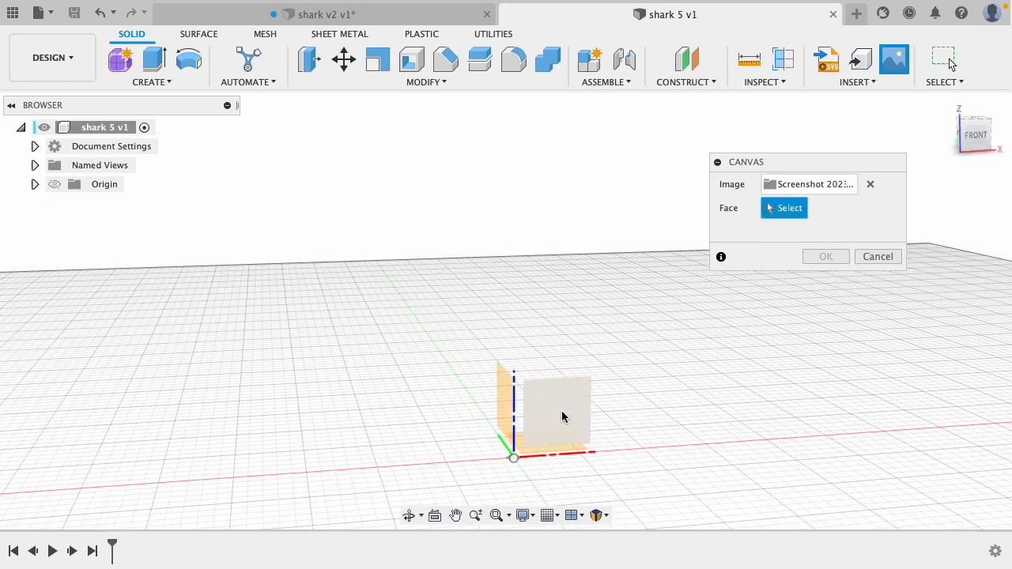
click(974, 139)
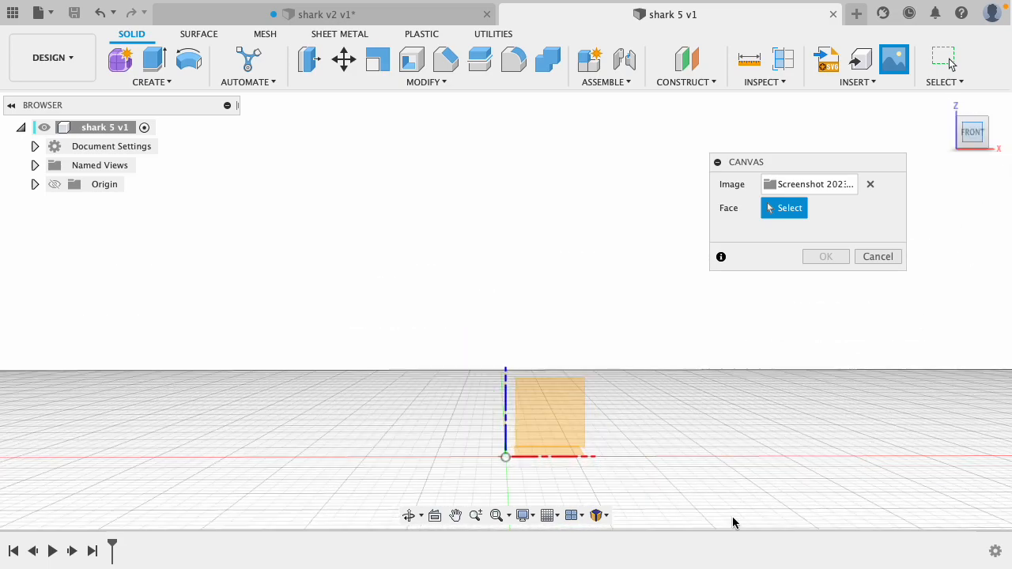
click(543, 412)
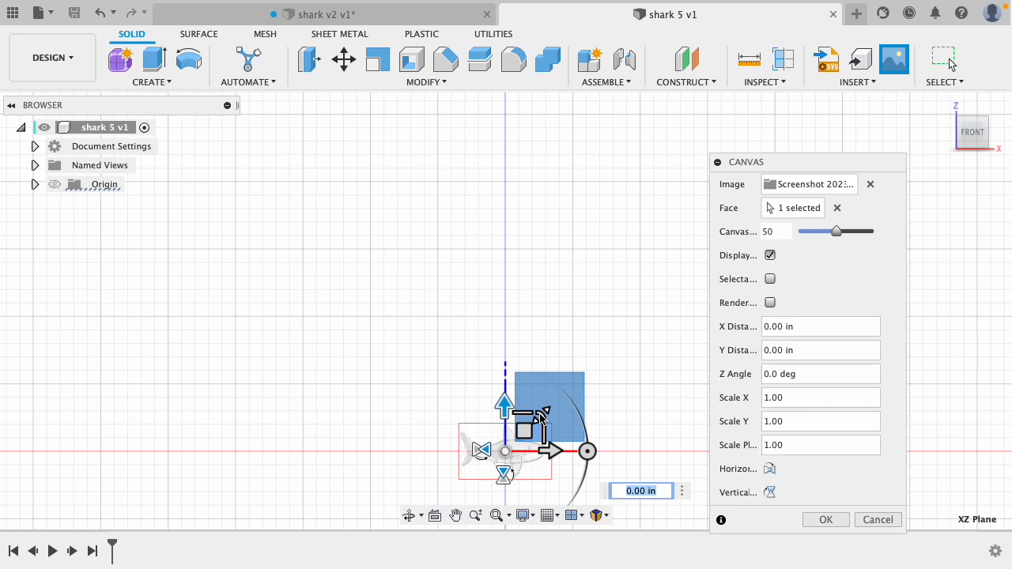
drag(543, 418, 630, 367)
click(674, 348)
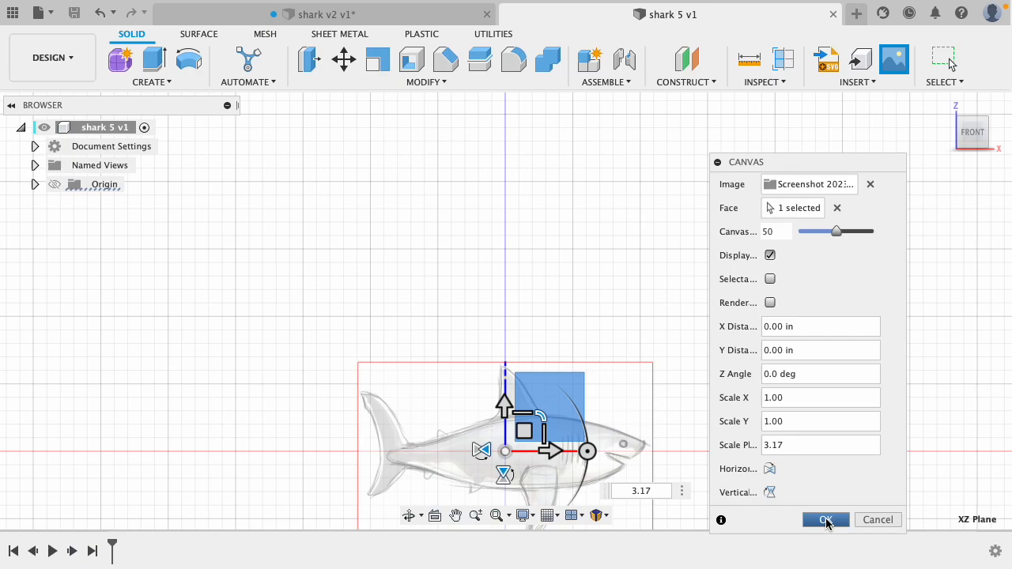
click(769, 469)
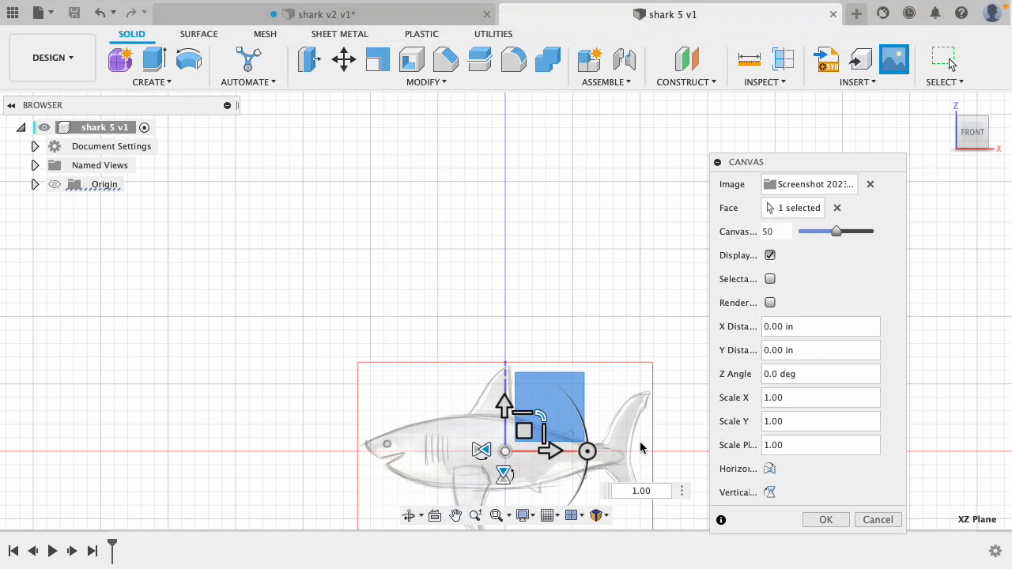
mouse_move(542, 417)
mouse_down()
mouse_move(565, 395)
mouse_move(545, 411)
mouse_move(547, 433)
mouse_move(671, 422)
mouse_move(543, 441)
mouse_move(622, 436)
mouse_up()
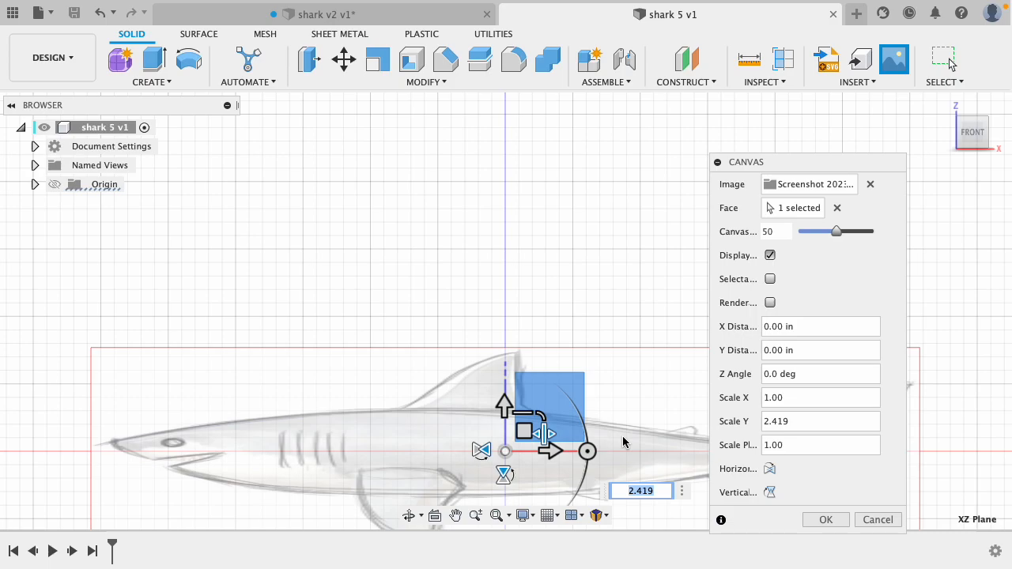
key(Escape)
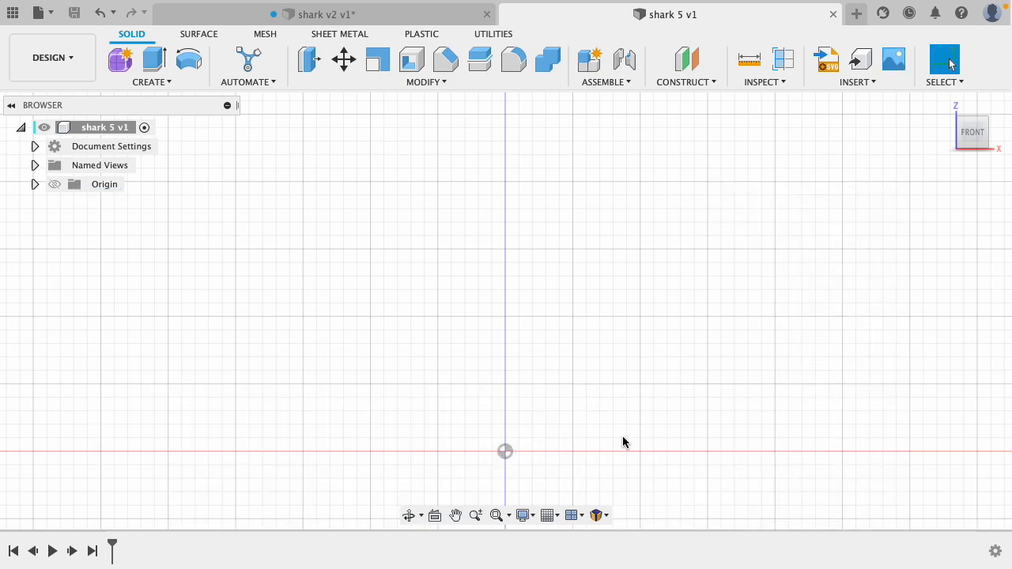
- Insert the shark screenshot from the computer's Desktop as a canvas on the XZ plane
right_click(598, 396)
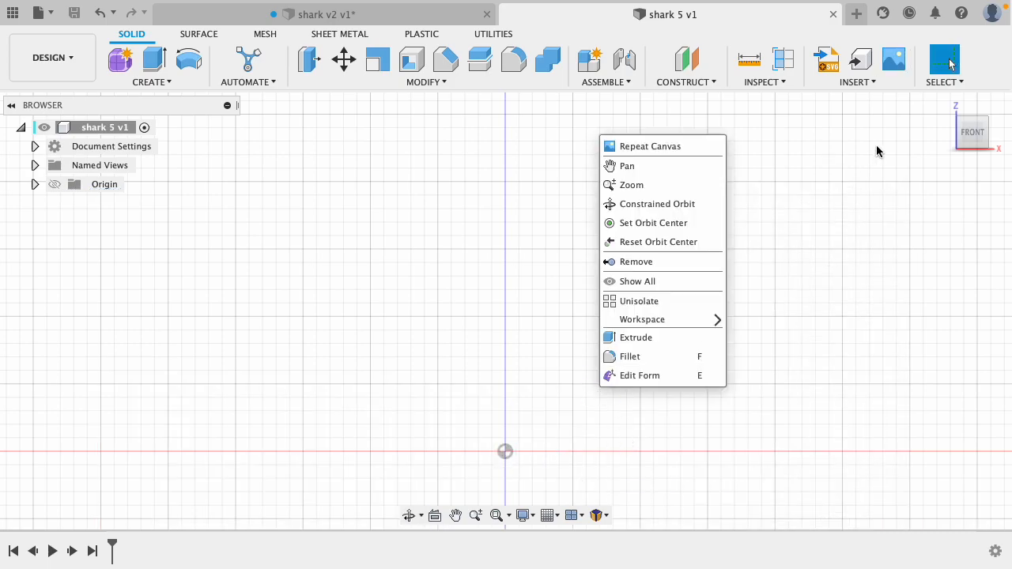
click(654, 147)
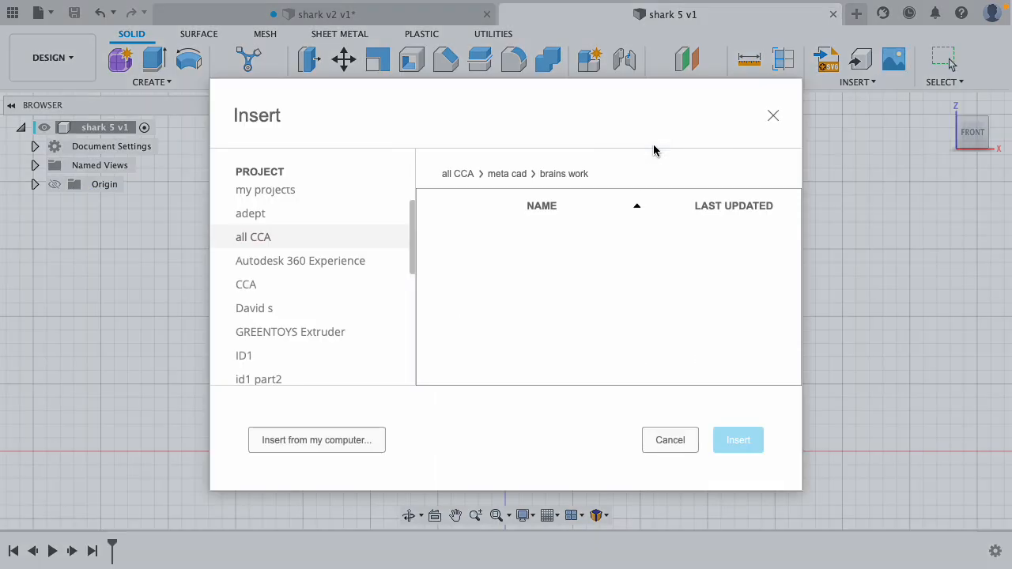
click(306, 445)
double_click(256, 147)
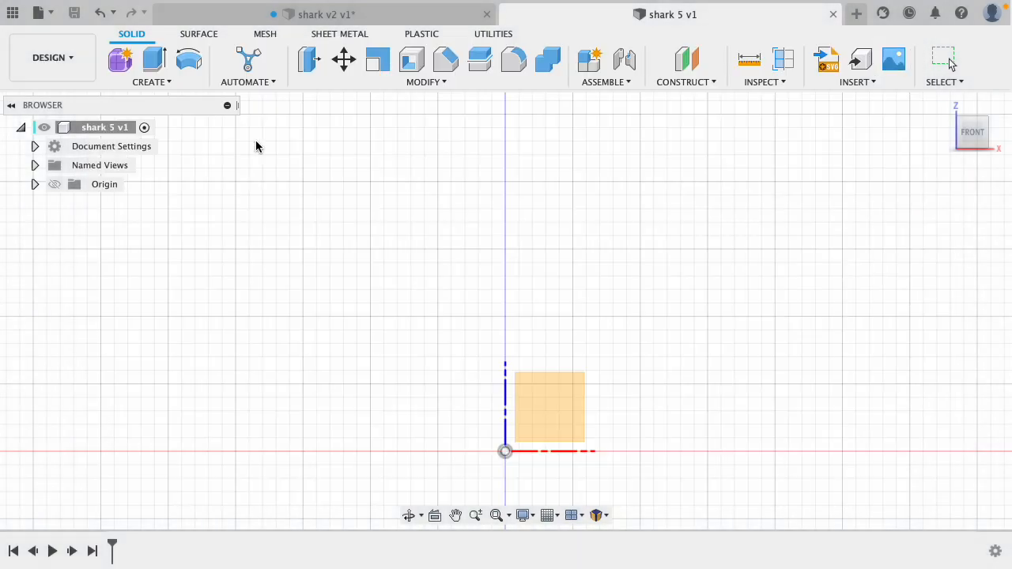
click(573, 394)
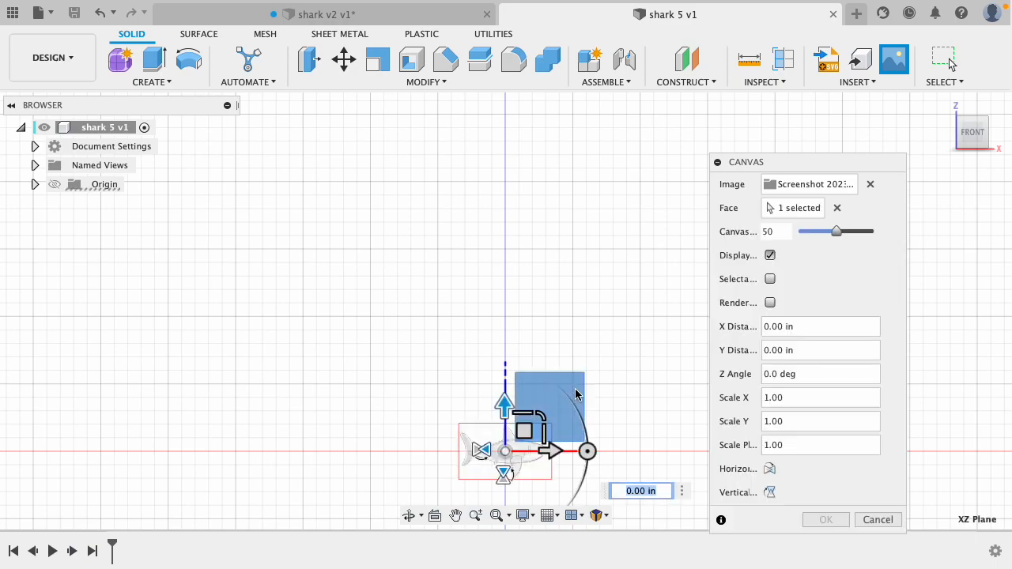
- Scale the shark canvas uniformly by about 3.29 and flip it horizontally so the head faces left
drag(543, 417, 707, 356)
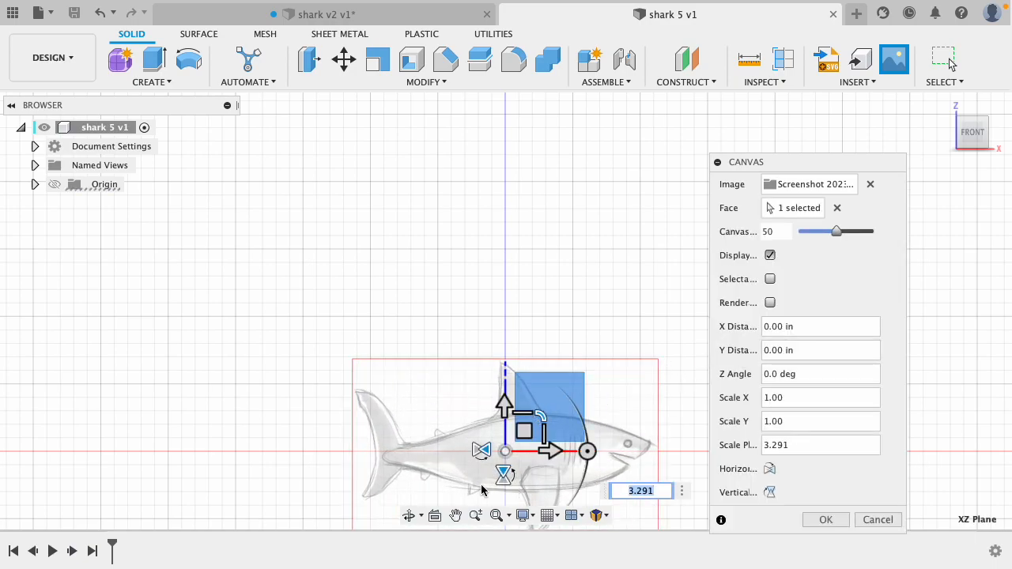
click(482, 450)
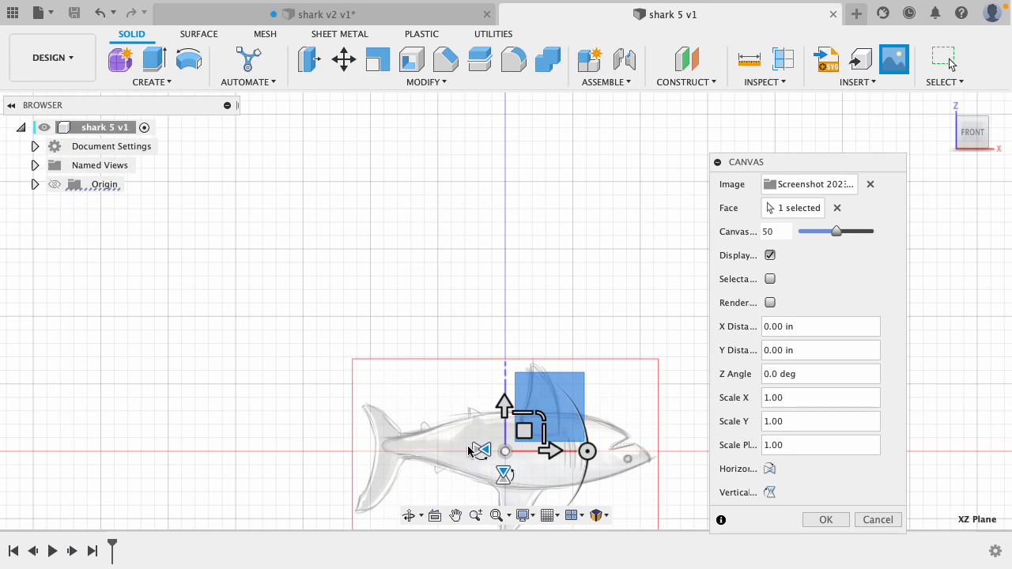
click(479, 450)
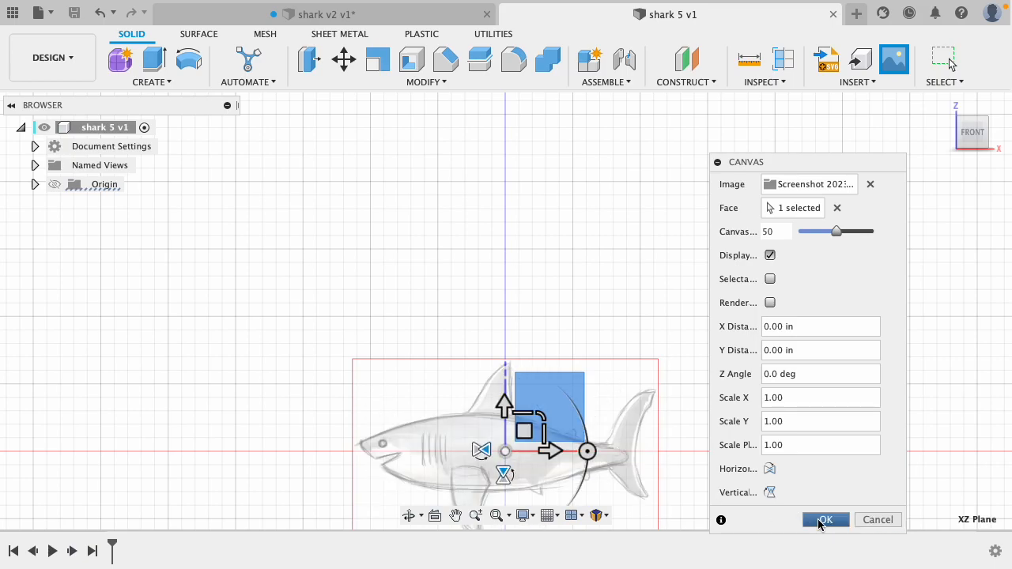
click(822, 520)
scroll(731, 316, up, 2)
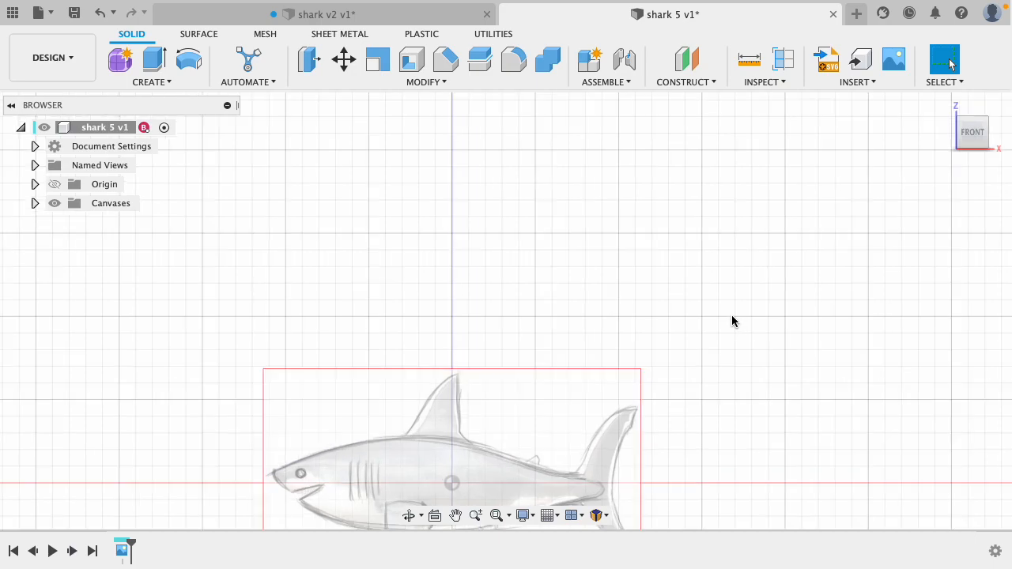
scroll(731, 320, down, 2)
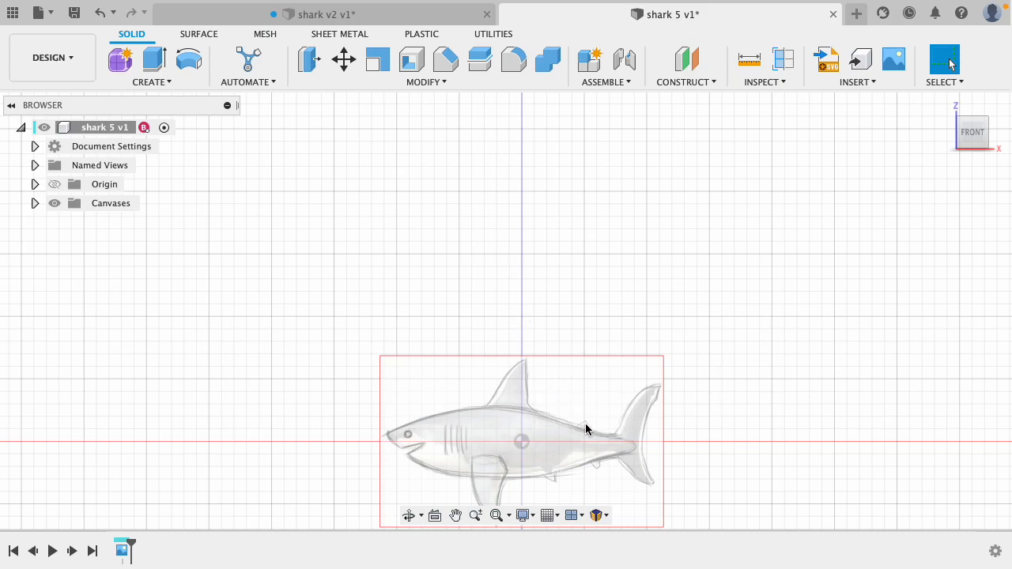
scroll(560, 449, down, 4)
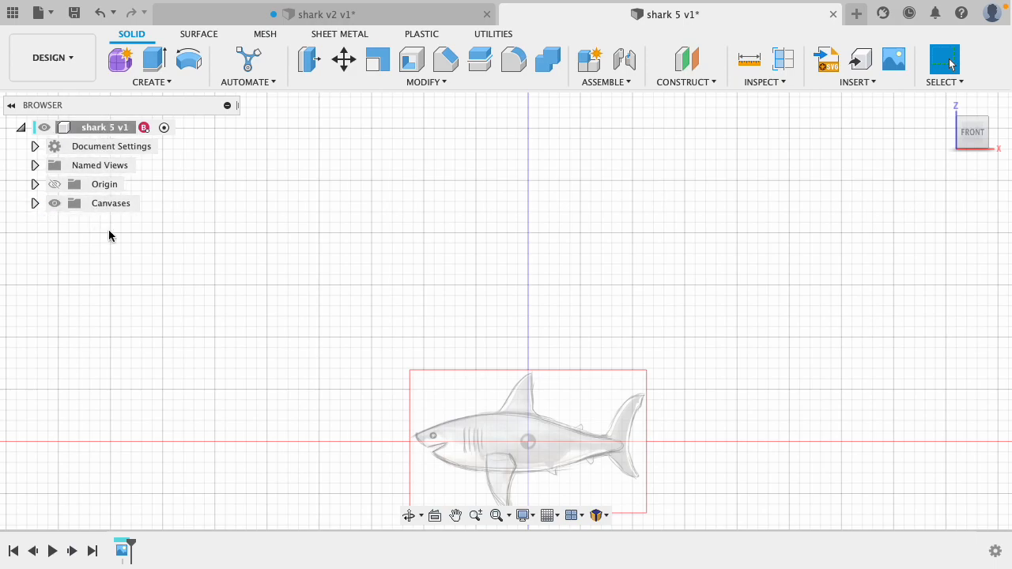
- Collapse and expand the browser, then undock it and restore it to its original docked place
click(226, 107)
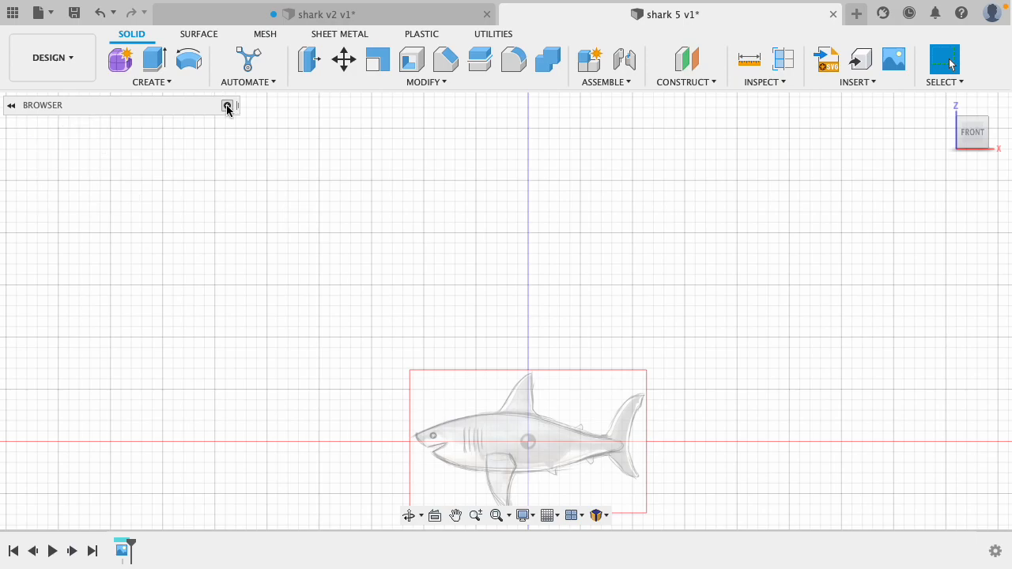
click(227, 107)
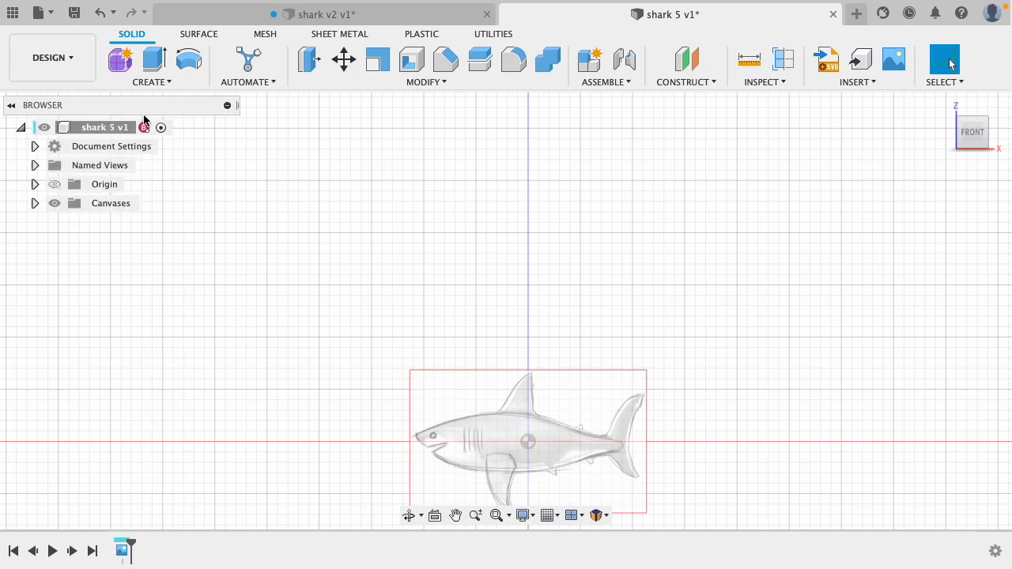
drag(129, 105, 217, 120)
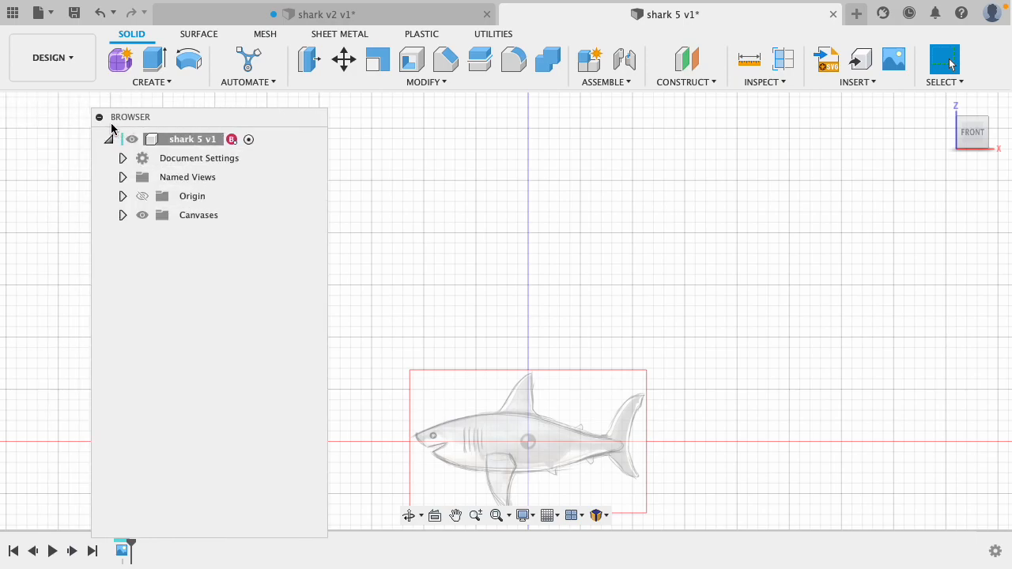
click(99, 117)
drag(166, 120, 4, 118)
click(150, 167)
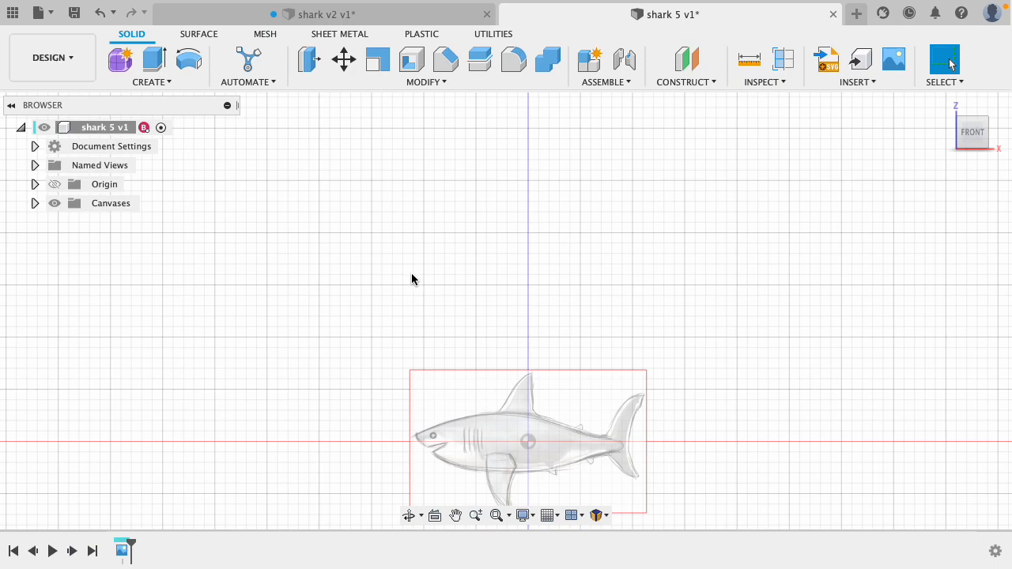
- Calibrate the shark canvas so the distance from the nose tip to the fork of the tail fin is 4 in
click(35, 204)
click(117, 226)
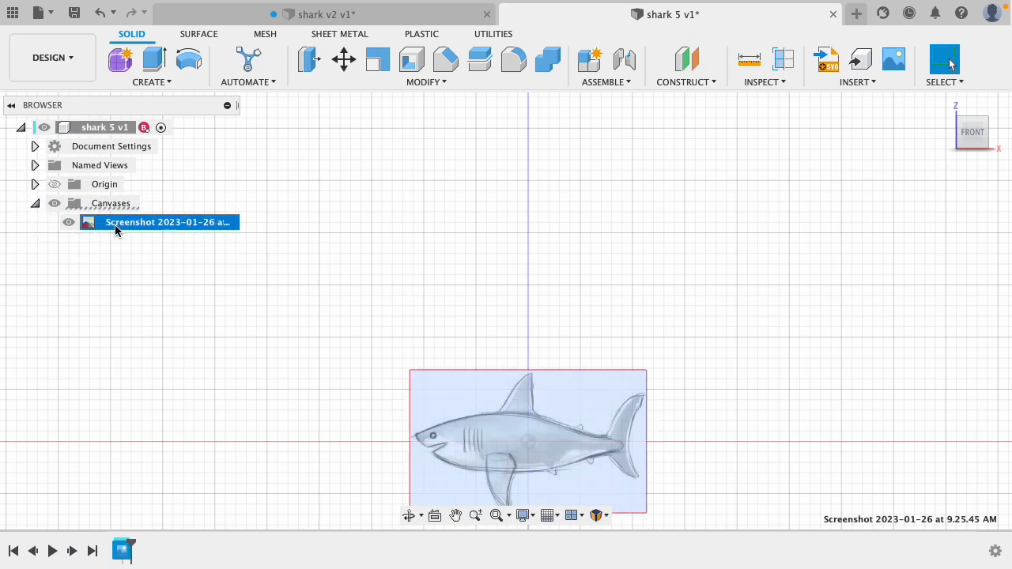
right_click(149, 226)
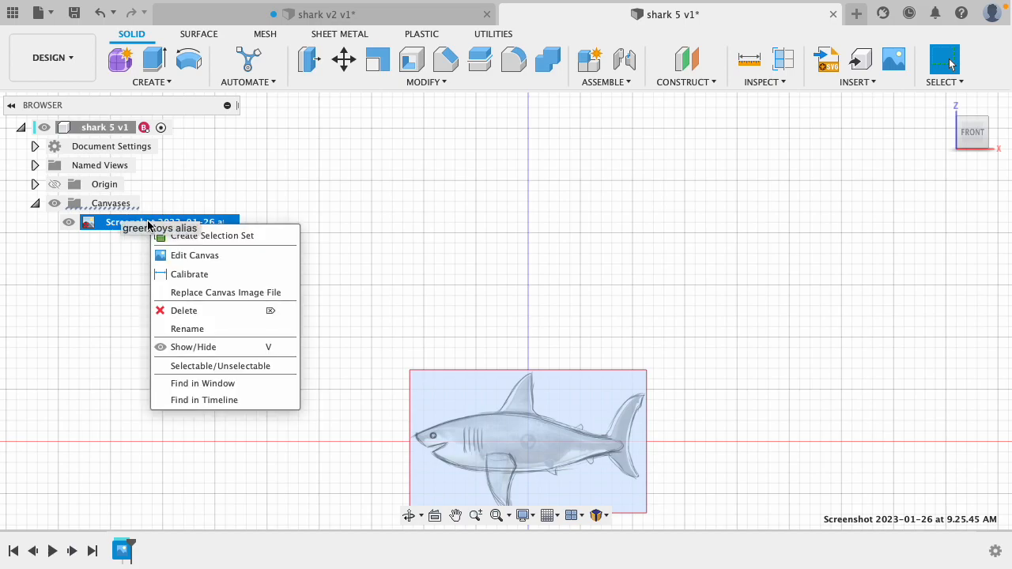
click(197, 274)
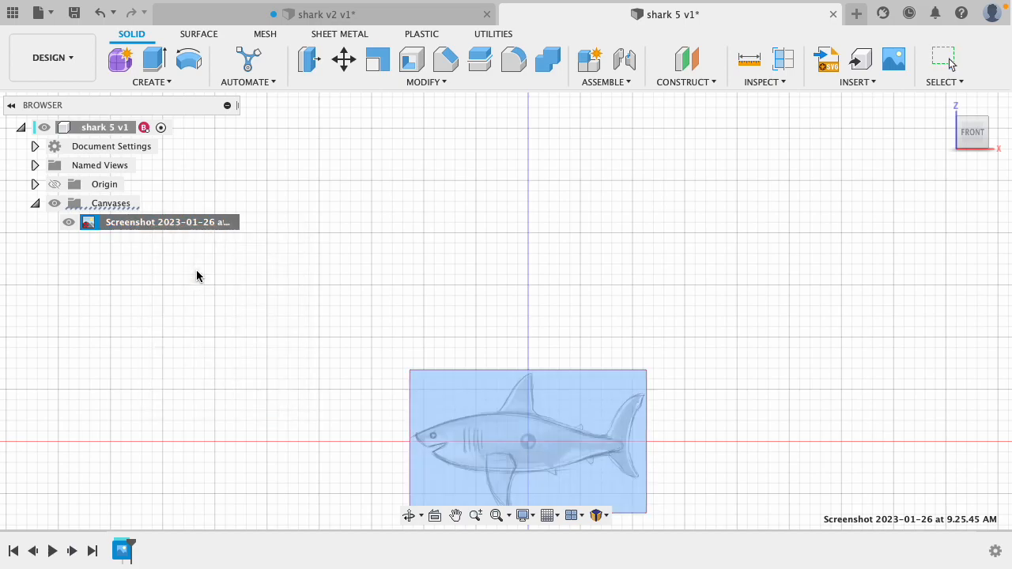
click(416, 436)
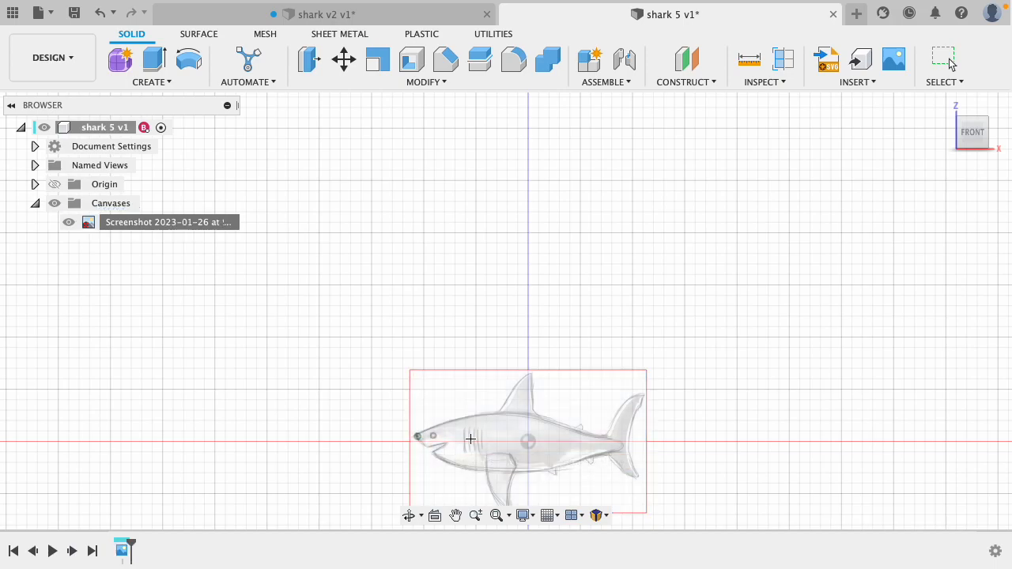
click(629, 446)
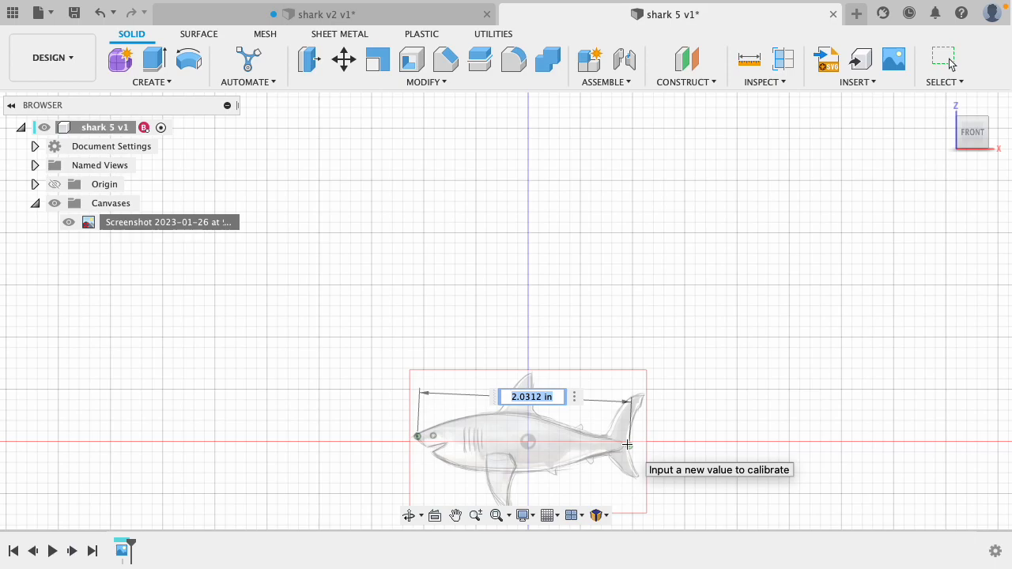
text(4)
key(Return)
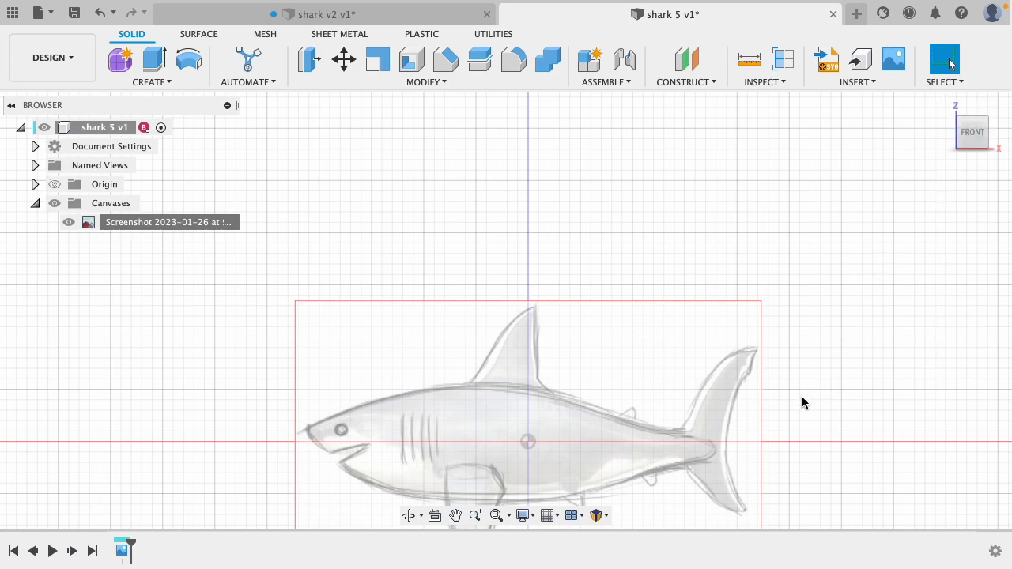
- Try the Perspective camera, switch back to Perspective with Ortho Faces, orbit slightly and return to the front view
click(524, 517)
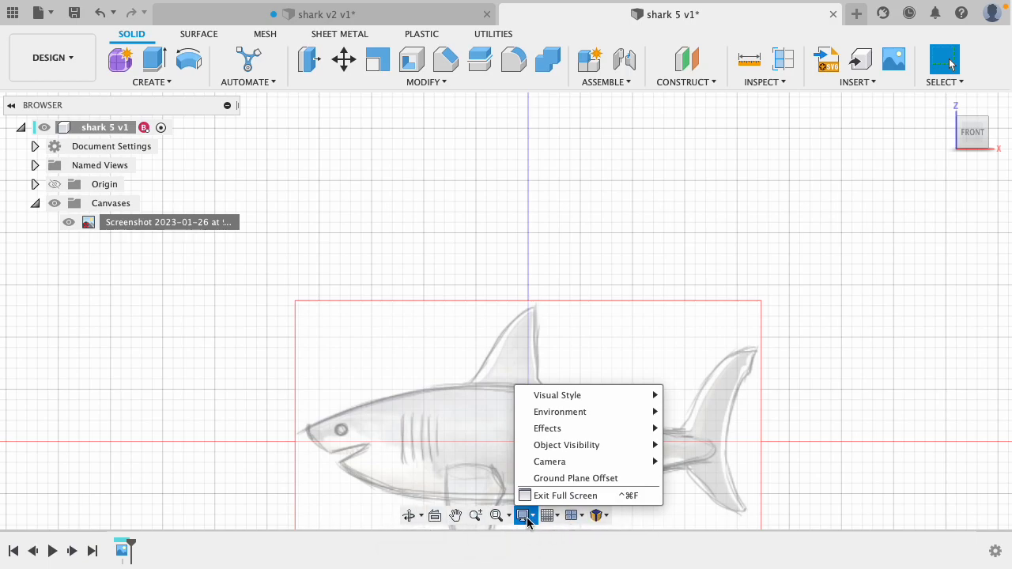
mouse_move(534, 468)
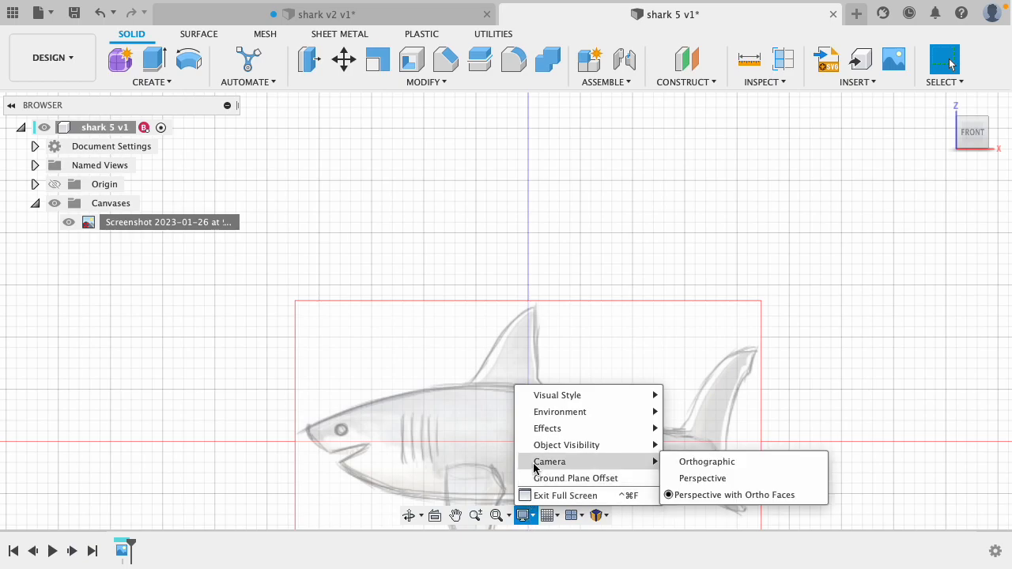
click(699, 478)
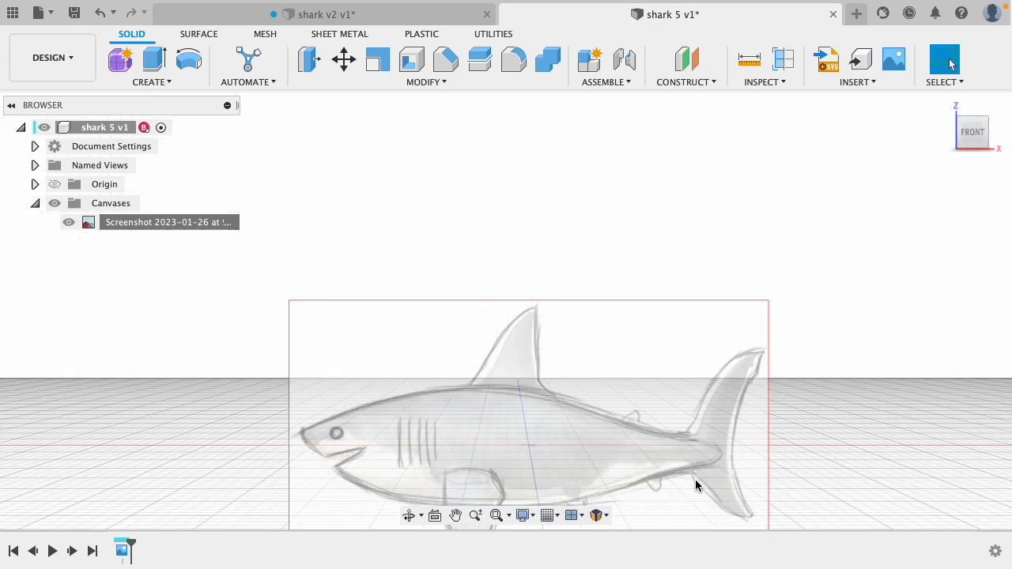
click(533, 517)
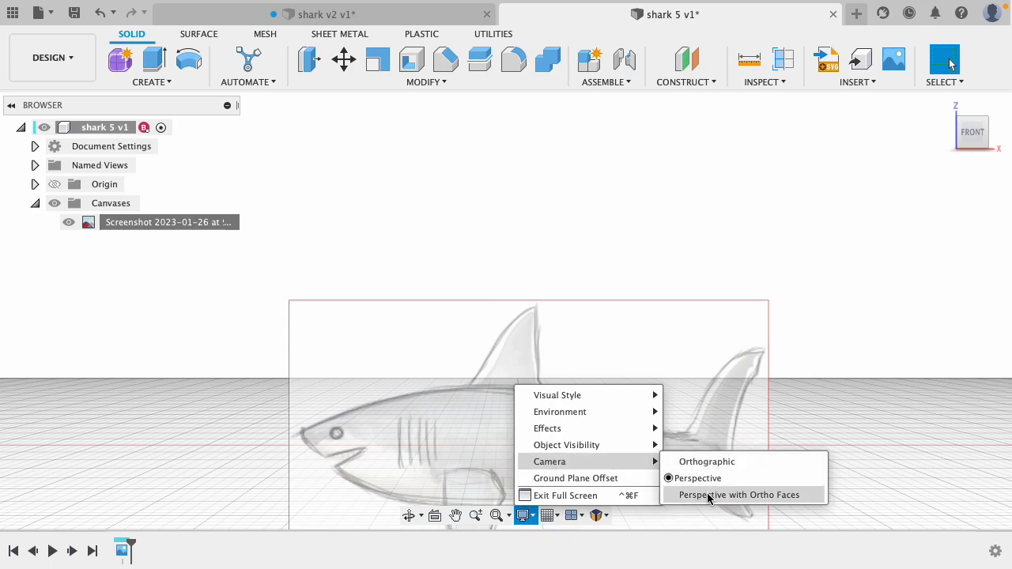
click(709, 495)
shift+middle_drag(867, 214, 840, 208)
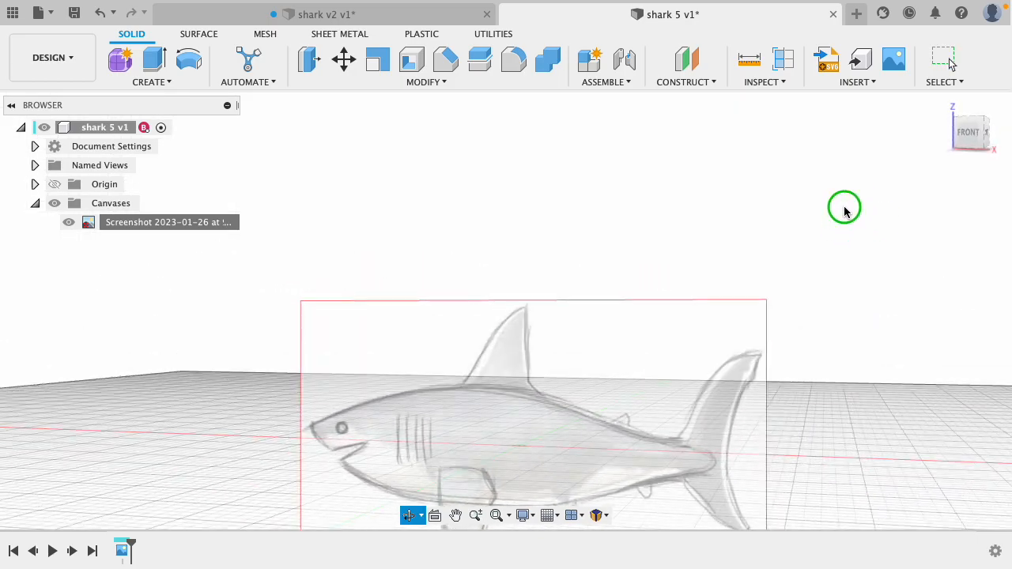
click(969, 136)
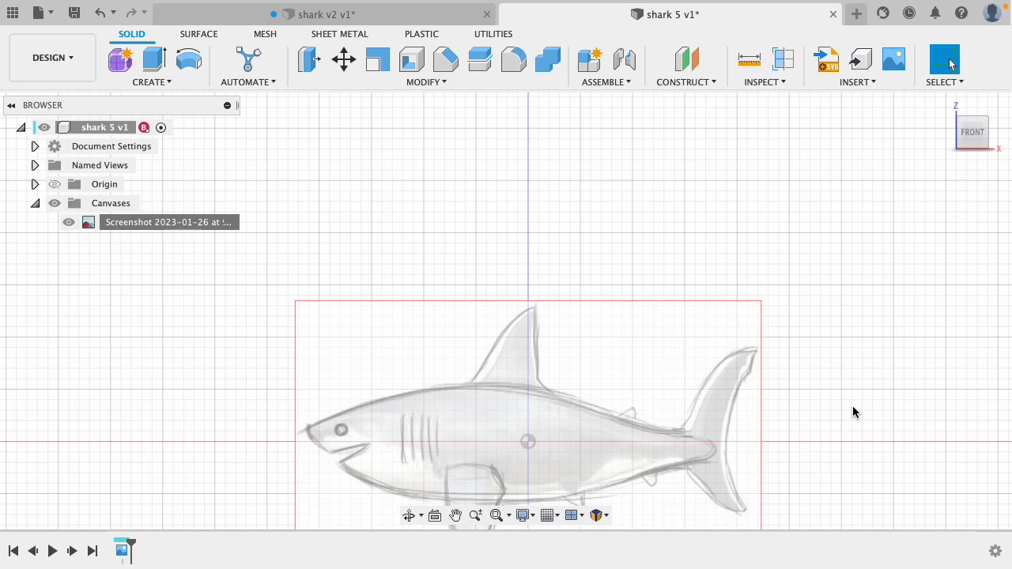
scroll(852, 412, down, 2)
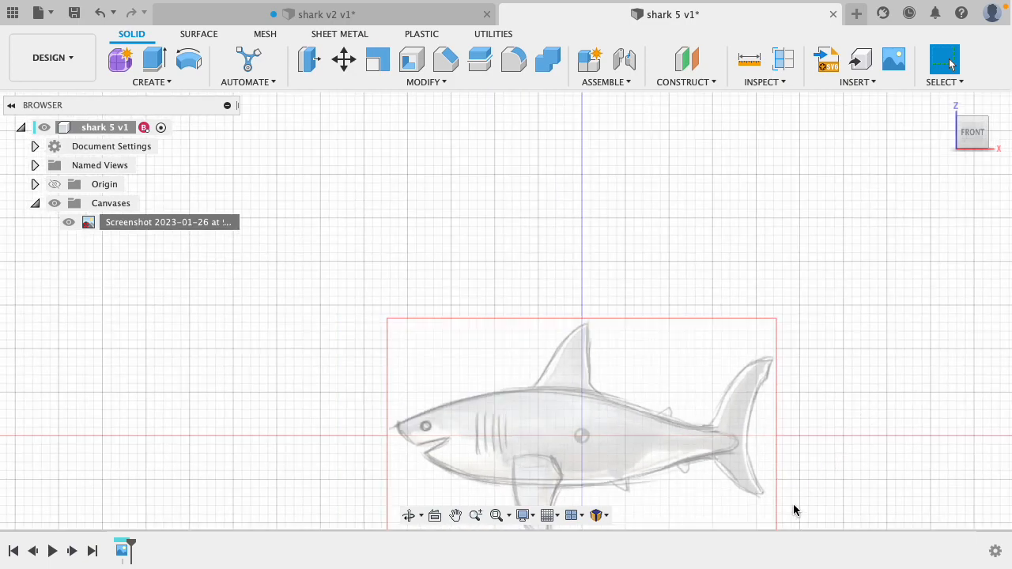
scroll(793, 510, down, 1)
scroll(794, 511, up, 1)
scroll(670, 526, up, 2)
scroll(670, 526, up, 1)
scroll(672, 524, down, 3)
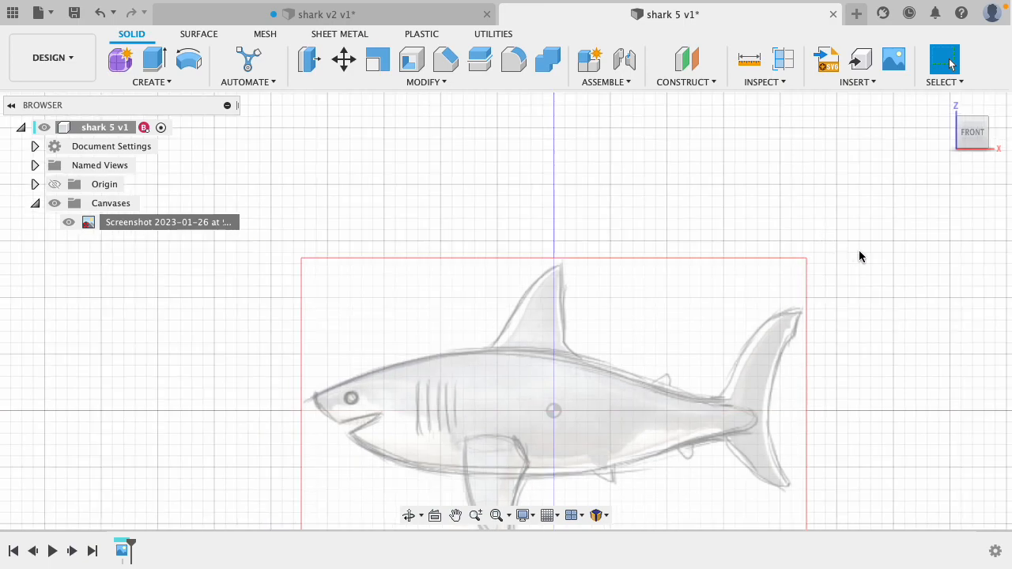
- Examine the canvas from the top view, check the view orientation options and return to the front view
click(972, 129)
mouse_move(972, 133)
mouse_down()
mouse_move(987, 177)
mouse_move(980, 143)
mouse_up()
click(979, 134)
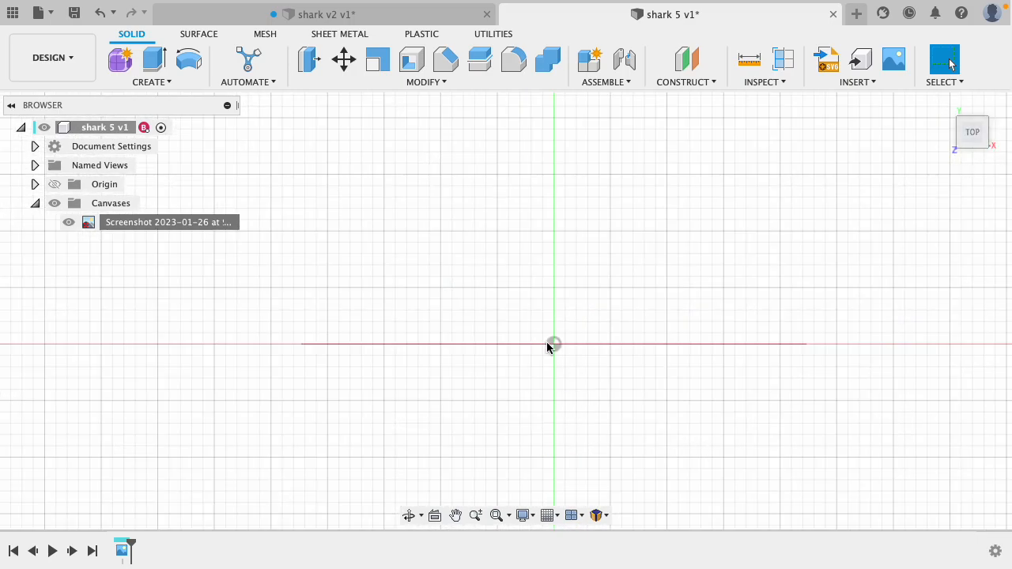
right_click(968, 137)
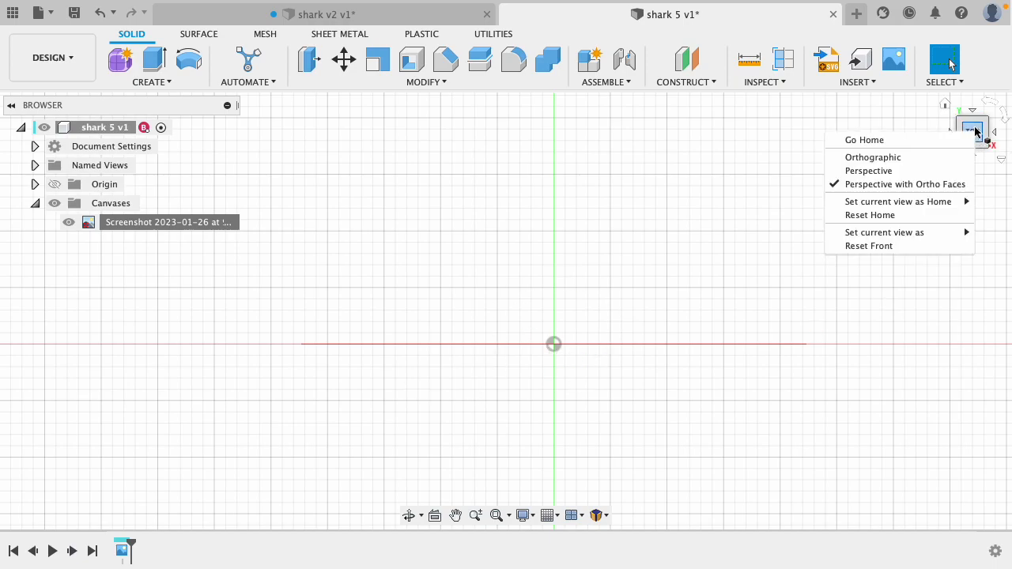
mouse_move(901, 238)
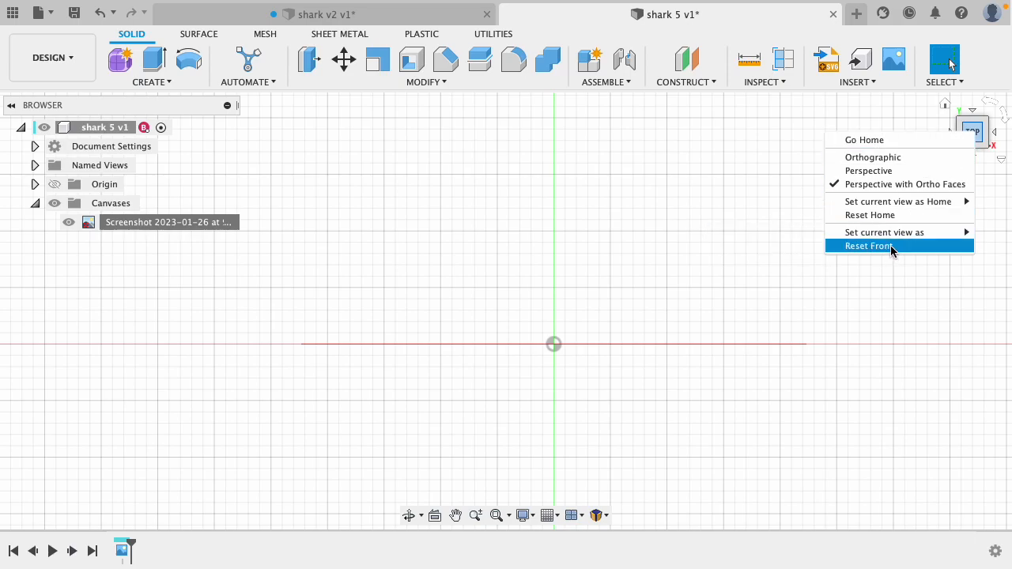
click(993, 219)
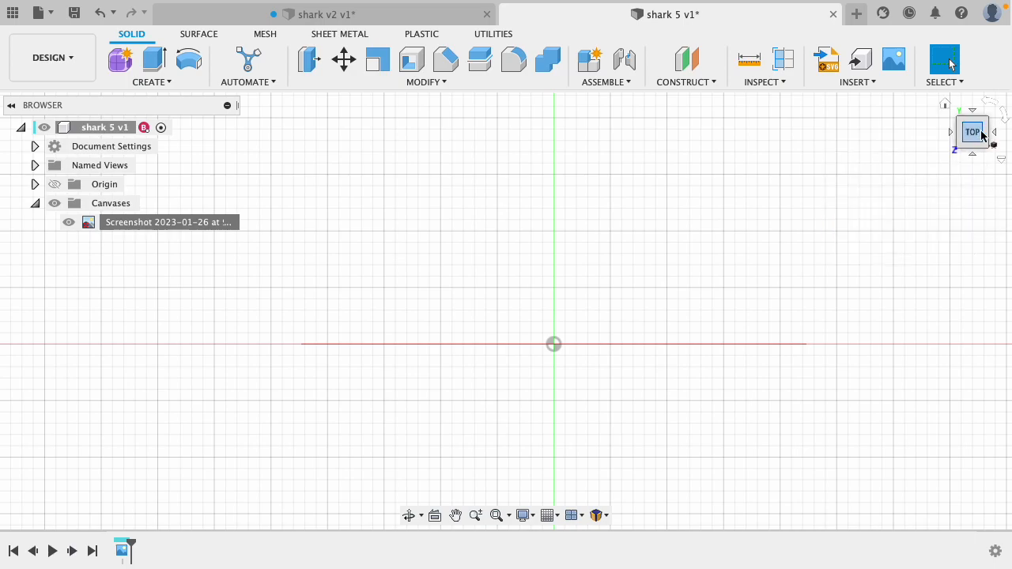
click(973, 156)
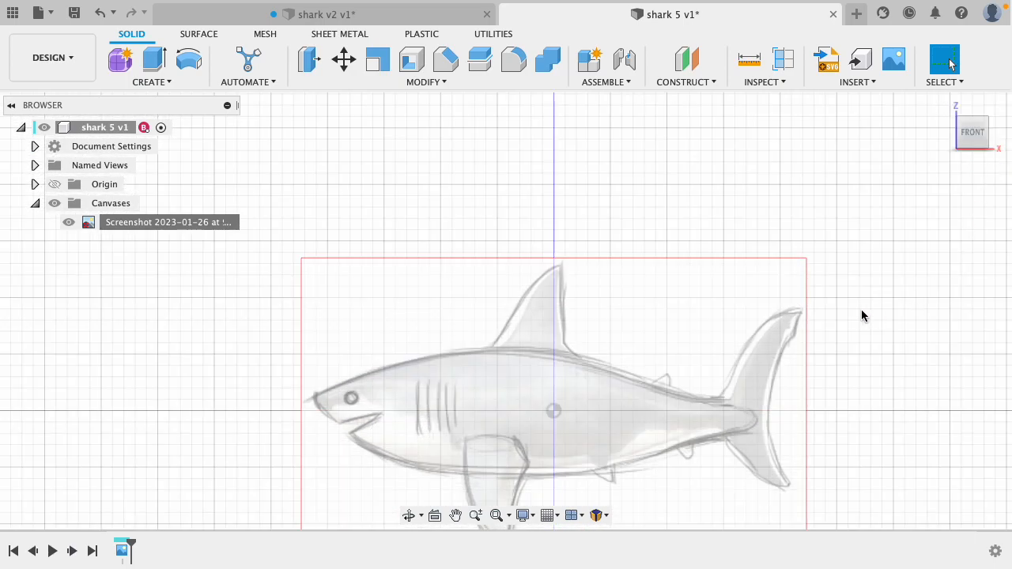
- Create a form and use Face in simple mode to draw two adjoining four-sided faces along the back, from behind the head to below the dorsal fin
scroll(413, 466, down, 3)
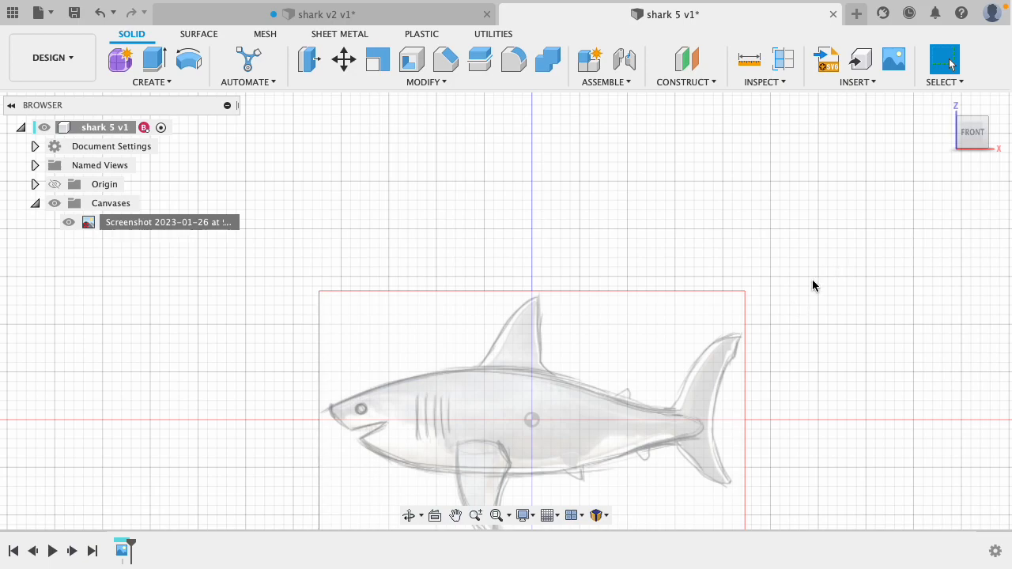
click(122, 68)
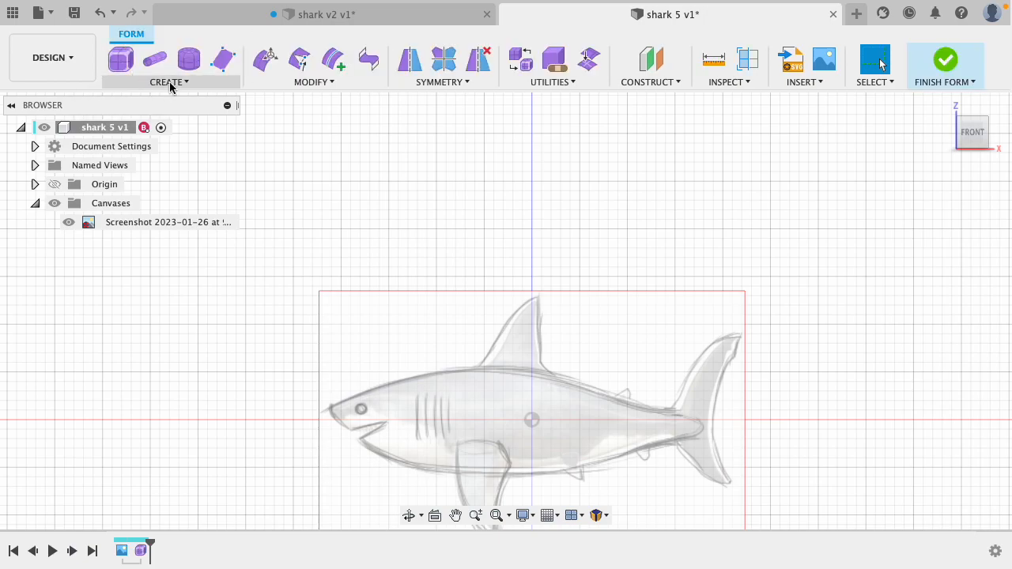
click(199, 82)
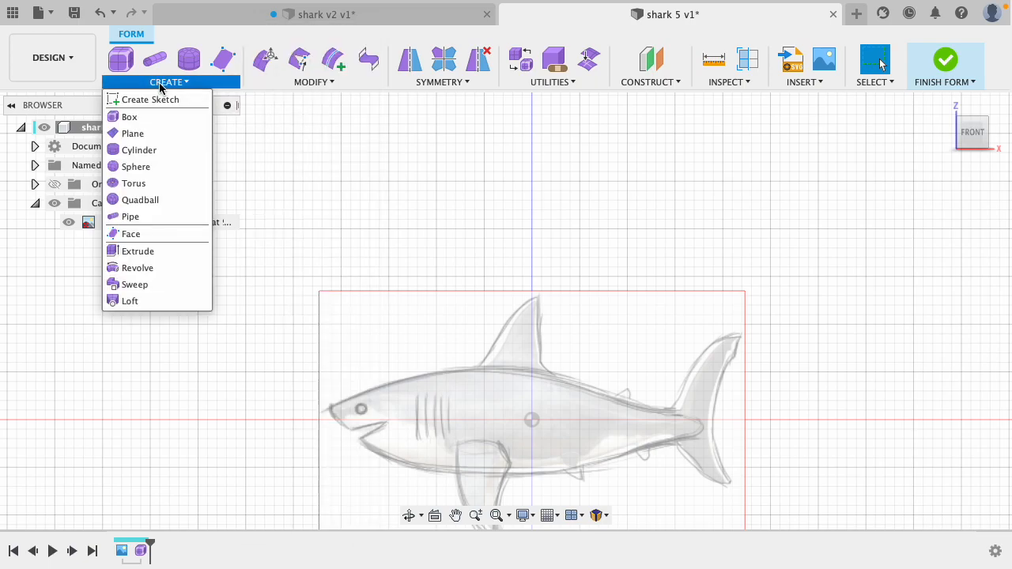
click(132, 234)
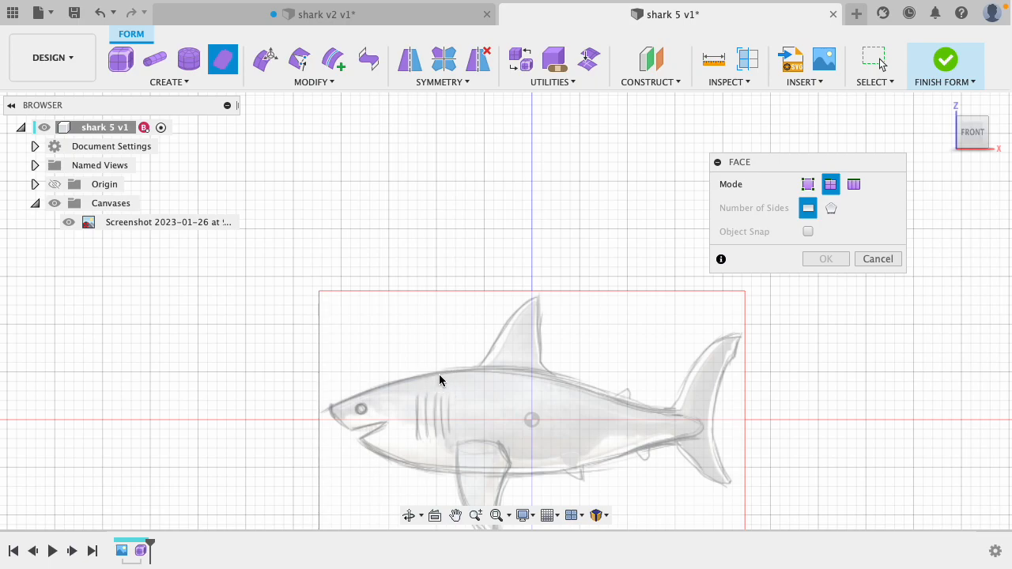
click(806, 184)
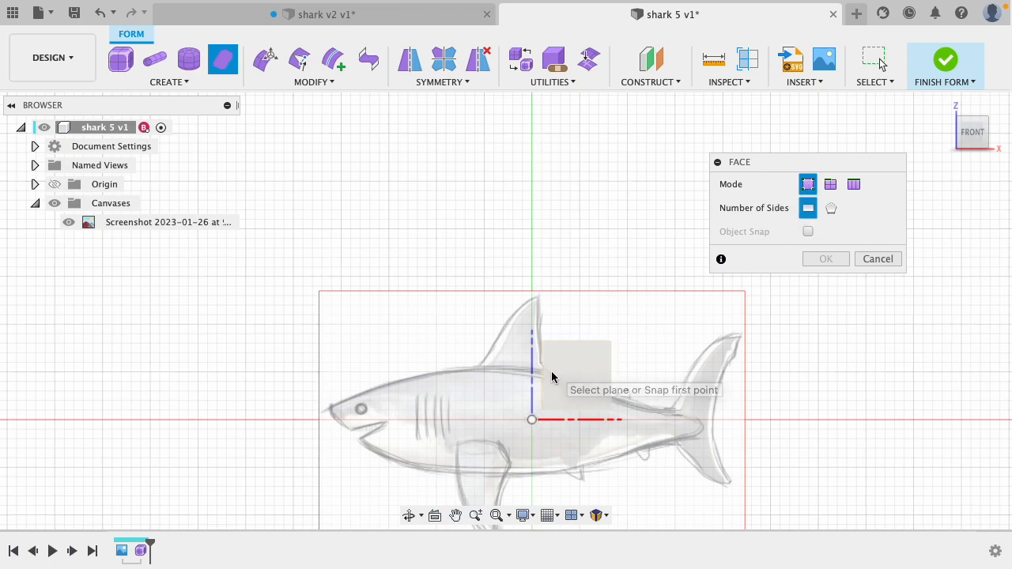
click(424, 383)
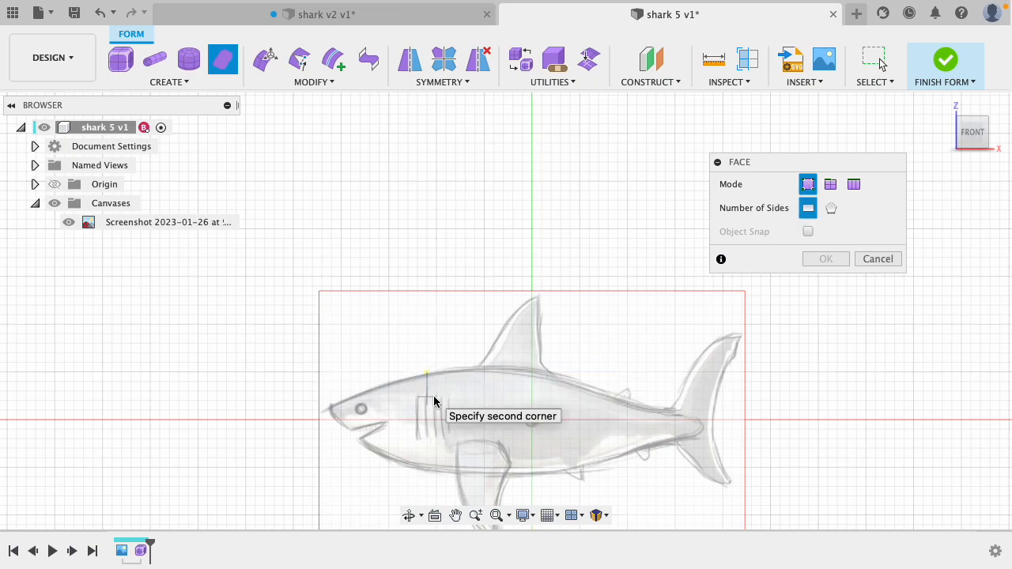
click(481, 374)
click(482, 373)
click(522, 371)
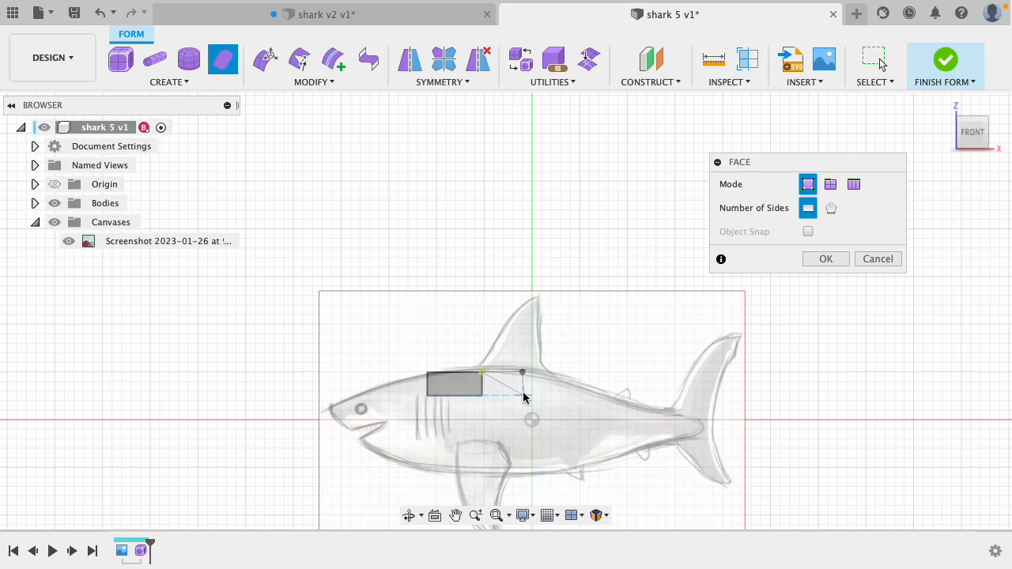
click(522, 395)
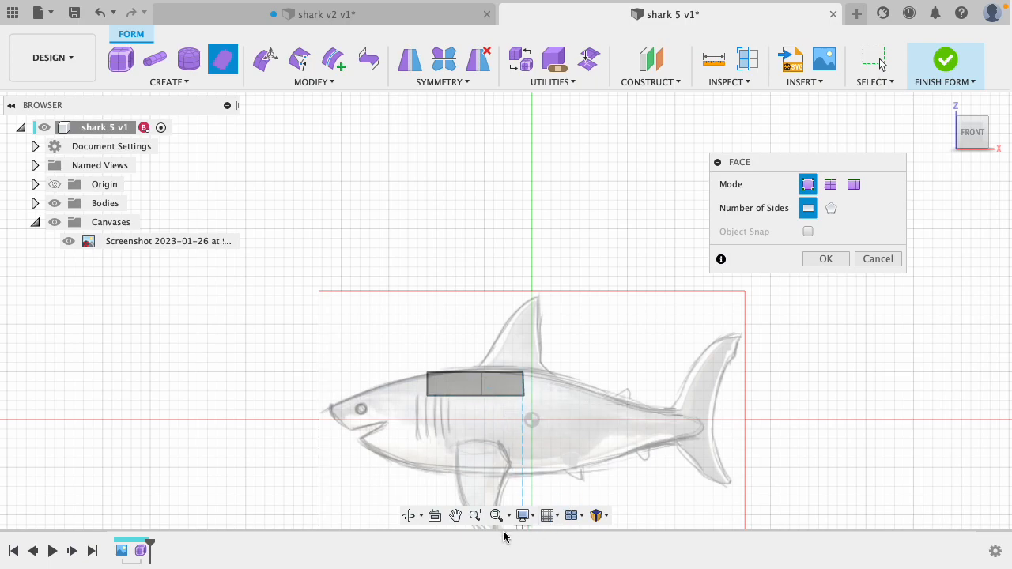
- Turn off Snap to Grid and add a third face sharing the strip's rear edge, angled down along the back behind the dorsal fin
click(549, 516)
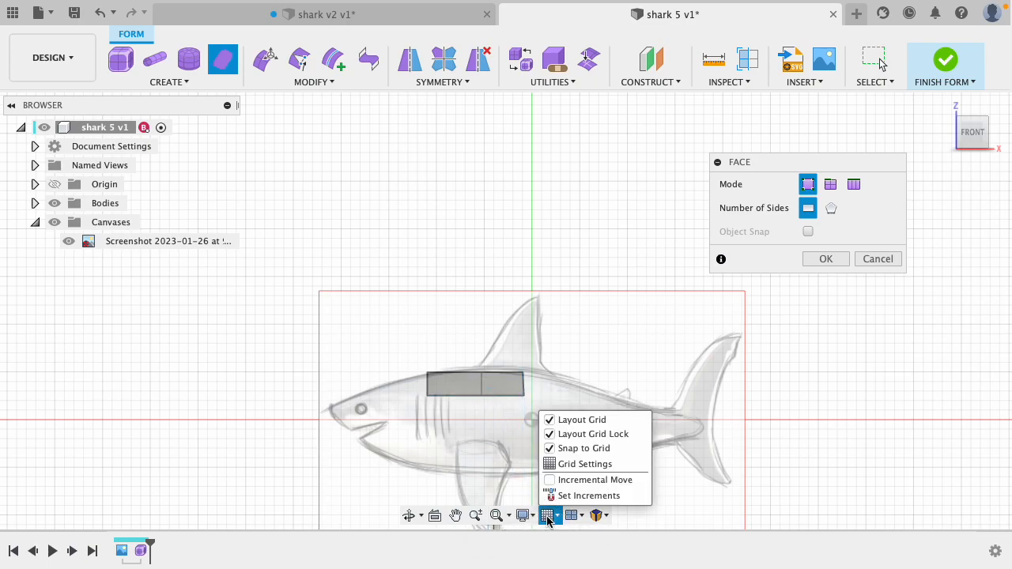
click(556, 448)
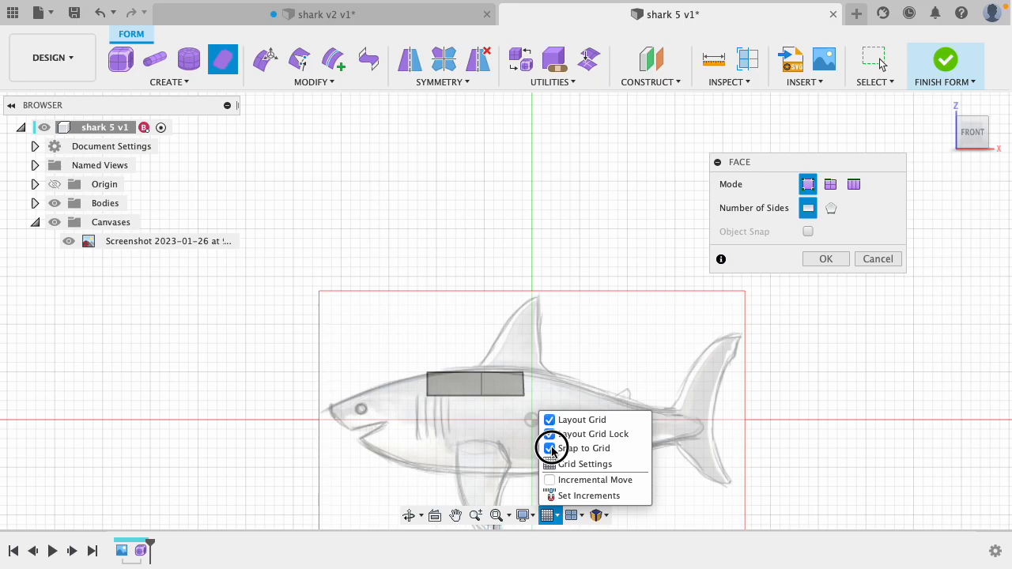
click(522, 373)
click(524, 395)
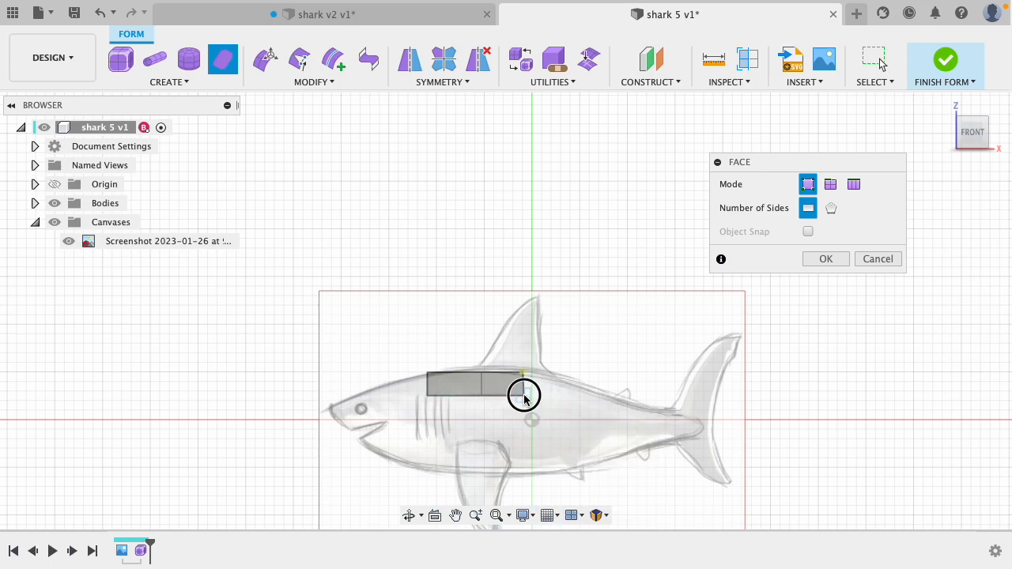
click(578, 405)
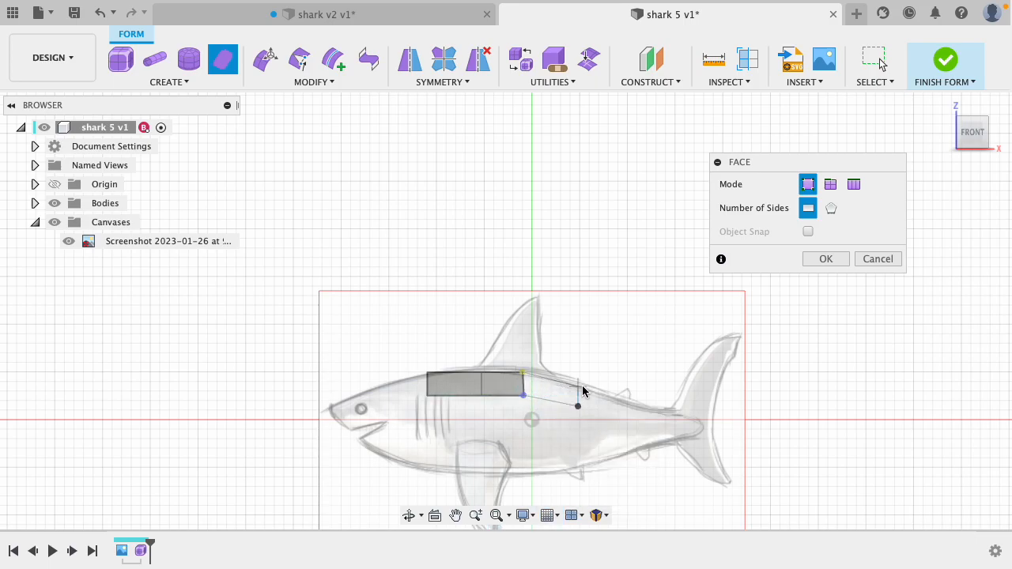
click(580, 388)
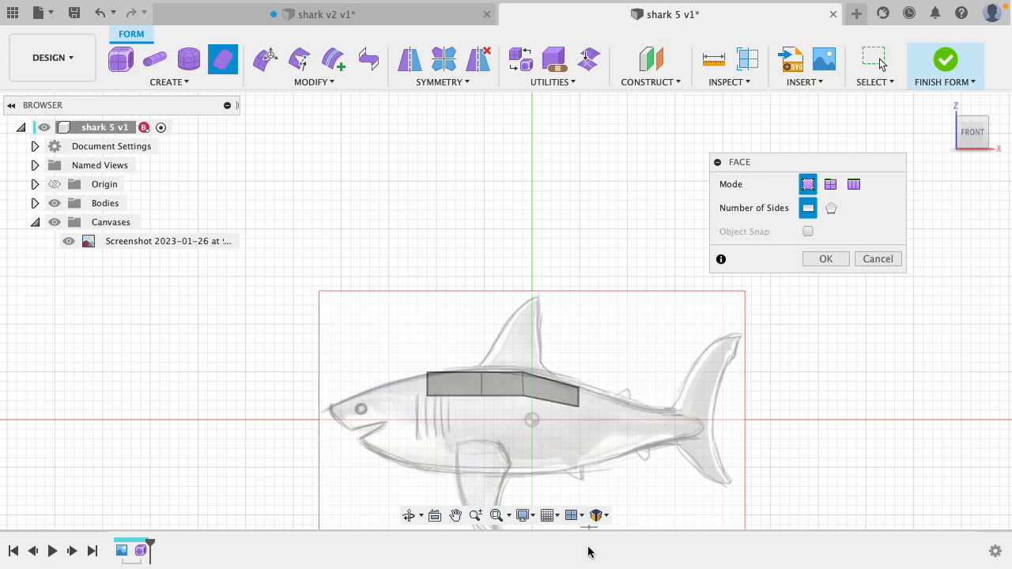
- Hide the layout grid and end the Face command, keeping the three faces
click(553, 516)
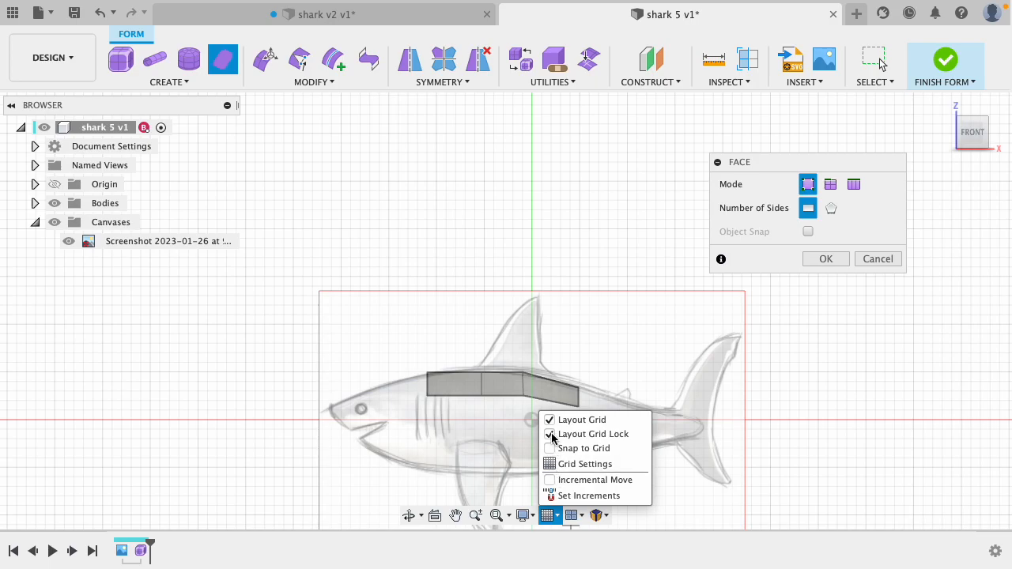
click(551, 421)
click(608, 365)
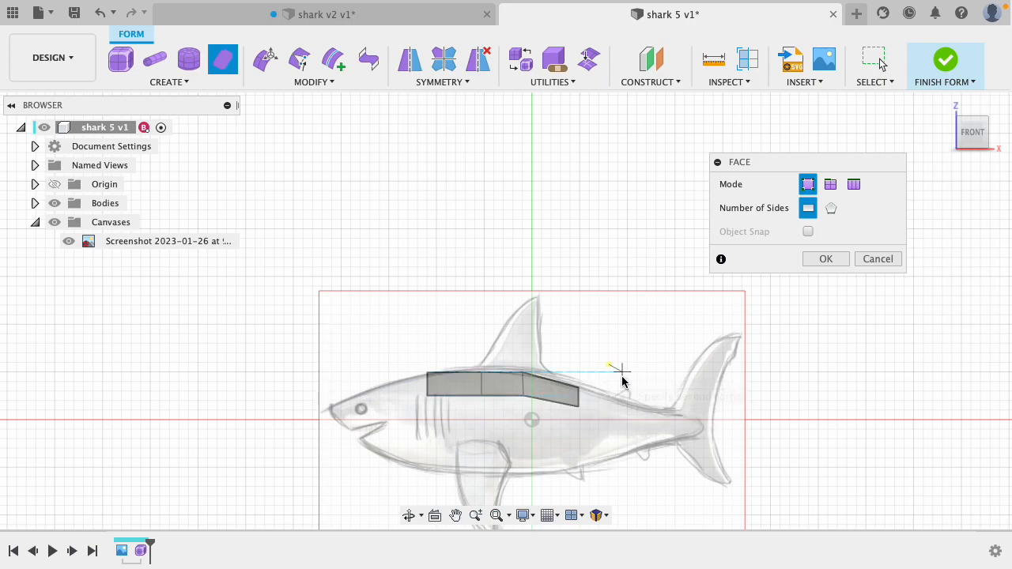
key(Escape)
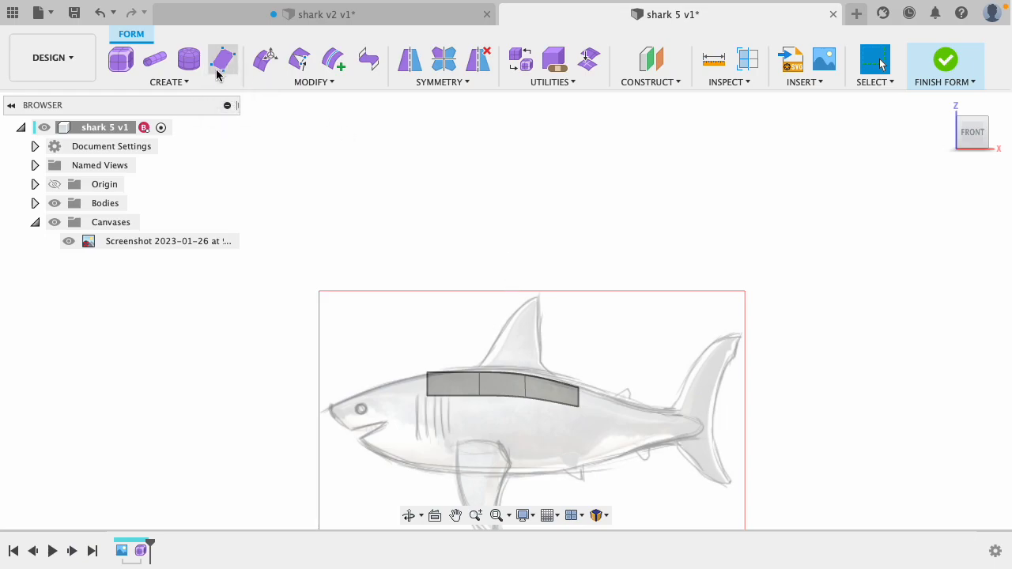
- Use Edit Form to shift the face strip's three lower edges sideways off the canvas by about 0.324 in and extrude them down the shark's flank
mouse_move(387, 336)
shift+middle_down()
mouse_move(465, 311)
mouse_move(478, 326)
shift+middle_up()
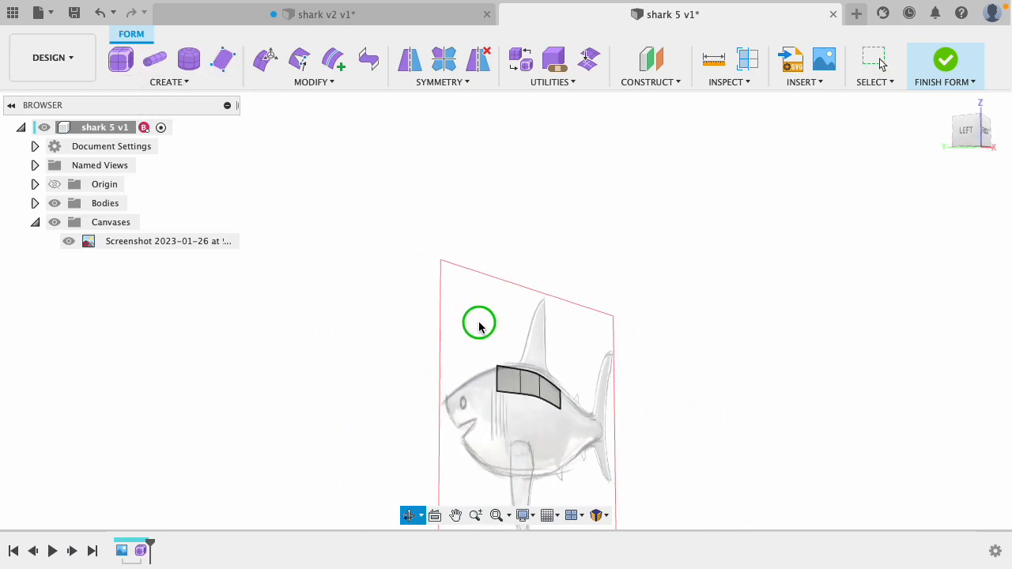
click(266, 60)
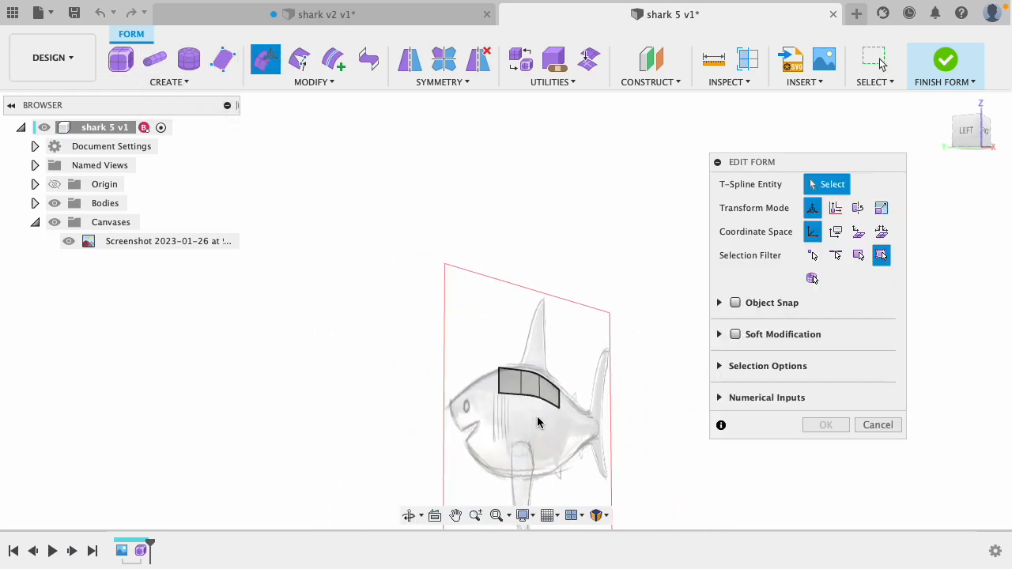
double_click(531, 397)
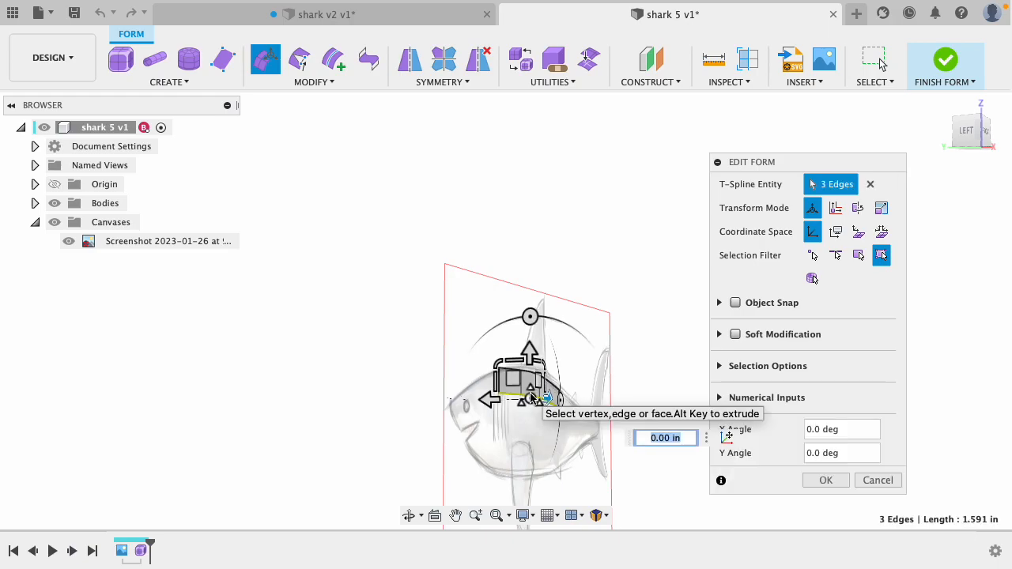
drag(488, 400, 523, 400)
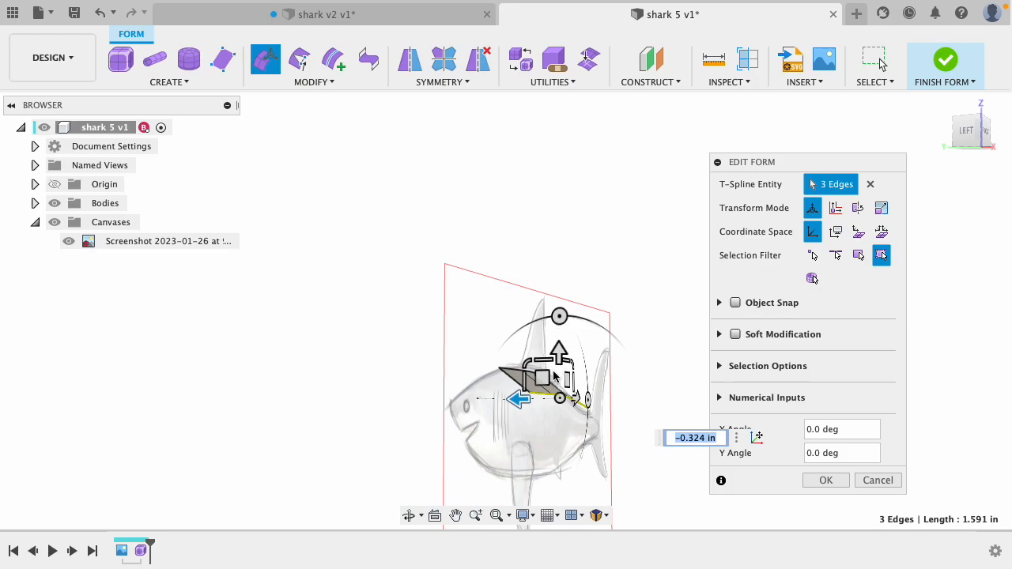
drag(542, 379, 540, 409)
shift+middle_drag(465, 380, 375, 385)
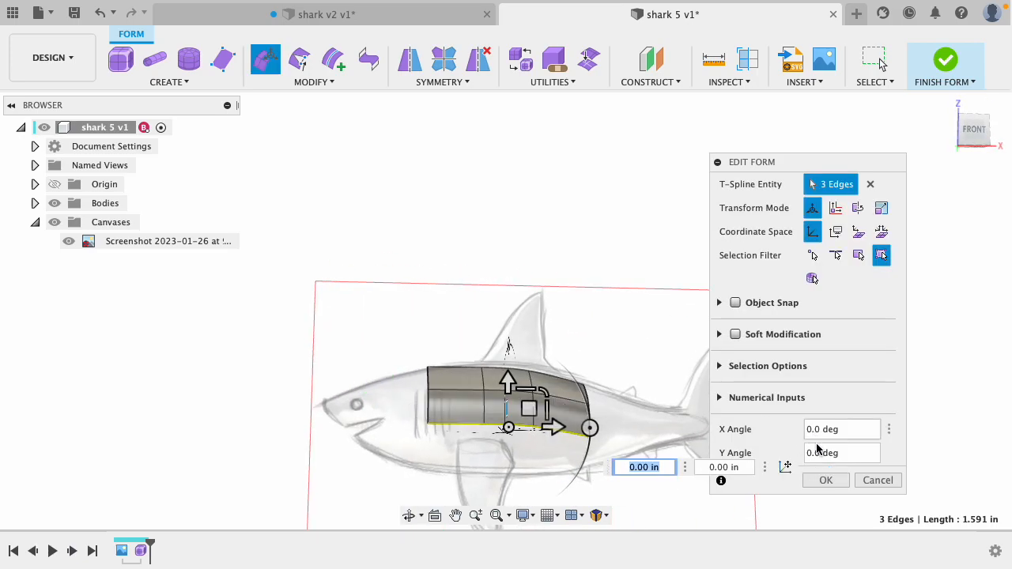
click(825, 479)
- Delete the form body drawn along the shark's back
click(504, 381)
key(Delete)
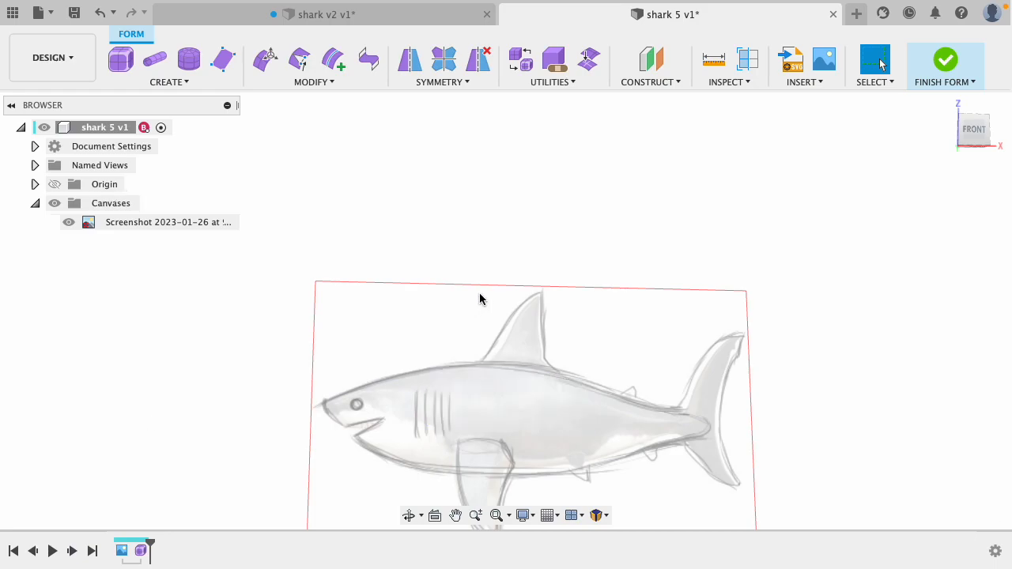
- Create a form cylinder on the vertical side plane, centred on the origin, with a diameter of about 1.081 in
click(177, 82)
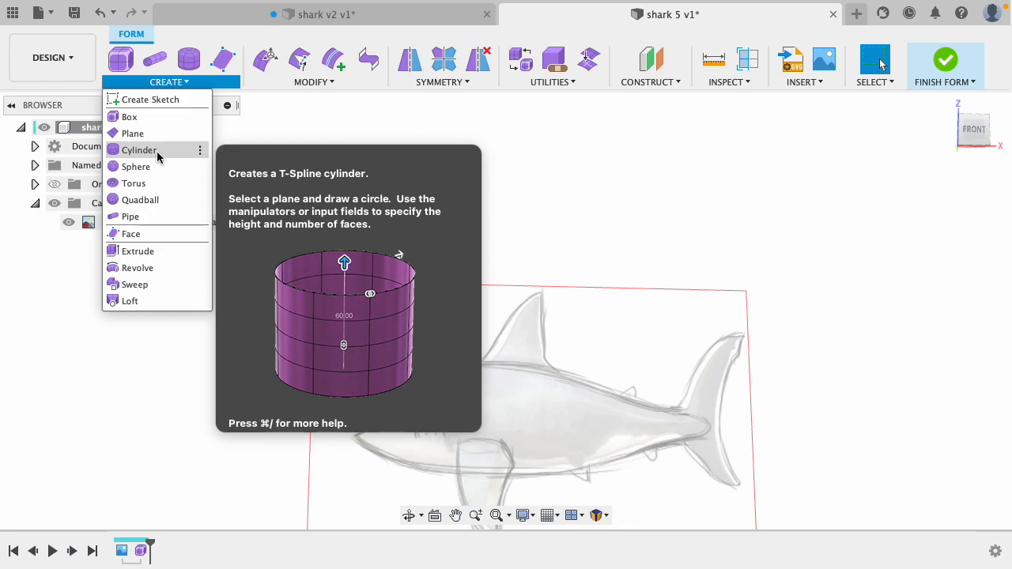
click(158, 150)
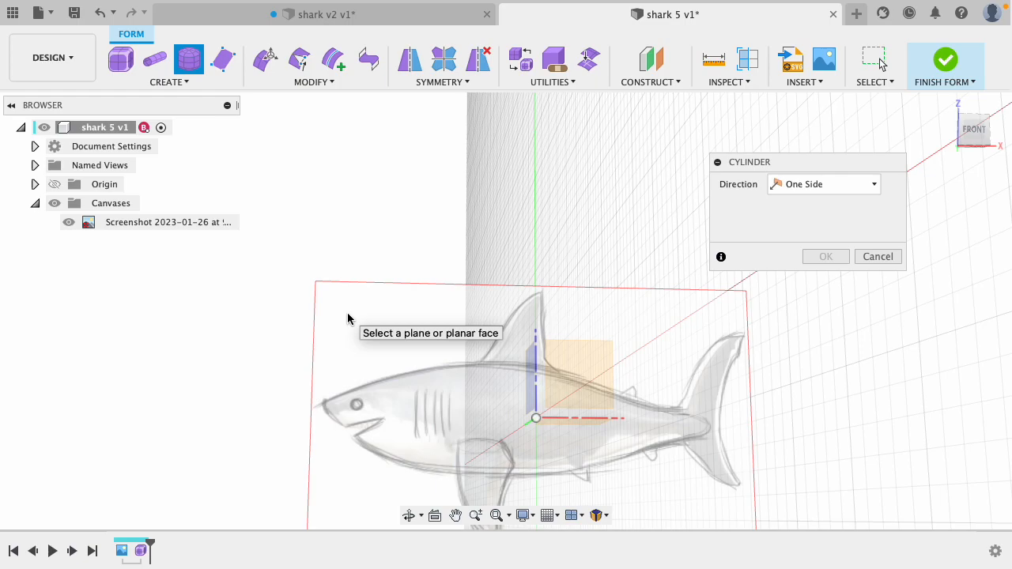
mouse_move(405, 406)
shift+middle_down()
mouse_move(456, 410)
mouse_move(430, 399)
mouse_move(489, 399)
mouse_move(474, 397)
shift+middle_up()
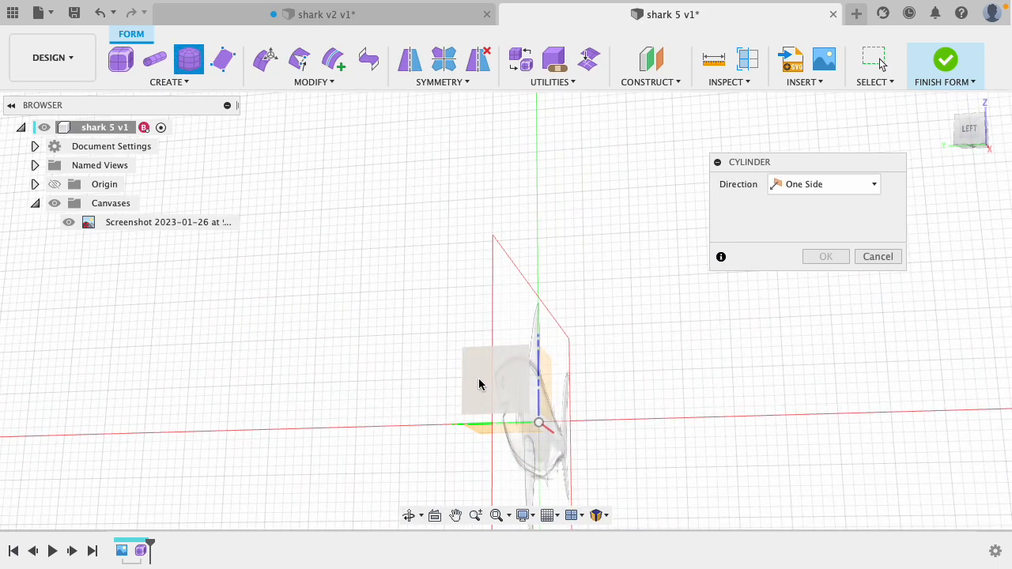
click(478, 383)
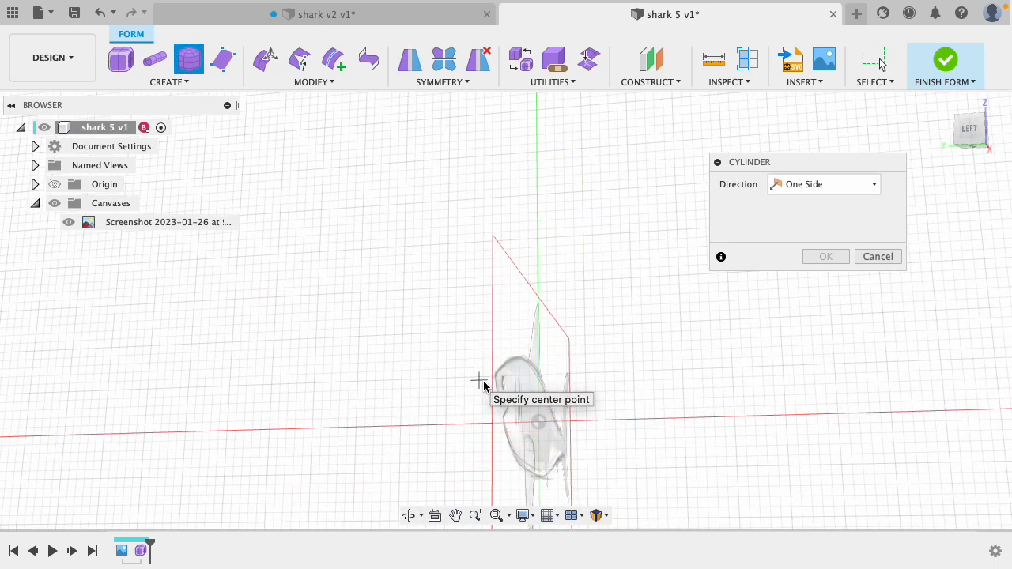
click(538, 422)
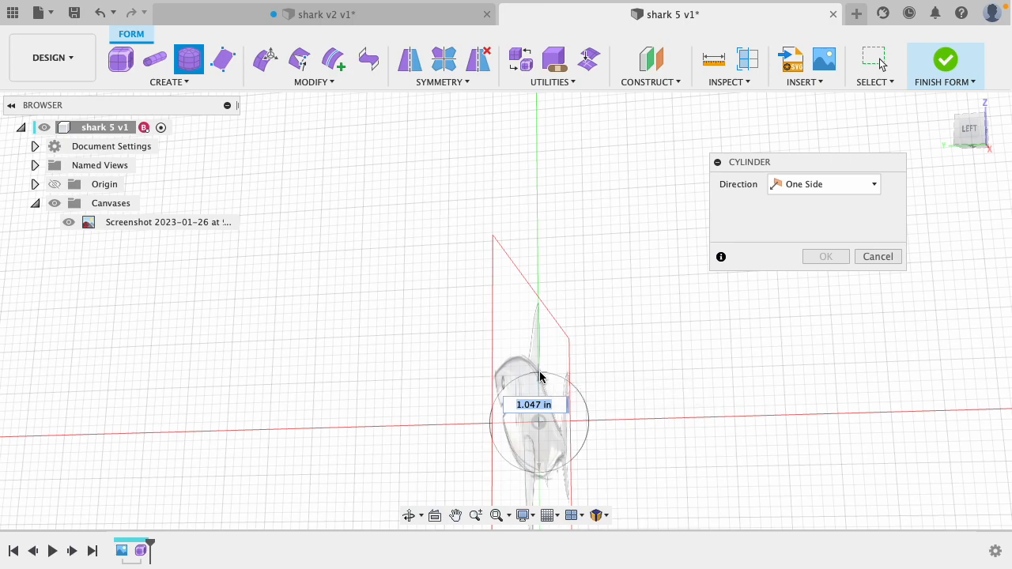
click(540, 374)
- Reduce the cylinder's height faces to 1 and create it one-sided, about 0.541 in long with 8 diameter faces
mouse_move(652, 368)
shift+middle_down()
mouse_move(544, 388)
mouse_move(557, 397)
shift+middle_up()
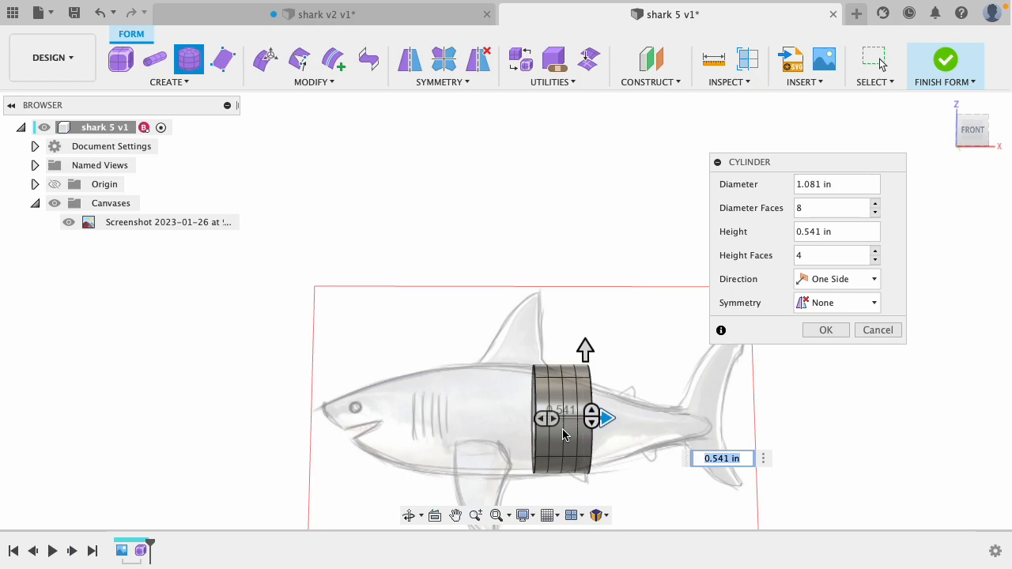
drag(551, 422, 506, 424)
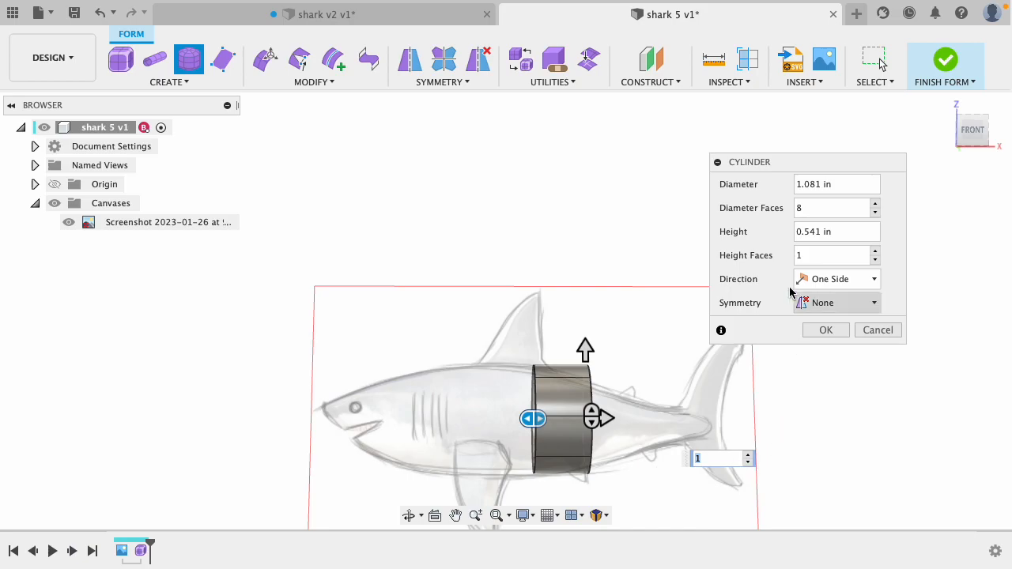
click(817, 257)
drag(810, 256, 778, 260)
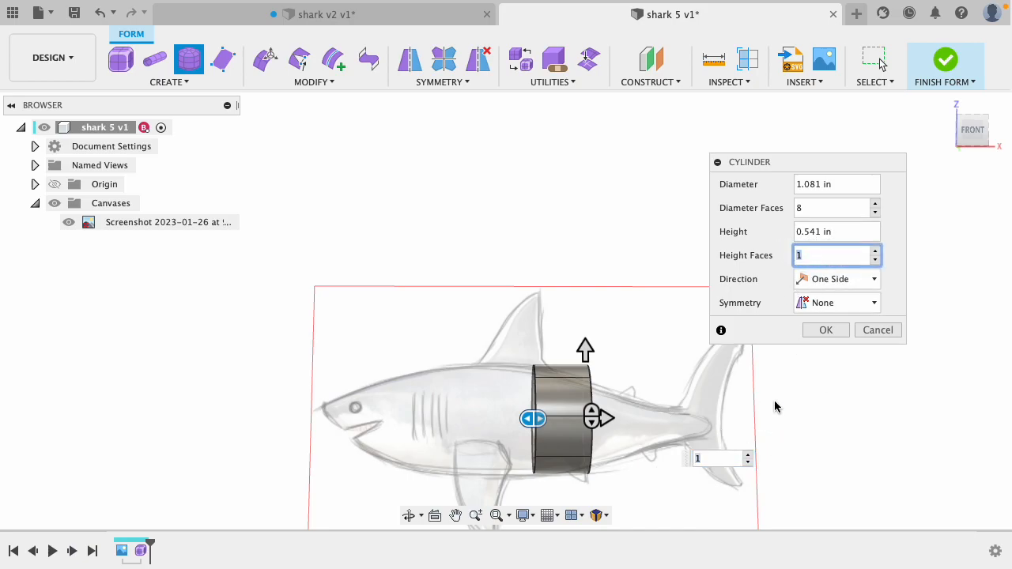
click(824, 330)
- Move the whole cylinder forward beneath the dorsal fin and stretch it lengthwise by a factor of about 1.245 with Edit Form
shift+middle_drag(580, 278, 639, 284)
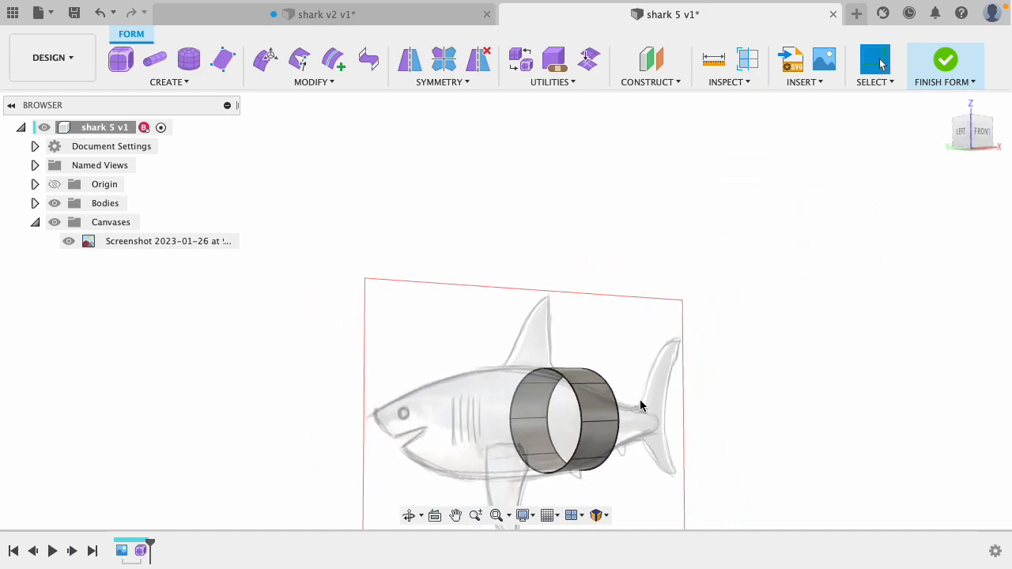
shift+middle_drag(872, 359, 815, 364)
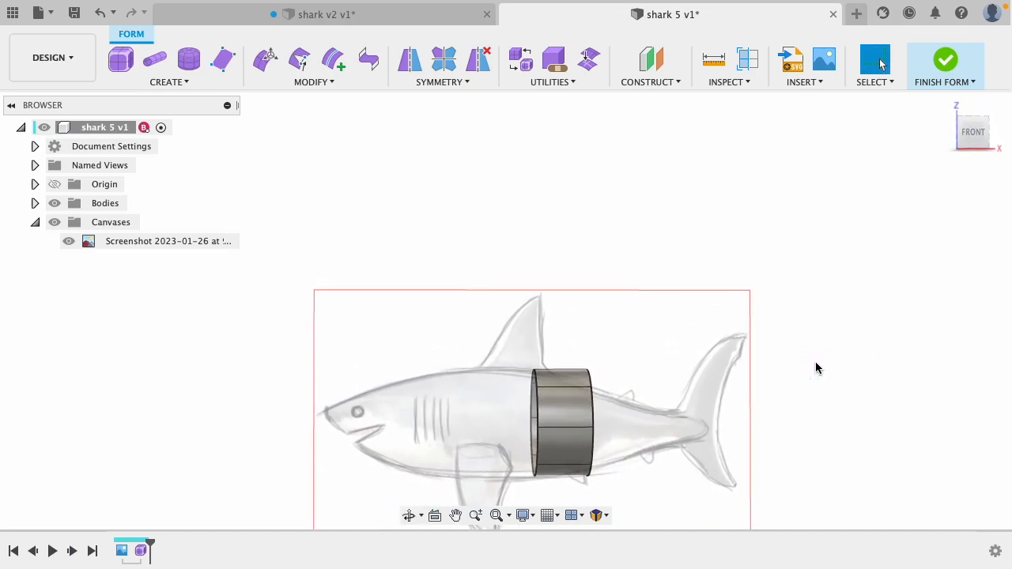
click(557, 409)
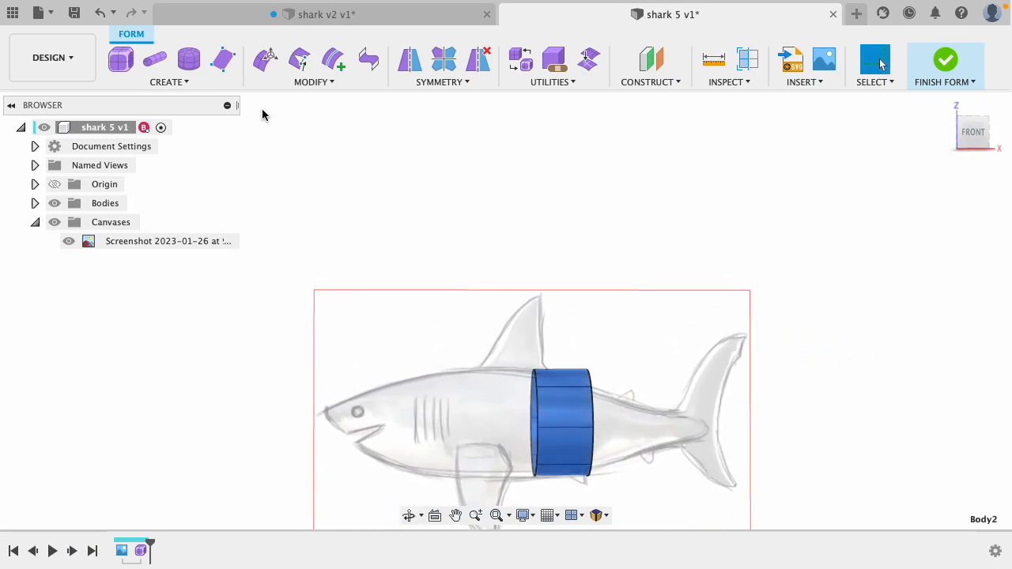
click(265, 62)
drag(605, 422, 562, 407)
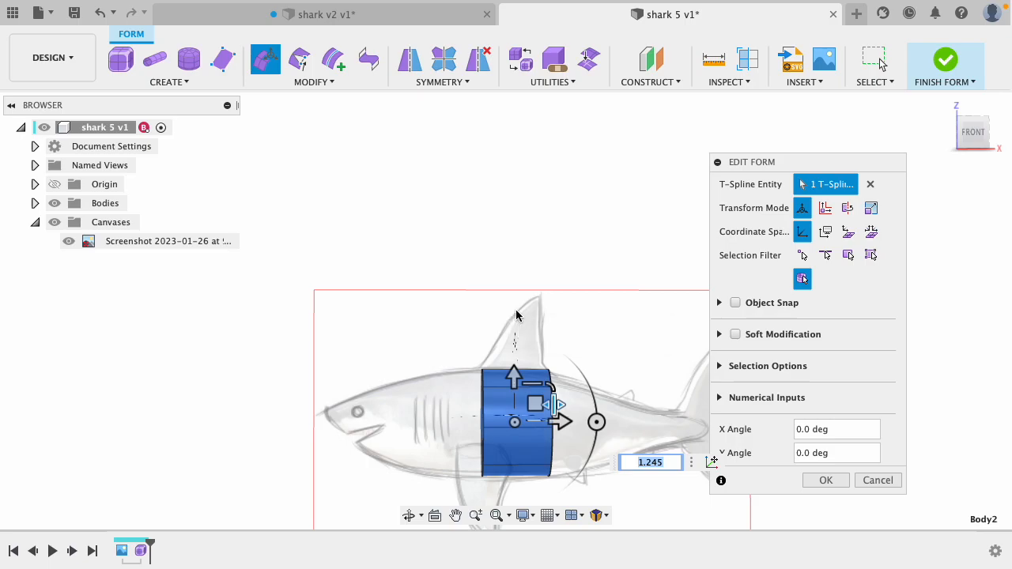
click(823, 480)
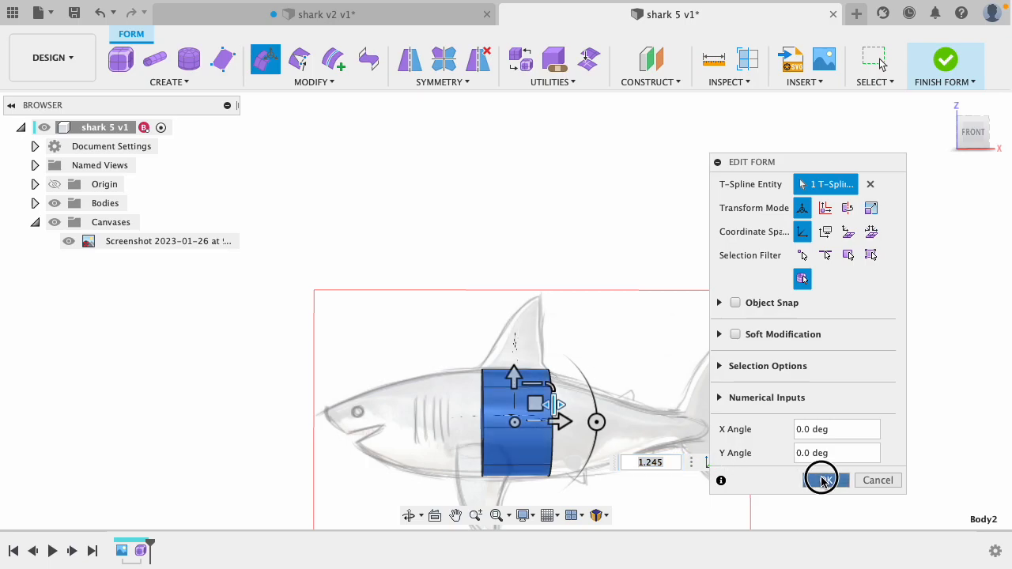
- Apply internal mirror symmetry to the cylinder using the two adjacent top faces on either side of the shark's centreline
shift+middle_drag(573, 287, 653, 314)
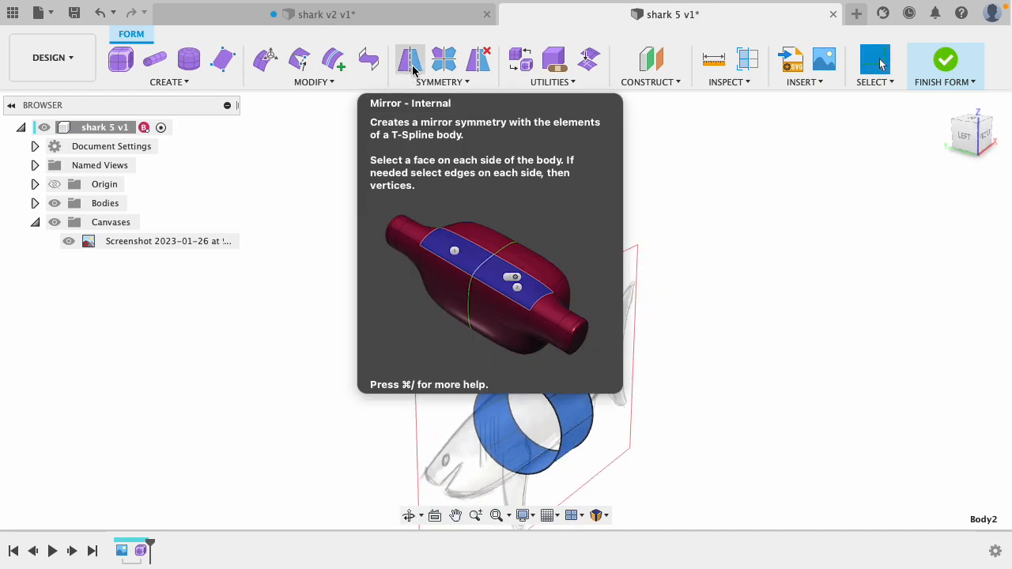
click(410, 62)
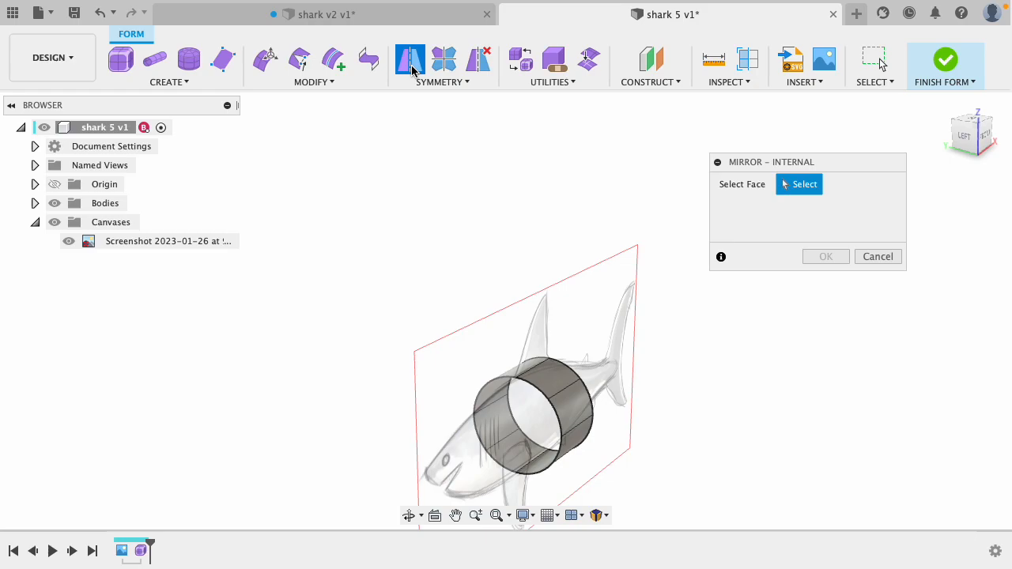
click(523, 374)
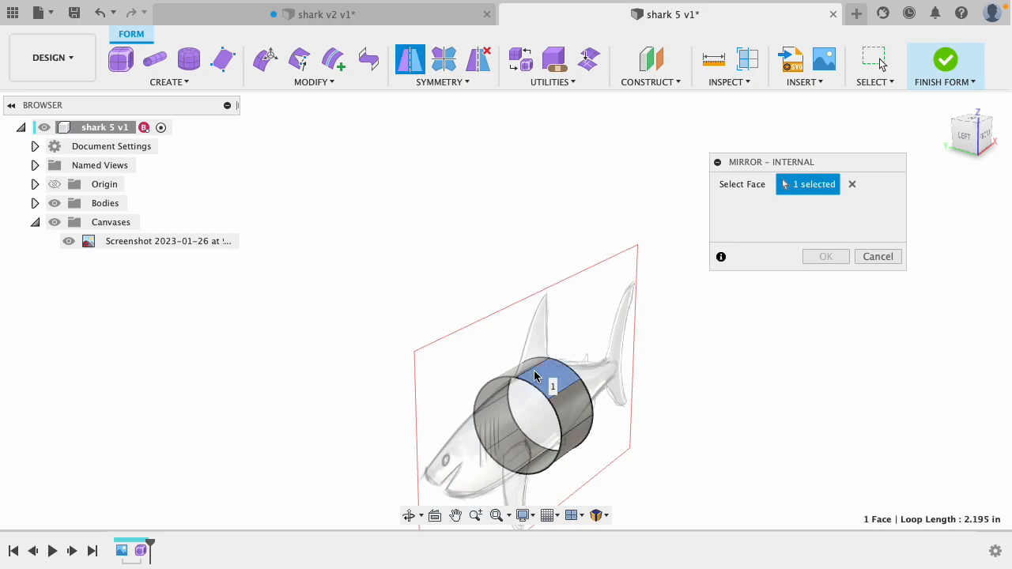
click(515, 372)
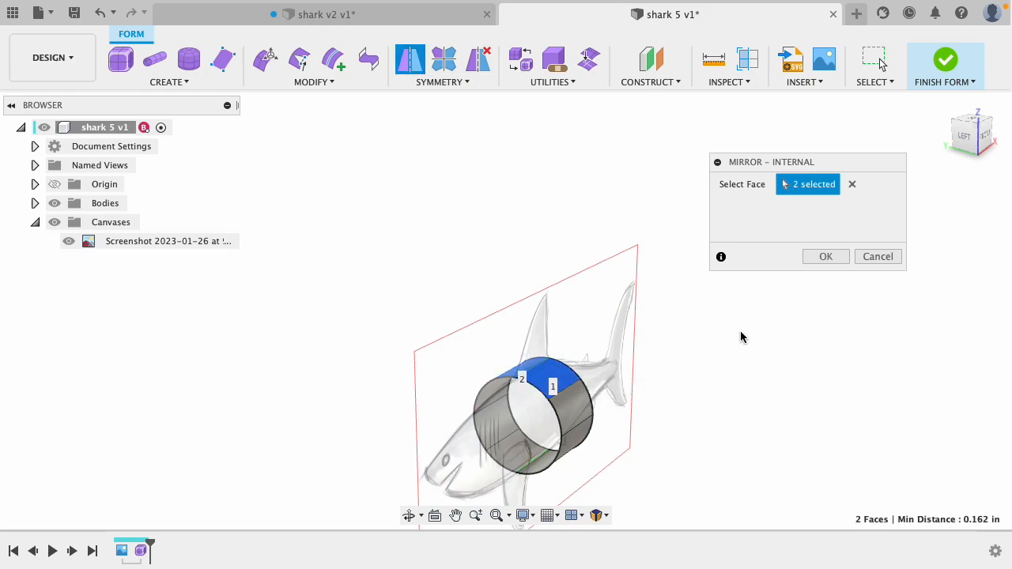
click(819, 257)
- Move one of the cylinder's lower side faces down by about 0.184 in with Edit Form to flatten the belly
shift+middle_drag(560, 381, 467, 292)
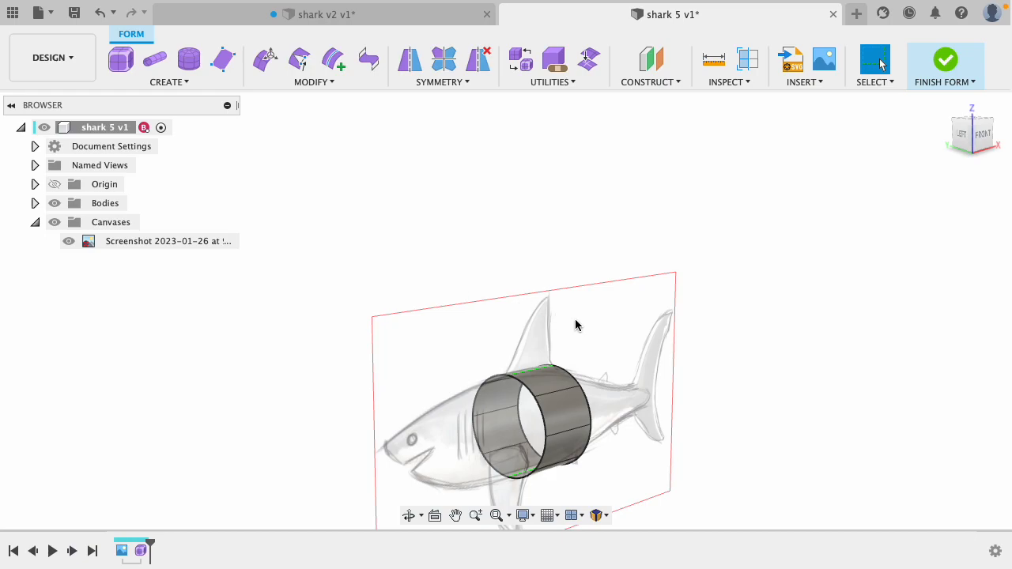
shift+middle_drag(742, 344, 779, 293)
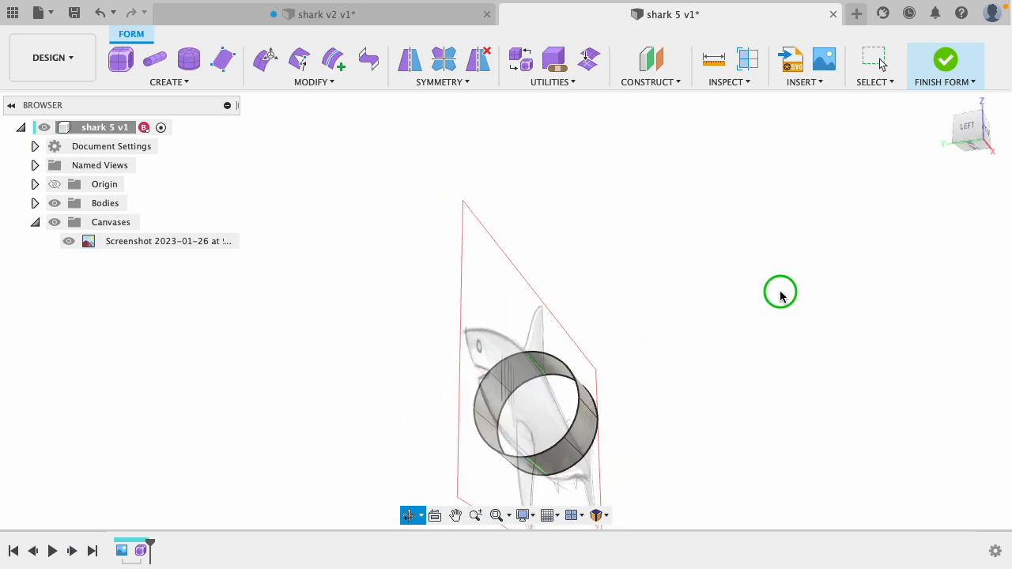
click(579, 437)
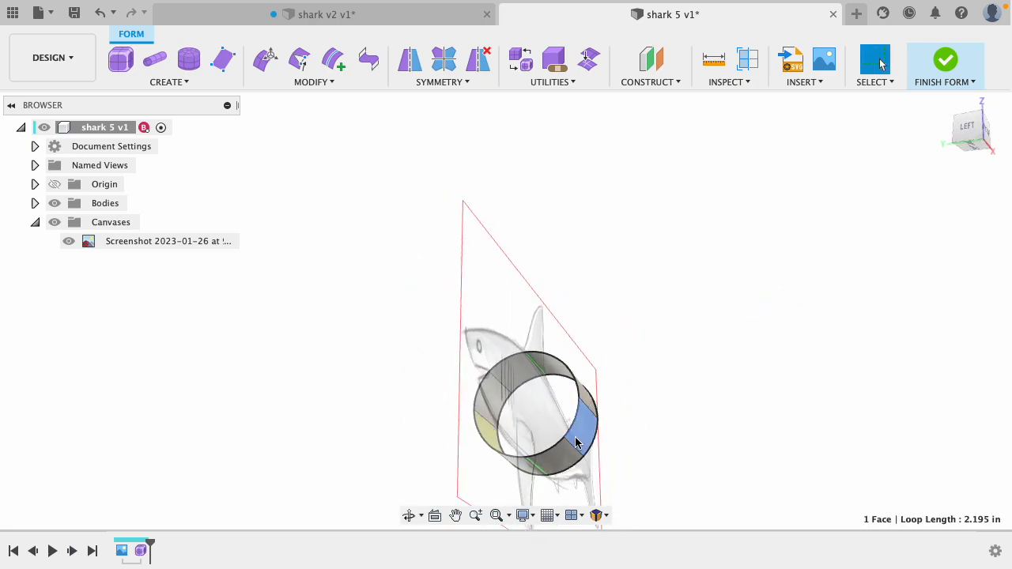
click(267, 64)
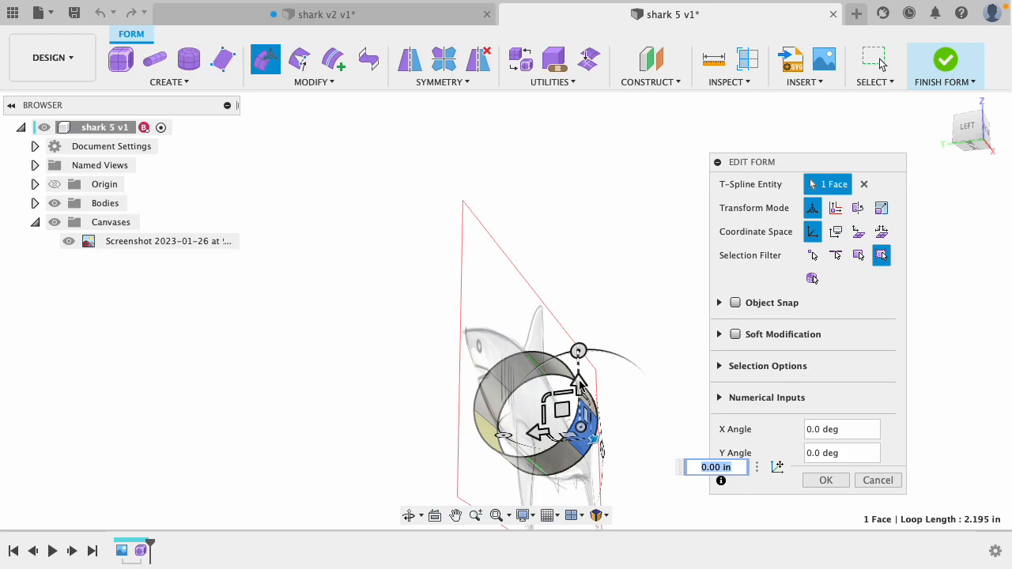
drag(579, 385, 582, 400)
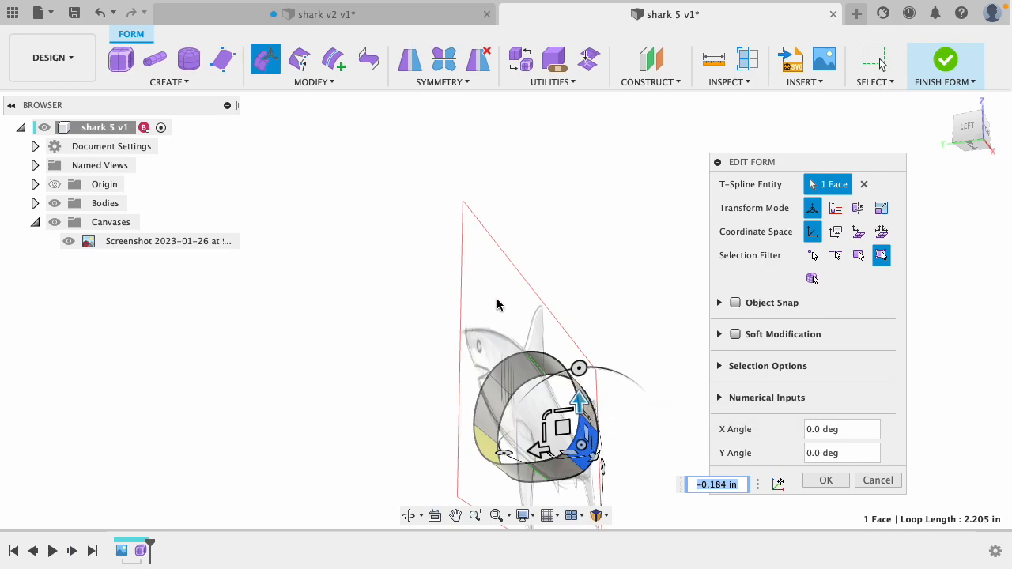
click(824, 481)
- Move the cylinder's upper side edge inward toward the centreline to narrow the top of the body section, then finish the form edit
shift+middle_drag(736, 429, 690, 435)
click(568, 389)
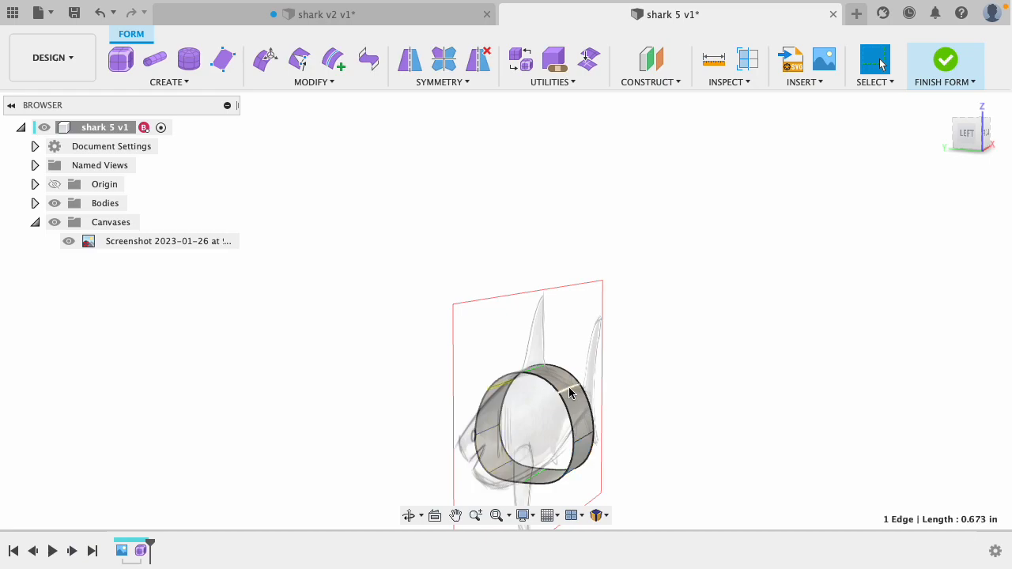
click(266, 63)
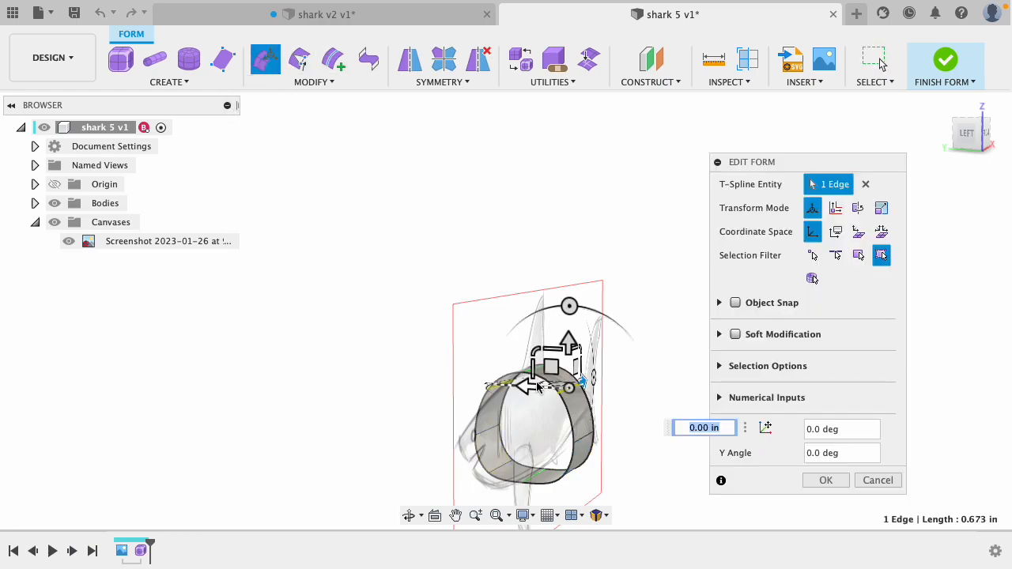
mouse_move(531, 385)
mouse_down()
mouse_move(510, 385)
mouse_move(518, 385)
mouse_up()
click(614, 376)
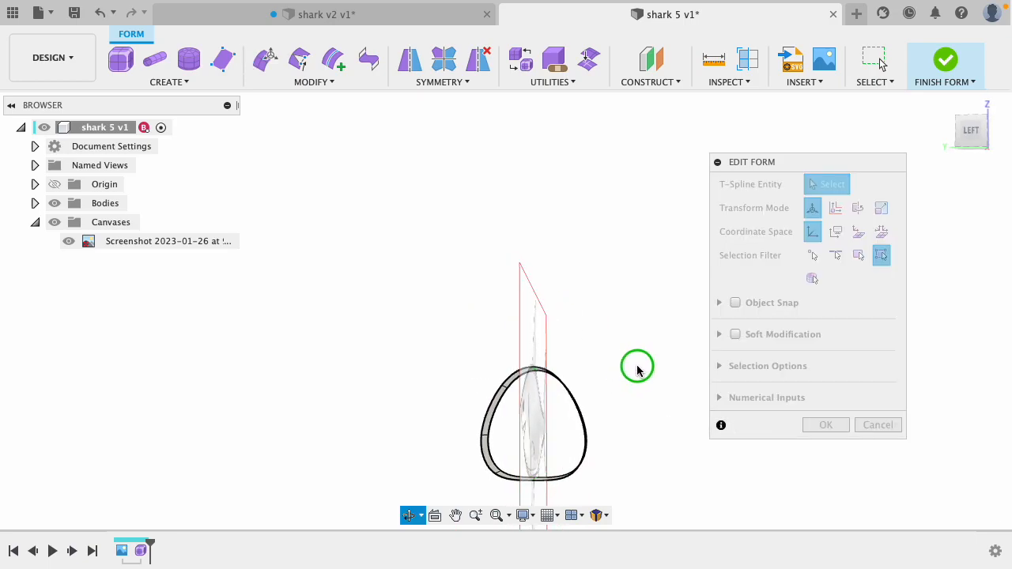
shift+middle_drag(640, 371, 565, 366)
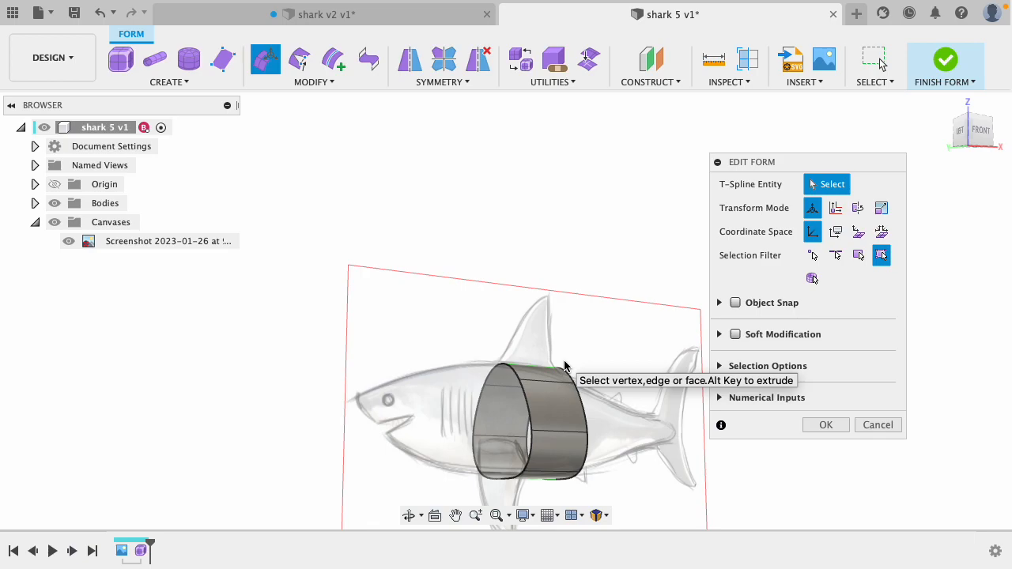
shift+middle_drag(616, 343, 570, 339)
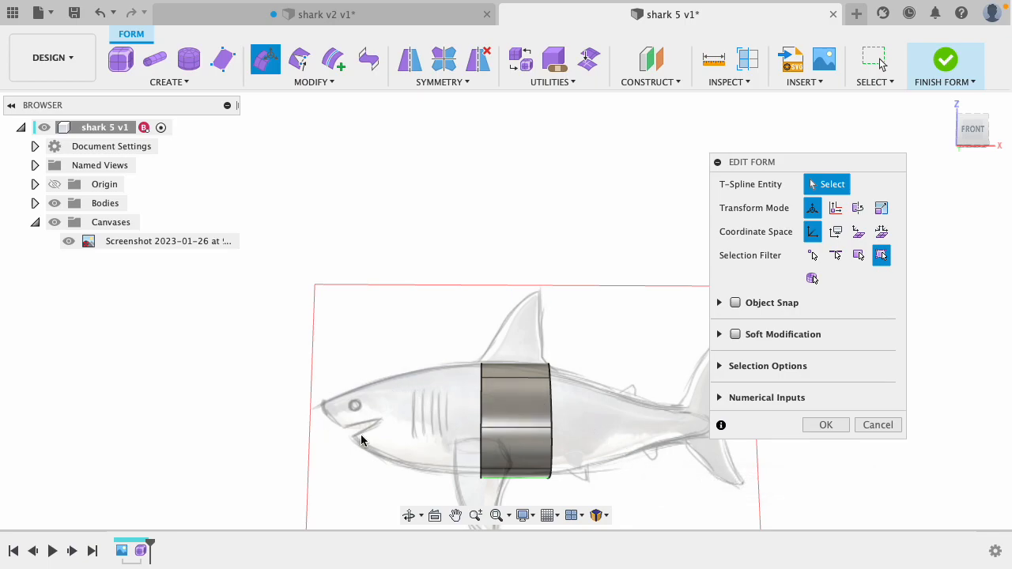
shift+middle_drag(628, 441, 587, 440)
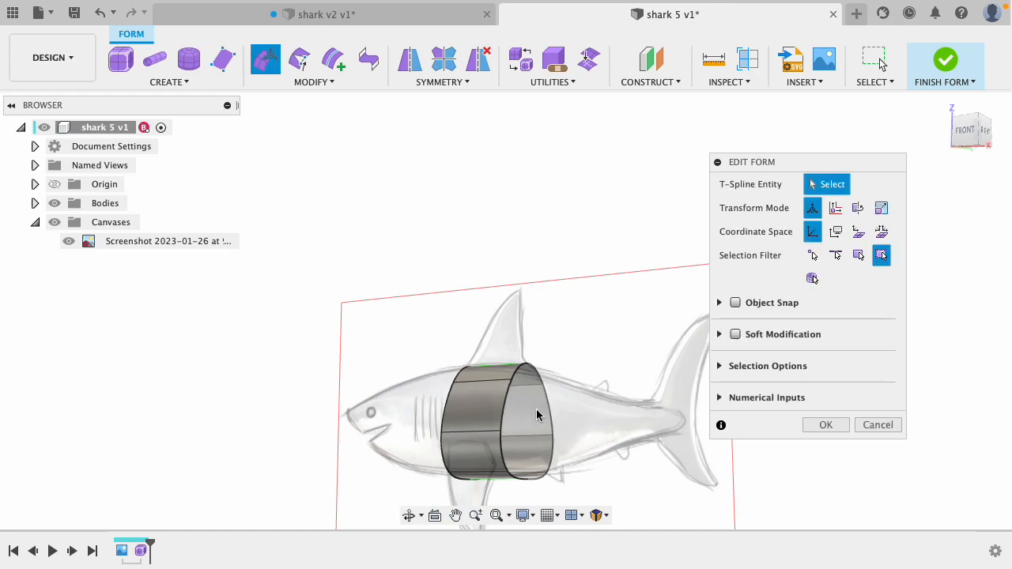
click(835, 427)
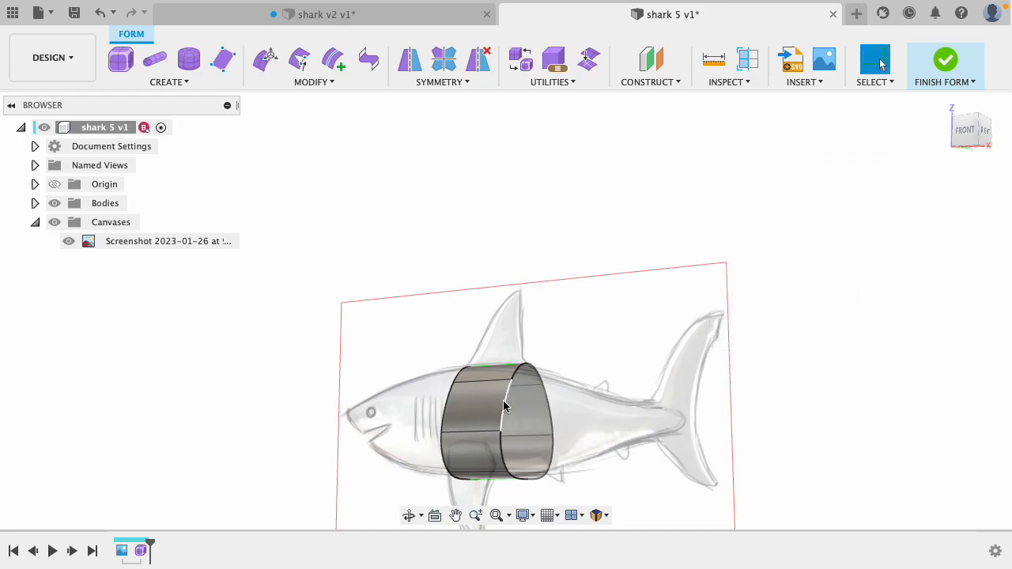
- Extrude the cylinder's rear edge loop about 1.749 in toward the tail with Edit Form, and pull it back about 0.101 in
double_click(504, 407)
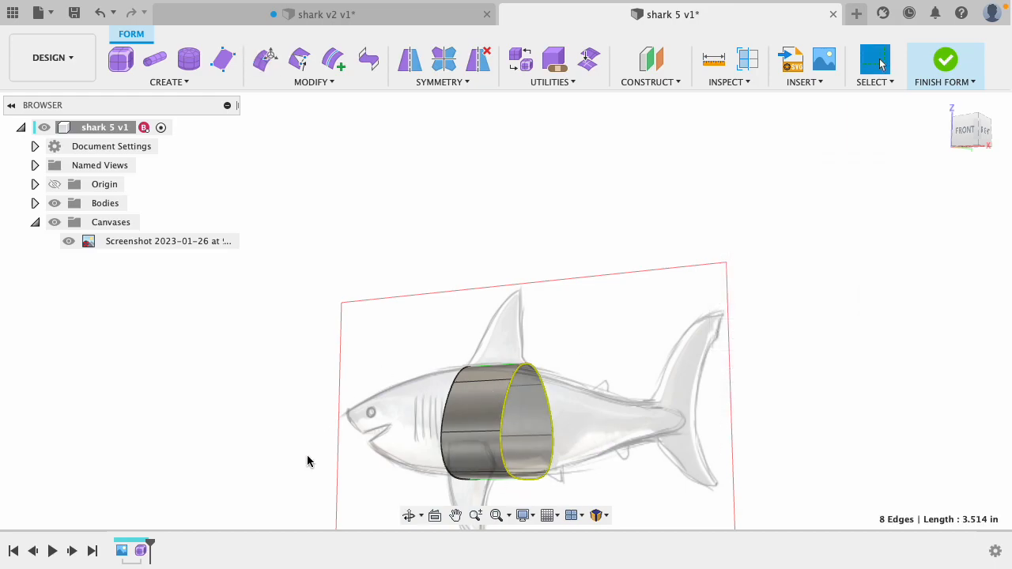
shift+middle_drag(668, 316, 632, 321)
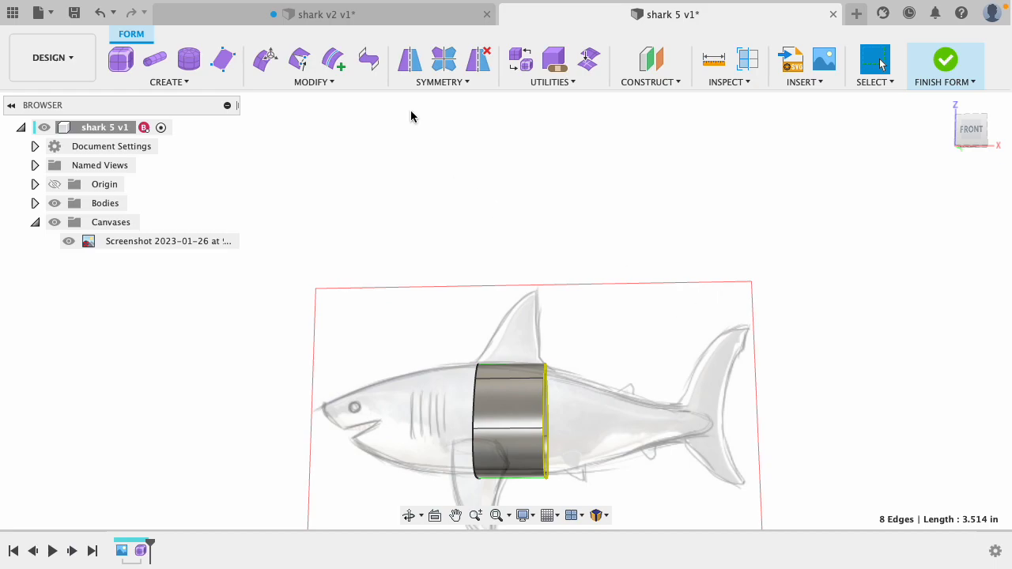
click(265, 58)
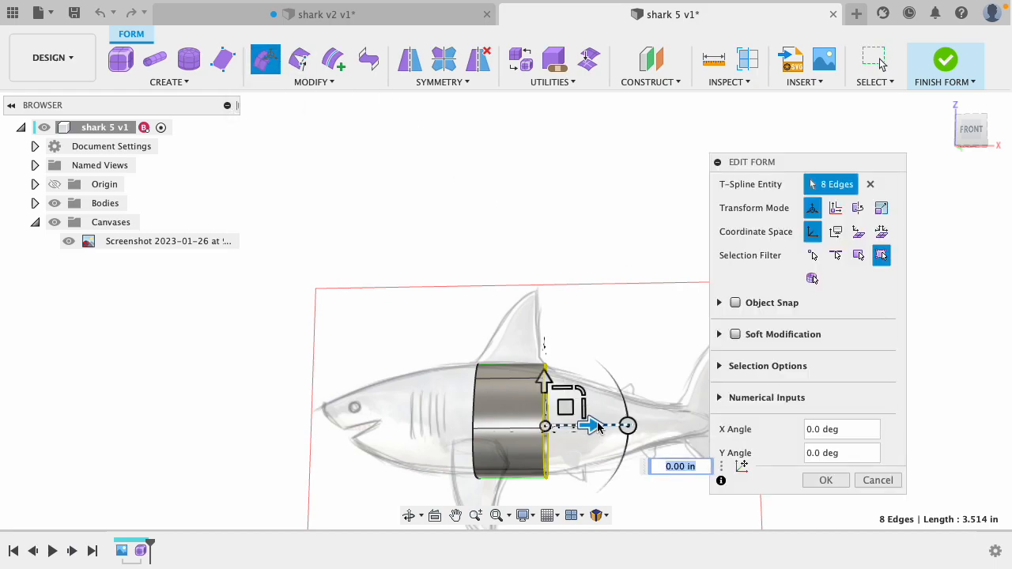
drag(596, 427, 765, 449)
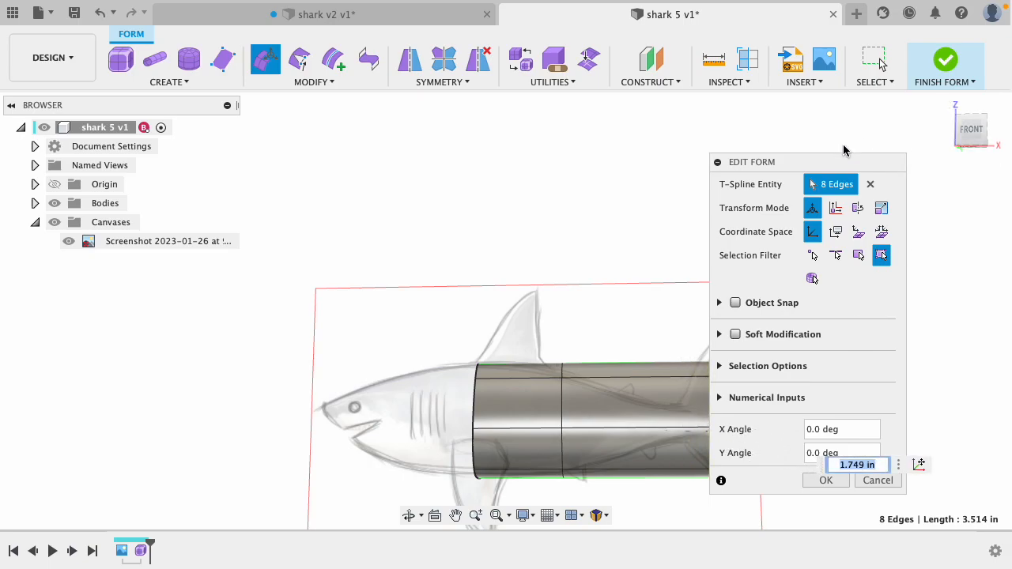
drag(832, 162, 925, 163)
shift+middle_drag(737, 229, 675, 245)
shift+middle_drag(685, 431, 746, 419)
drag(746, 419, 740, 419)
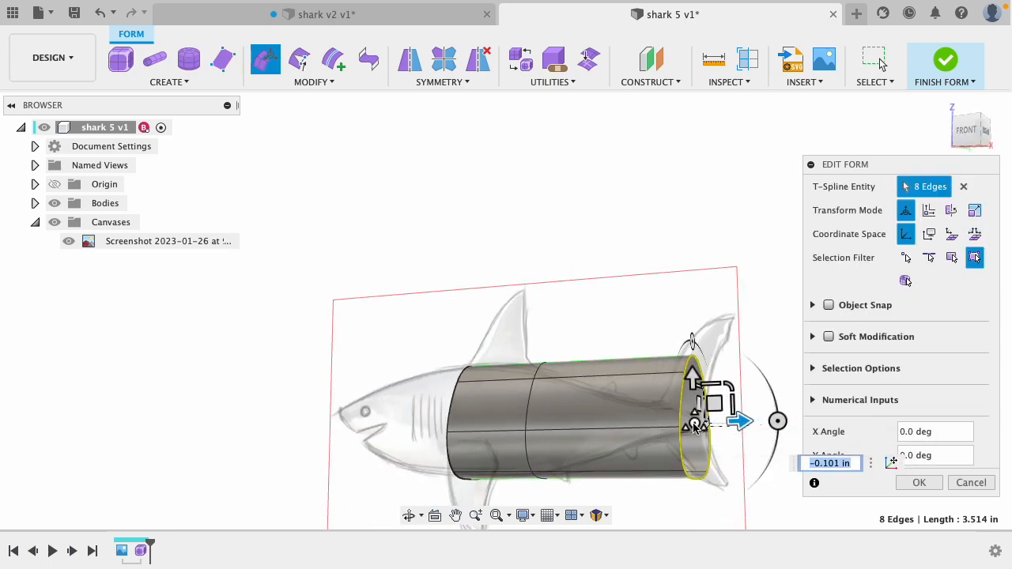
- Scale the rear edge loop uniformly by a factor of about 0.252 to taper the body at the tail, and finish the form edit
click(694, 424)
drag(694, 424, 745, 365)
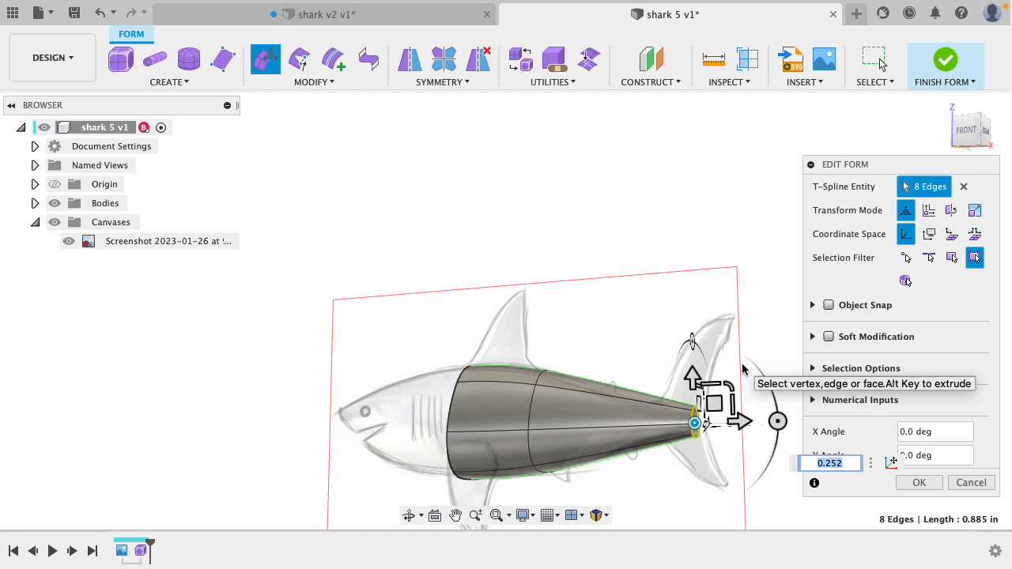
mouse_move(593, 490)
shift+middle_down()
mouse_move(627, 488)
mouse_move(602, 494)
shift+middle_up()
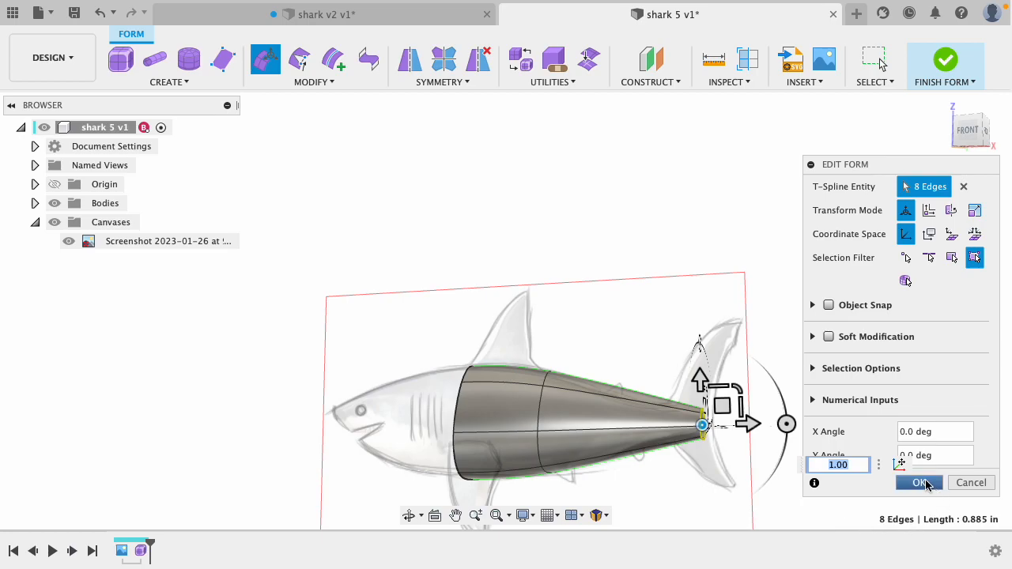
click(923, 482)
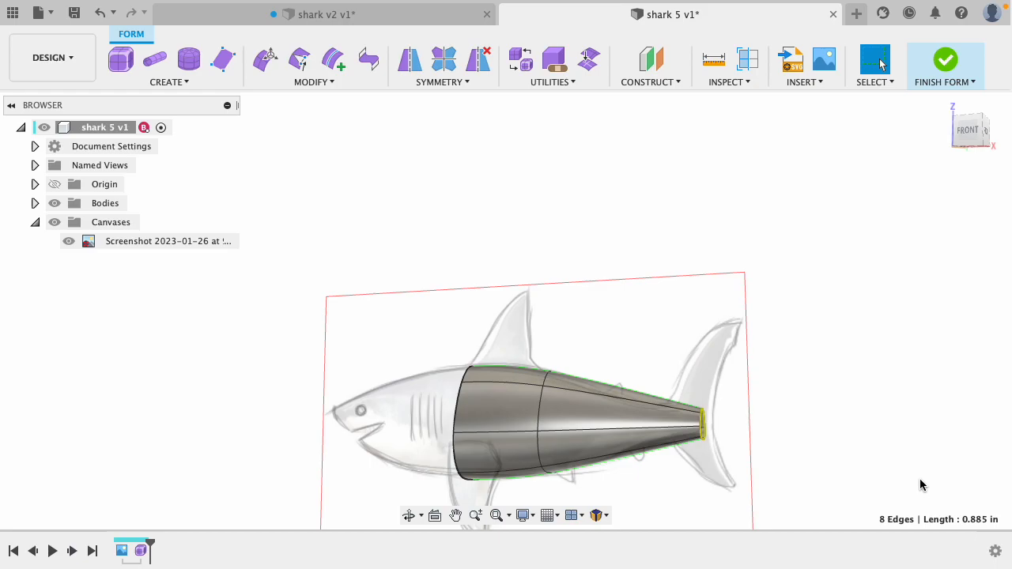
- Switch the shark body to box display
click(551, 423)
key(ctrl+1)
mouse_move(623, 312)
shift+middle_down()
mouse_move(609, 308)
mouse_move(663, 309)
mouse_move(632, 315)
shift+middle_up()
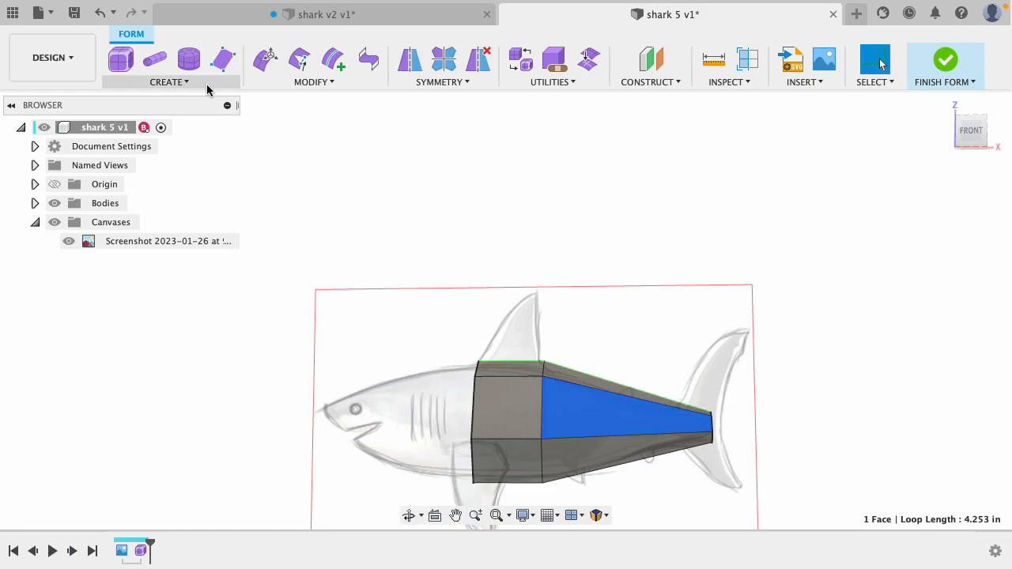
- Insert a simple edge loop around the tail section, about midway between the body loop behind the dorsal fin and the tail end
click(277, 81)
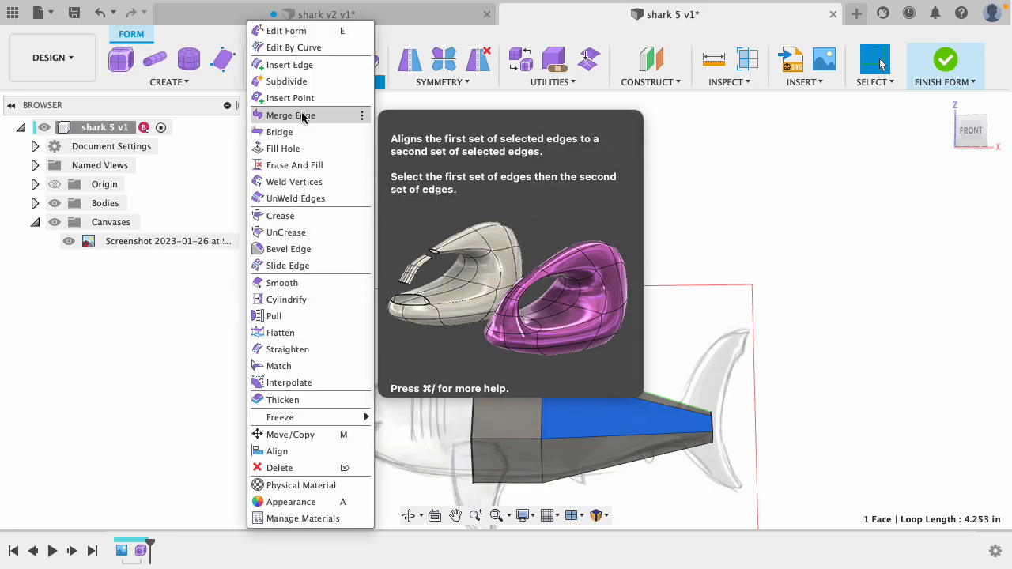
click(298, 65)
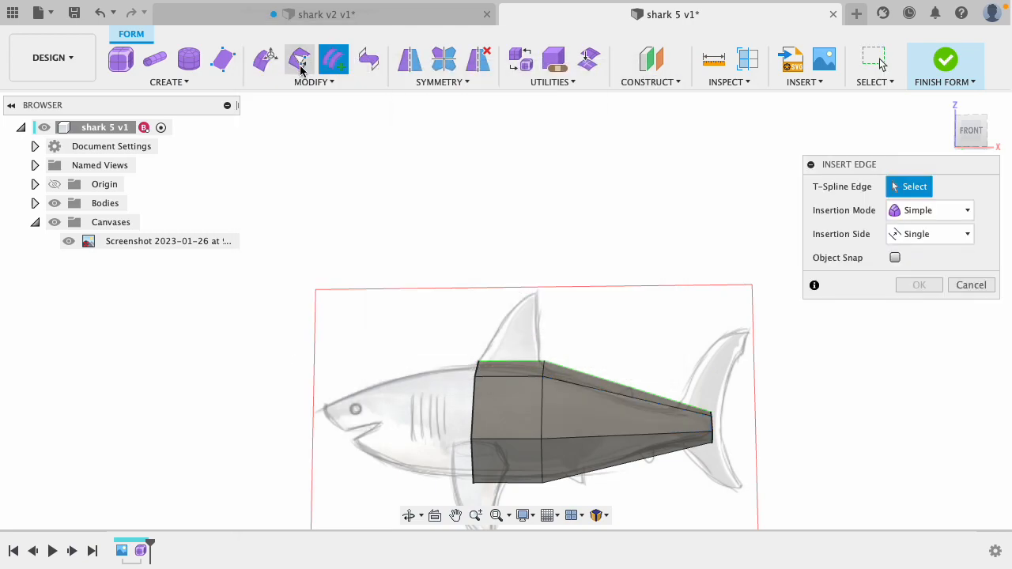
click(541, 399)
double_click(542, 403)
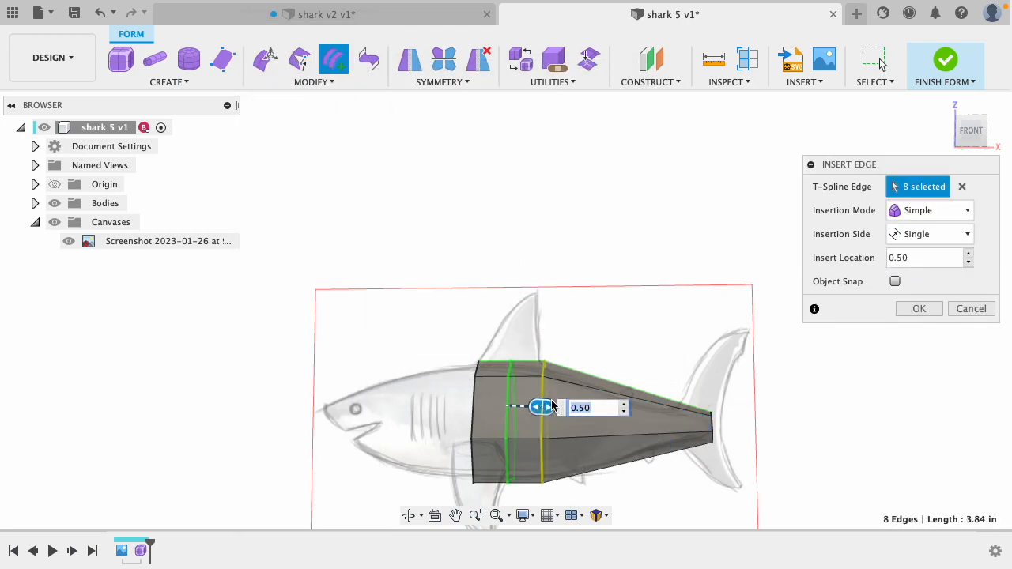
drag(554, 406, 668, 431)
click(919, 310)
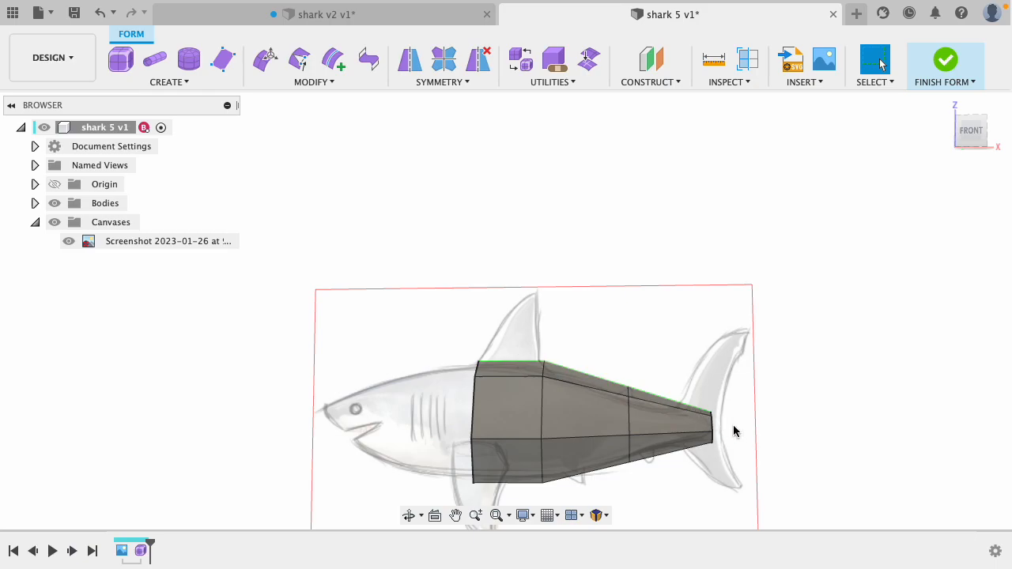
- Scale the tail section's middle edge loop down uniformly with Edit Form to match the narrowing outline on the canvas
shift+middle_drag(732, 425, 755, 431)
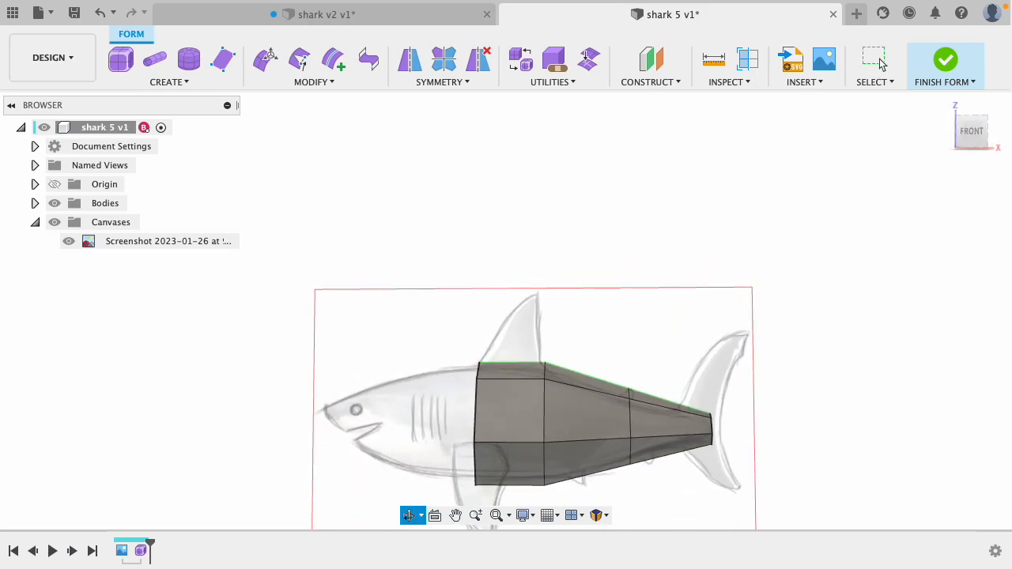
double_click(631, 412)
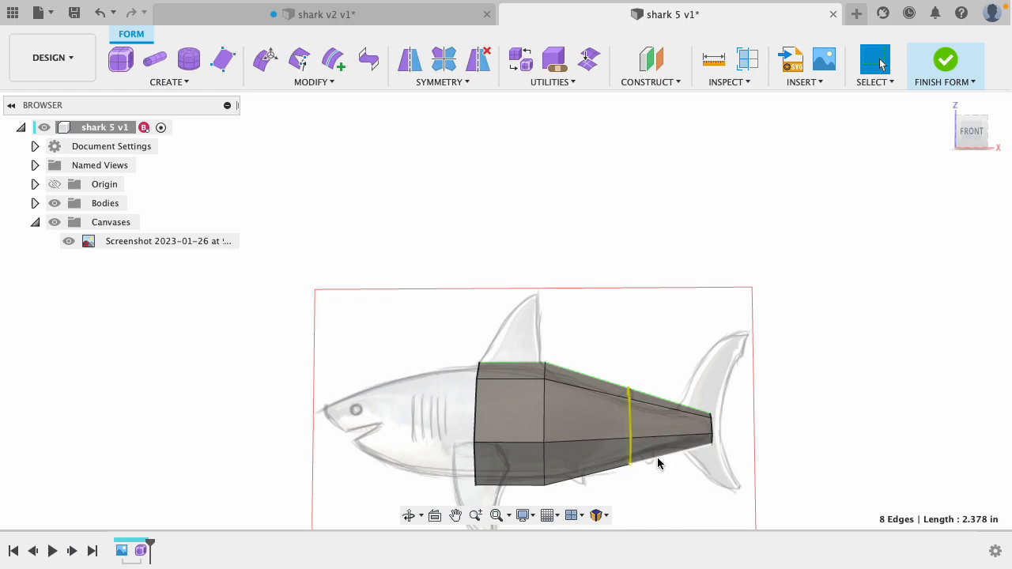
click(264, 60)
shift+middle_drag(765, 404, 678, 382)
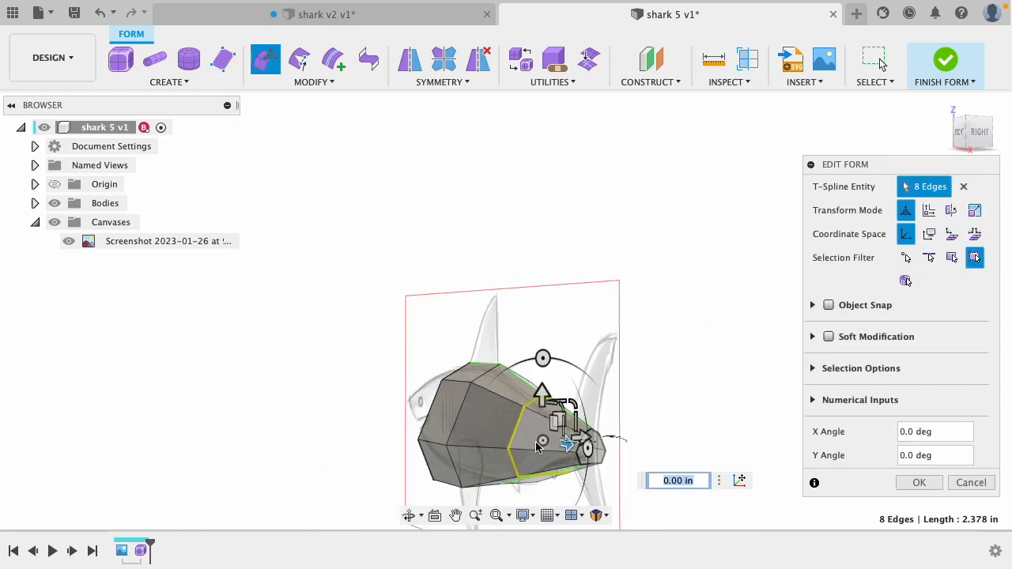
drag(540, 442, 549, 430)
shift+middle_drag(717, 382, 760, 383)
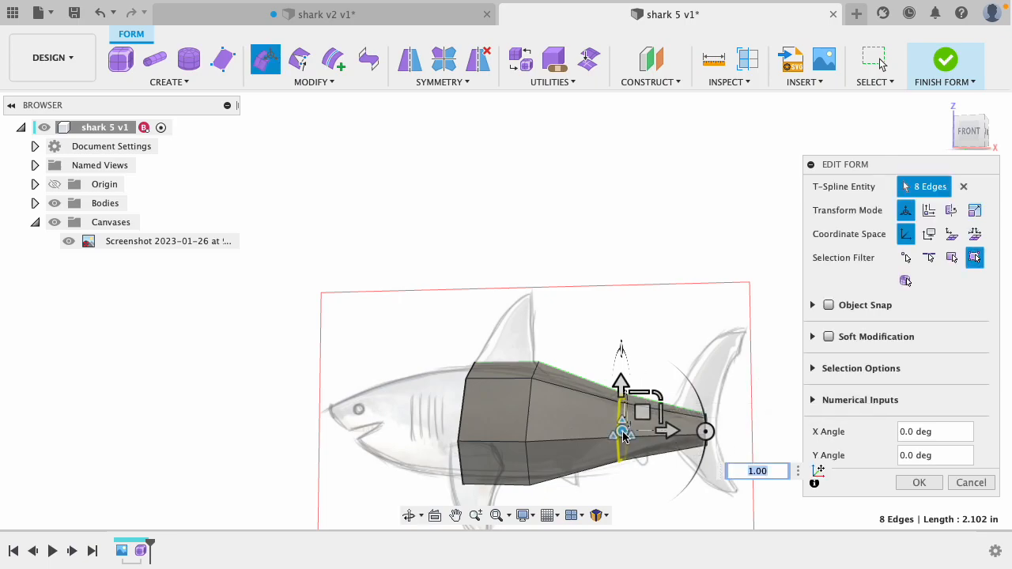
drag(642, 397, 640, 394)
- Move the tail section's middle edge loop down by about 0.008 in
click(623, 378)
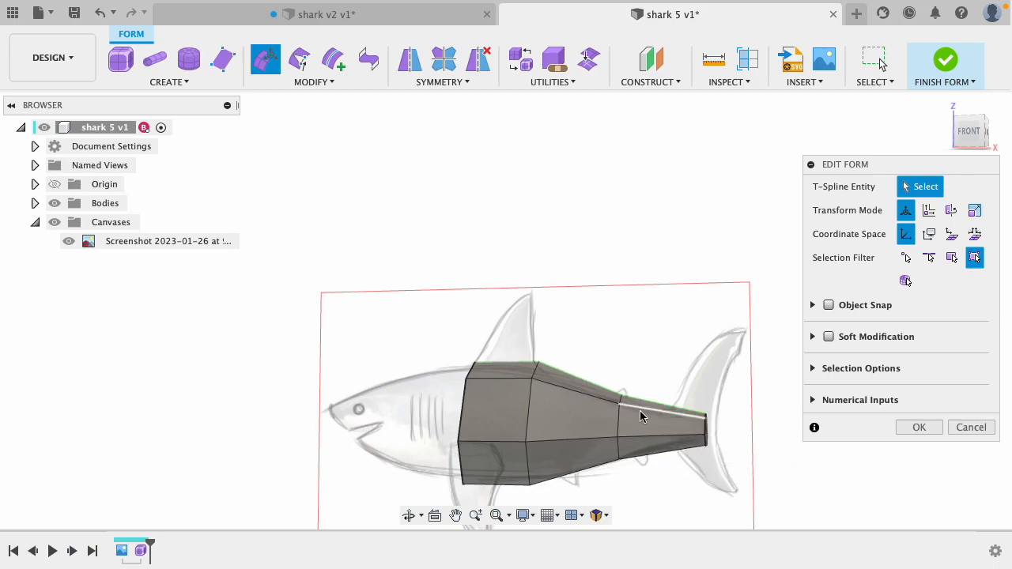
double_click(618, 420)
mouse_move(620, 384)
mouse_down()
mouse_move(625, 316)
mouse_move(621, 385)
mouse_up()
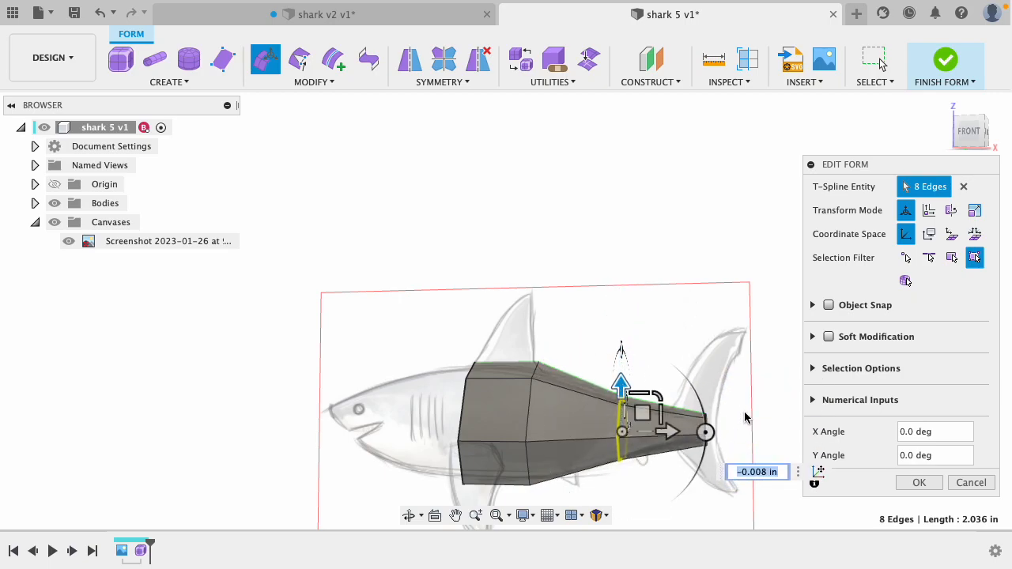
- Move the edge loop at the tail end up by about 0.013 in, and clear the selection
shift+middle_drag(733, 425, 703, 427)
scroll(693, 443, up, 5)
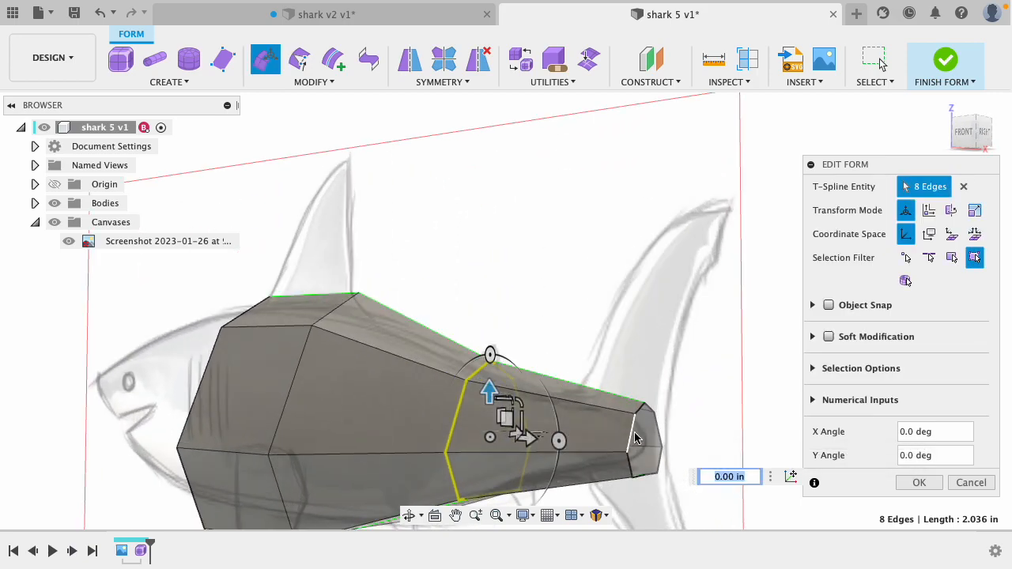
double_click(634, 439)
mouse_move(644, 400)
mouse_down()
mouse_move(644, 382)
mouse_move(643, 392)
mouse_up()
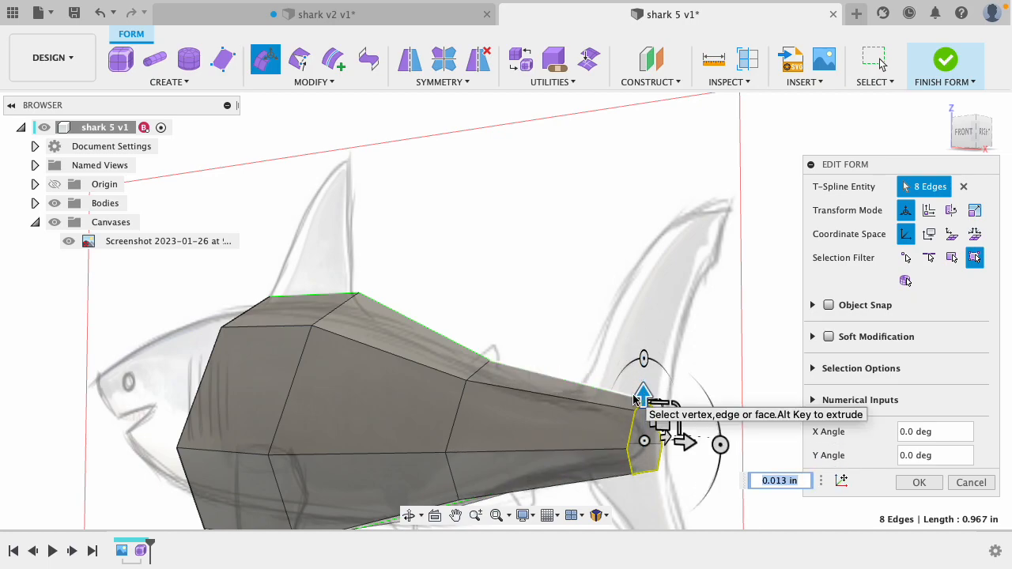
shift+middle_drag(733, 386, 756, 369)
scroll(442, 351, down, 5)
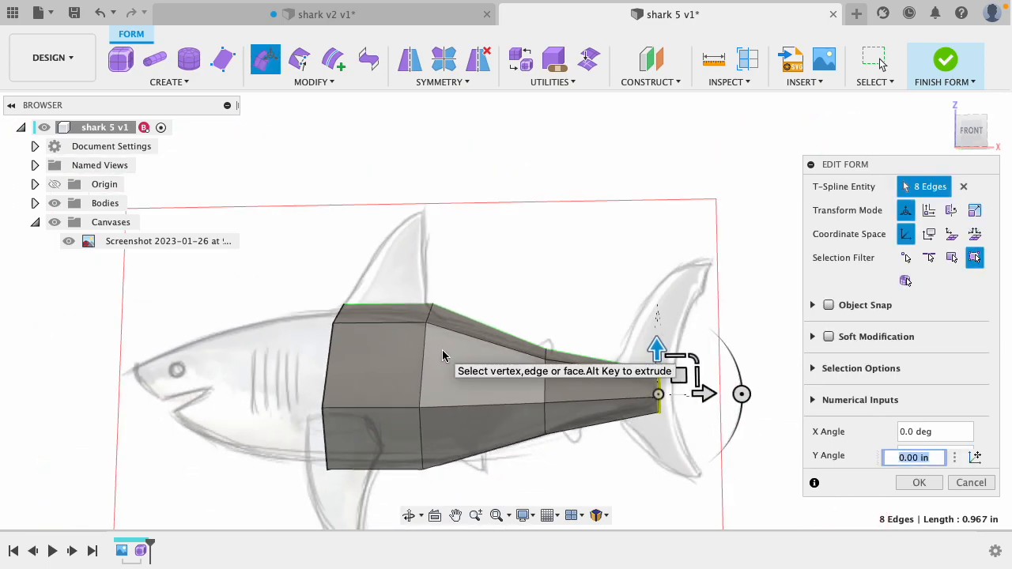
click(464, 269)
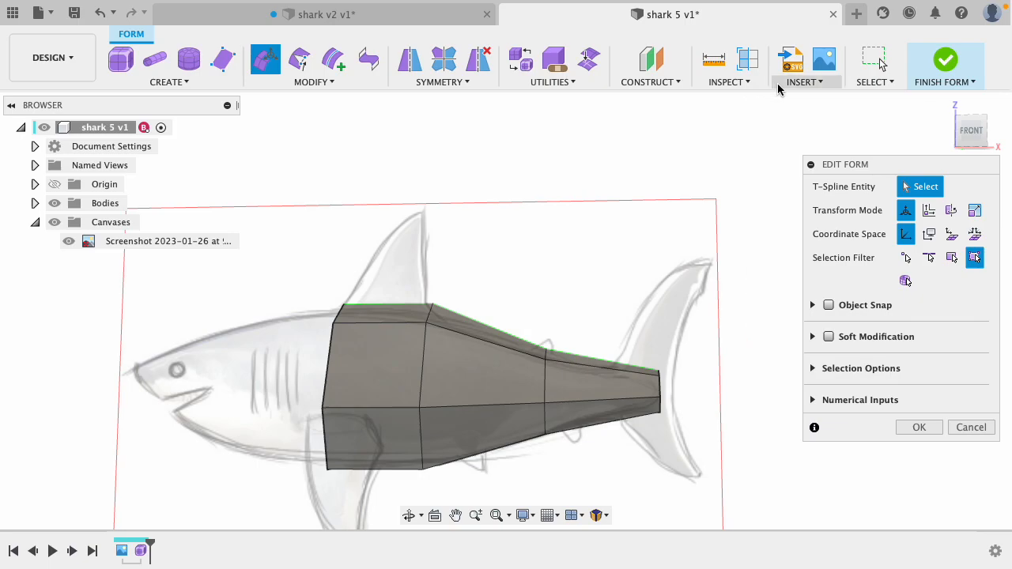
- Compare the box and control frame display modes on the shark body, and set it to smooth display
click(715, 85)
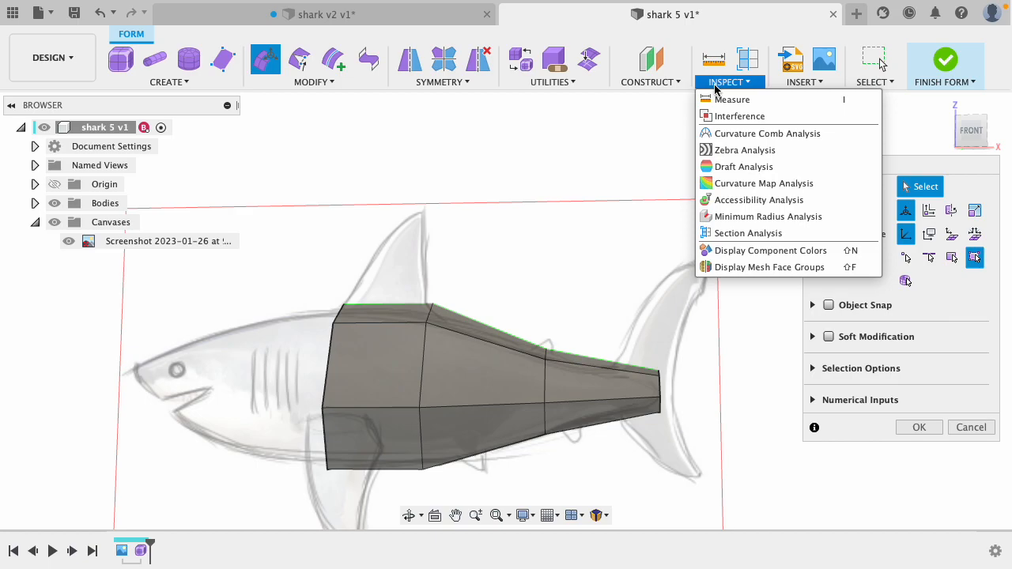
mouse_move(566, 85)
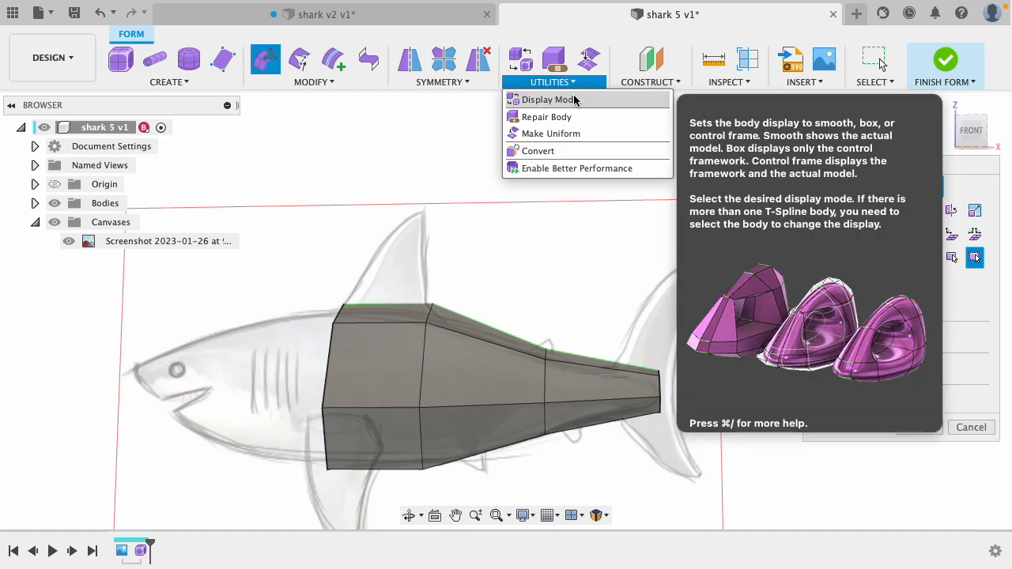
click(549, 100)
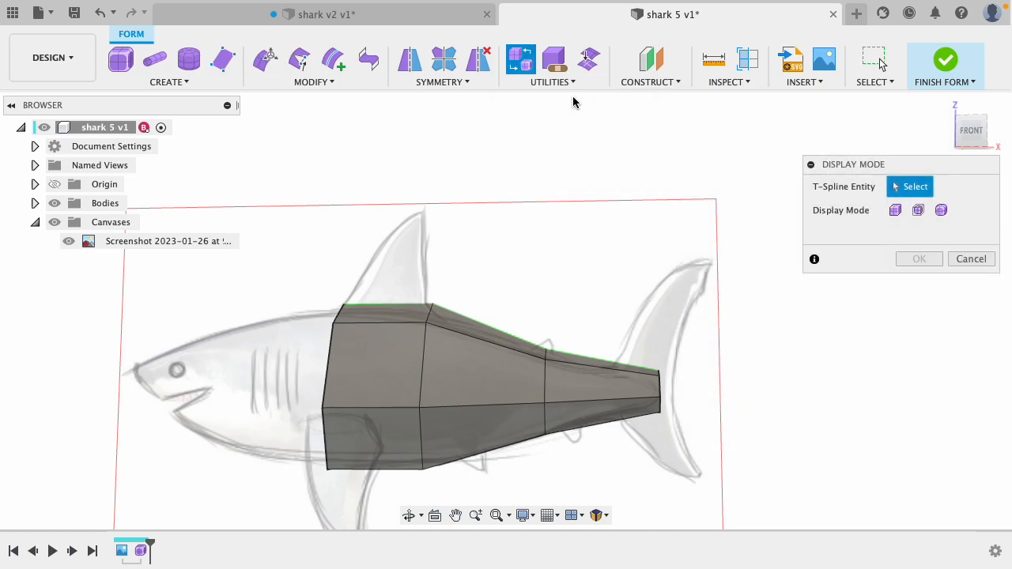
click(895, 211)
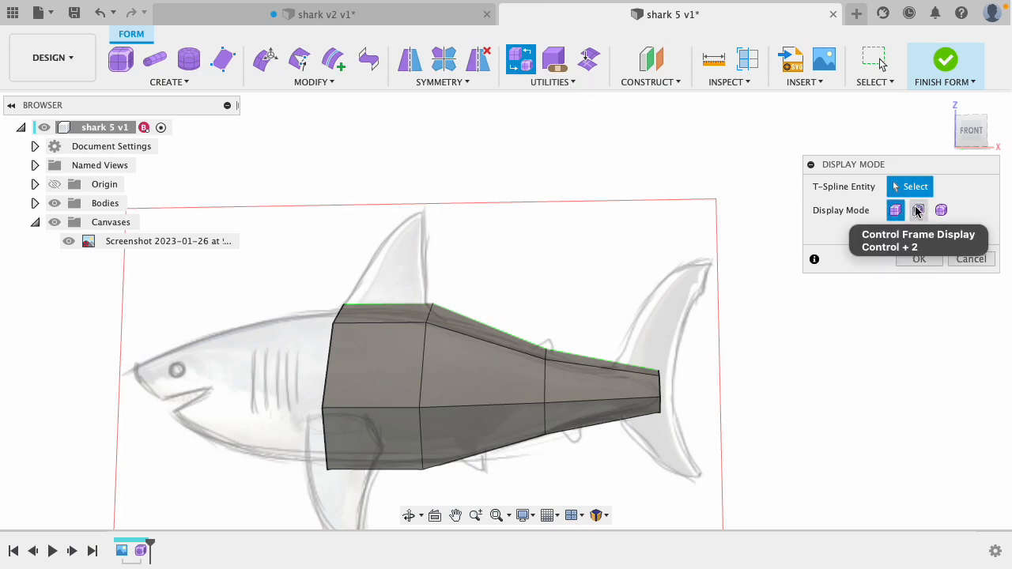
click(917, 210)
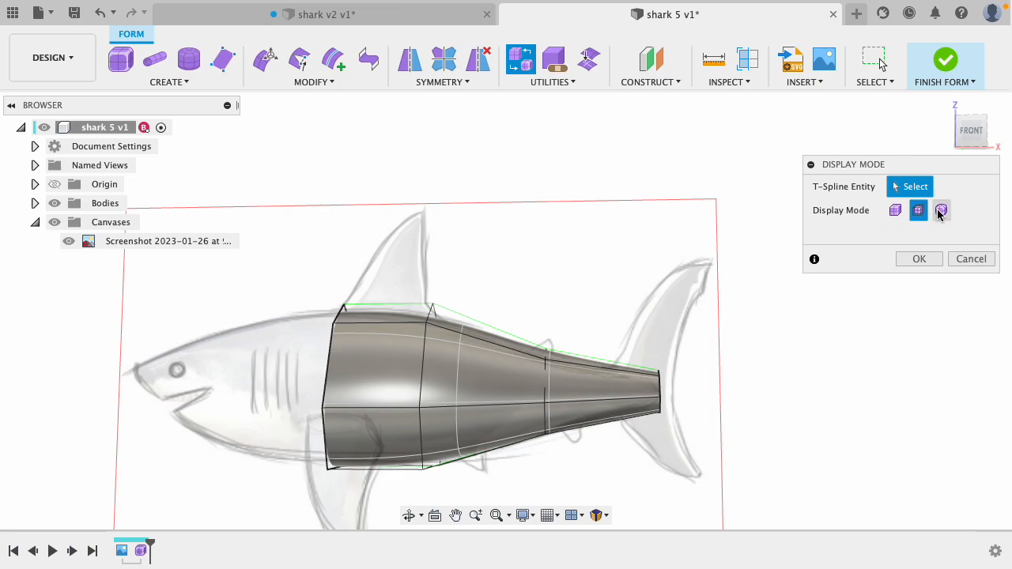
click(940, 210)
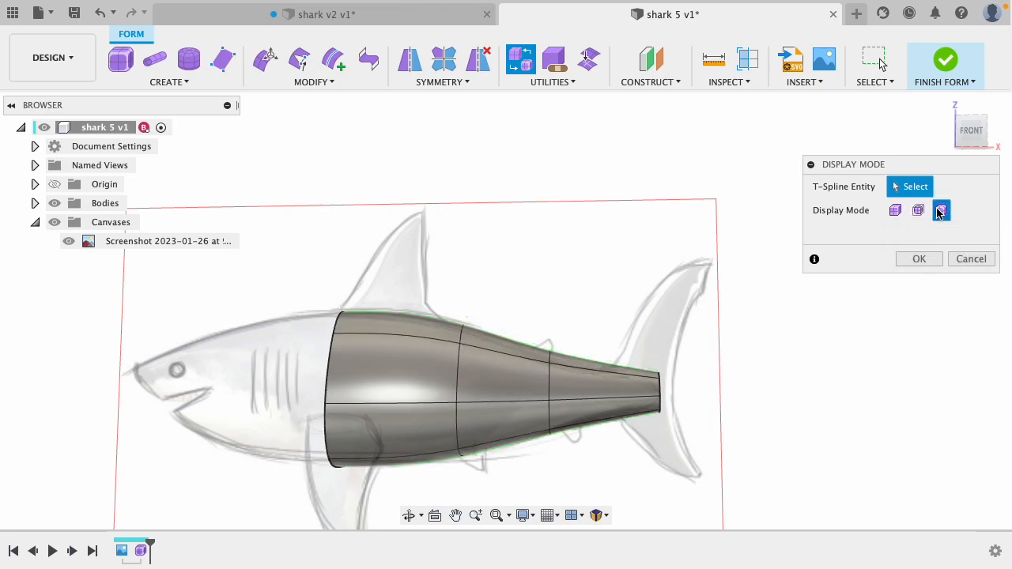
click(911, 261)
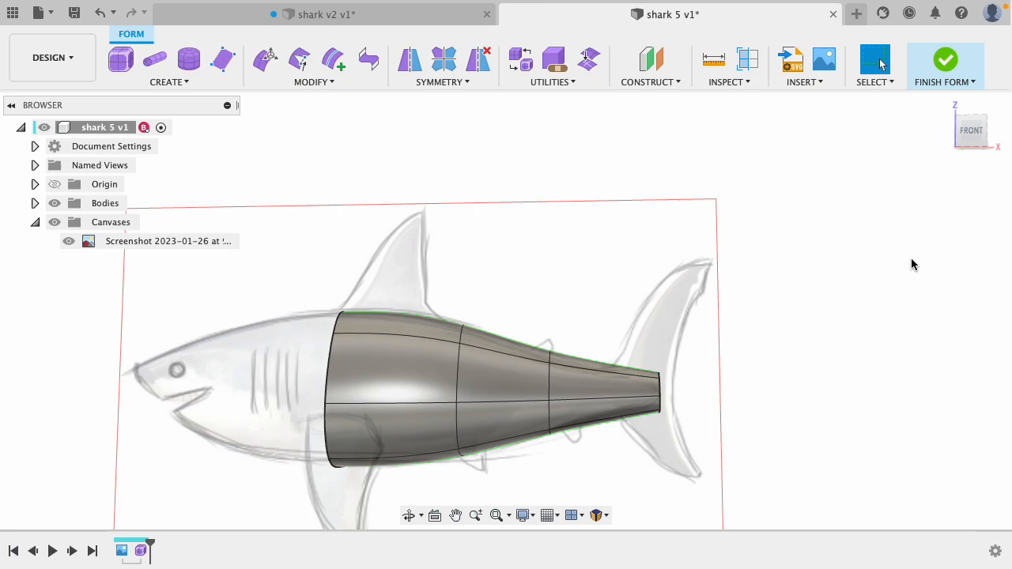
shift+middle_drag(743, 273, 757, 289)
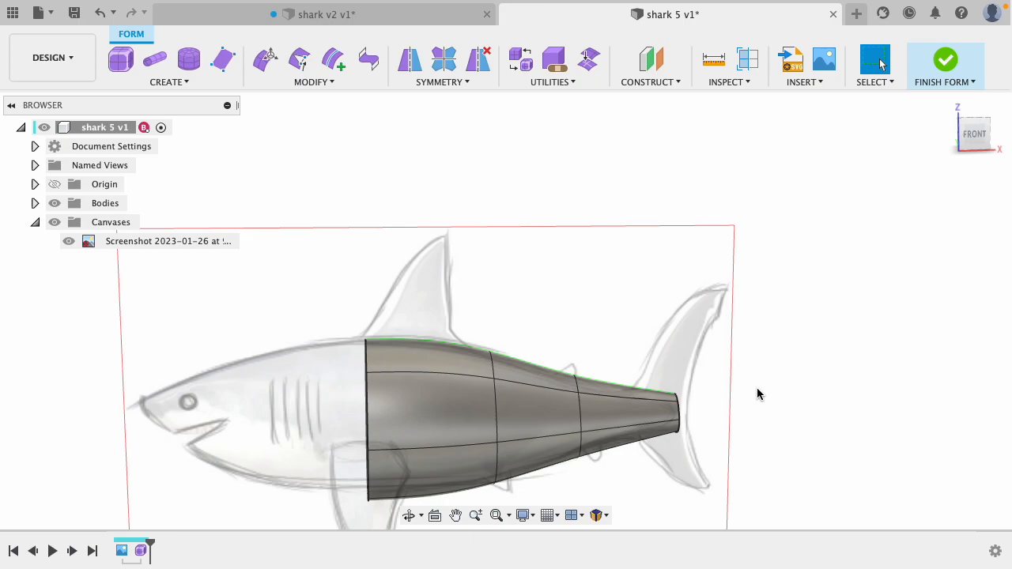
- Switch to the "shark v2 v1" design and open its first form feature for editing to view the finished shark
click(327, 14)
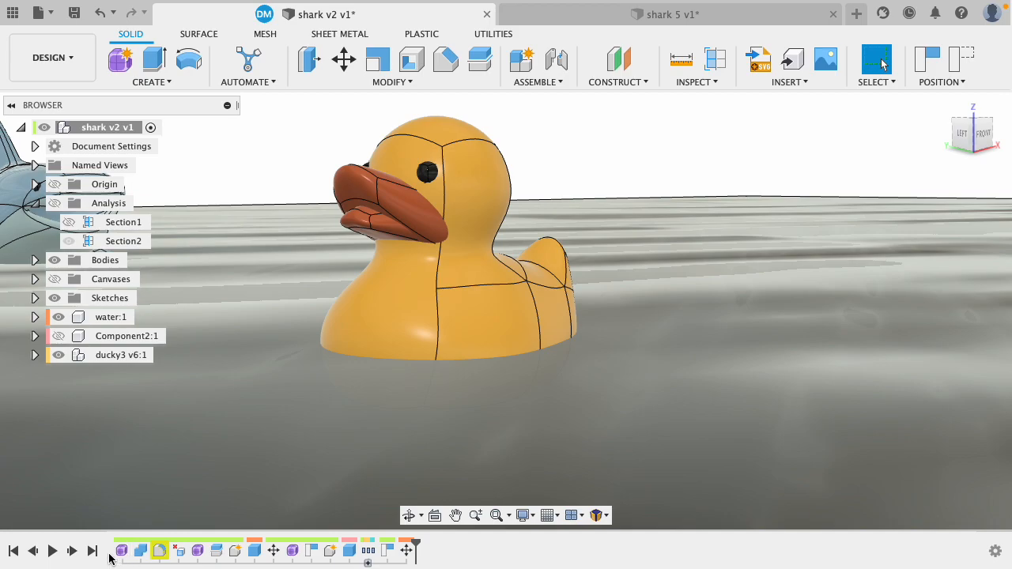
right_click(123, 551)
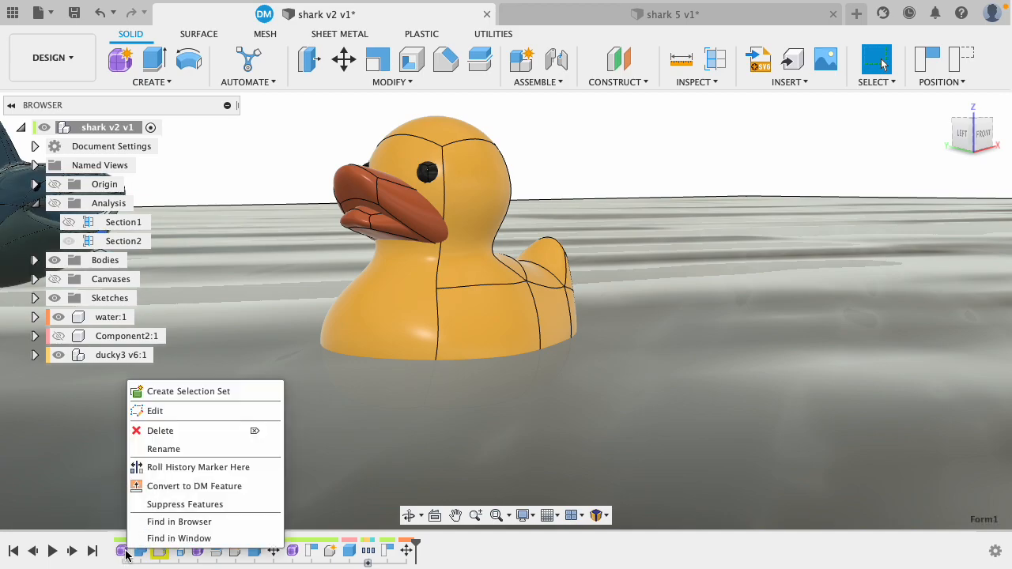
click(181, 412)
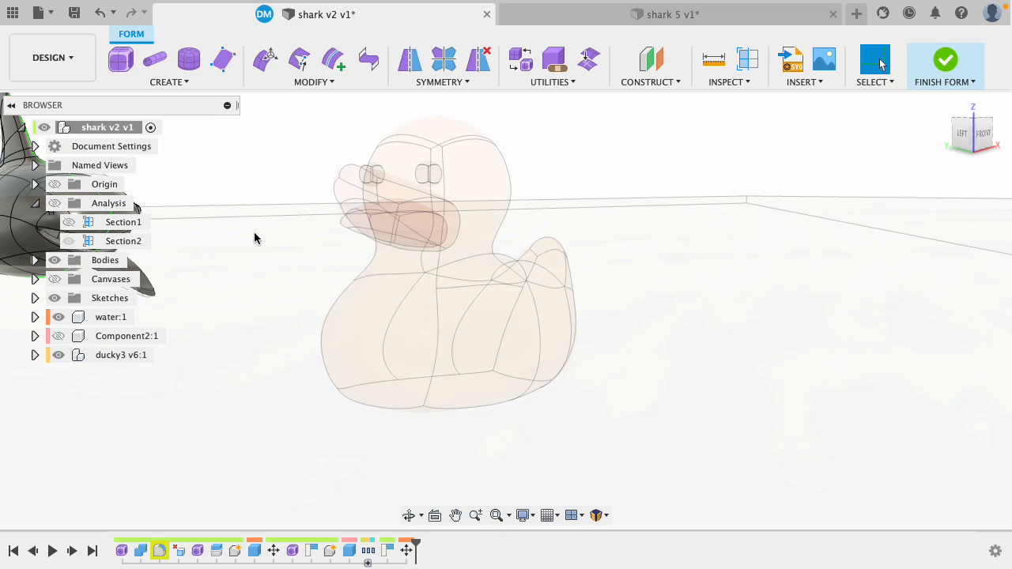
scroll(190, 262, down, 10)
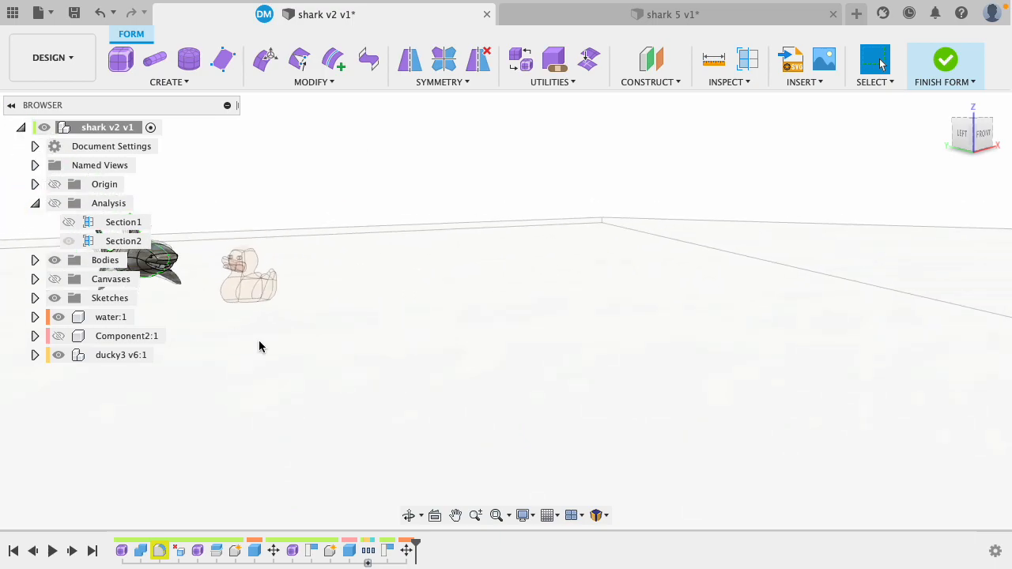
- Examine the finished shark's head, mouth and edge layout up close from the front and the side
scroll(907, 332, down, 2)
scroll(278, 282, up, 6)
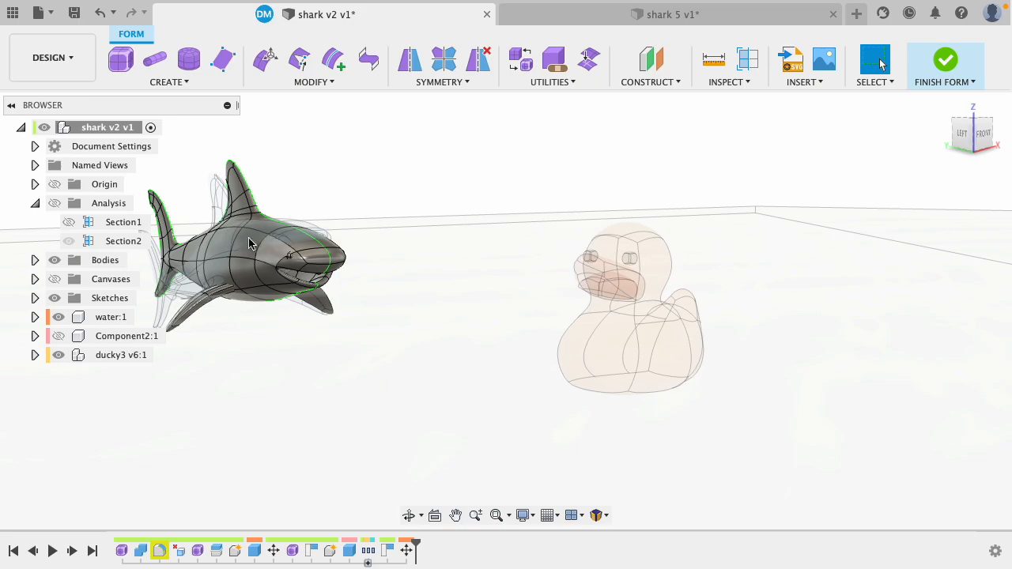
scroll(187, 247, up, 5)
scroll(186, 244, down, 2)
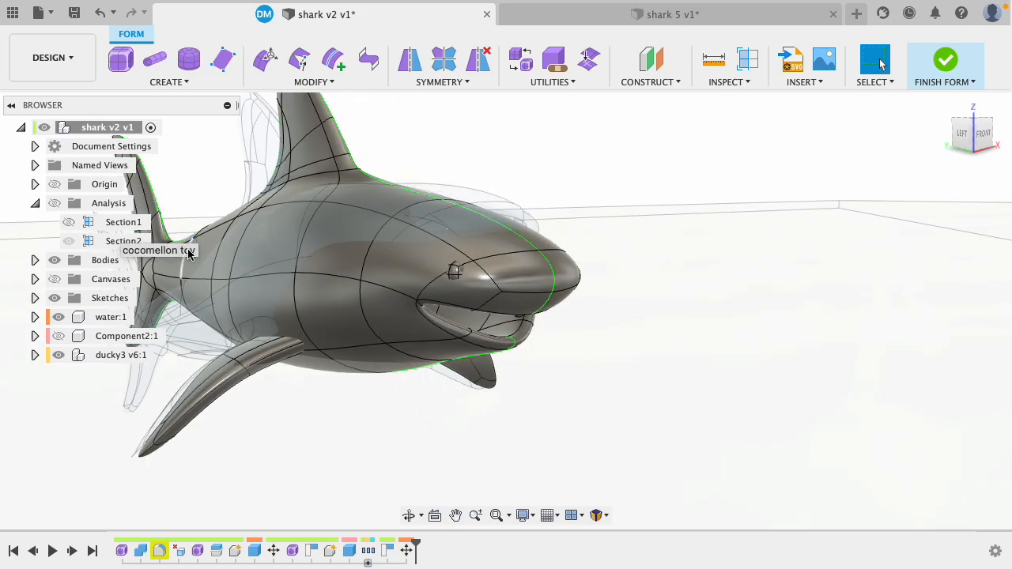
shift+middle_drag(404, 456, 445, 458)
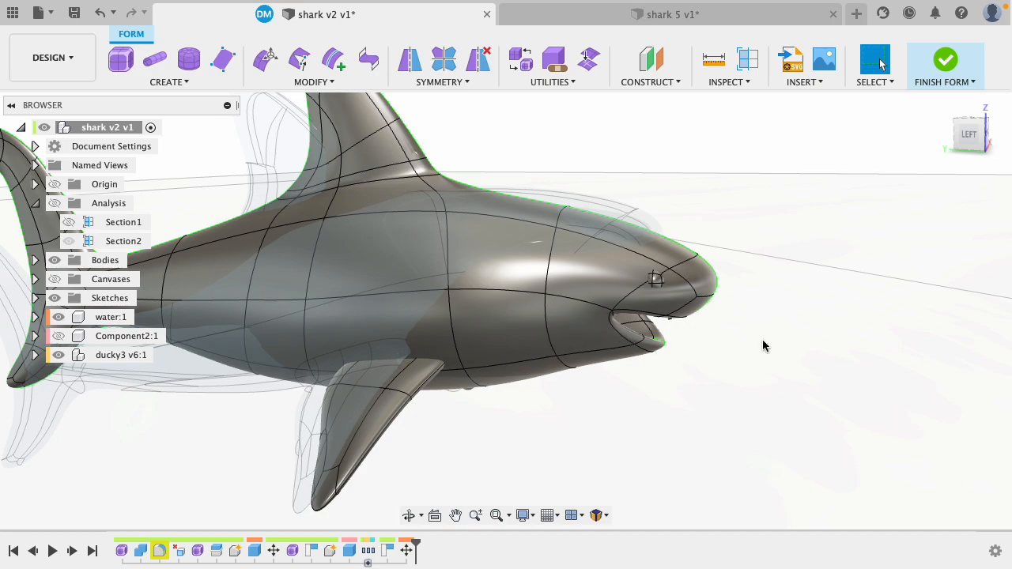
shift+middle_drag(761, 338, 784, 339)
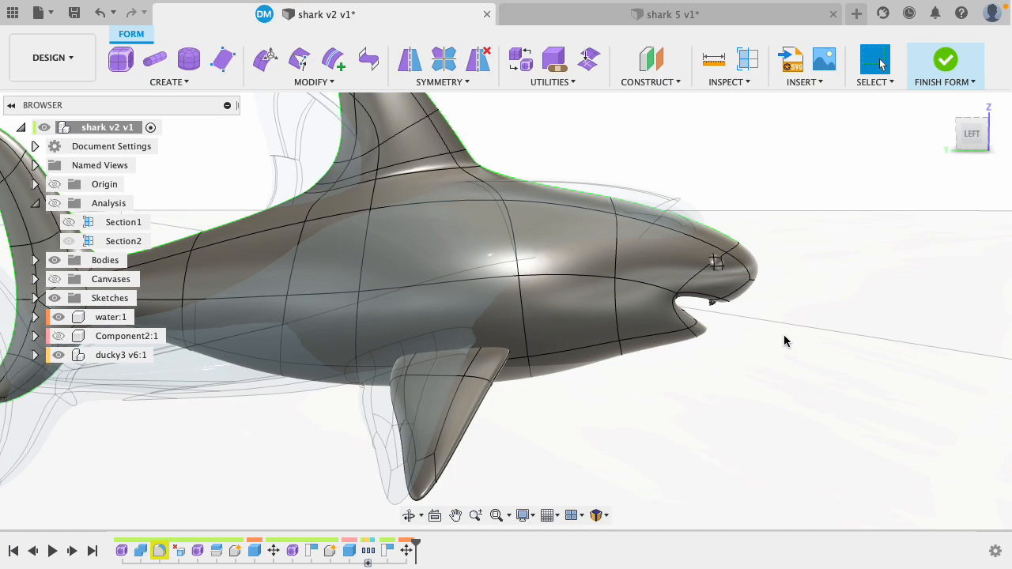
- Switch to "shark 5", extrude the body's open front edge loop toward the head, and scale it uniformly to about 0.85
click(633, 16)
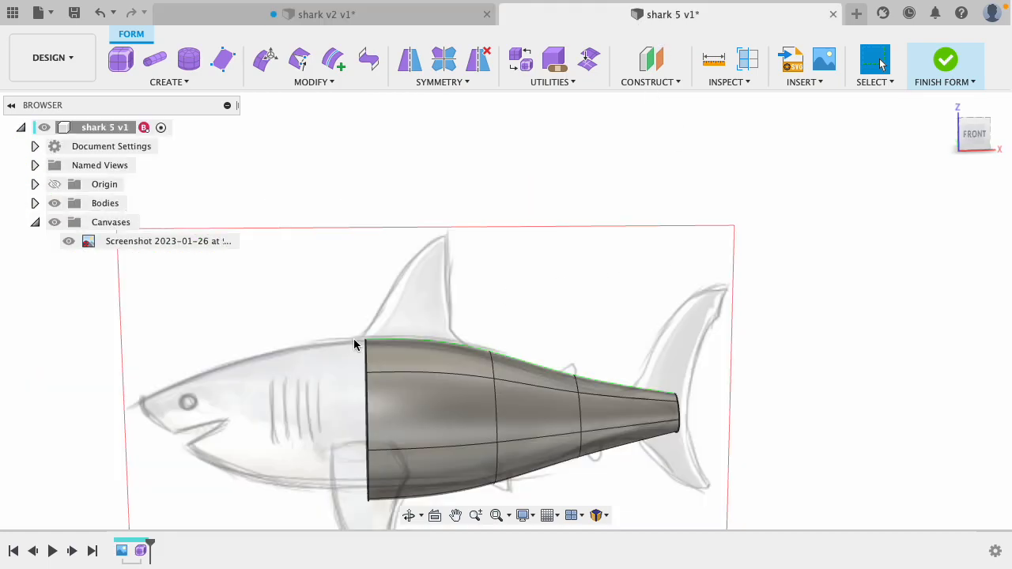
double_click(364, 404)
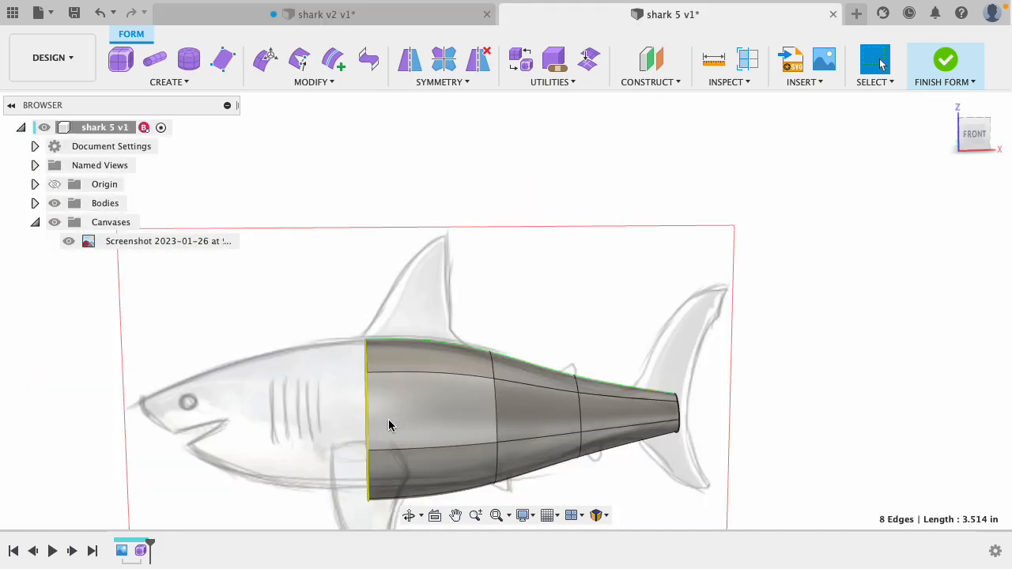
shift+middle_drag(376, 268, 409, 256)
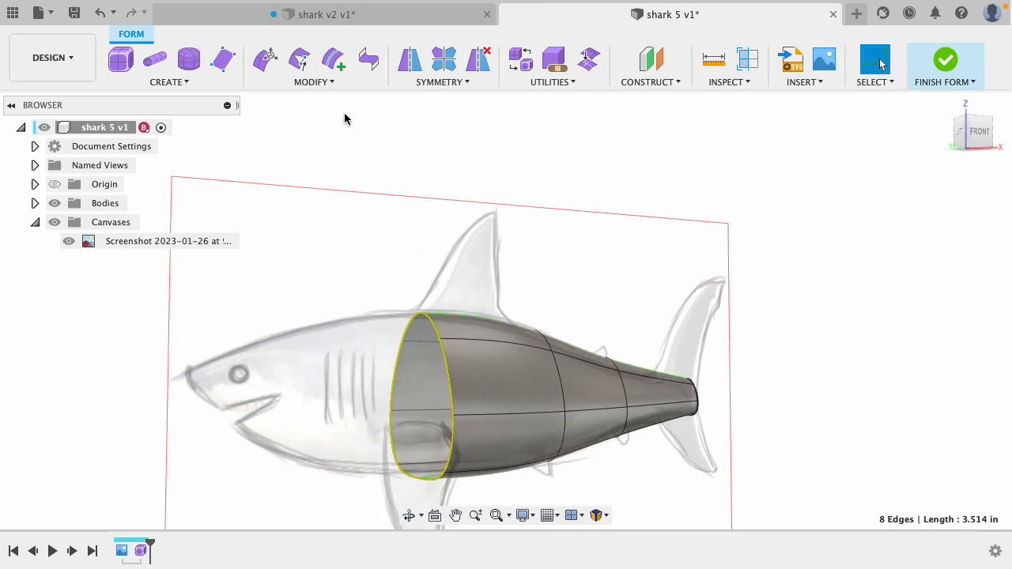
click(267, 55)
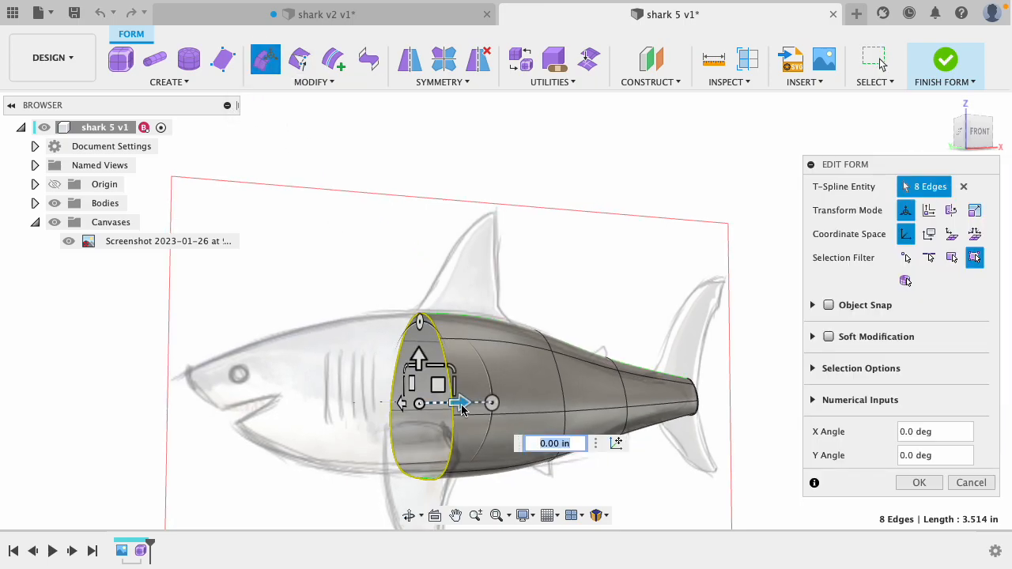
drag(465, 404, 319, 407)
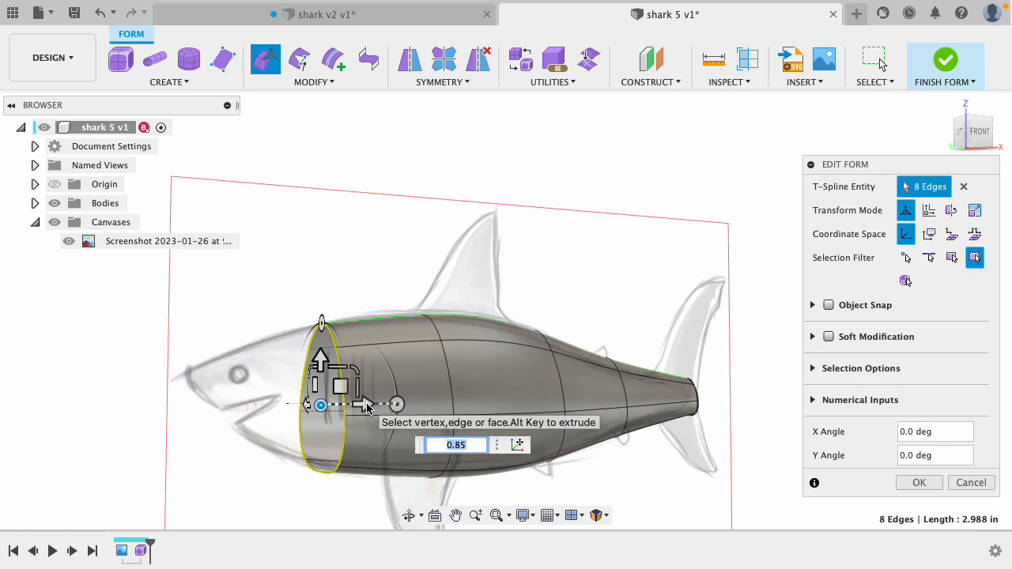
- Extrude the front edge loop about 0.522 in farther toward the snout, scale its height to about 0.68, and clear the selection
drag(367, 405, 285, 407)
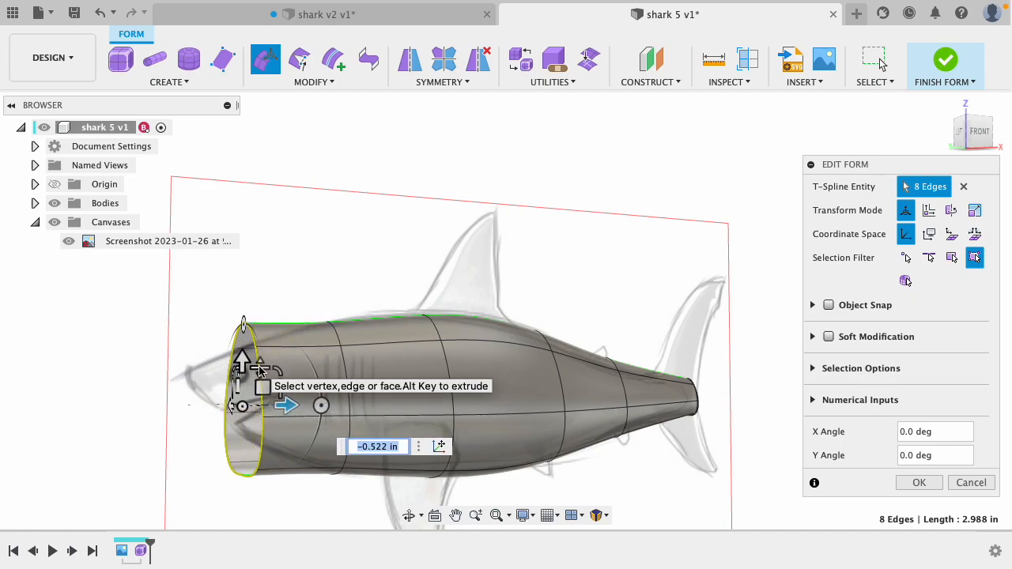
text(0.904)
drag(259, 375, 258, 383)
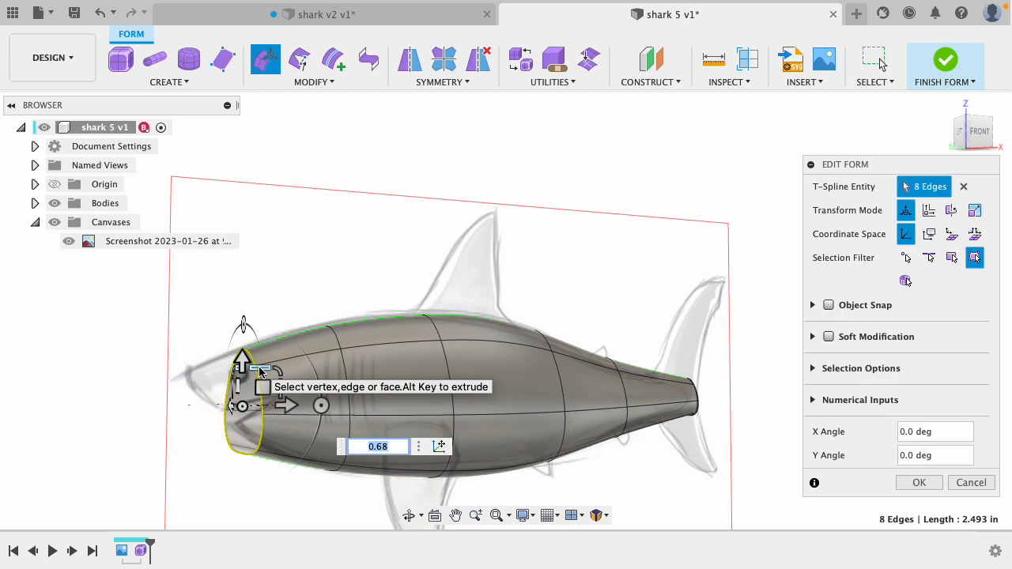
mouse_move(265, 281)
shift+middle_down()
mouse_move(345, 276)
mouse_move(237, 271)
shift+middle_up()
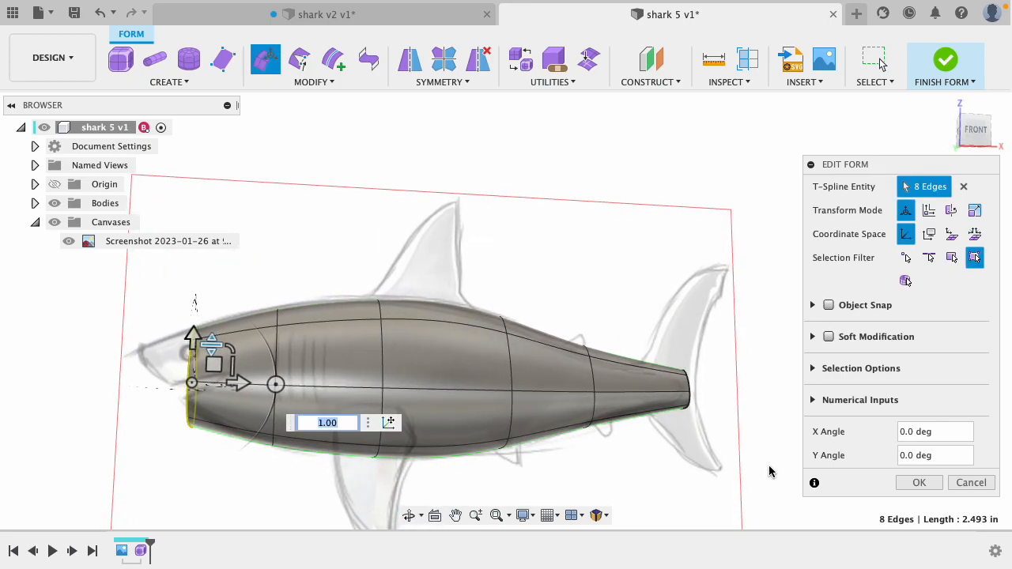
click(918, 482)
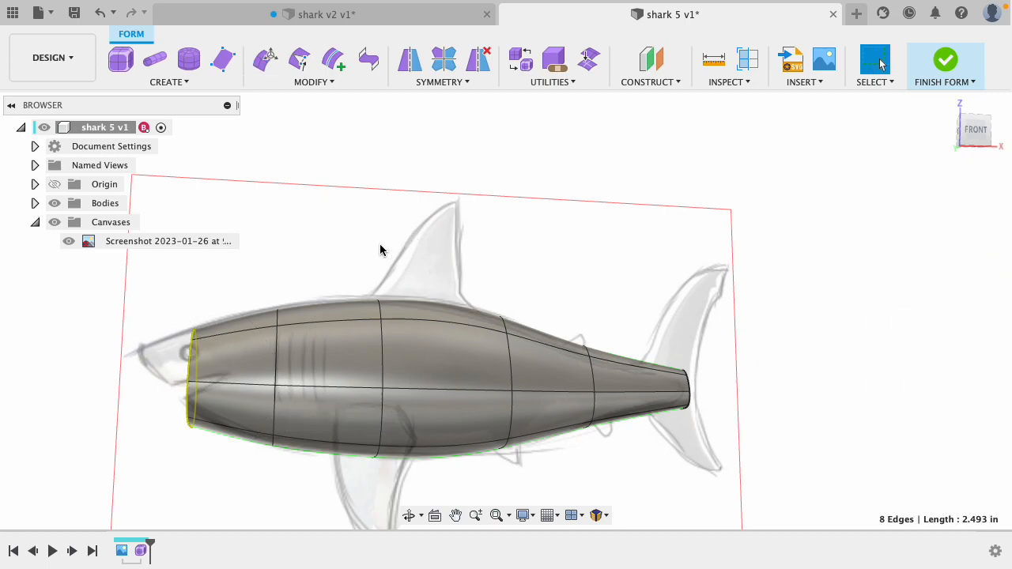
click(288, 261)
- Inspect the body's side faces and its open head end against the canvas from several angles
mouse_move(287, 264)
shift+middle_down()
mouse_move(325, 274)
mouse_move(314, 285)
mouse_move(274, 274)
mouse_move(282, 283)
shift+middle_up()
click(308, 386)
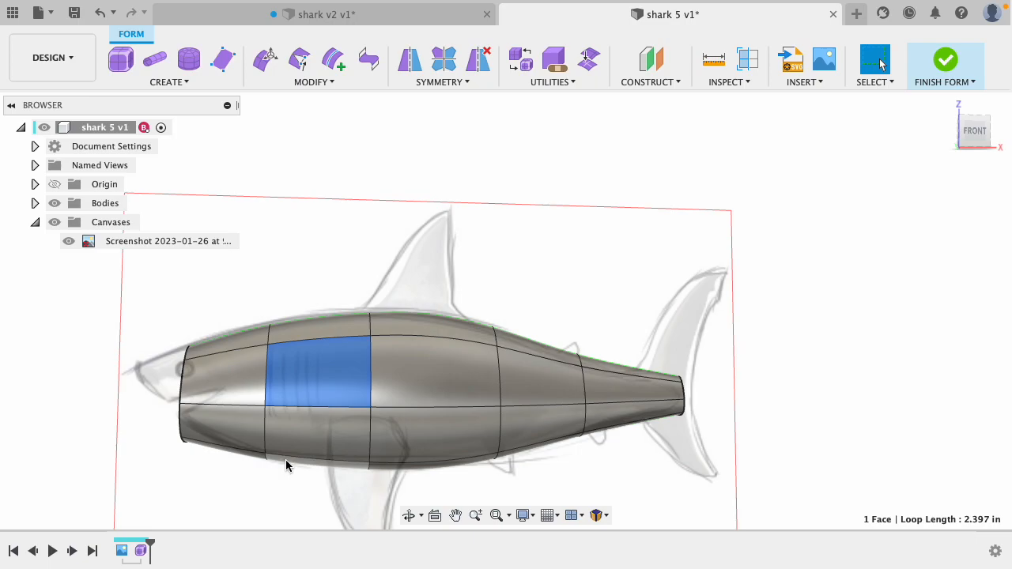
shift+middle_drag(248, 472, 313, 477)
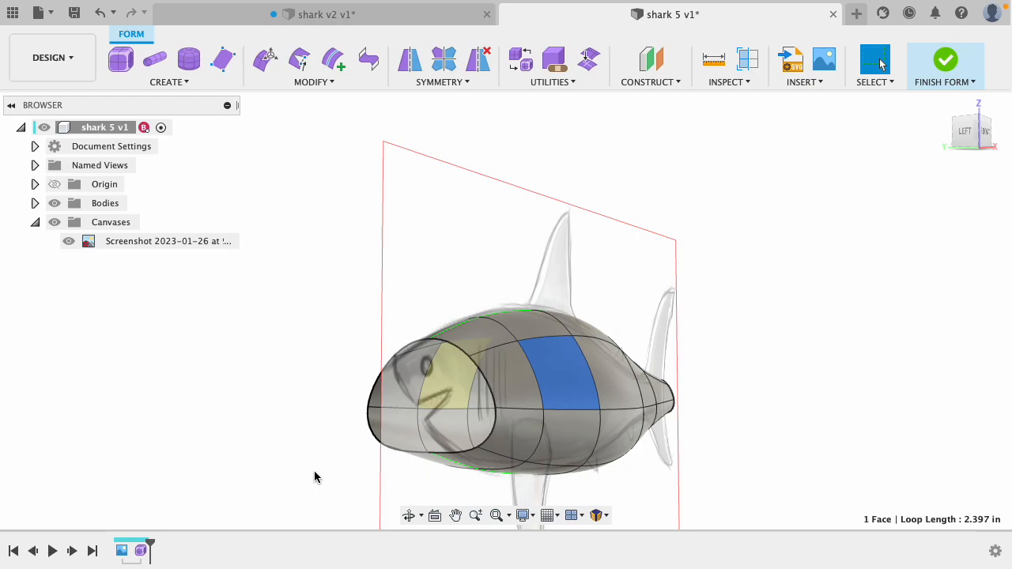
click(799, 363)
mouse_move(799, 364)
shift+middle_down()
mouse_move(772, 375)
mouse_move(743, 350)
mouse_move(759, 309)
mouse_move(762, 366)
mouse_move(797, 377)
mouse_move(677, 353)
mouse_move(727, 368)
mouse_move(718, 373)
mouse_move(679, 368)
mouse_move(811, 363)
shift+middle_up()
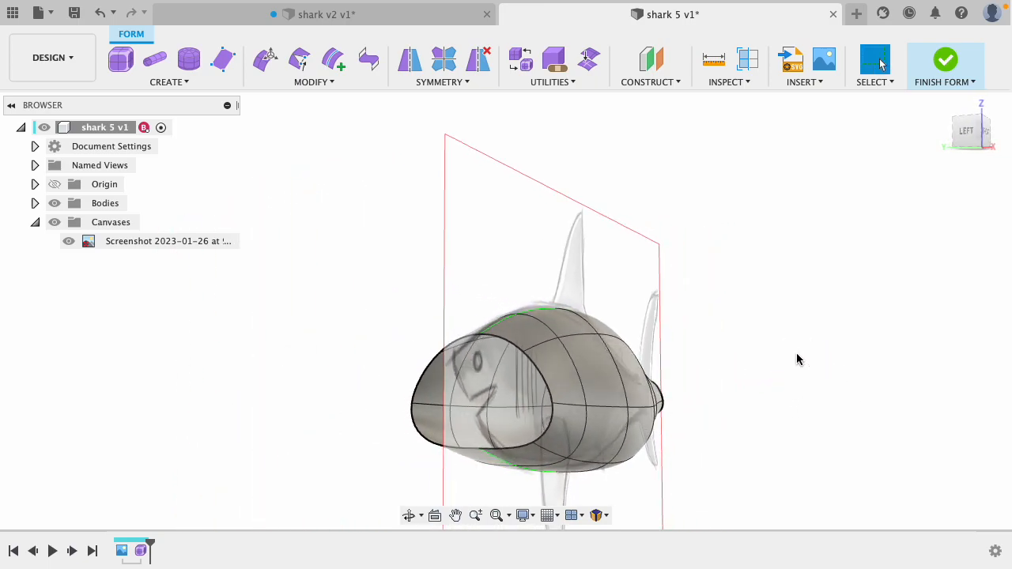
shift+middle_drag(846, 356, 774, 363)
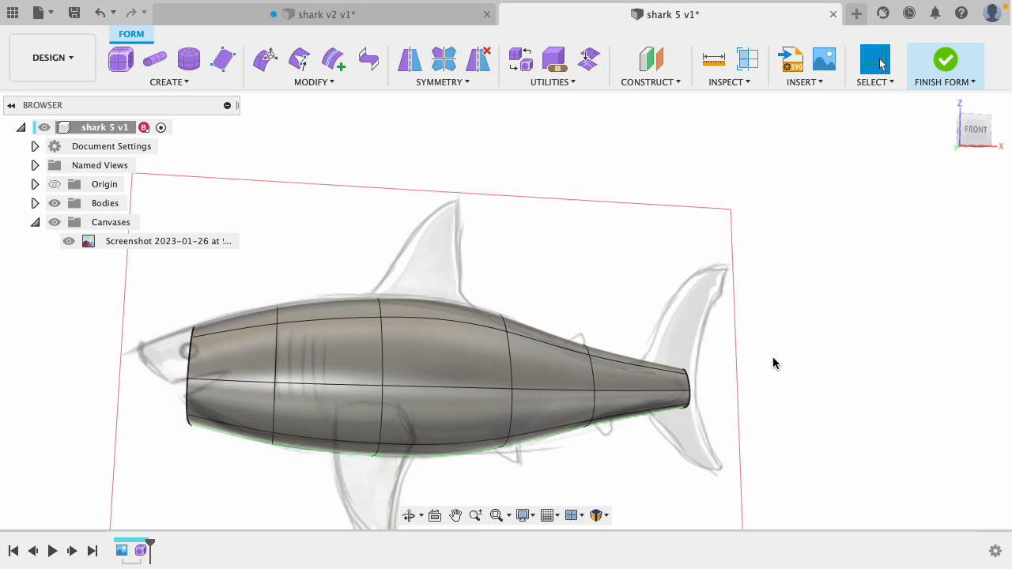
- In box display, try raising one horizontal edge on the middle of the shark's side by about 0.23 in
click(315, 366)
key(ctrl+1)
shift+middle_drag(563, 496, 616, 501)
click(608, 416)
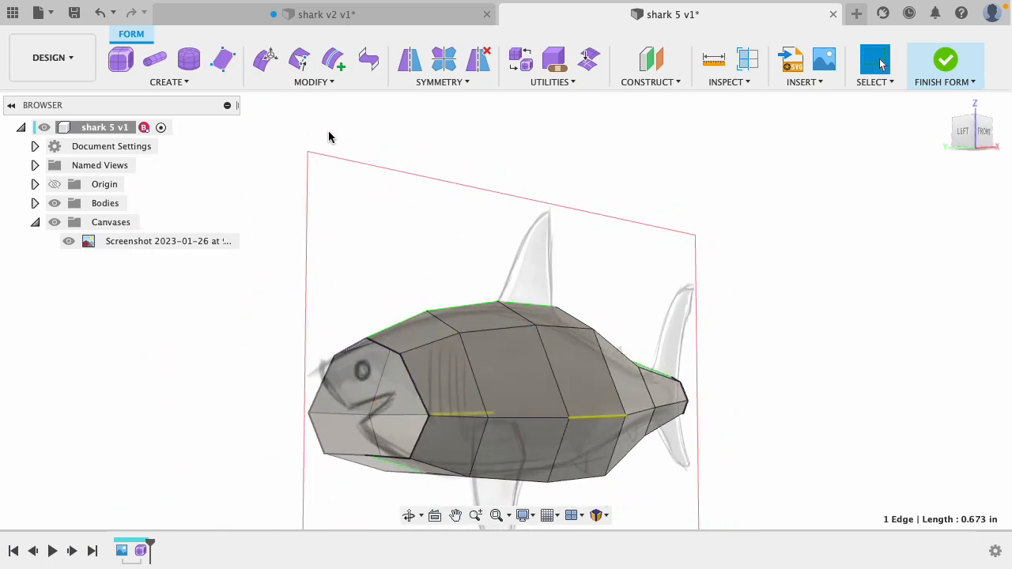
click(266, 60)
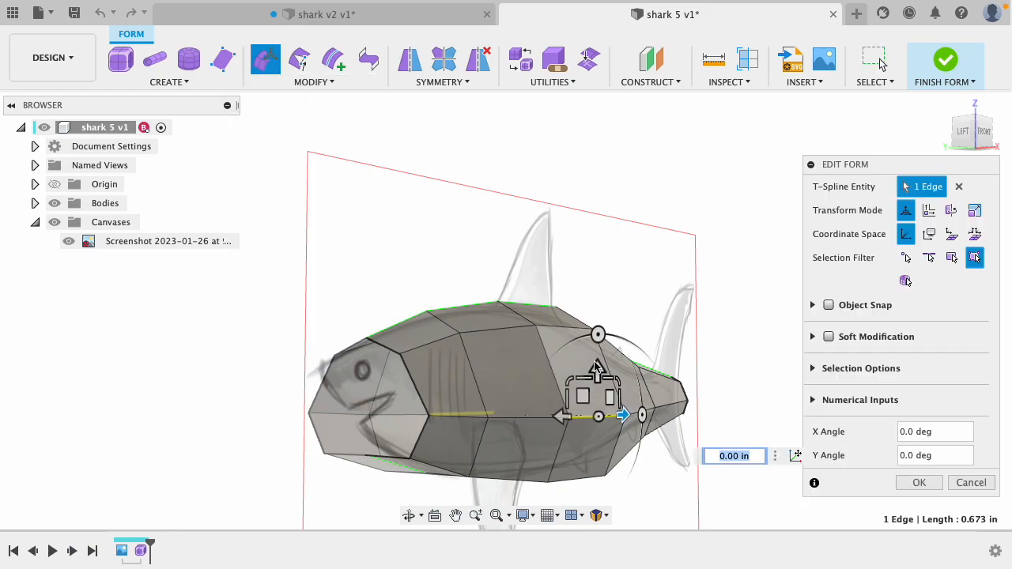
drag(596, 368, 598, 332)
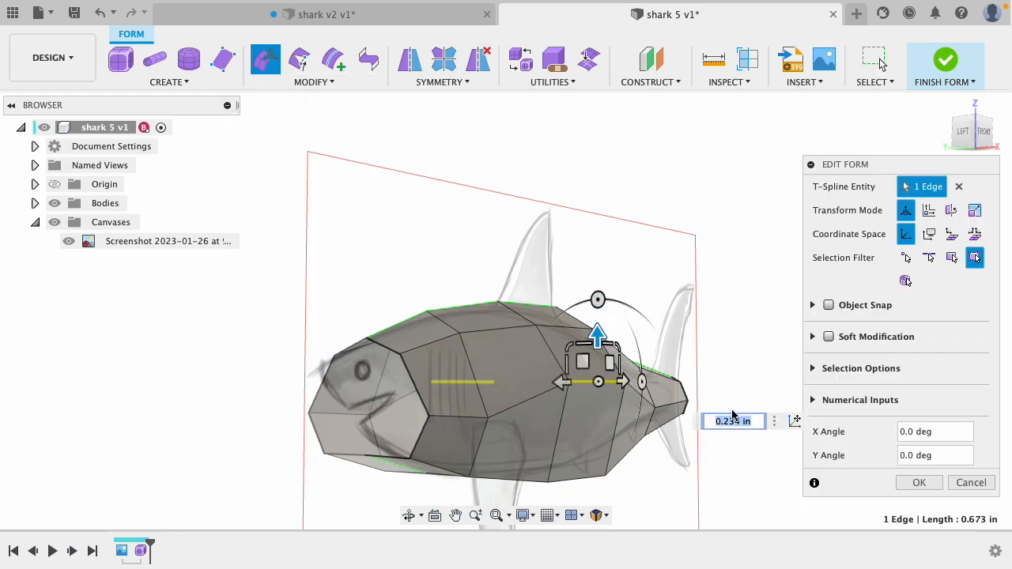
click(738, 351)
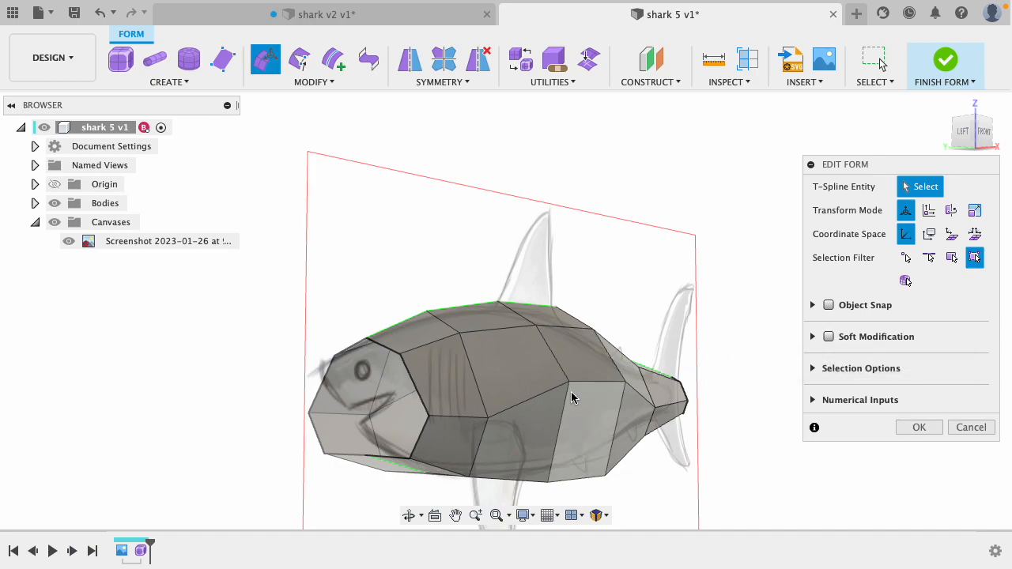
click(591, 433)
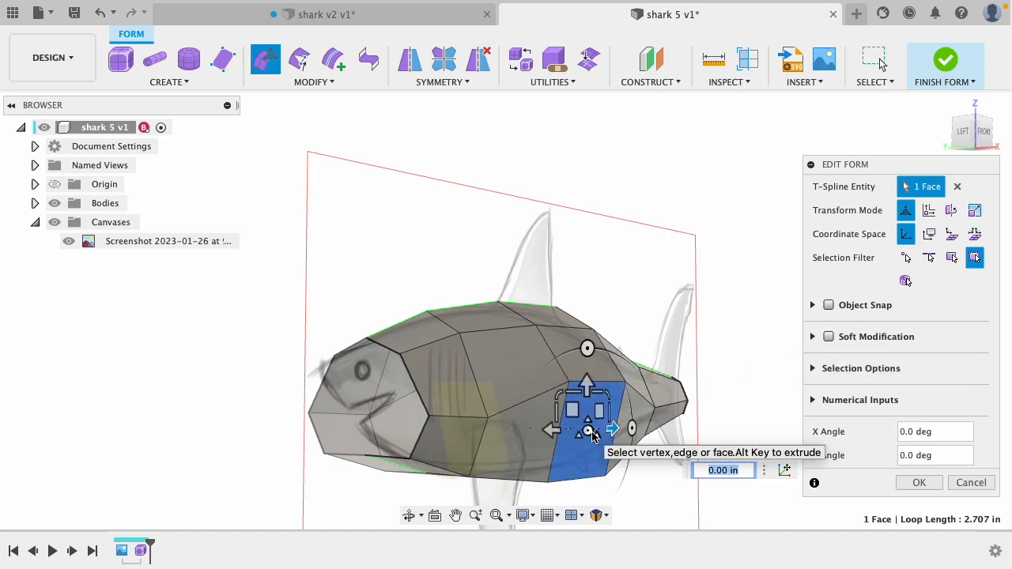
- Return the body to smooth display, undo the side edge's move, and clear the selection
key(ctrl+3)
click(626, 299)
shift+middle_drag(741, 435, 707, 431)
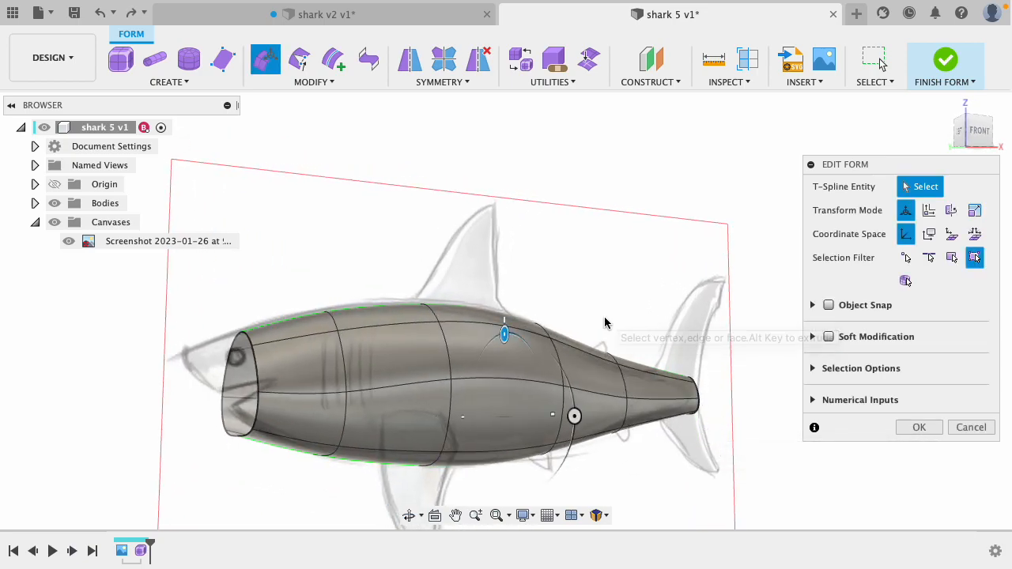
key(ctrl+z)
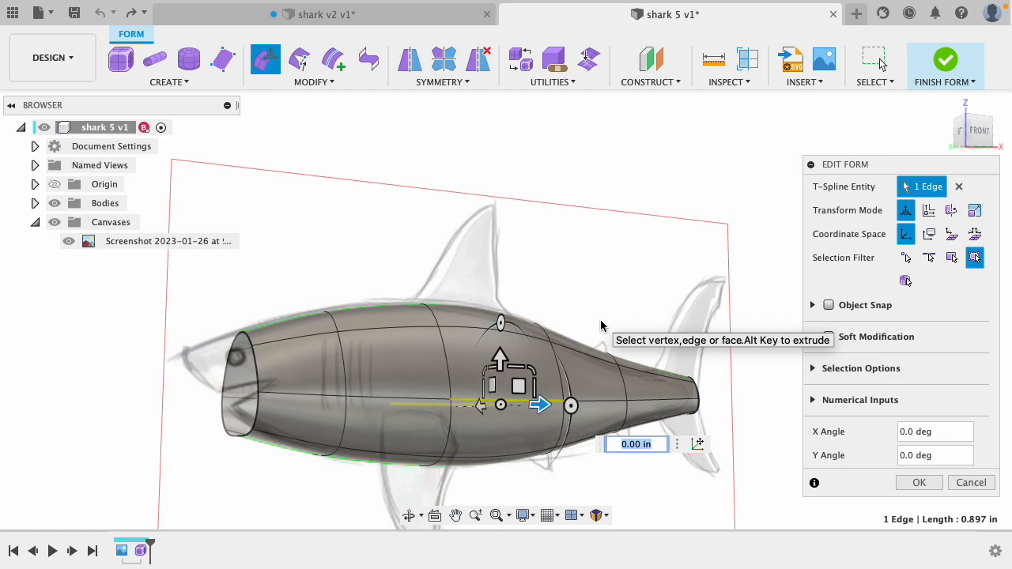
click(582, 280)
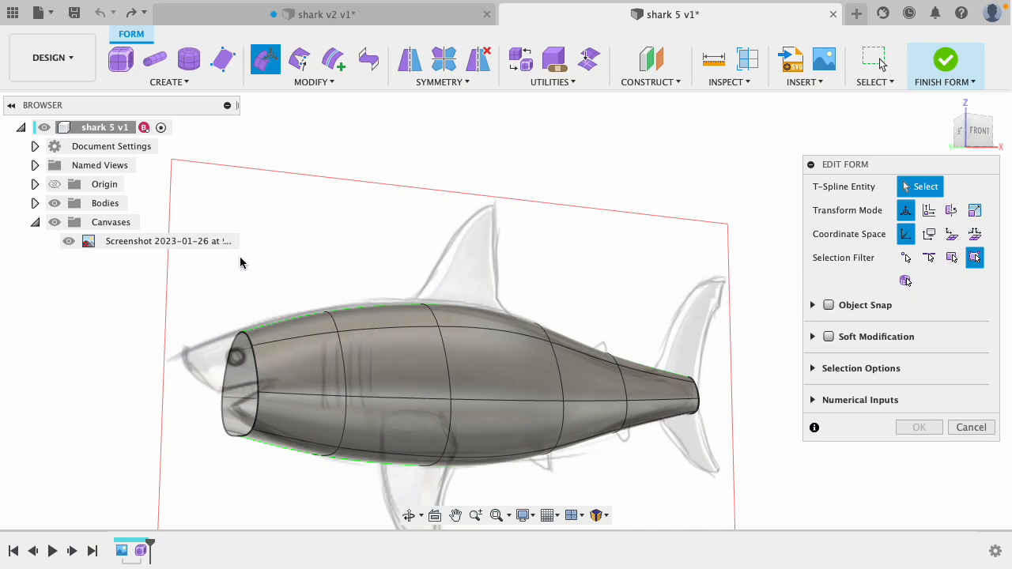
- Move the side vertex of the head opening about 0.125 in toward the tail to form the mouth corner
mouse_move(242, 274)
shift+middle_down()
mouse_move(261, 273)
mouse_move(241, 269)
mouse_move(260, 266)
mouse_move(250, 266)
shift+middle_up()
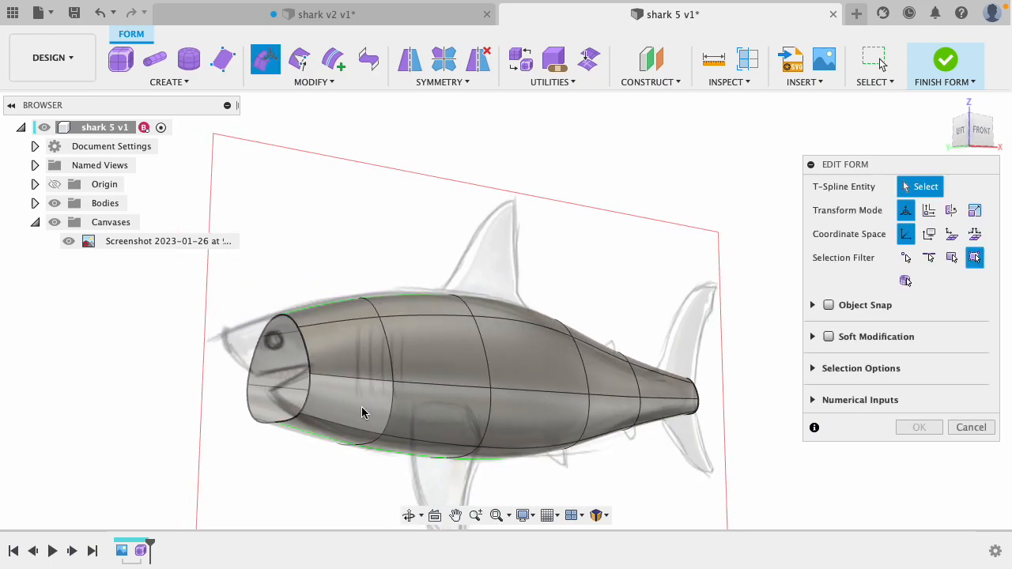
click(309, 373)
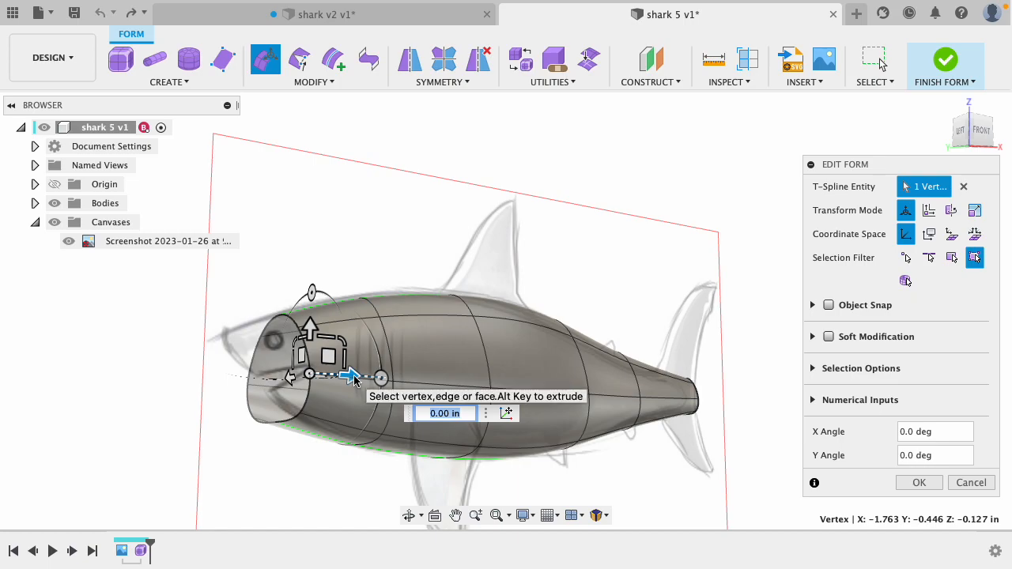
drag(360, 379, 370, 382)
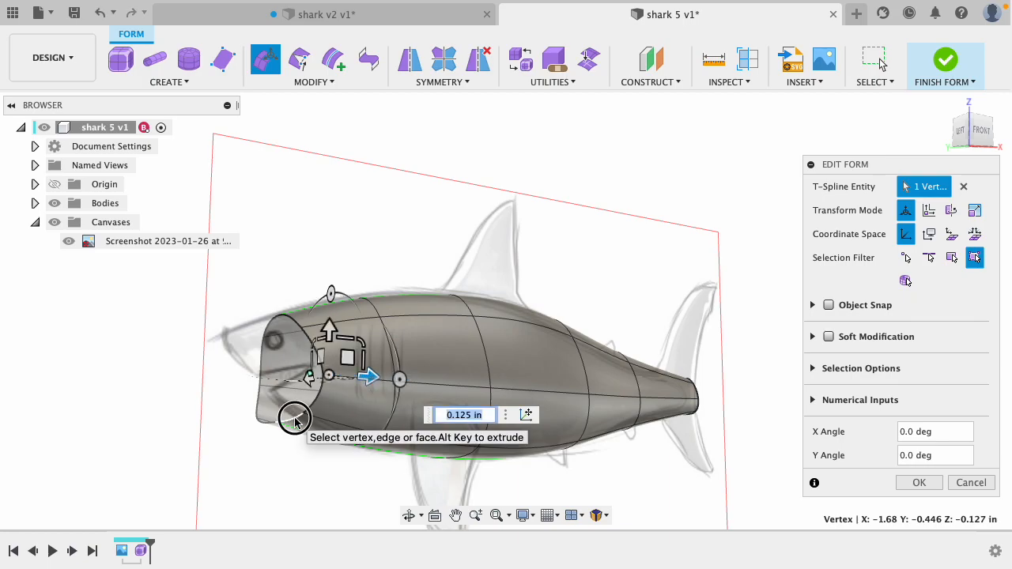
- Move the bottom edge of the head opening forward and adjust its height to match the canvas's lower jaw tip
click(293, 420)
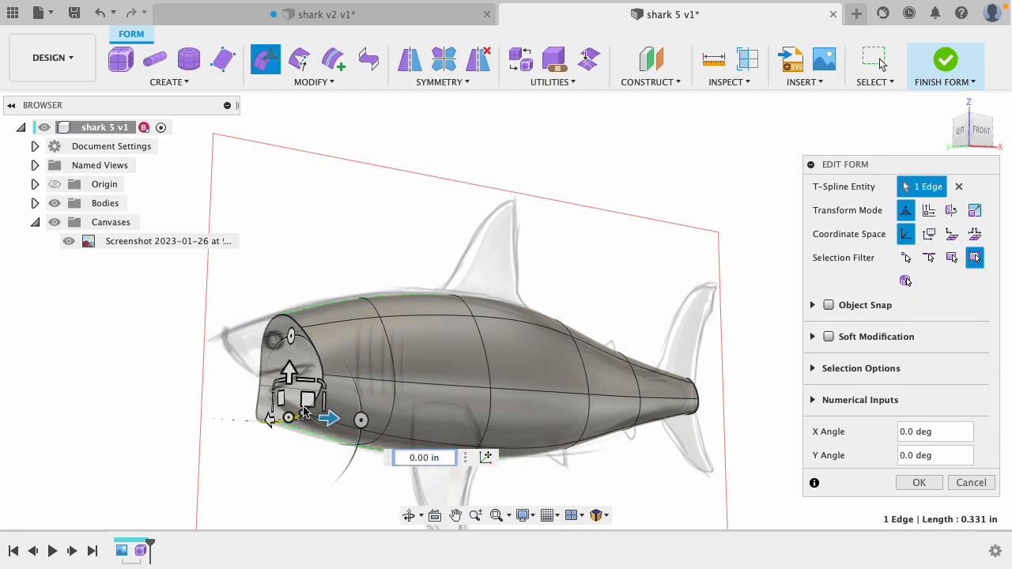
drag(330, 420, 296, 417)
shift+middle_drag(774, 214, 702, 248)
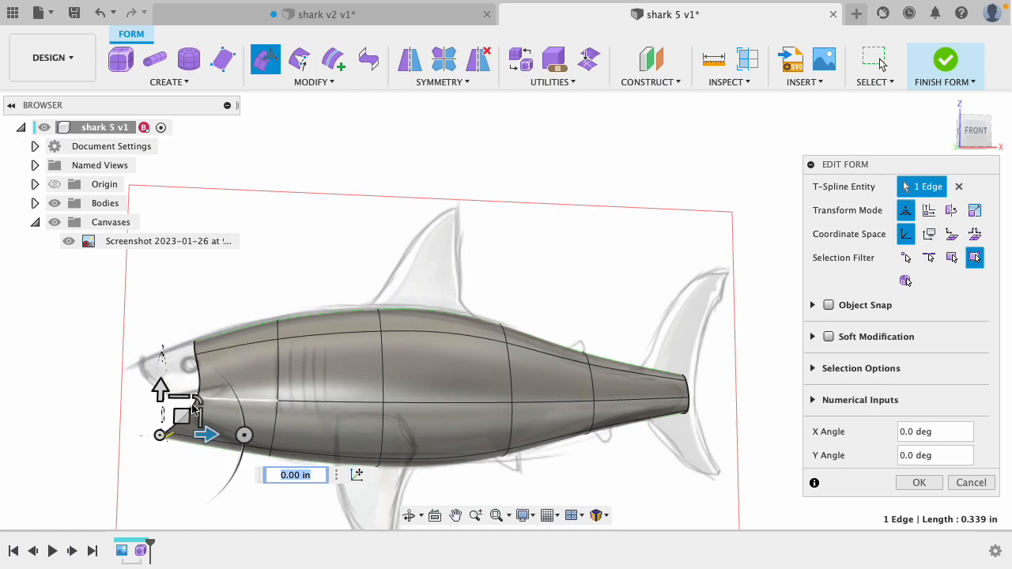
drag(178, 419, 181, 419)
mouse_move(190, 403)
mouse_down()
mouse_move(200, 392)
mouse_move(196, 401)
mouse_up()
- Move the side vertex at the mouth corner about 0.176 in farther toward the tail
shift+middle_drag(165, 471, 277, 451)
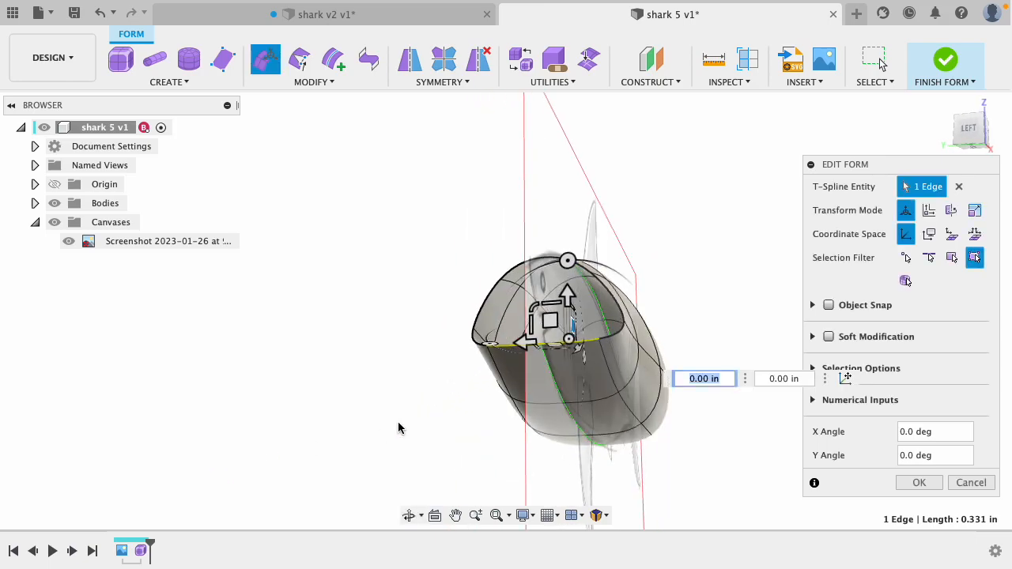
scroll(618, 364, up, 5)
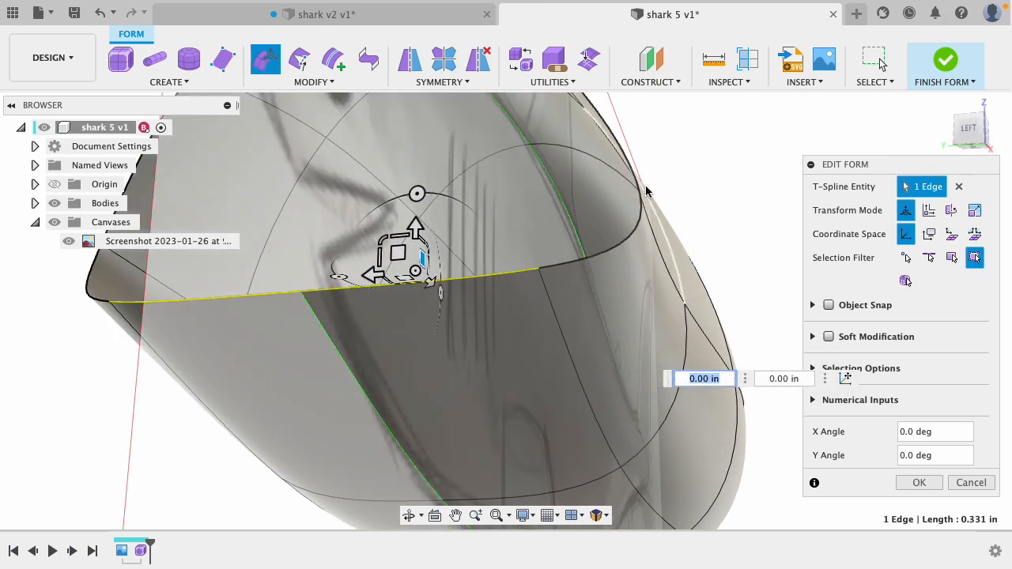
middle_drag(708, 182, 581, 214)
scroll(582, 213, down, 5)
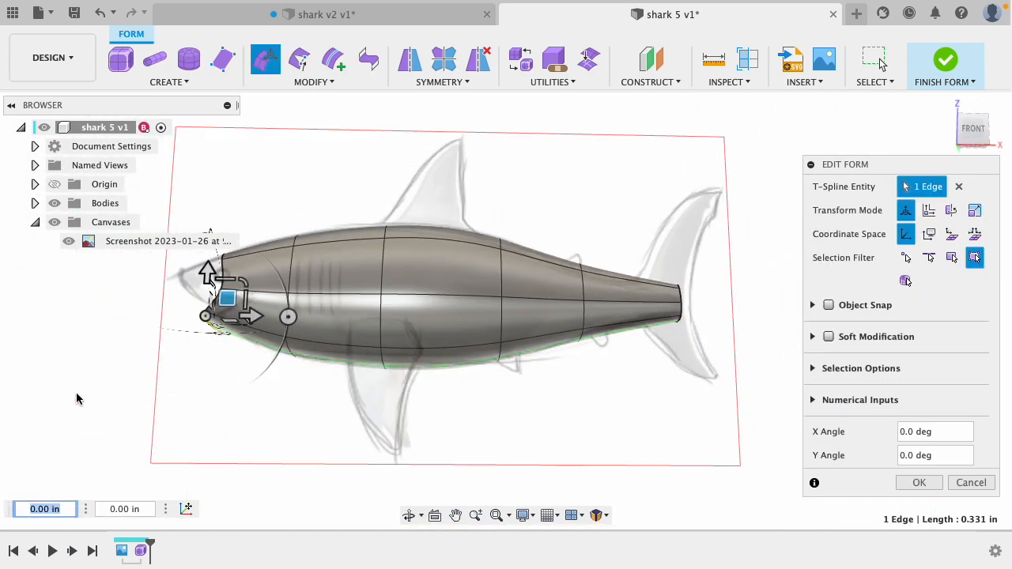
scroll(120, 278, up, 5)
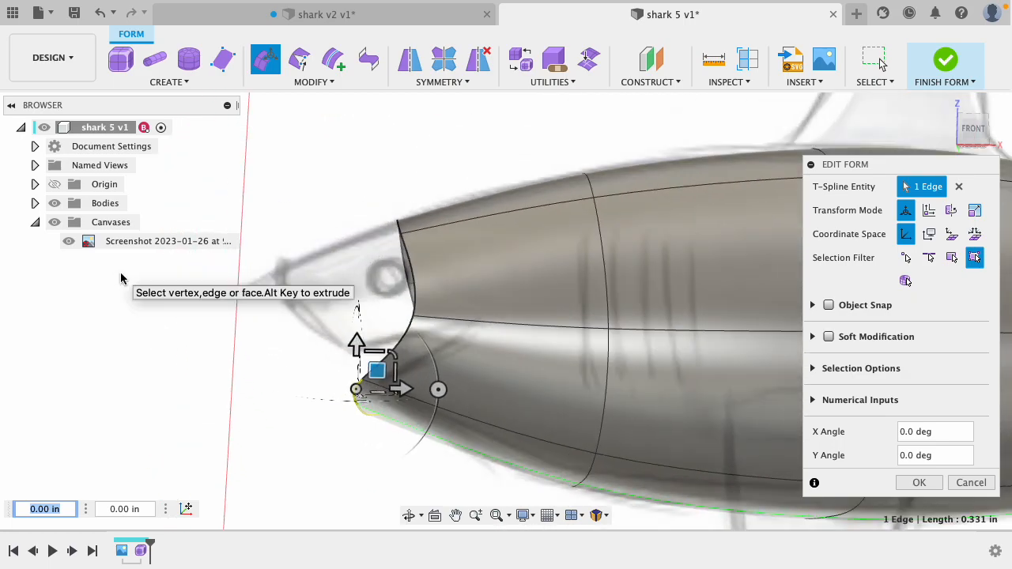
scroll(120, 272, up, 2)
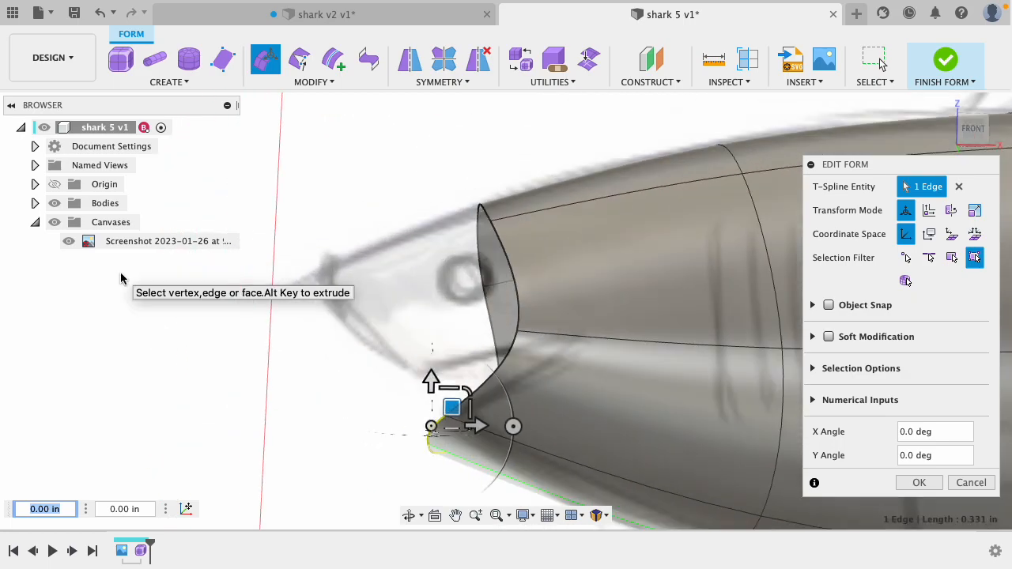
click(517, 331)
drag(536, 315, 628, 313)
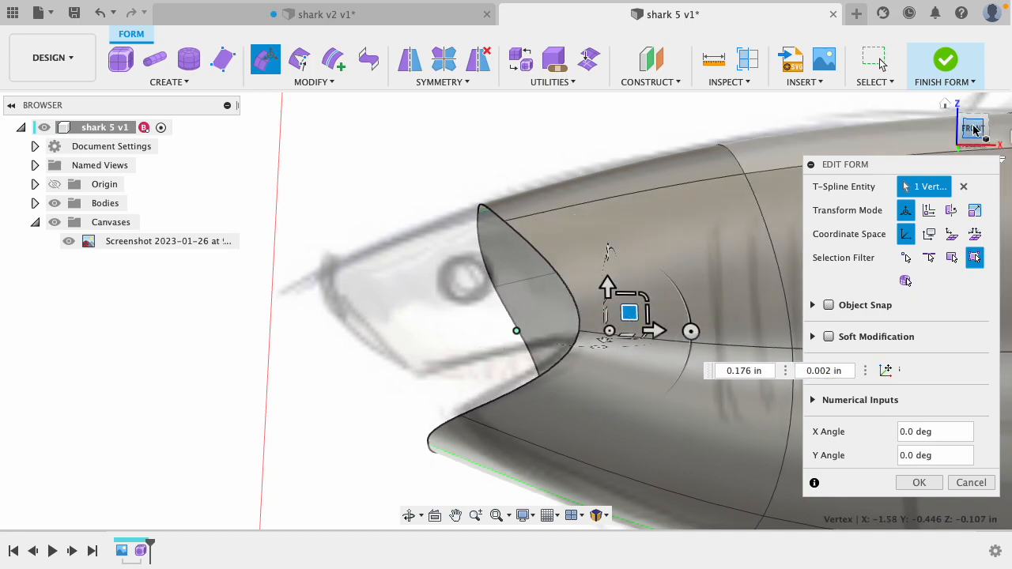
- In the front view, raise the lower jaw's side edge beside the mouth corner by about 0.072 in, then clear the selection
click(972, 128)
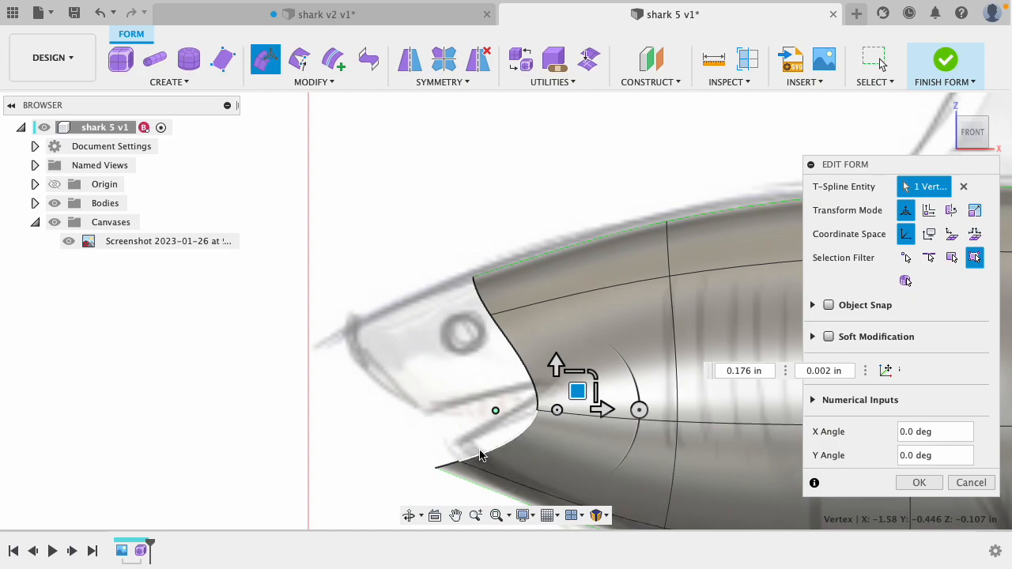
click(481, 448)
drag(517, 415, 519, 393)
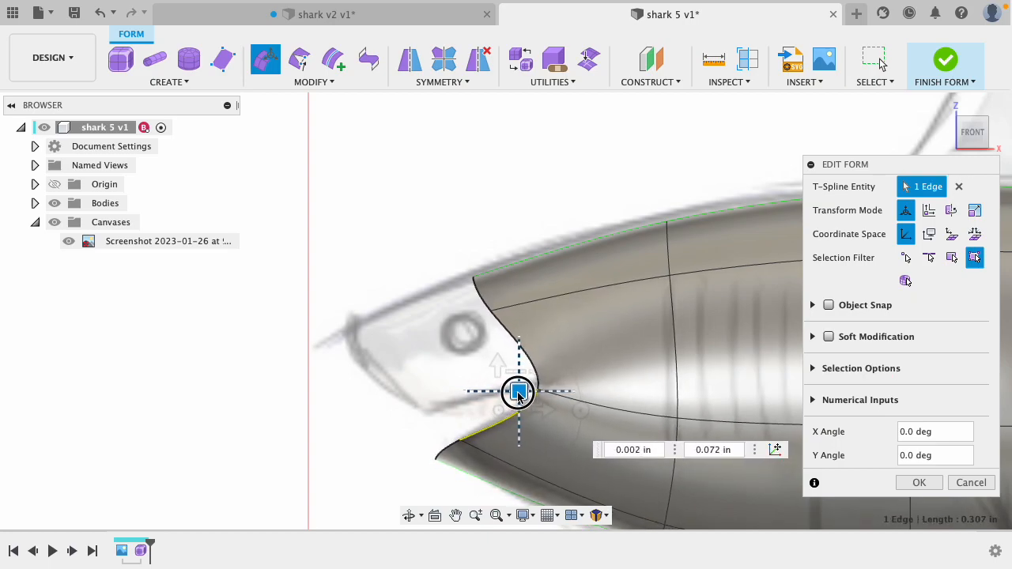
click(391, 440)
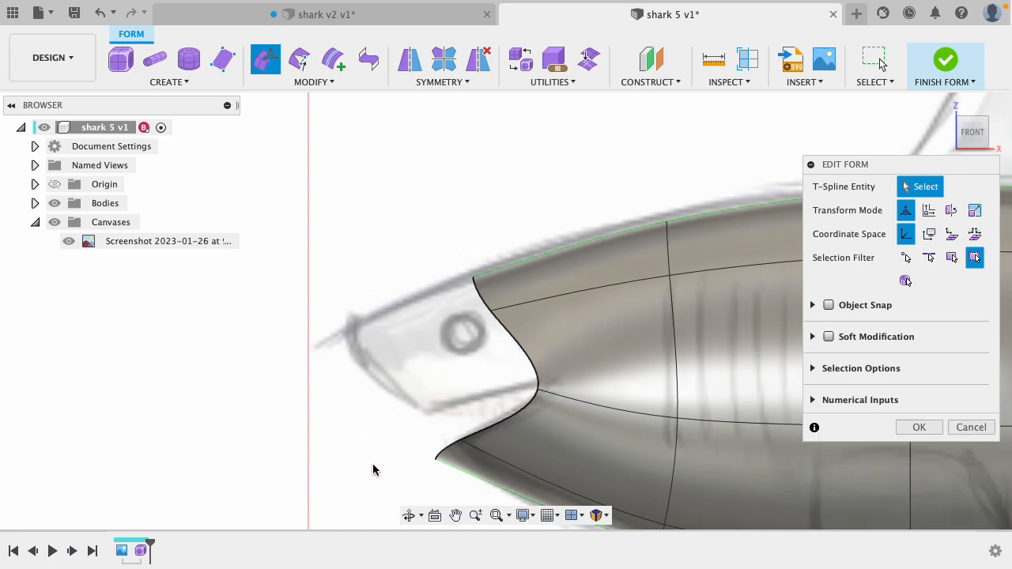
- Switch to "shark v2" and examine how the edges around its snout and mouth are laid out
scroll(373, 465, up, 2)
scroll(373, 464, down, 3)
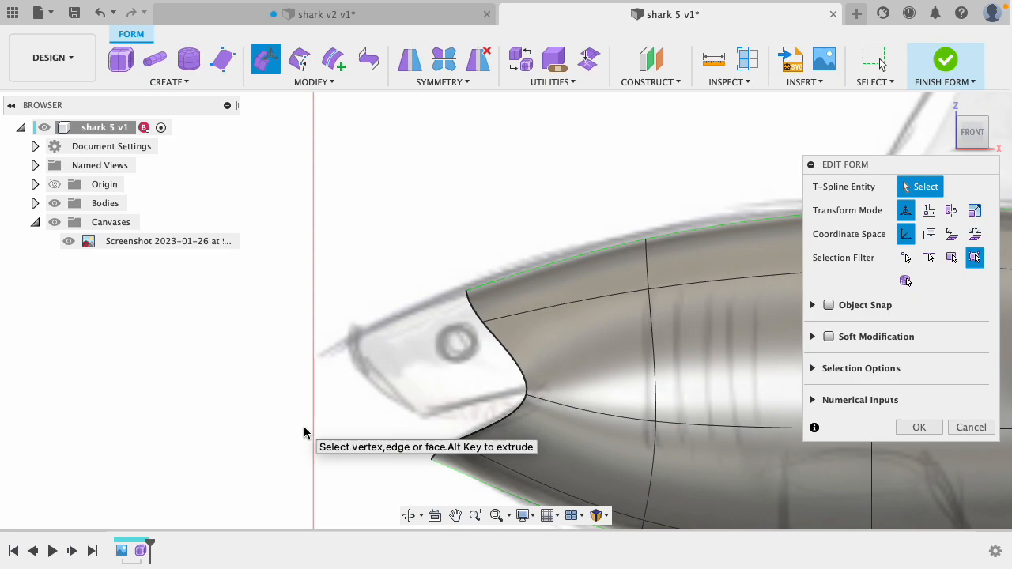
scroll(304, 433, down, 4)
mouse_move(239, 433)
shift+middle_down()
mouse_move(429, 424)
mouse_move(470, 385)
mouse_move(468, 357)
mouse_move(354, 360)
mouse_move(260, 447)
mouse_move(300, 474)
mouse_move(285, 424)
mouse_move(277, 431)
shift+middle_up()
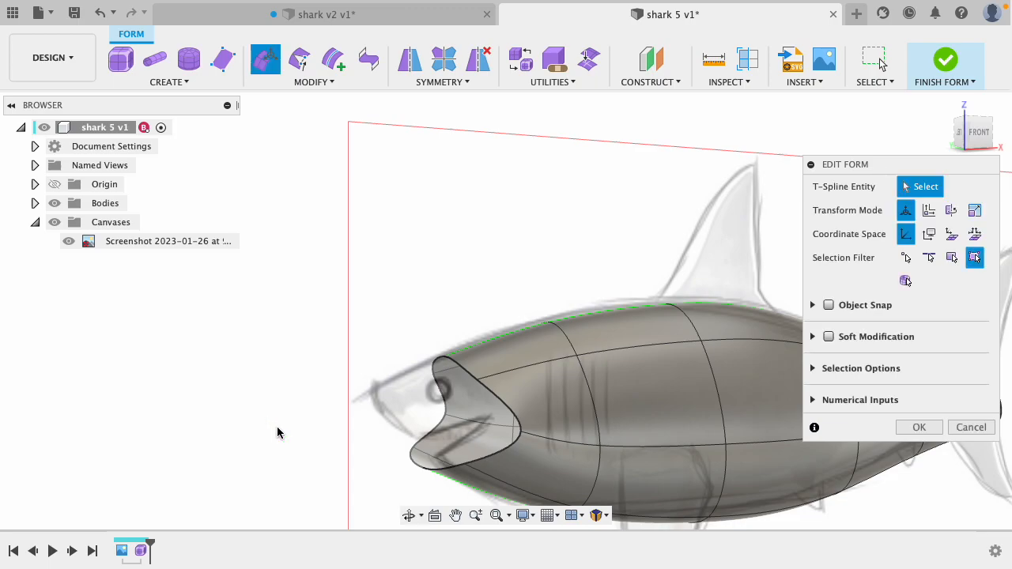
click(356, 22)
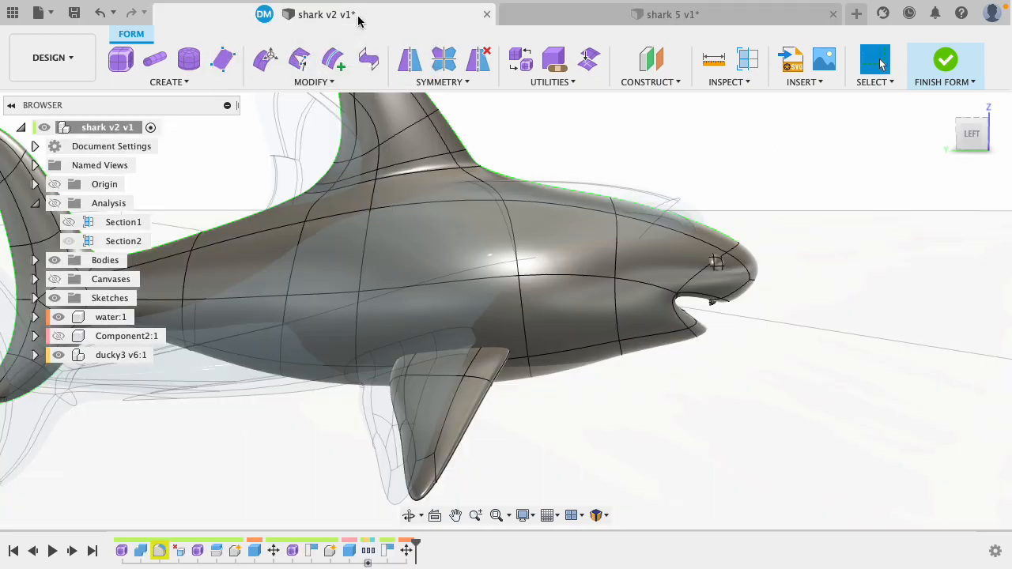
mouse_move(806, 172)
shift+middle_down()
mouse_move(792, 163)
mouse_move(756, 175)
shift+middle_up()
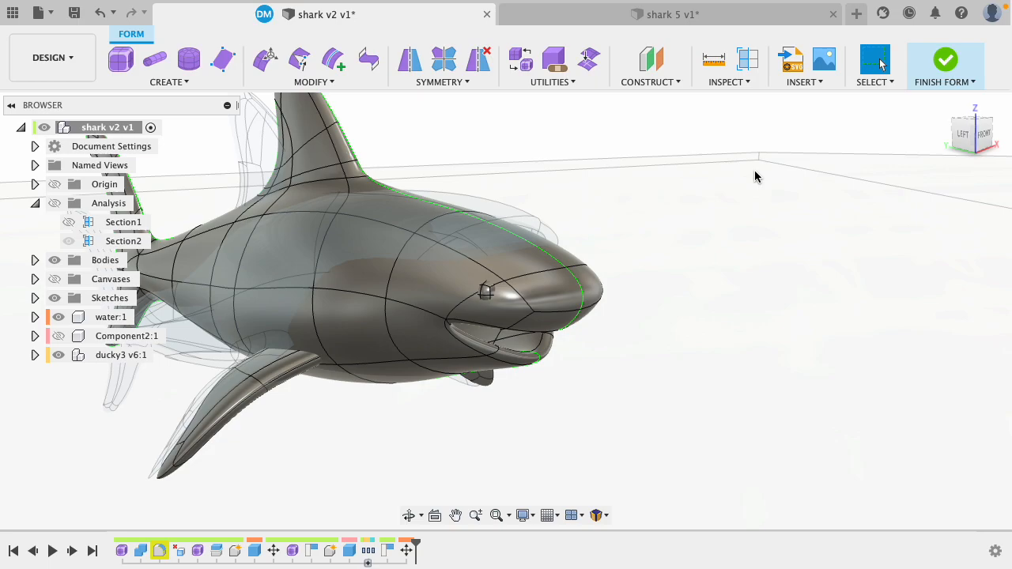
scroll(732, 179, up, 4)
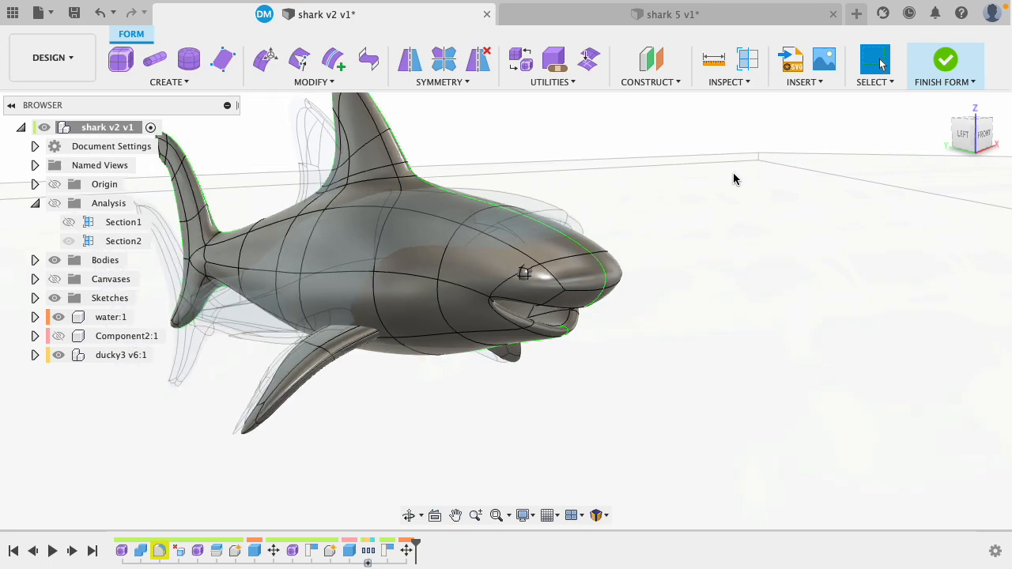
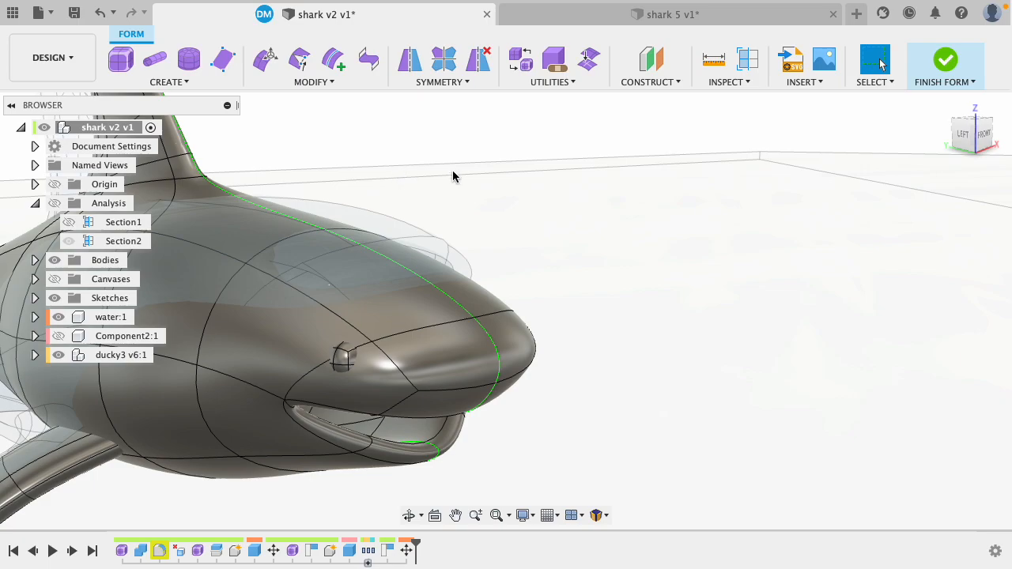
- Back in "shark 5", extrude the four upper edges of the mouth opening forward to the canvas's snout
click(618, 16)
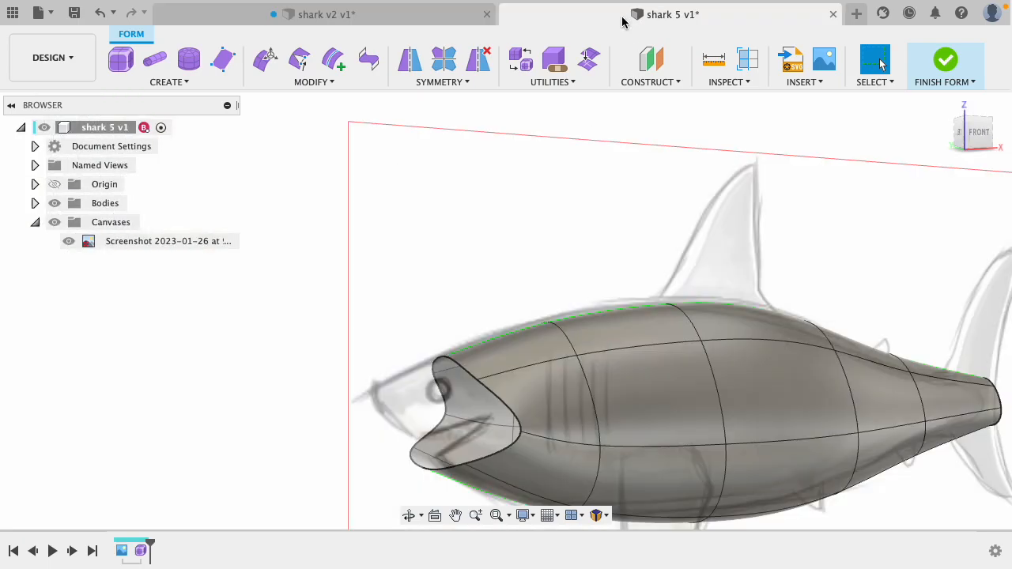
click(492, 402)
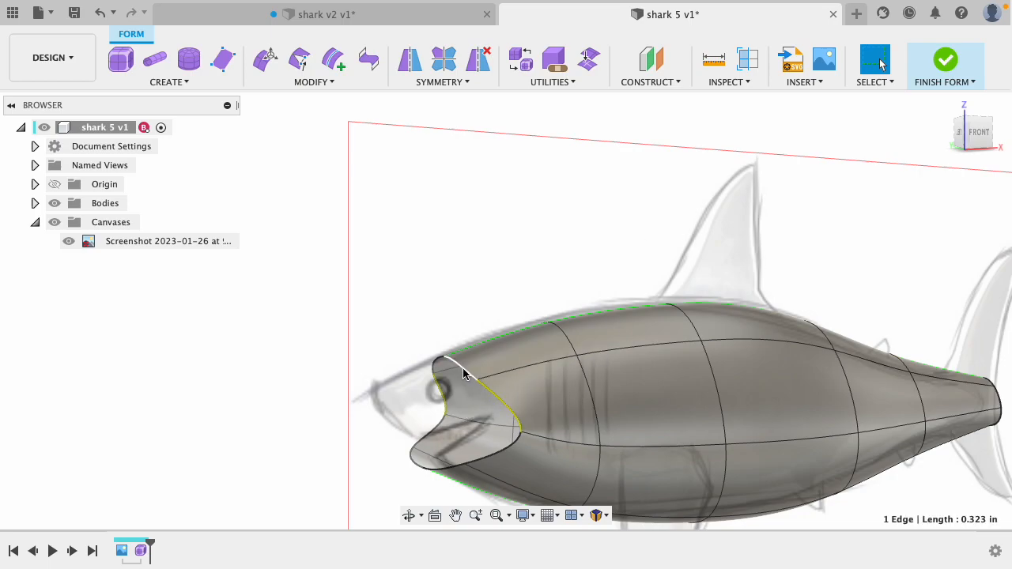
shift+click(461, 374)
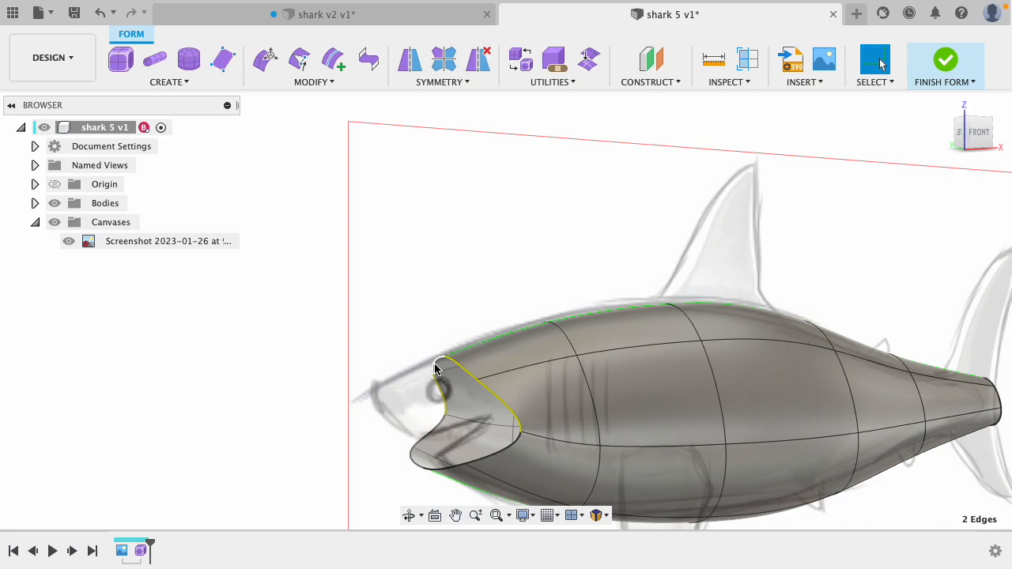
shift+click(434, 365)
shift+click(440, 387)
shift+middle_drag(334, 332, 305, 325)
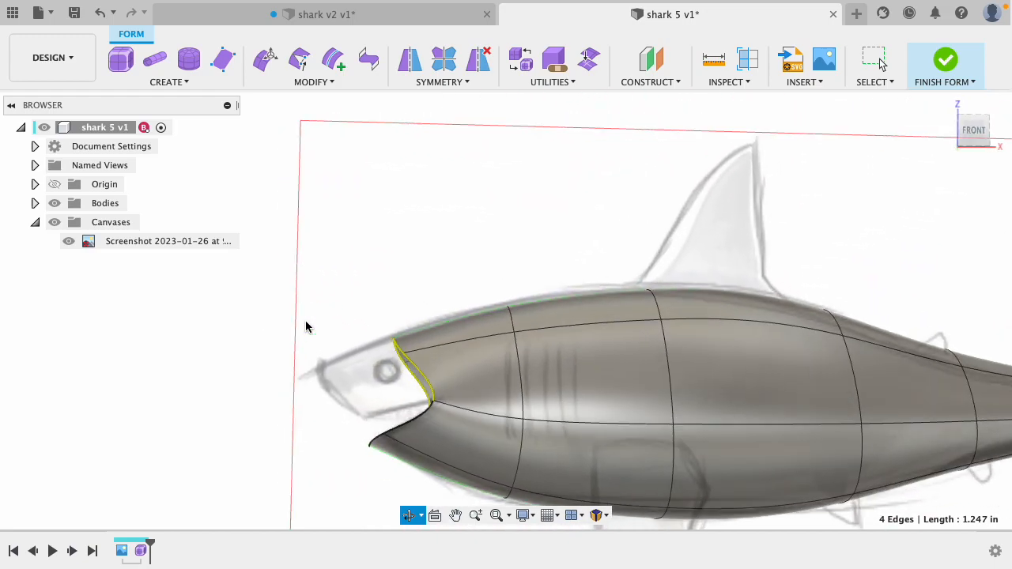
click(264, 63)
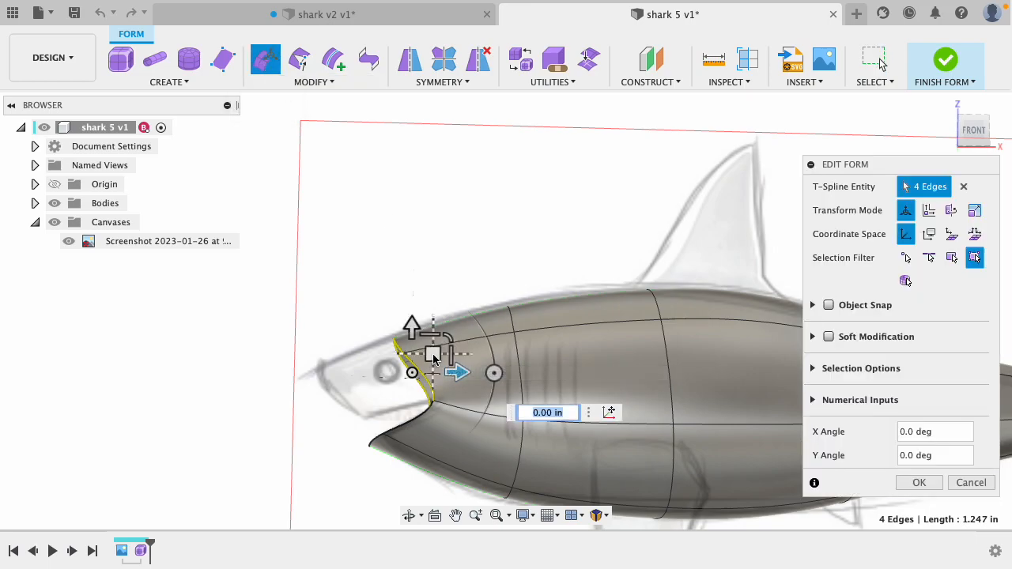
drag(433, 356, 353, 367)
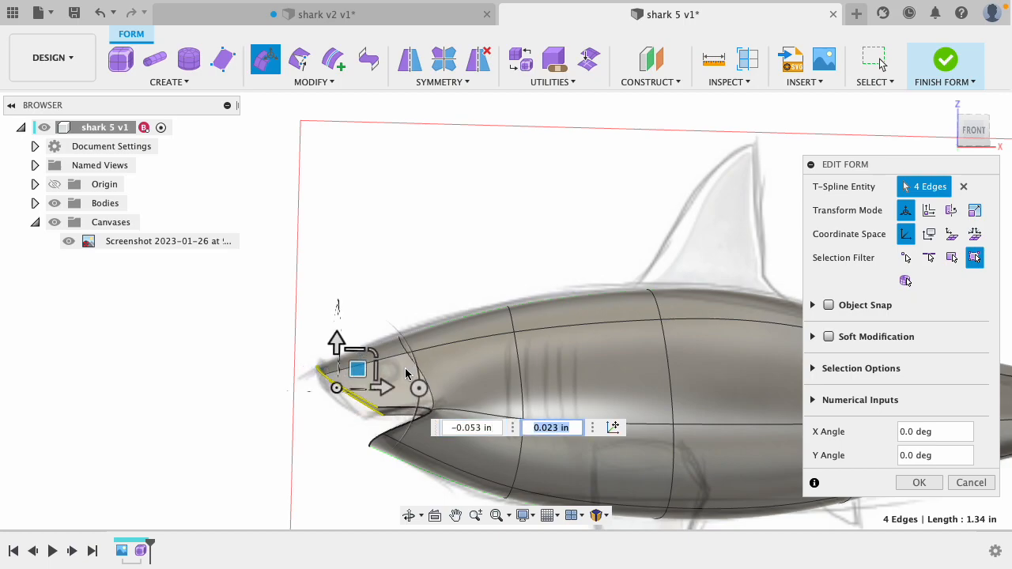
- Rotate the extruded snout edges to follow the canvas's slope, shift them about 0.023 in forward, and clear the selection
drag(418, 387, 413, 407)
drag(357, 365, 353, 368)
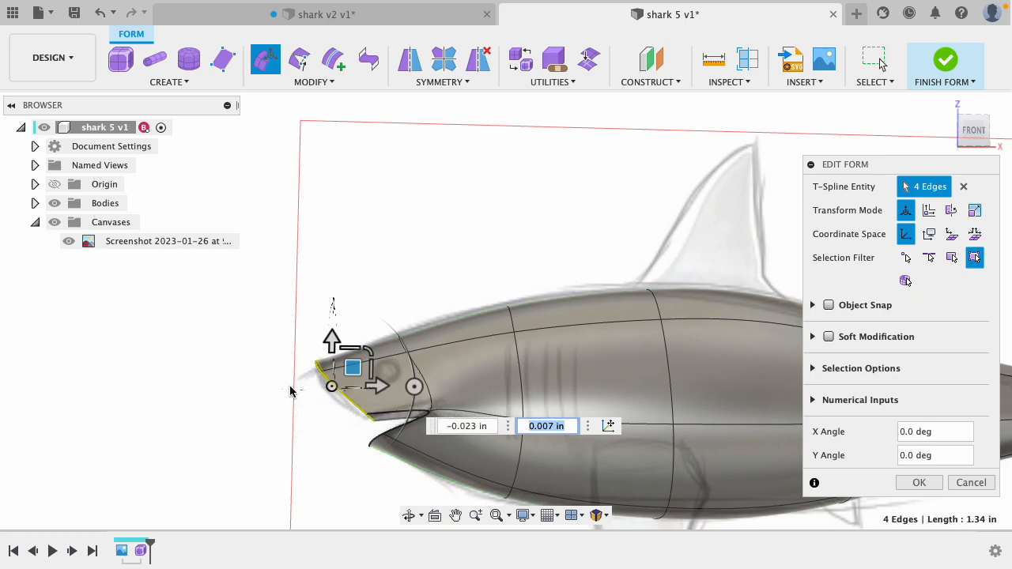
click(917, 484)
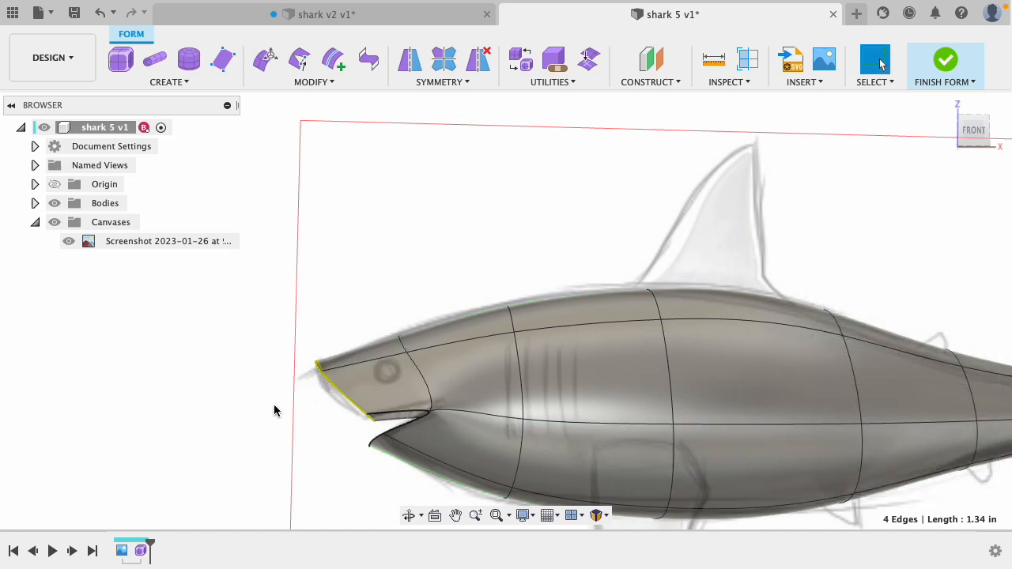
click(254, 399)
- Extrude the side edge of the snout opening inward toward the mirror plane to start the underside of the upper jaw
shift+middle_drag(253, 398, 282, 395)
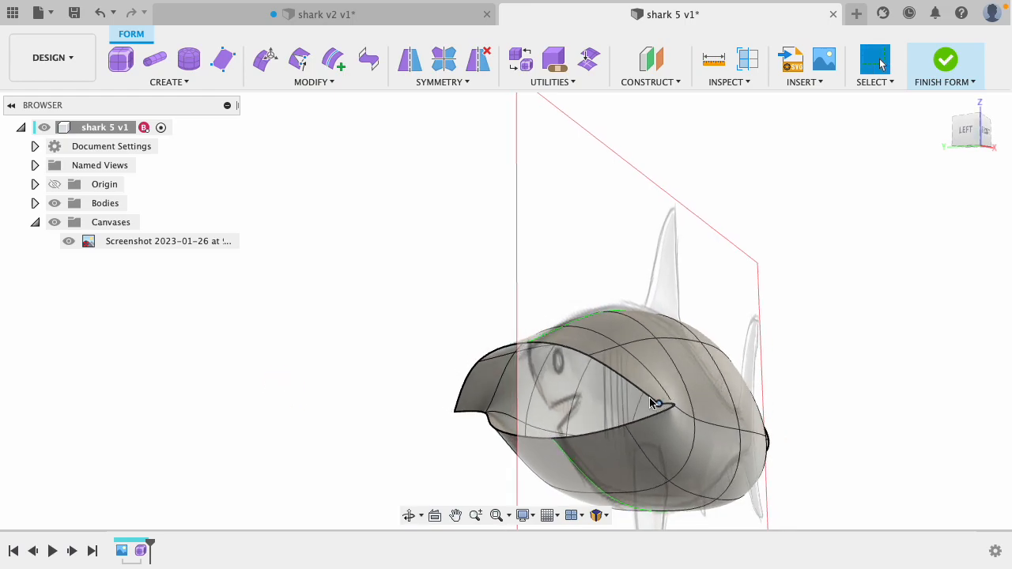
double_click(624, 382)
click(624, 383)
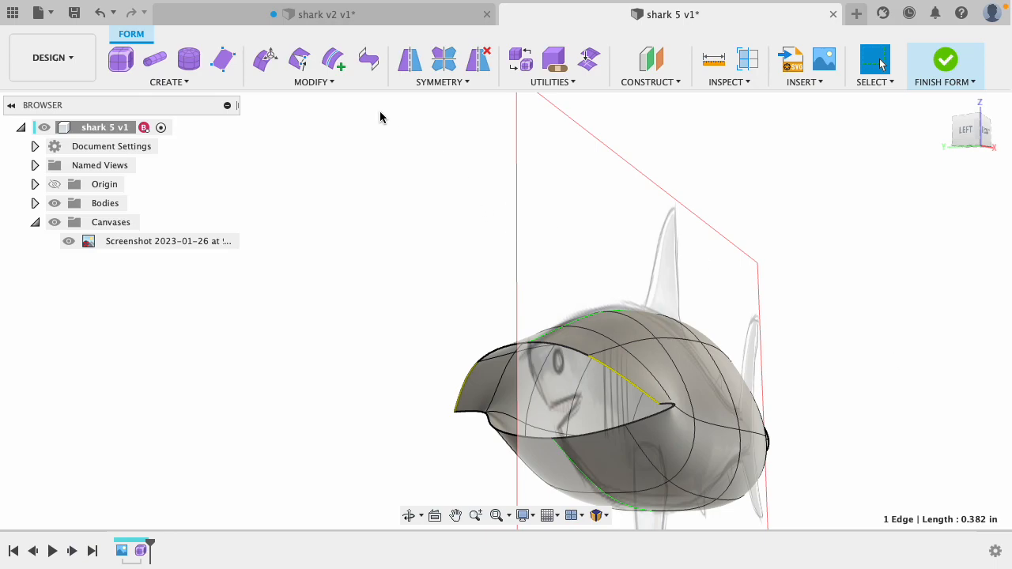
click(264, 63)
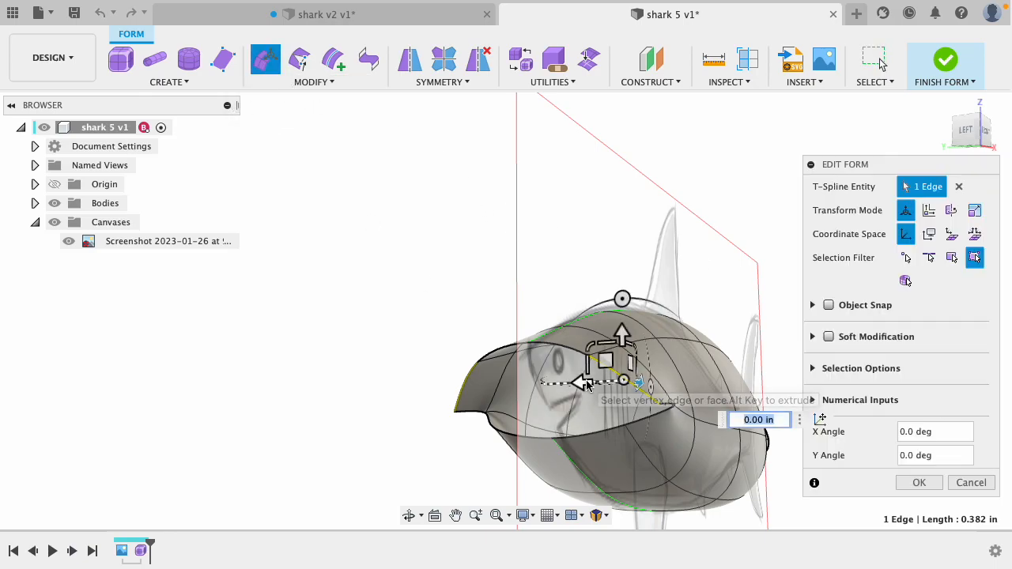
alt+drag(583, 384, 533, 382)
mouse_move(372, 314)
shift+middle_down()
mouse_move(405, 317)
mouse_move(408, 328)
mouse_move(377, 314)
shift+middle_up()
click(925, 485)
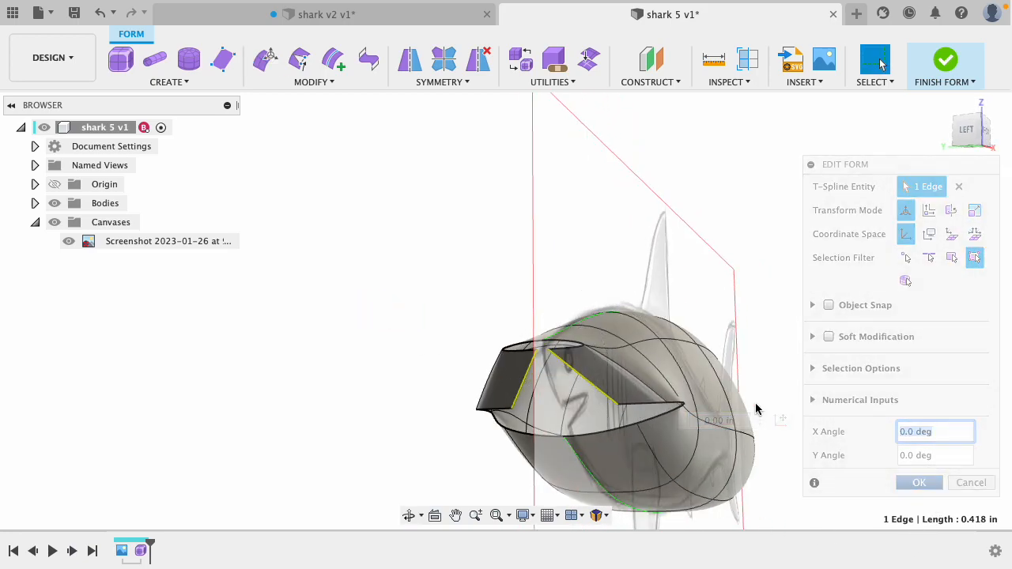
- Weld the front inner vertex of the extruded jaw underside to the snout's centre vertex on the mirror line
shift+middle_drag(849, 300, 858, 305)
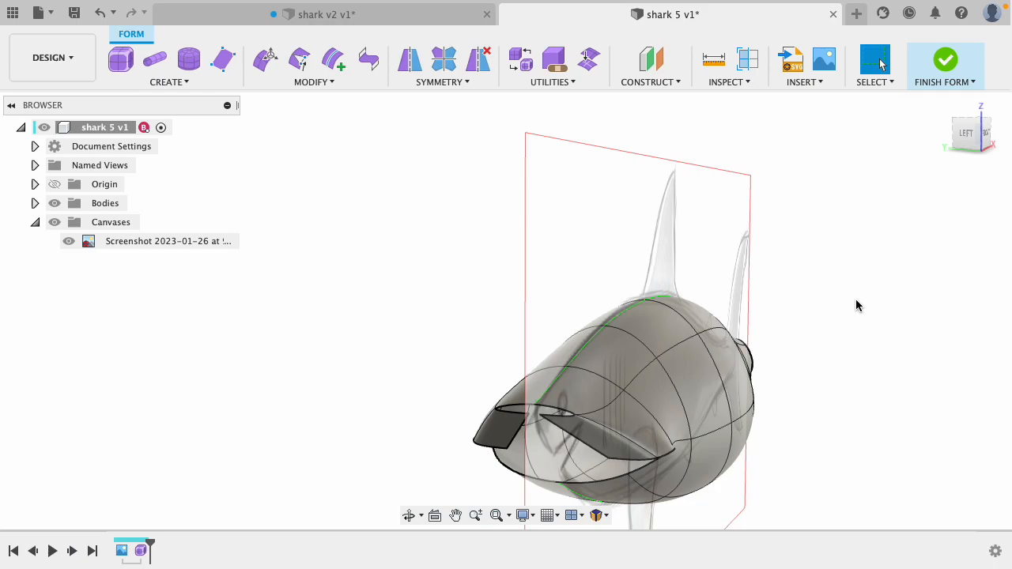
shift+middle_drag(984, 324, 947, 324)
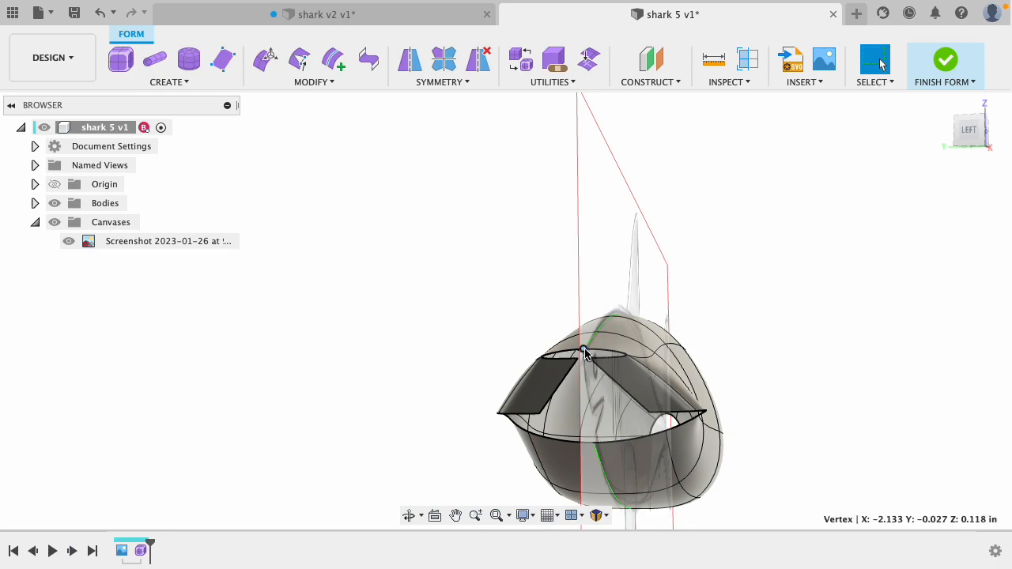
shift+middle_drag(587, 354, 624, 414)
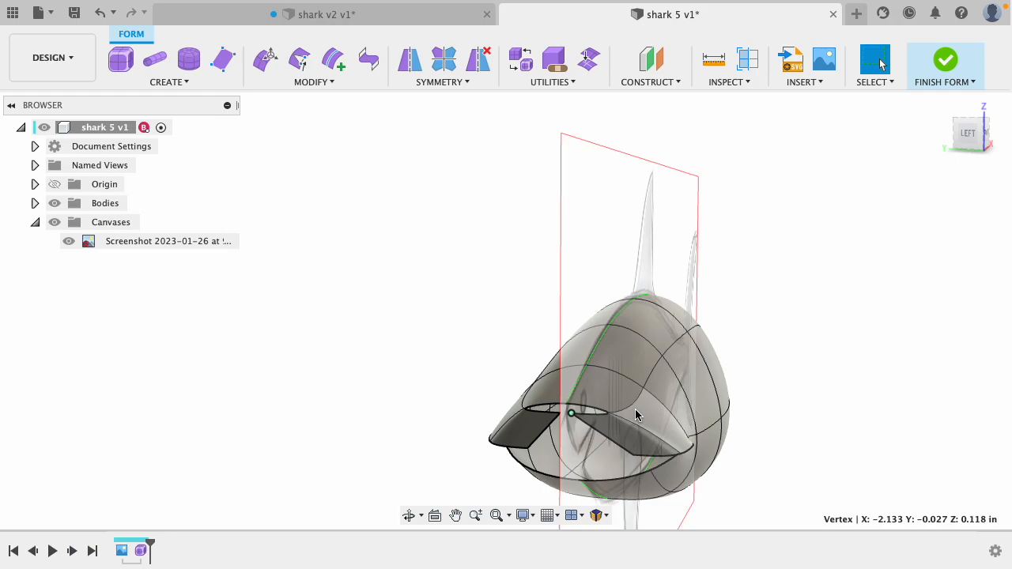
click(320, 89)
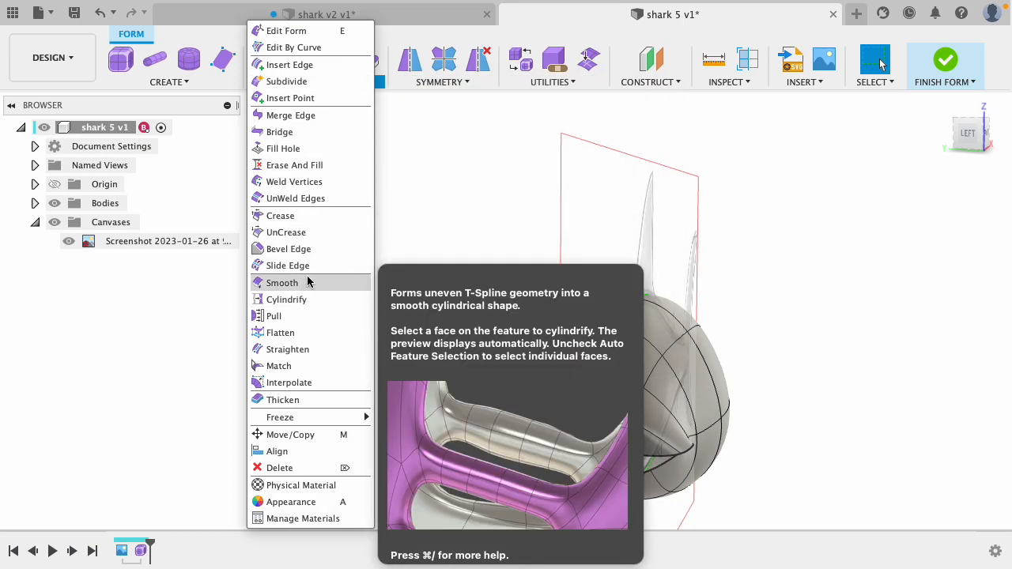
click(298, 183)
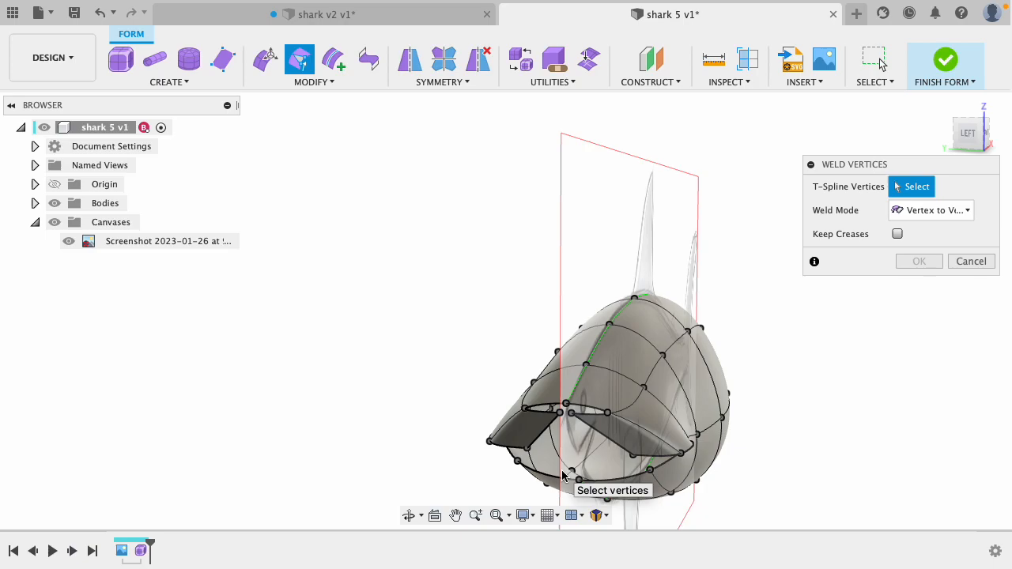
click(572, 416)
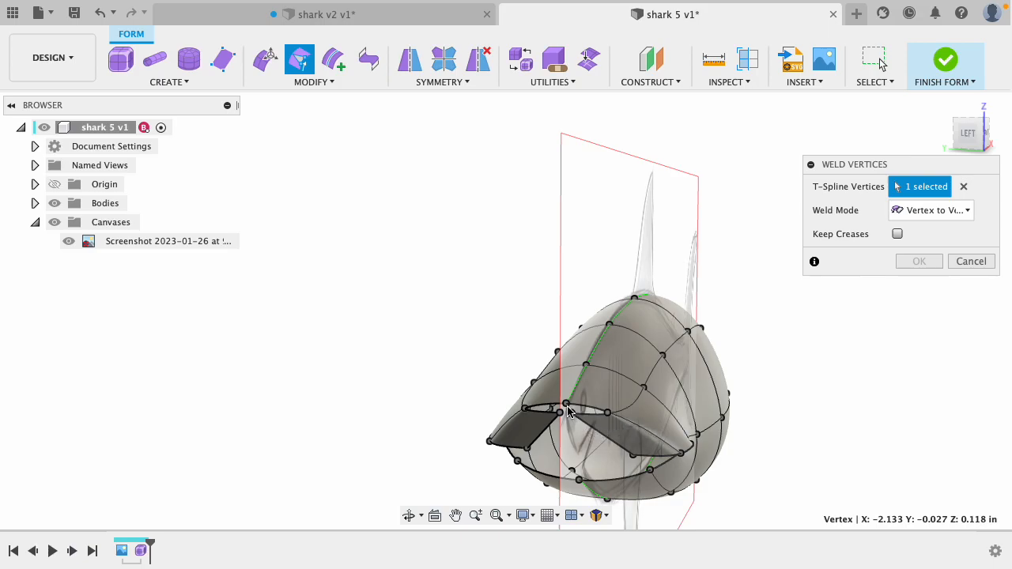
click(566, 407)
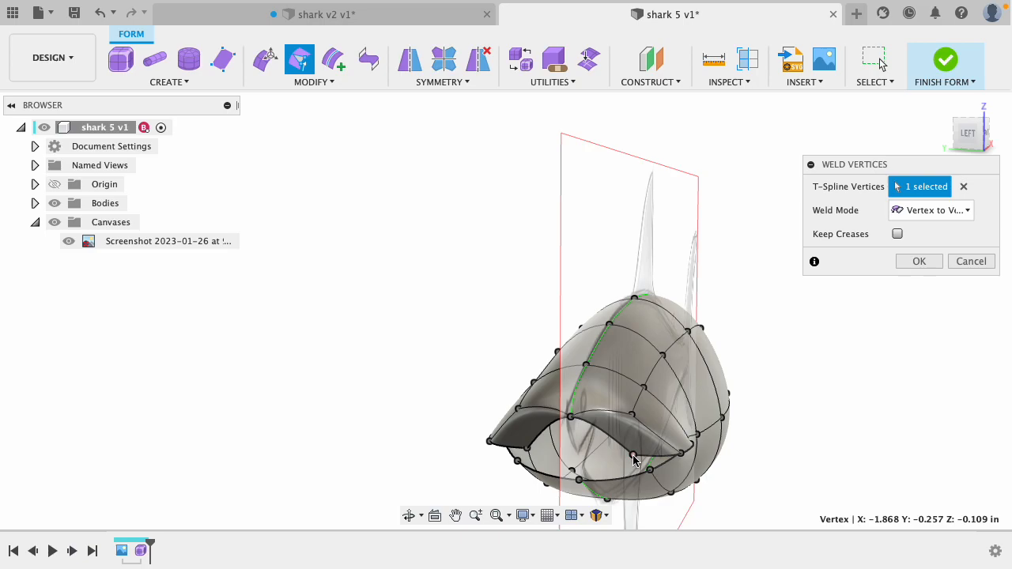
click(526, 450)
shift+middle_drag(798, 417, 974, 383)
scroll(727, 392, up, 5)
click(919, 262)
shift+middle_drag(795, 431, 773, 424)
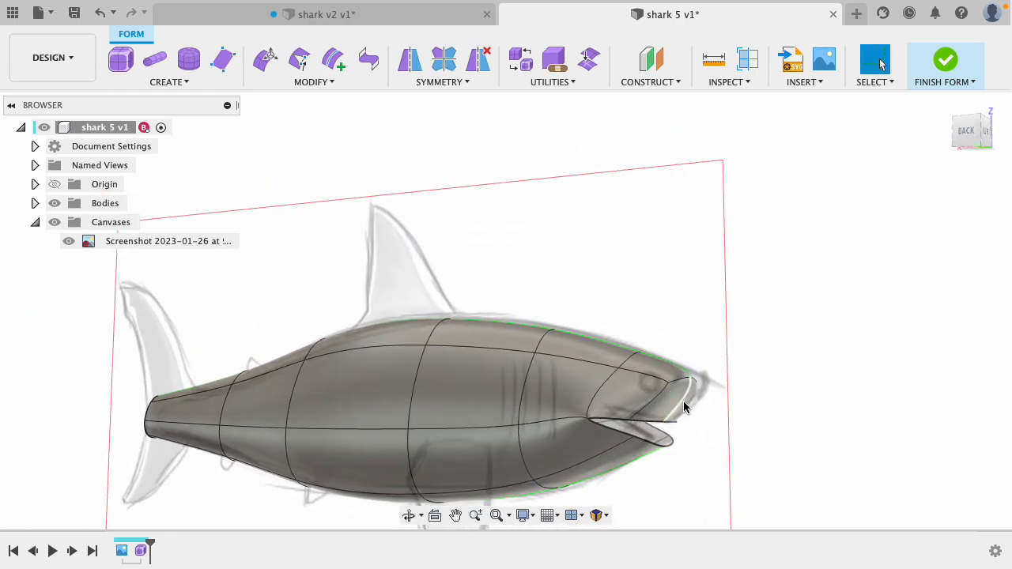
- Move the snout's front side edge forward to the canvas outline and shift the mouth corner vertex inward toward the mirror plane
click(267, 60)
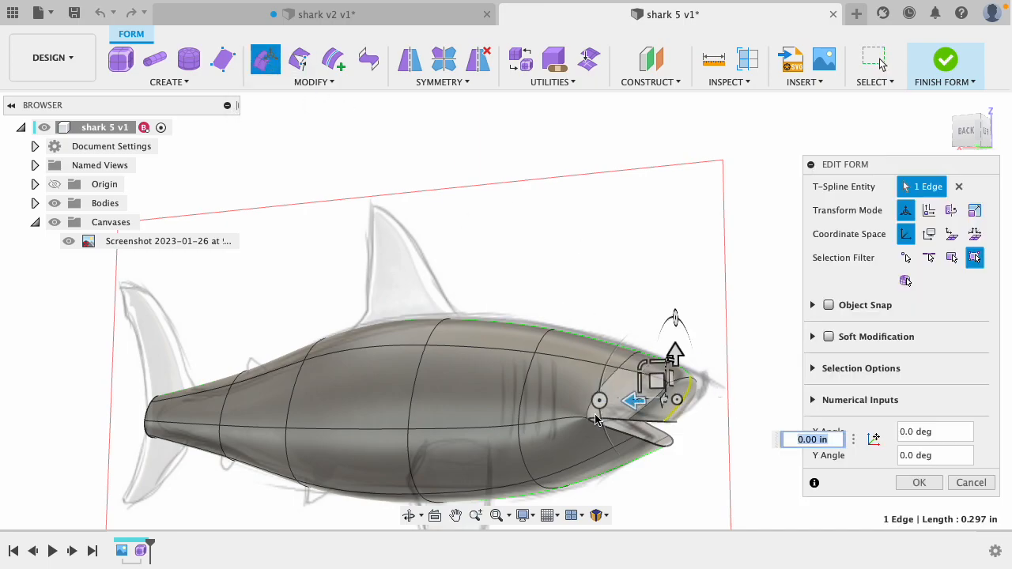
drag(655, 383, 678, 380)
key(Tab)
shift+middle_drag(759, 428, 677, 417)
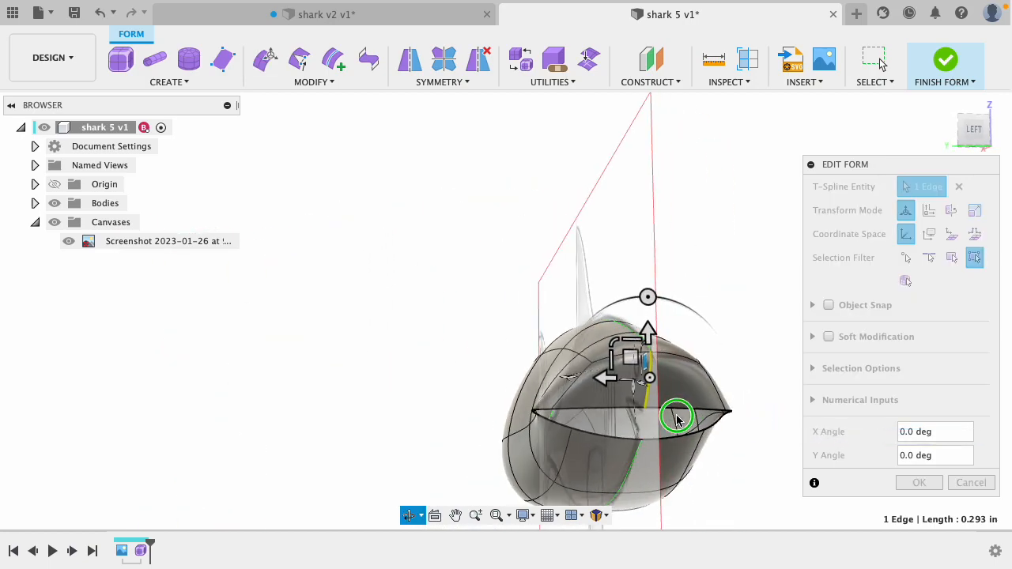
click(550, 411)
drag(506, 411, 541, 409)
shift+middle_drag(722, 318, 741, 314)
click(741, 314)
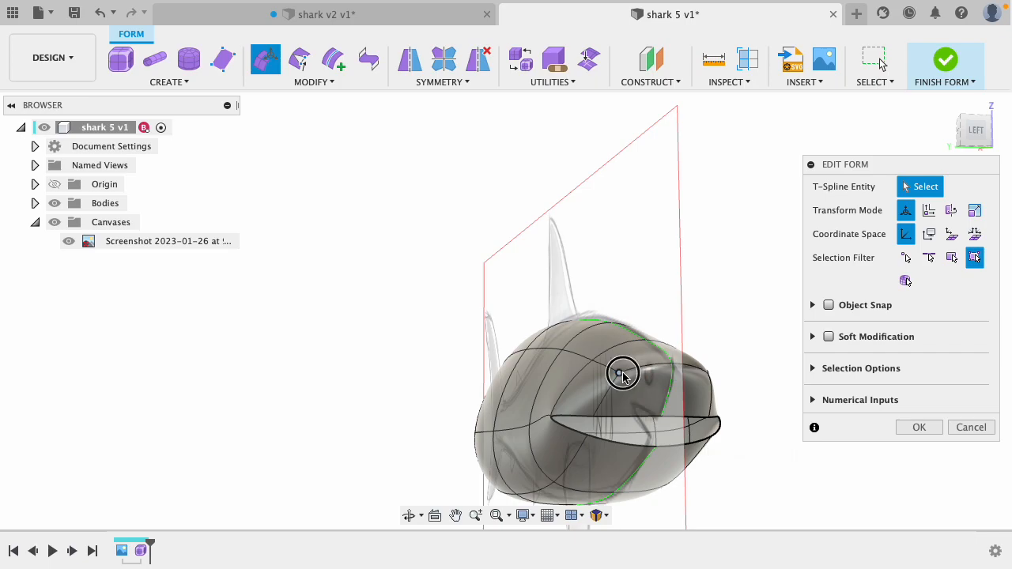
- Widen the snout by moving its front upper side vertex and the side vertex behind it outward from the mirror plane
click(620, 374)
drag(569, 374, 530, 375)
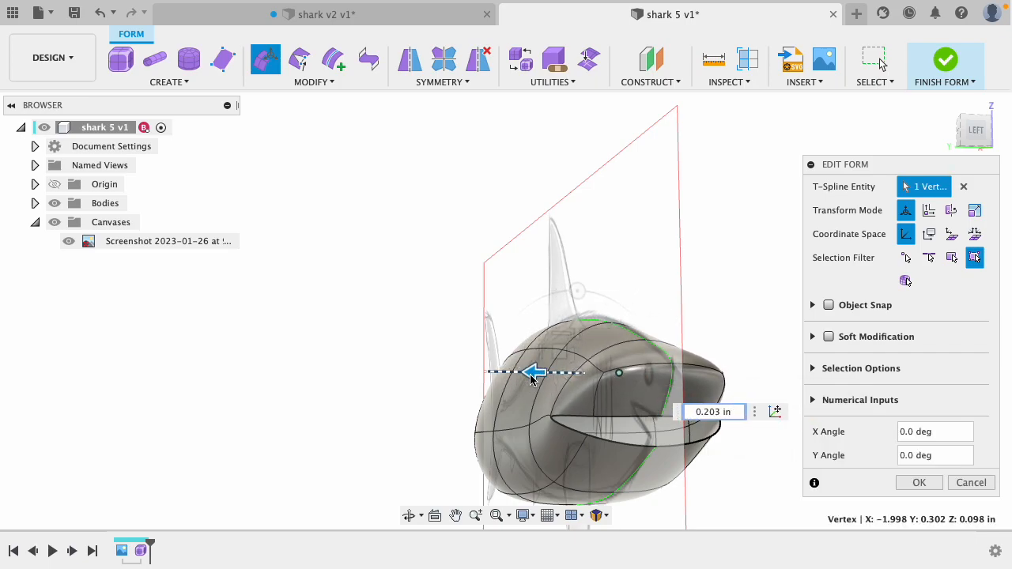
click(690, 286)
click(588, 364)
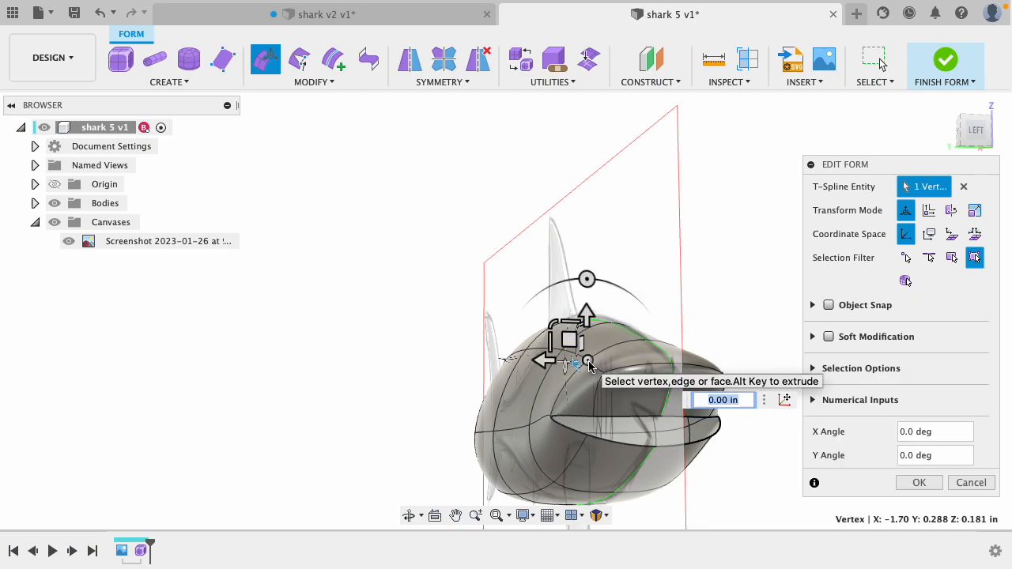
drag(541, 363, 515, 362)
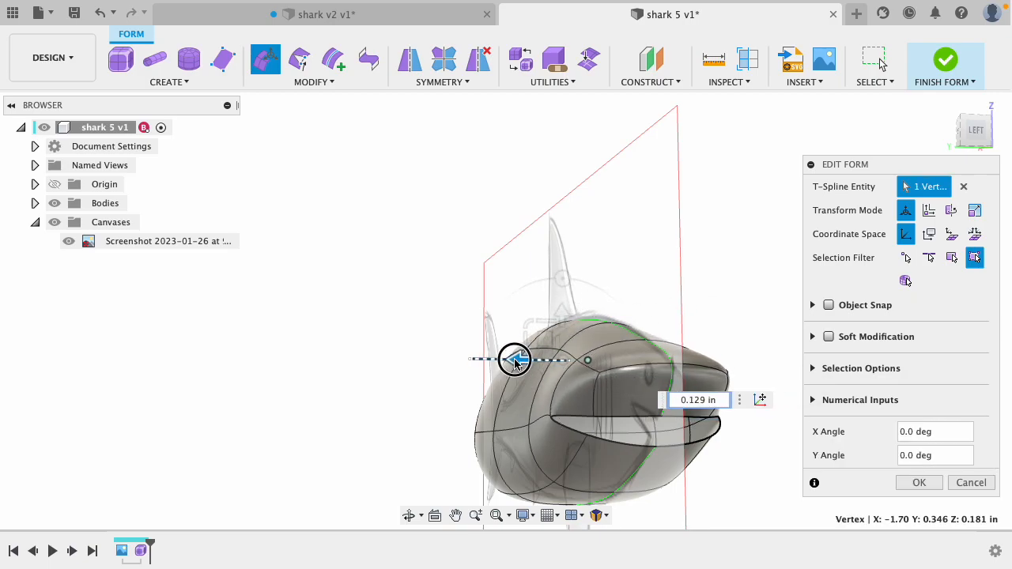
shift+middle_drag(655, 271, 751, 268)
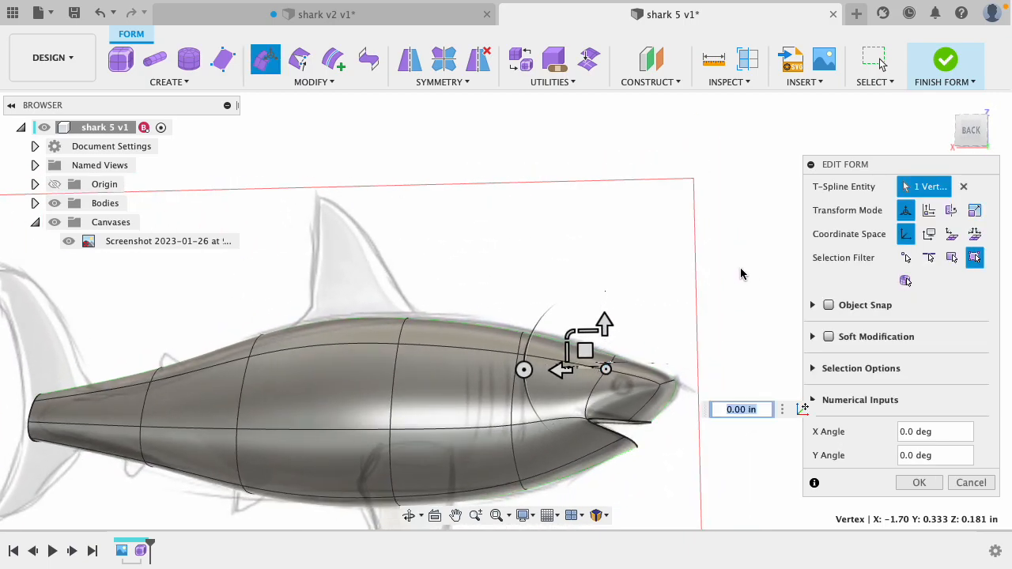
- Rotate the two edges along the upper side of the mouth opening by about -6.4 degrees and clear the selection
scroll(655, 466, up, 3)
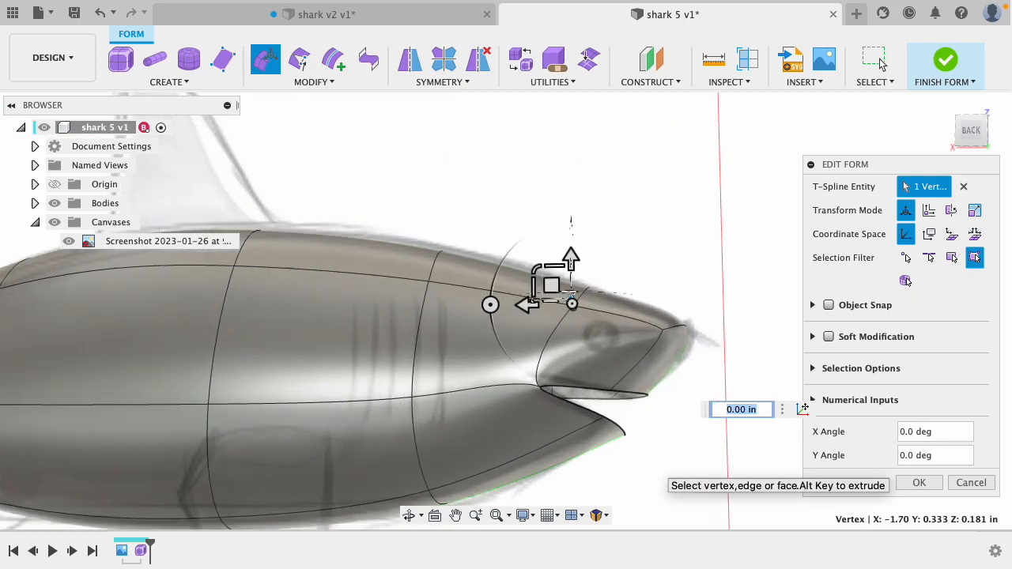
click(558, 387)
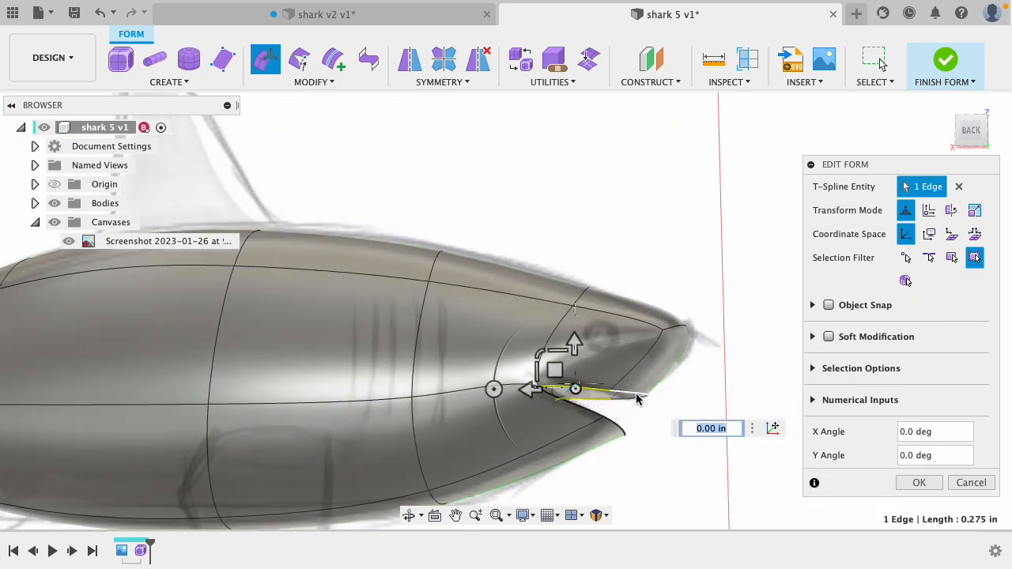
shift+click(642, 395)
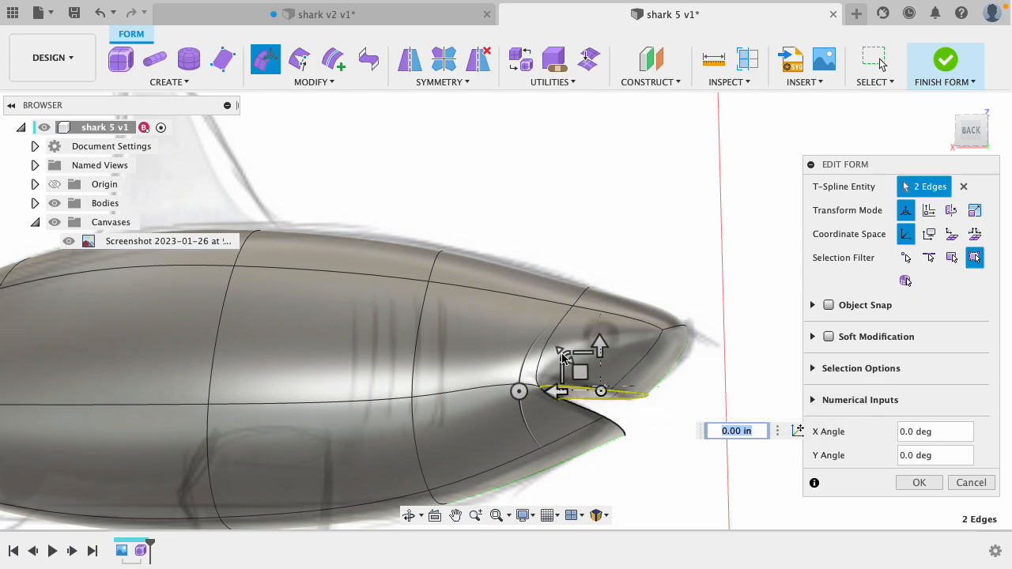
drag(519, 394, 517, 383)
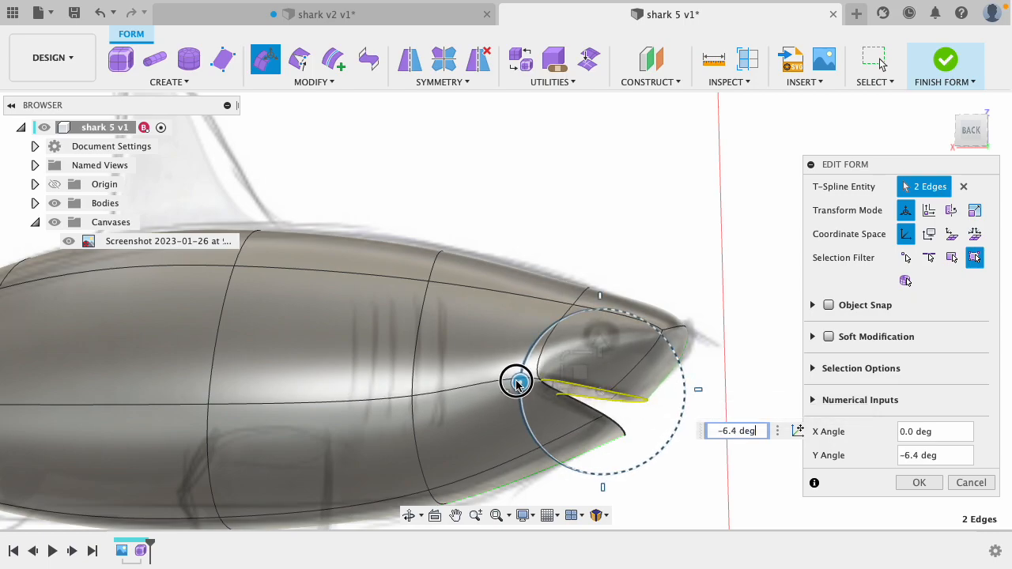
click(698, 275)
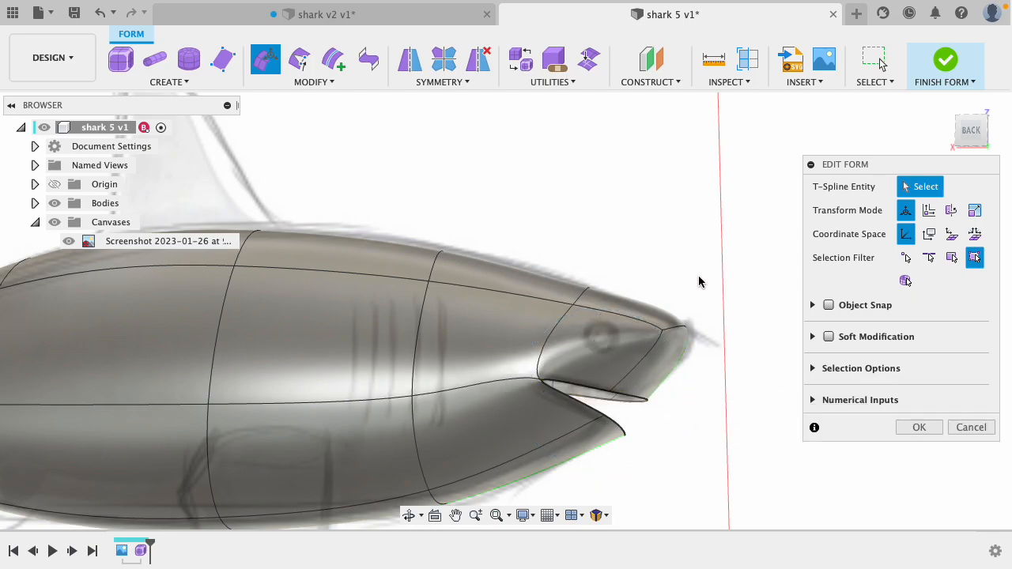
click(605, 419)
mouse_move(605, 419)
mouse_down()
mouse_move(583, 397)
mouse_move(554, 403)
mouse_move(608, 408)
mouse_up()
key(super+z)
- Select the face beneath the mouth corner and switch the form body to box display
shift+middle_drag(685, 219, 732, 219)
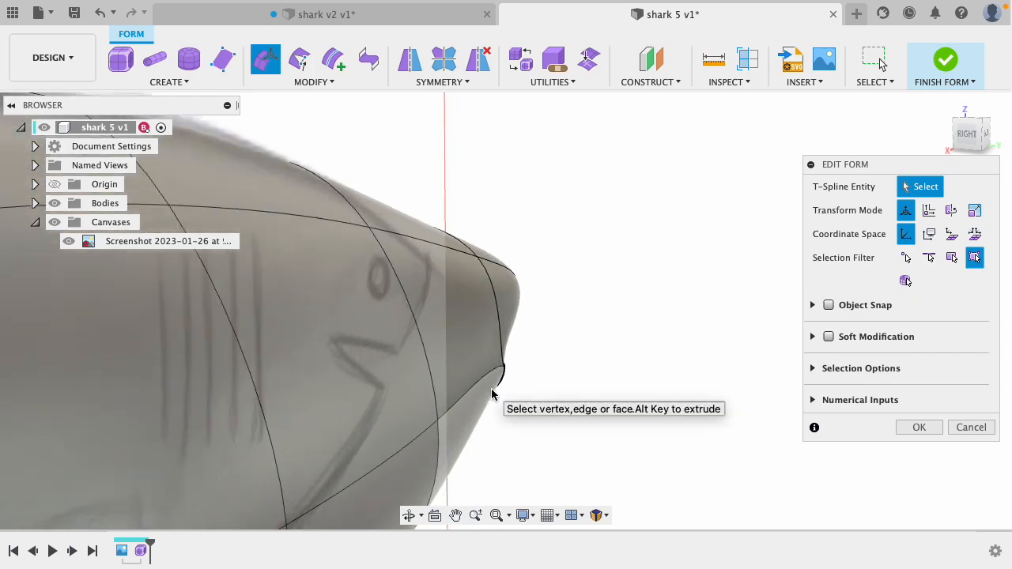
scroll(491, 393, up, 5)
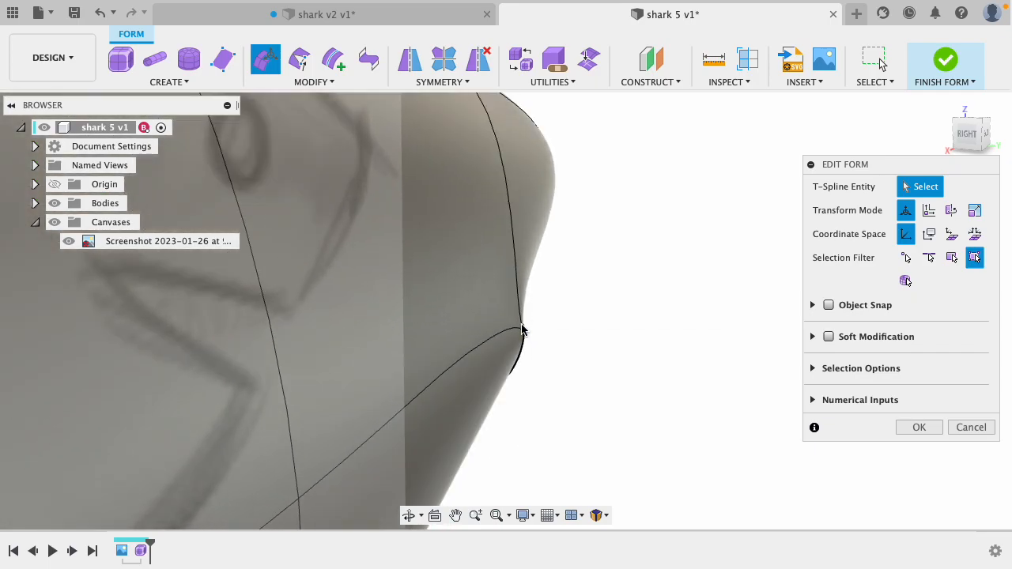
shift+middle_drag(673, 355, 620, 440)
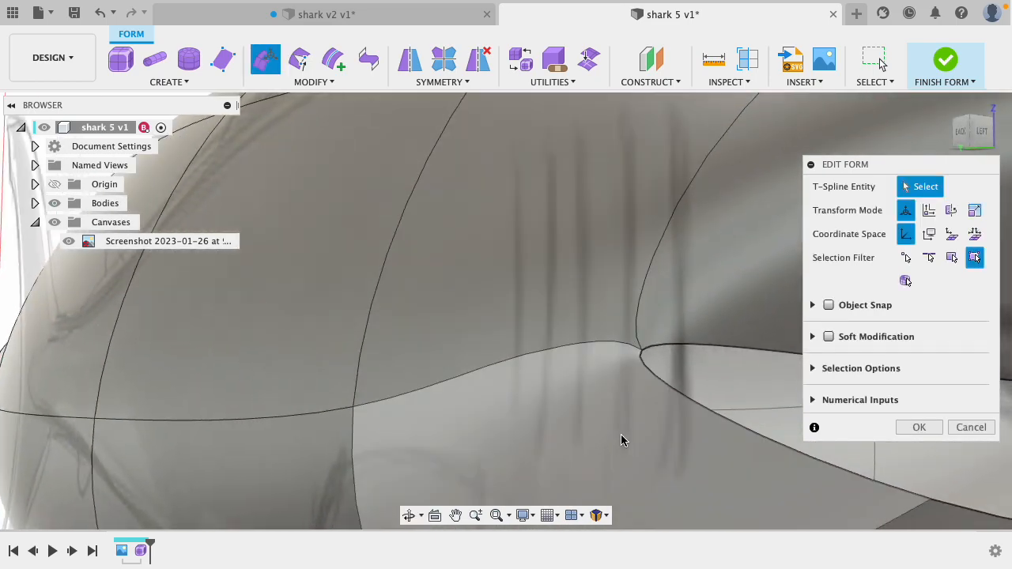
click(620, 441)
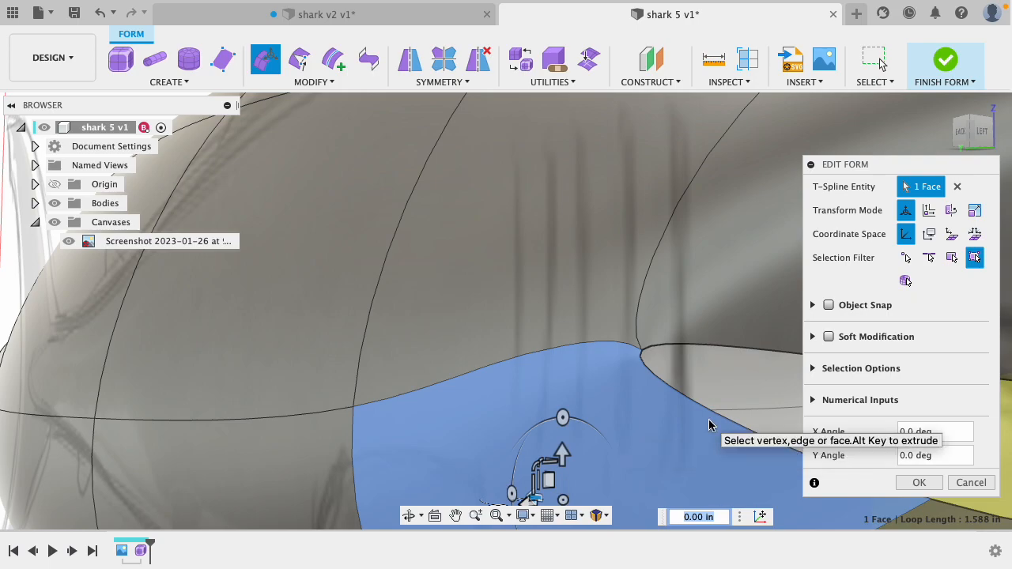
key(ctrl+1)
scroll(583, 422, down, 5)
scroll(583, 427, down, 5)
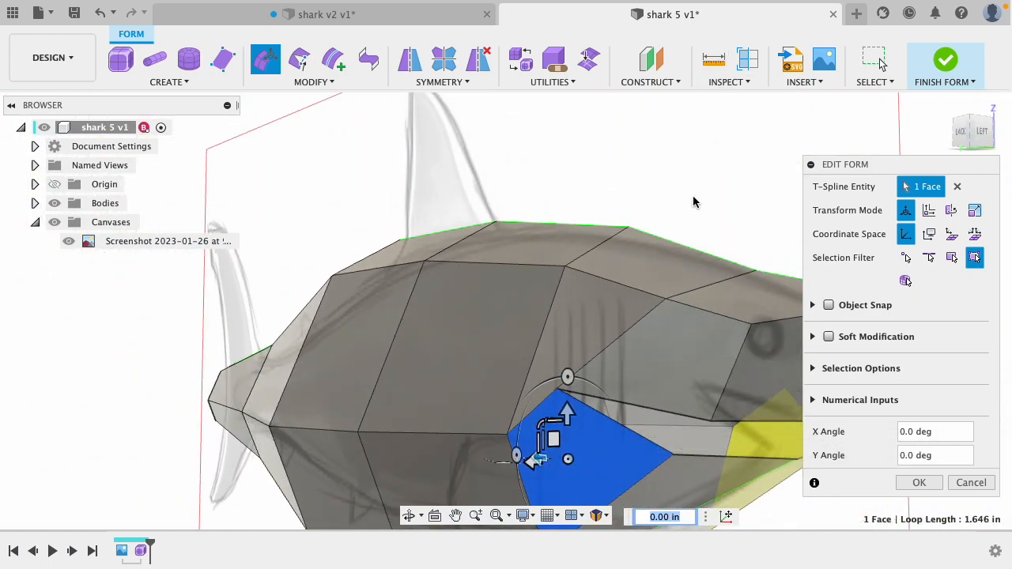
- Move the vertical lower side edge behind the mouth corner back toward the gill slits and clear the selection
shift+middle_drag(571, 189, 673, 175)
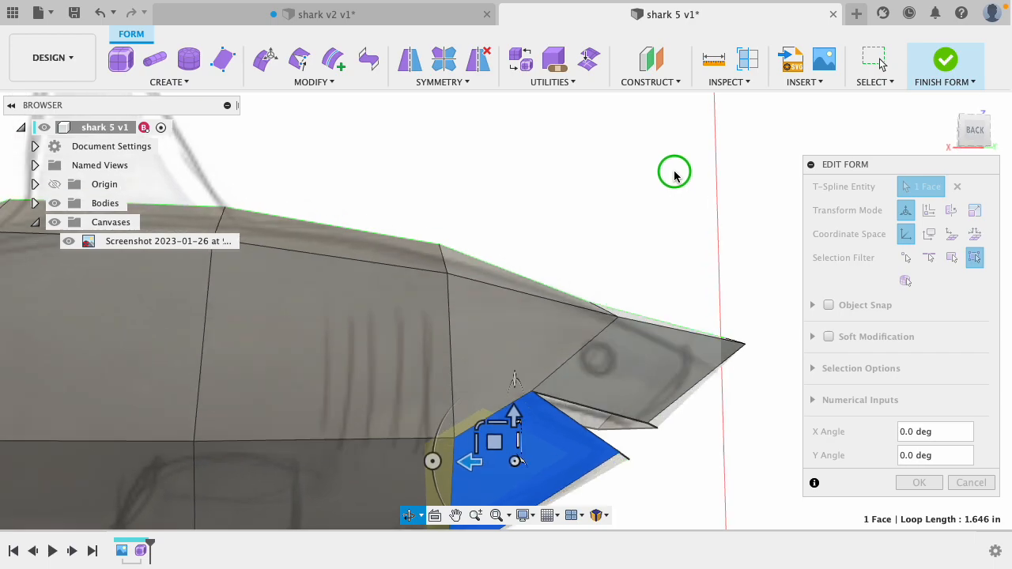
click(454, 437)
click(454, 467)
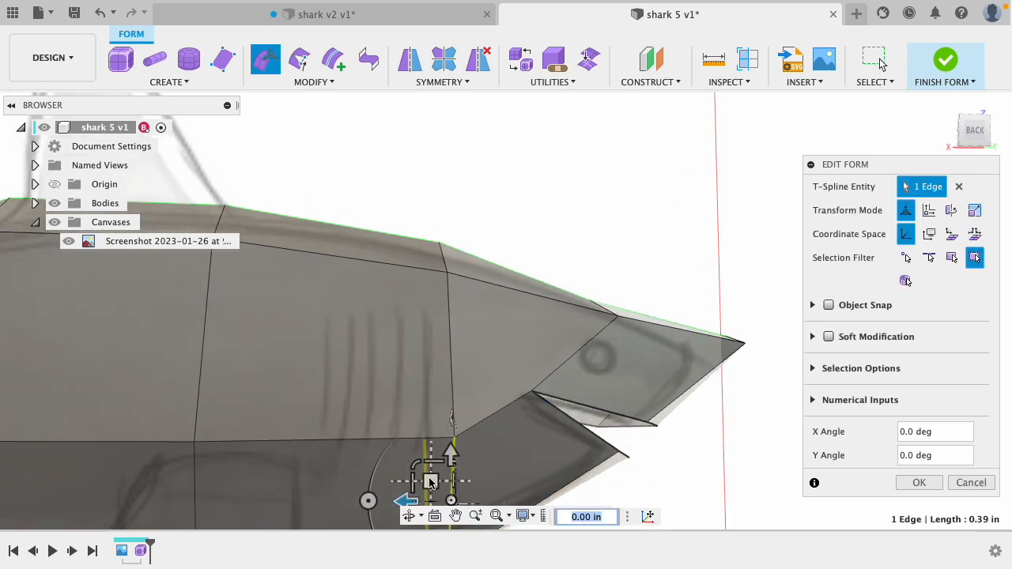
drag(429, 483, 400, 483)
click(701, 467)
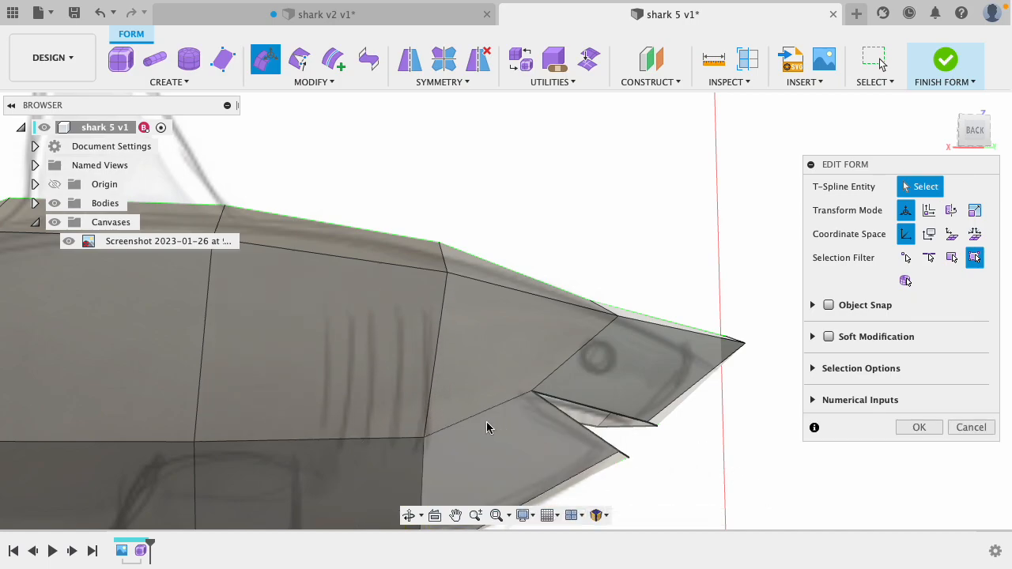
- Move the side vertex at the gills about 0.111 in back and 0.067 in up, and shift the vertex above it backward
click(425, 437)
drag(403, 422, 365, 398)
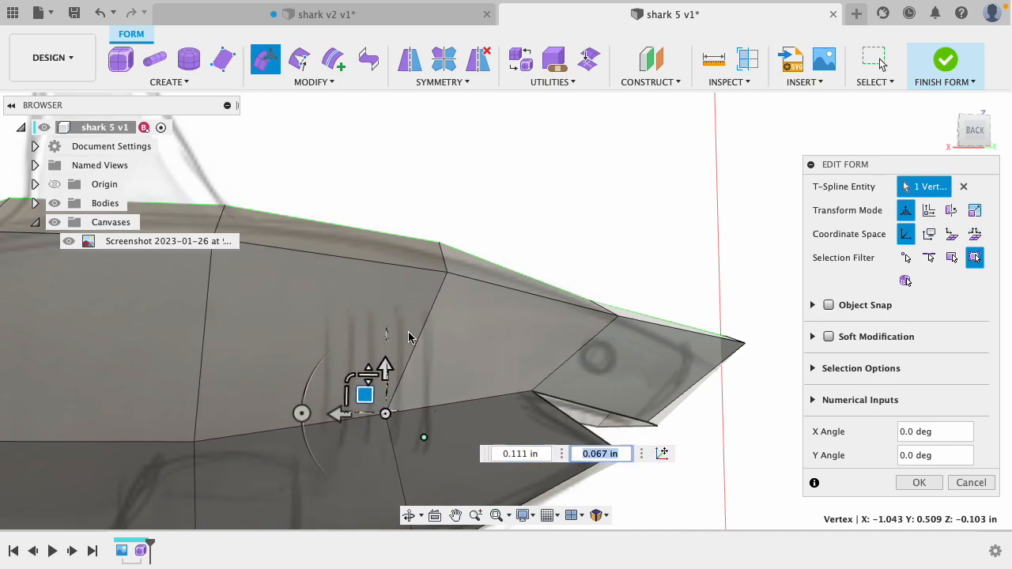
click(447, 274)
drag(427, 253, 402, 252)
click(666, 196)
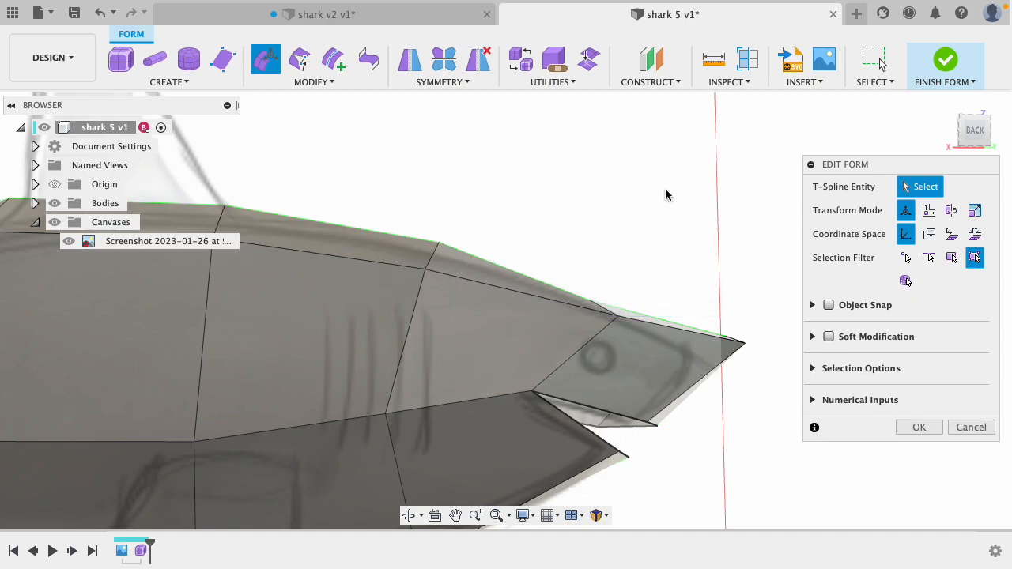
- Raise the mirror-line vertex above the eye and move the snout's front upper side corner inward by about 0.038 in
shift+middle_drag(667, 195, 657, 210)
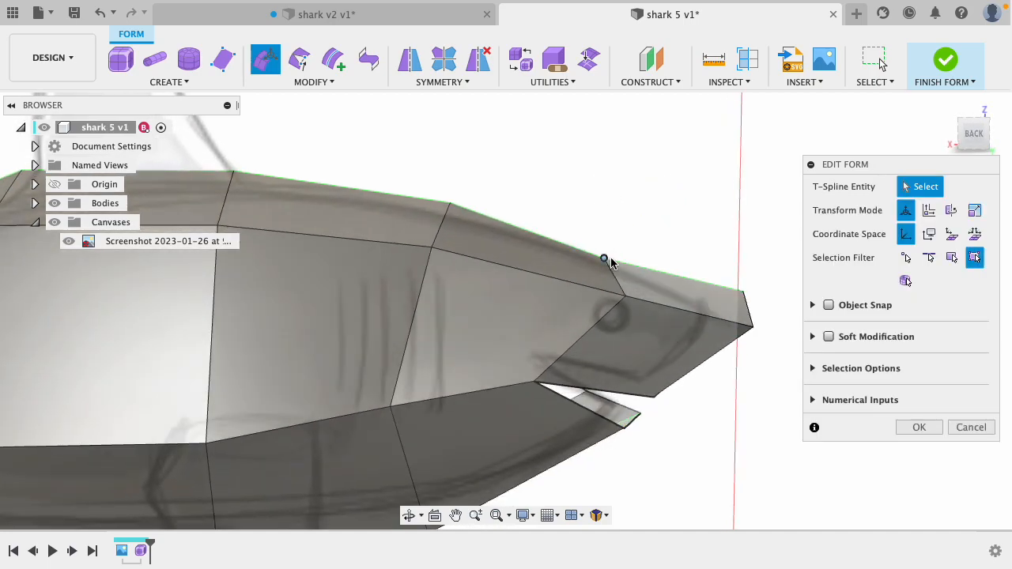
click(604, 259)
mouse_move(603, 212)
mouse_down()
mouse_move(605, 181)
mouse_move(605, 196)
mouse_up()
shift+middle_drag(661, 198, 564, 189)
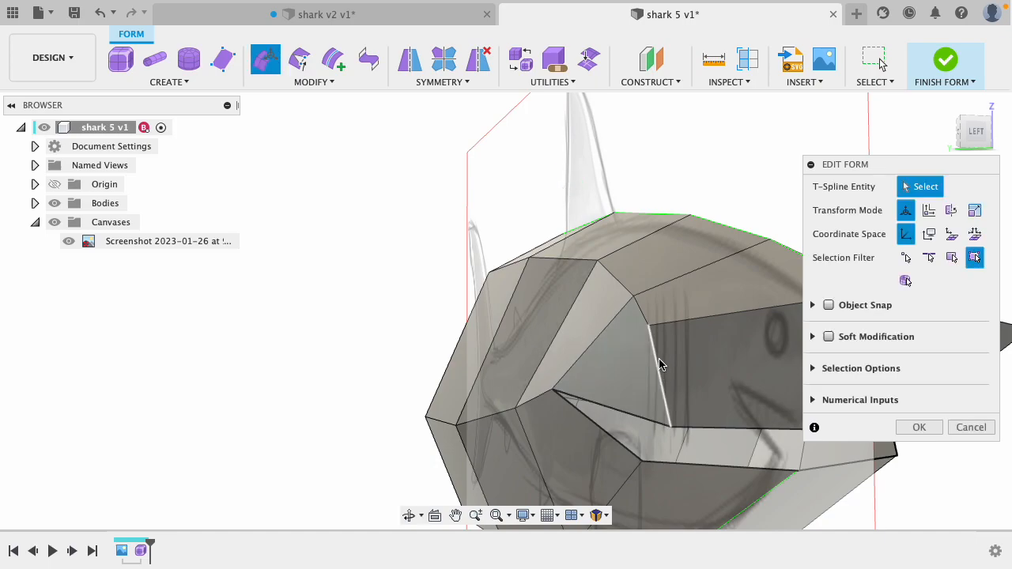
click(648, 326)
drag(607, 329, 623, 327)
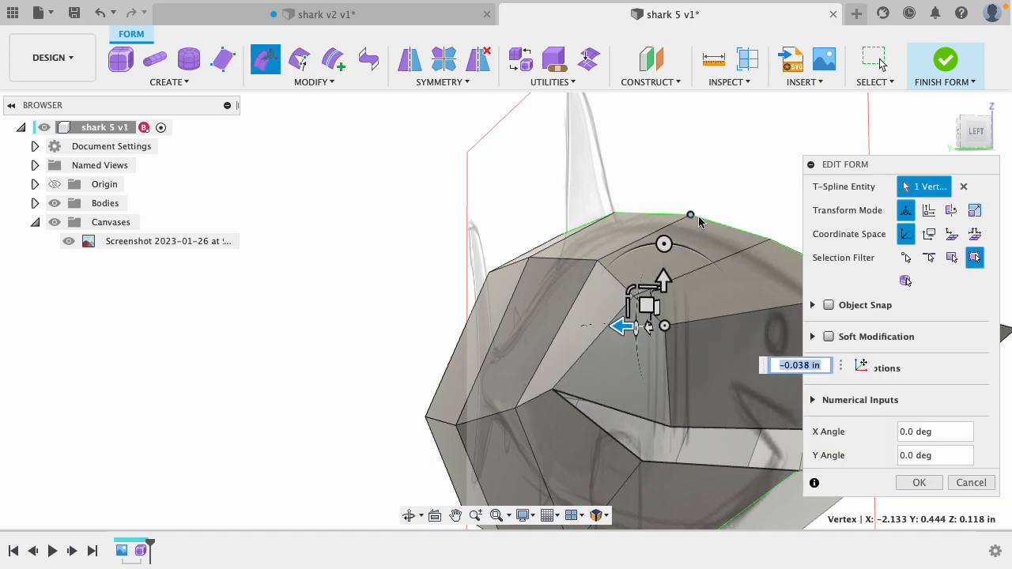
click(759, 192)
- Move the mouth corner vertex inward by about 0.022 in and the gill-side vertex behind it outward
shift+middle_drag(616, 352, 582, 372)
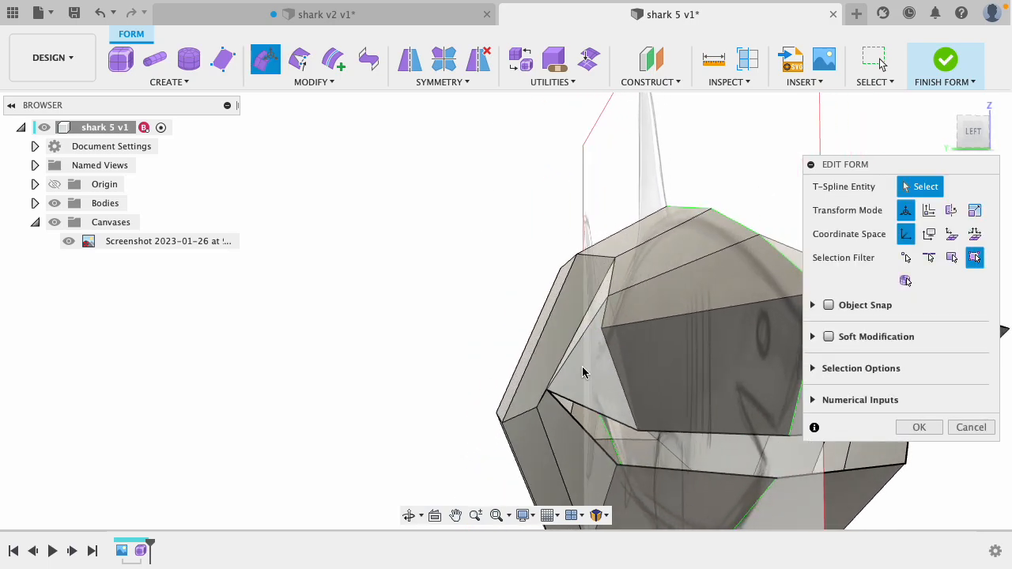
click(548, 392)
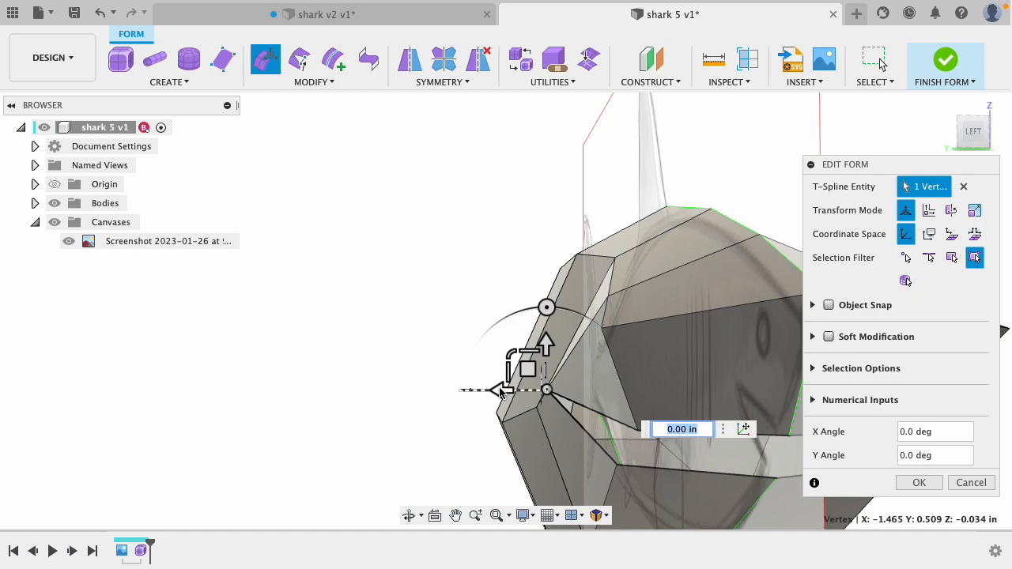
drag(500, 392, 508, 390)
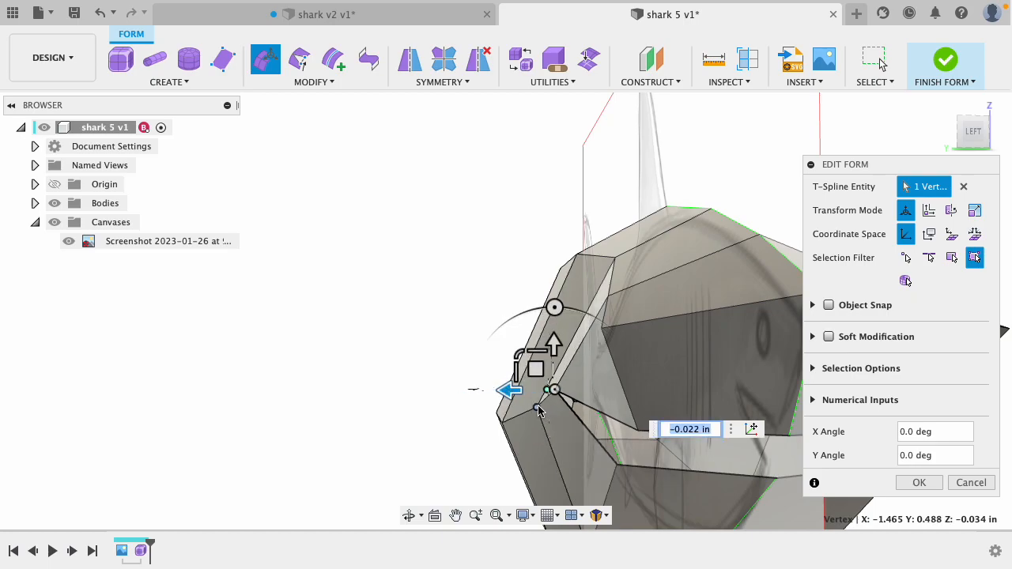
click(537, 408)
drag(493, 408, 478, 408)
click(736, 174)
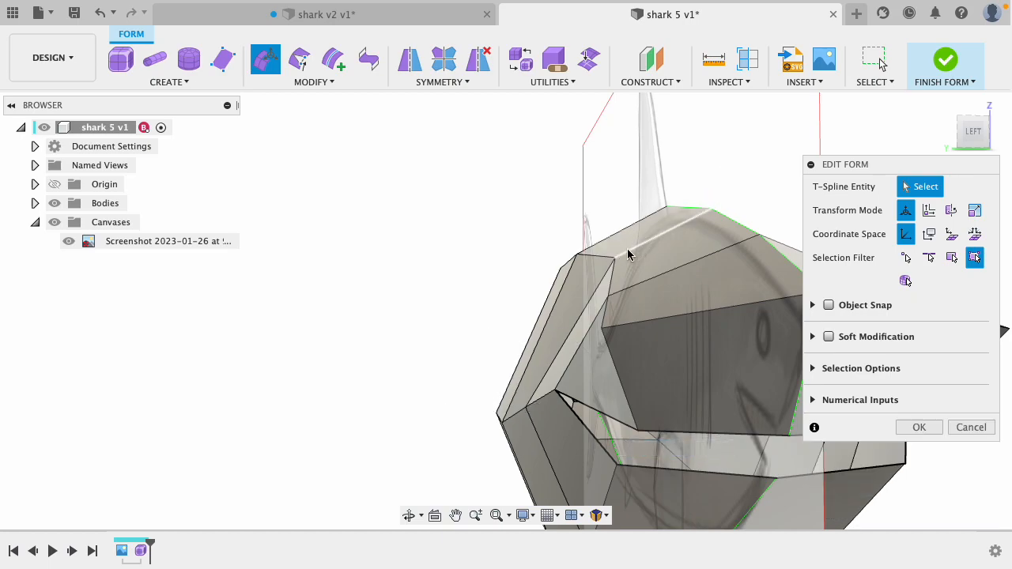
- Move the upper side vertex above the gills outward and the snout's front upper side corner farther inward
click(615, 259)
drag(577, 262, 555, 260)
click(745, 178)
shift+middle_drag(746, 178, 553, 348)
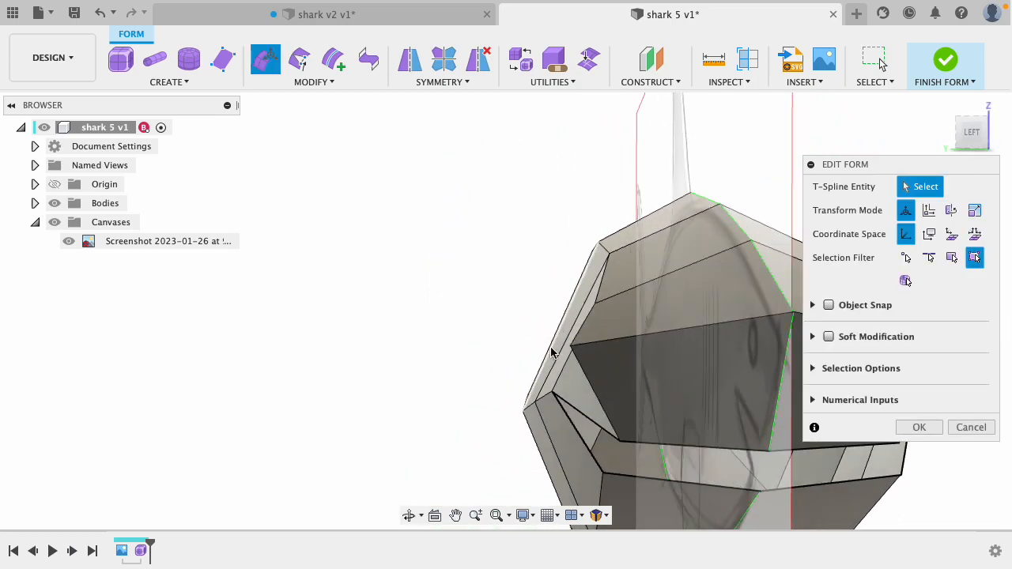
click(570, 347)
drag(527, 349, 553, 345)
click(457, 335)
- Move the front lower side corner of the upper jaw outward by about 0.039 in and clear the selection
shift+middle_drag(457, 336, 522, 228)
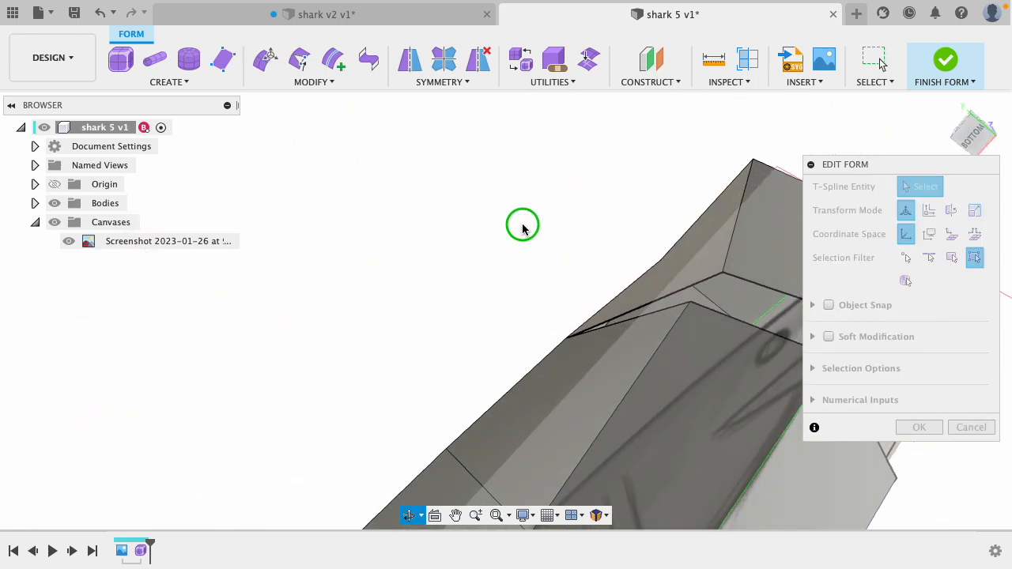
click(722, 272)
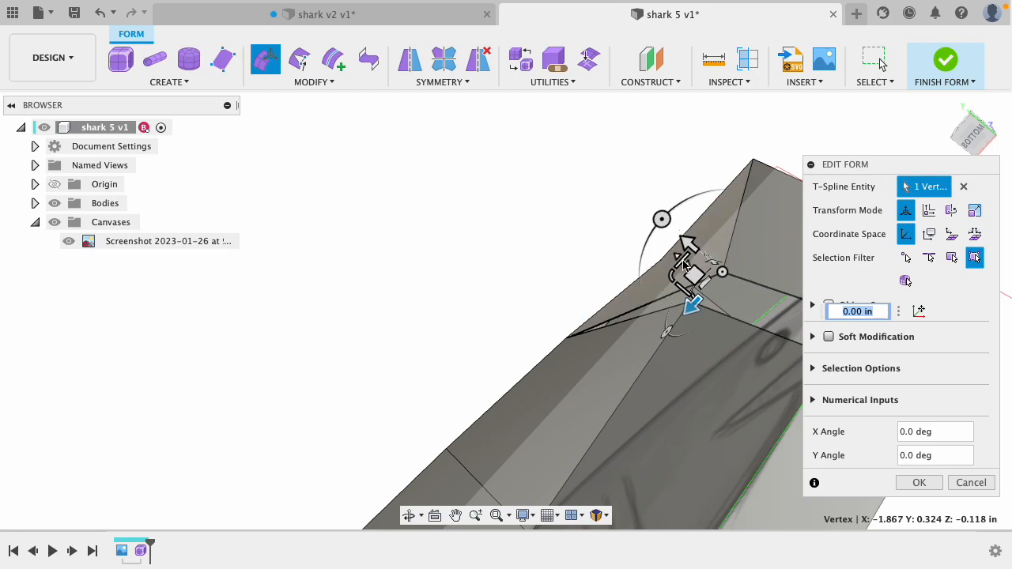
drag(678, 243, 691, 216)
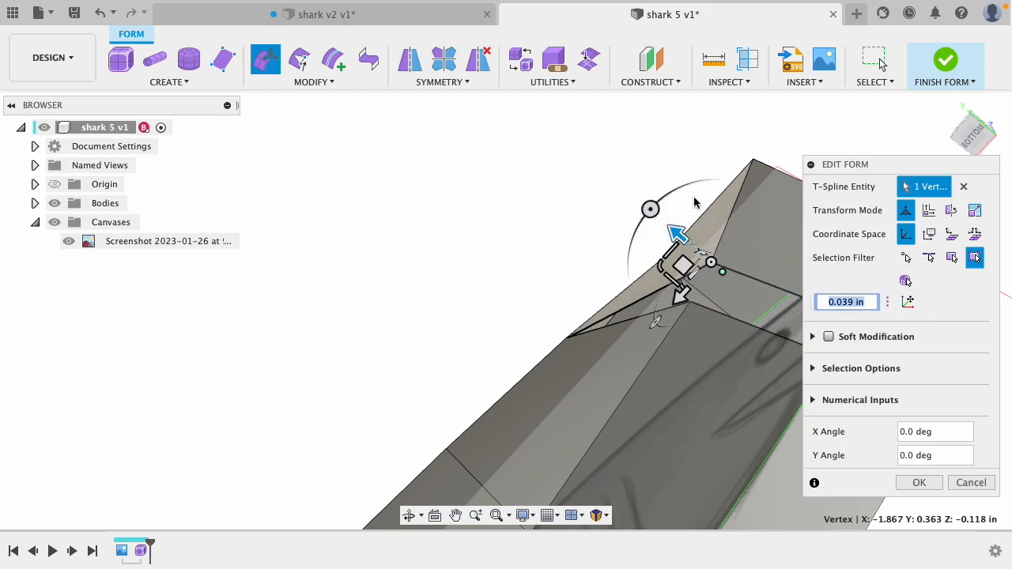
click(711, 168)
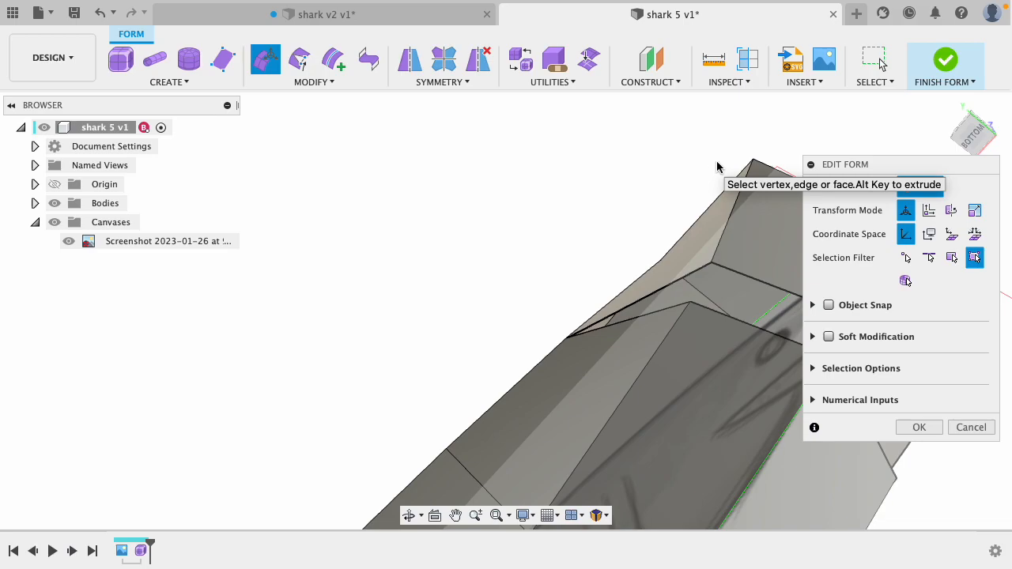
scroll(587, 204, down, 8)
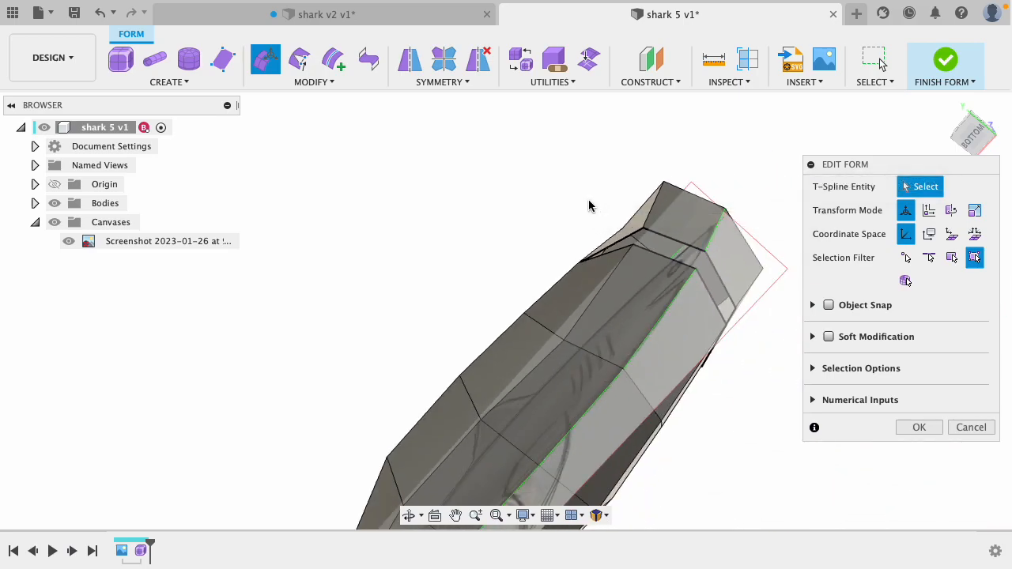
- Switch the shark body from box display to smooth display and clear the face selection
shift+middle_drag(657, 147, 704, 242)
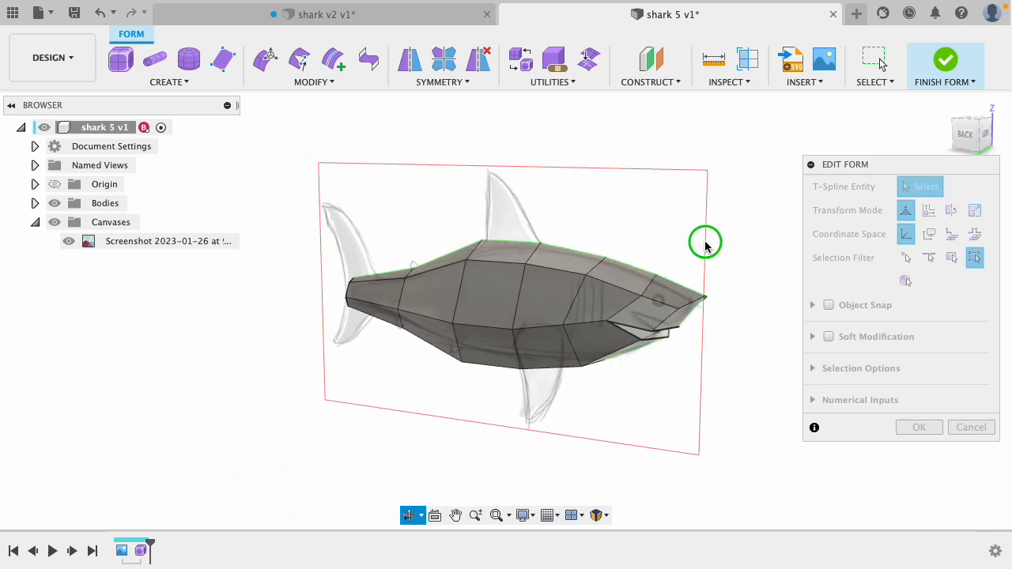
click(666, 297)
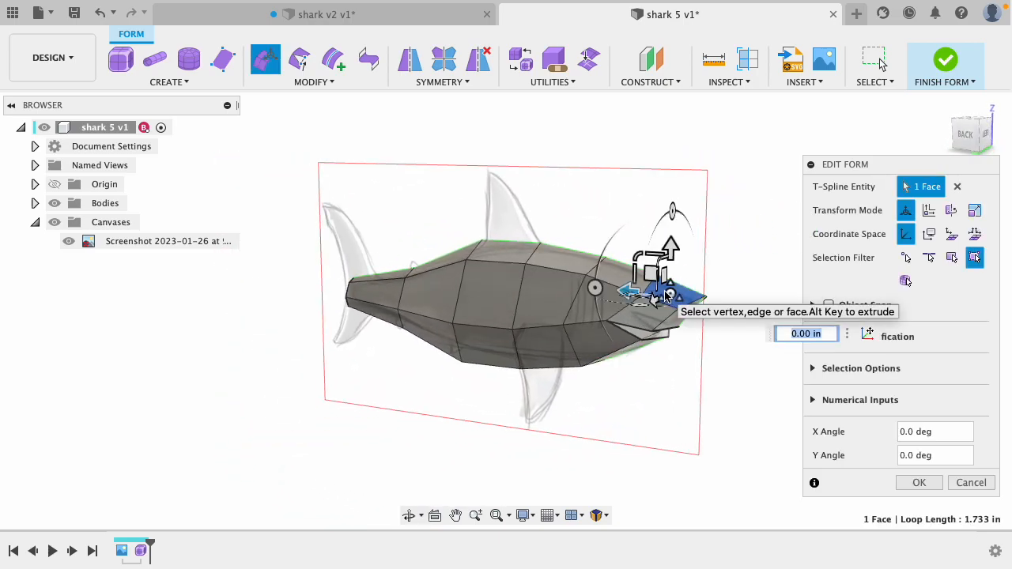
key(alt+3)
click(736, 213)
shift+middle_drag(702, 276, 731, 271)
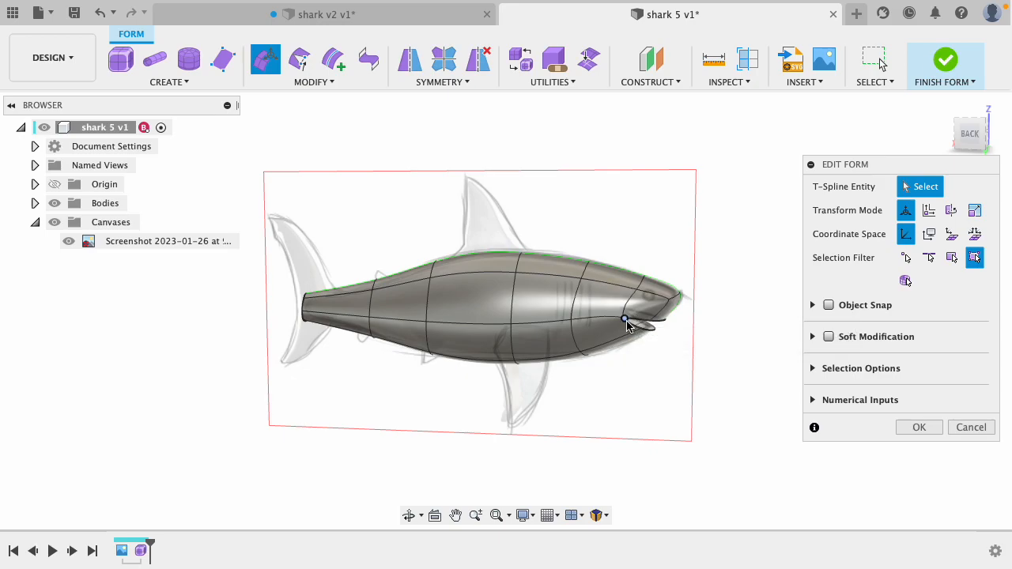
- Examine the smoothed mouth corner and body profile against the canvas, and the open tail end
scroll(624, 322, up, 3)
scroll(626, 324, up, 2)
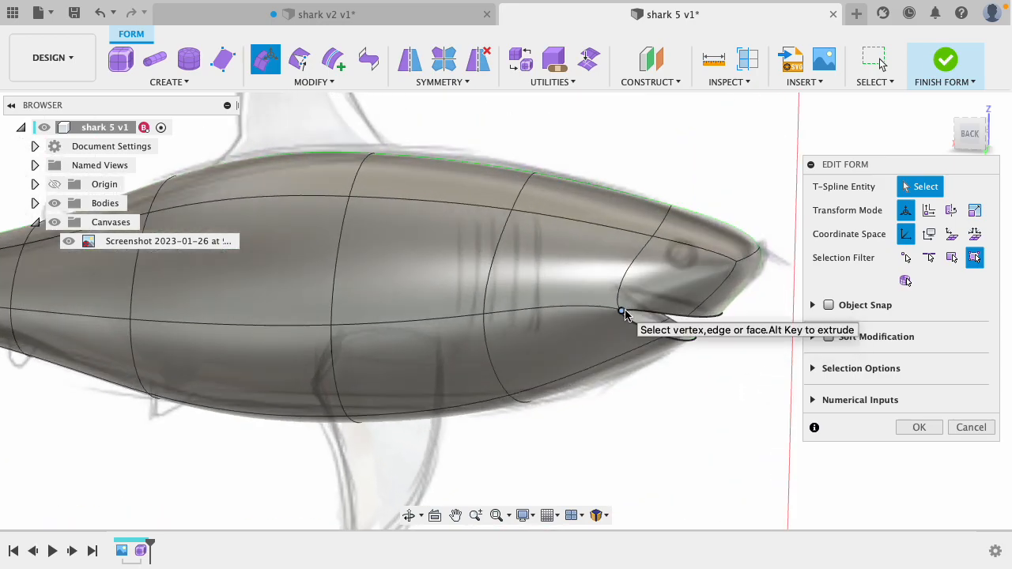
scroll(624, 315, up, 4)
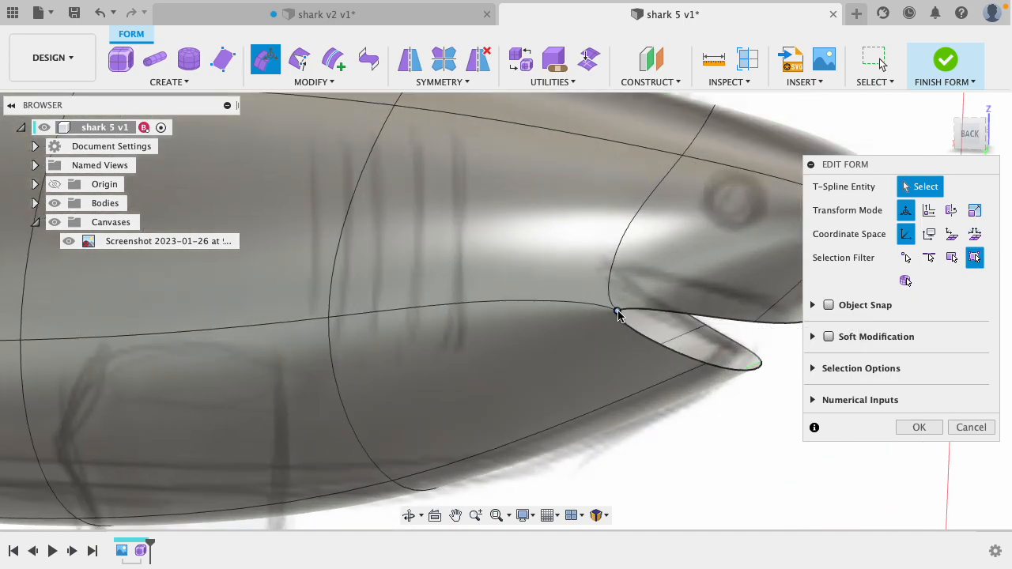
mouse_move(705, 463)
shift+middle_down()
mouse_move(675, 470)
mouse_move(585, 451)
mouse_move(725, 456)
mouse_move(717, 453)
shift+middle_up()
scroll(716, 453, down, 5)
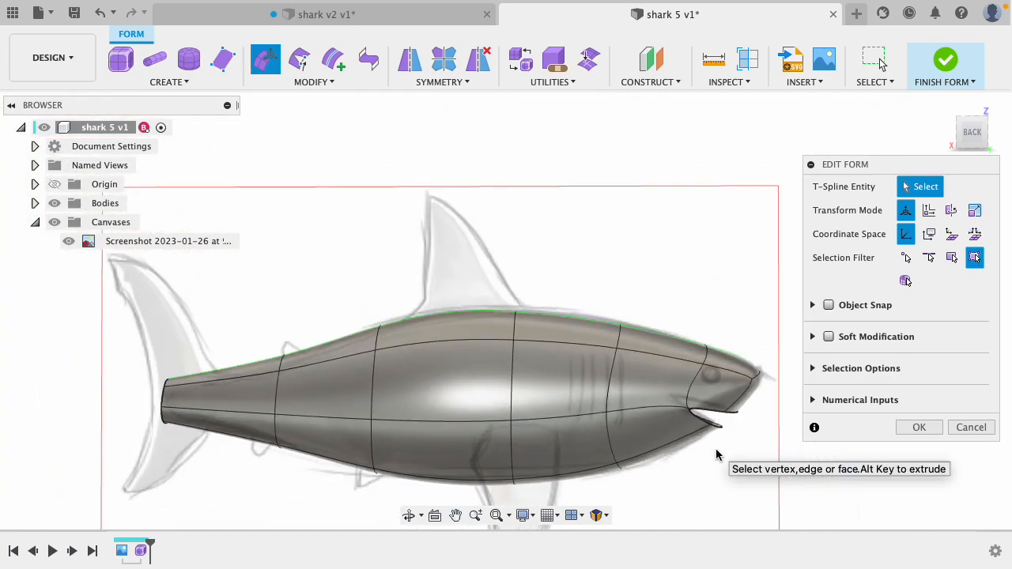
shift+middle_drag(316, 366, 316, 371)
scroll(318, 459, up, 5)
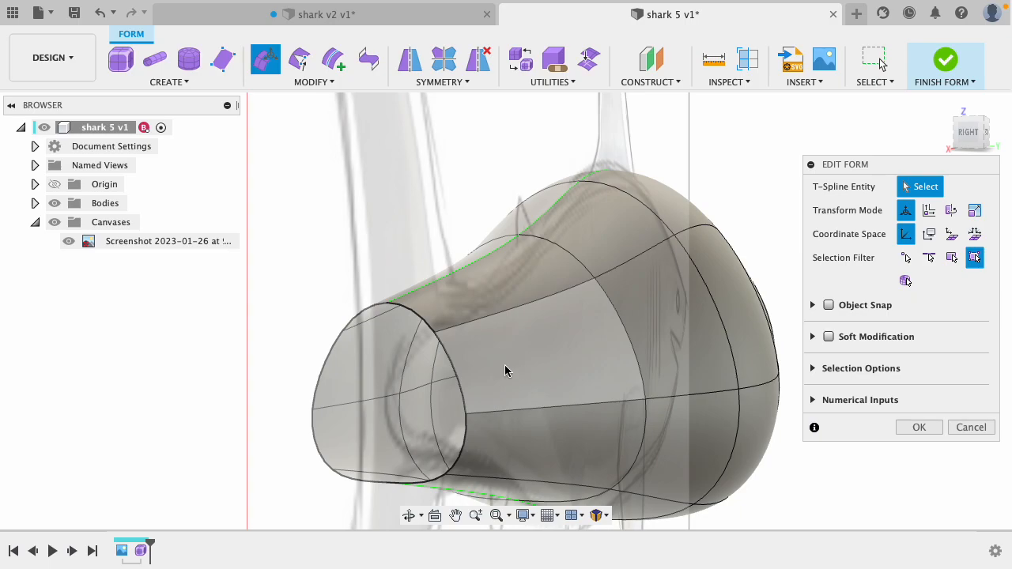
click(462, 377)
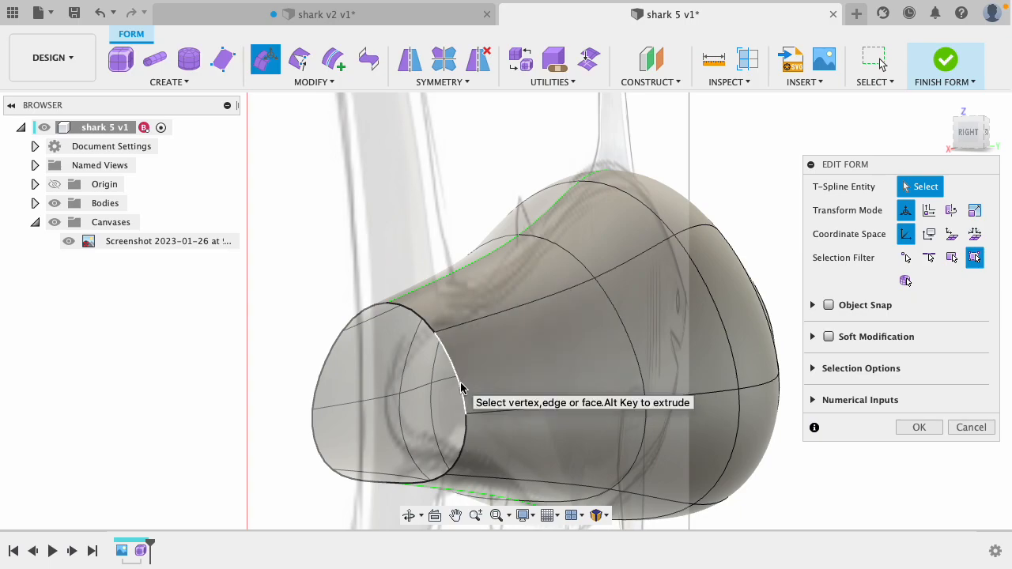
shift+click(462, 444)
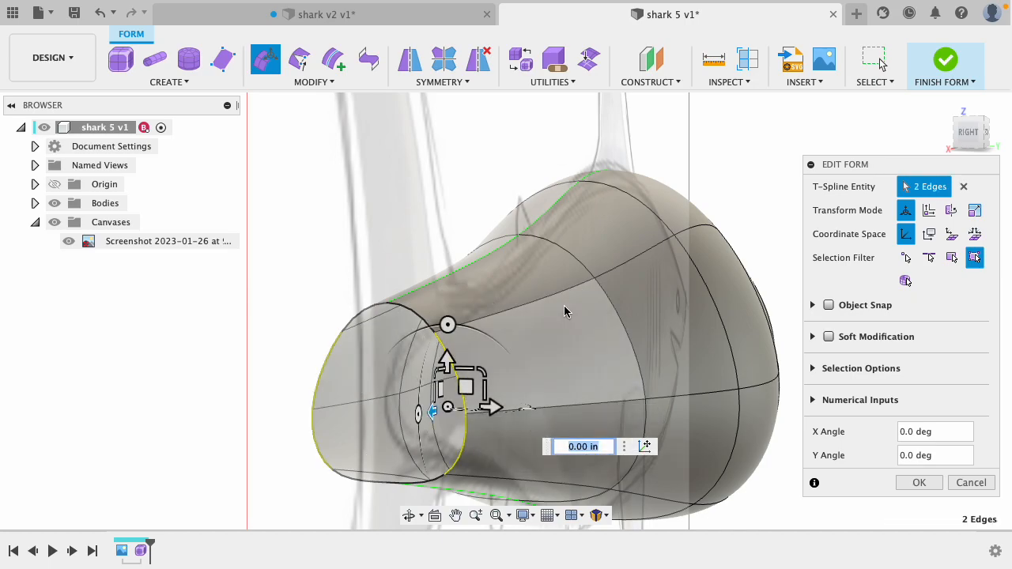
click(306, 229)
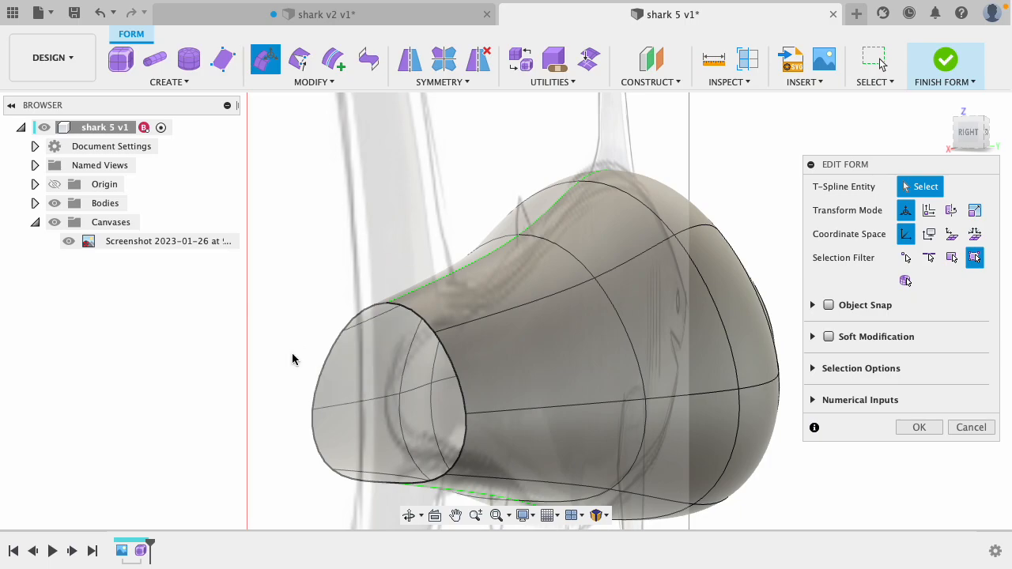
- Apply Fill Hole to the boundary edge of the open tail end in Fill Star mode
click(301, 83)
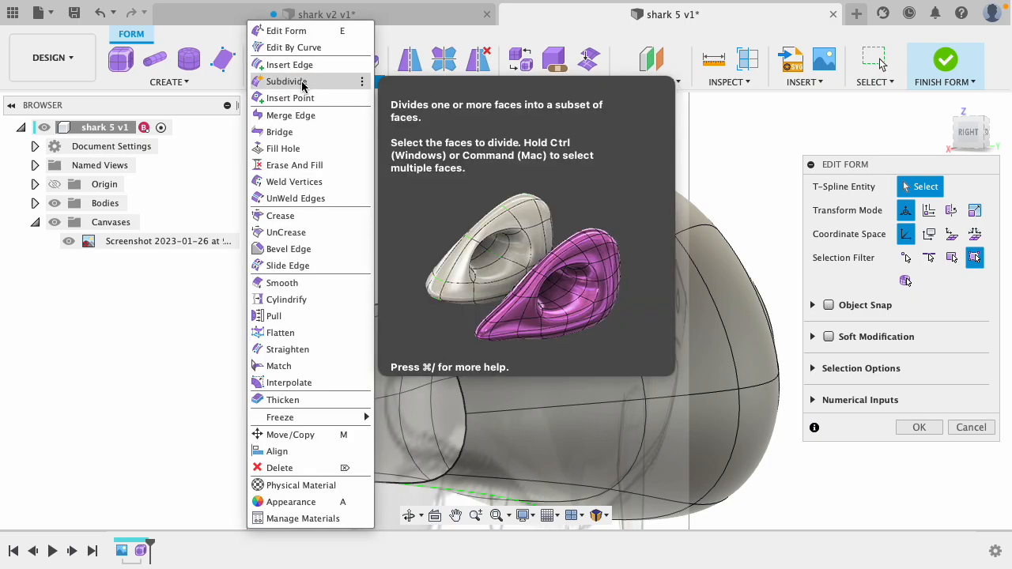
click(278, 149)
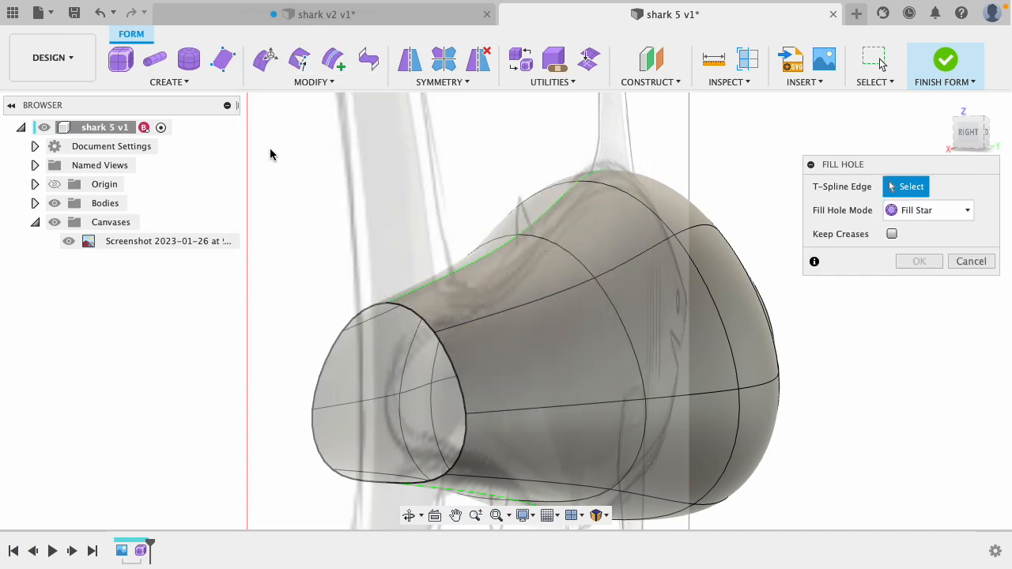
drag(845, 165, 762, 107)
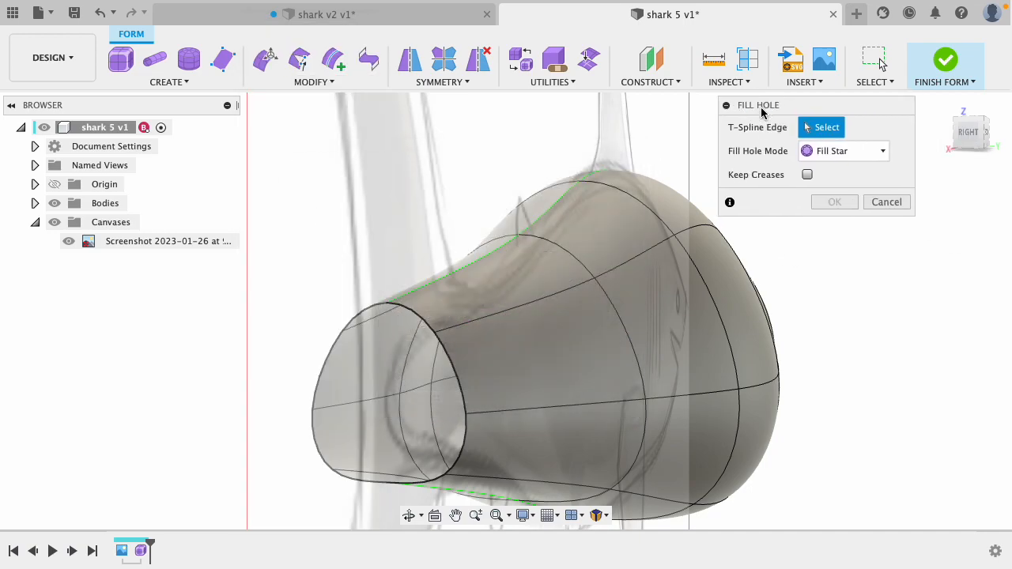
click(423, 319)
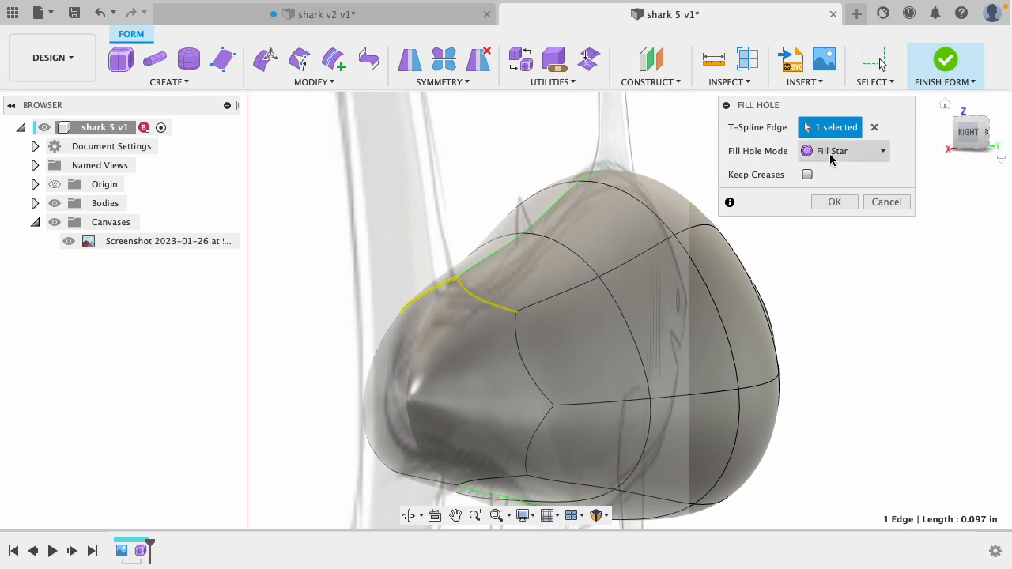
shift+middle_drag(876, 305, 903, 310)
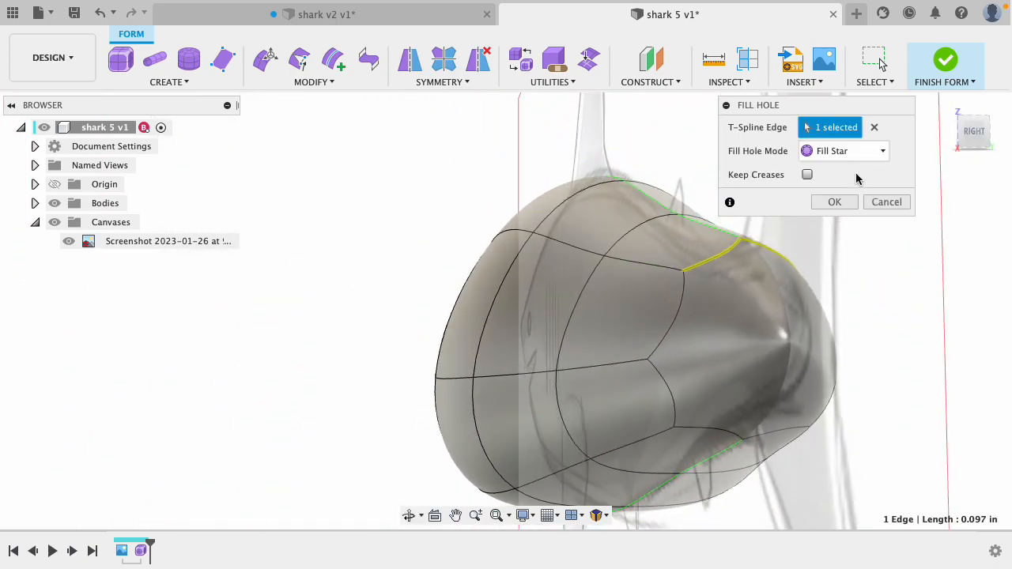
- Preview the tail fill in Reduced Star and Collapse modes and compare the resulting shapes
click(825, 154)
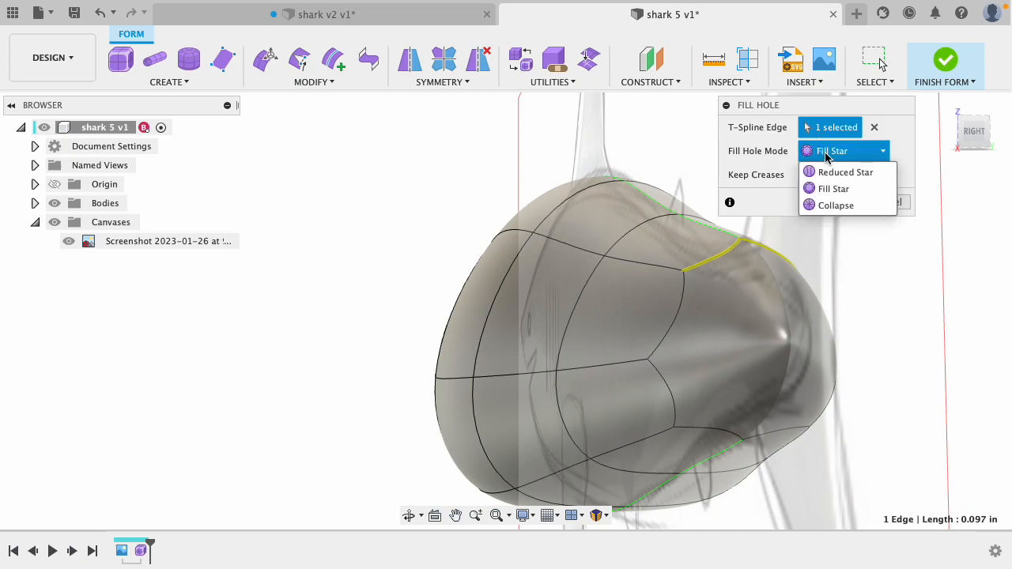
click(827, 174)
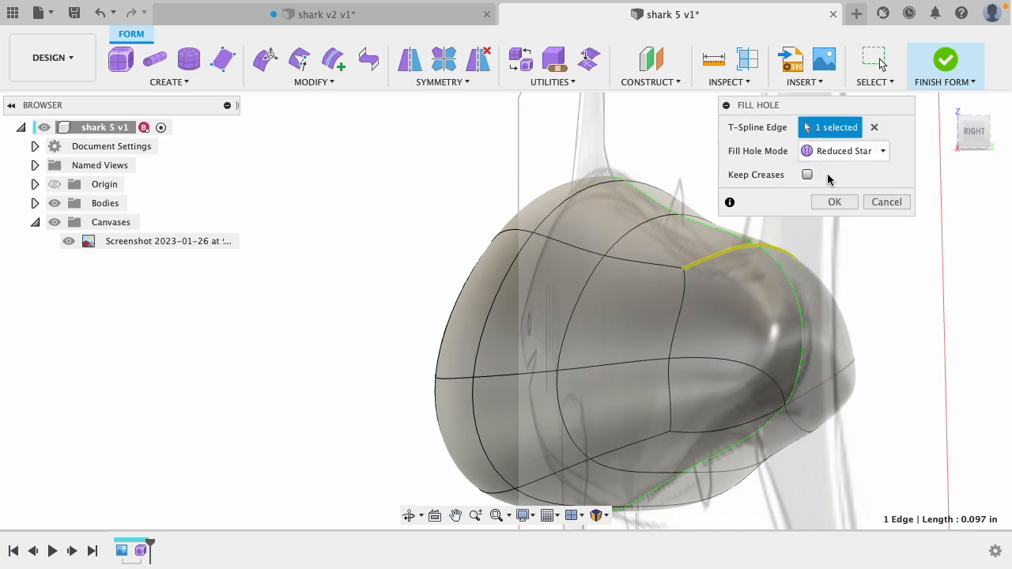
mouse_move(878, 289)
shift+middle_down()
mouse_move(836, 287)
mouse_move(842, 293)
mouse_move(842, 279)
mouse_move(841, 304)
mouse_move(870, 301)
mouse_move(864, 309)
mouse_move(862, 296)
shift+middle_up()
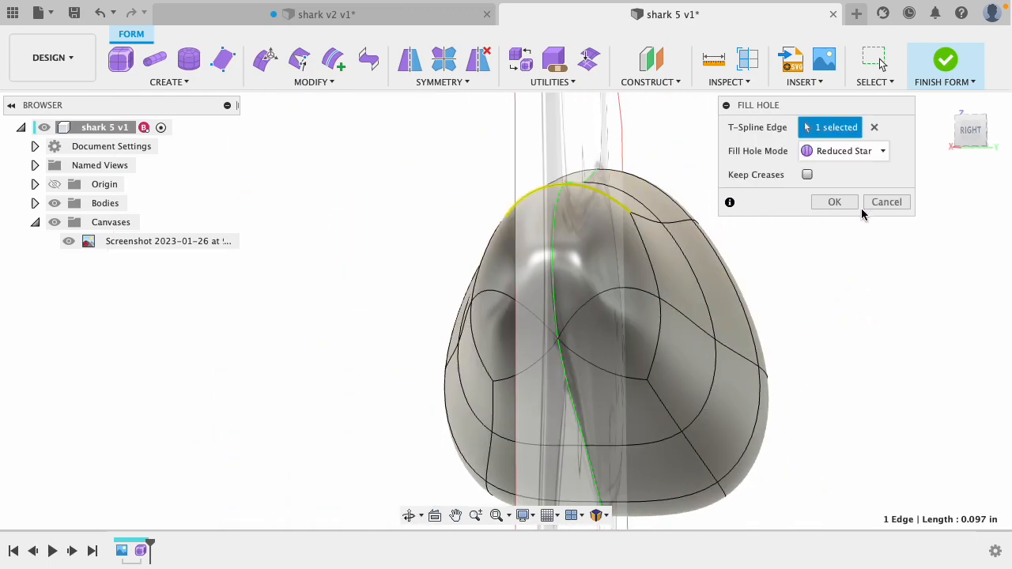
click(848, 151)
click(836, 205)
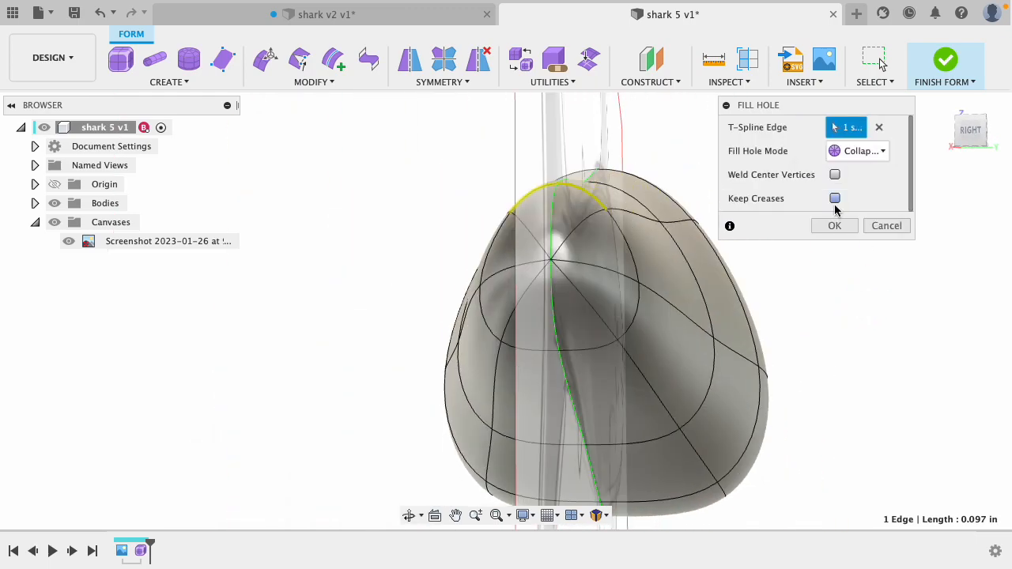
shift+middle_drag(822, 301, 850, 318)
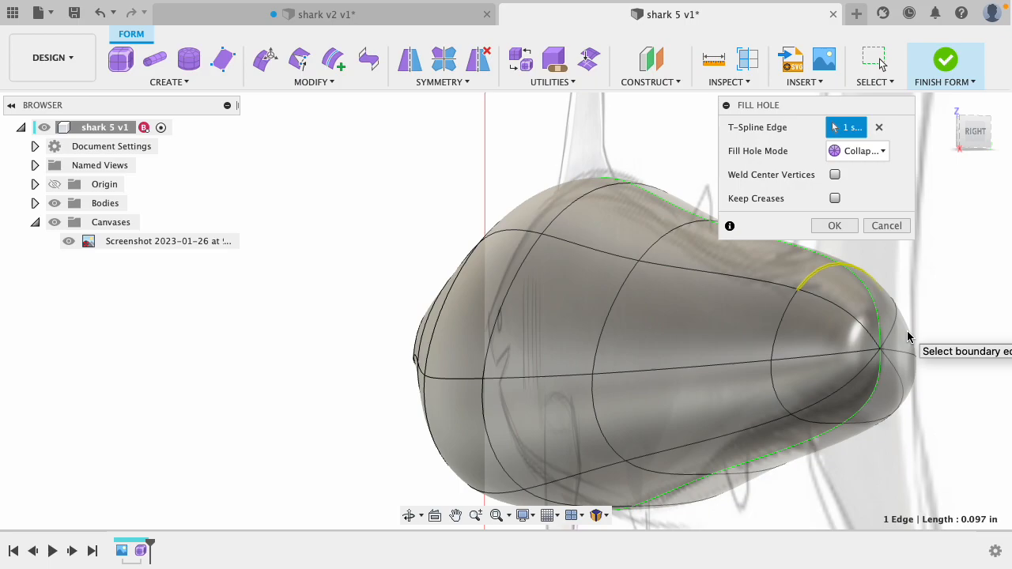
shift+middle_drag(972, 316, 949, 309)
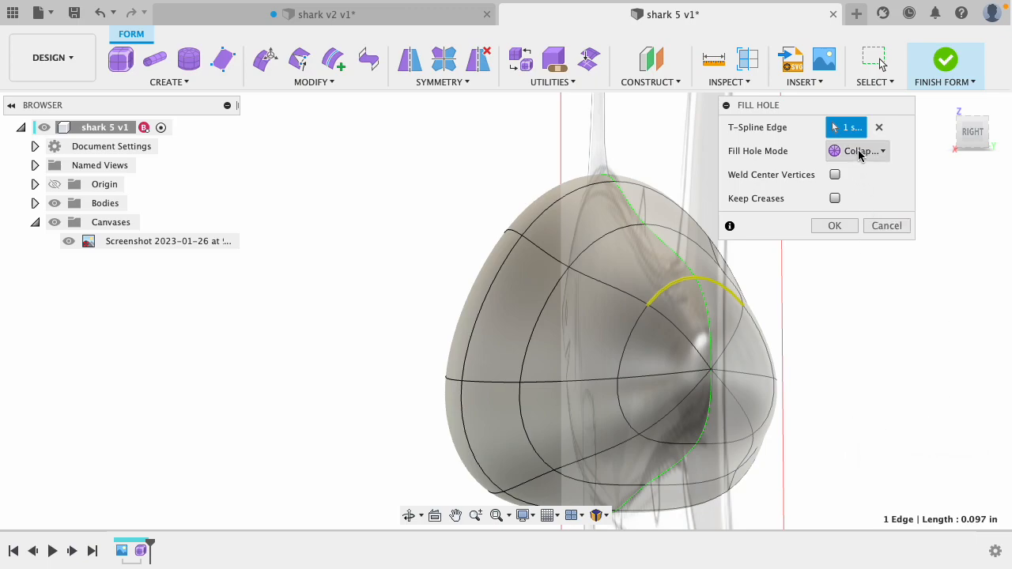
- Set the fill hole mode to Fill Star and complete the fill of the tail opening
click(857, 150)
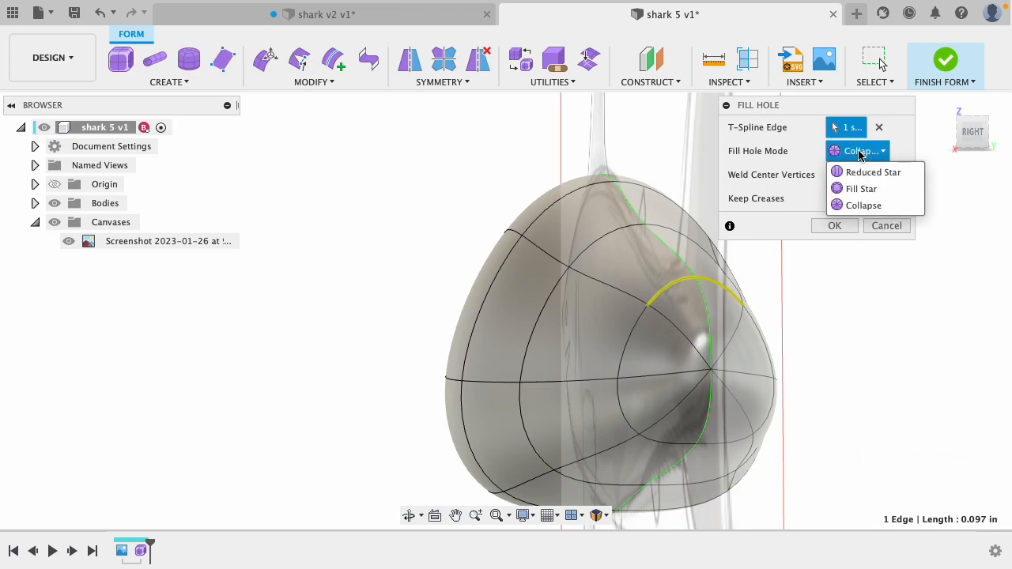
click(850, 188)
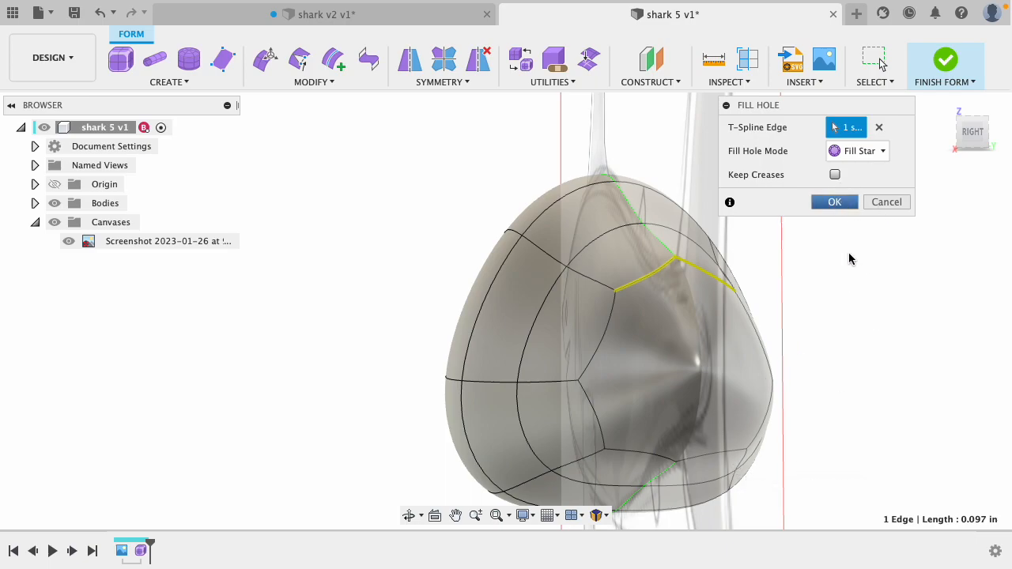
key(Return)
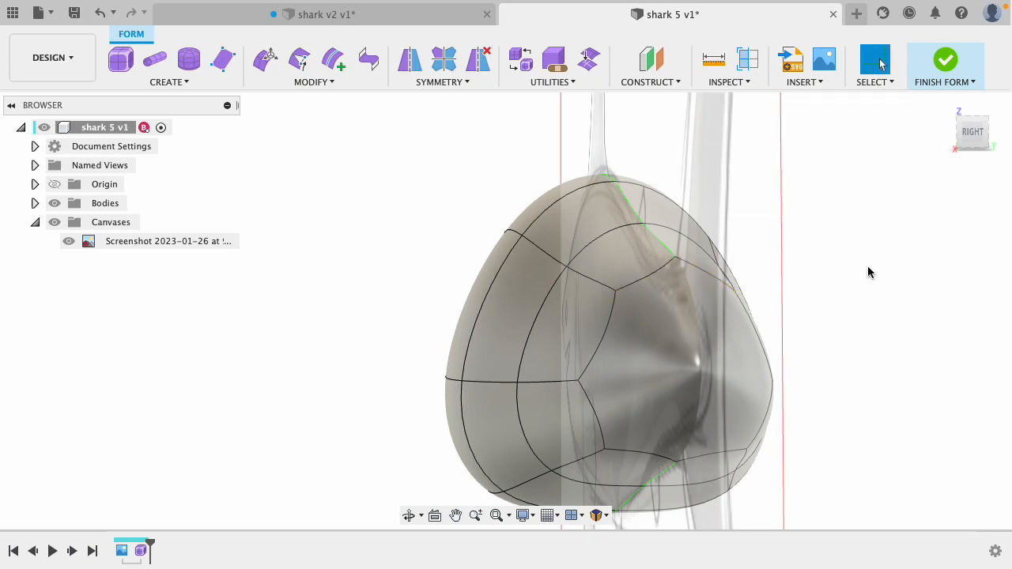
- Split the tail cap face with Insert Point, running an edge between its upper and lower mirror-line vertices
shift+middle_drag(849, 316, 806, 333)
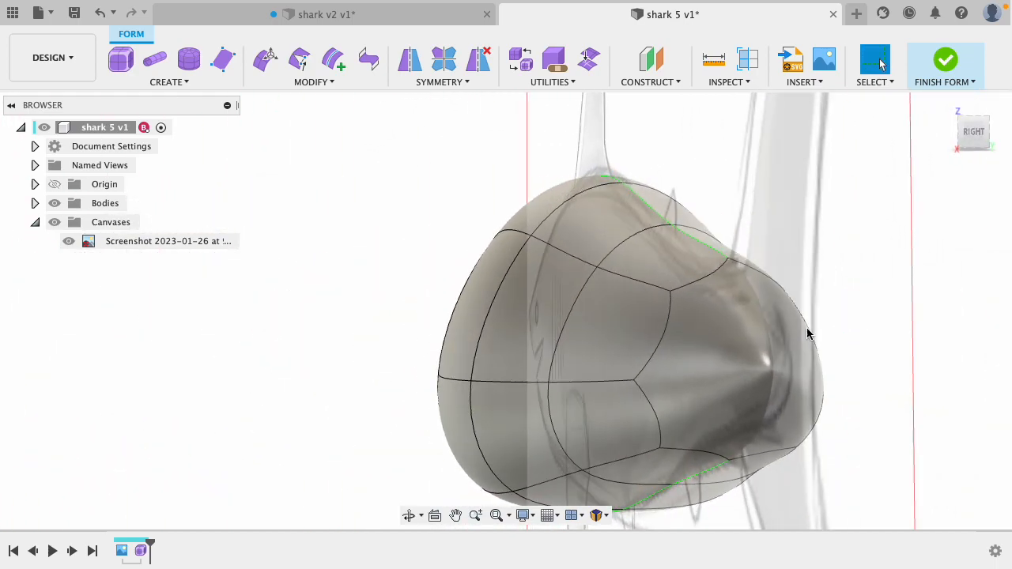
click(732, 356)
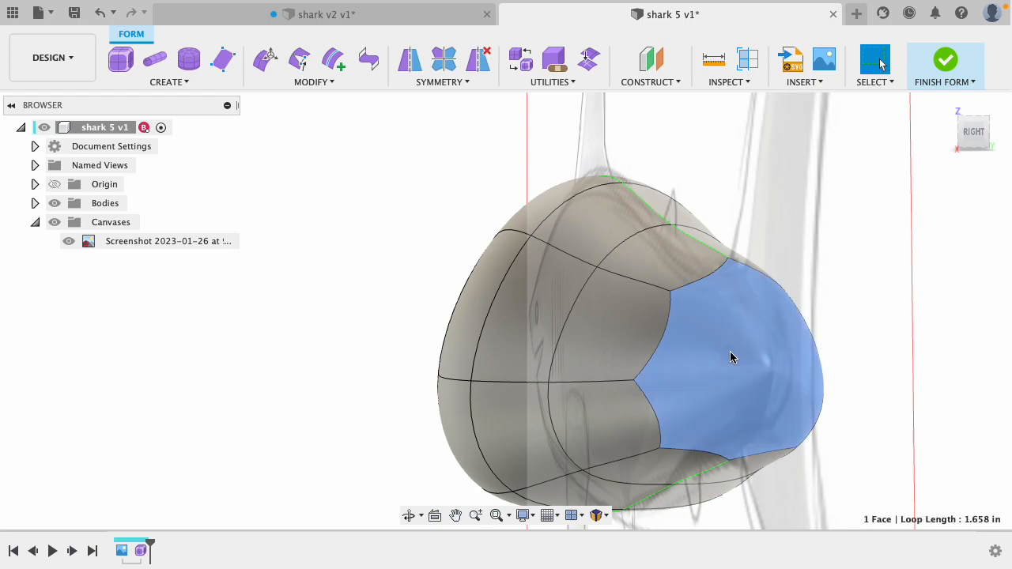
shift+middle_drag(920, 301, 912, 299)
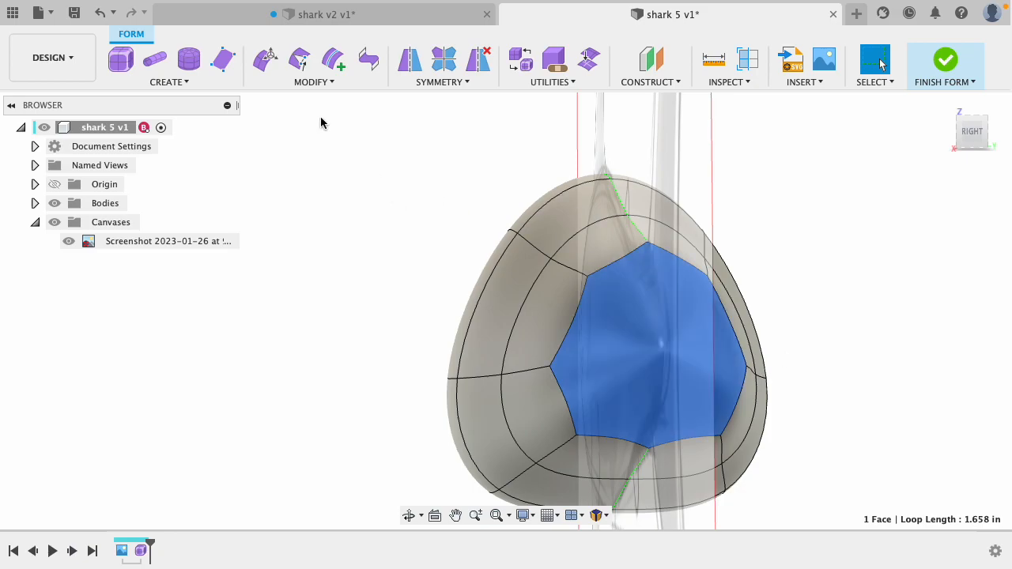
click(323, 83)
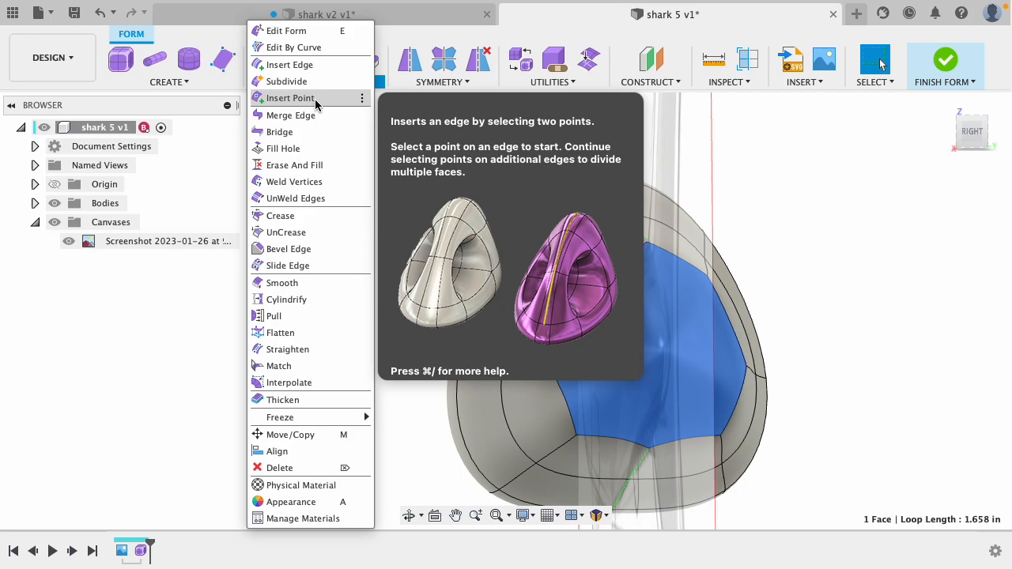
click(315, 99)
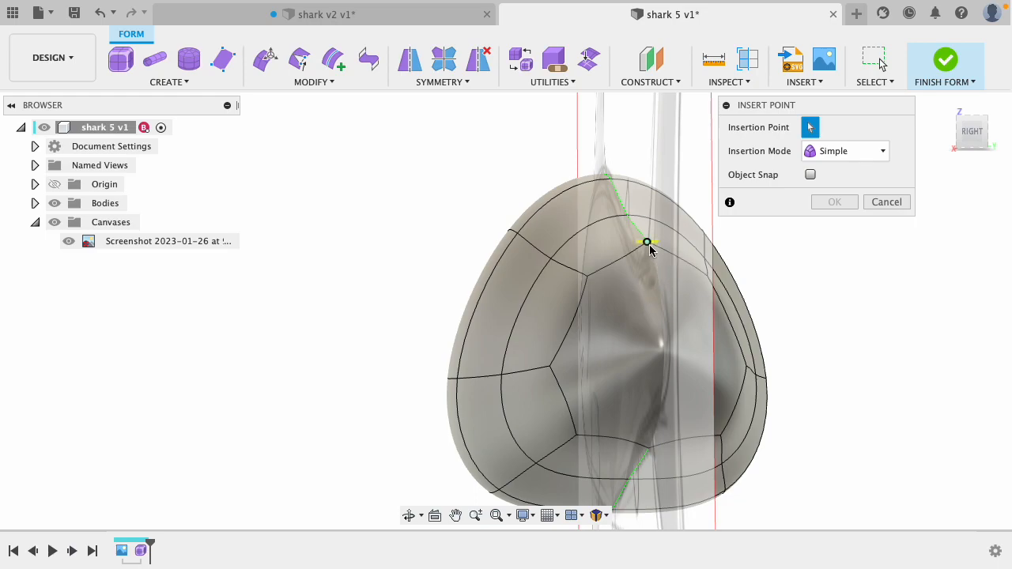
click(648, 243)
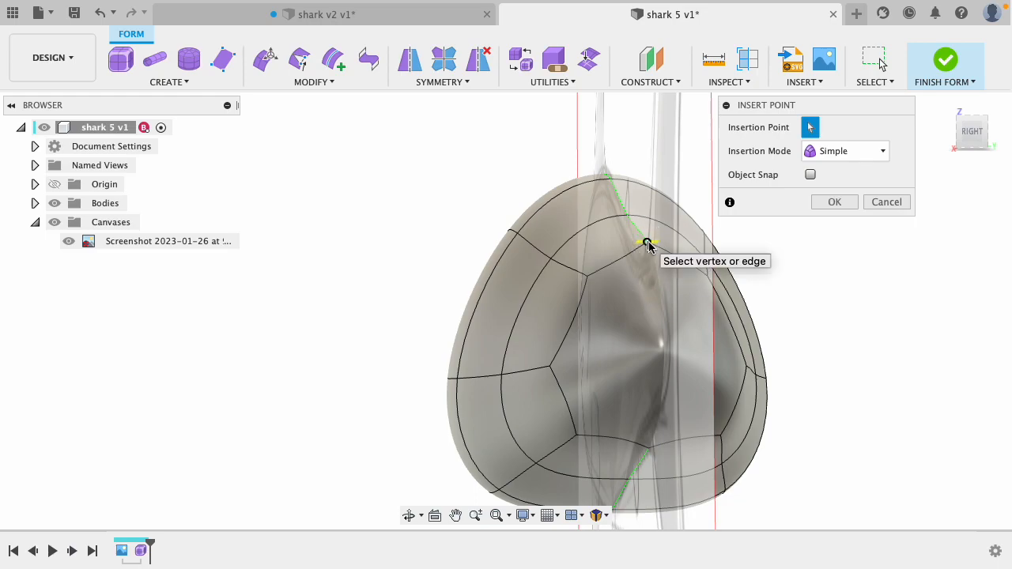
click(647, 448)
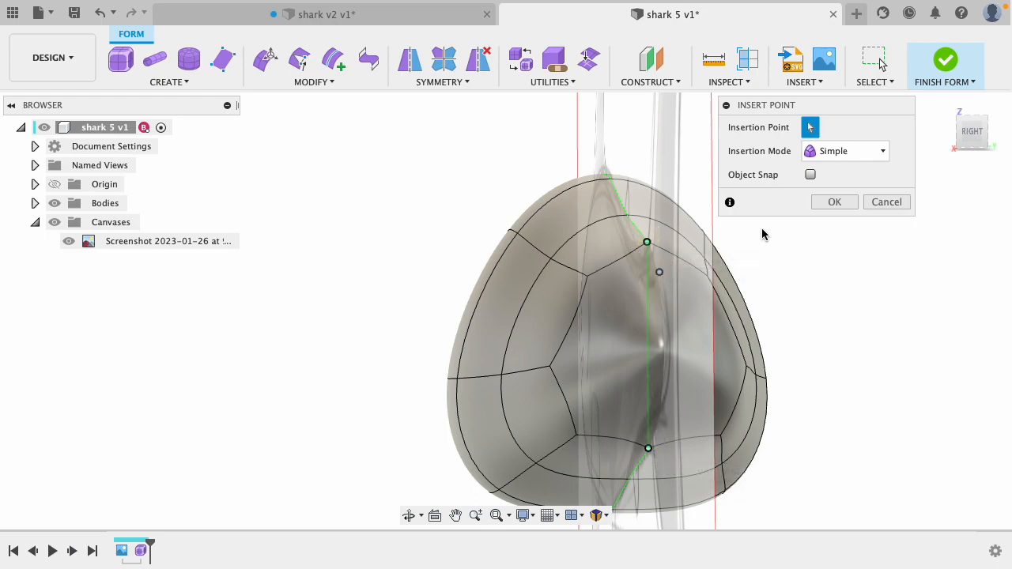
click(837, 206)
- Insert an edge across the tail cap from its middle side vertex to the midpoint of the mirror-line edge
shift+middle_drag(819, 275, 822, 275)
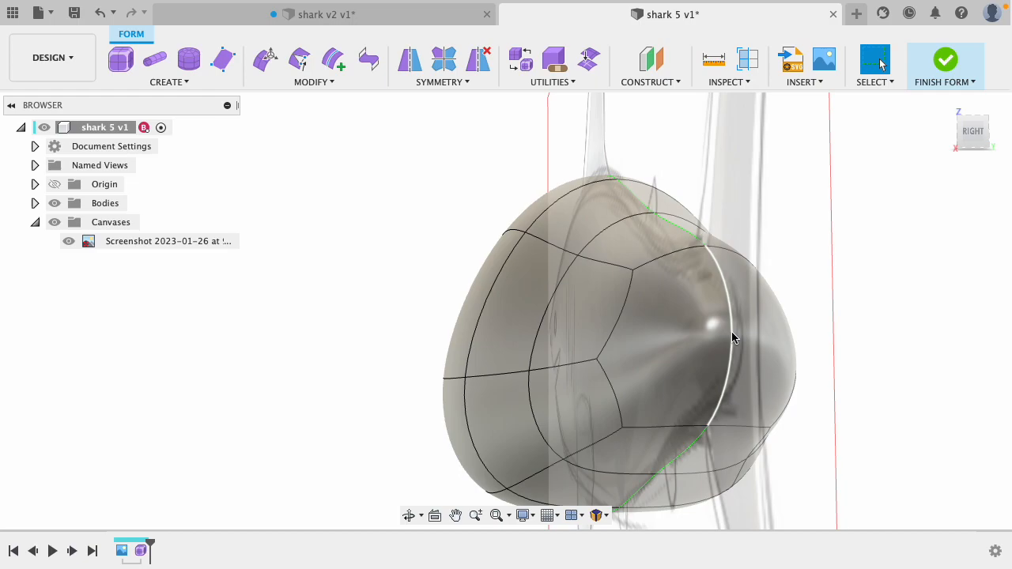
click(312, 87)
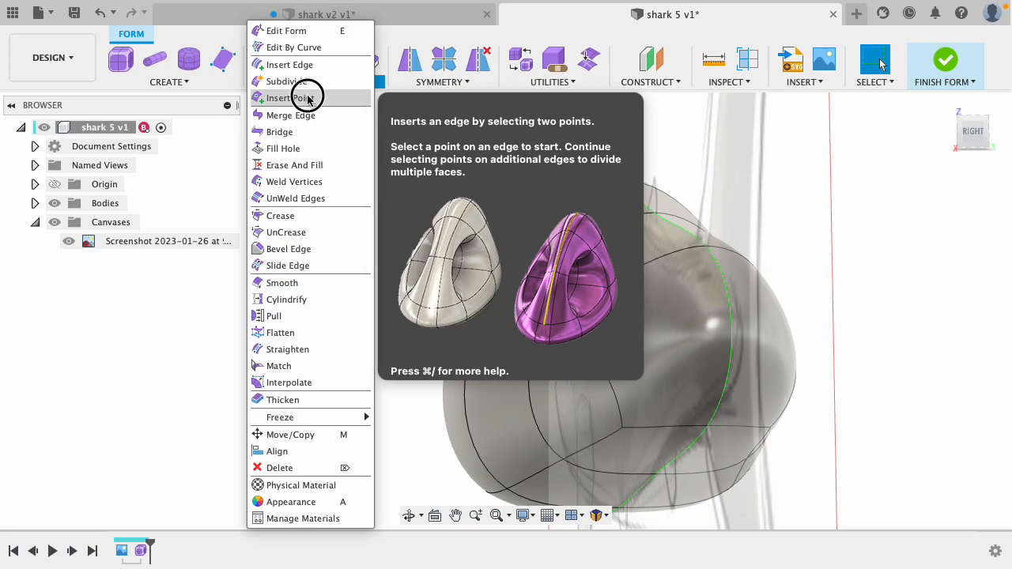
click(307, 95)
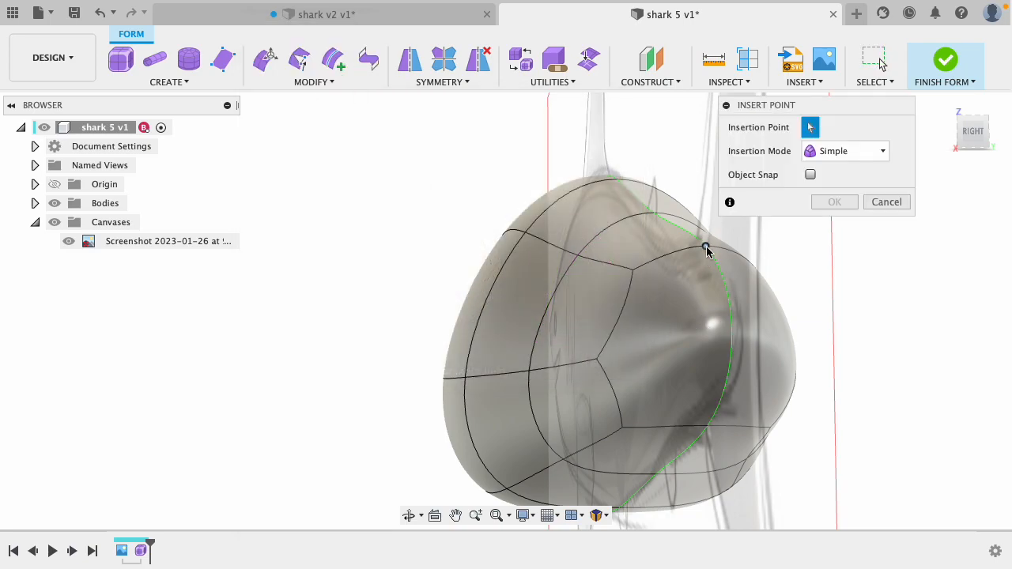
click(632, 271)
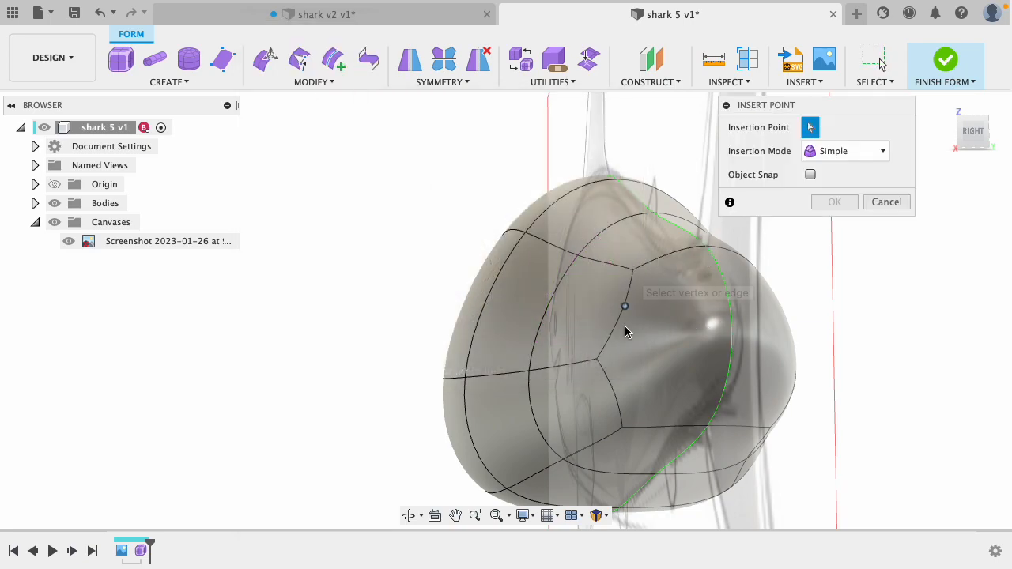
click(597, 359)
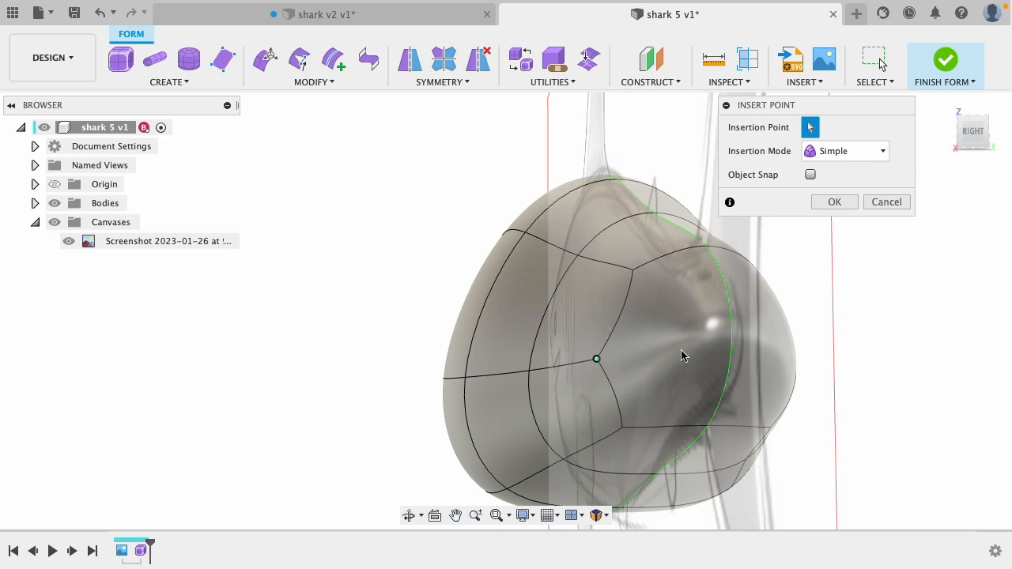
click(732, 343)
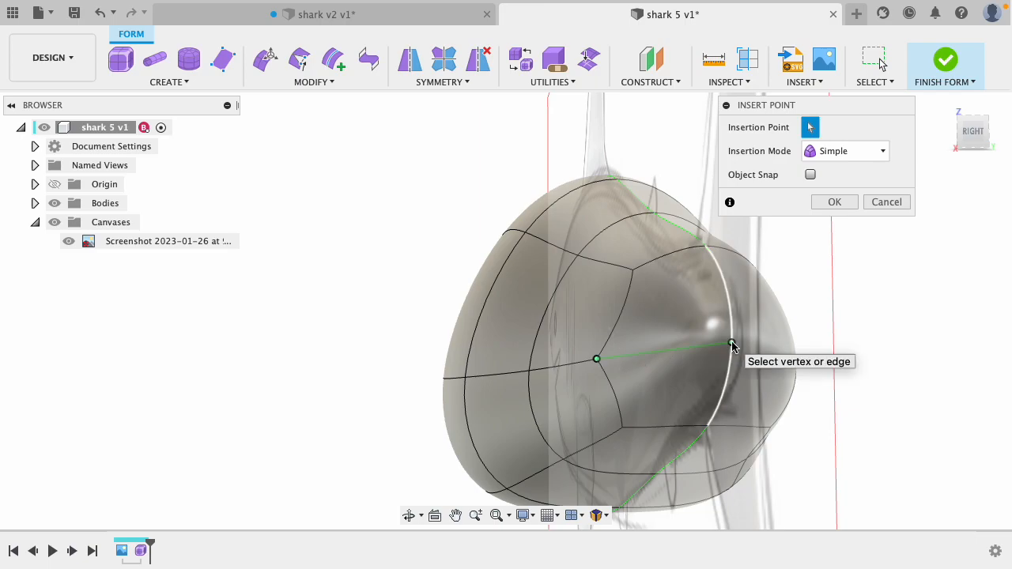
click(835, 202)
- Inspect the divided tail cap from the side and select its upper side face
mouse_move(867, 294)
shift+middle_down()
mouse_move(813, 292)
mouse_move(890, 292)
mouse_move(871, 293)
shift+middle_up()
shift+middle_drag(881, 295, 867, 323)
click(858, 328)
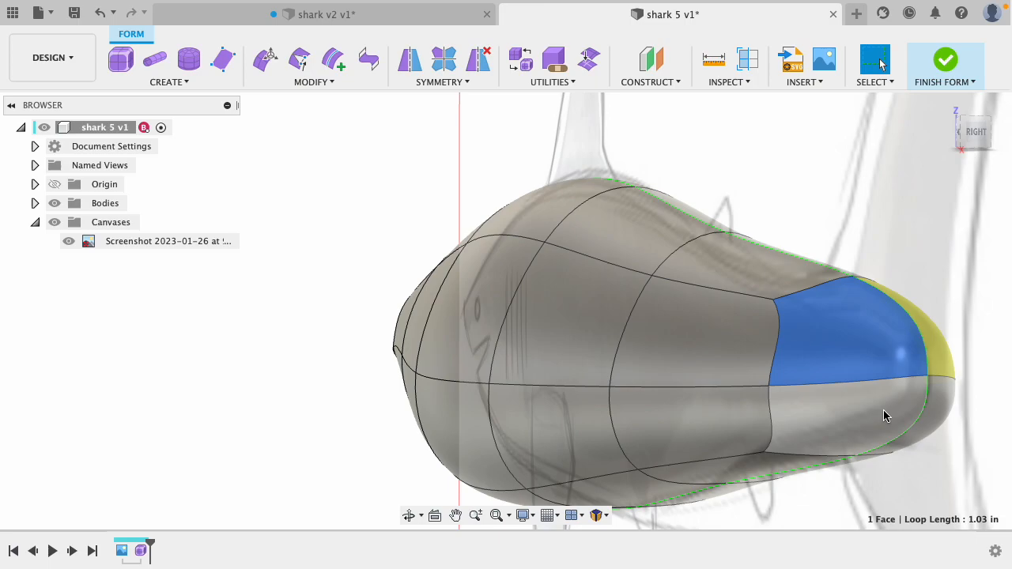
- Select the upper and lower end faces at the tail and scale them down with Edit Form to taper the tail
shift+middle_drag(757, 188, 797, 188)
scroll(799, 188, down, 3)
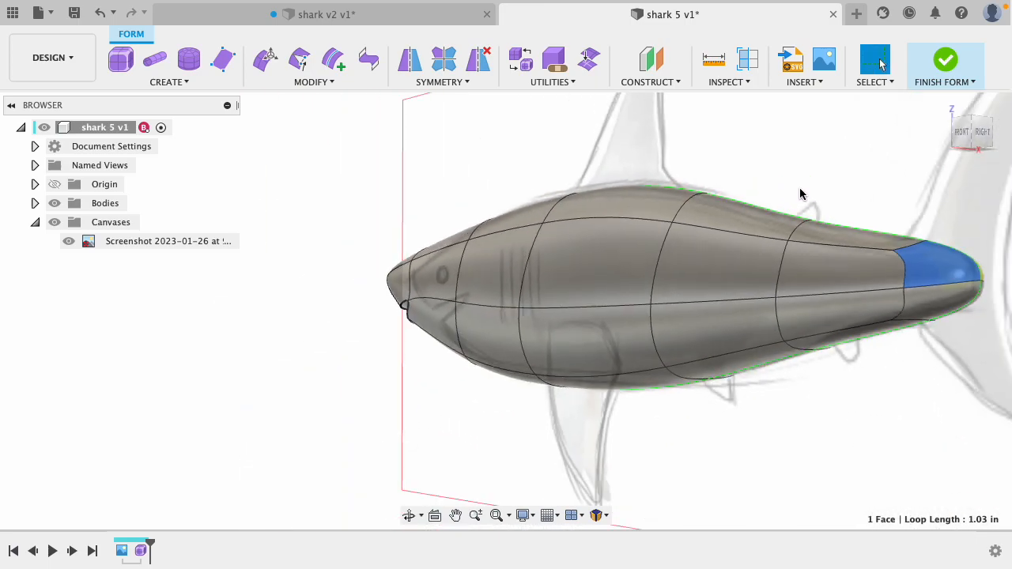
scroll(799, 193, up, 1)
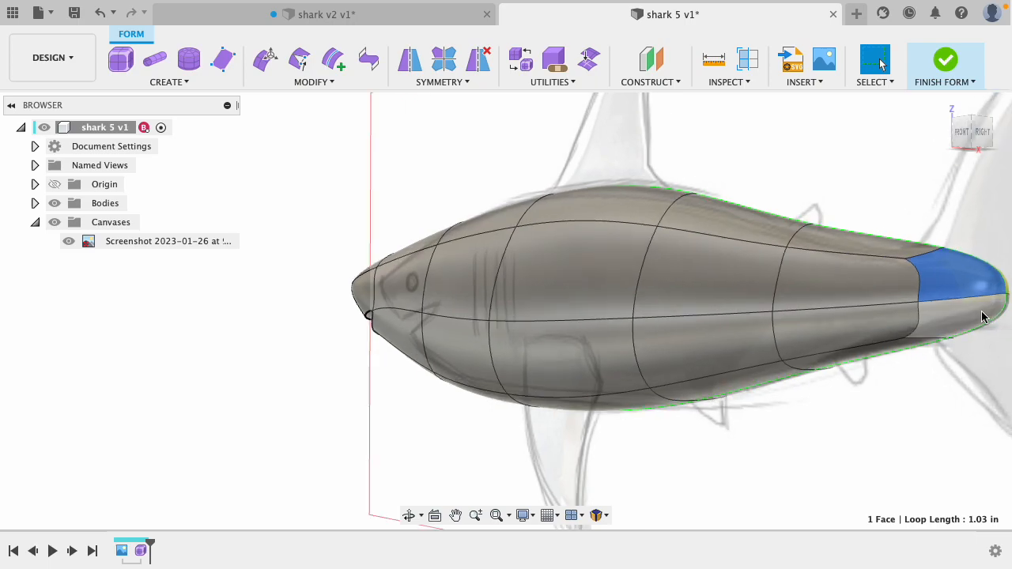
shift+click(956, 317)
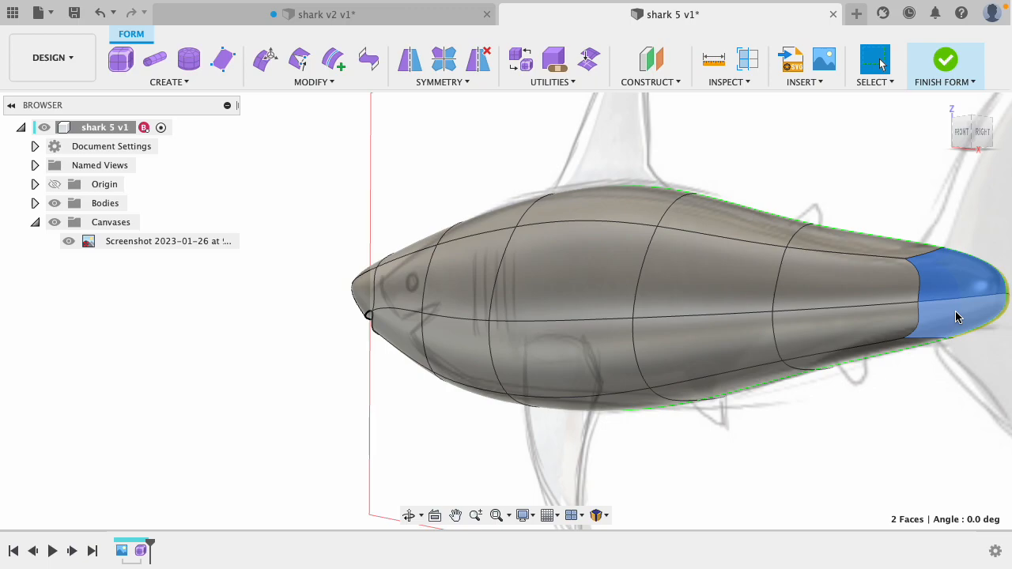
shift+middle_drag(813, 406, 863, 416)
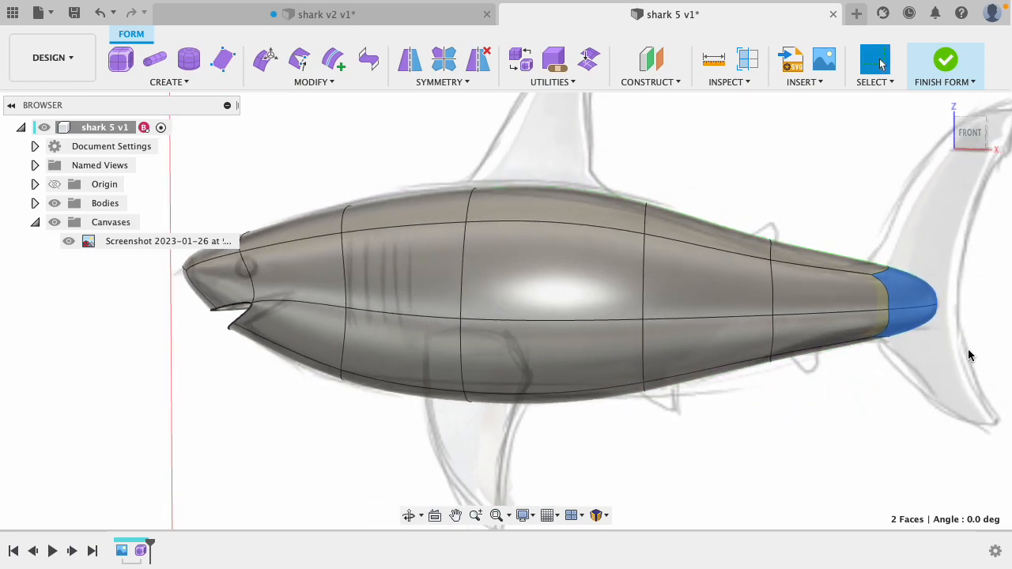
shift+middle_drag(936, 275, 827, 273)
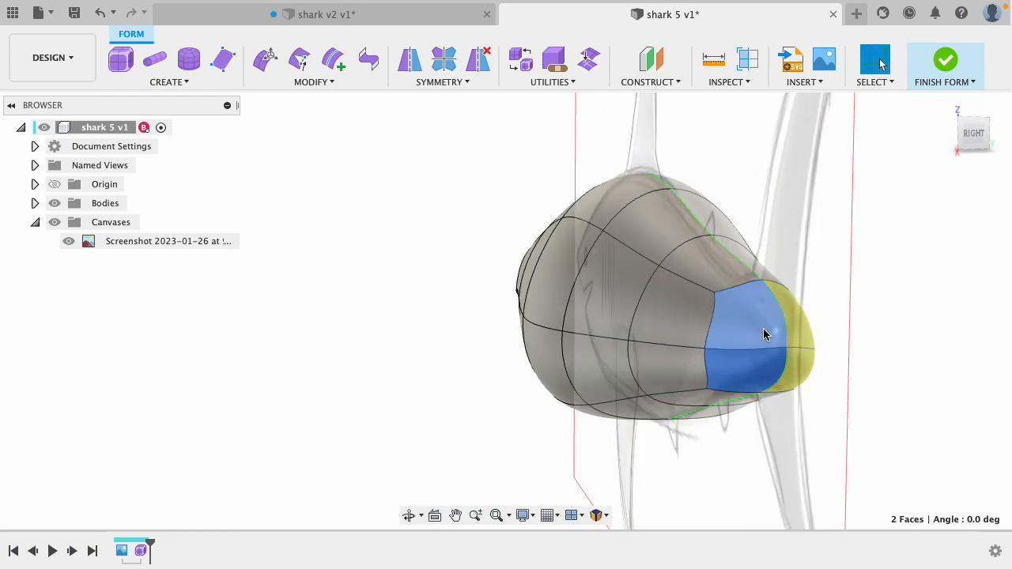
click(265, 59)
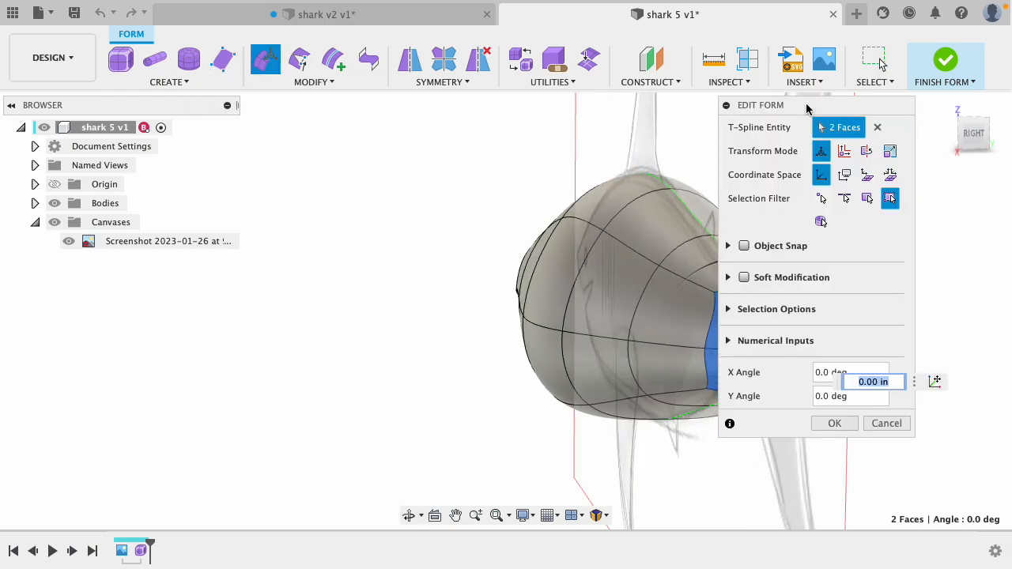
drag(806, 103, 257, 131)
drag(737, 341, 764, 309)
shift+middle_drag(872, 314, 944, 307)
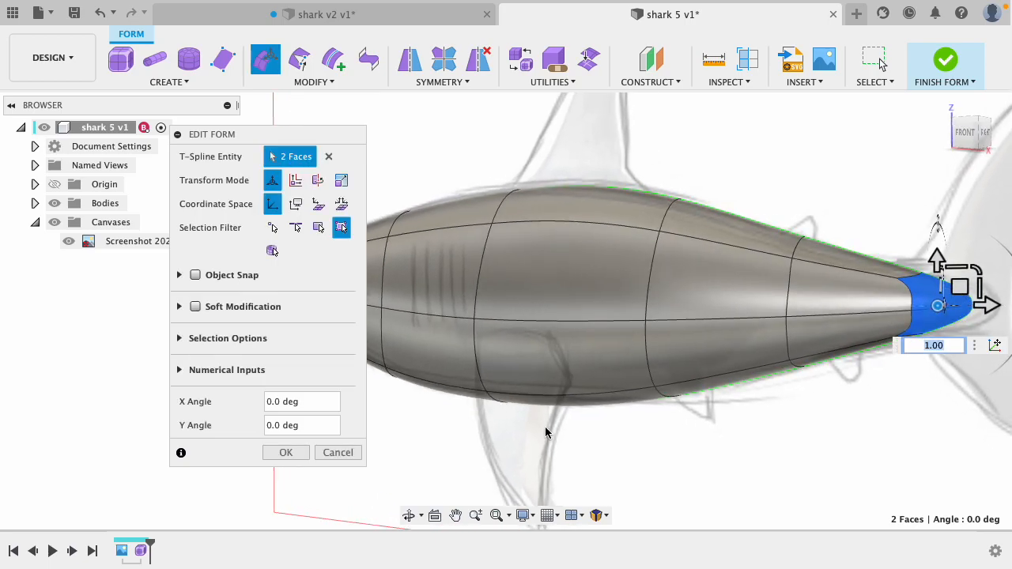
click(288, 452)
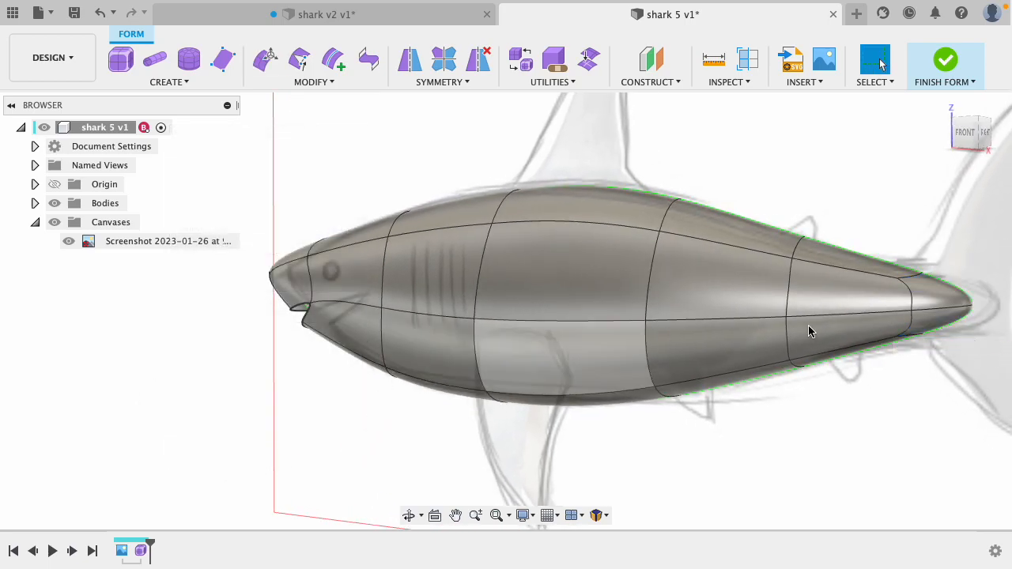
- Scale the whole shark body in the front view to about 0.941 vertically and shrink its length slightly to fit the sketch
click(965, 131)
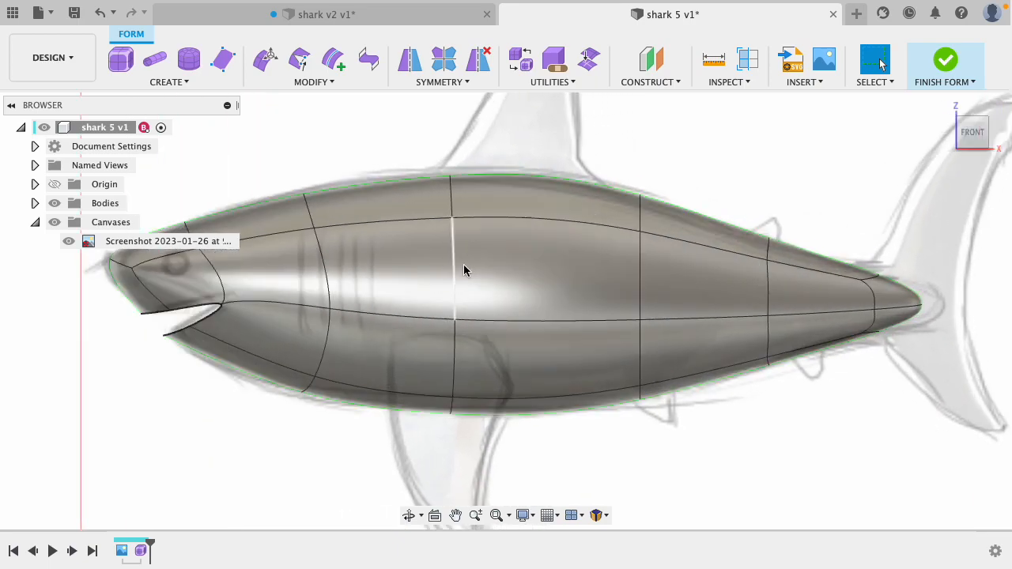
click(496, 282)
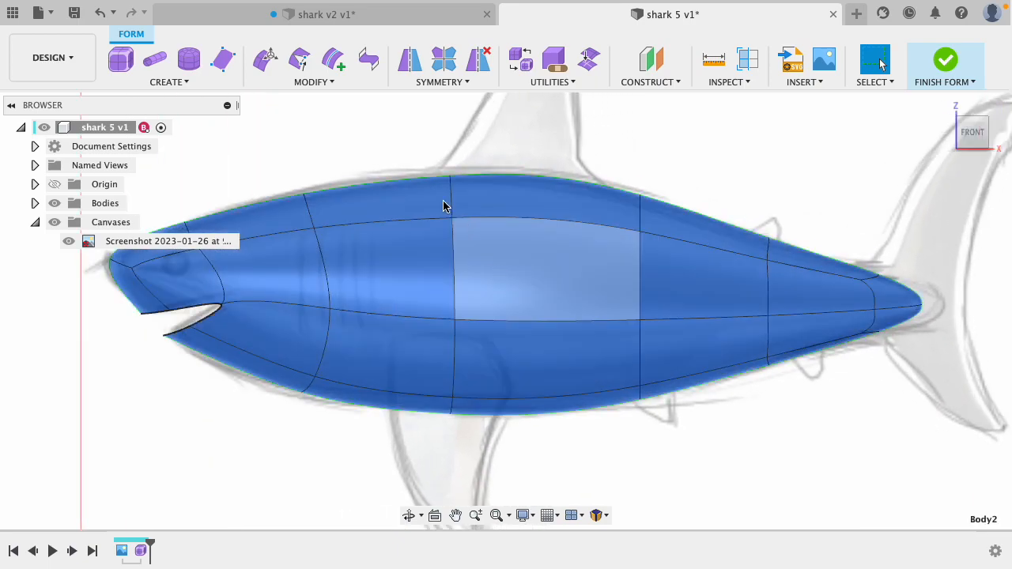
click(264, 71)
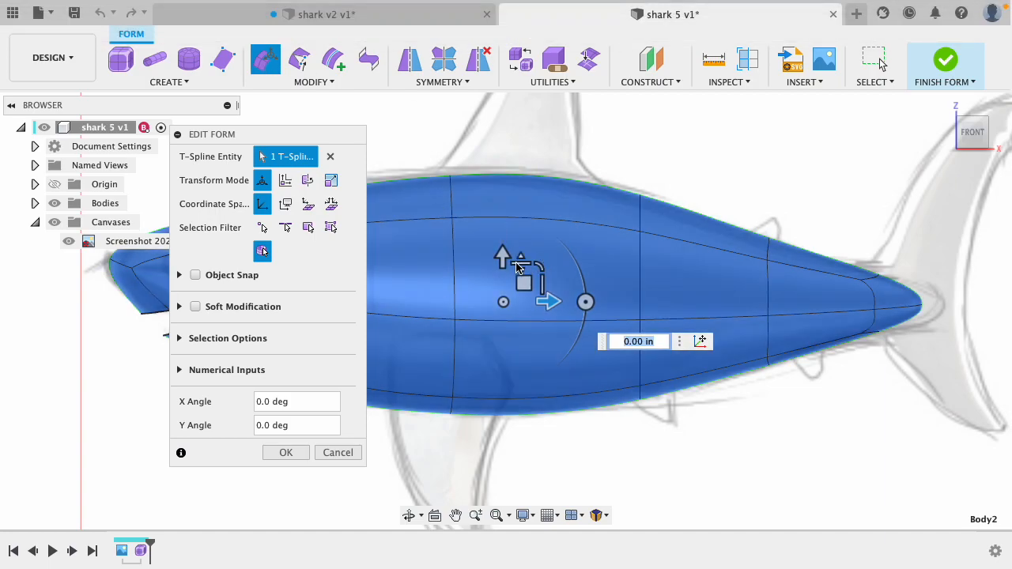
drag(520, 265, 521, 269)
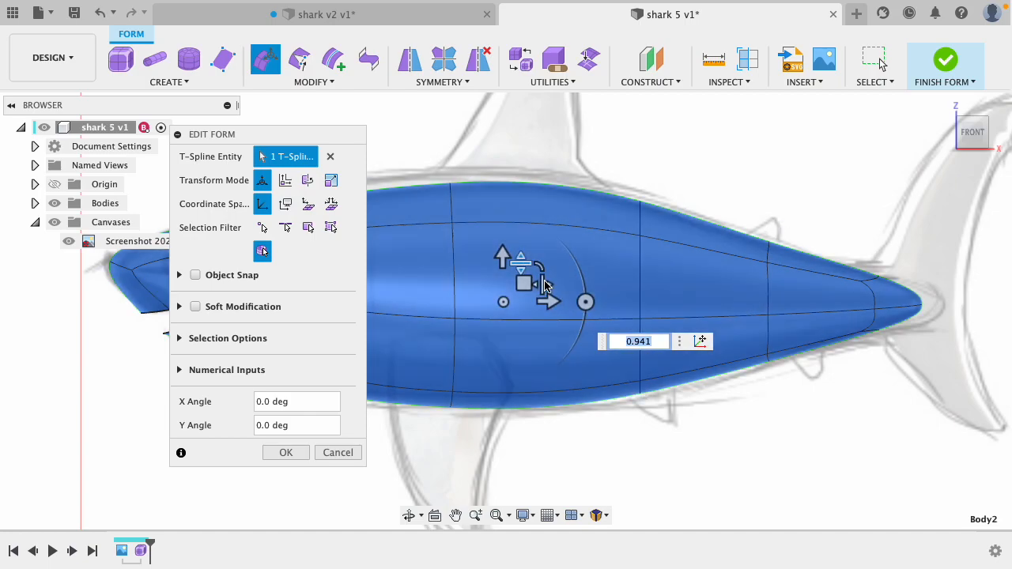
drag(544, 284, 516, 282)
click(517, 283)
click(815, 170)
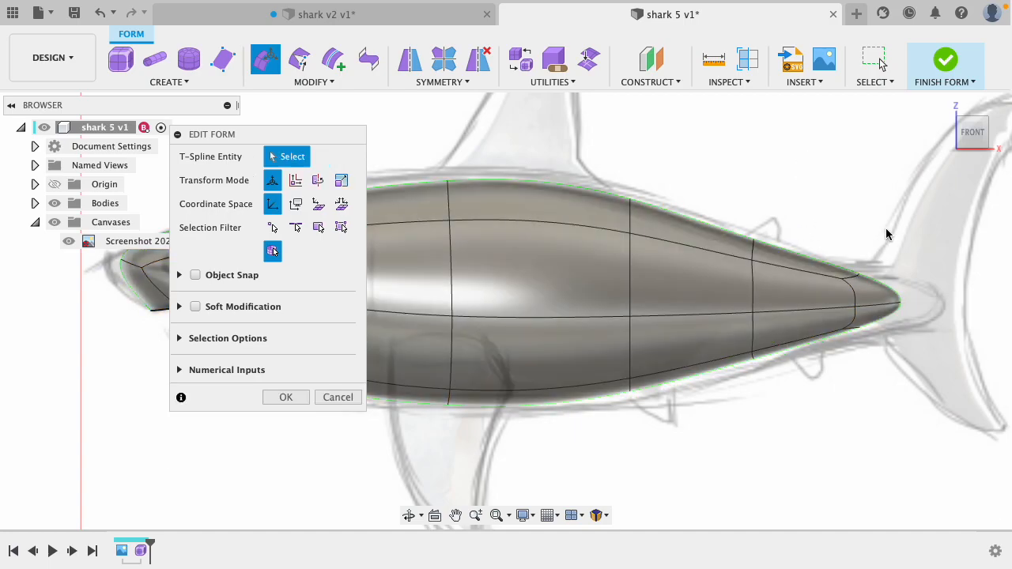
click(285, 397)
- Move the two tail-end faces about 0.099 in along the body axis toward the tail fin
shift+middle_drag(740, 174, 779, 255)
click(878, 337)
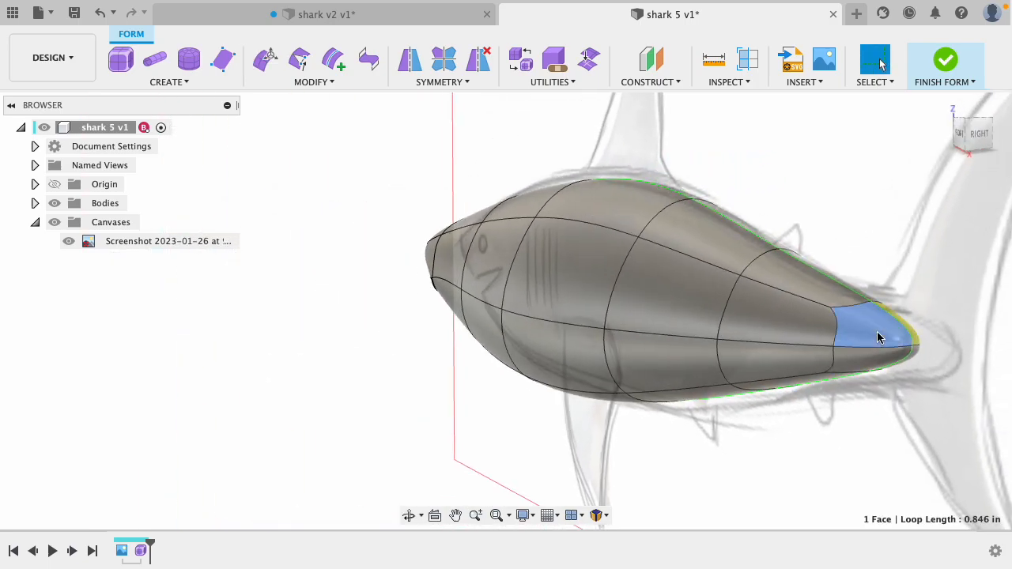
shift+click(874, 362)
click(269, 61)
shift+middle_drag(848, 205, 886, 204)
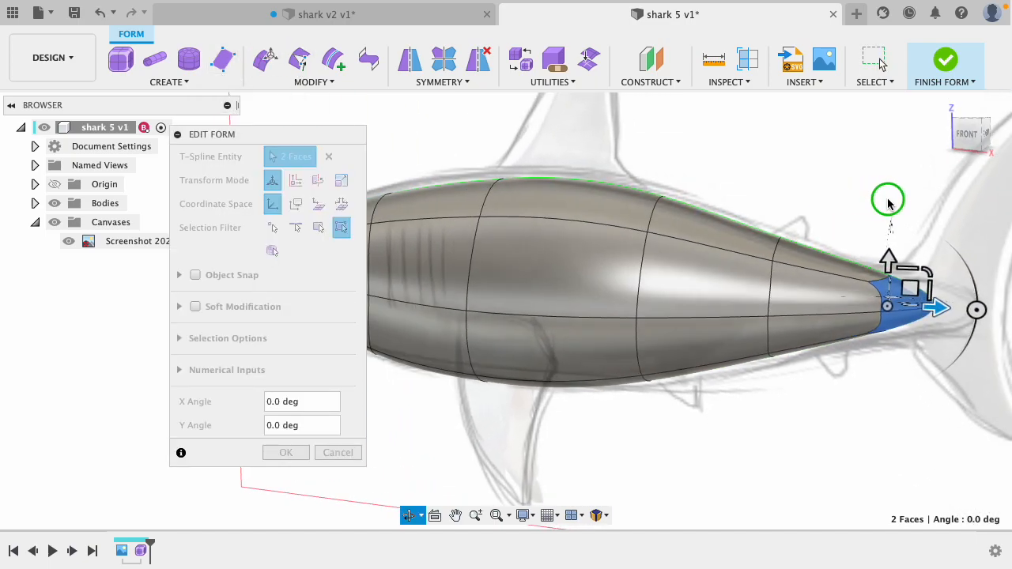
drag(949, 313, 965, 310)
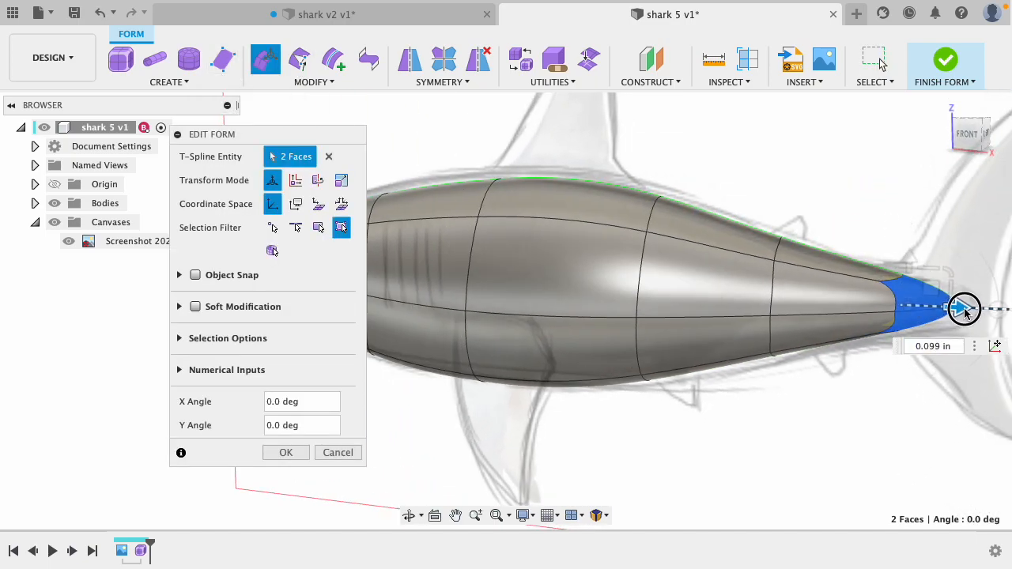
key(Delete)
mouse_move(700, 158)
shift+middle_down()
mouse_move(713, 162)
mouse_move(699, 155)
shift+middle_up()
scroll(501, 227, down, 5)
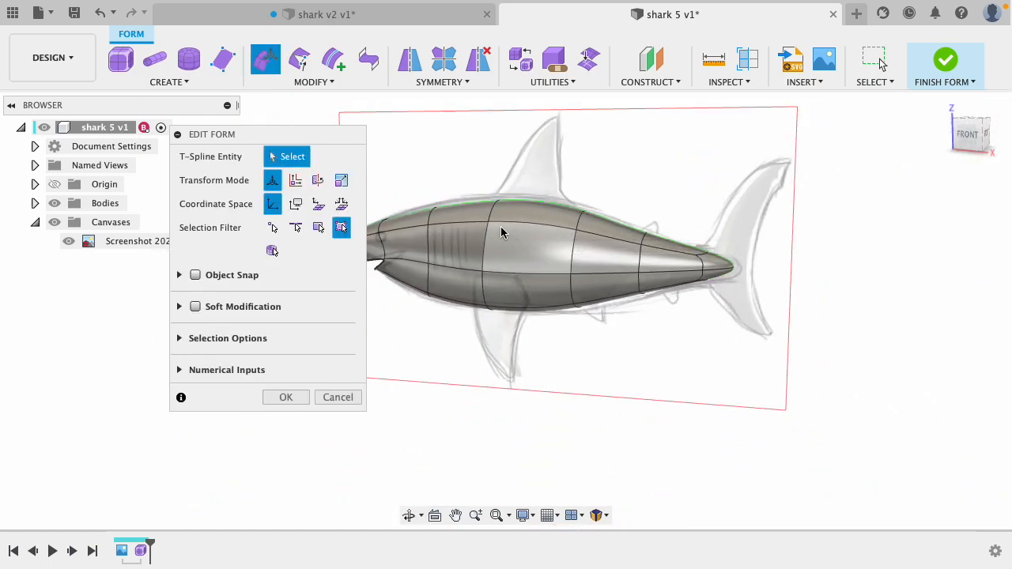
- Raise the top edge above the gills about 0.013 in and shift the bottom edge of that loop forward toward the mouth
scroll(397, 225, up, 6)
shift+middle_drag(355, 470, 403, 393)
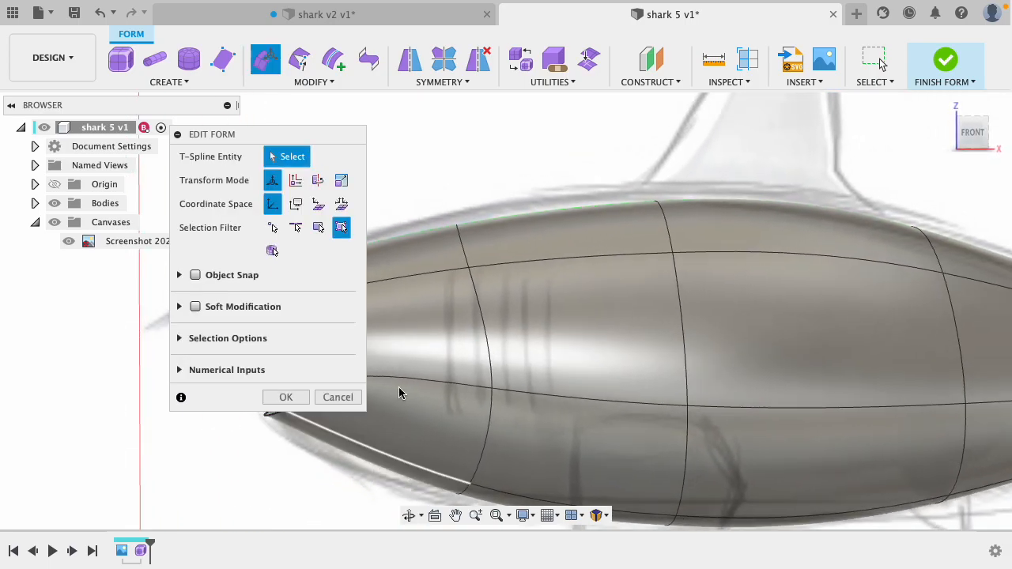
click(463, 237)
drag(463, 202, 464, 192)
drag(248, 140, 754, 139)
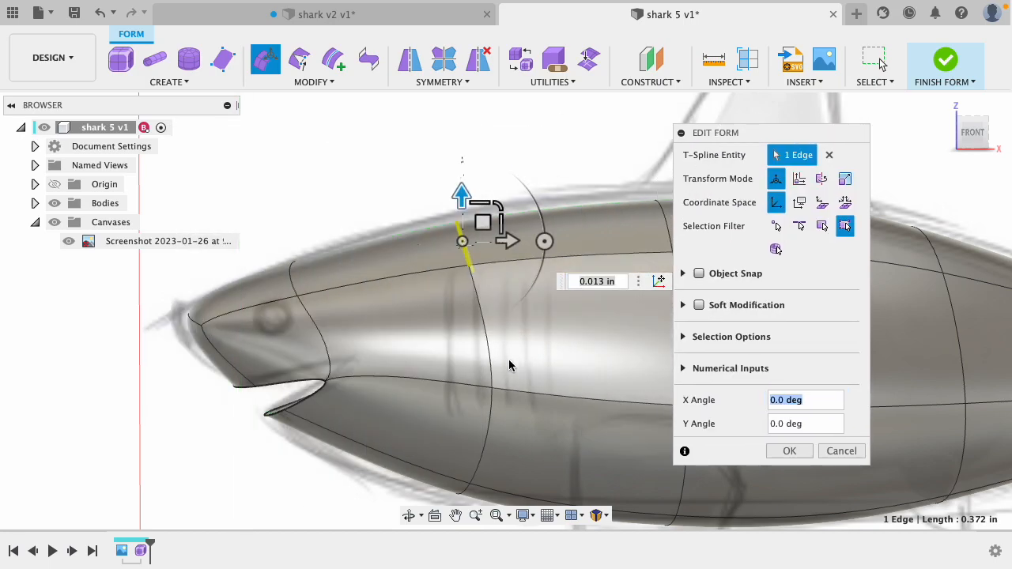
shift+click(474, 471)
drag(491, 436, 440, 441)
click(178, 316)
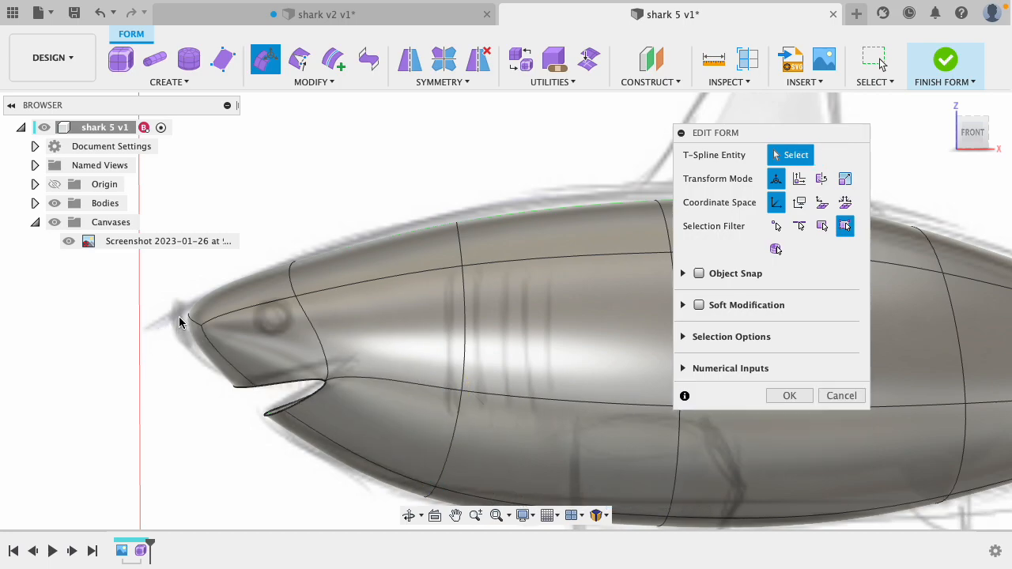
- Move the snout-tip edge about 0.03 in forward and 0.013 in down toward the sketched nose
click(191, 322)
drag(217, 297, 208, 300)
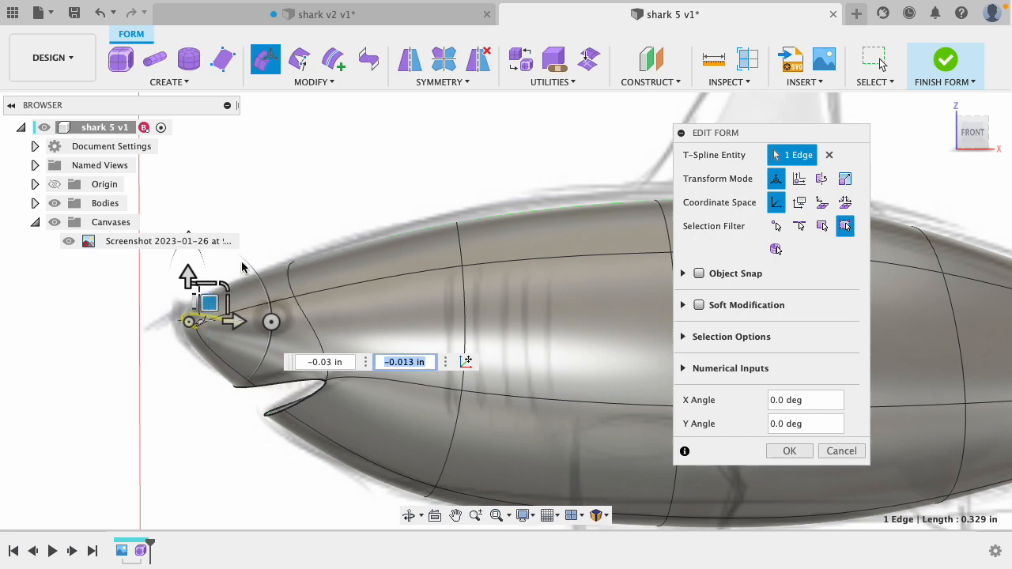
click(265, 203)
- Select the two snout faces and the lower jaw face and move them about 0.032 in back toward the body
click(231, 307)
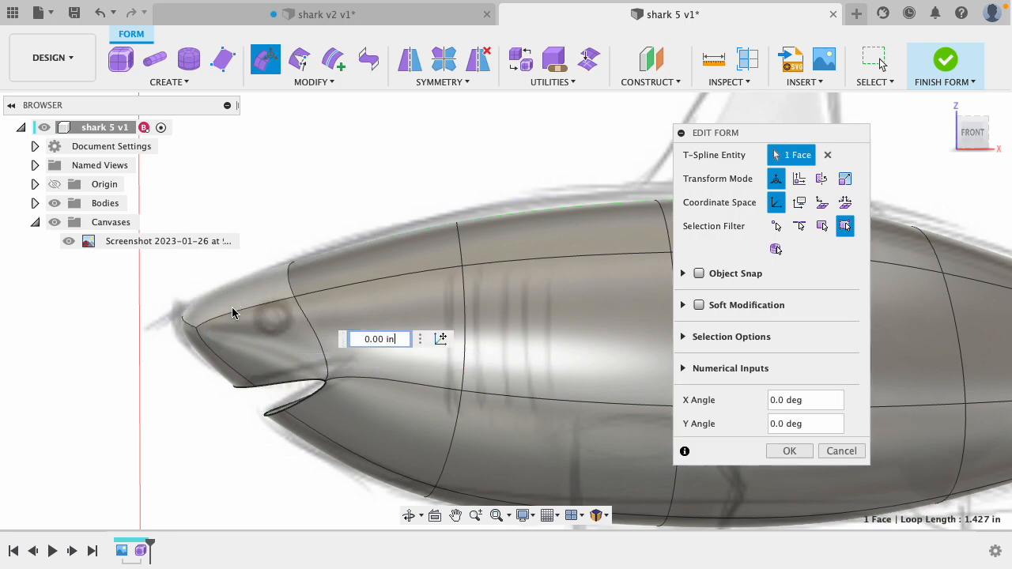
shift+click(201, 352)
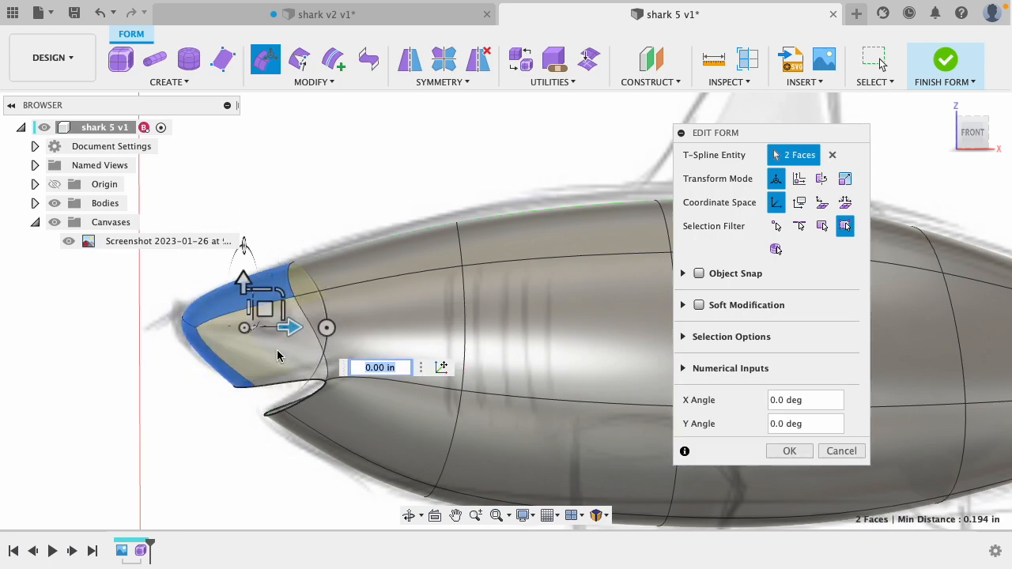
shift+click(292, 426)
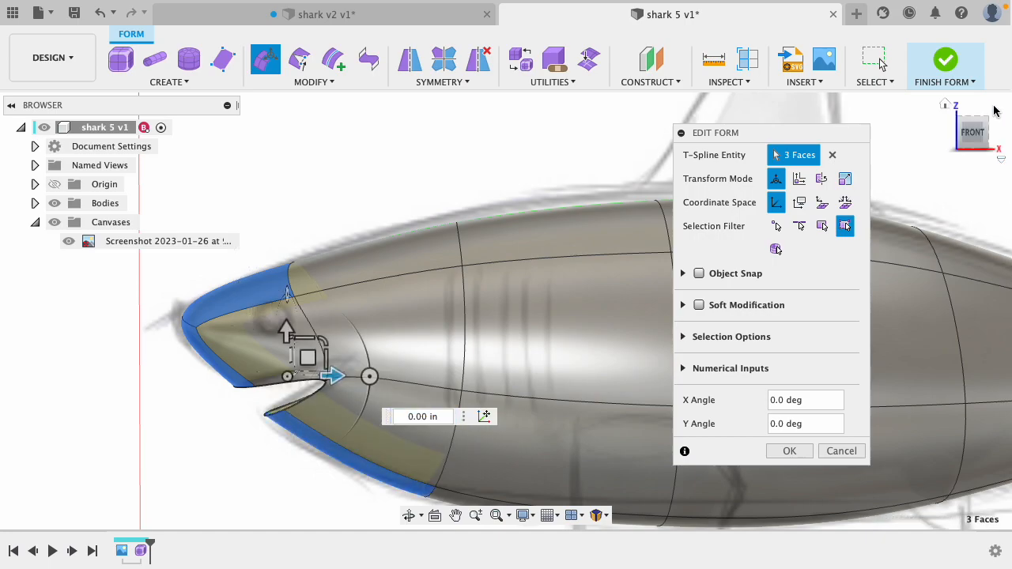
click(973, 131)
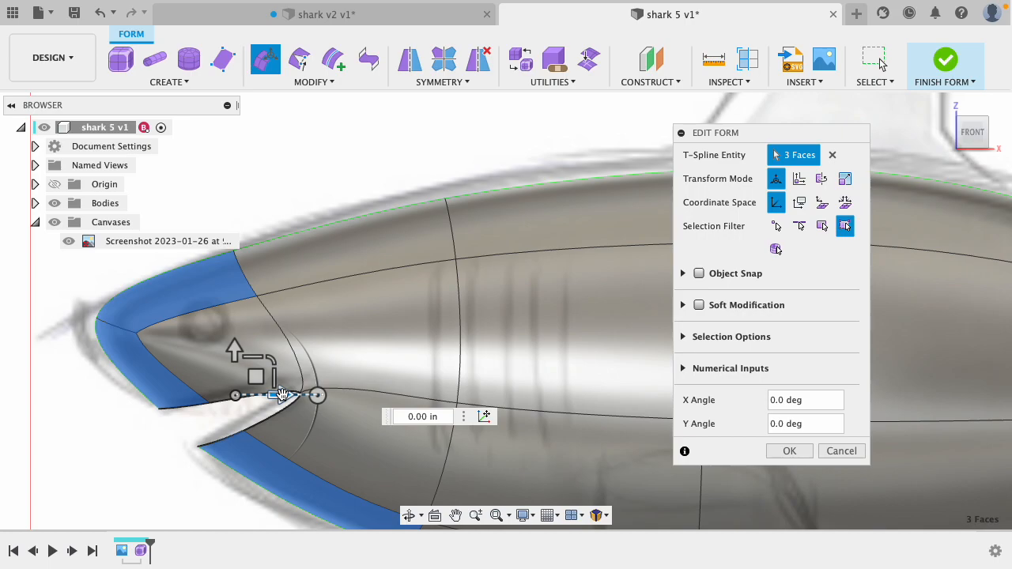
drag(281, 394, 296, 396)
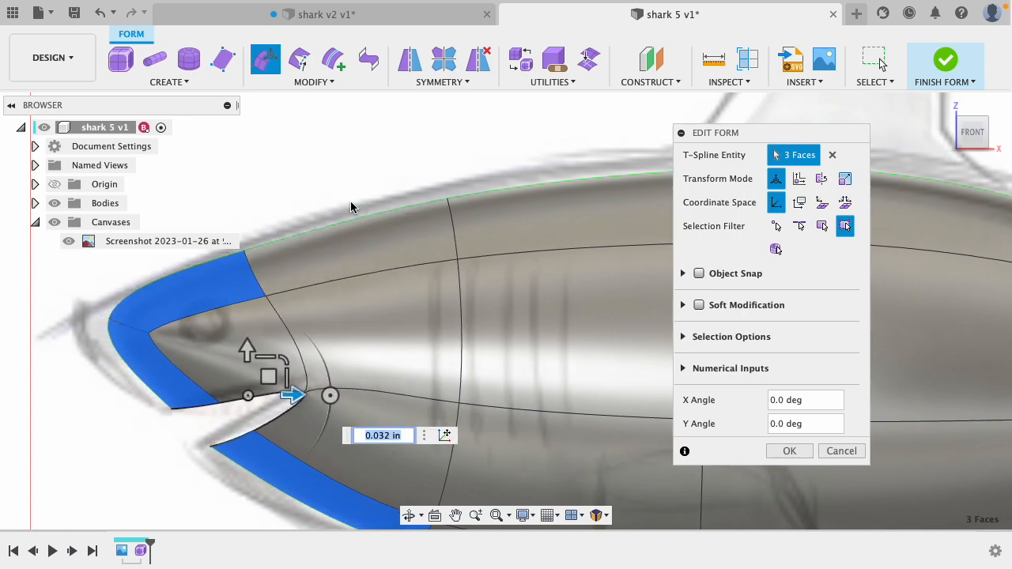
key(Escape)
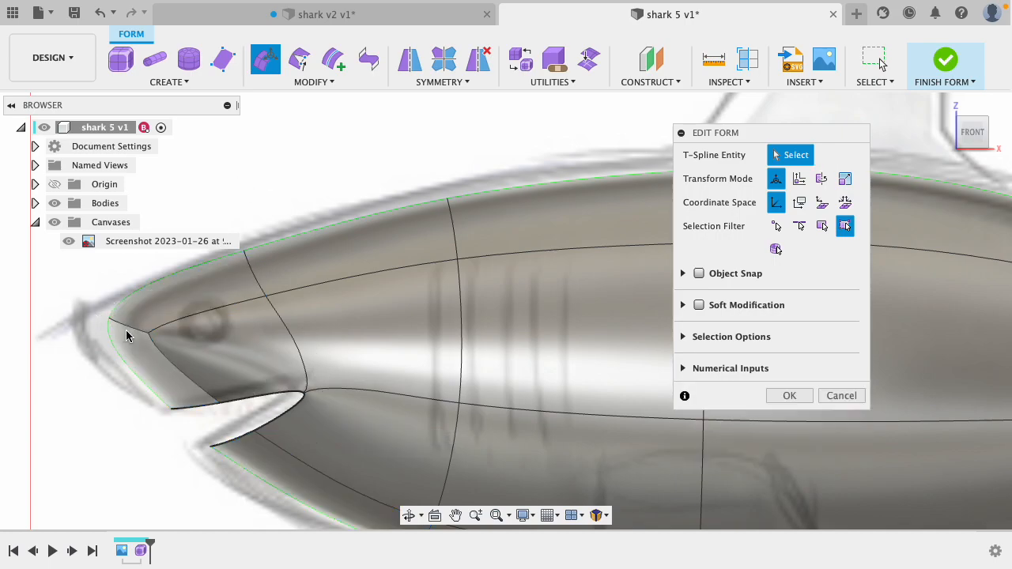
- Shift the snout-tip edge about 0.028 in forward and 0.024 in down, and finish the form edit
click(127, 327)
drag(150, 311, 145, 317)
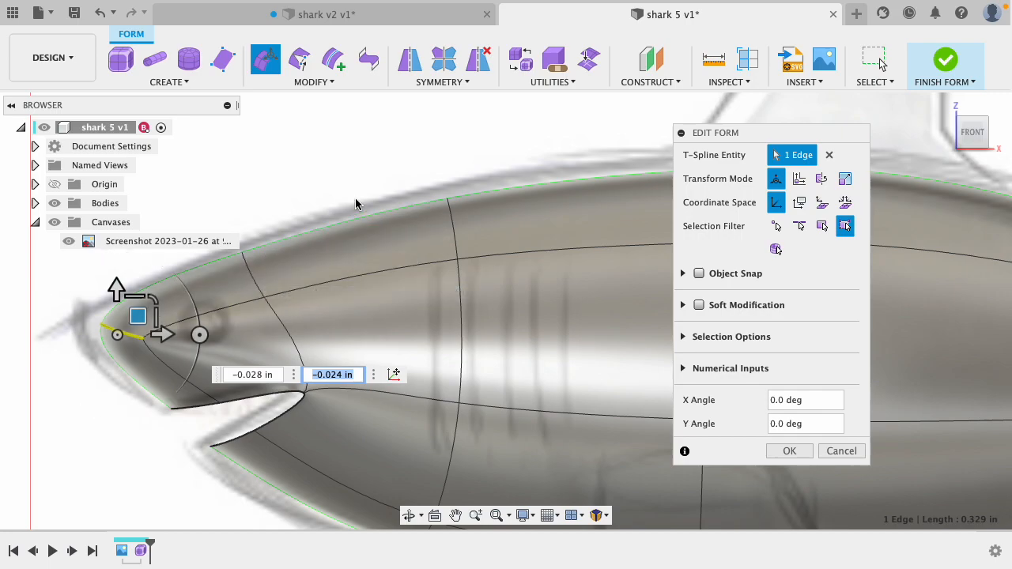
scroll(354, 197, down, 3)
scroll(355, 203, down, 3)
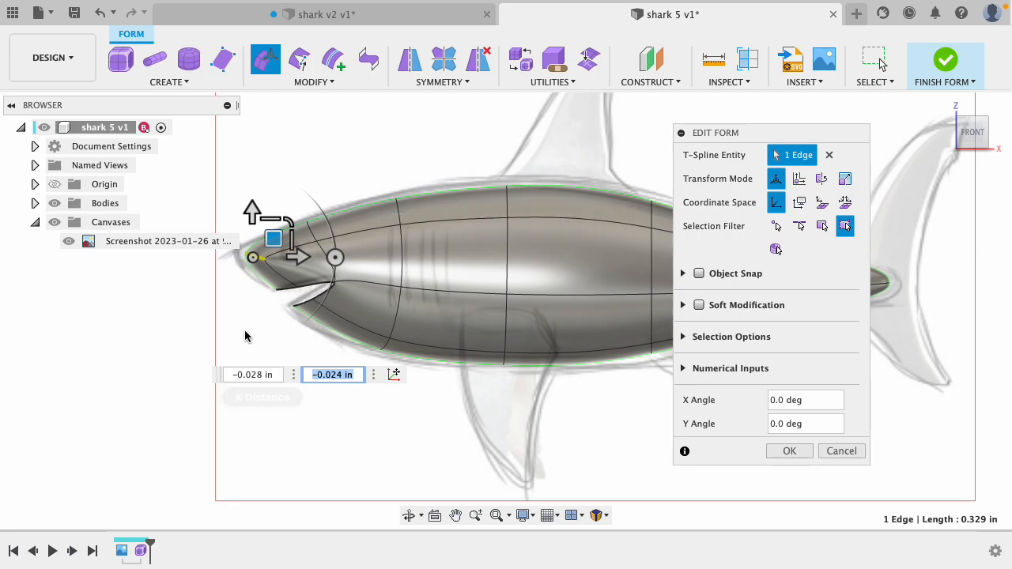
click(263, 348)
shift+middle_drag(190, 355, 224, 384)
click(789, 396)
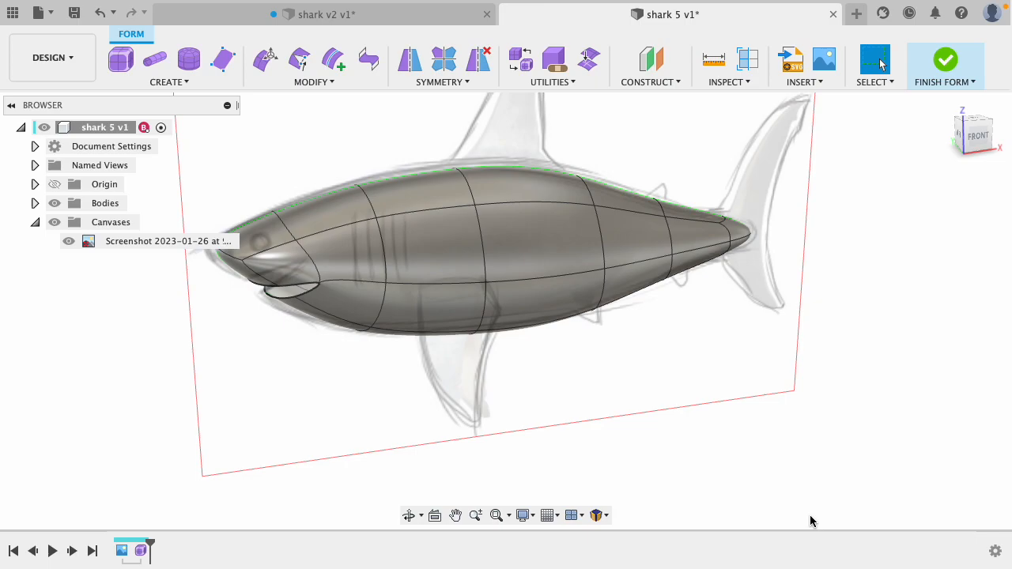
- Run Repair Body on the shark body with error and geometry labels shown, and apply AutoRepair
click(524, 247)
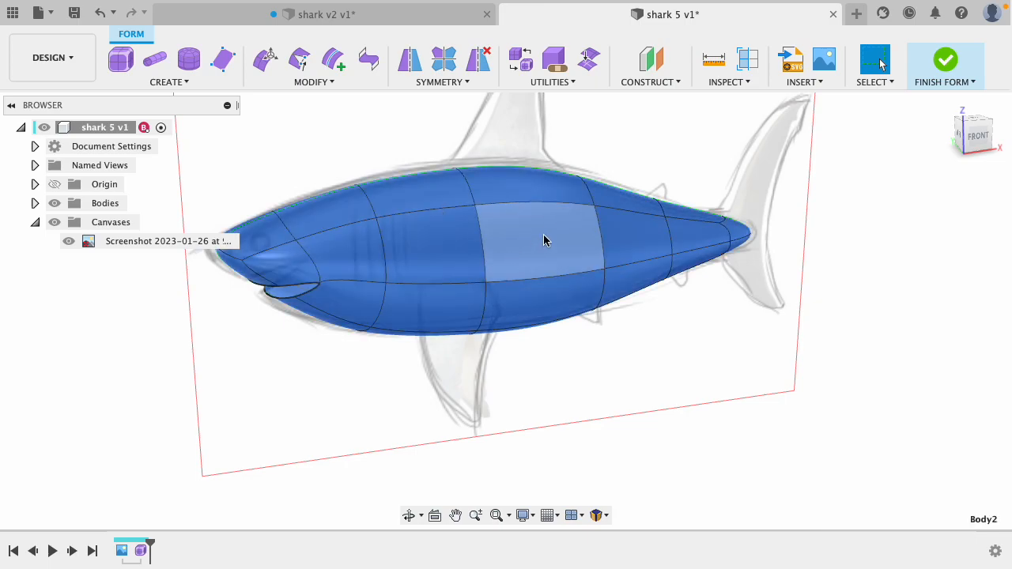
click(552, 83)
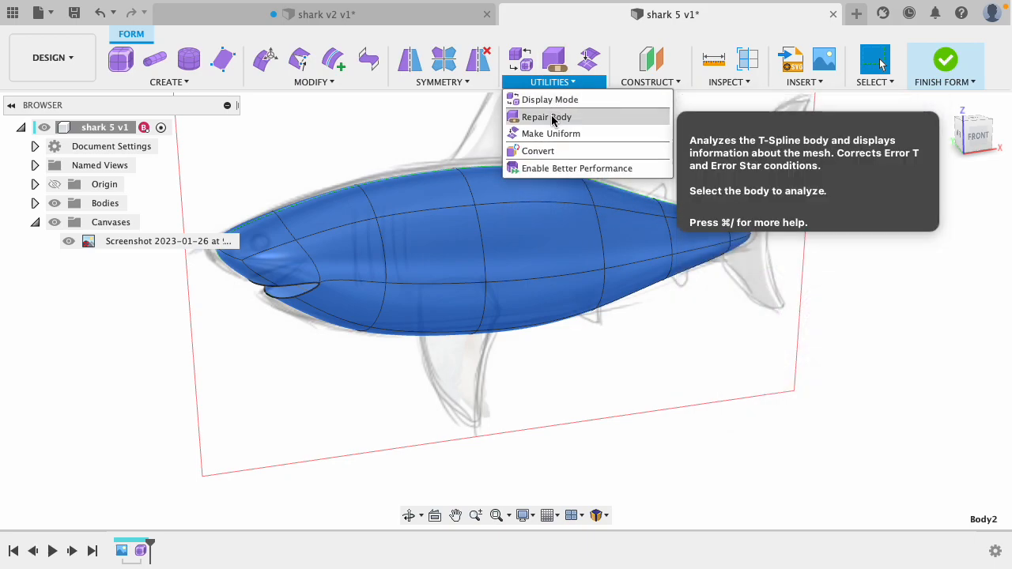
click(553, 119)
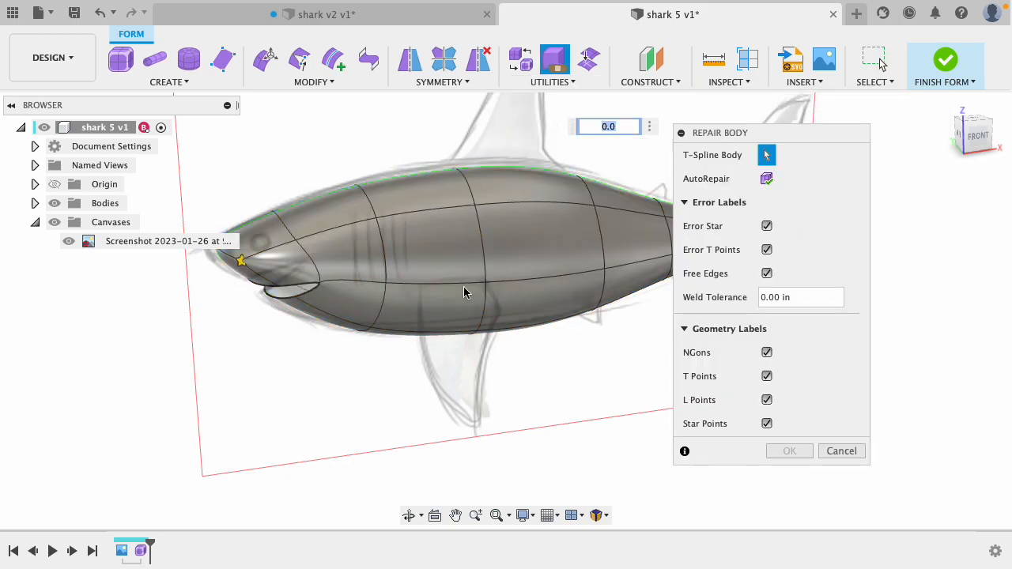
shift+middle_drag(293, 360, 256, 344)
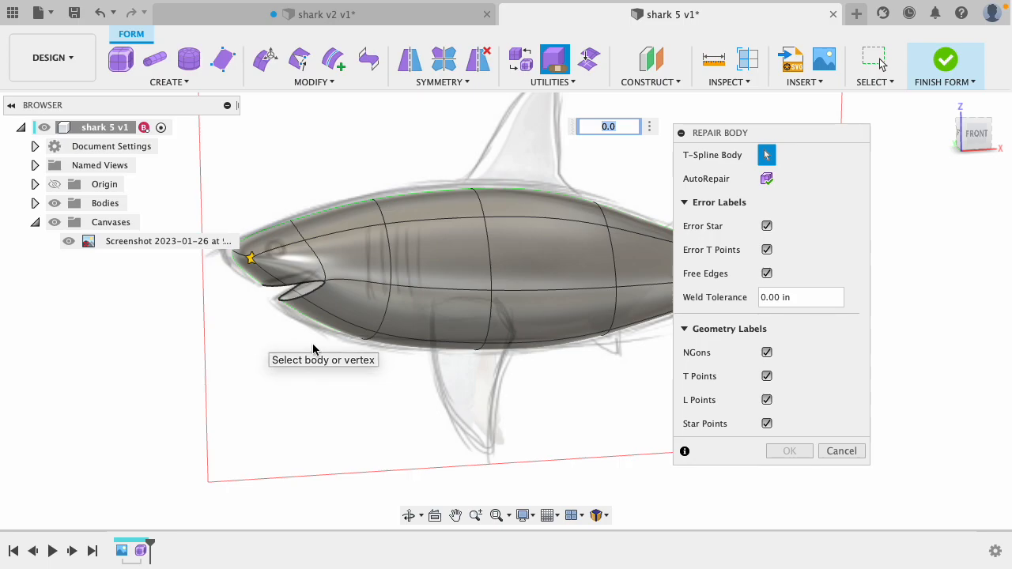
drag(835, 139, 902, 130)
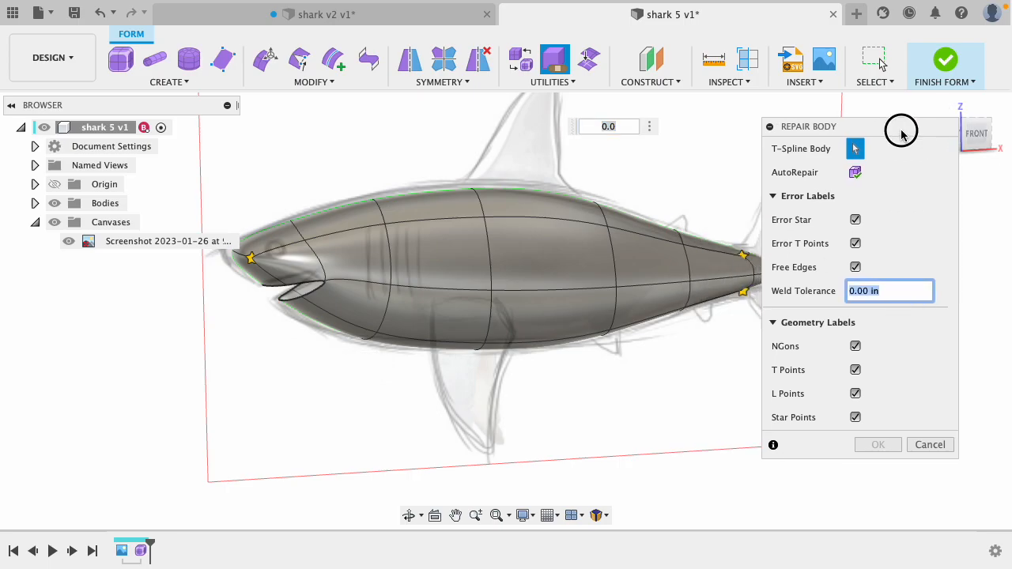
shift+middle_drag(570, 438, 623, 432)
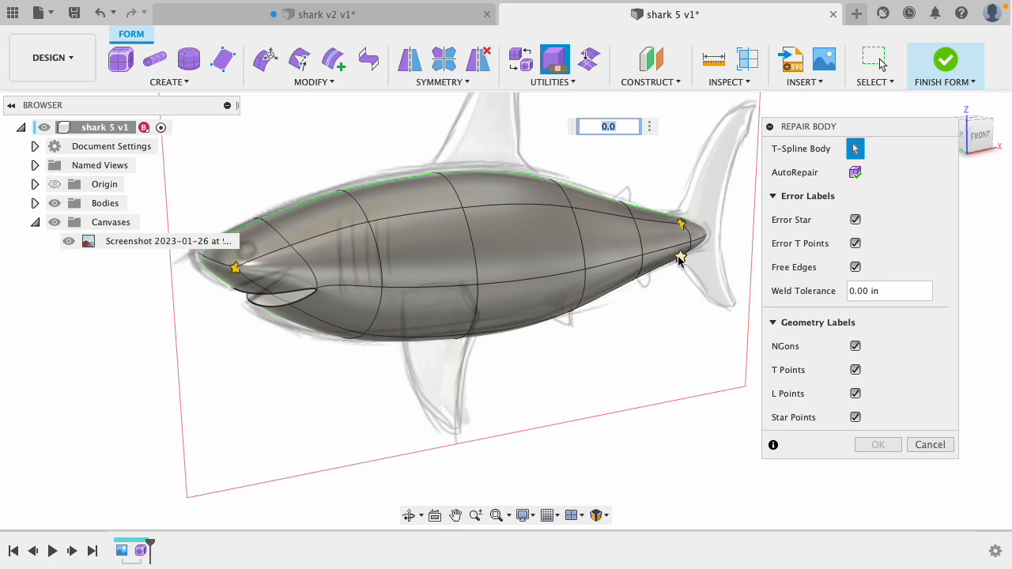
drag(871, 131, 876, 108)
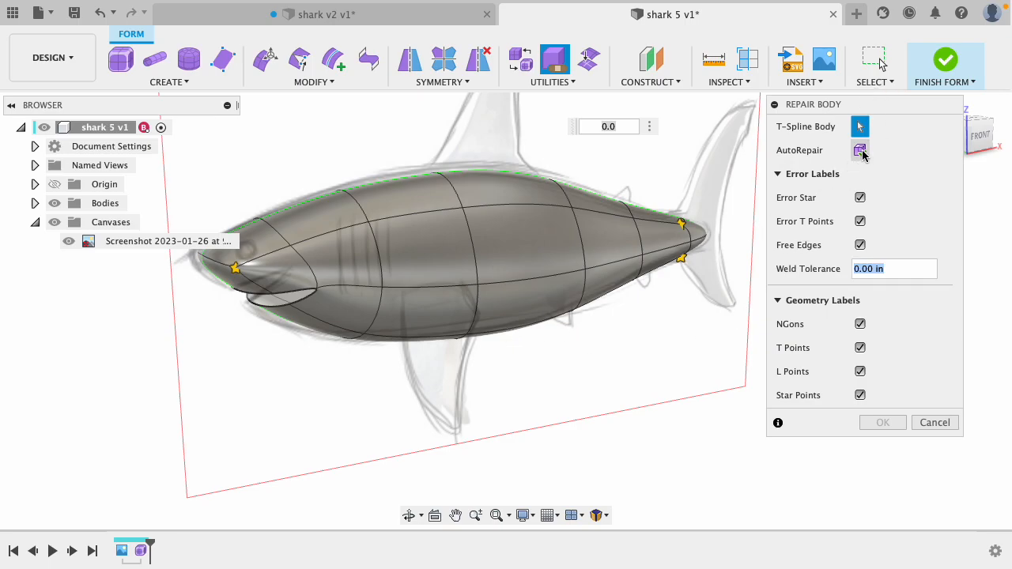
click(861, 151)
click(882, 424)
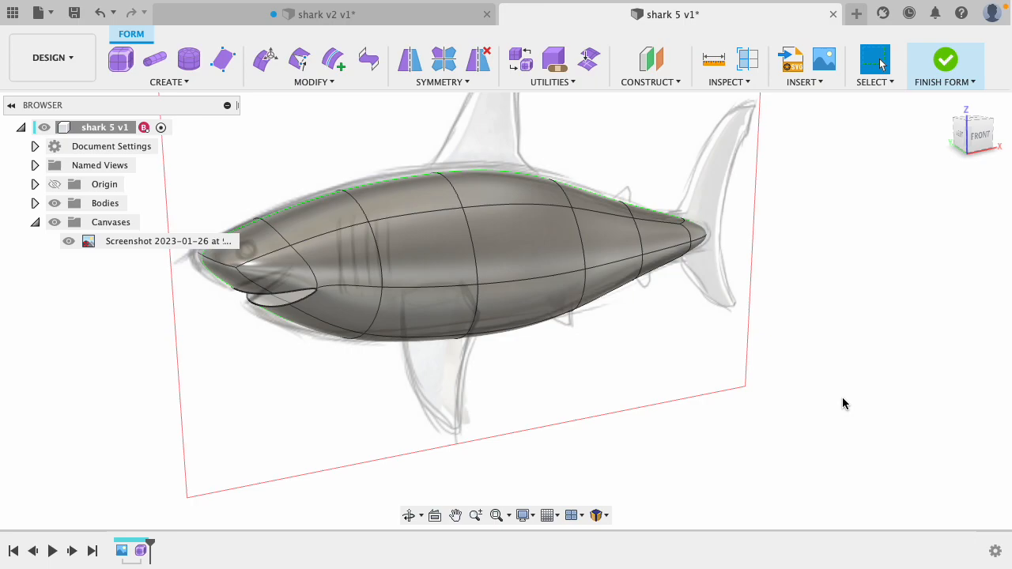
- Try Make Uniform on the whole shark body with Convert T-Points enabled, and undo it
click(516, 245)
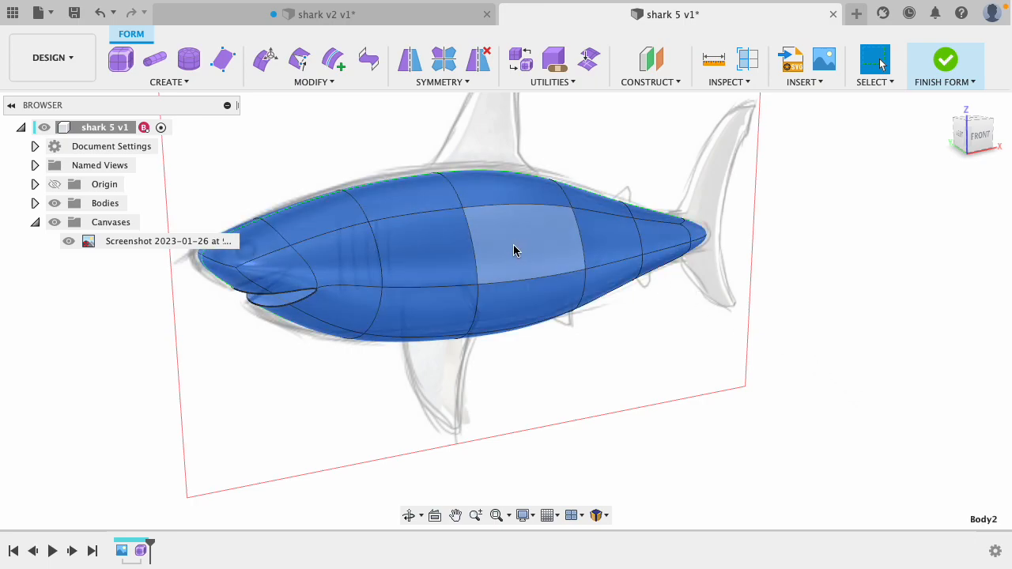
click(558, 82)
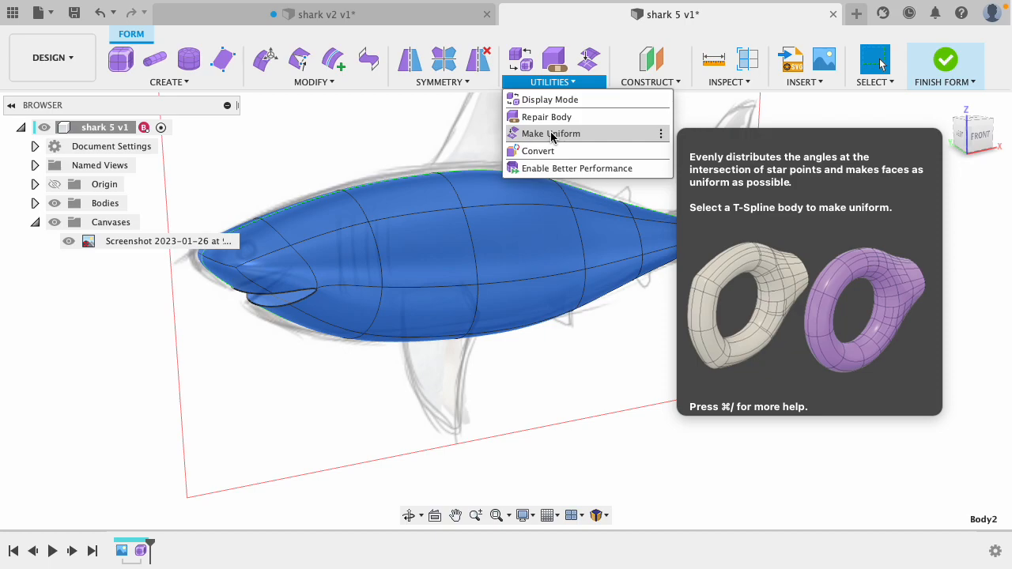
click(550, 133)
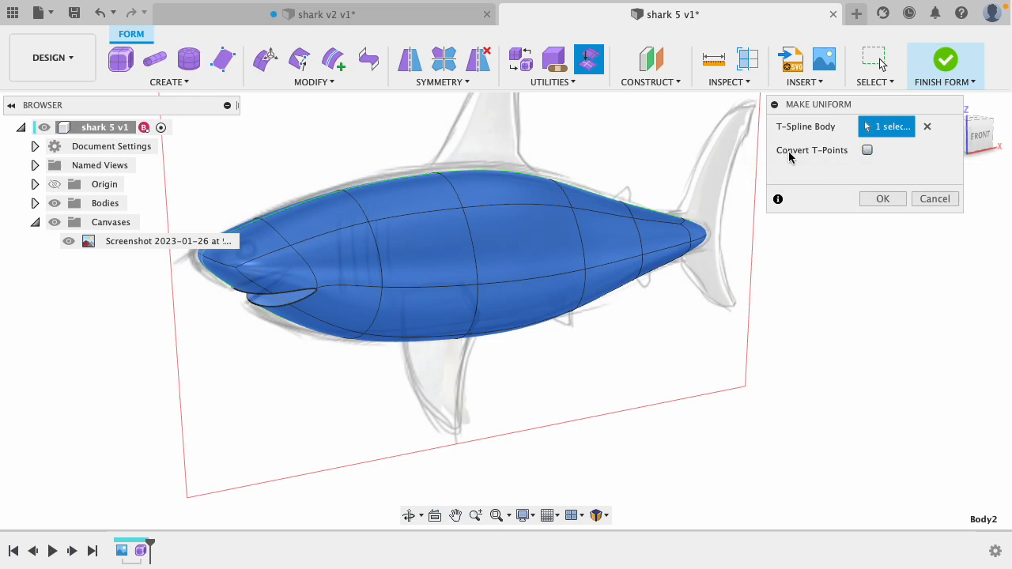
click(866, 150)
click(884, 199)
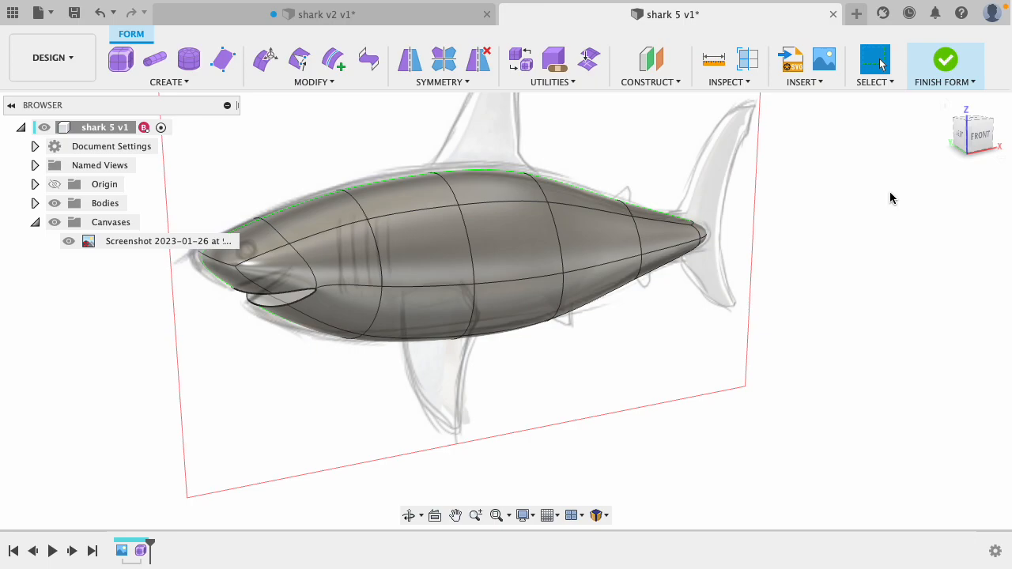
key(super+z)
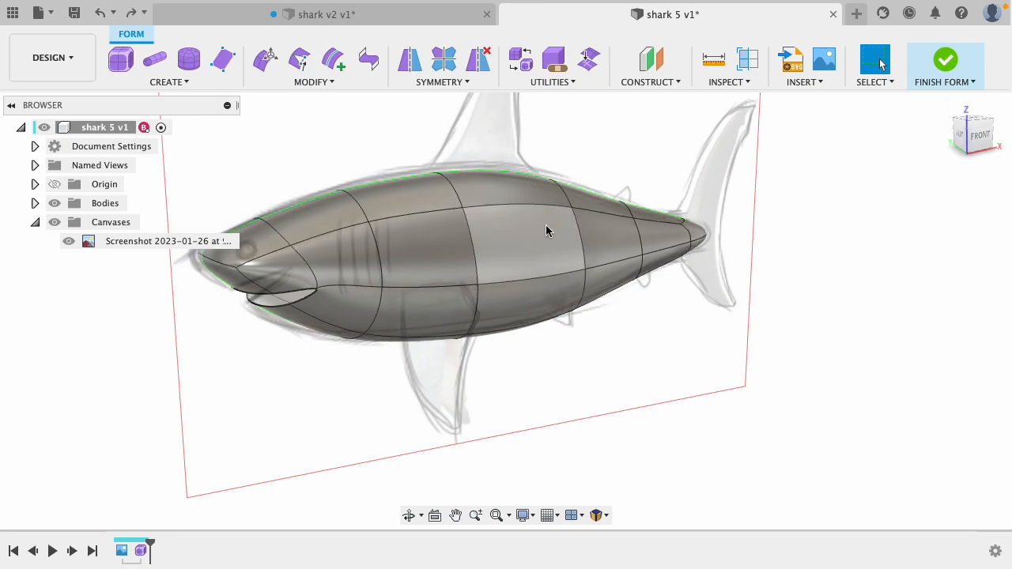
right_click(806, 138)
click(846, 146)
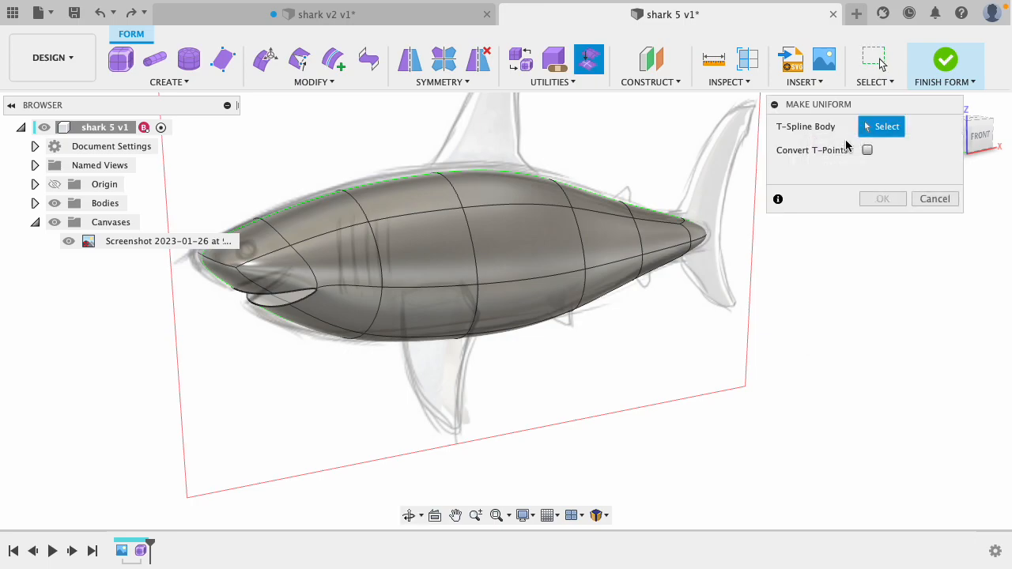
click(867, 150)
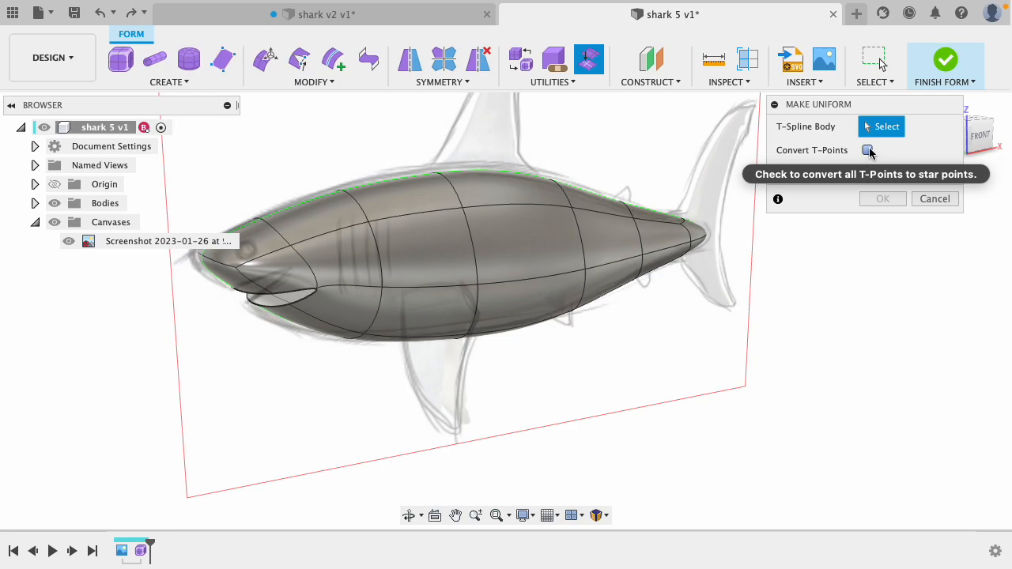
click(934, 199)
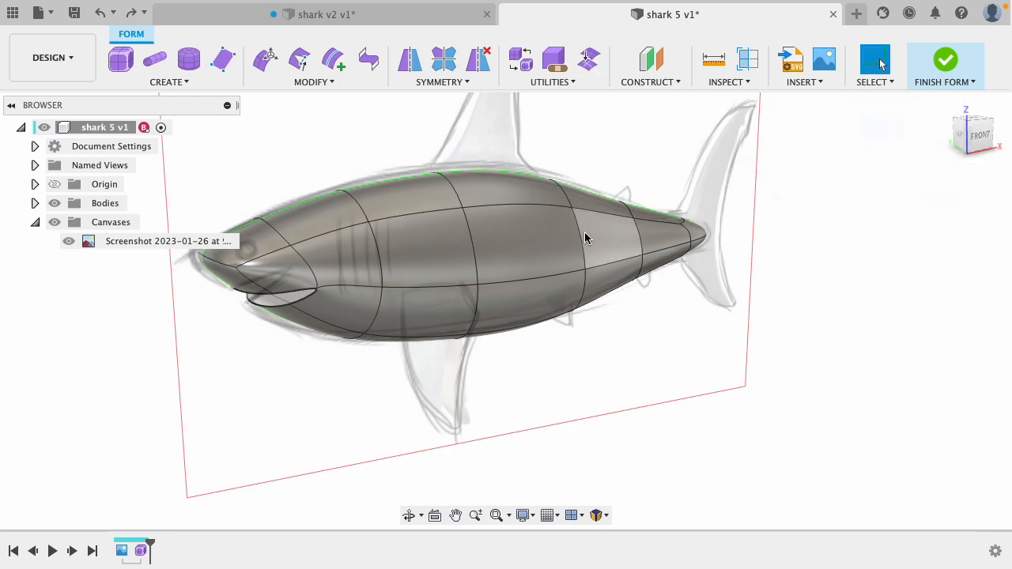
- Make the whole shark body uniform with Convert T-Points enabled
click(459, 245)
double_click(547, 236)
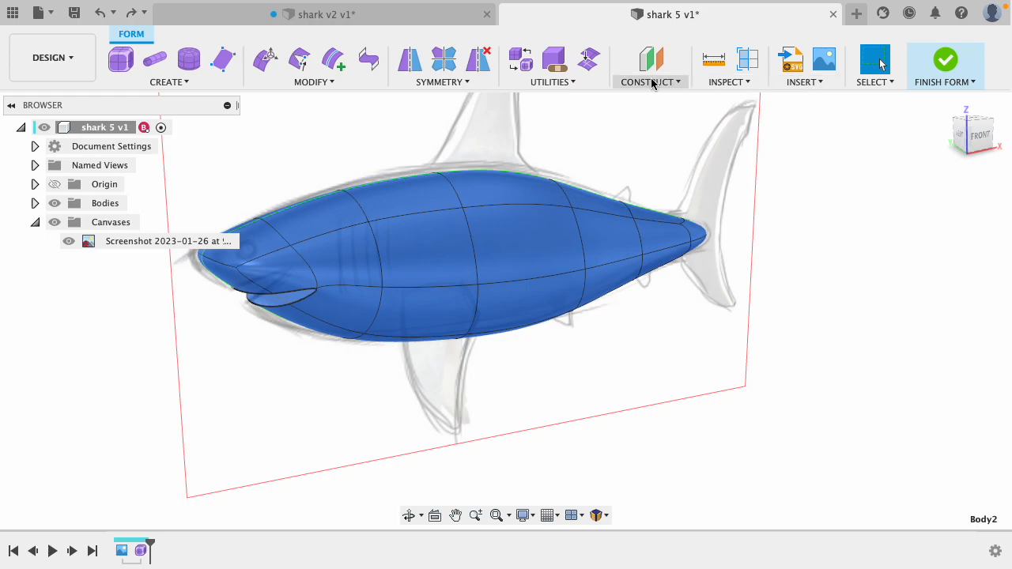
click(570, 82)
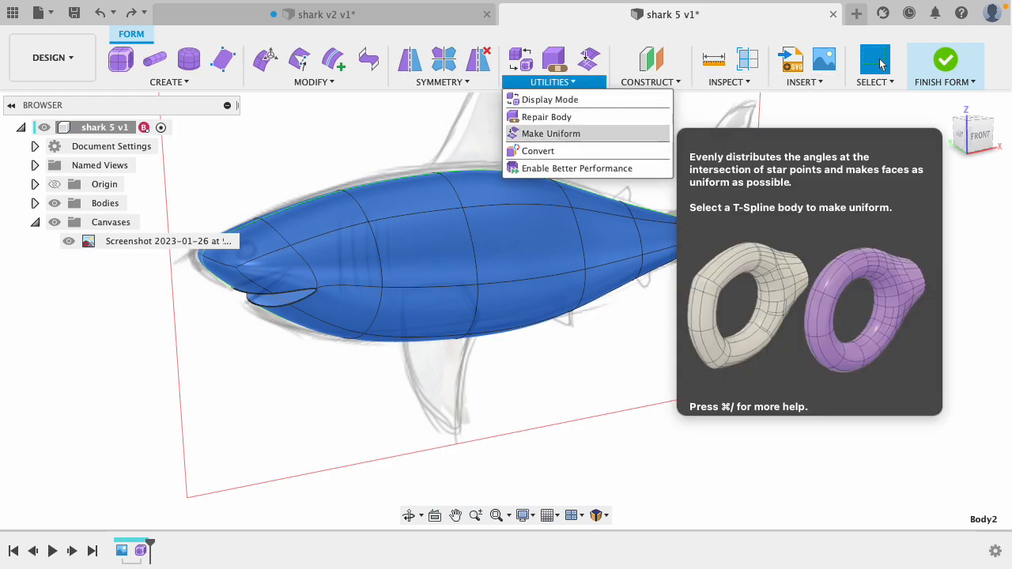
click(554, 134)
click(867, 149)
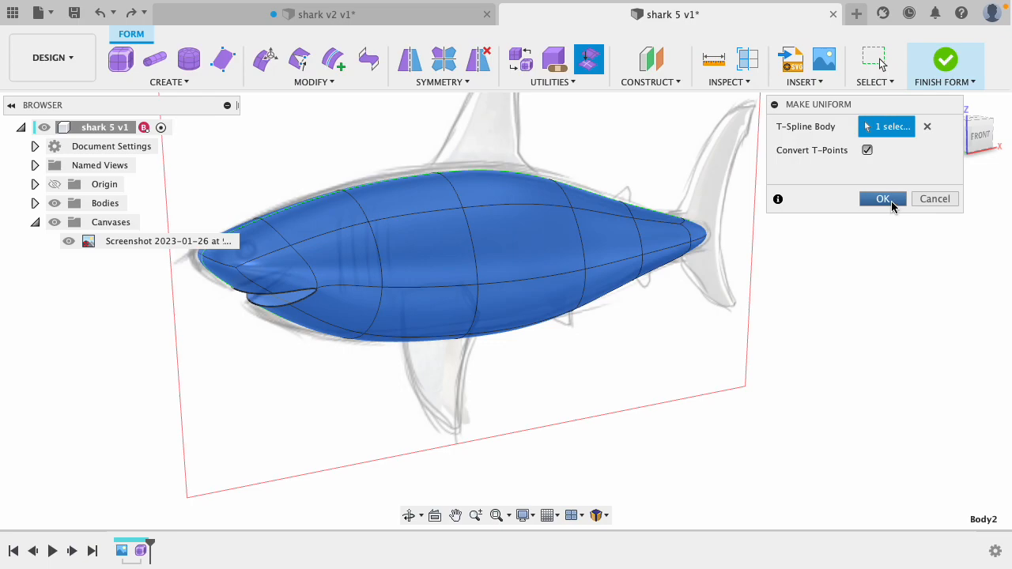
click(883, 199)
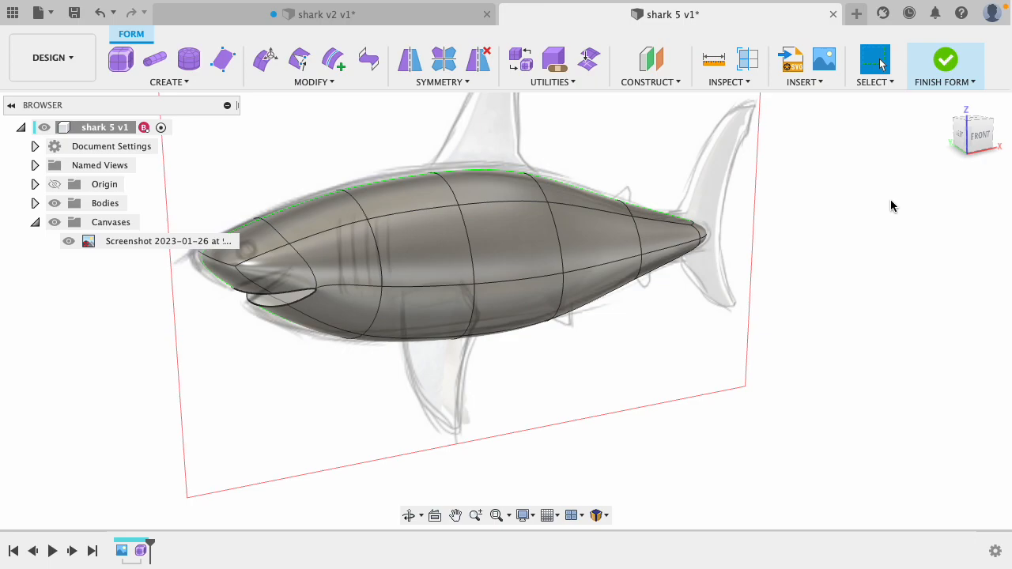
- Start the Smooth command and select the shark's side and back faces from the gills to just before the tail tip
mouse_move(637, 347)
shift+middle_down()
mouse_move(577, 351)
mouse_move(677, 363)
mouse_move(759, 328)
mouse_move(830, 345)
mouse_move(643, 335)
mouse_move(598, 356)
mouse_move(629, 360)
shift+middle_up()
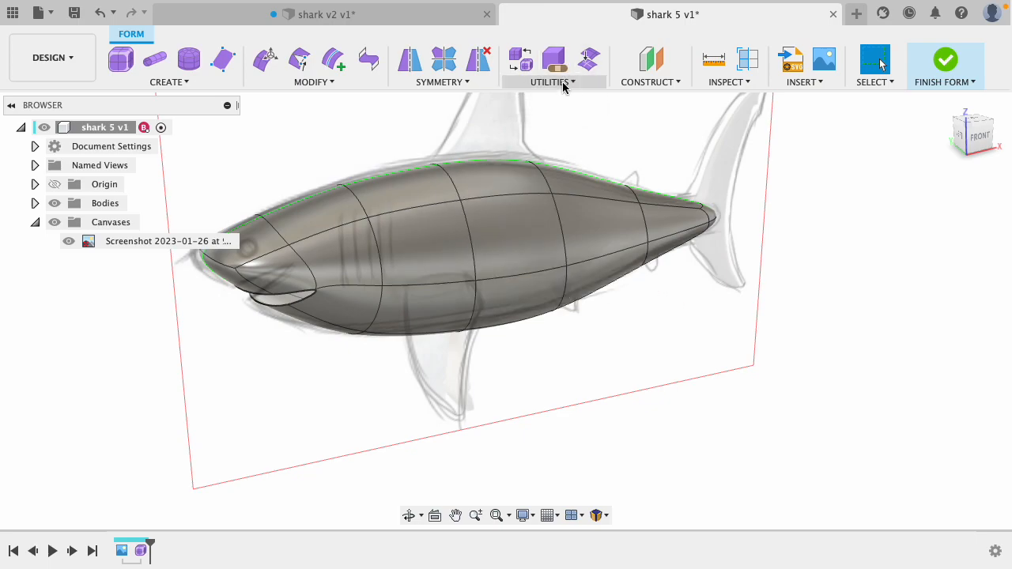
click(499, 227)
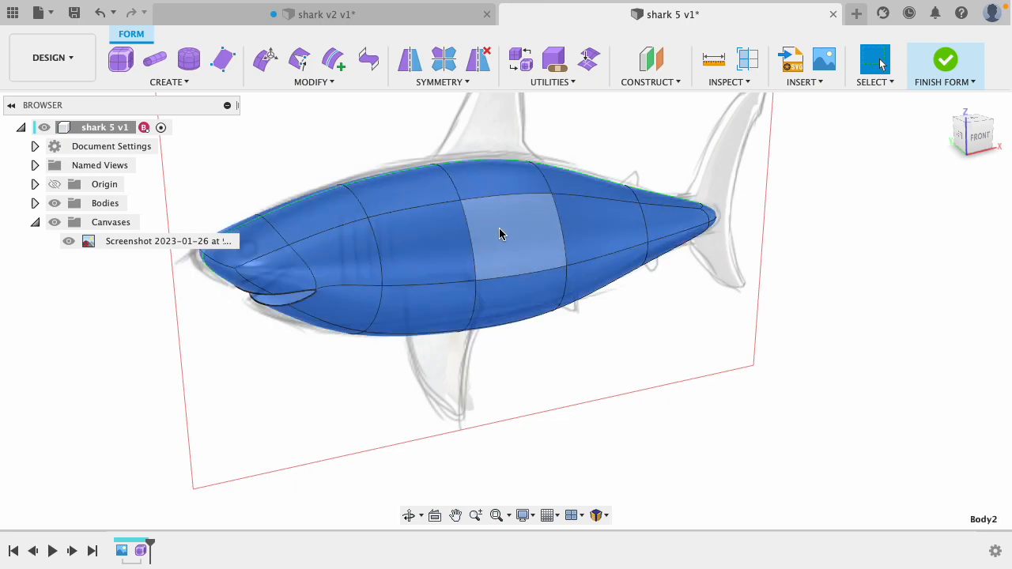
click(319, 83)
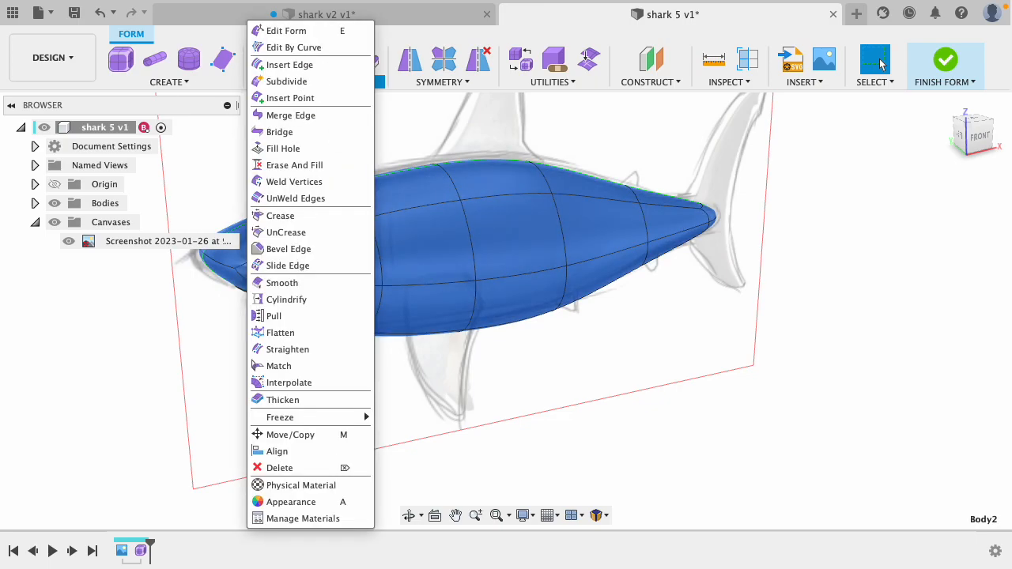
click(304, 287)
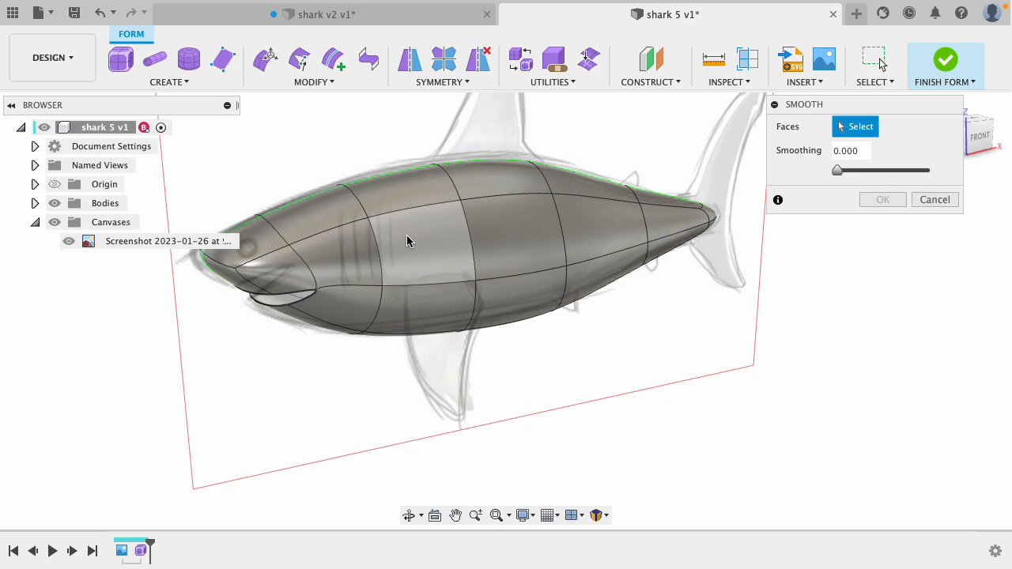
shift+middle_drag(615, 377, 584, 364)
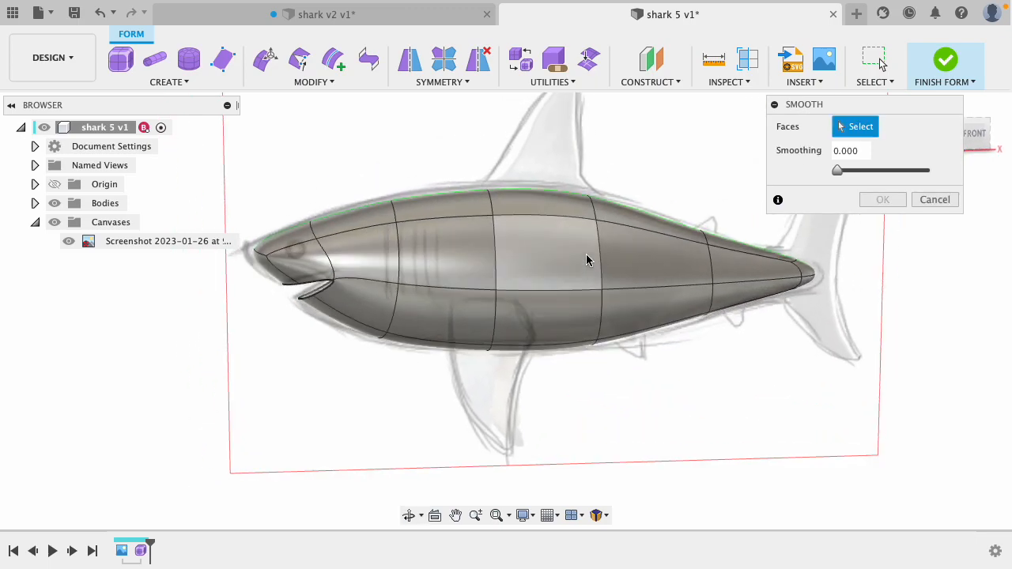
click(557, 261)
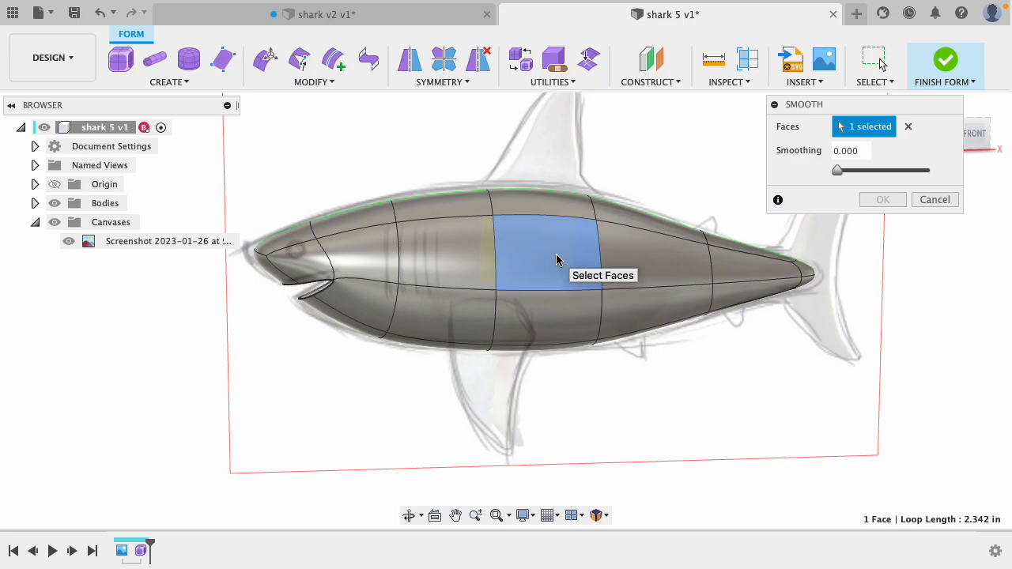
click(529, 193)
click(621, 261)
click(615, 218)
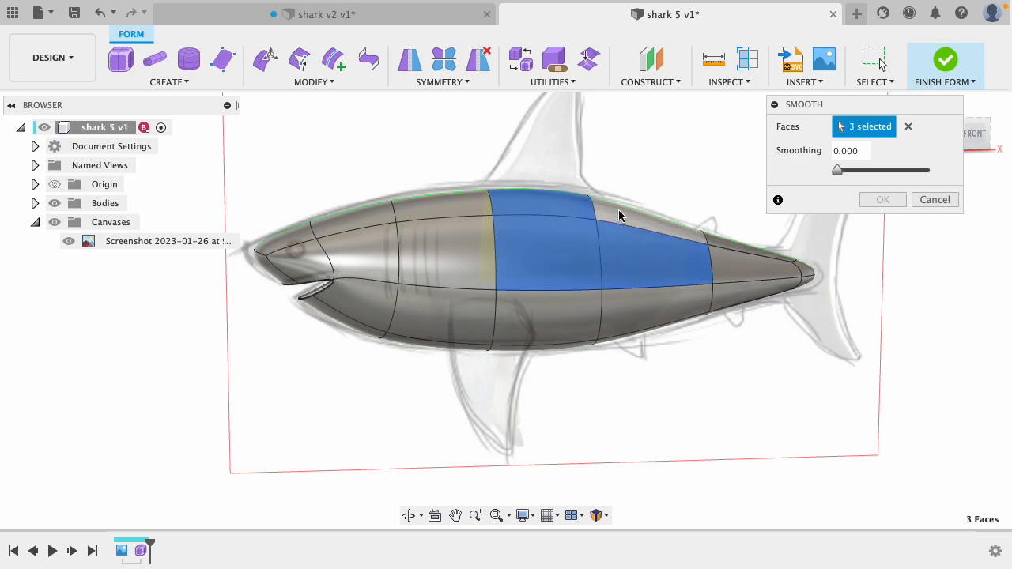
click(481, 207)
click(471, 253)
click(463, 315)
click(523, 321)
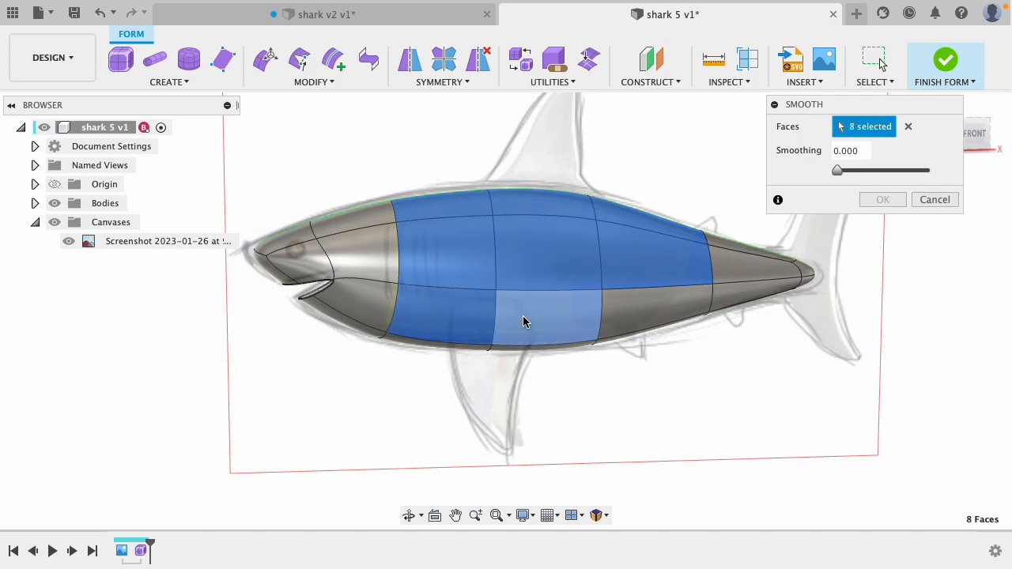
click(525, 316)
click(563, 319)
click(634, 315)
click(749, 275)
click(728, 253)
- Add the shark's head, snout and lower jaw faces ahead of the gills to the Smooth selection
click(330, 229)
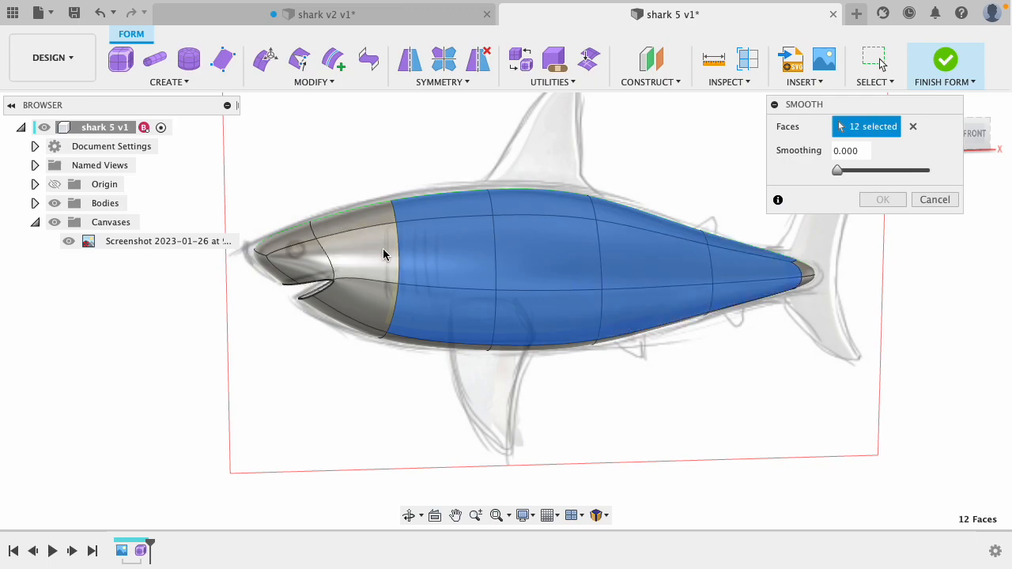
click(366, 245)
click(348, 215)
drag(253, 188, 394, 378)
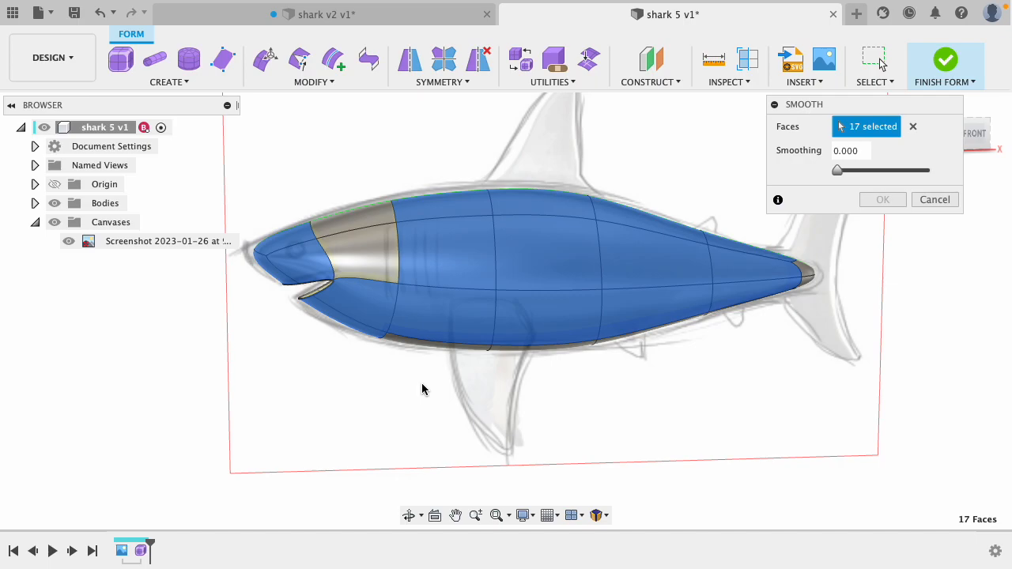
click(347, 253)
click(348, 228)
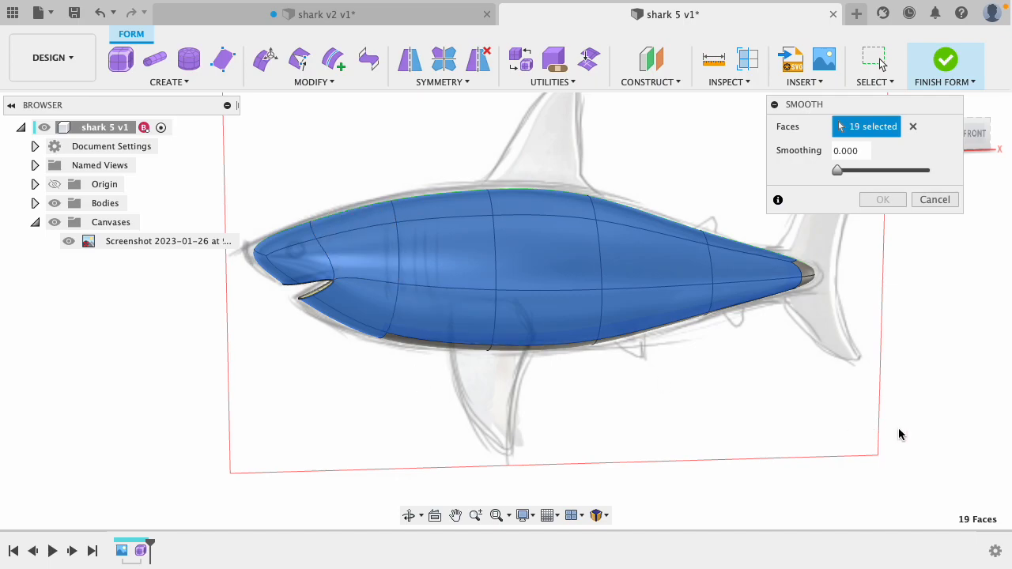
- Add three belly faces behind the lower jaw on the same half of the shark to the Smooth selection
shift+middle_drag(762, 411, 389, 348)
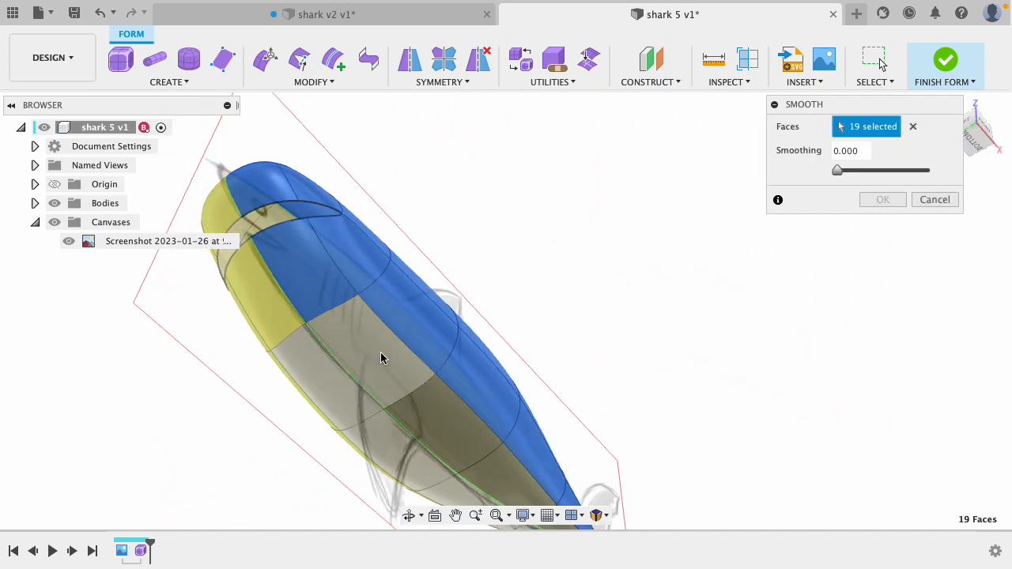
click(415, 403)
click(474, 446)
click(534, 442)
shift+middle_drag(535, 435, 470, 389)
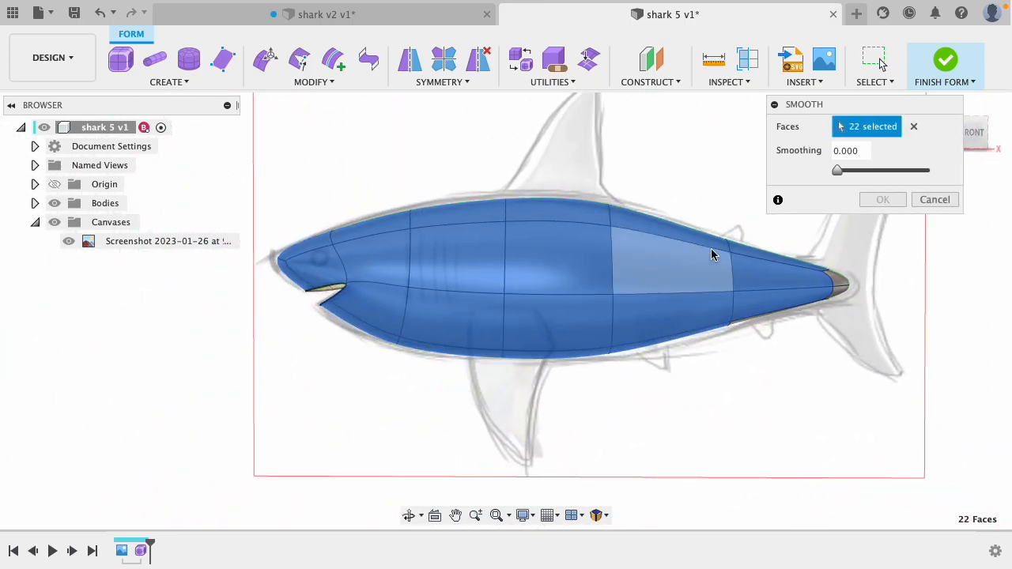
- Smooth the selected shark faces with a smoothing value of 0.246 and view the body from the front of the head
drag(840, 170, 873, 170)
mouse_move(872, 172)
mouse_down()
mouse_move(832, 170)
mouse_move(912, 169)
mouse_move(876, 181)
mouse_move(860, 172)
mouse_up()
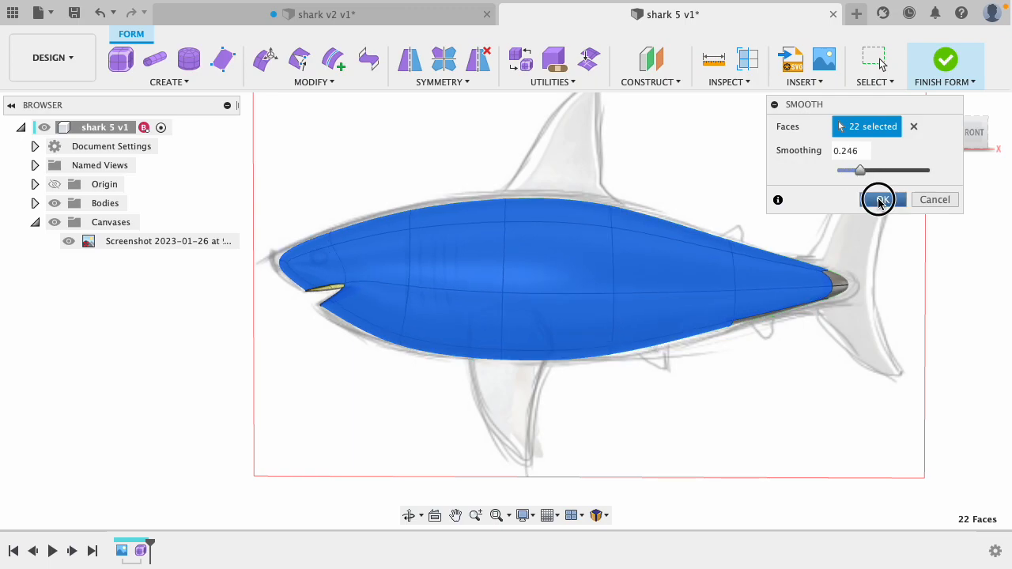
click(882, 198)
click(760, 178)
shift+middle_drag(718, 171, 803, 180)
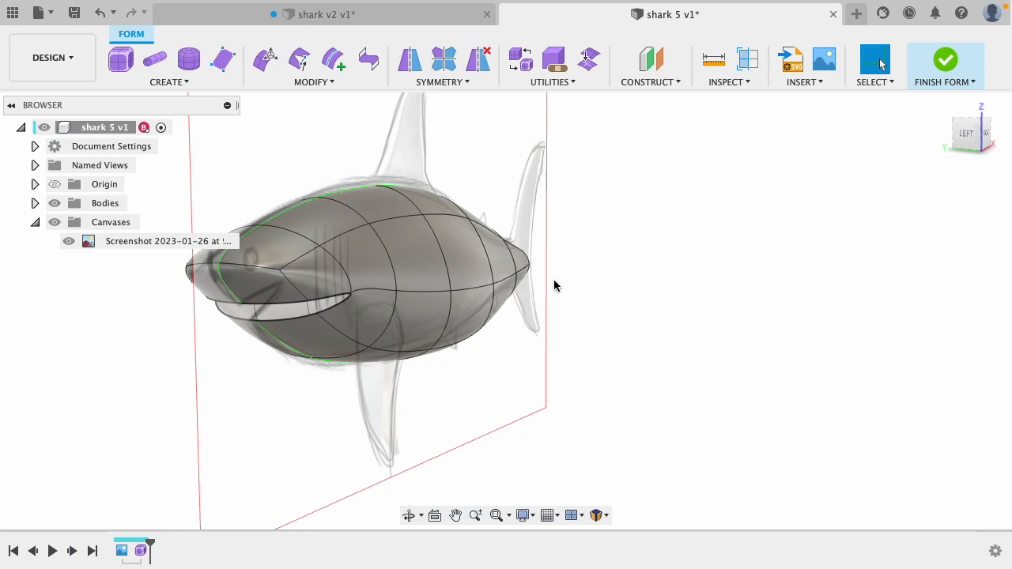
- Thicken the whole shark T-spline body by 0.1 in, using the Soft thicken type and Normal direction
click(421, 261)
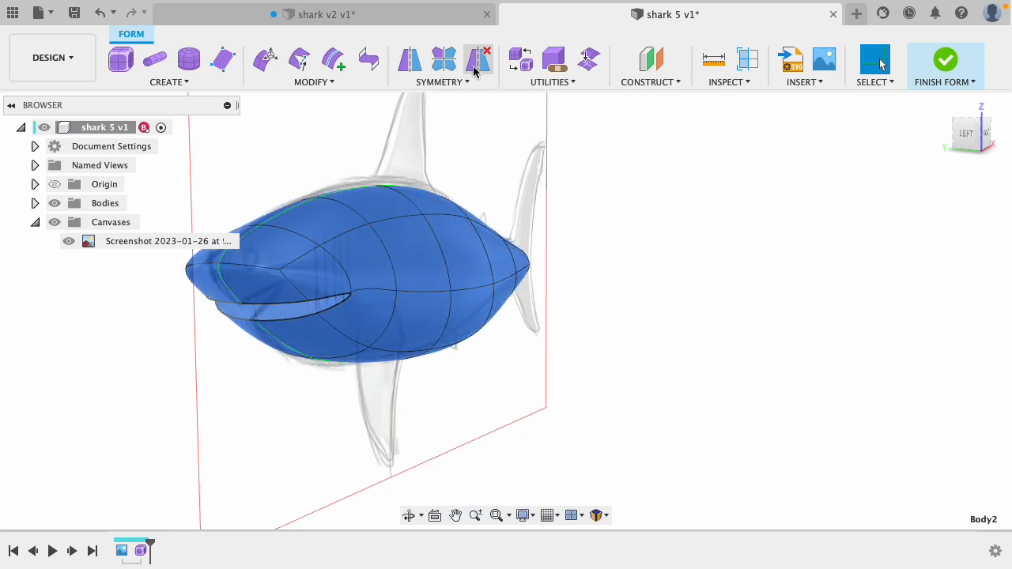
click(352, 82)
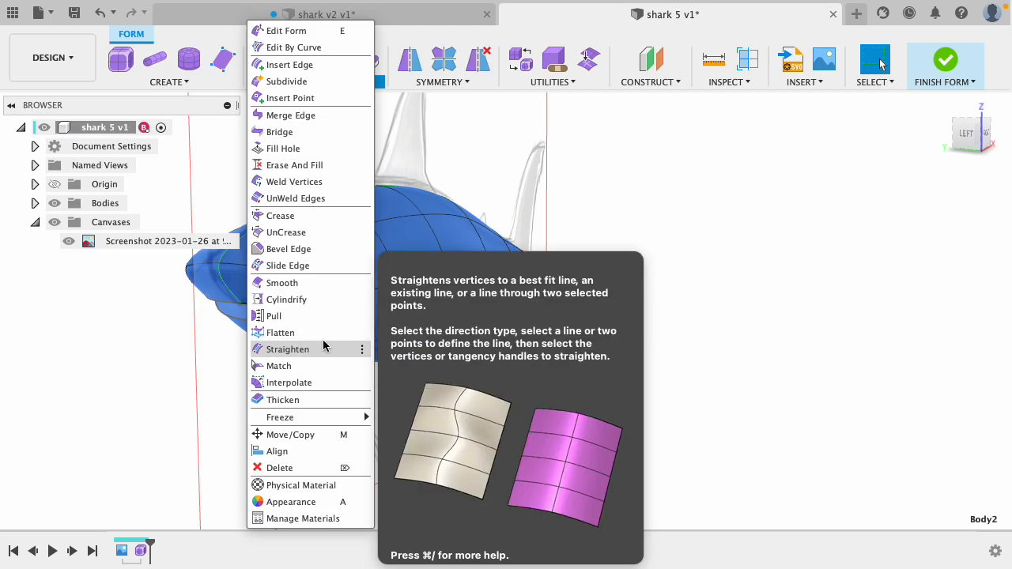
click(308, 399)
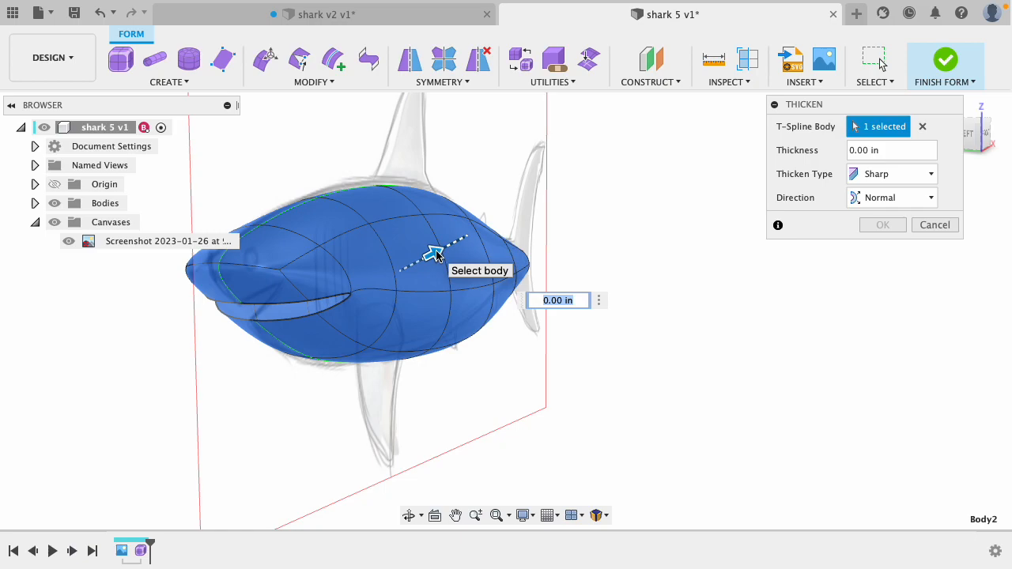
text(.1)
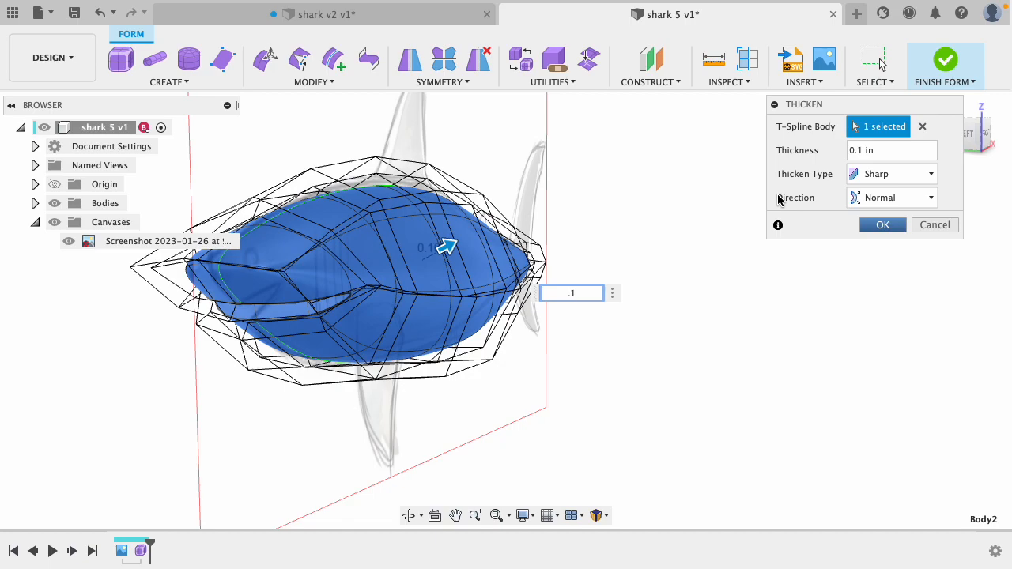
click(884, 177)
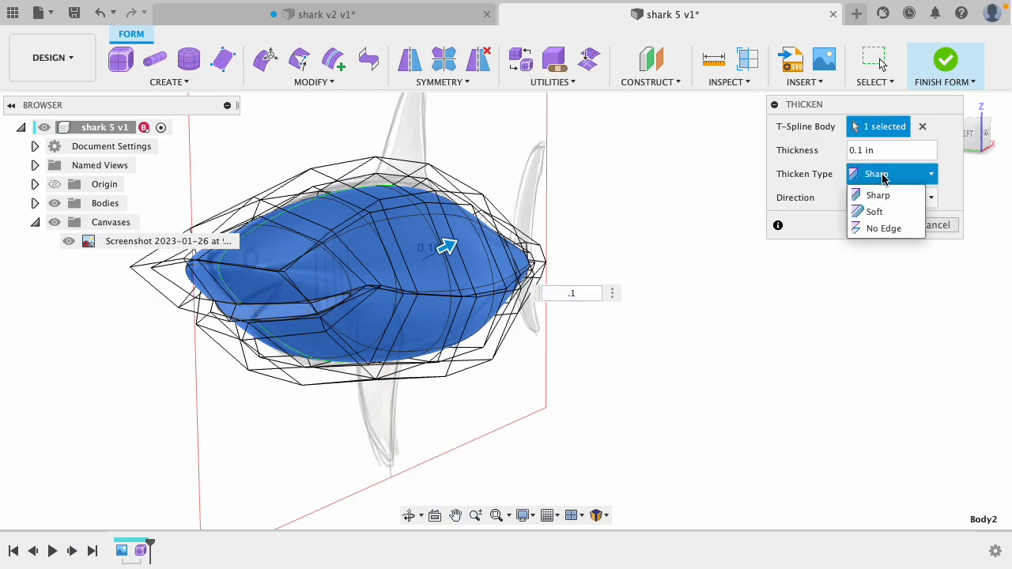
click(882, 213)
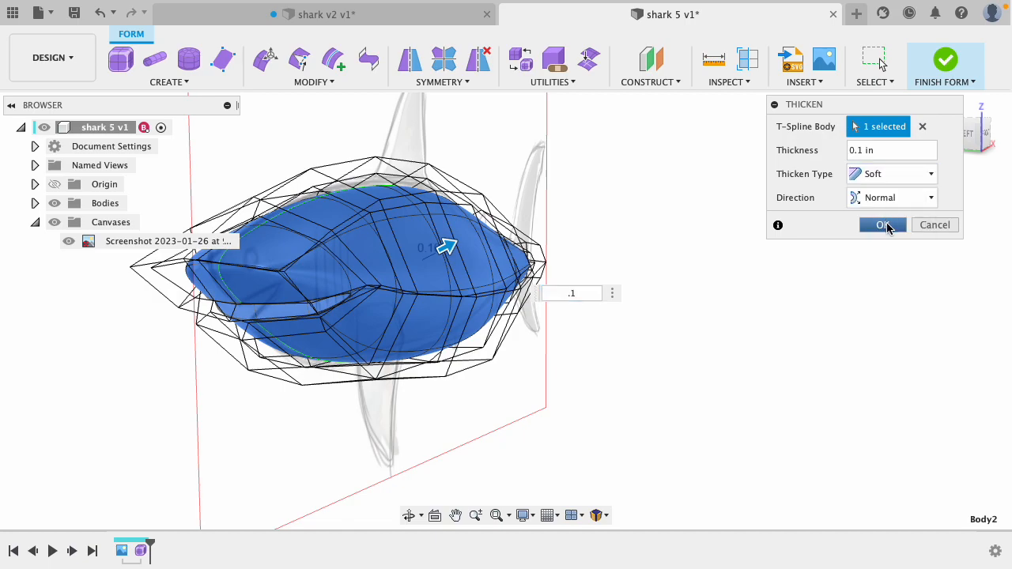
click(883, 225)
- Create a section analysis of the thickened shark cut along the XZ plane at 0.00 in distance
shift+middle_drag(207, 429, 298, 448)
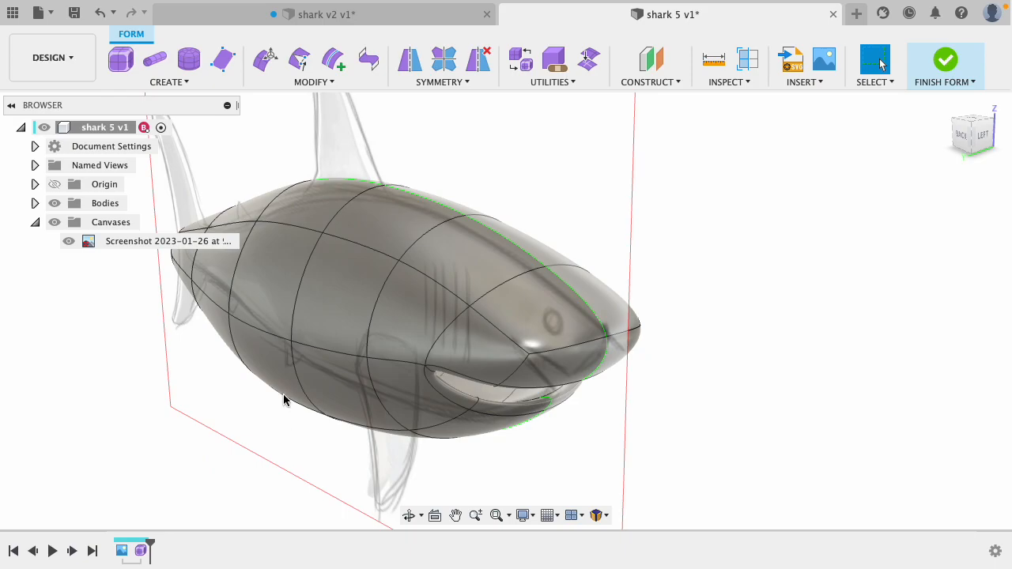
shift+middle_drag(648, 413, 949, 405)
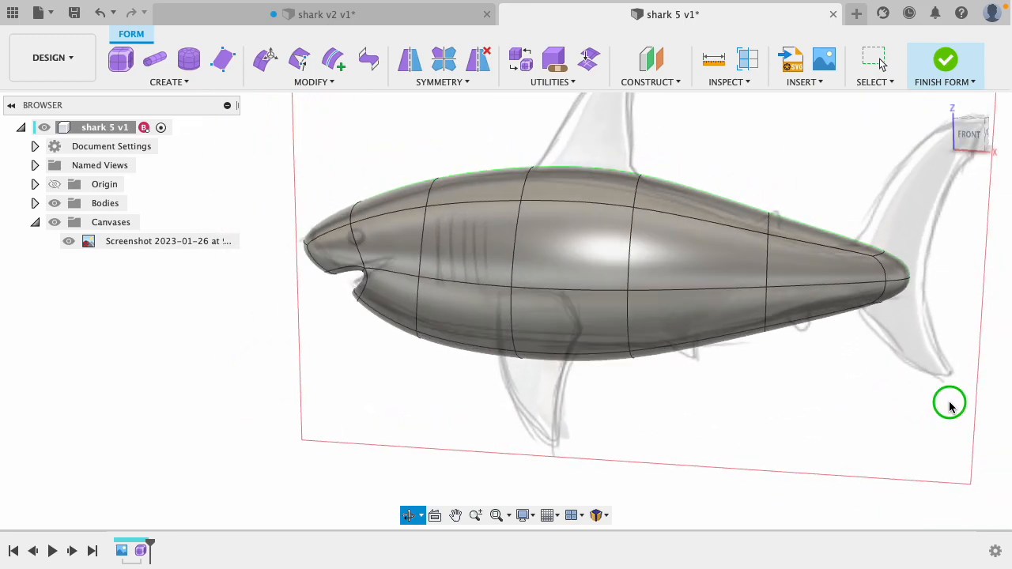
shift+middle_drag(949, 405, 953, 404)
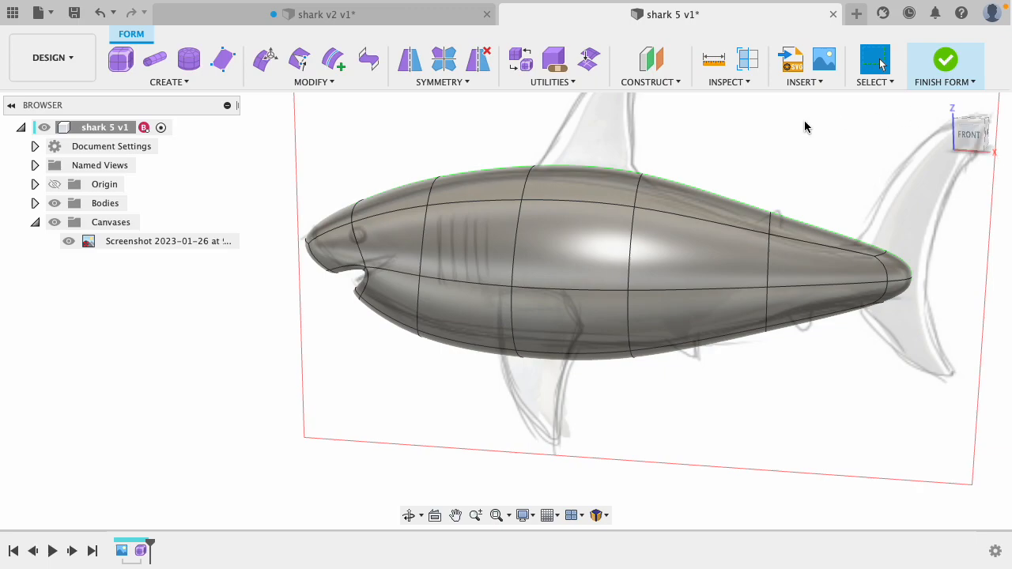
click(799, 83)
mouse_move(738, 91)
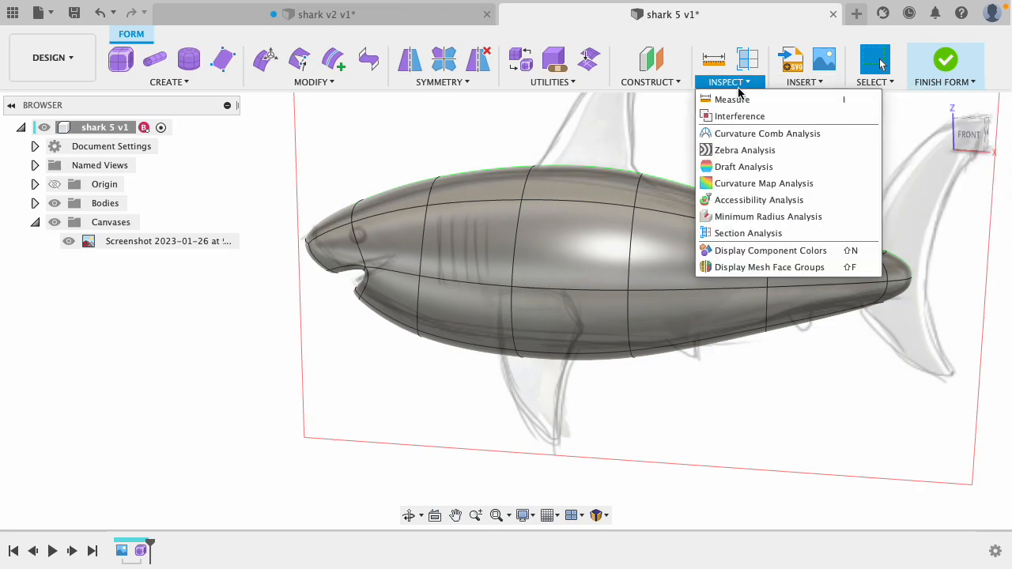
click(716, 235)
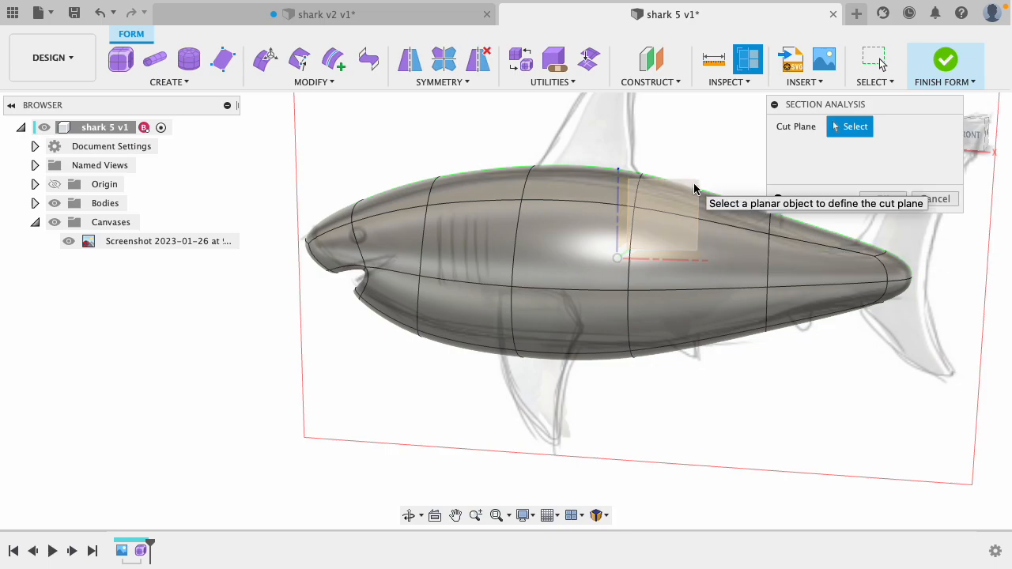
click(693, 188)
shift+middle_drag(768, 372, 558, 367)
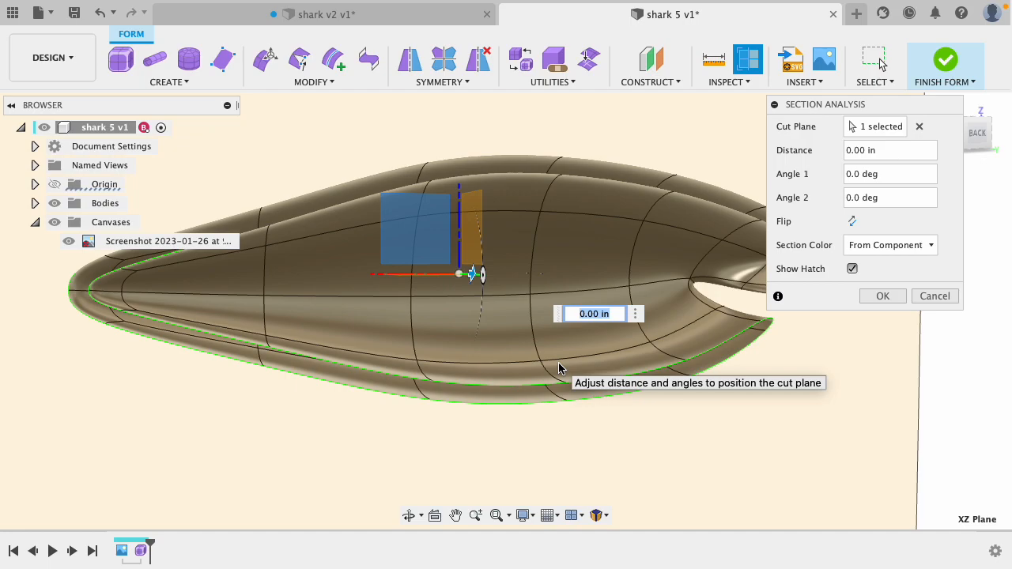
shift+middle_drag(208, 474, 403, 484)
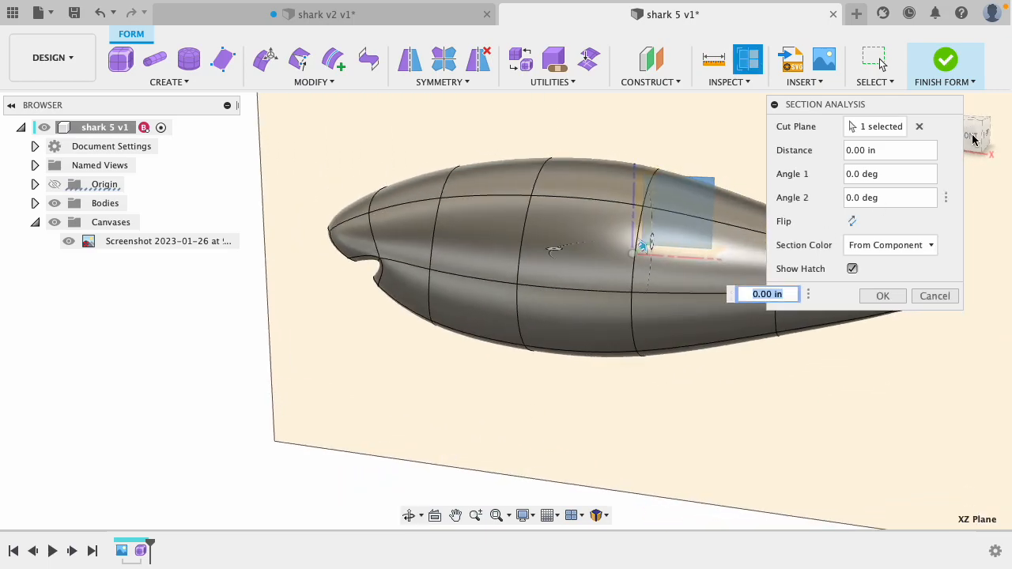
drag(912, 109, 995, 253)
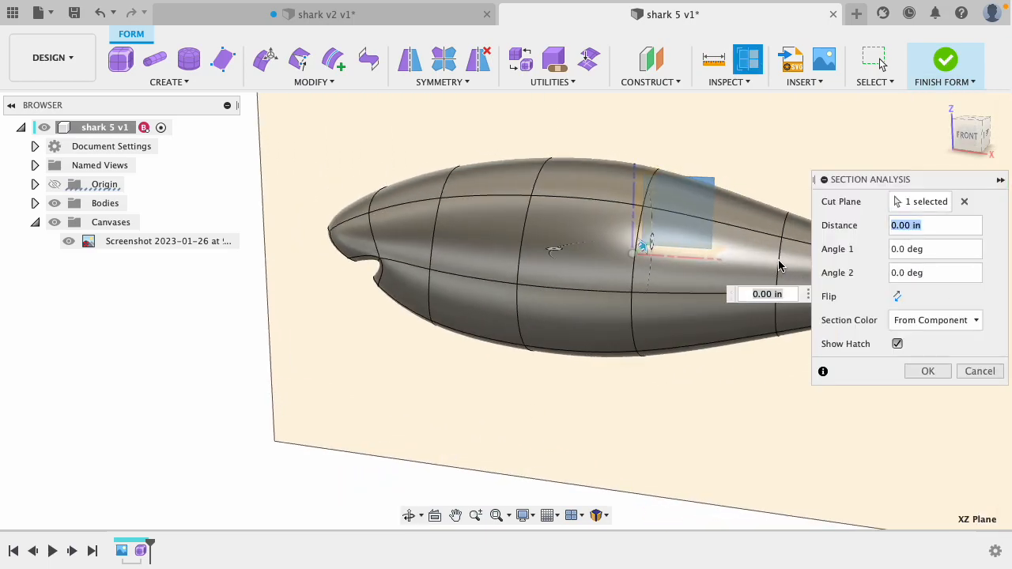
click(928, 370)
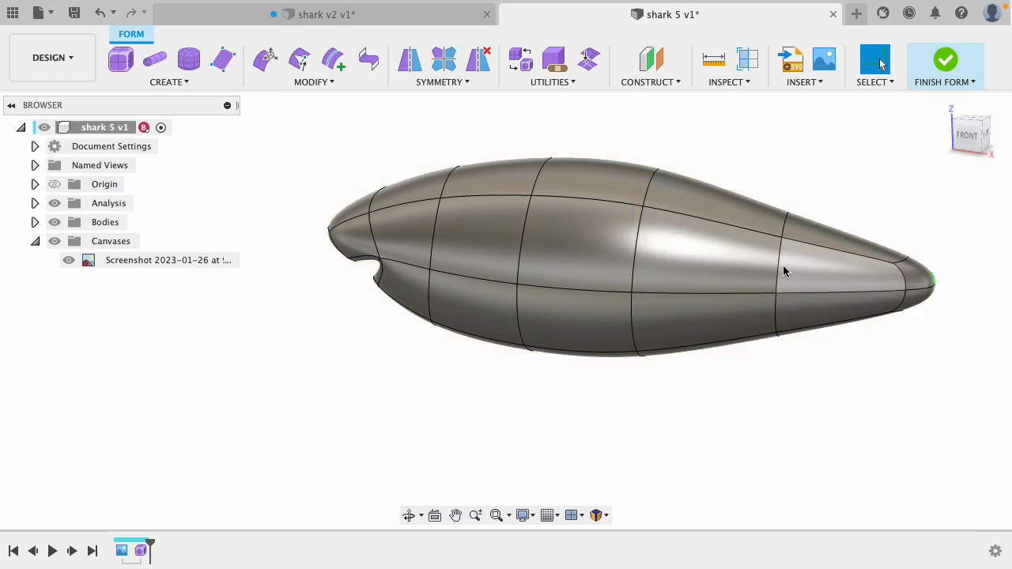
- Start Edit Form on the outer surface's complete edge loop just ahead of the tail tip
double_click(778, 271)
shift+middle_drag(892, 377, 727, 356)
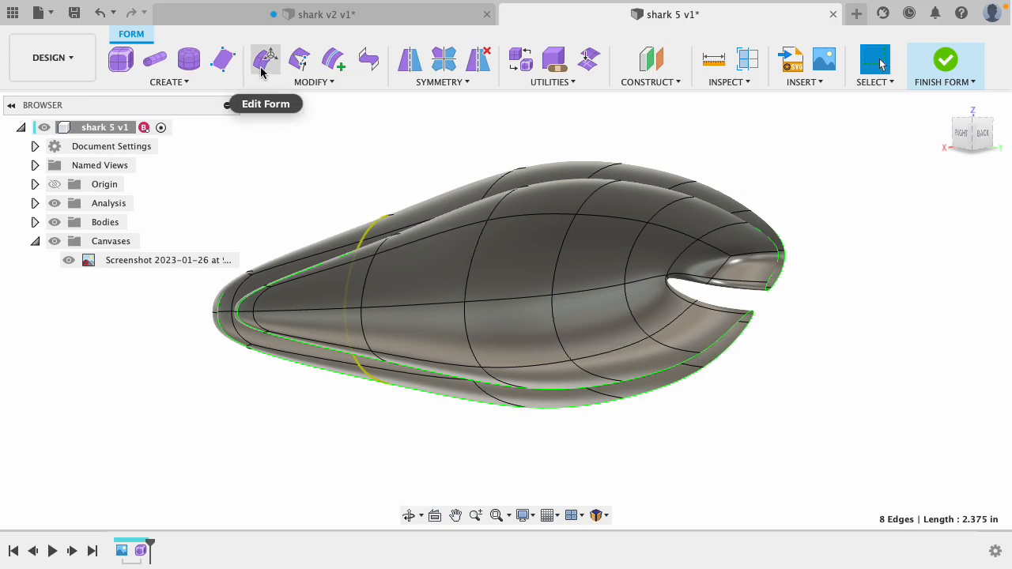
click(263, 60)
mouse_move(384, 275)
mouse_down()
mouse_move(373, 271)
mouse_move(379, 282)
mouse_move(381, 270)
mouse_up()
click(375, 191)
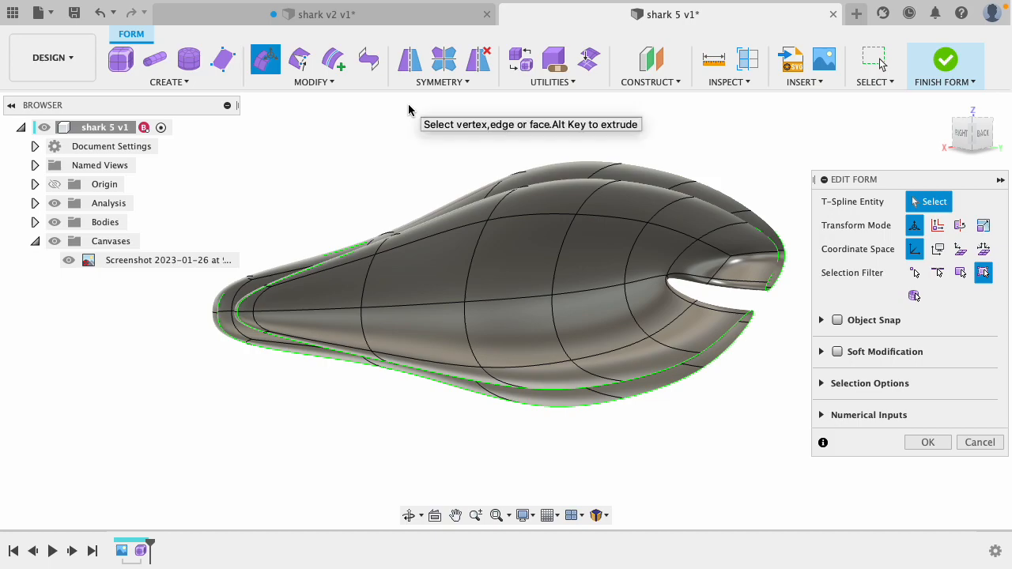
key(super+z)
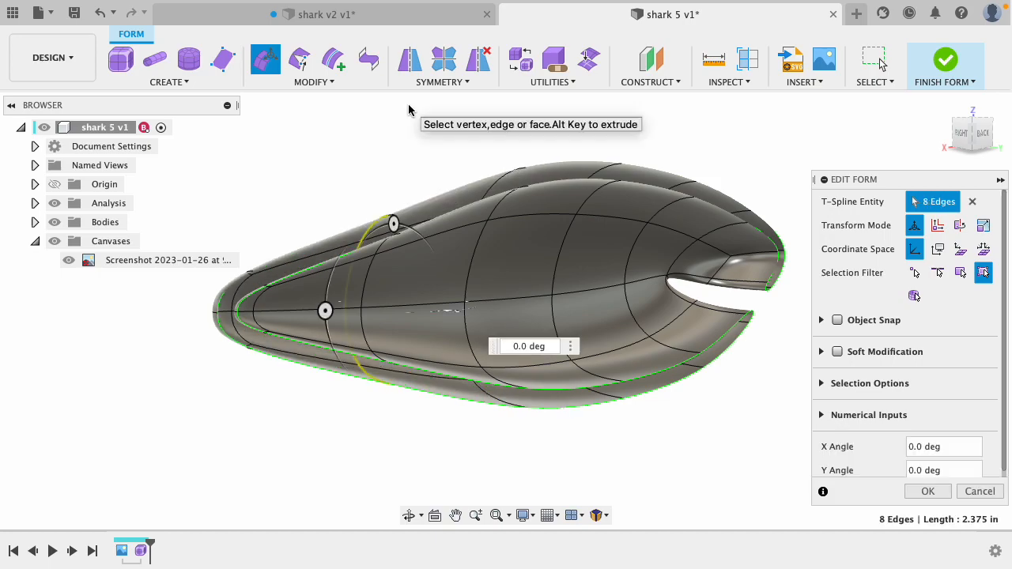
- Add the matching inner edge loop ahead of the tail to the selection and scale both loops vertically by about 0.694
shift+double_click(368, 283)
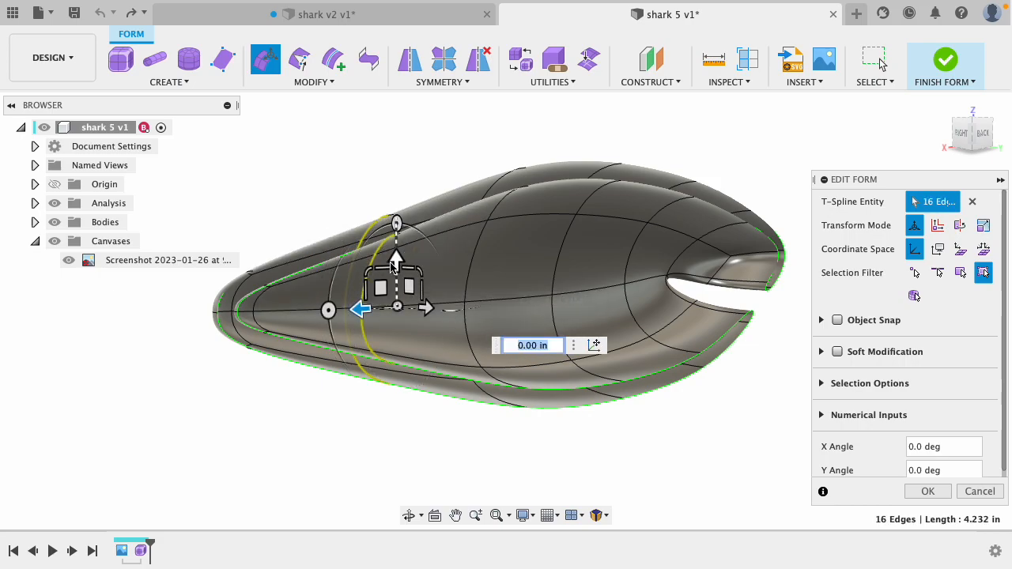
drag(393, 267, 387, 286)
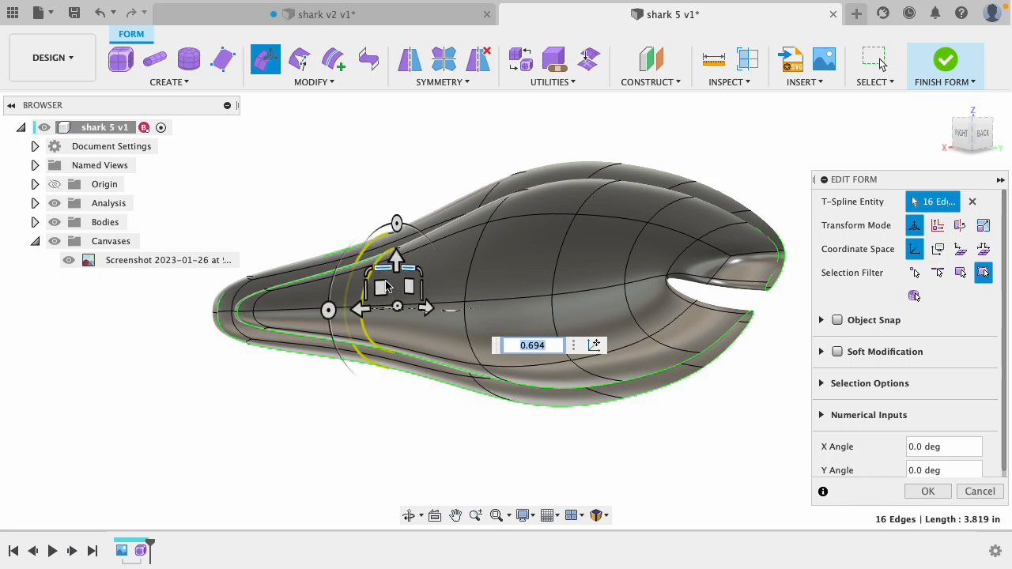
click(260, 387)
shift+middle_drag(251, 399, 518, 402)
click(927, 442)
- Hide the section analysis so the complete shark and canvas show, and save the design as a new version
shift+middle_drag(768, 404, 662, 435)
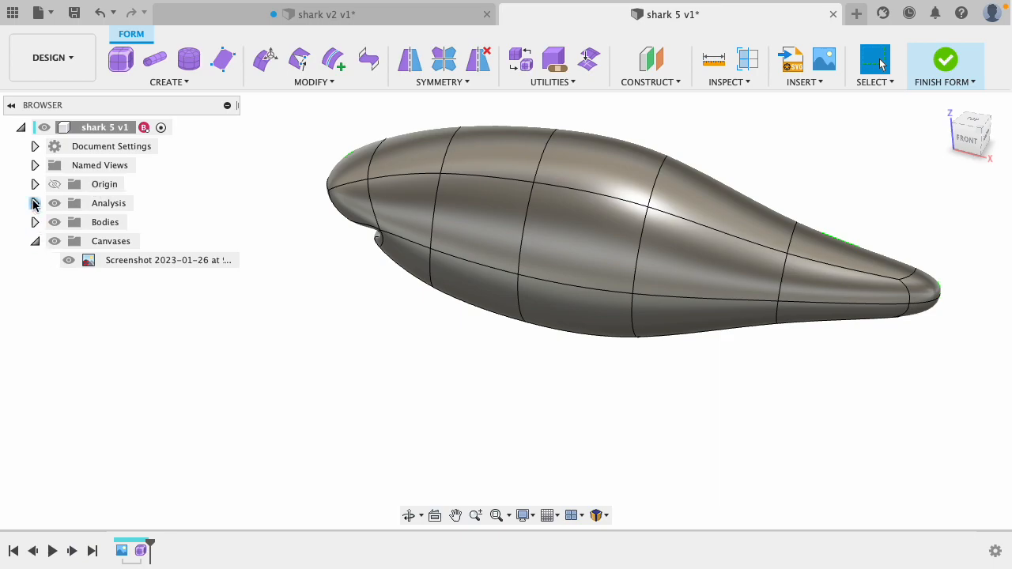
click(117, 205)
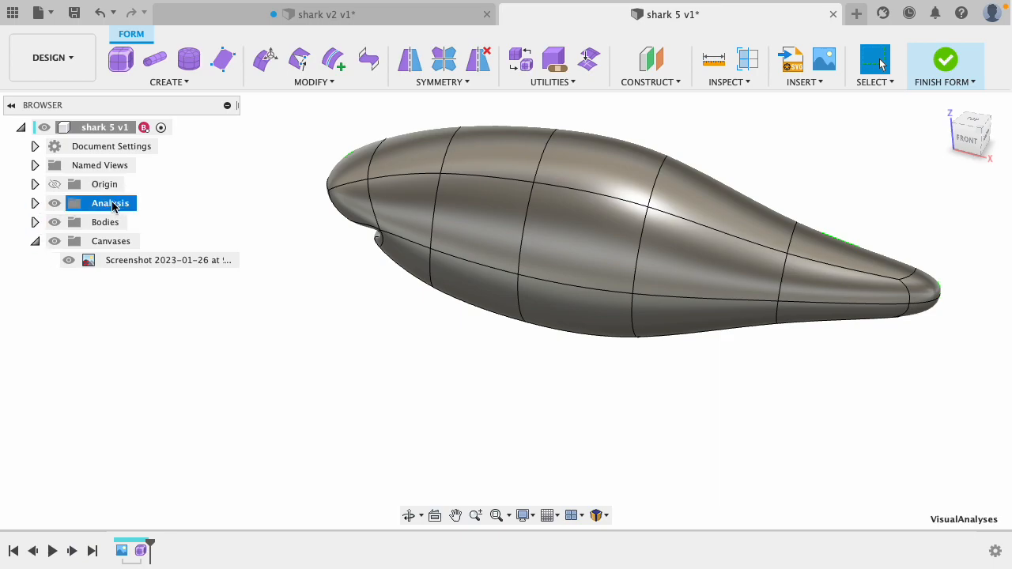
click(53, 204)
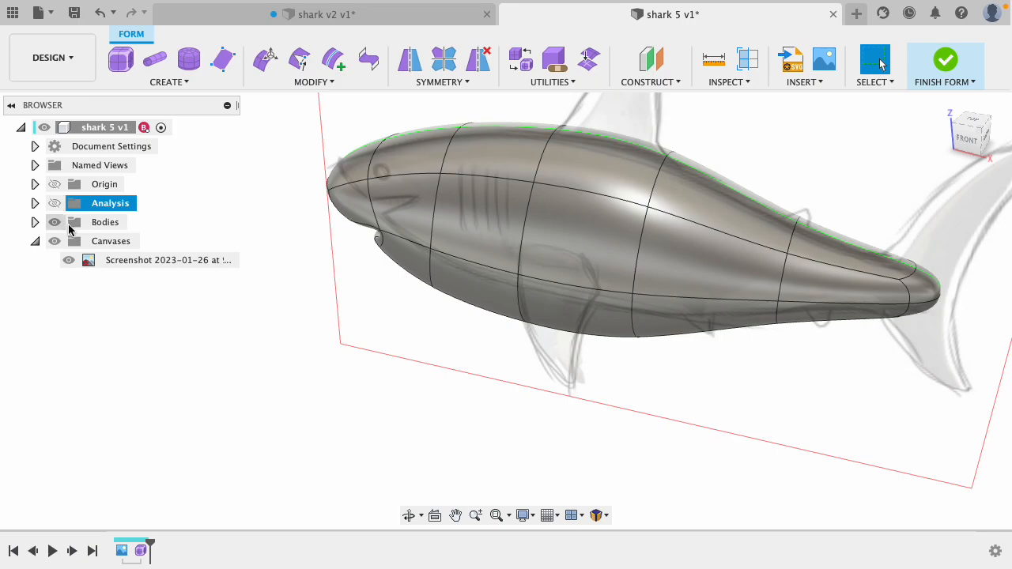
shift+middle_drag(203, 372, 270, 339)
drag(231, 335, 301, 361)
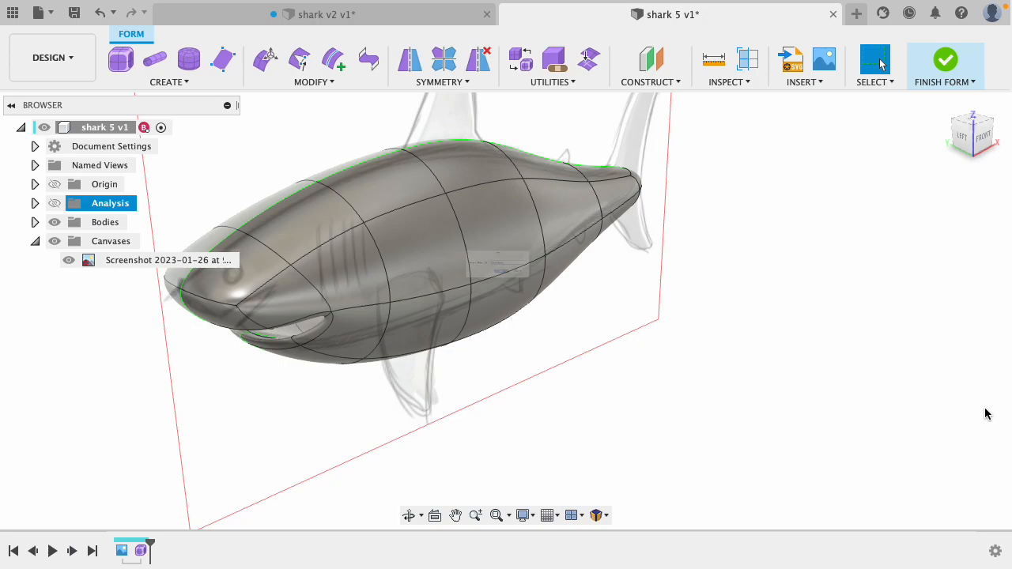
key(super+s)
key(Return)
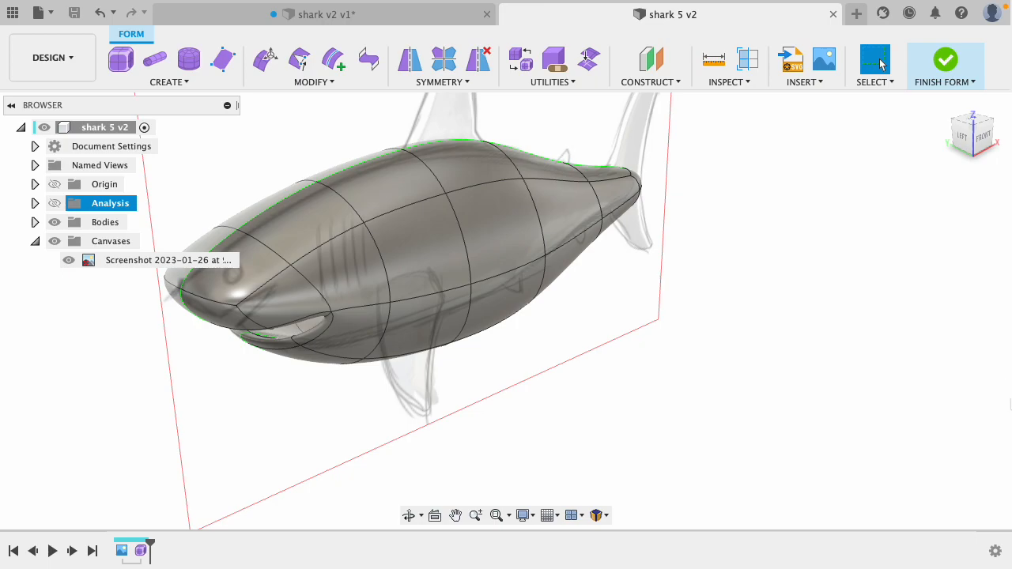
- Select the body edge loop at the dorsal fin's front base and move it about 0.04 in toward the head with Edit Form
shift+middle_drag(779, 295, 704, 260)
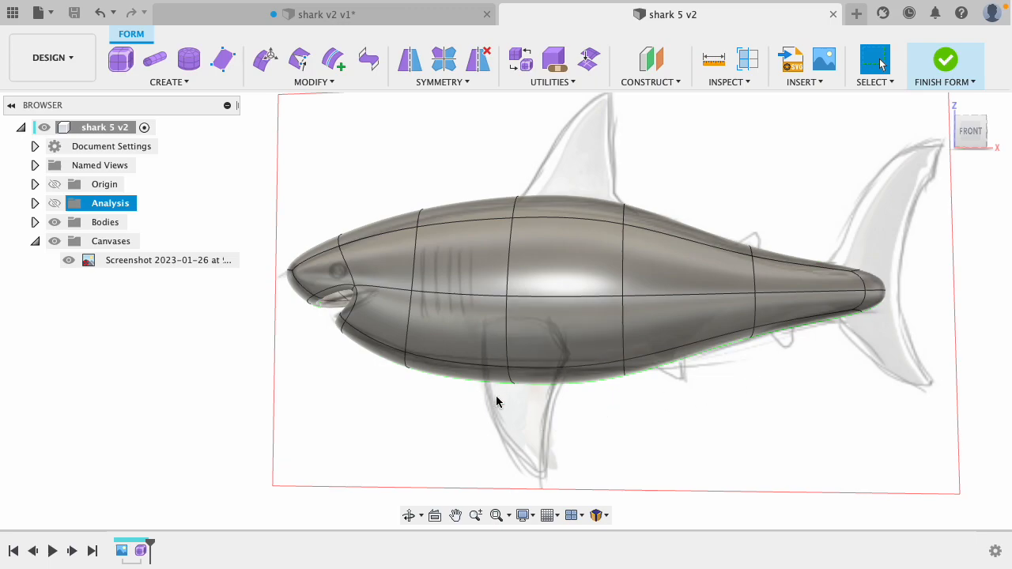
shift+middle_drag(414, 451, 537, 463)
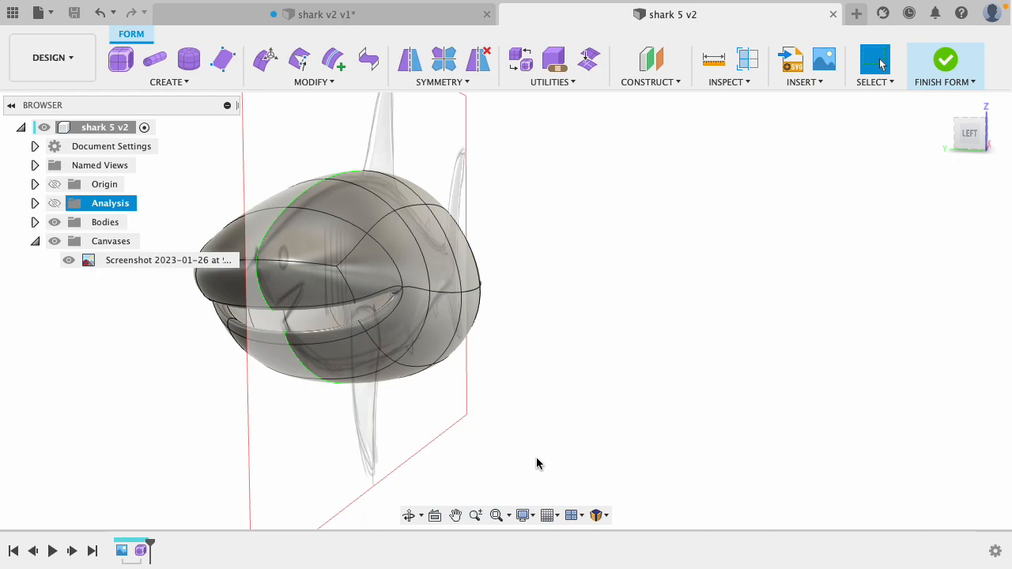
shift+middle_drag(561, 293, 511, 368)
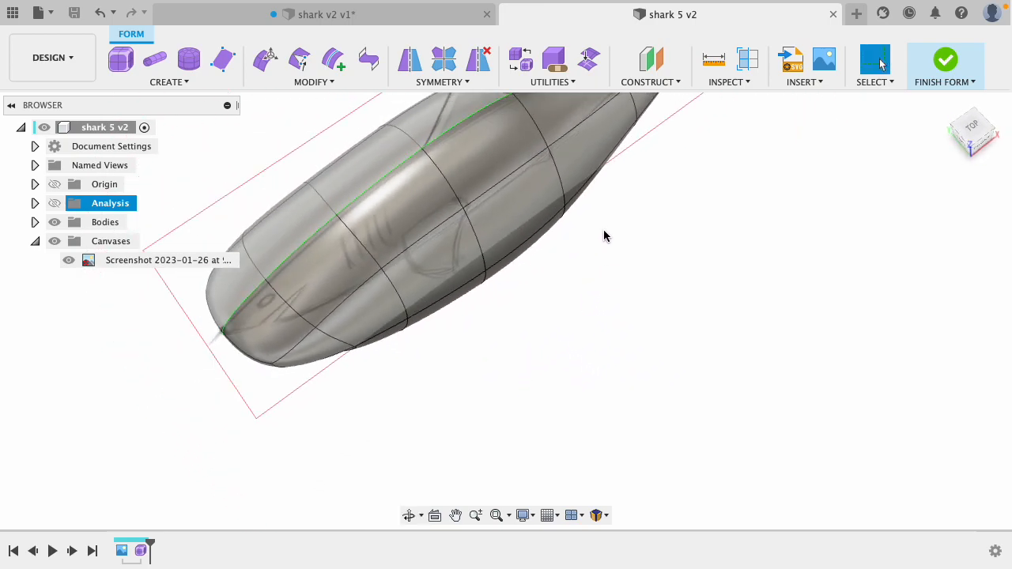
scroll(604, 230, down, 3)
scroll(566, 128, up, 5)
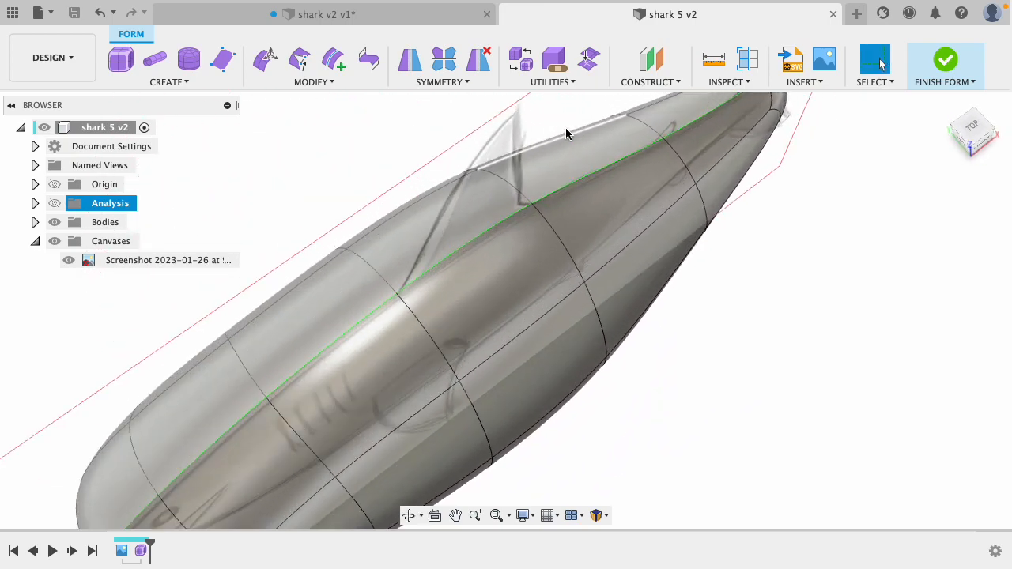
shift+middle_drag(335, 163, 313, 144)
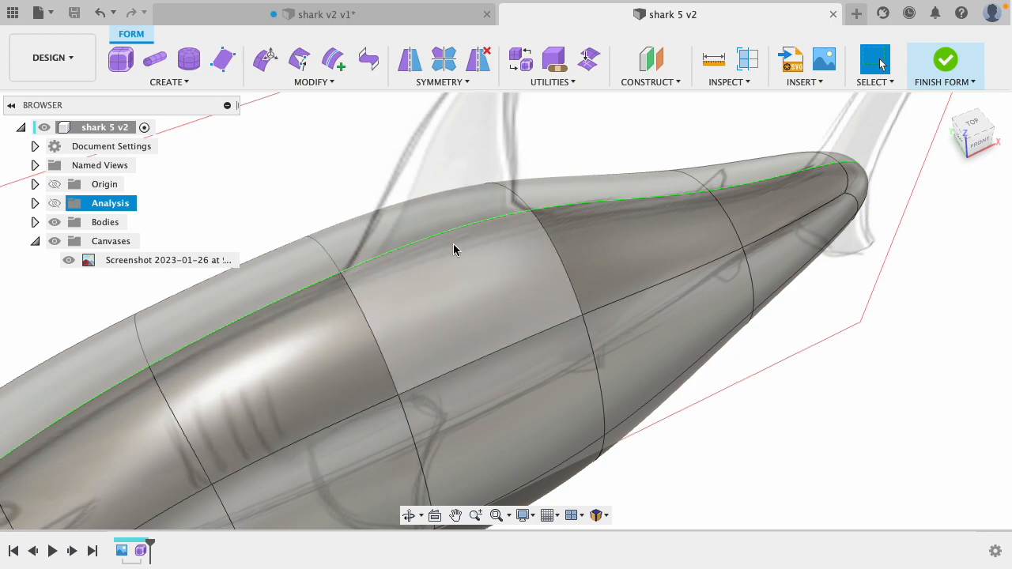
click(545, 233)
double_click(546, 233)
double_click(361, 309)
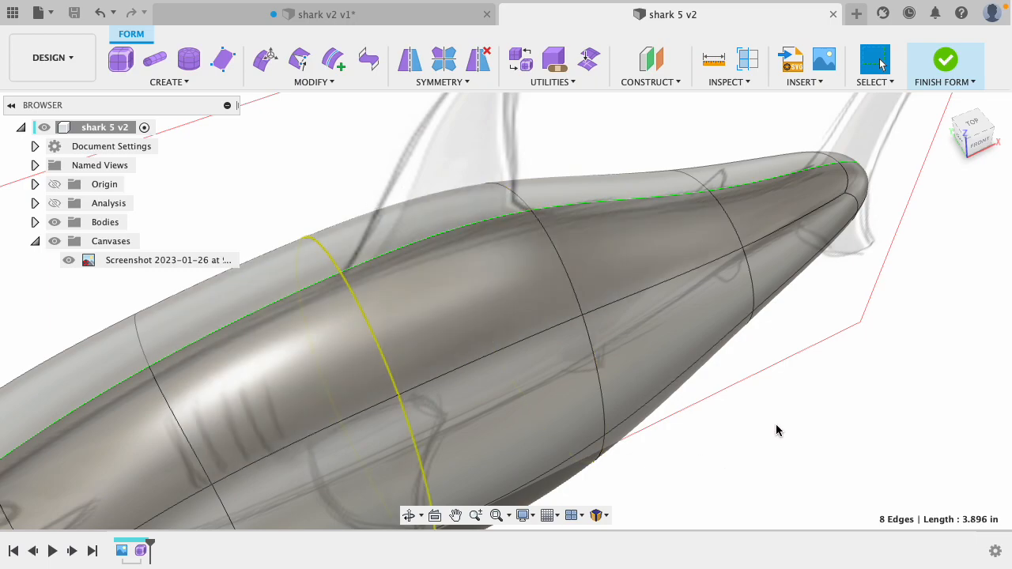
shift+middle_drag(800, 432, 777, 417)
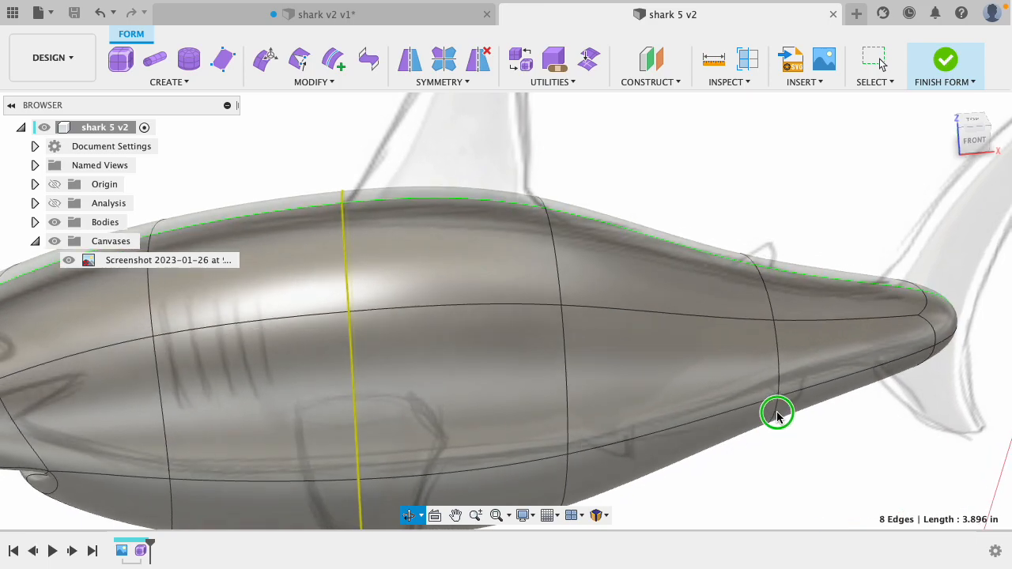
shift+middle_drag(777, 415, 756, 382)
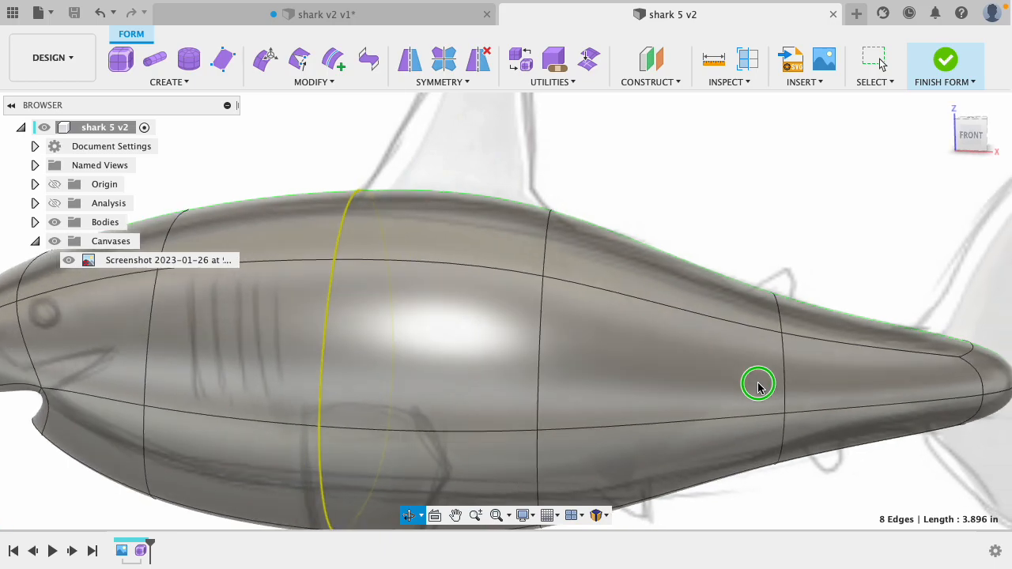
click(265, 58)
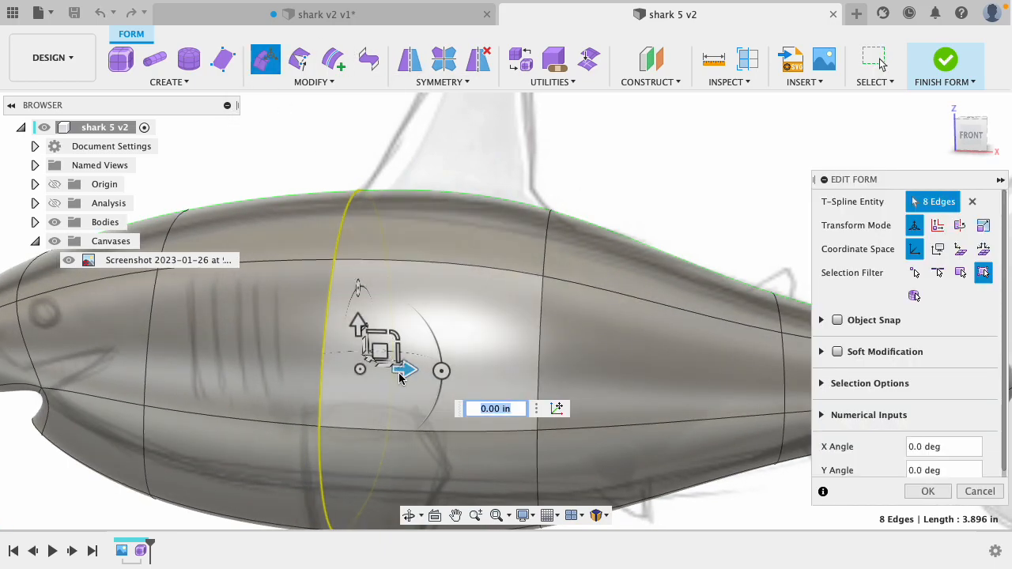
mouse_move(401, 373)
mouse_down()
mouse_move(373, 373)
mouse_move(398, 375)
mouse_move(385, 372)
mouse_move(393, 384)
mouse_up()
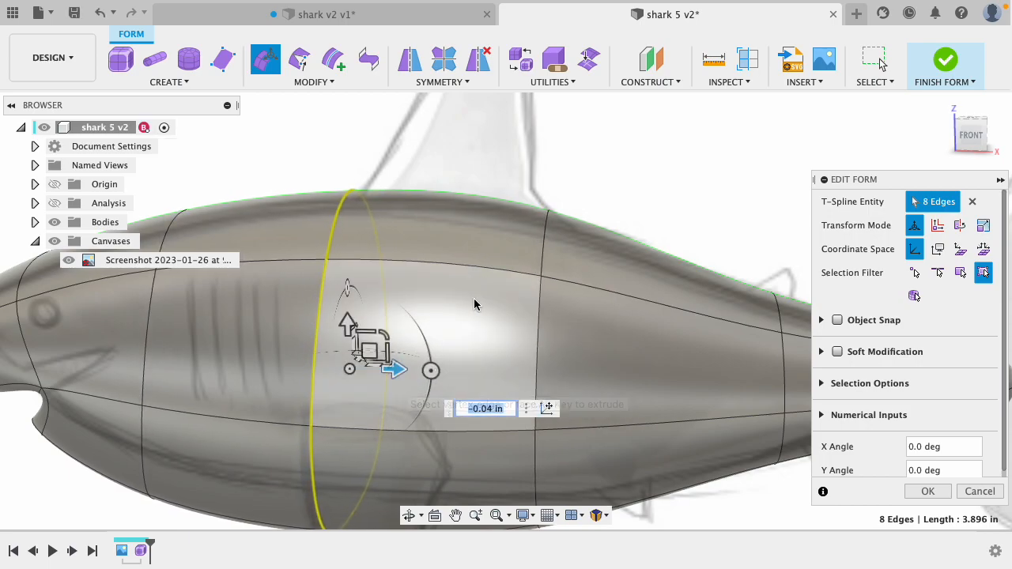
- Insert an edge in Simple mode with Insert Point across the upper side face, between the two cross loops below the dorsal fin
click(602, 164)
shift+middle_drag(644, 211, 746, 246)
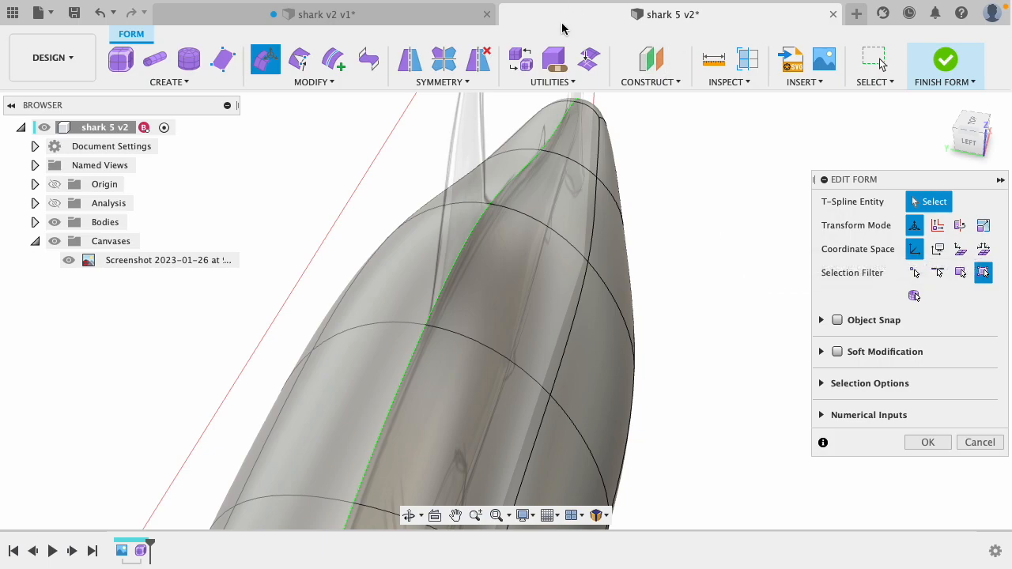
click(324, 91)
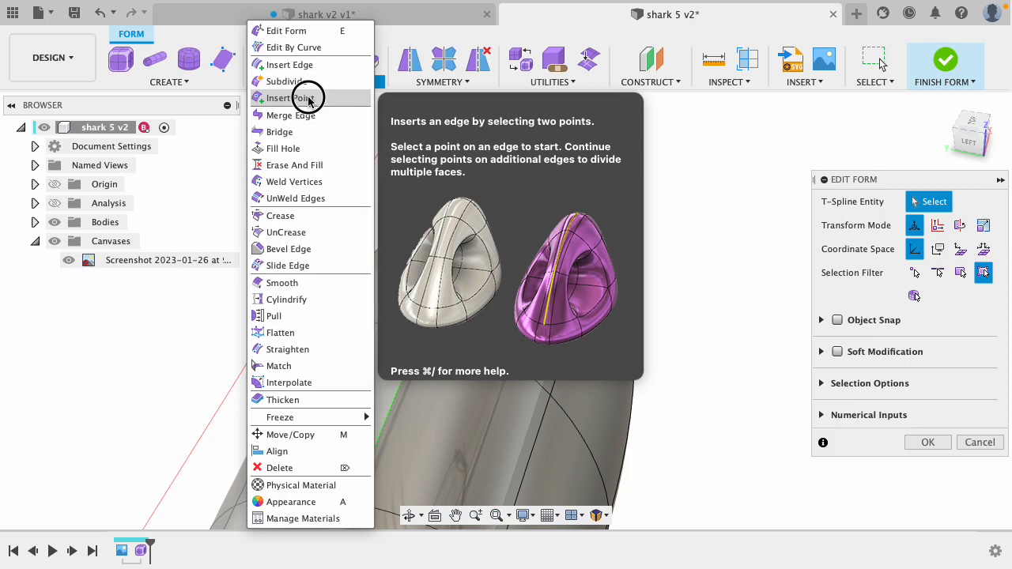
click(308, 97)
shift+middle_drag(746, 326, 679, 327)
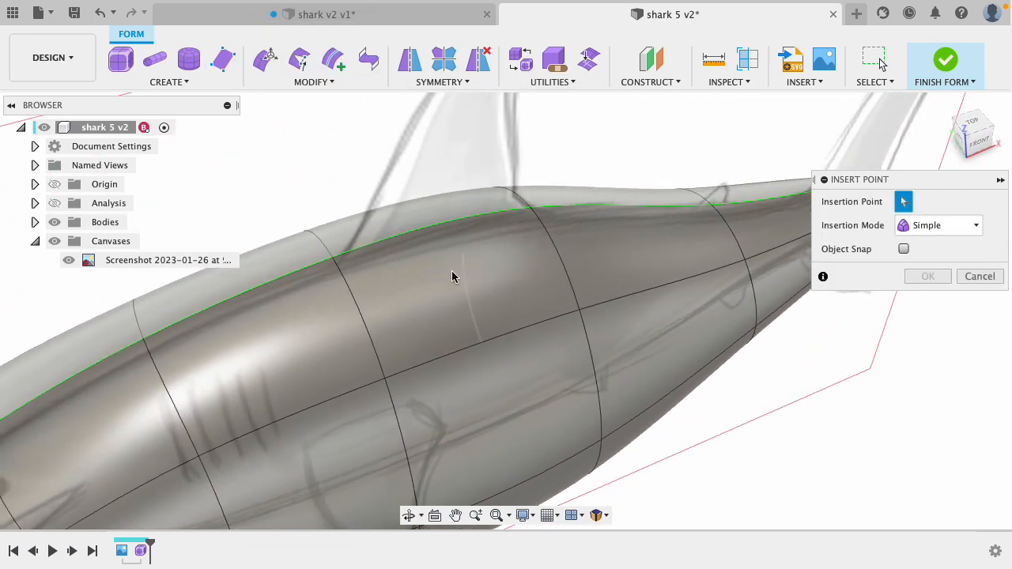
click(343, 280)
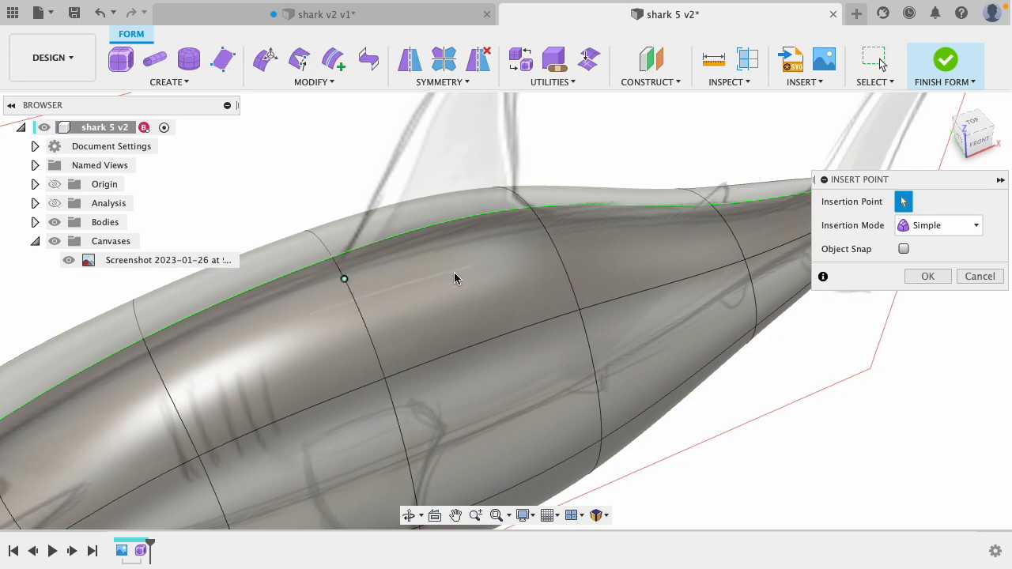
click(542, 227)
click(927, 276)
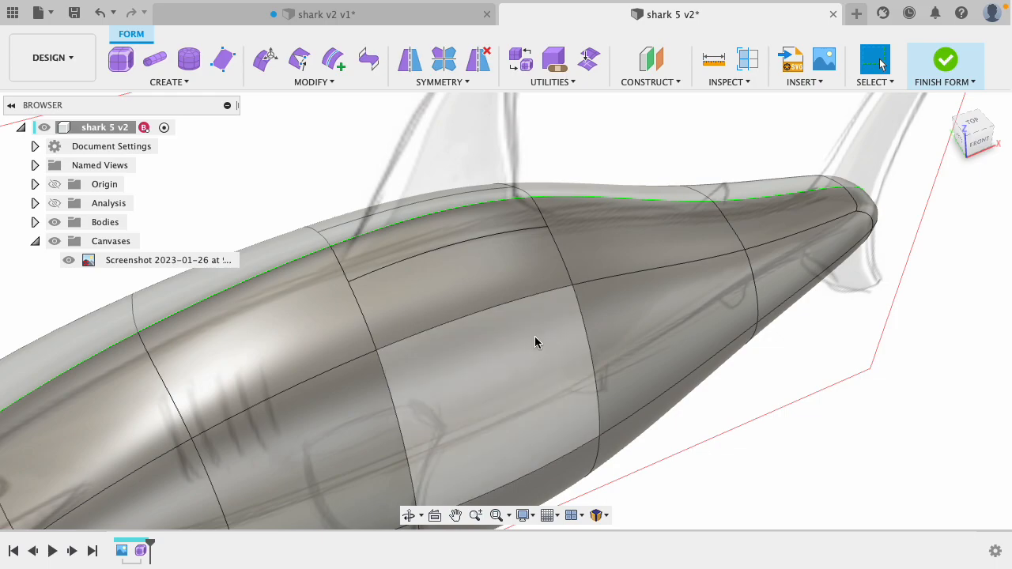
- Try Make Uniform with Convert T-Points on the shark body, and undo the conversion
shift+middle_drag(293, 214, 360, 199)
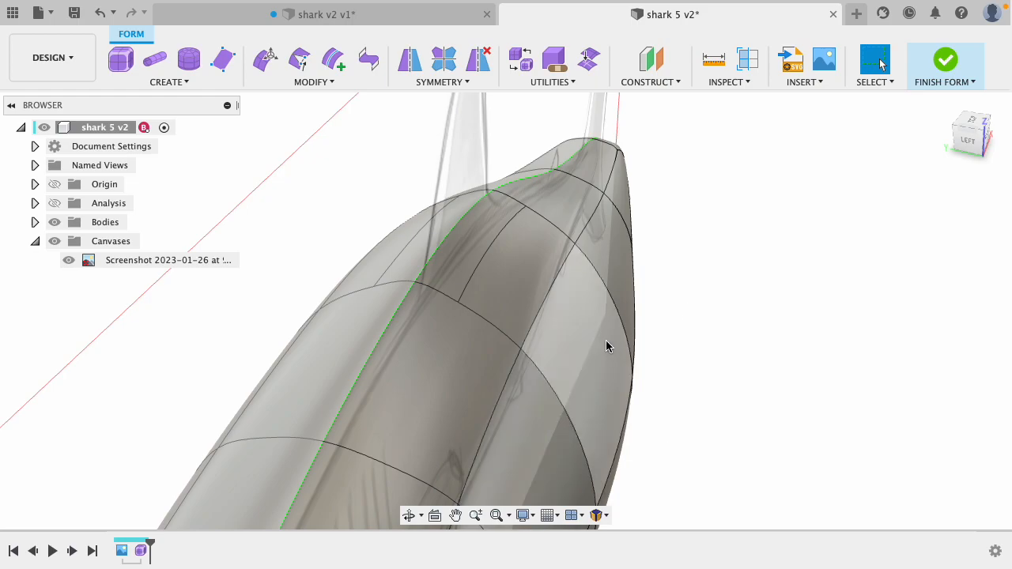
click(506, 305)
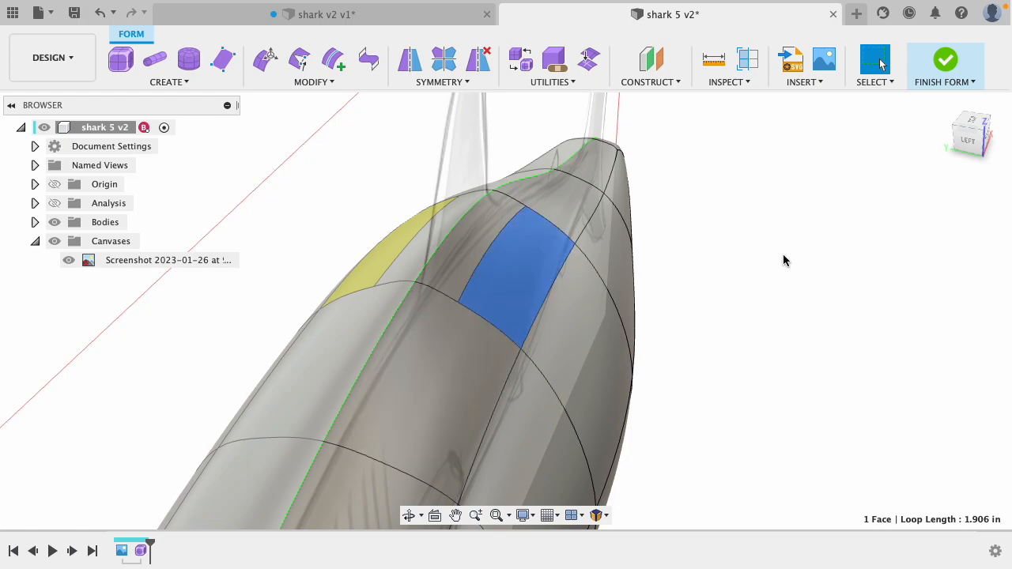
click(727, 256)
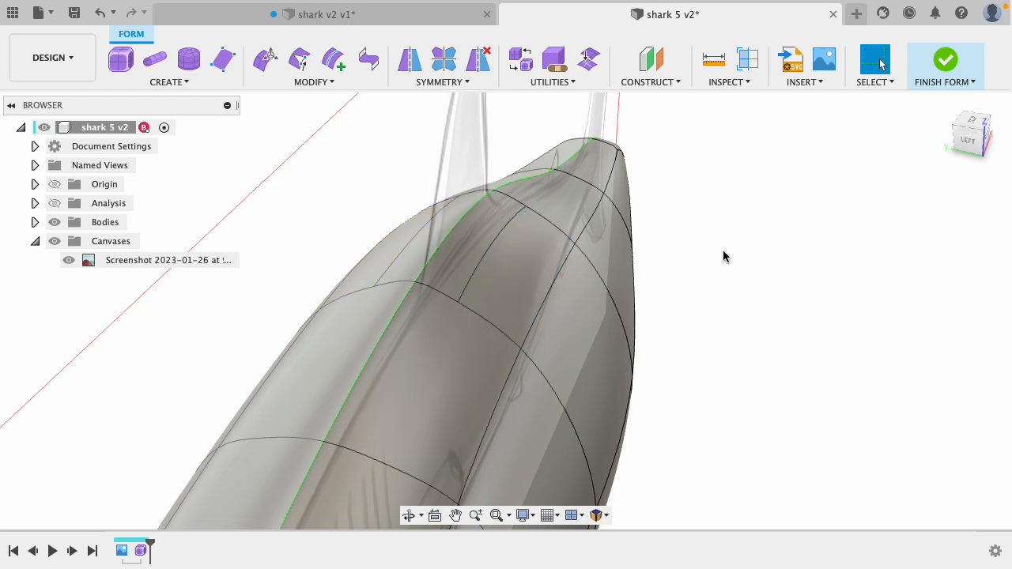
click(534, 254)
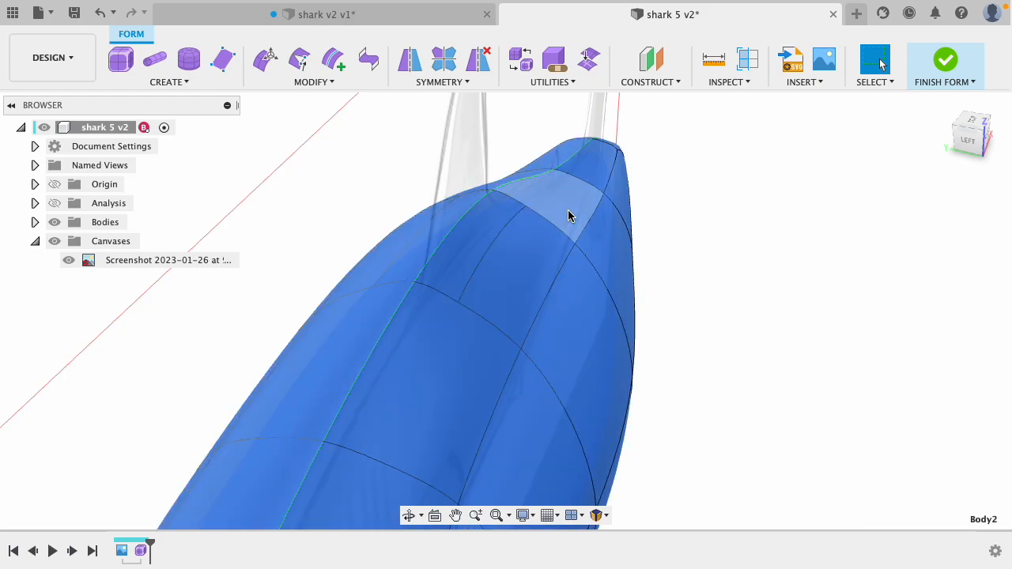
click(550, 84)
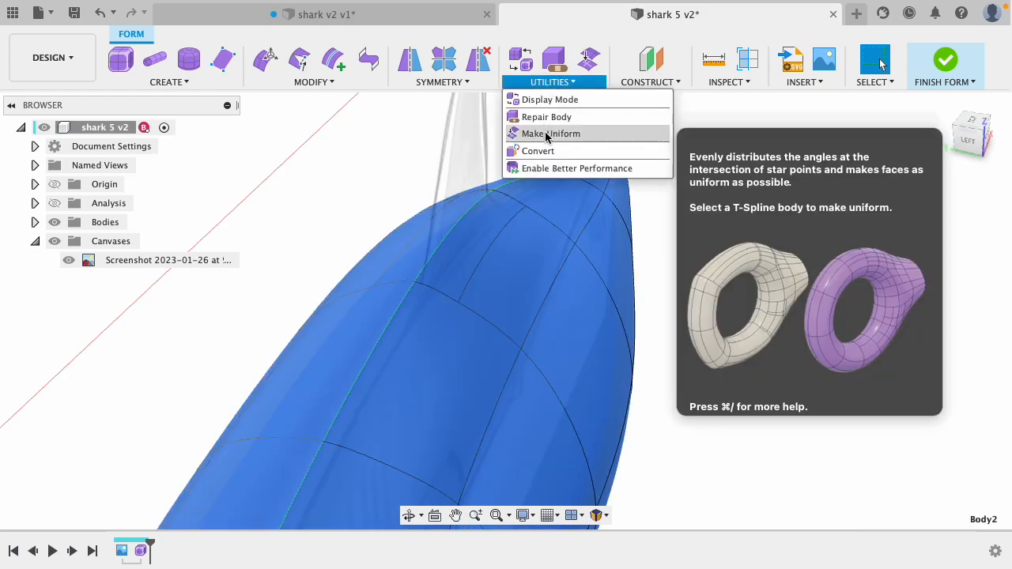
click(544, 136)
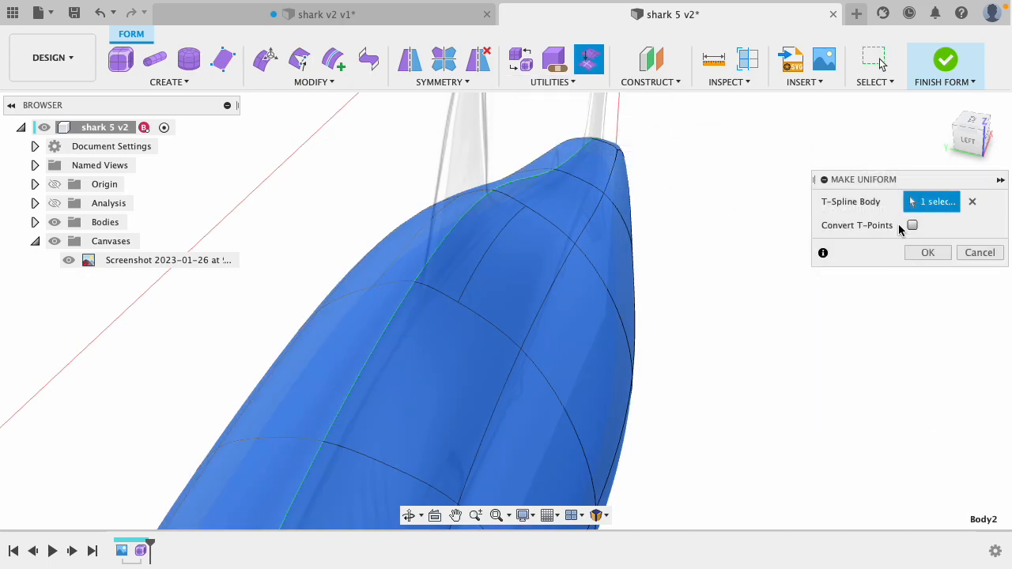
click(912, 227)
click(929, 253)
shift+middle_drag(810, 274, 771, 281)
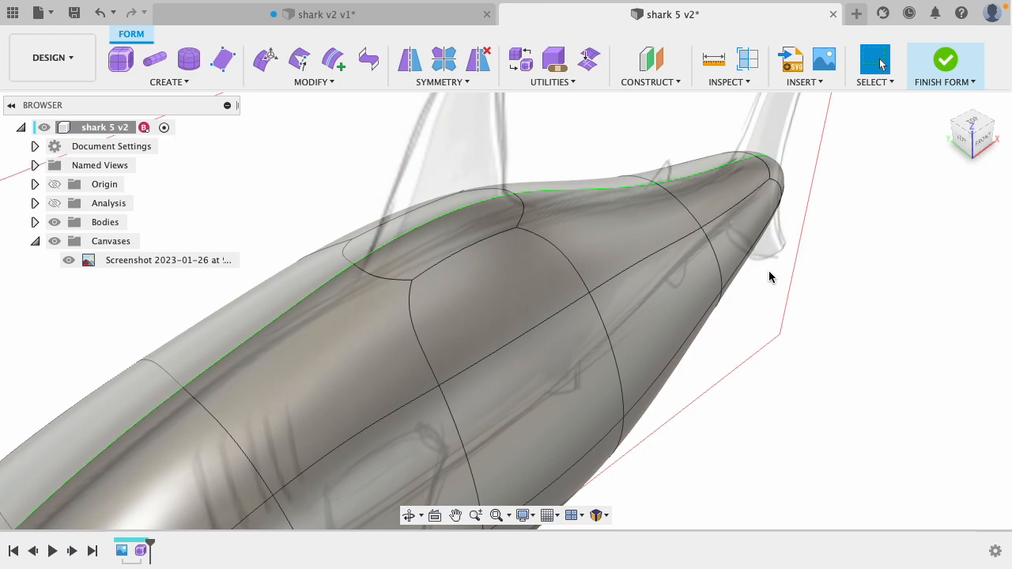
key(super+z)
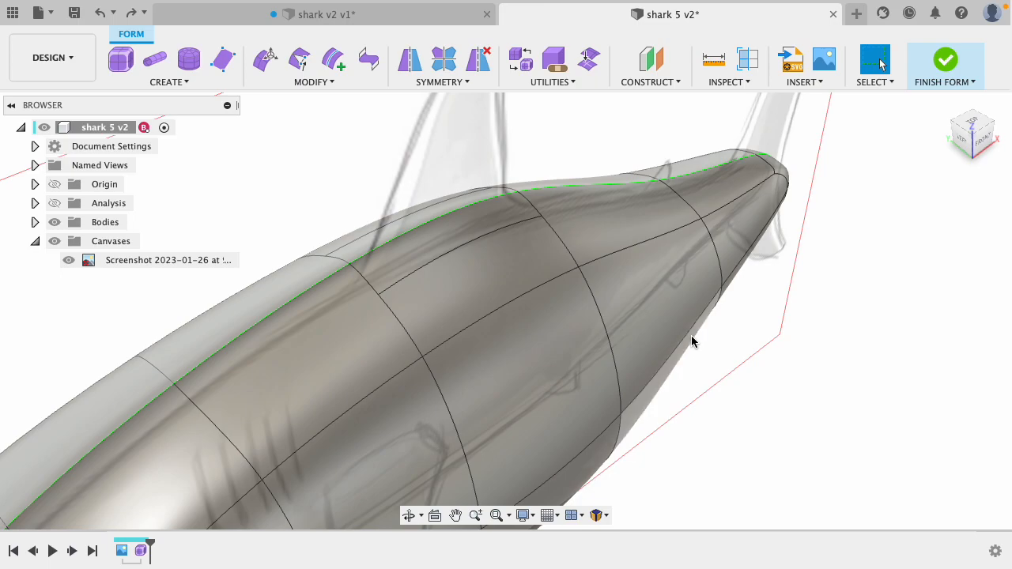
- Use Repair Body to convert the T-points at both ends of the inserted dorsal edge into star points
shift+middle_drag(299, 209, 316, 210)
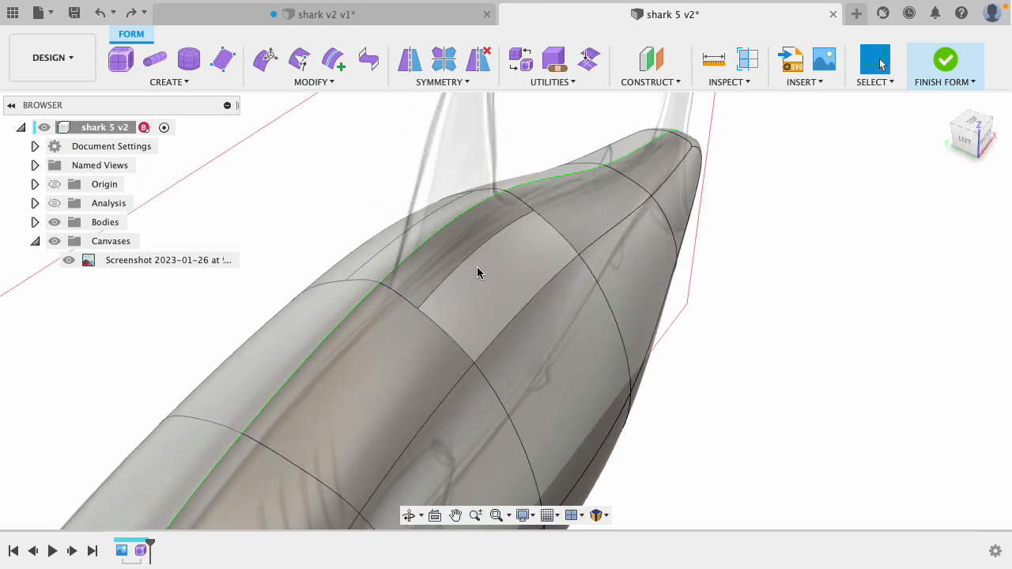
click(554, 60)
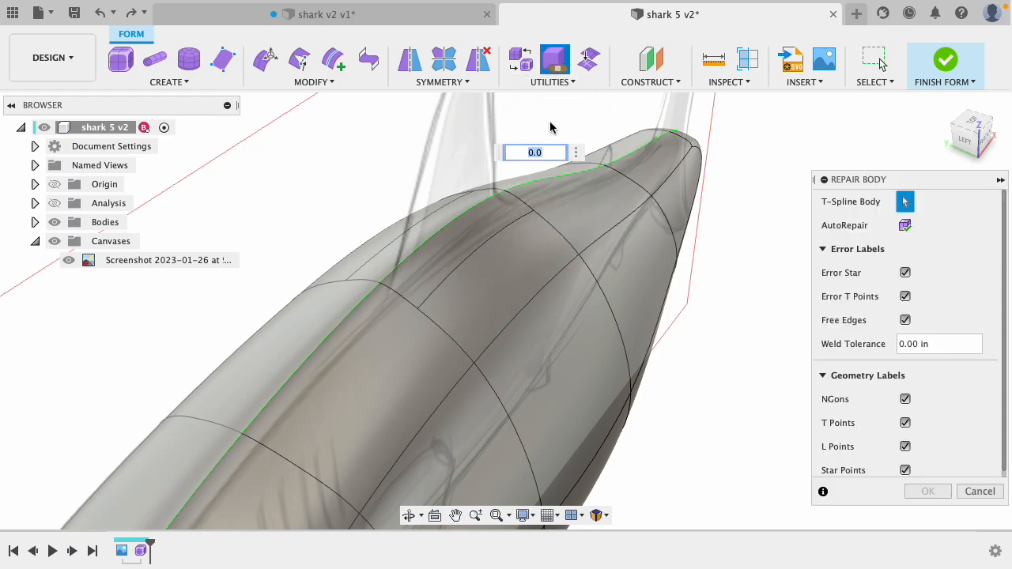
click(504, 271)
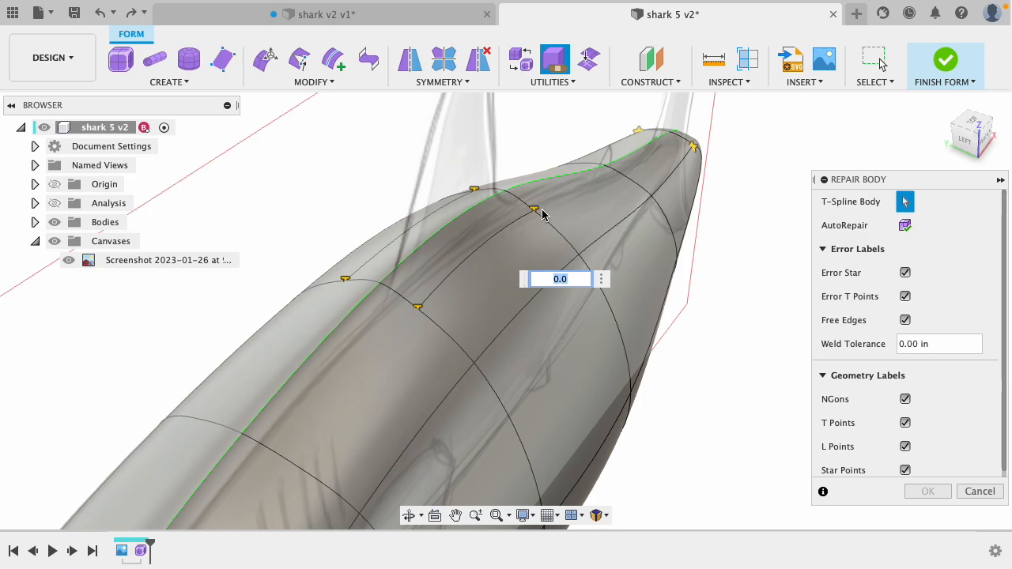
click(419, 308)
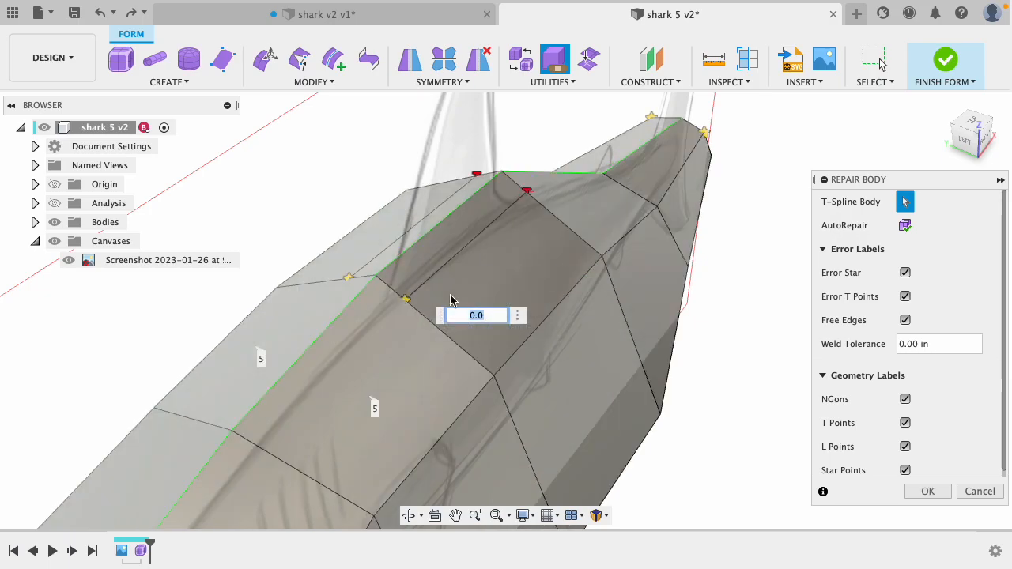
click(526, 189)
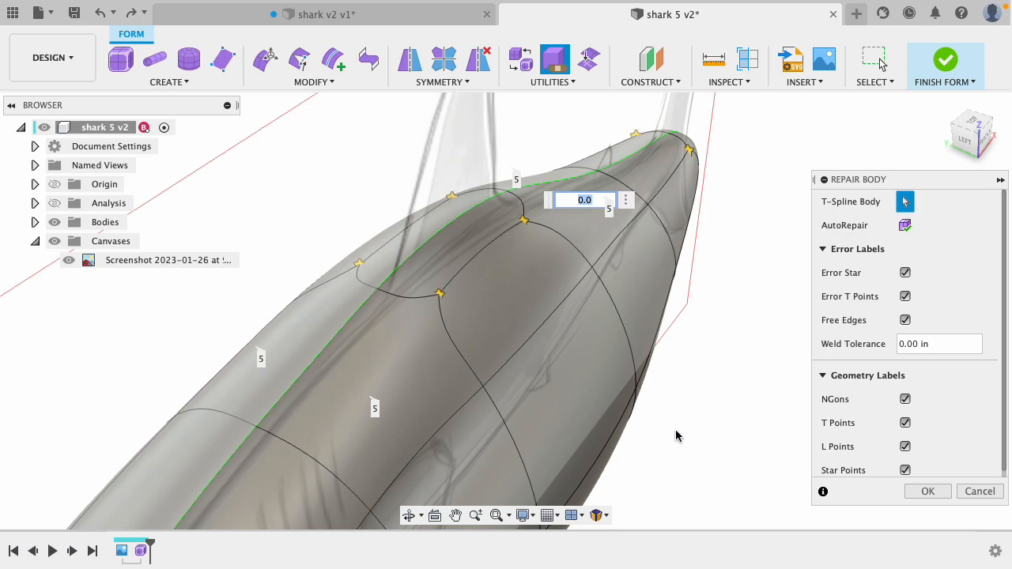
click(926, 490)
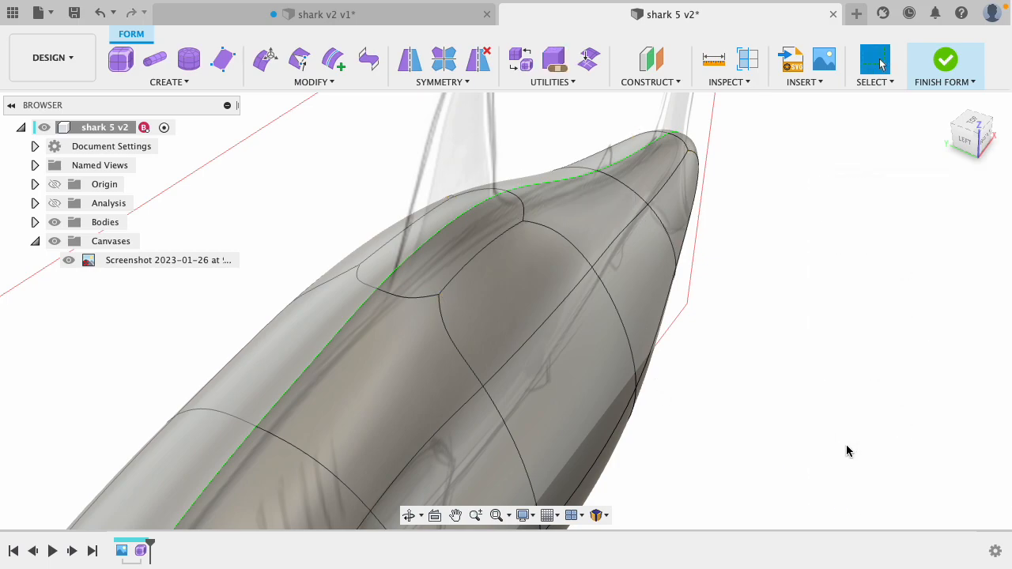
mouse_move(755, 372)
shift+middle_down()
mouse_move(764, 359)
mouse_move(814, 364)
mouse_move(836, 332)
mouse_move(865, 332)
mouse_move(743, 345)
mouse_move(659, 327)
mouse_move(696, 341)
mouse_move(700, 361)
mouse_move(744, 379)
mouse_move(750, 373)
mouse_move(708, 364)
mouse_move(711, 352)
mouse_move(762, 375)
shift+middle_up()
key(Escape)
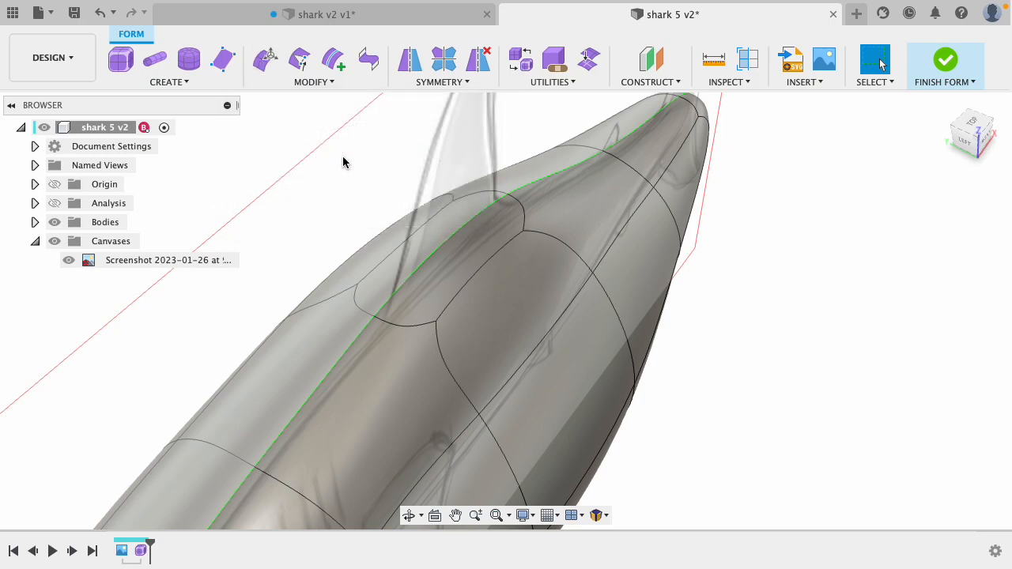
shift+middle_drag(832, 323, 822, 302)
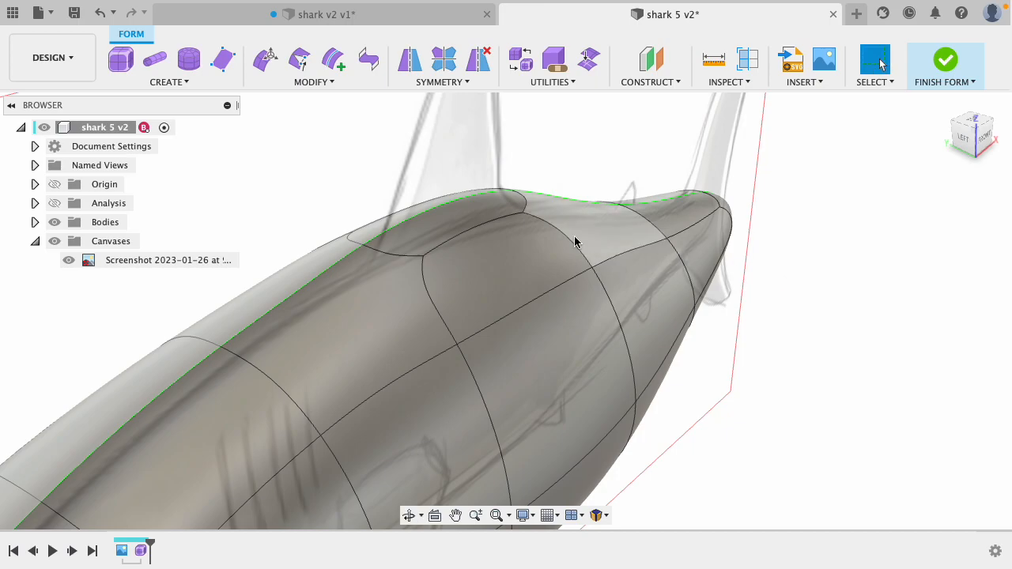
click(434, 223)
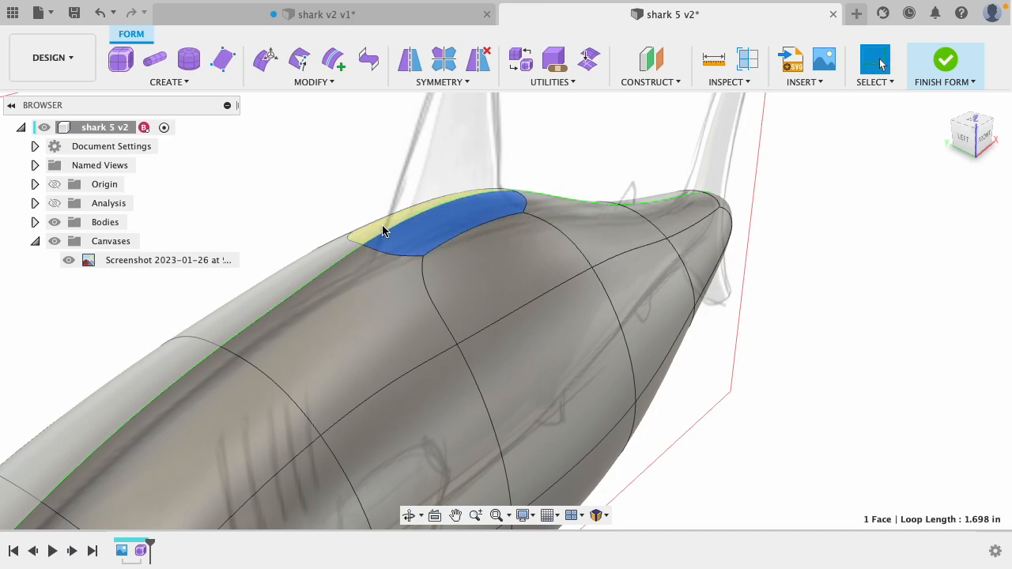
shift+middle_drag(420, 230, 428, 244)
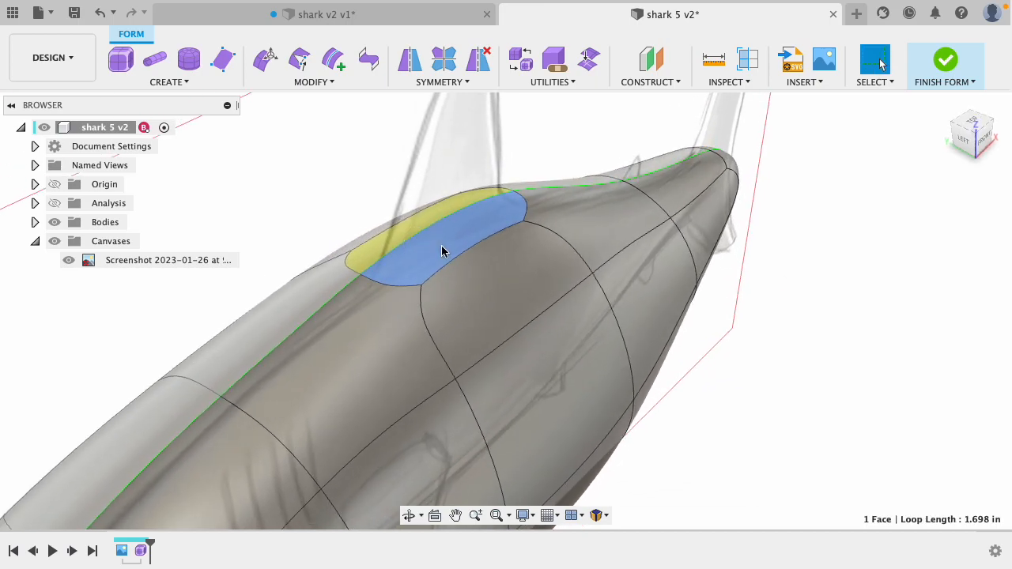
click(258, 62)
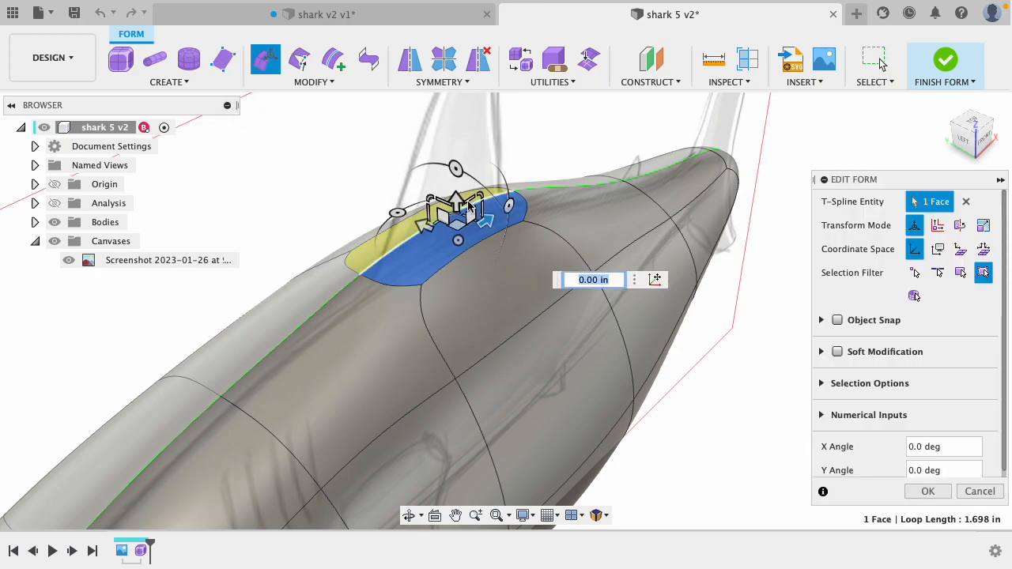
drag(456, 204, 491, 180)
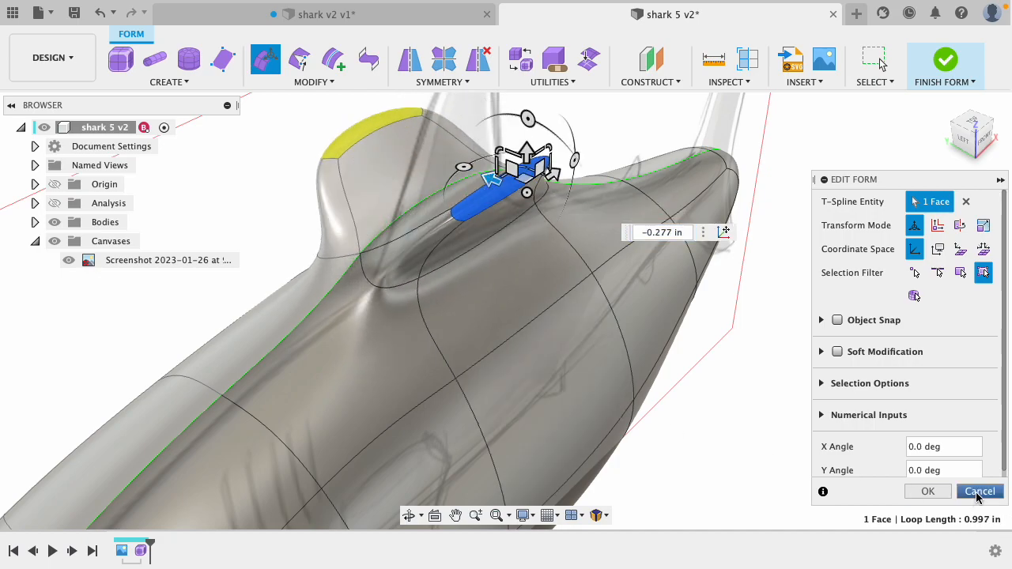
click(978, 492)
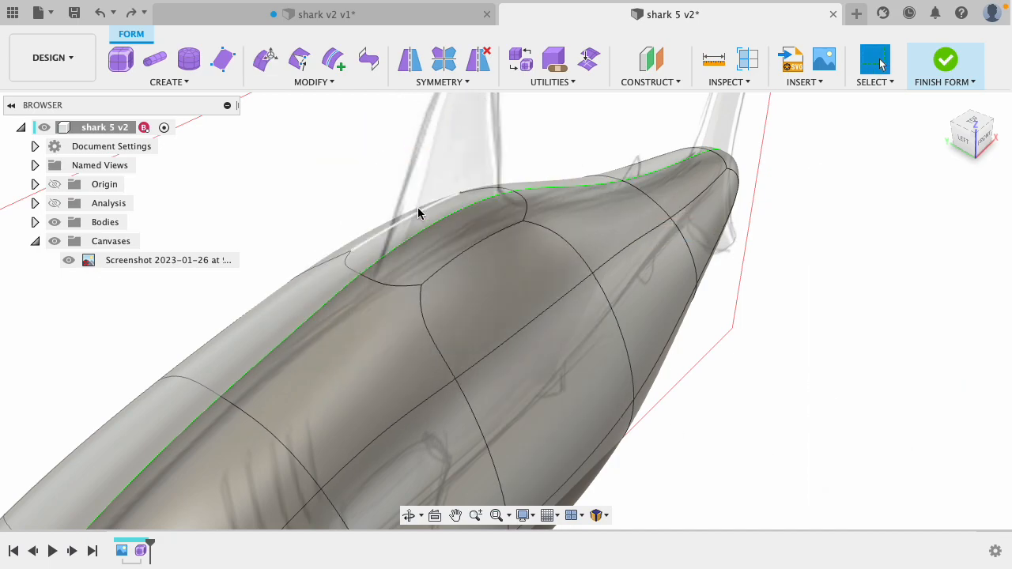
- Select the two mirrored faces at the dorsal fin base and extrude them upward with Edit Form
click(444, 252)
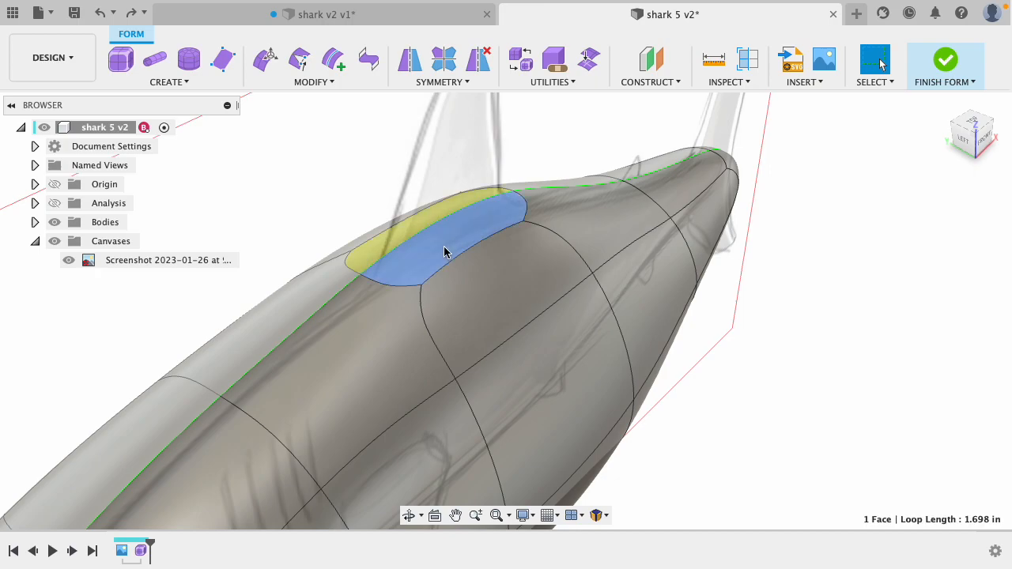
shift+click(392, 244)
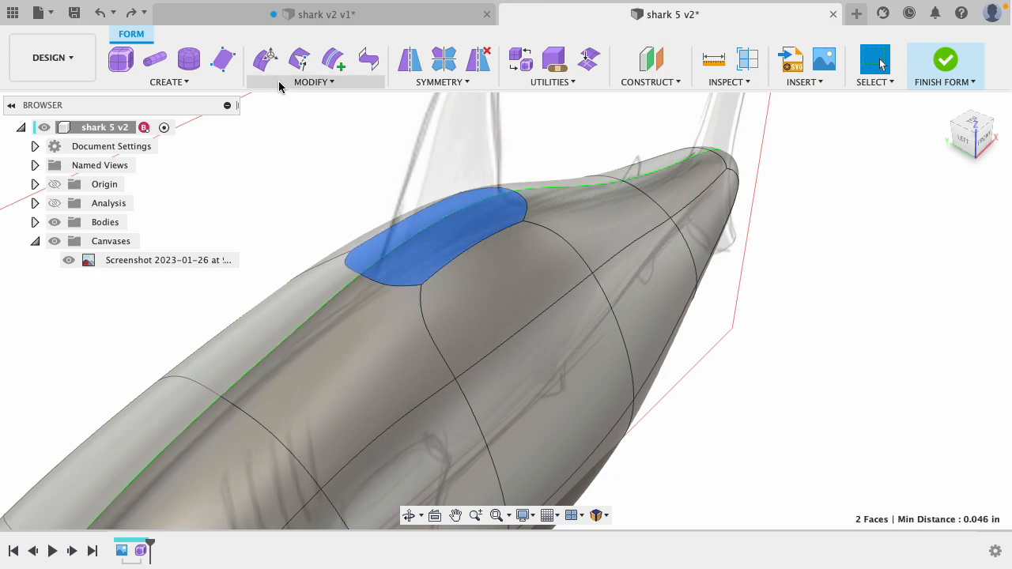
click(265, 60)
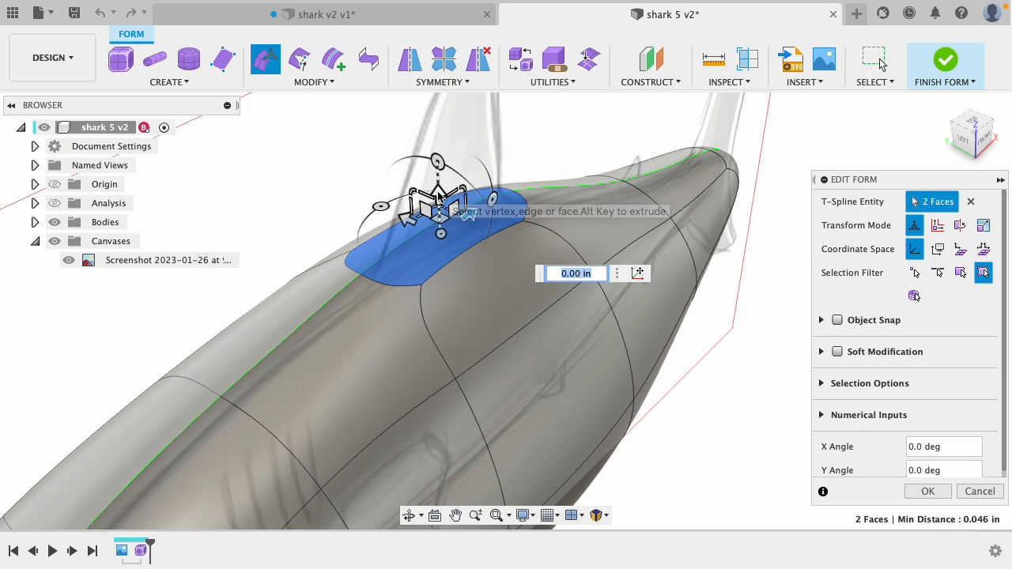
drag(437, 194, 437, 174)
- Rotate the two extruded dorsal fin faces about 4.2 degrees around the Y axis, judging the tilt from the front view
shift+middle_drag(736, 393, 662, 329)
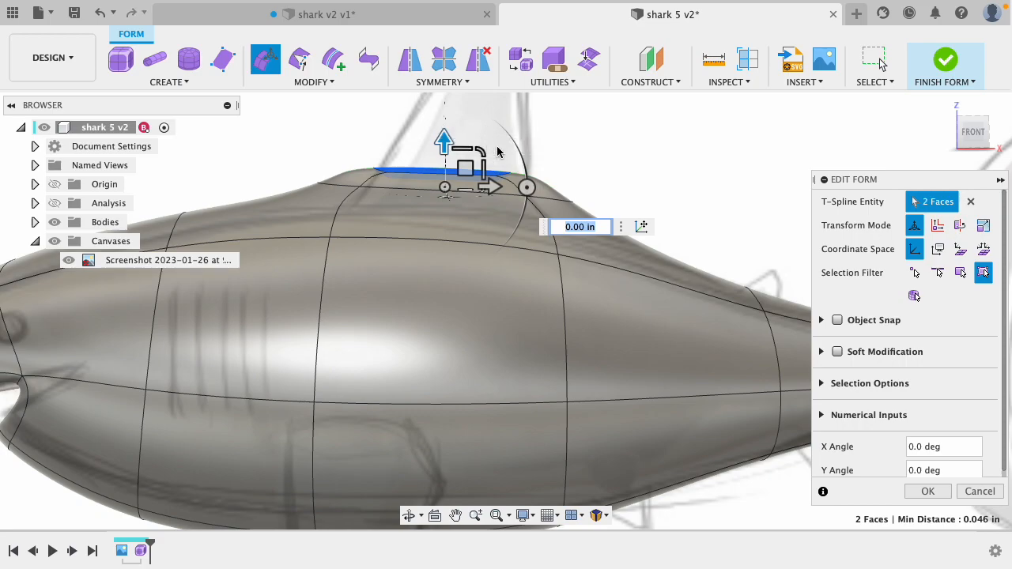
click(527, 188)
drag(527, 189, 528, 193)
shift+middle_drag(557, 164, 583, 206)
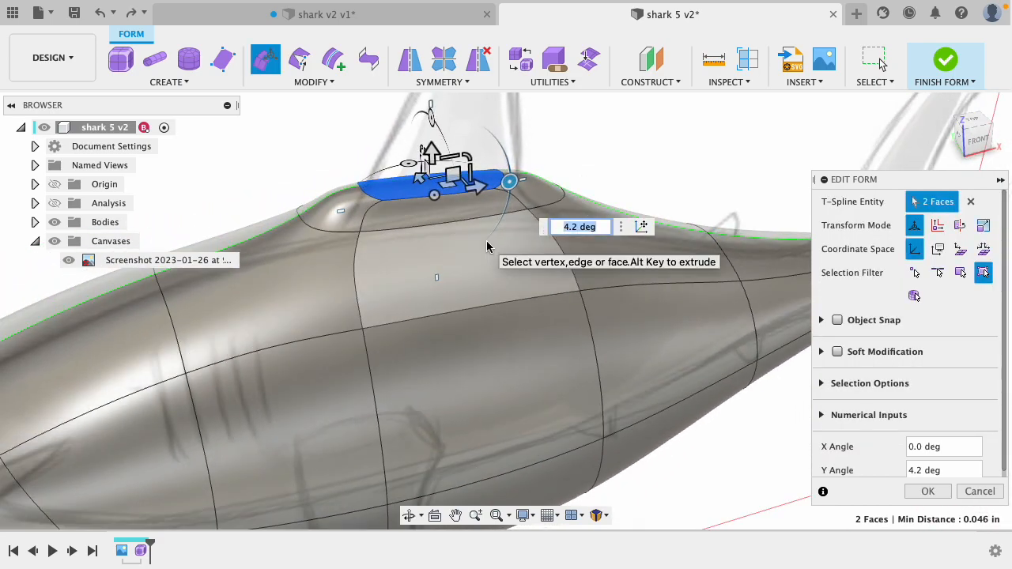
- Switch the body to box display and scale the extruded dorsal faces to shorten them lengthwise and narrow them across the body
key(alt+1)
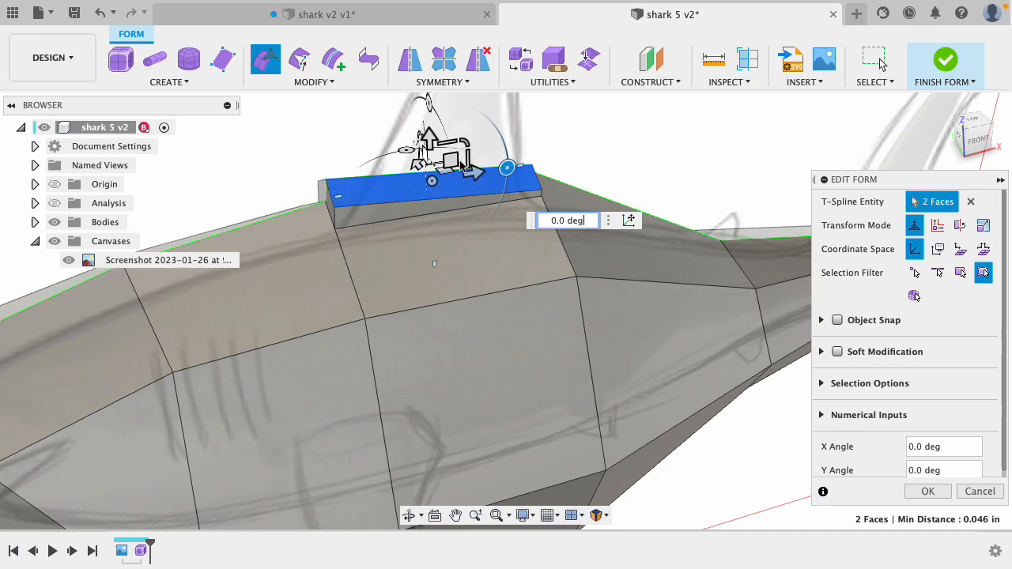
drag(476, 159, 463, 162)
shift+middle_drag(297, 166, 388, 164)
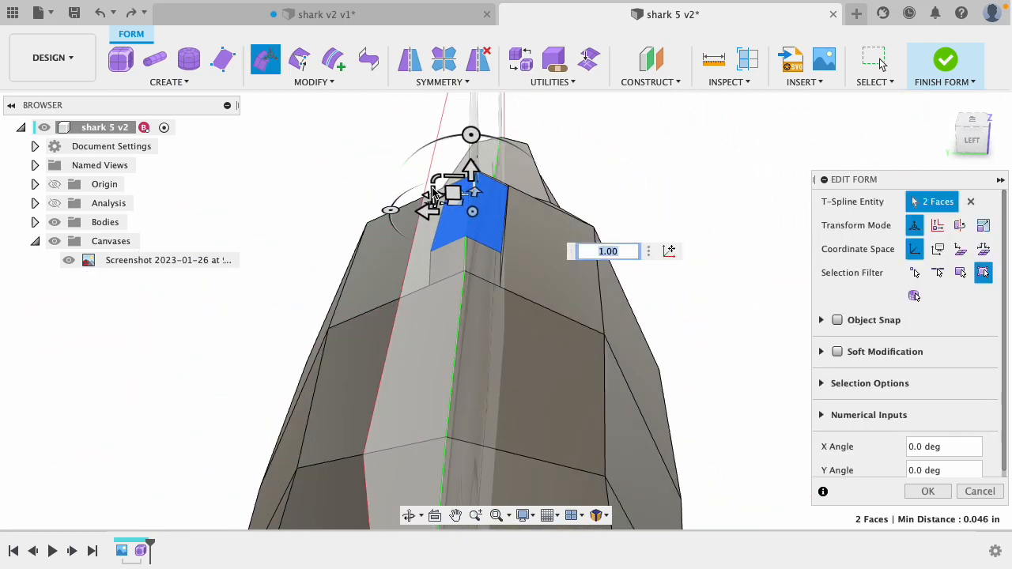
drag(434, 193, 442, 191)
- Flatten the peaked dorsal faces by scaling them vertically, and move them up about 0.02 in
shift+middle_drag(672, 180, 677, 151)
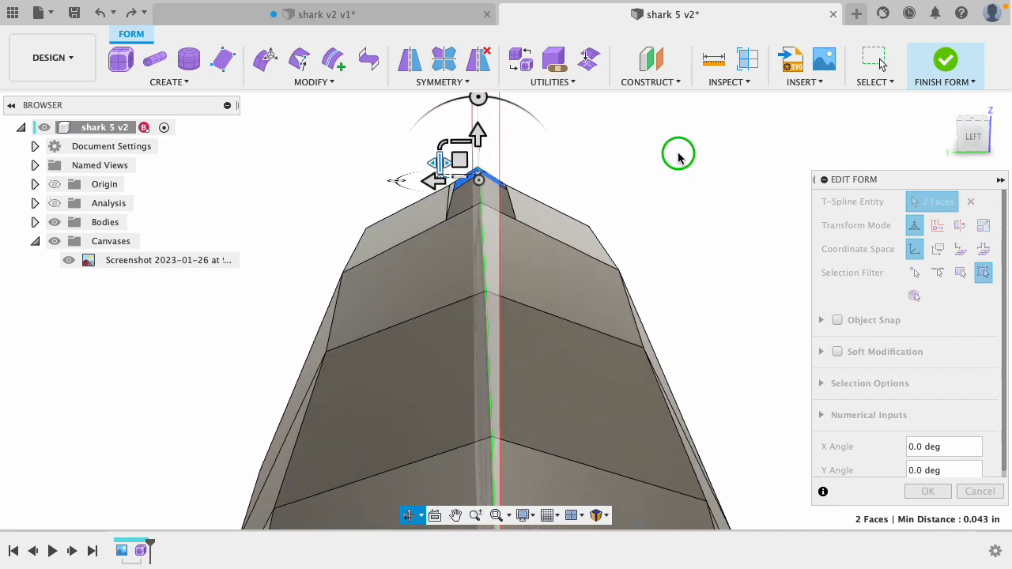
drag(460, 142, 454, 199)
drag(477, 133, 478, 129)
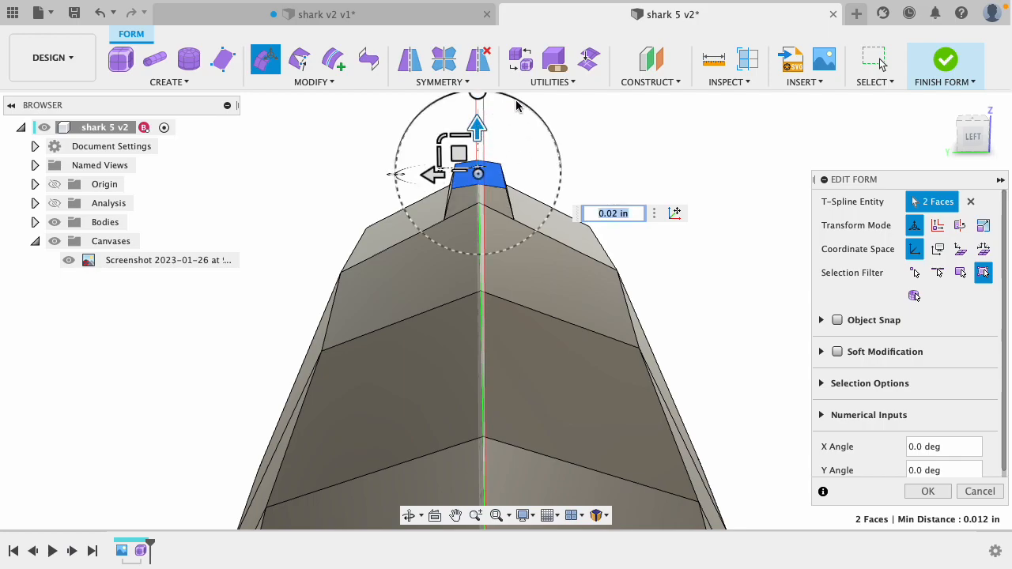
- Extrude the two selected dorsal faces upward from the fin base and raise them to the upper part of the sketched fin
shift+middle_drag(594, 176, 563, 180)
shift+middle_drag(513, 177, 477, 174)
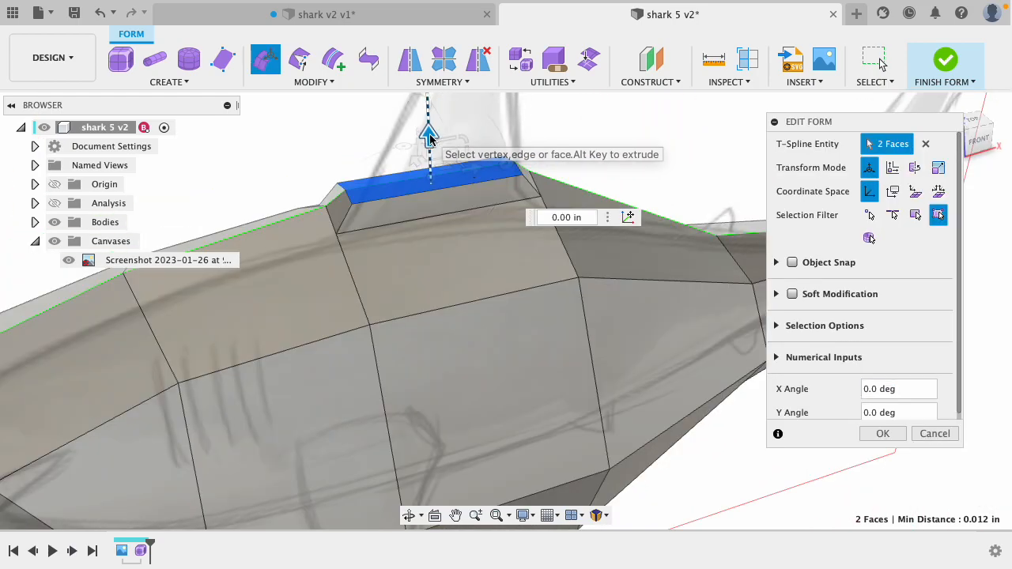
drag(429, 131, 428, 109)
shift+middle_drag(592, 138, 583, 142)
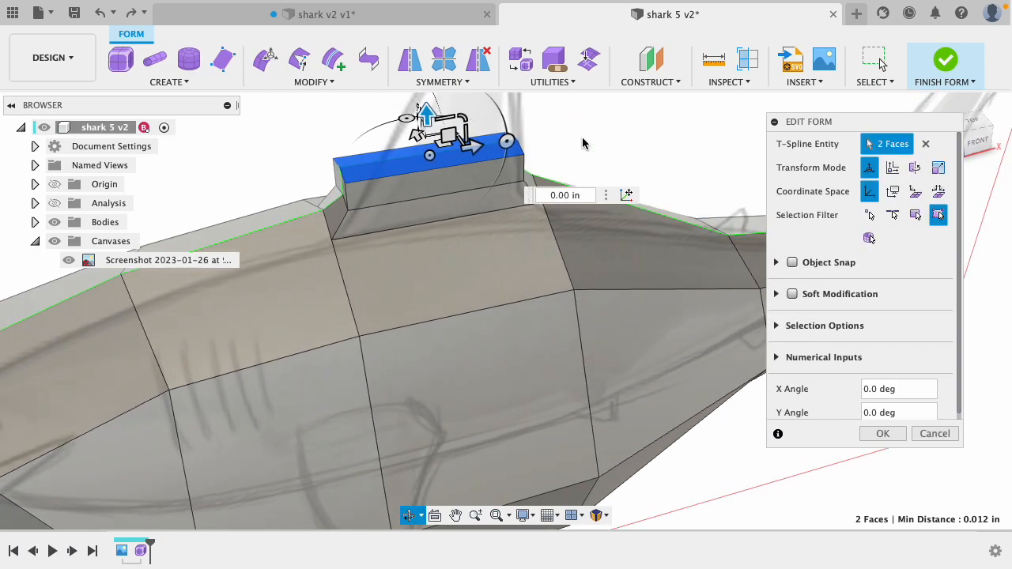
scroll(438, 397, down, 5)
drag(431, 215, 429, 172)
shift+middle_drag(572, 185, 542, 147)
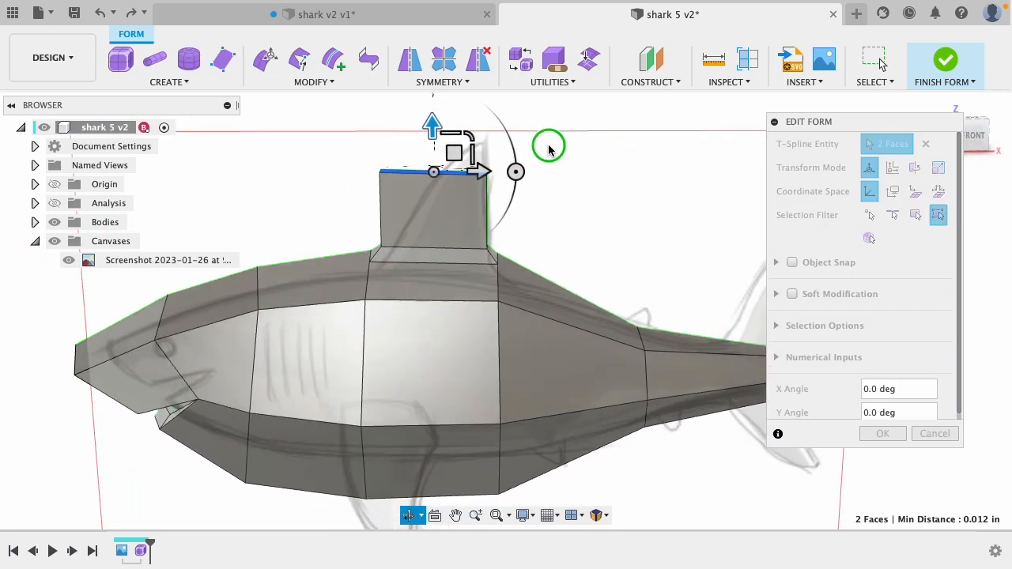
- Shorten the raised dorsal faces lengthwise, set them tailward over the sketched fin, and rotate them 30 degrees around the Y axis
click(471, 156)
mouse_move(471, 155)
mouse_down()
mouse_move(427, 164)
mouse_move(488, 154)
mouse_move(438, 153)
mouse_move(490, 154)
mouse_up()
drag(550, 173, 538, 215)
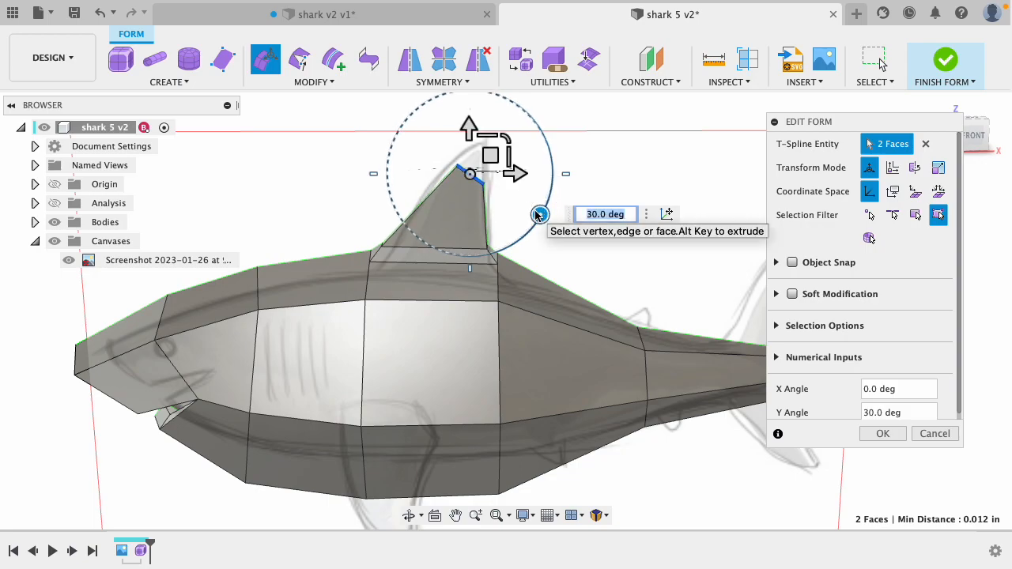
- Narrow the two top dorsal fin faces across the body to a scale of about 0.667
shift+middle_drag(599, 153, 728, 178)
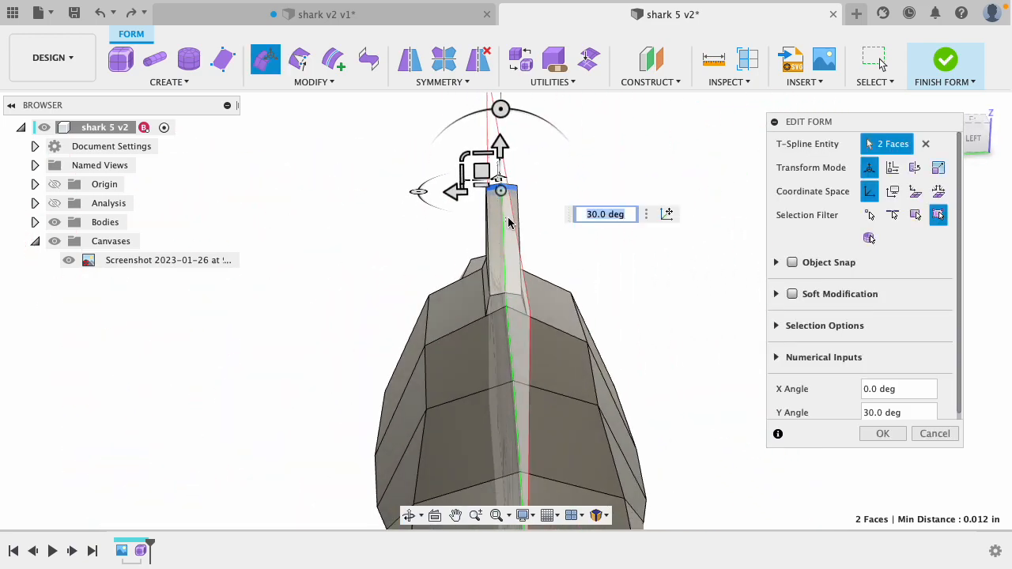
click(464, 175)
drag(463, 174, 478, 179)
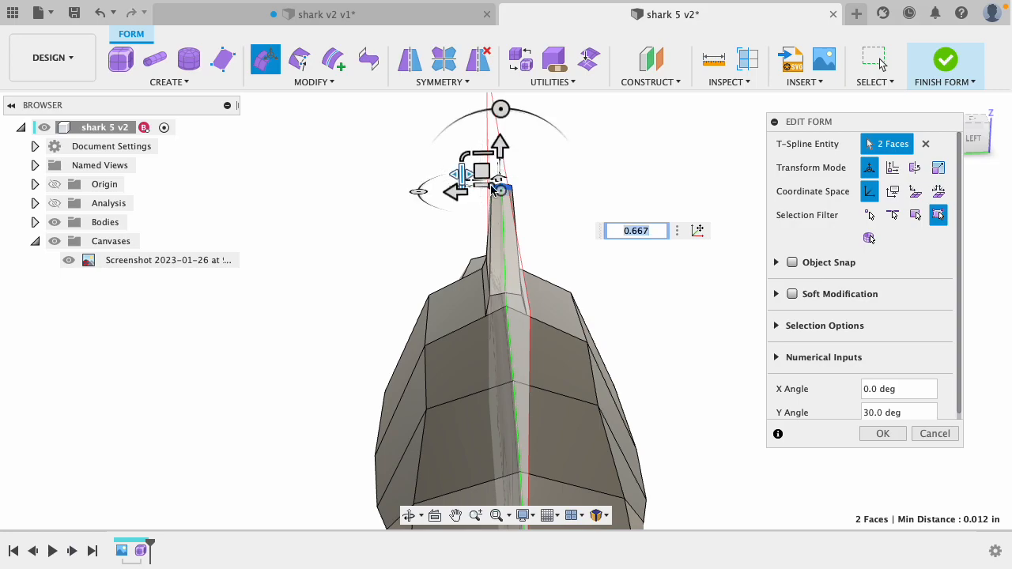
shift+middle_drag(588, 175, 474, 163)
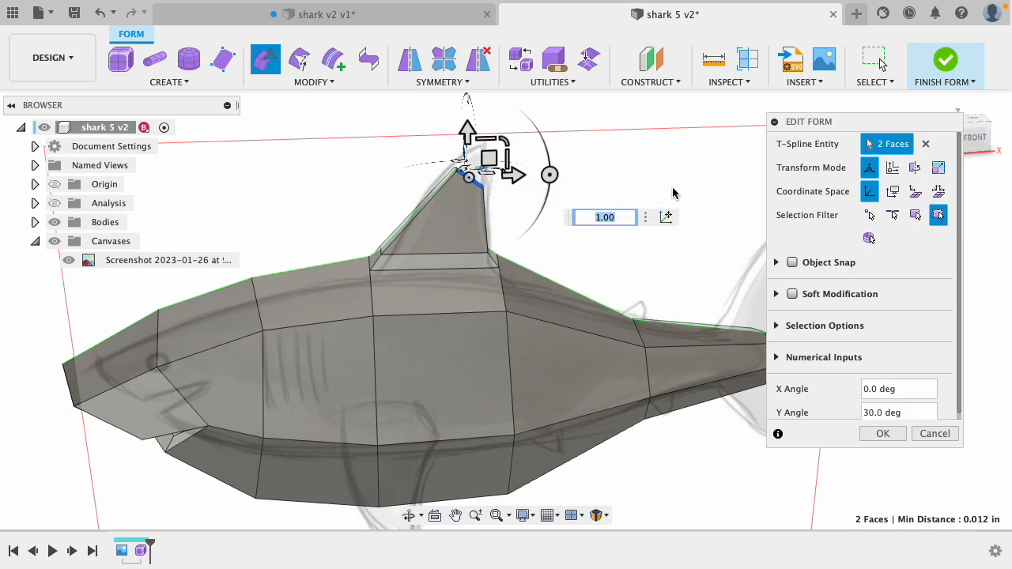
shift+middle_drag(596, 171, 555, 178)
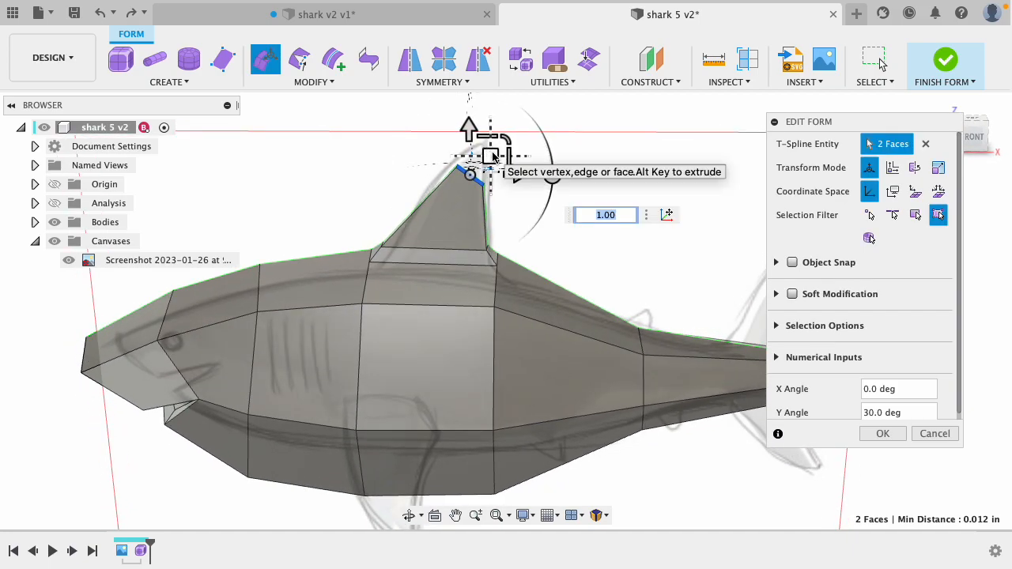
- Extrude the top dorsal faces up and back to the sketched fin tip, then narrow the new tip across the body
drag(490, 154, 512, 88)
key(Tab)
key(Tab)
drag(514, 129, 509, 139)
key(Tab)
shift+middle_drag(543, 242, 653, 303)
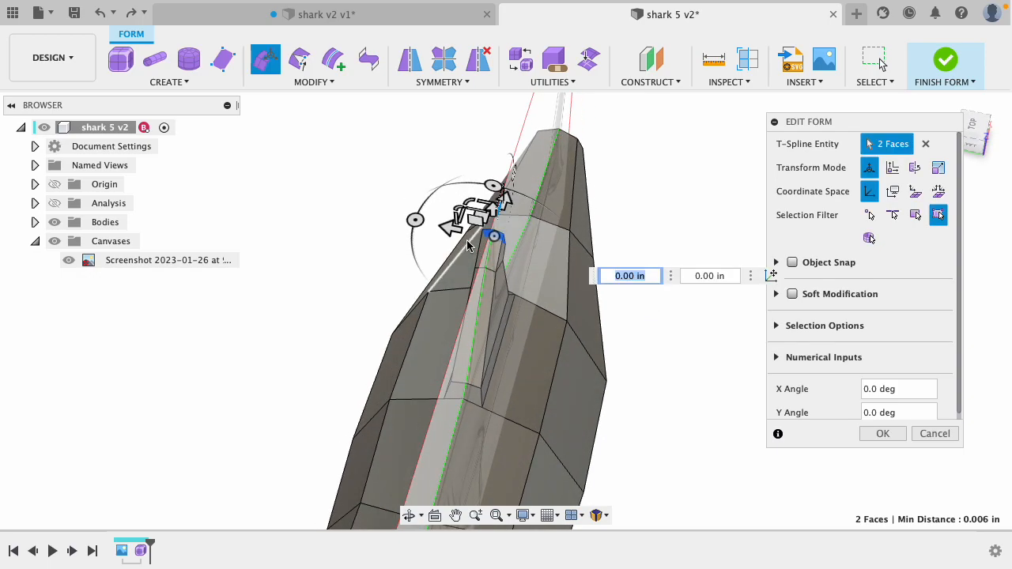
drag(455, 220, 469, 222)
click(690, 165)
shift+middle_drag(677, 338, 602, 285)
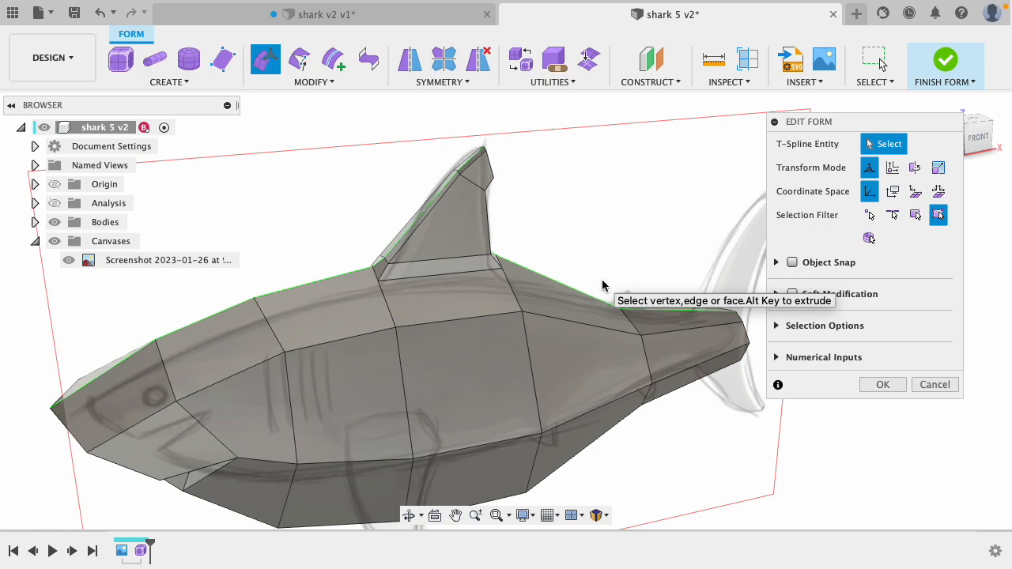
- Select the three centre edges along the dorsal fin's leading side and move them slightly forward along X
shift+middle_drag(316, 192, 380, 162)
shift+middle_drag(498, 271, 537, 224)
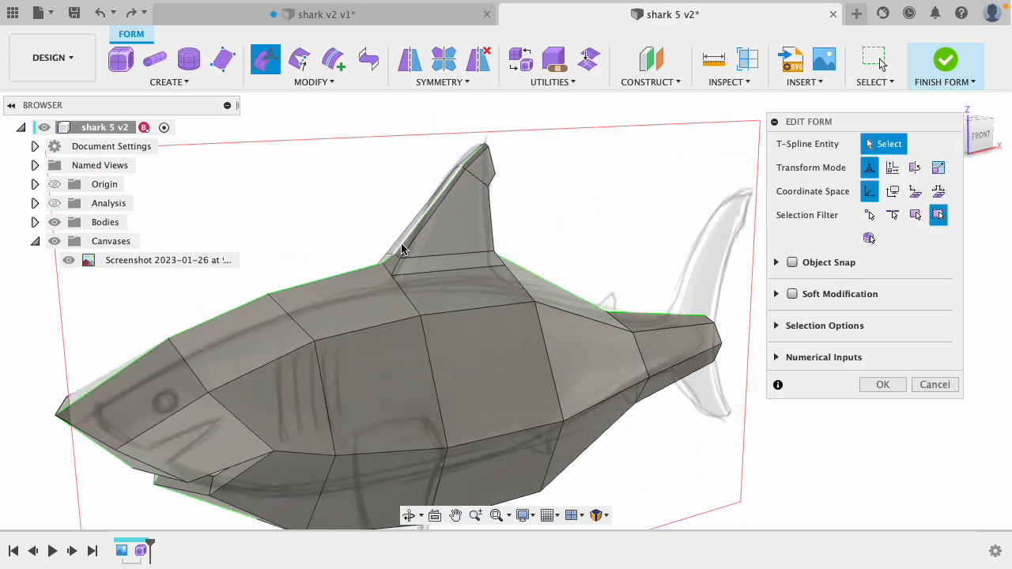
scroll(387, 263, up, 5)
click(374, 273)
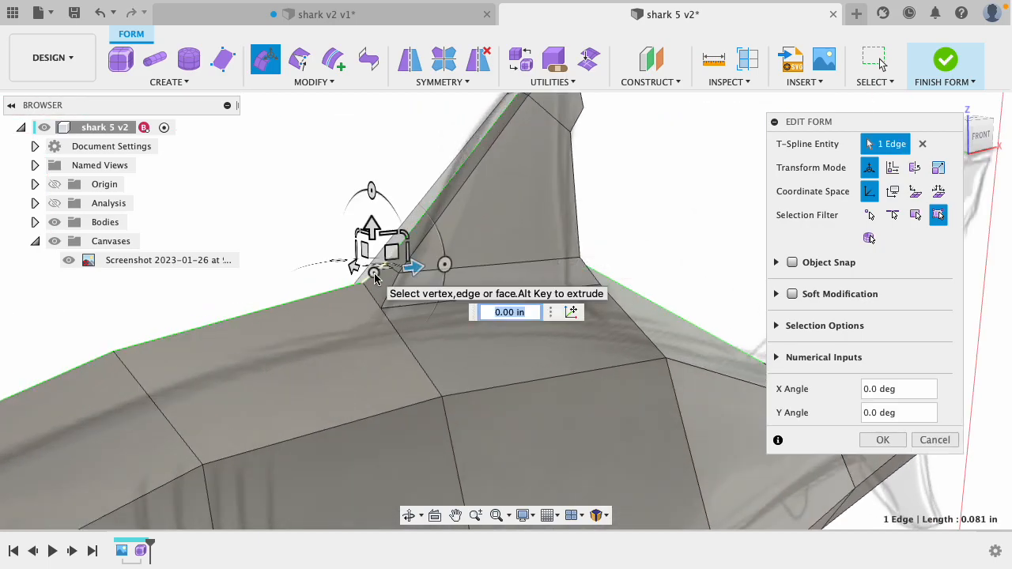
shift+click(435, 198)
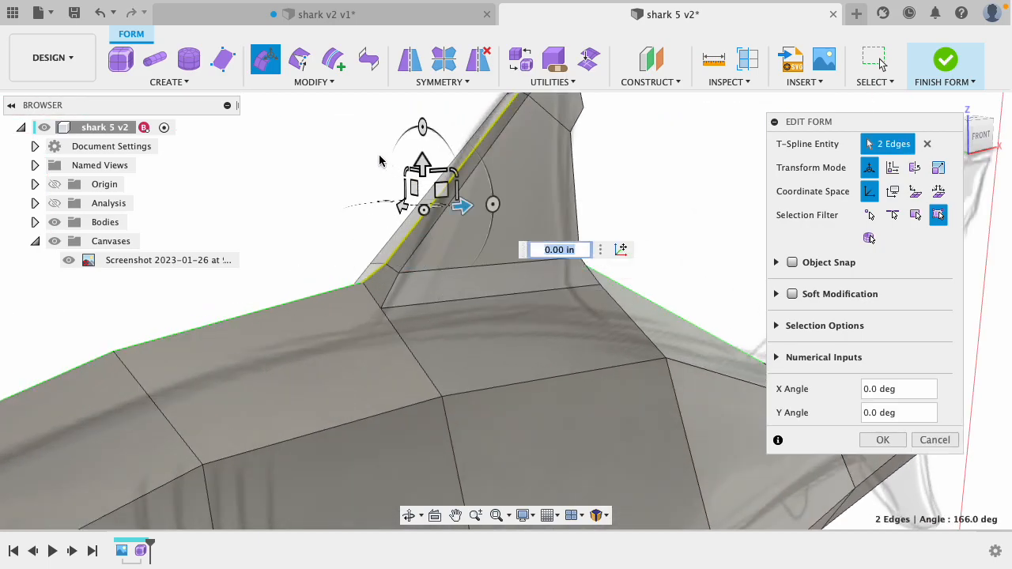
scroll(312, 456, down, 3)
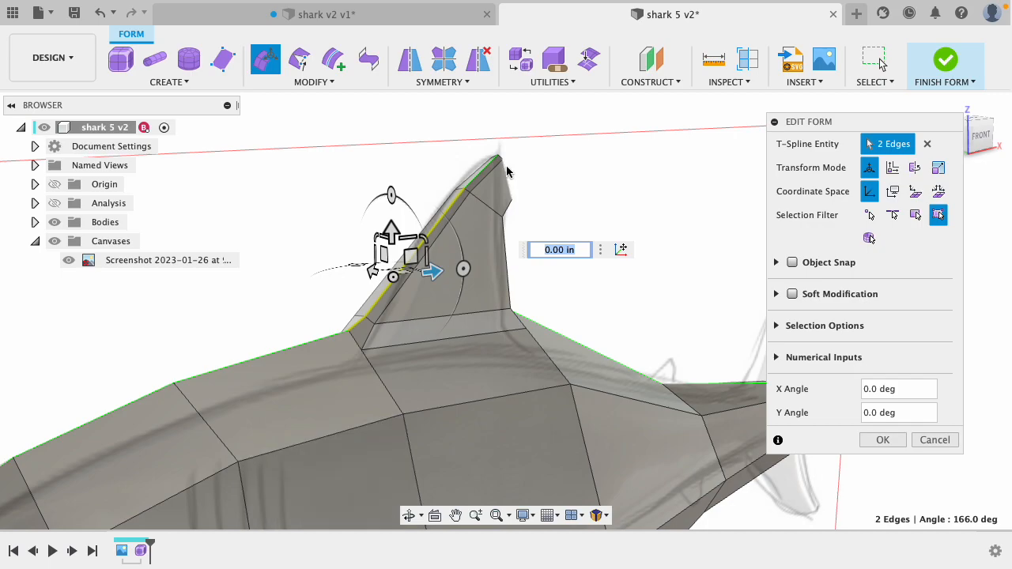
shift+click(473, 182)
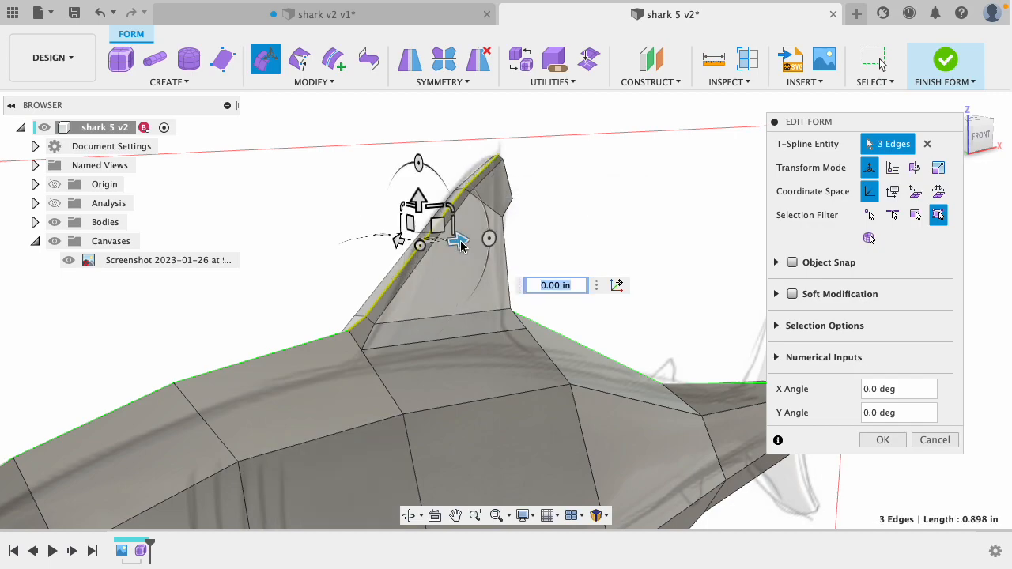
drag(459, 241, 456, 242)
click(652, 211)
- Select the three centre edges along the dorsal fin's trailing side and move them about 0.064 in tailward along X
shift+middle_drag(657, 210, 506, 318)
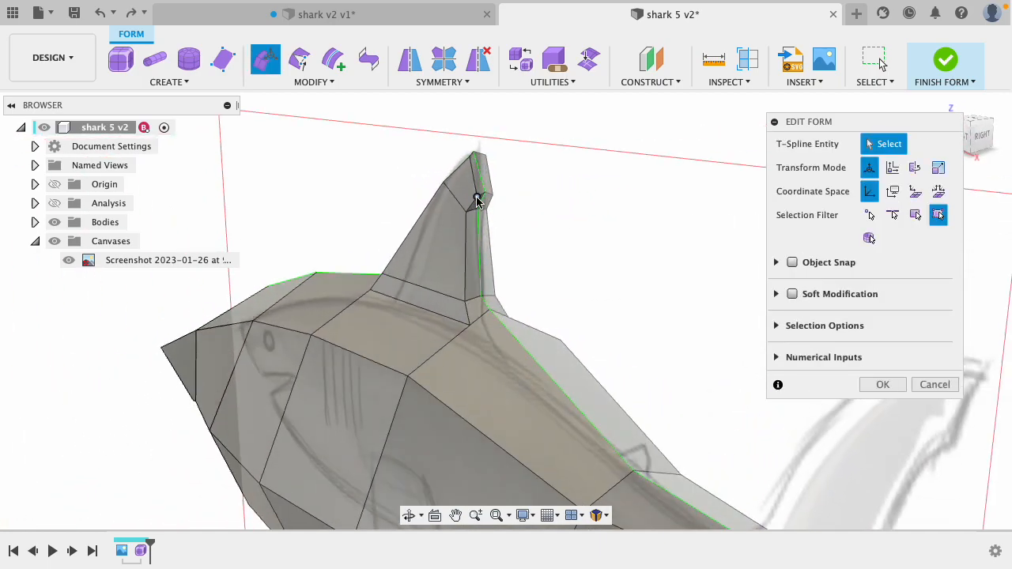
scroll(480, 204, up, 4)
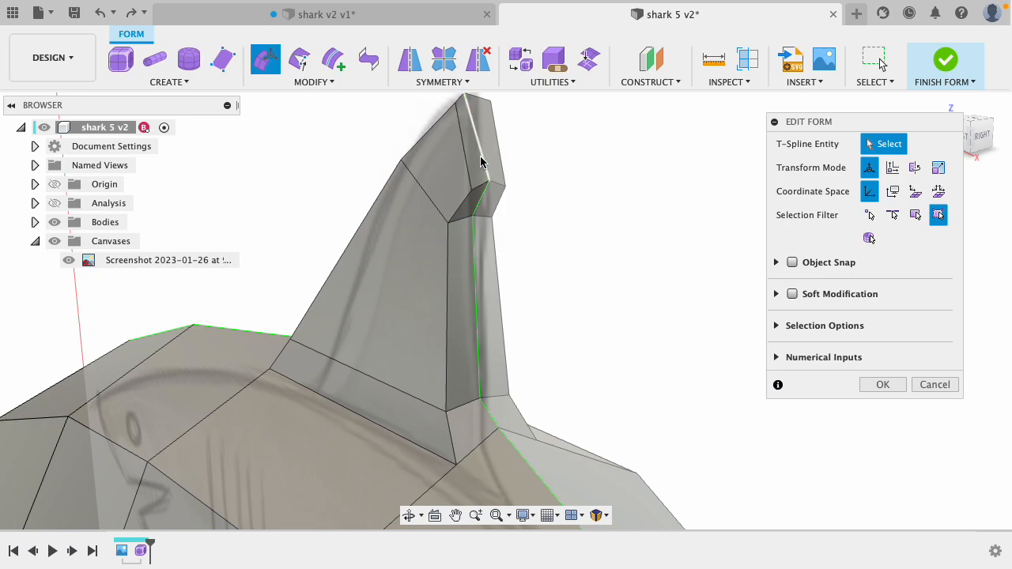
click(485, 198)
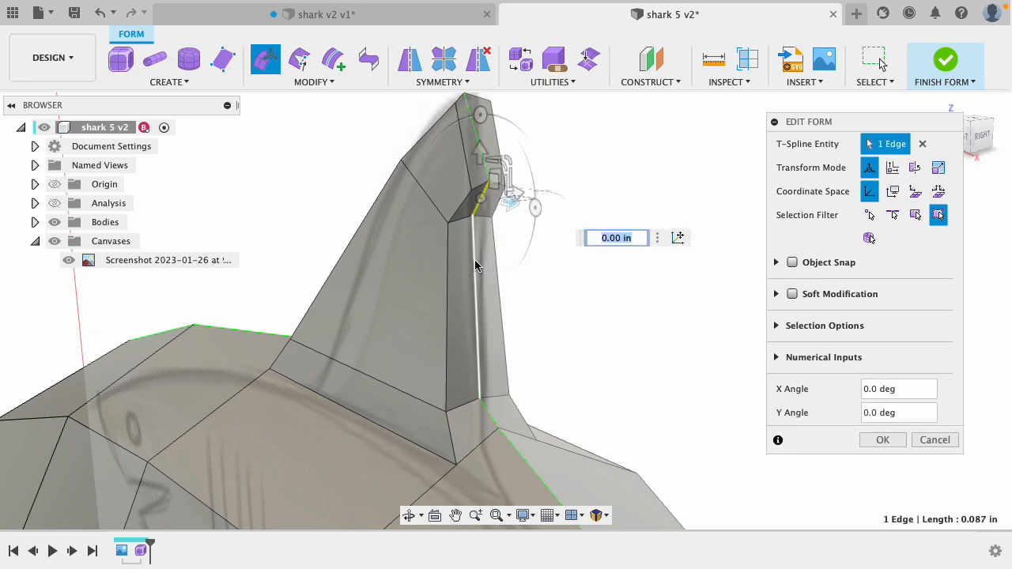
shift+click(475, 261)
shift+click(490, 419)
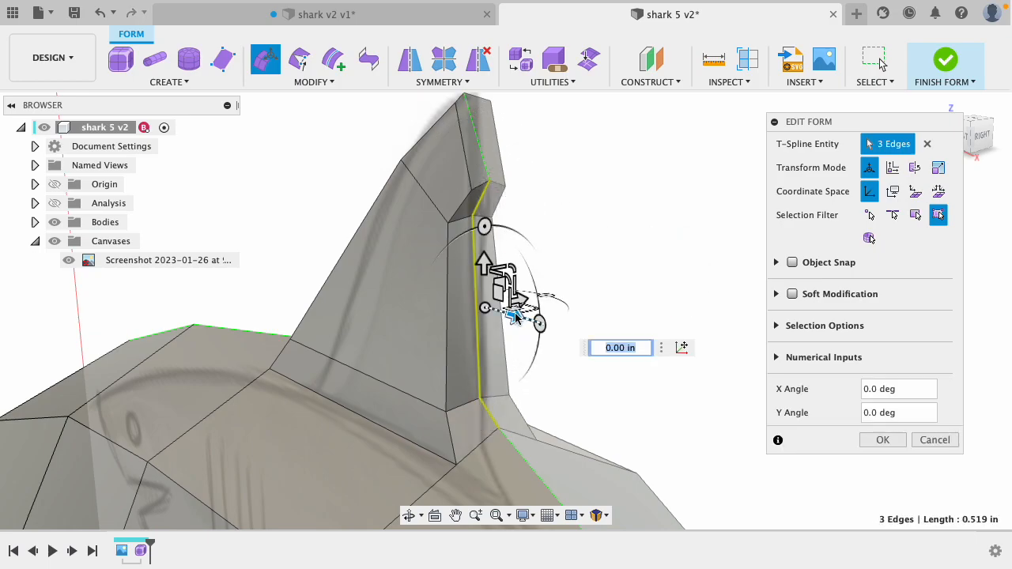
drag(515, 316, 537, 333)
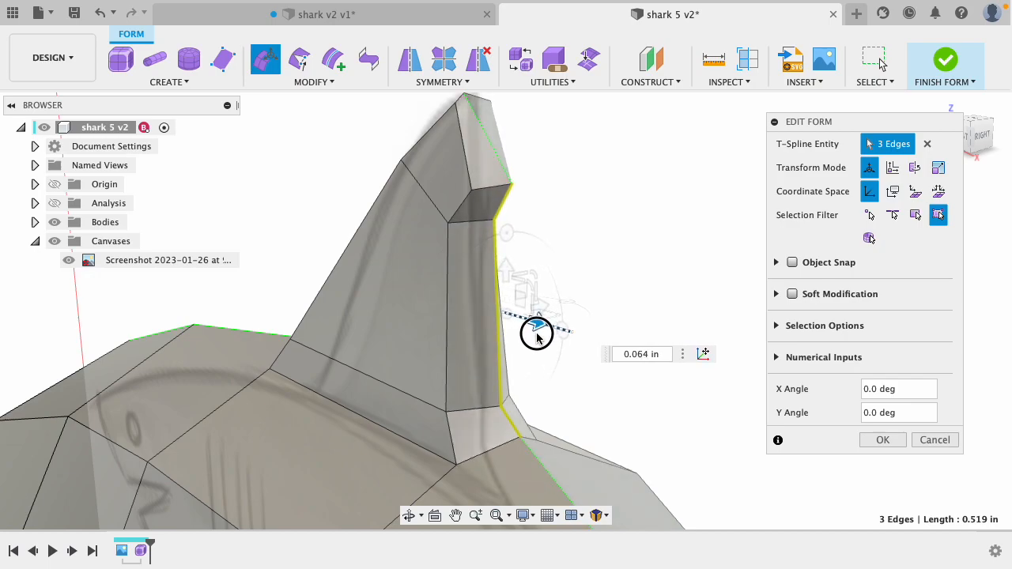
click(552, 119)
- Move the centre vertex at the dorsal fin's tip forward about 0.053 in and down about 0.042 in
shift+middle_drag(553, 119, 526, 143)
click(505, 125)
mouse_move(498, 109)
mouse_down()
mouse_move(509, 106)
mouse_move(497, 119)
mouse_up()
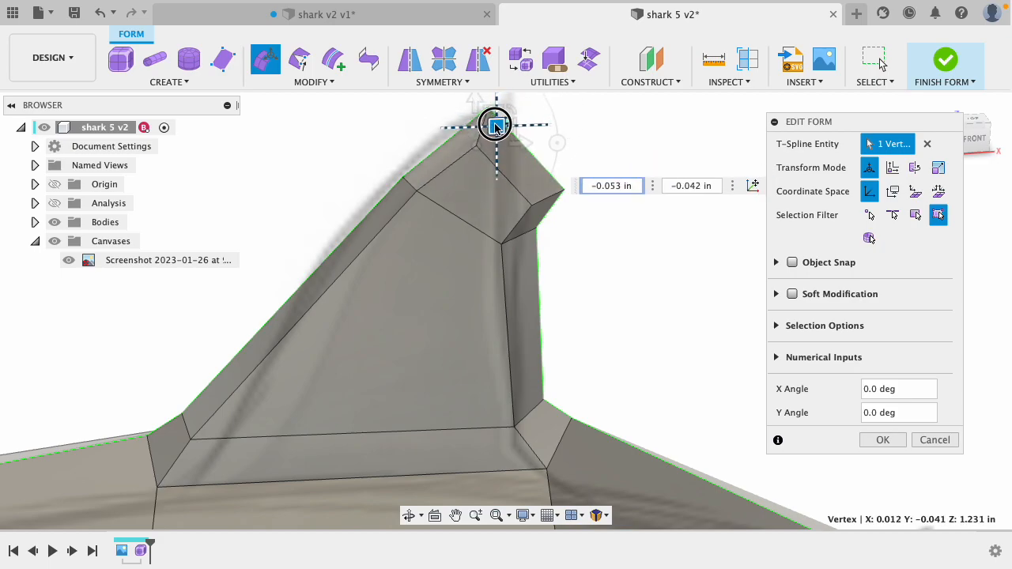
click(618, 141)
- Leave Edit Form in the front view and switch the body to smooth display to compare the fin with the sketch
shift+middle_drag(609, 293, 609, 287)
click(972, 137)
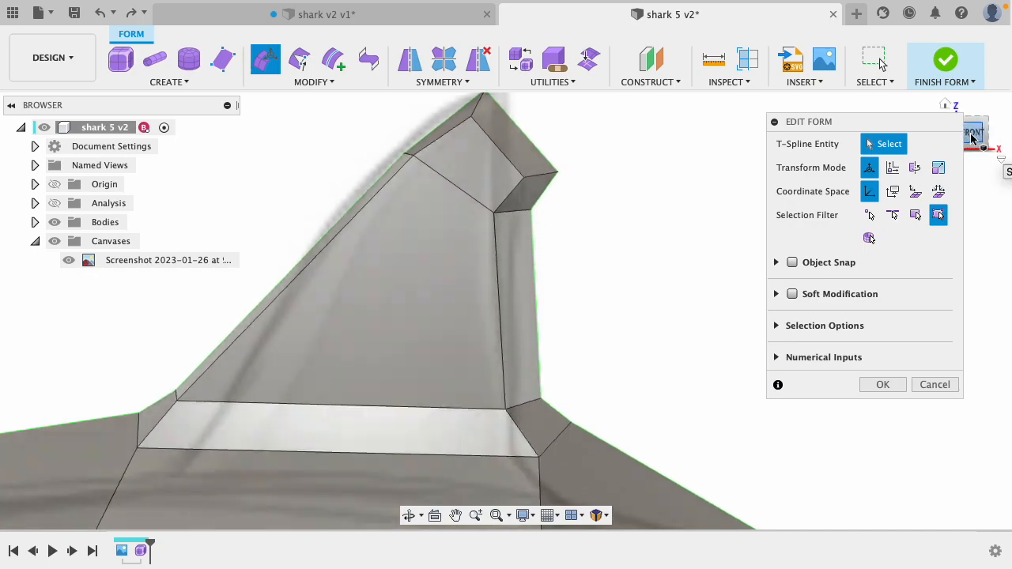
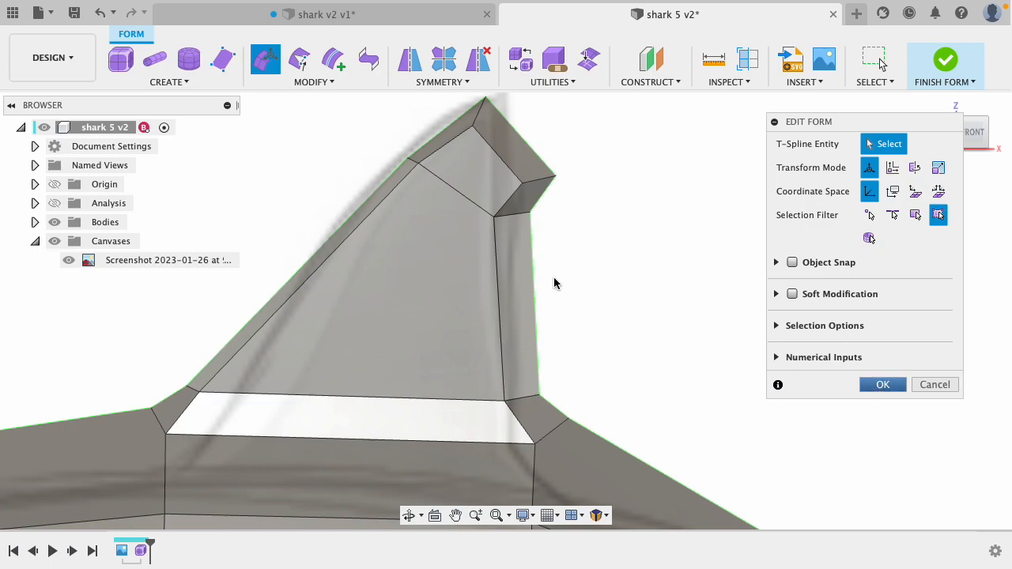
key(Escape)
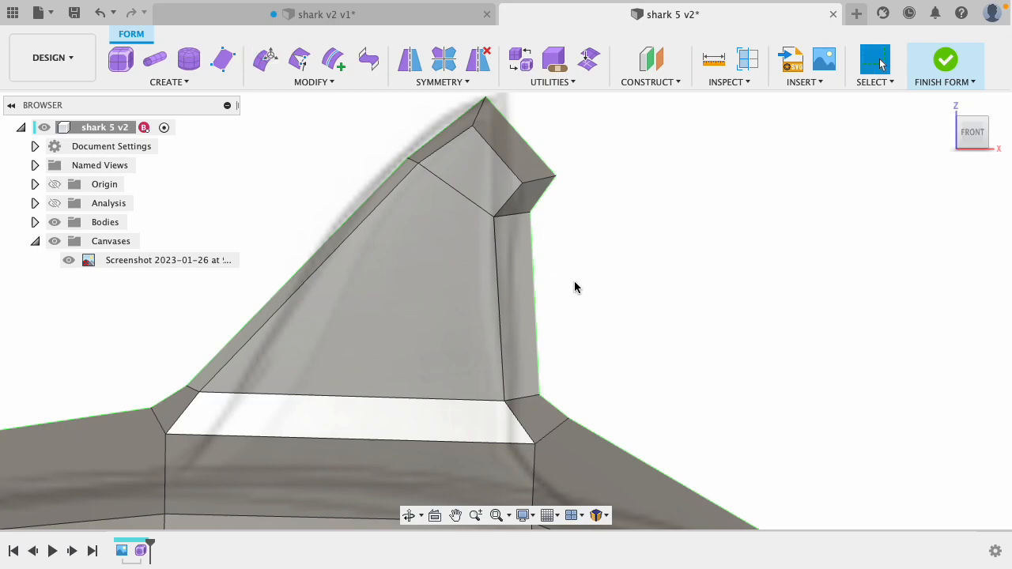
click(523, 298)
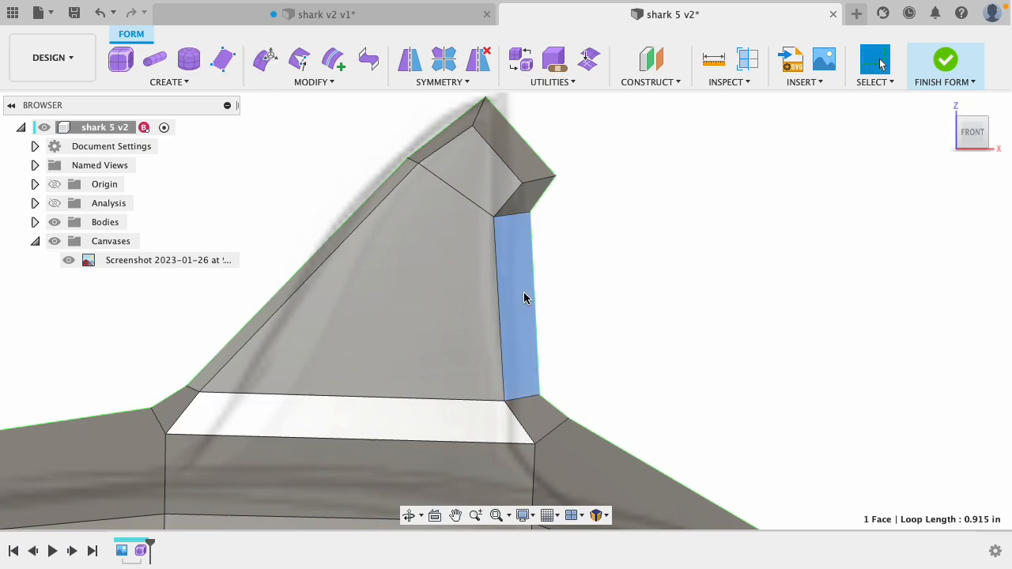
key(ctrl+3)
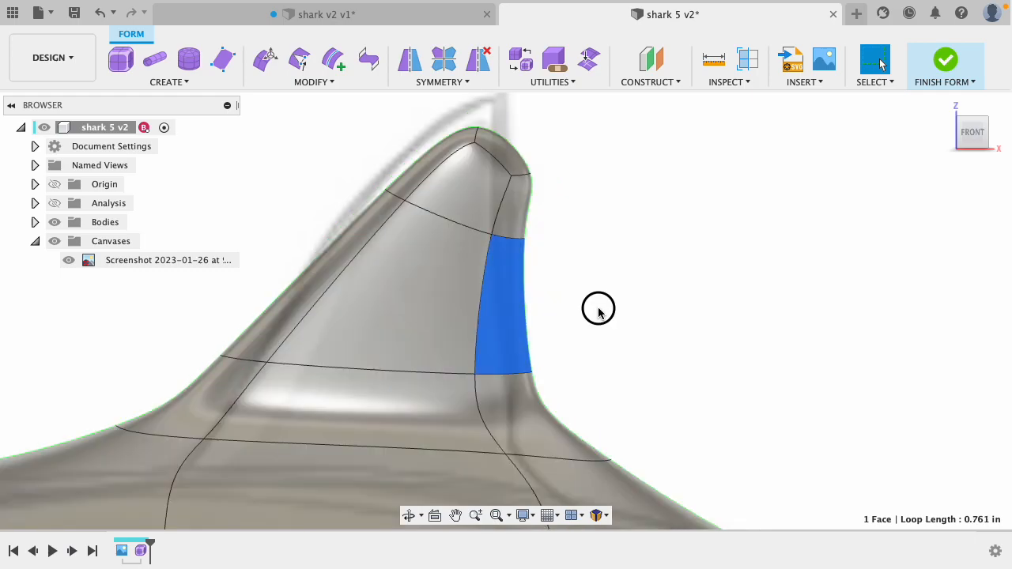
mouse_move(598, 308)
shift+middle_down()
mouse_move(818, 303)
mouse_move(845, 284)
mouse_move(829, 298)
mouse_move(613, 303)
mouse_move(601, 316)
shift+middle_up()
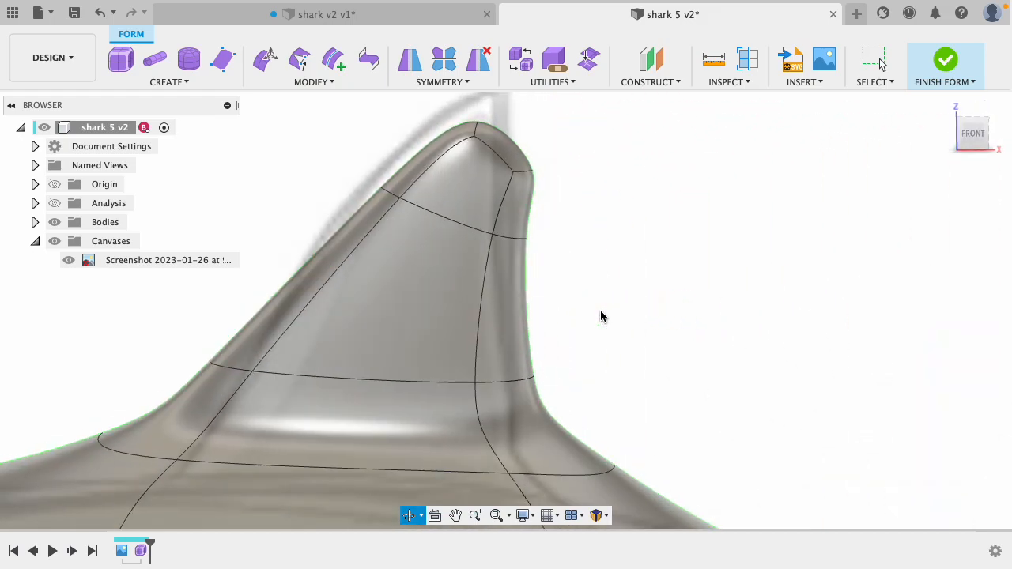
scroll(606, 311, down, 5)
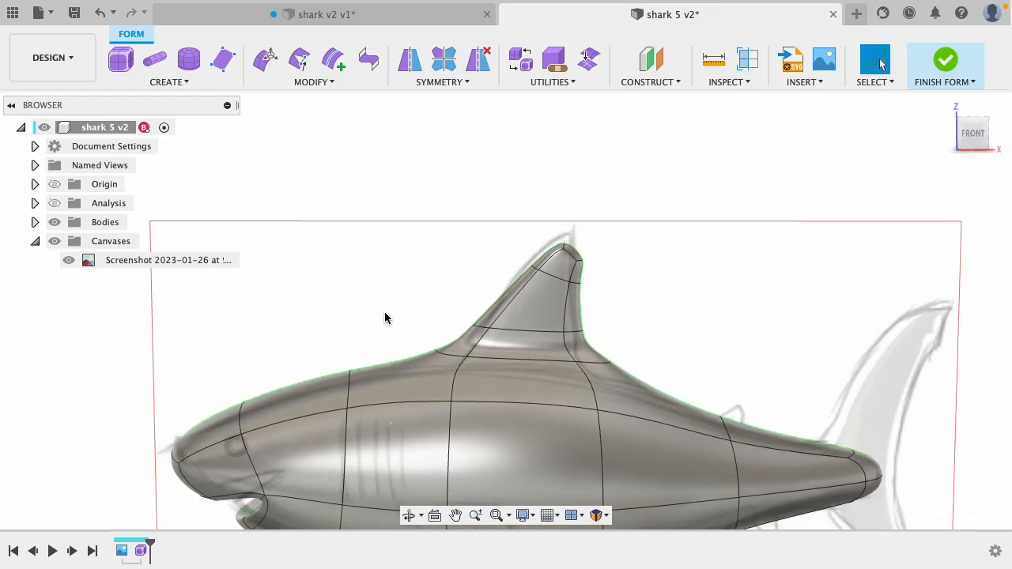
scroll(489, 428, up, 5)
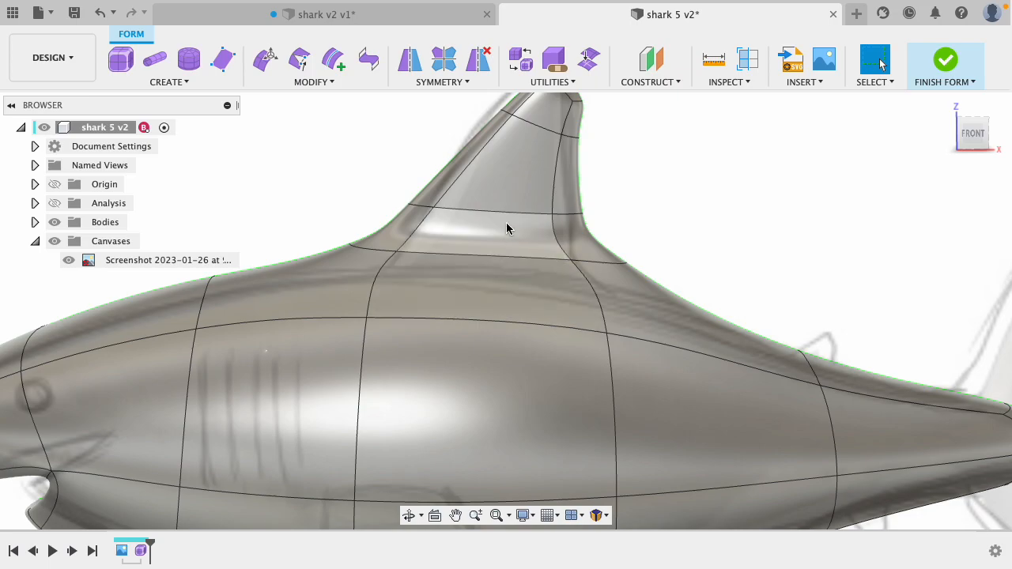
- Select the edge loop around the lower dorsal fin and move it slightly down toward the shark's back with Edit Form
shift+middle_drag(614, 179, 614, 208)
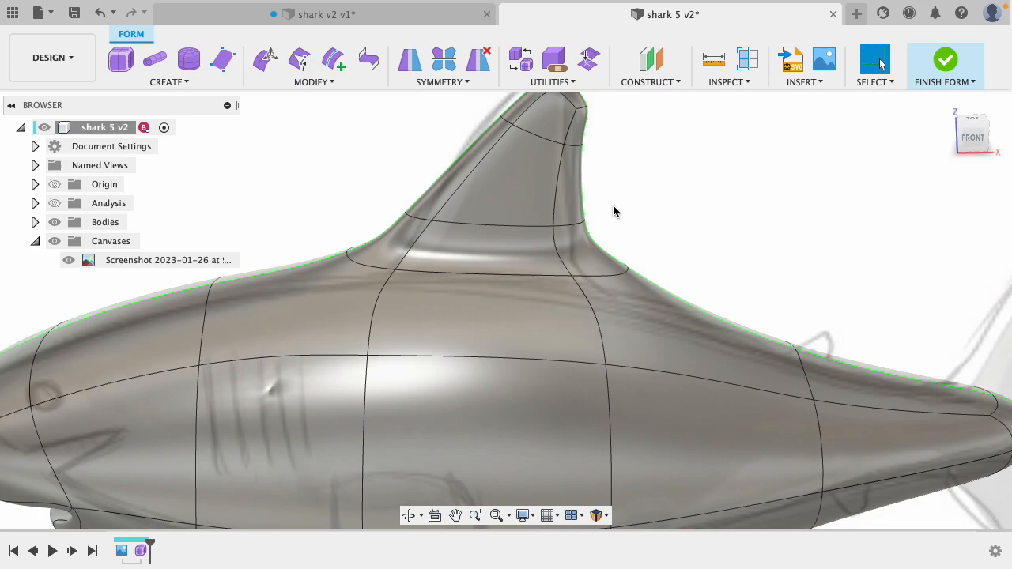
shift+middle_drag(822, 192, 774, 188)
double_click(482, 212)
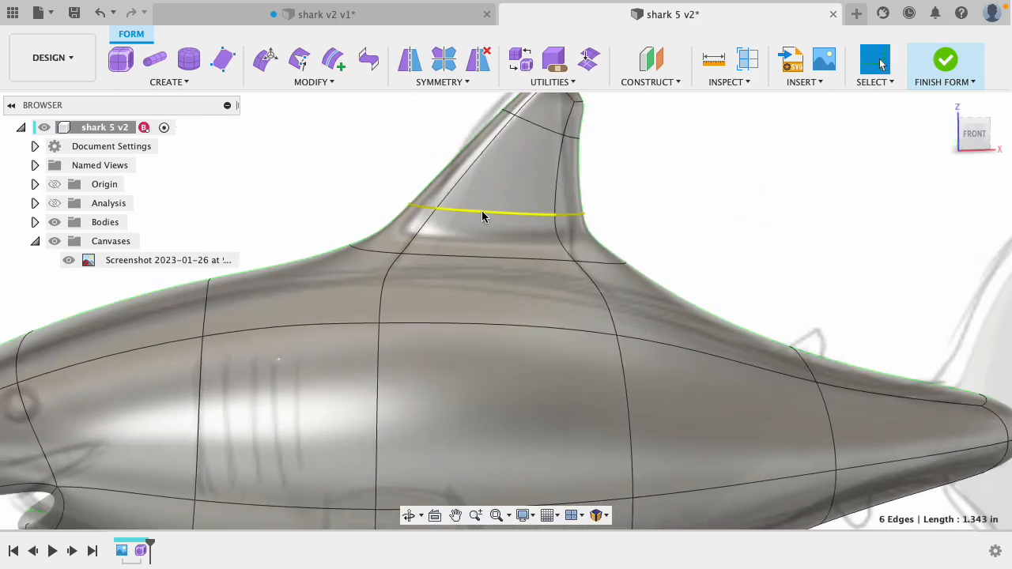
click(265, 59)
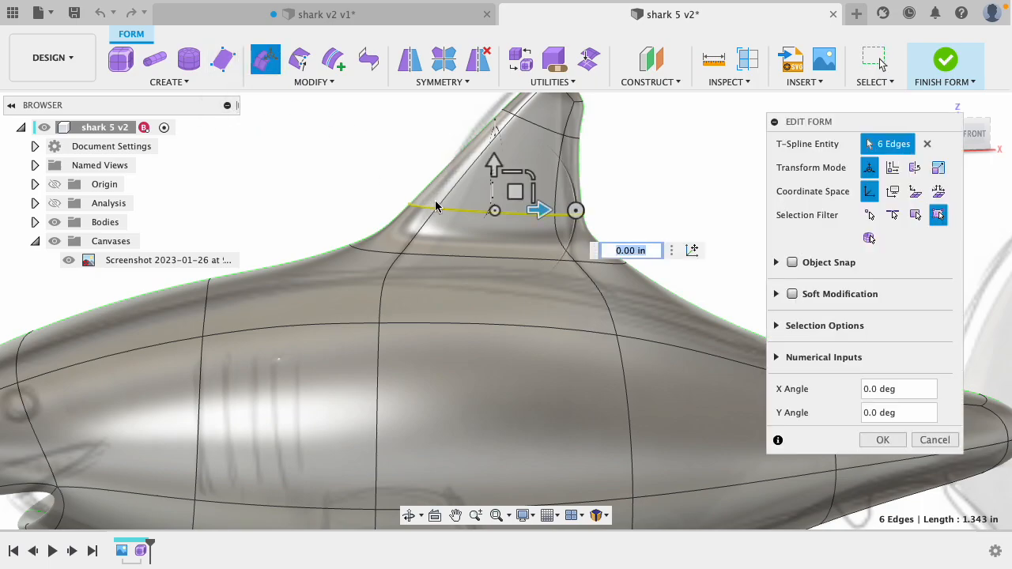
mouse_move(512, 195)
mouse_down()
mouse_move(507, 225)
mouse_move(508, 214)
mouse_up()
click(644, 209)
shift+middle_drag(637, 194, 762, 207)
click(666, 226)
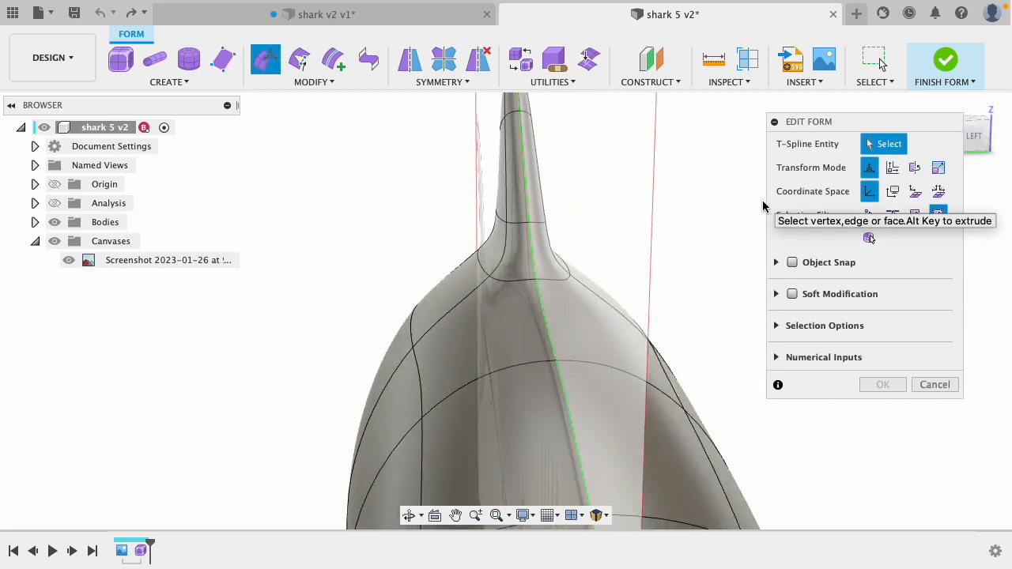
mouse_move(690, 224)
shift+middle_down()
mouse_move(588, 235)
mouse_move(524, 228)
mouse_move(545, 253)
shift+middle_up()
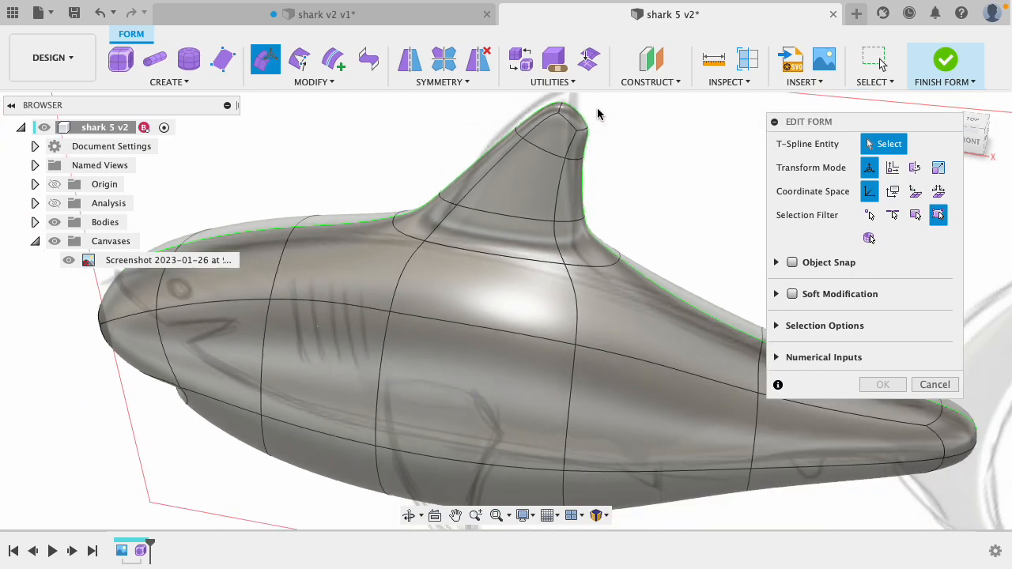
scroll(596, 110, up, 5)
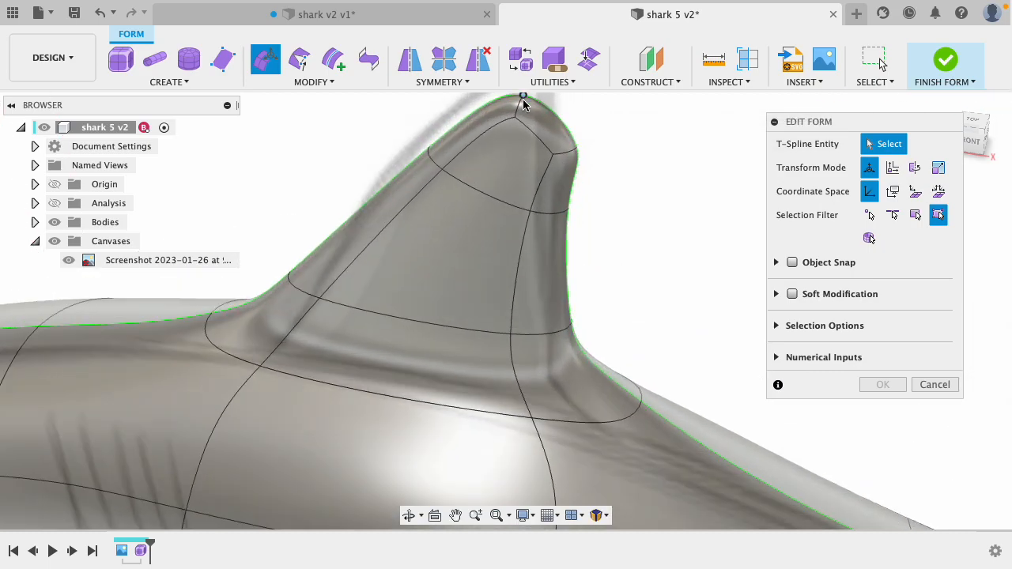
- Move the centre edge at the dorsal fin's tip about 0.084 in tailward and about 0.115 in up
click(519, 106)
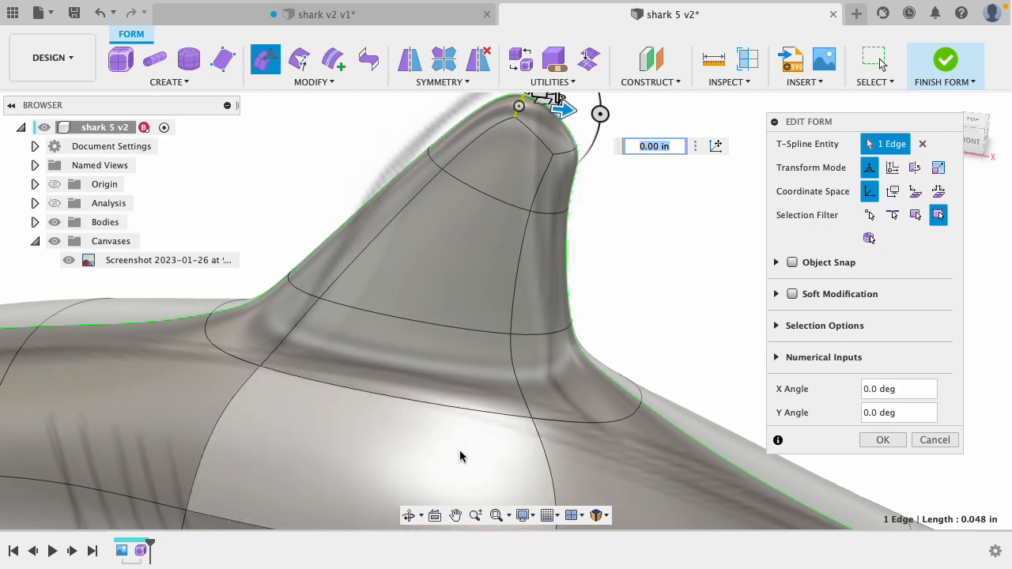
scroll(419, 475, down, 3)
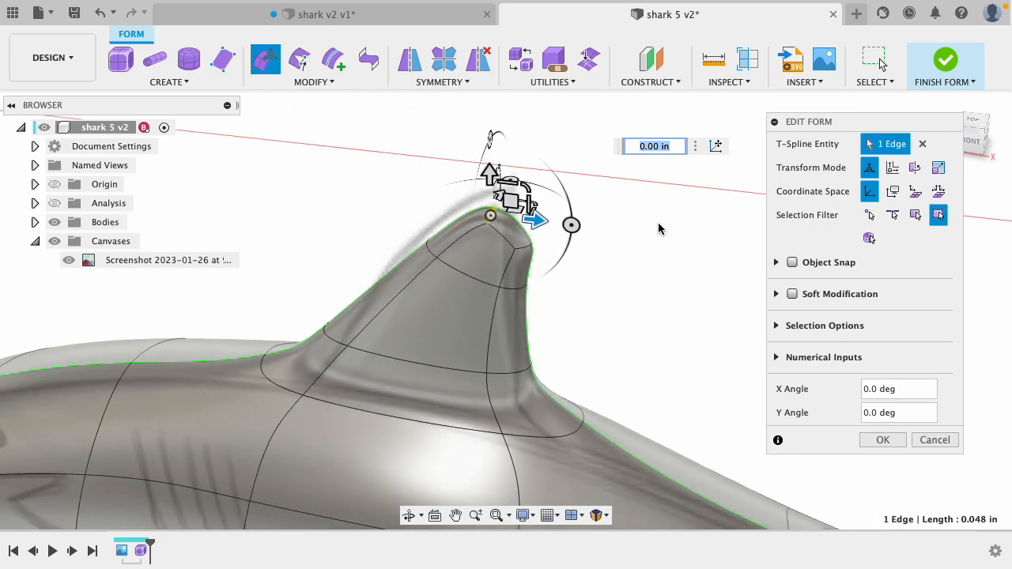
shift+middle_drag(654, 233, 668, 209)
drag(533, 142, 565, 99)
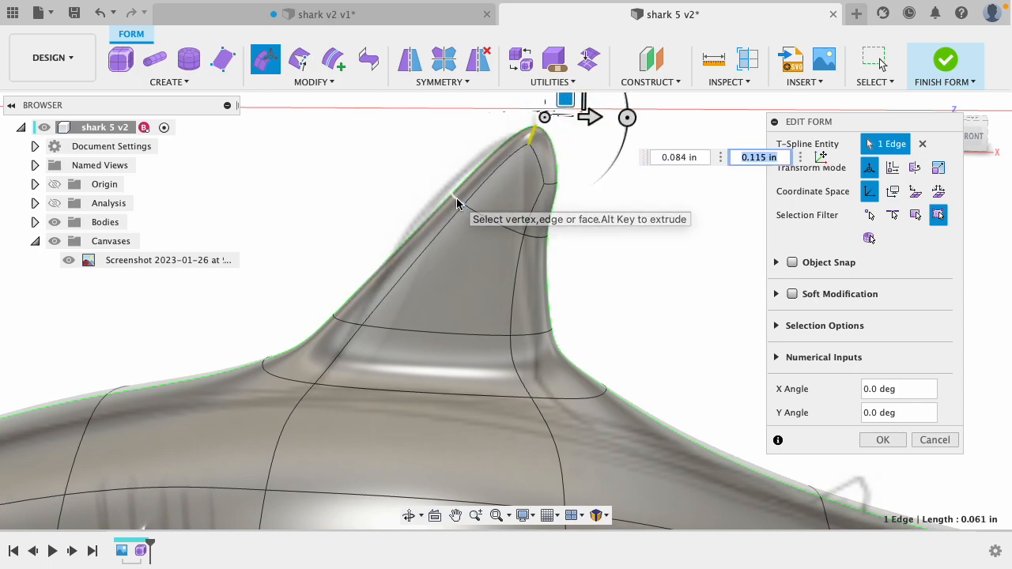
- Move the upper edge on the dorsal fin's leading side slightly forward and up toward the sketch outline
click(457, 203)
drag(477, 180, 449, 175)
key(Tab)
click(641, 177)
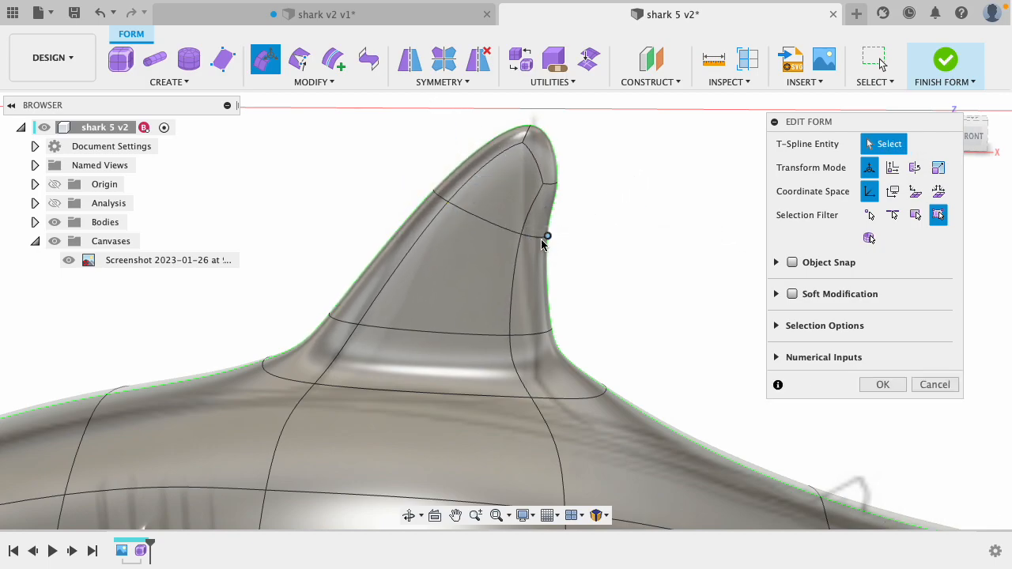
- Move the upper edge on the dorsal fin's trailing side about 0.034 in forward and about 0.046 in down
click(542, 235)
drag(554, 222, 540, 232)
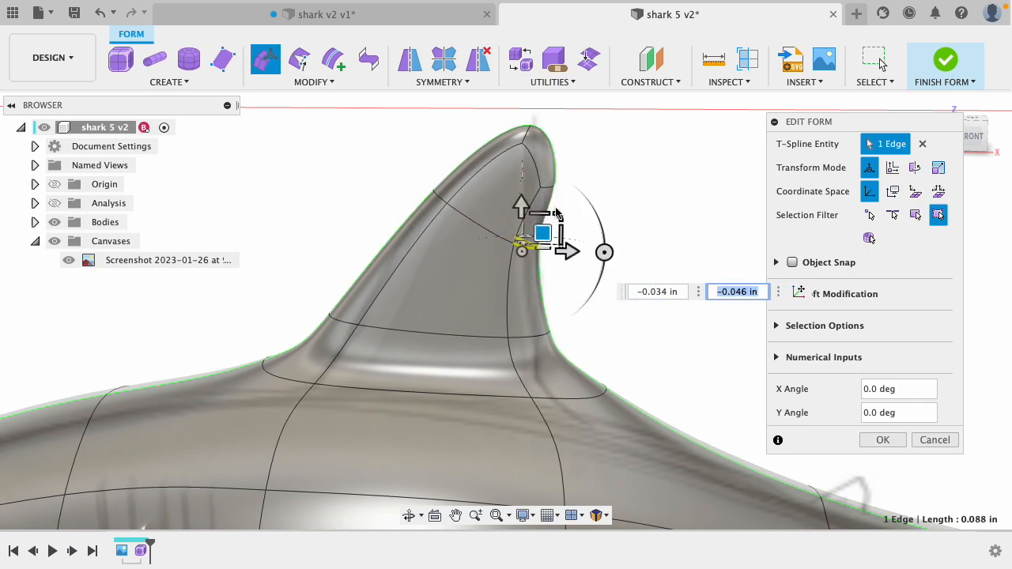
click(616, 187)
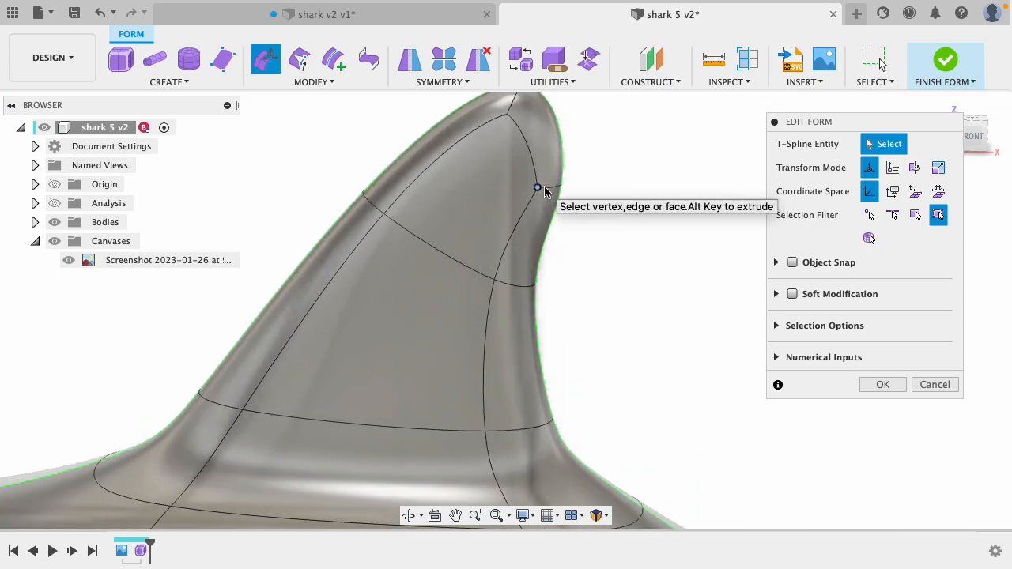
- Nudge the short edge on the trailing side just below the dorsal fin's tip slightly forward and up
scroll(552, 187, up, 2)
click(545, 188)
drag(573, 168, 566, 163)
click(618, 294)
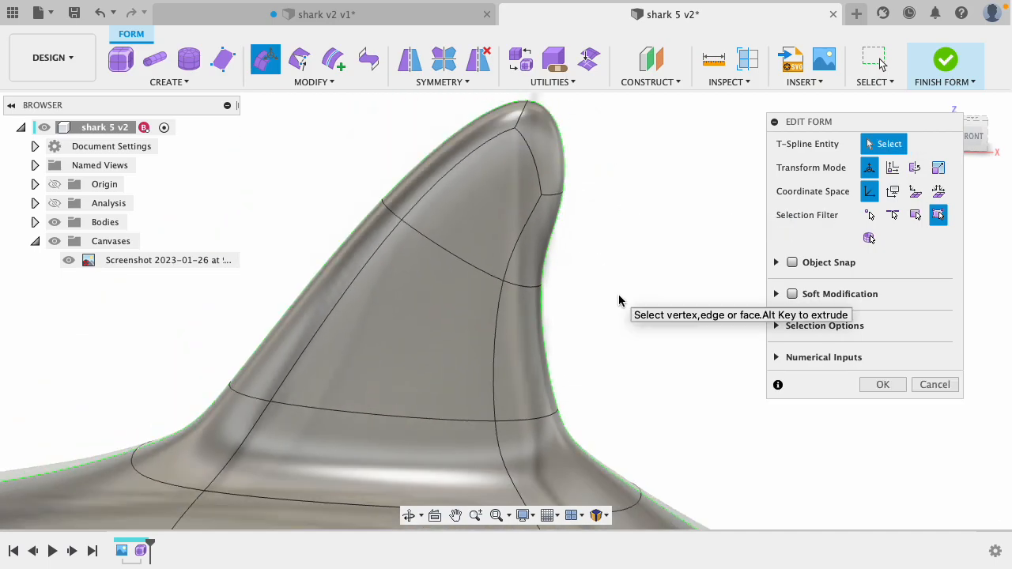
scroll(618, 300, down, 2)
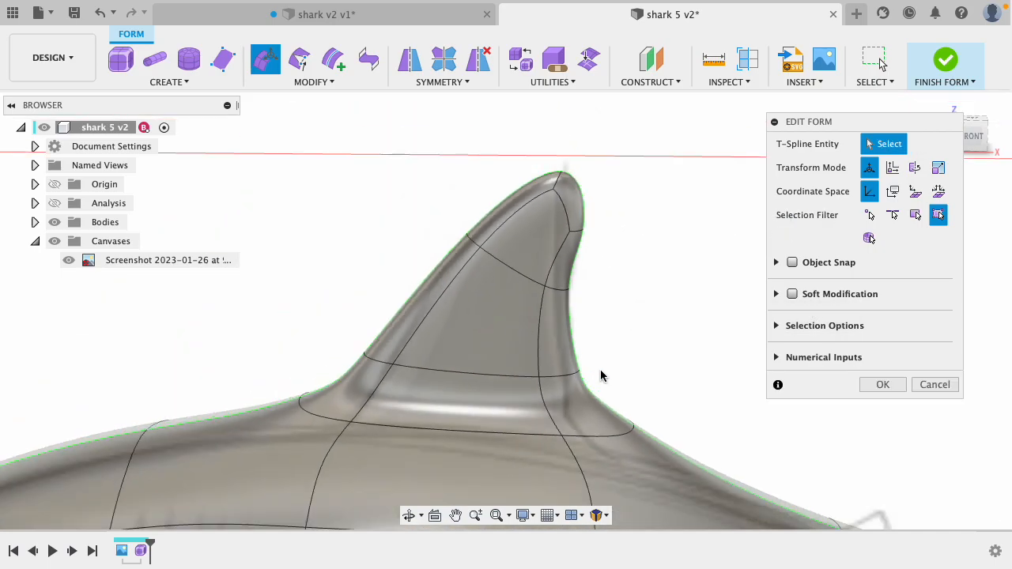
- Move the face at the dorsal fin's rear base down about 0.059 in, check the body against the sketch and finish Edit Form
shift+middle_drag(636, 348, 619, 360)
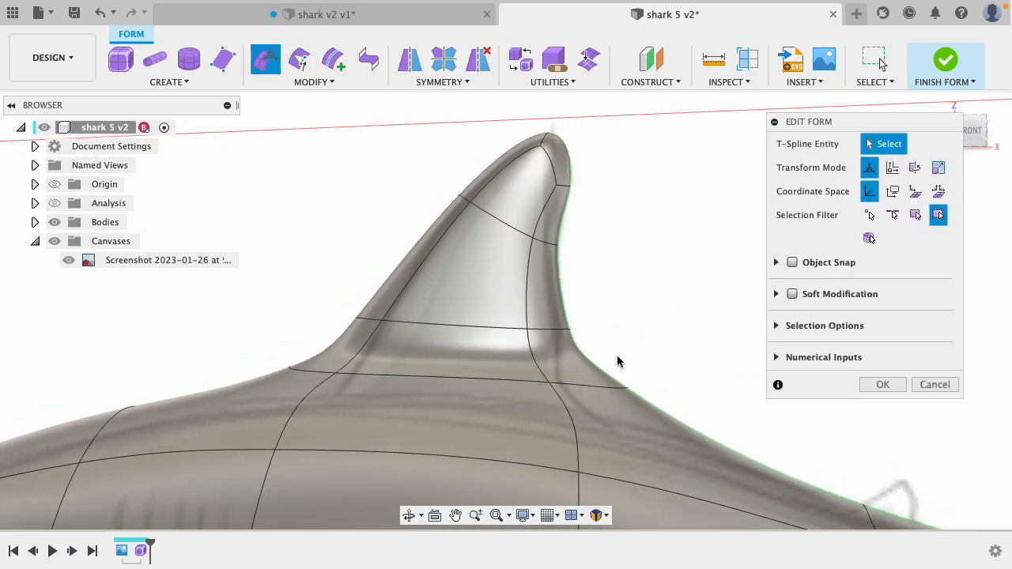
click(587, 365)
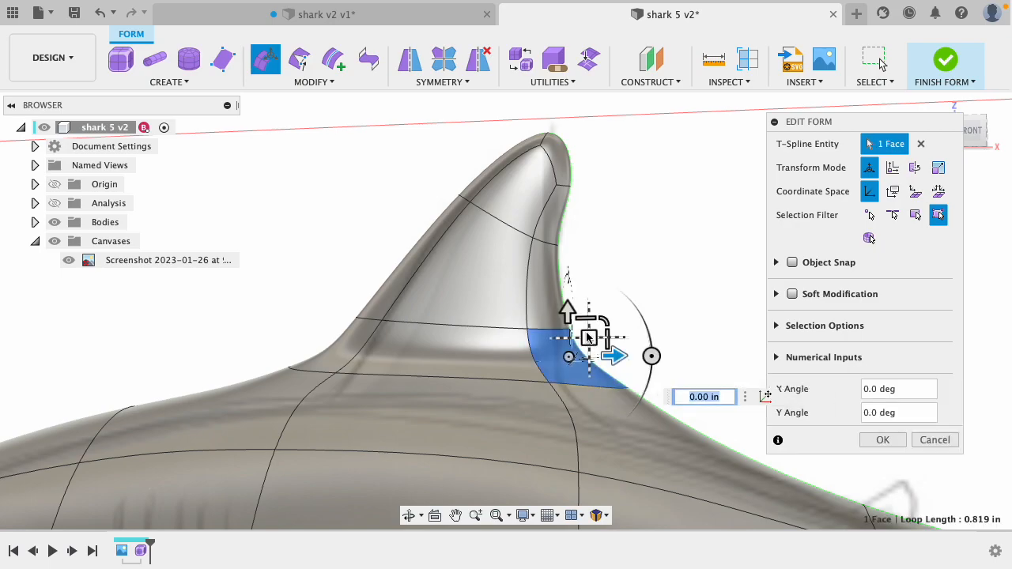
drag(588, 338, 589, 360)
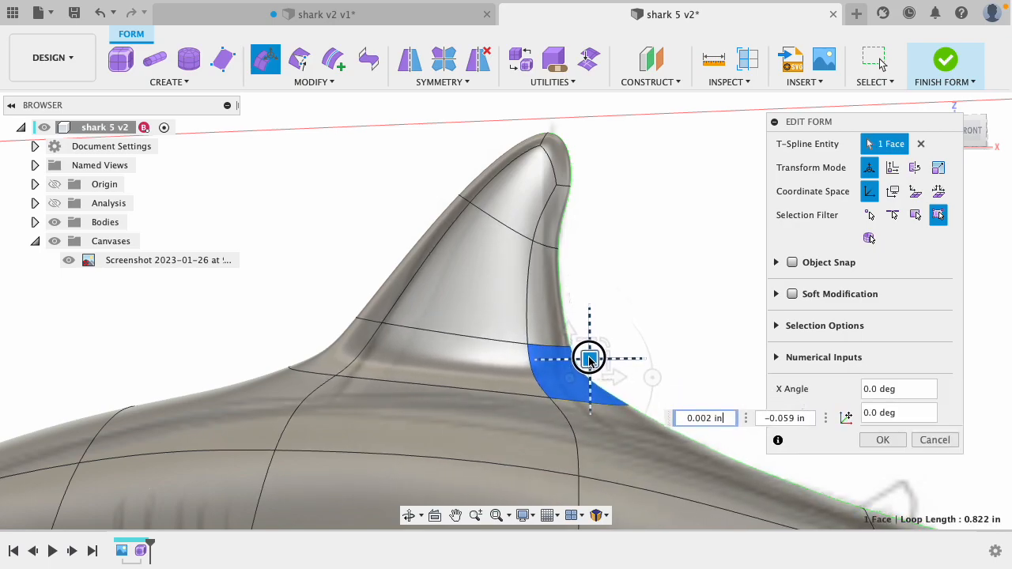
click(667, 301)
mouse_move(666, 301)
shift+middle_down()
mouse_move(704, 282)
mouse_move(657, 276)
mouse_move(616, 294)
mouse_move(466, 305)
mouse_move(408, 323)
mouse_move(558, 341)
mouse_move(646, 336)
mouse_move(679, 313)
shift+middle_up()
scroll(679, 314, down, 10)
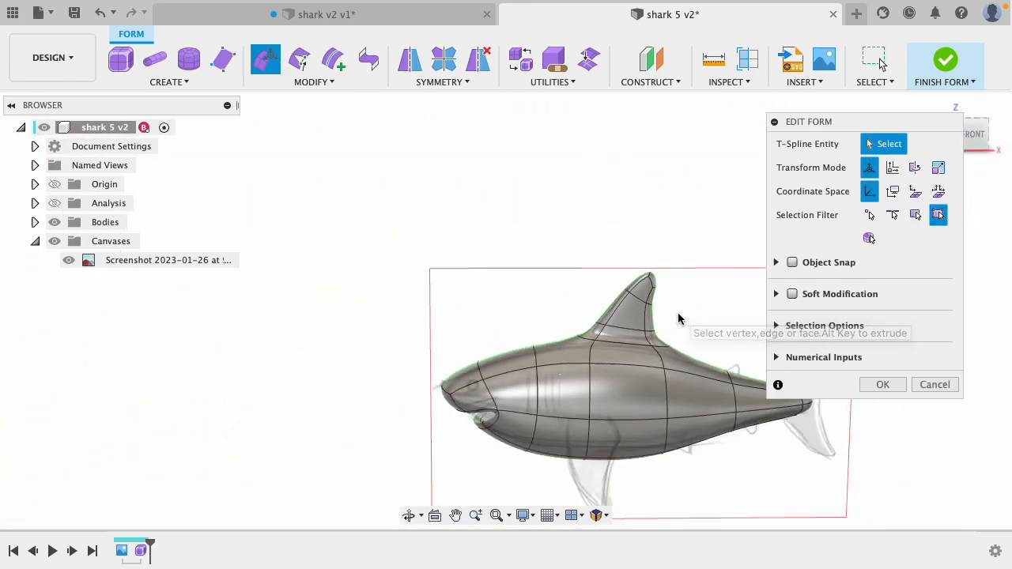
scroll(667, 470, up, 10)
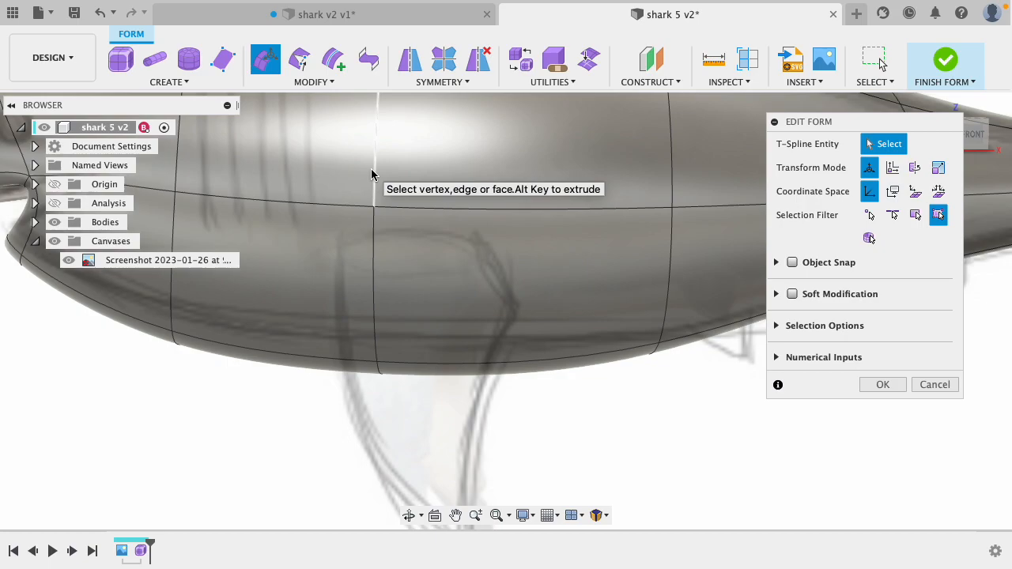
scroll(602, 408, down, 10)
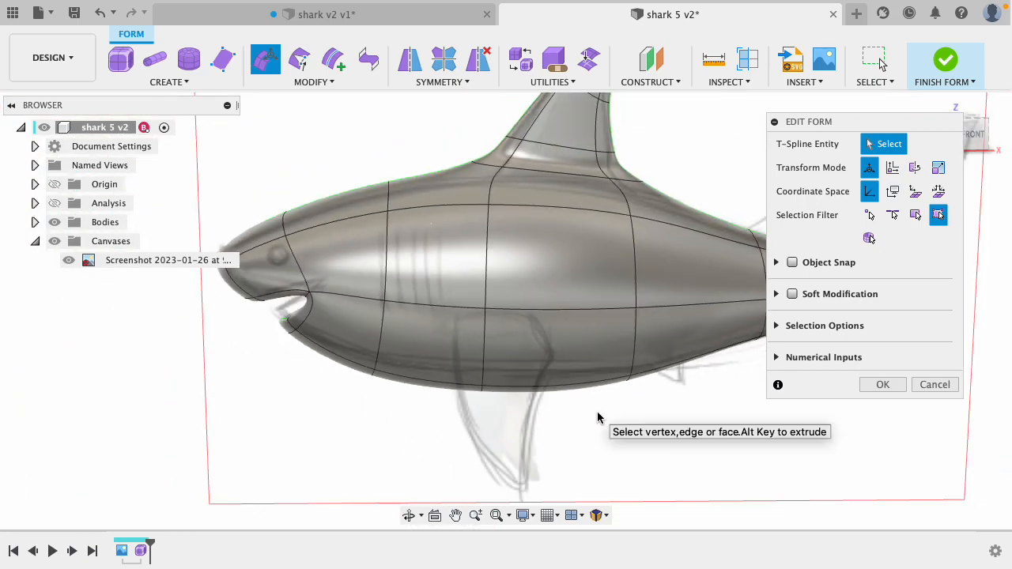
mouse_move(672, 416)
shift+middle_down()
mouse_move(613, 432)
mouse_move(466, 429)
mouse_move(682, 429)
mouse_move(669, 428)
shift+middle_up()
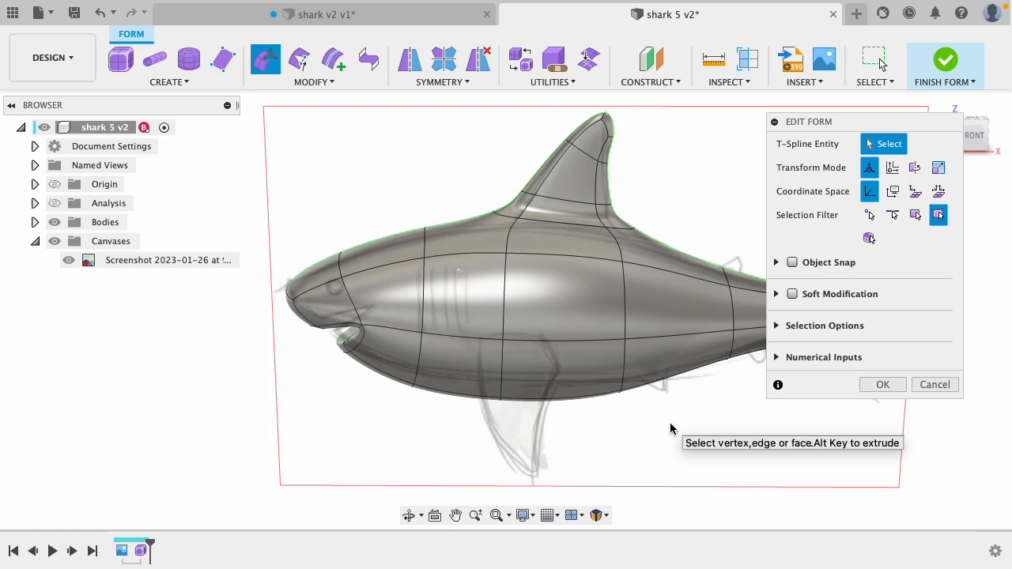
click(882, 384)
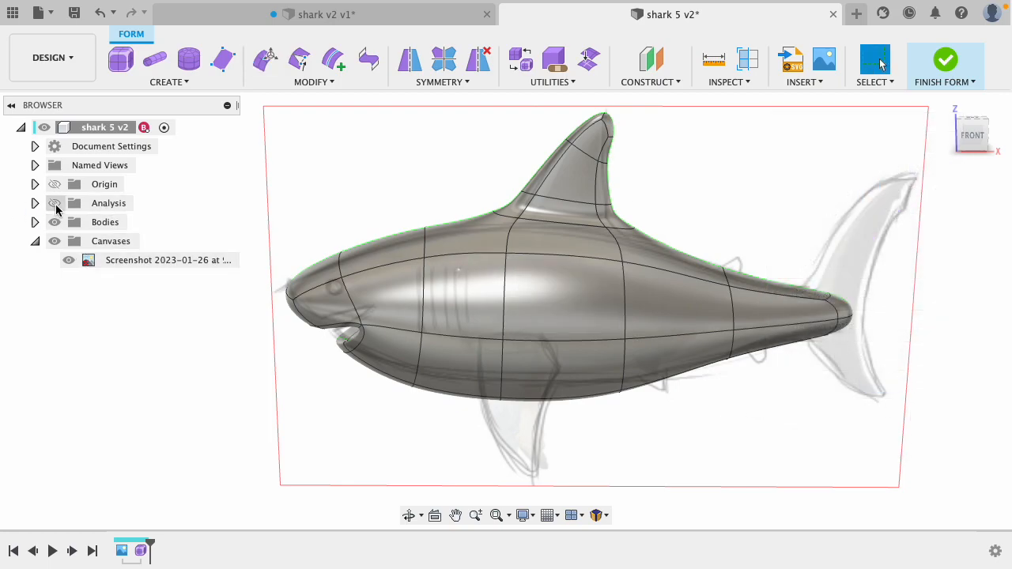
- Show the section analysis, inspect the halved shark body from the back and the head end, and hide the analysis
click(56, 204)
shift+middle_drag(118, 273, 377, 265)
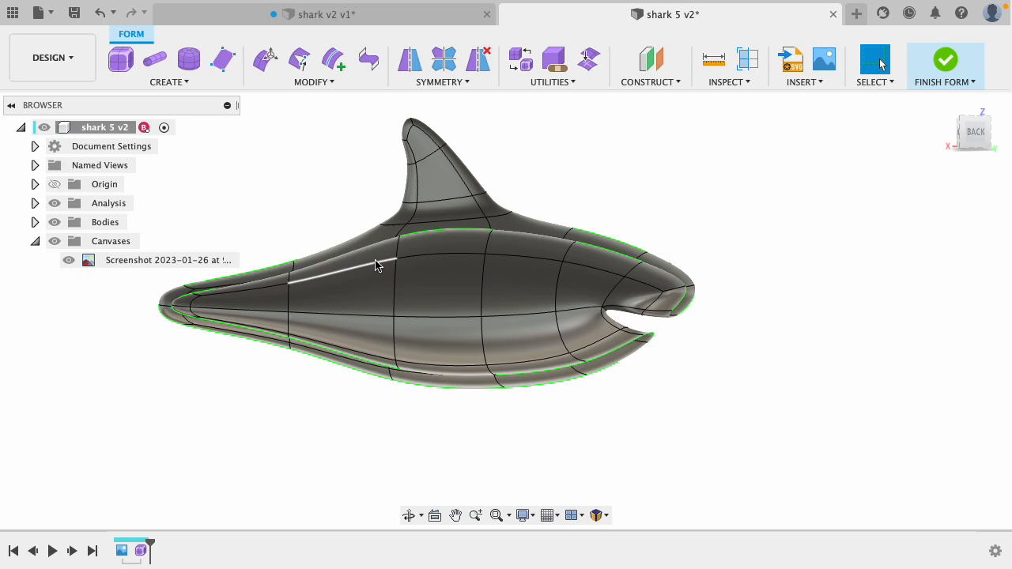
shift+middle_drag(633, 199, 489, 238)
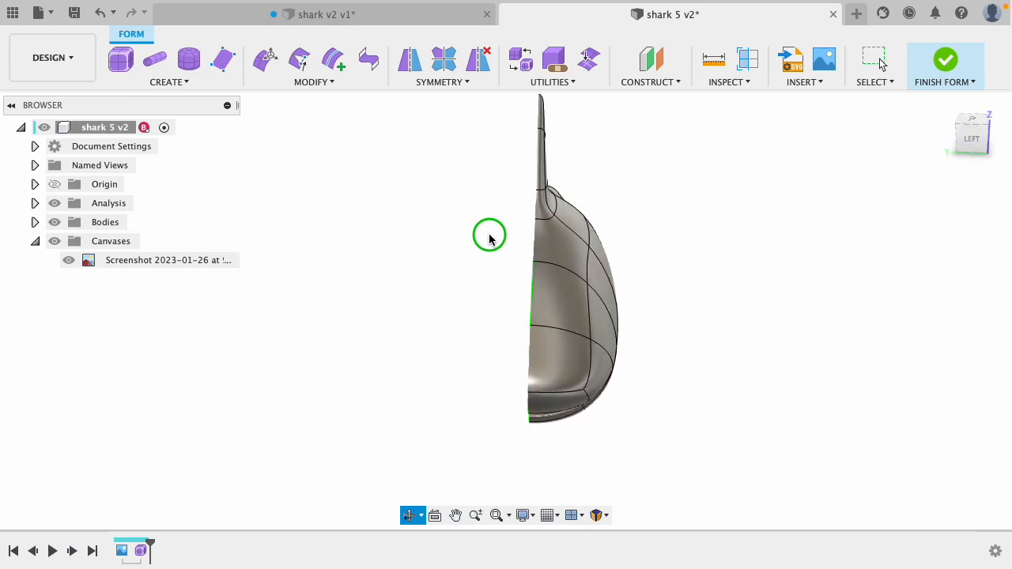
click(55, 203)
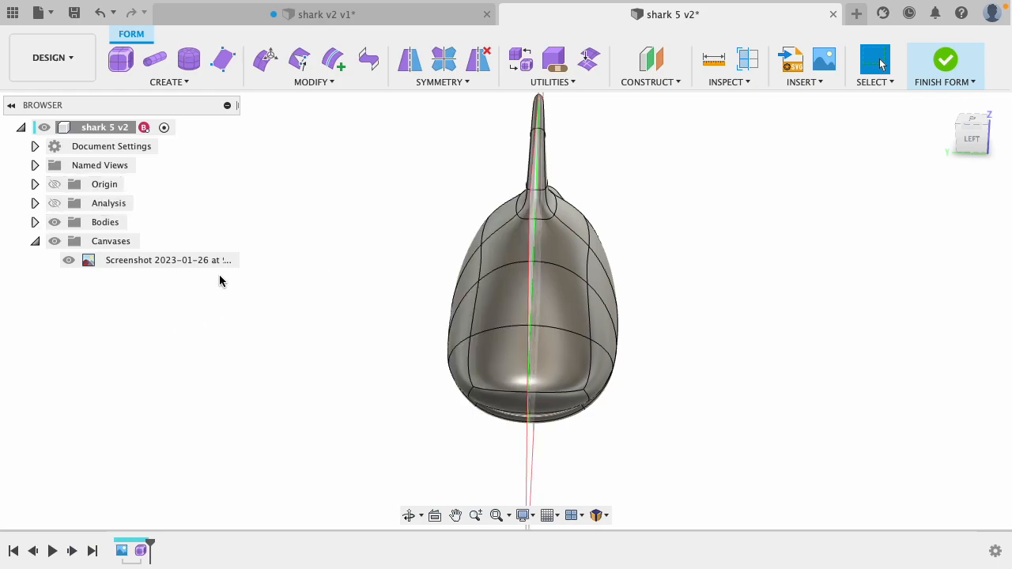
- Measure the distance between the opposite side edges of the edge loop at the dorsal fin's base
scroll(554, 207, up, 3)
shift+middle_drag(622, 141, 574, 158)
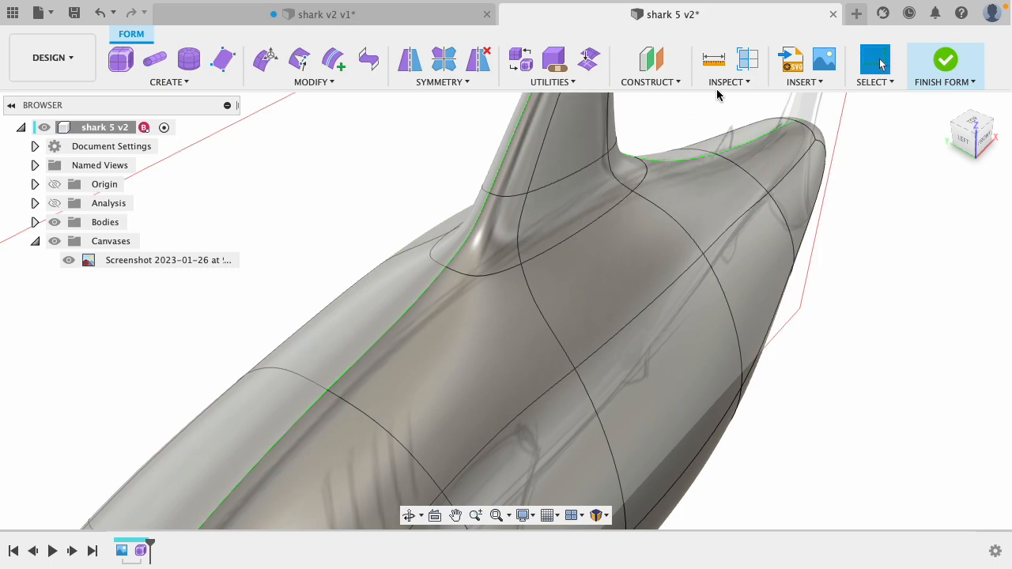
click(712, 63)
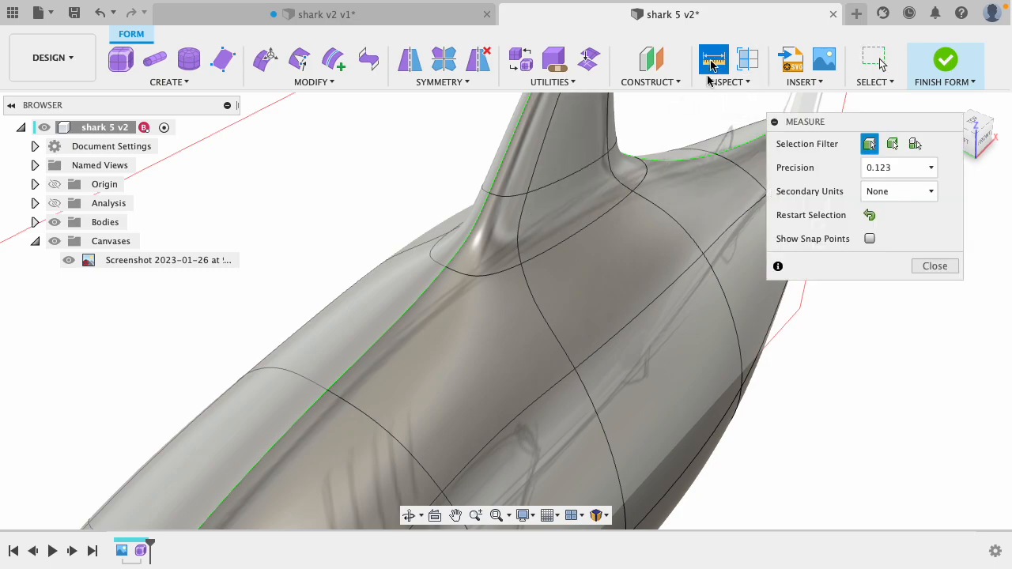
click(584, 169)
middle_drag(358, 189, 487, 187)
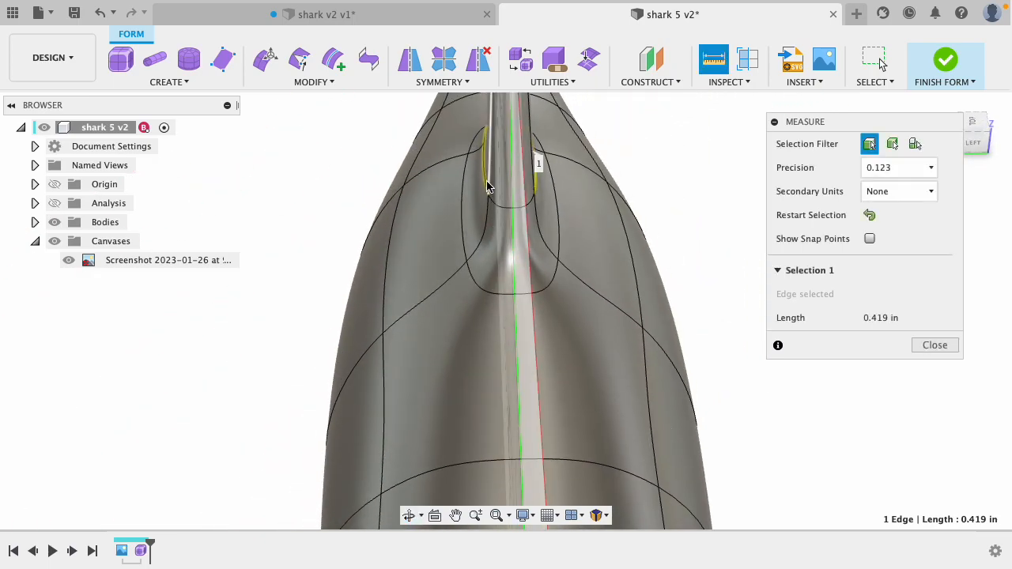
click(481, 177)
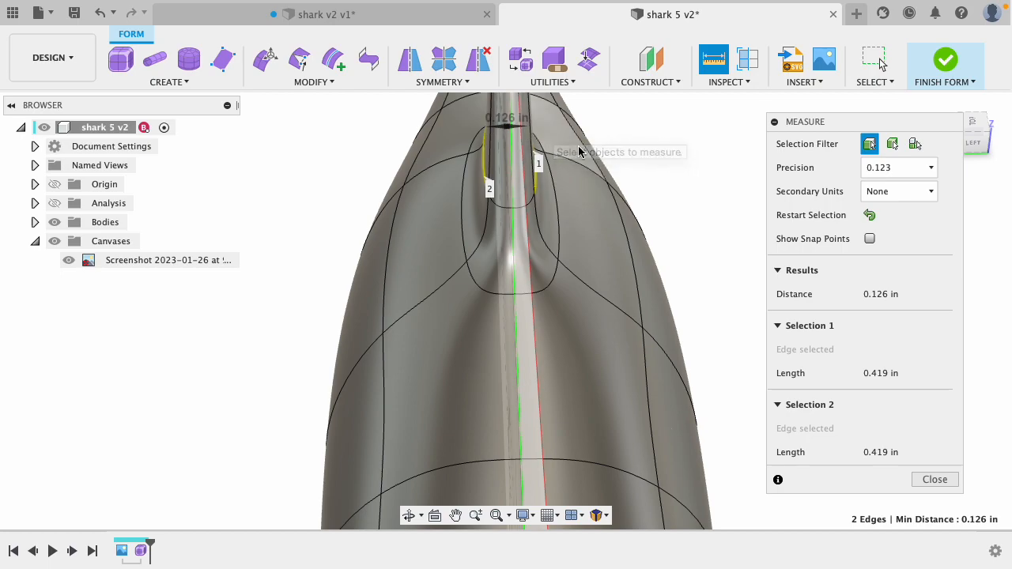
click(938, 481)
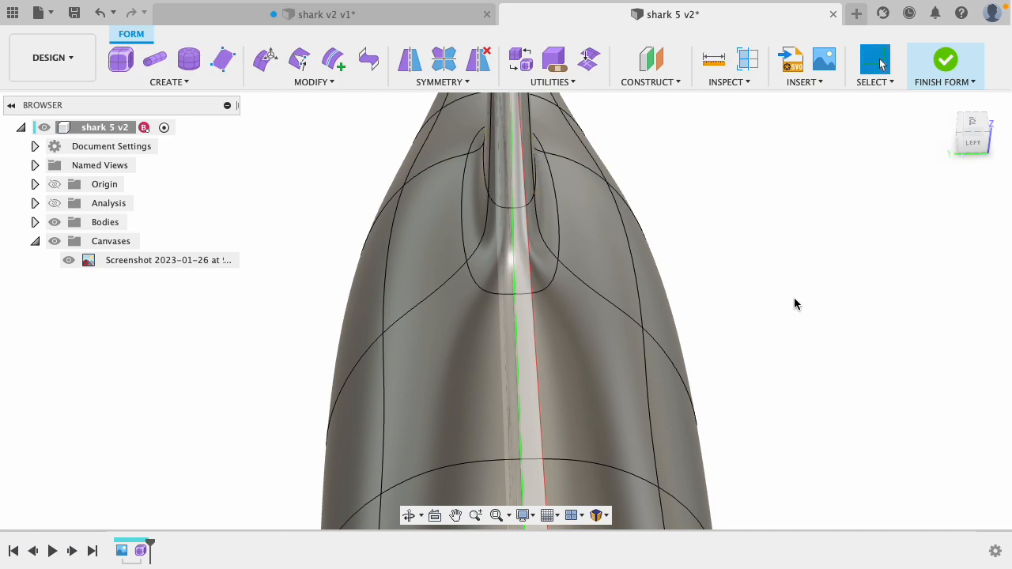
- Measure the distance between the opposite side edges of the edge loop around the upper dorsal fin
scroll(750, 256, down, 3)
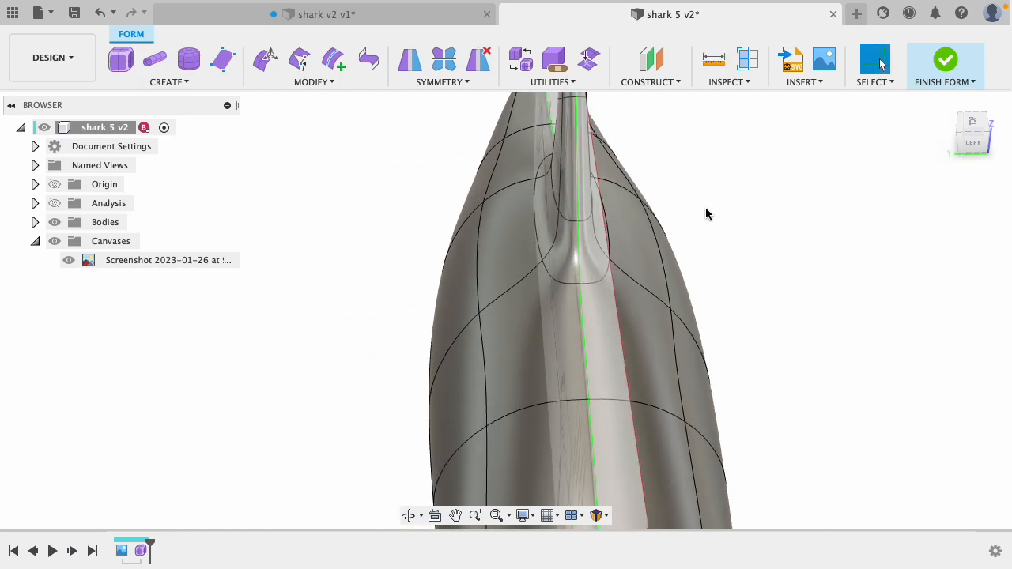
scroll(705, 207, down, 5)
scroll(661, 126, up, 6)
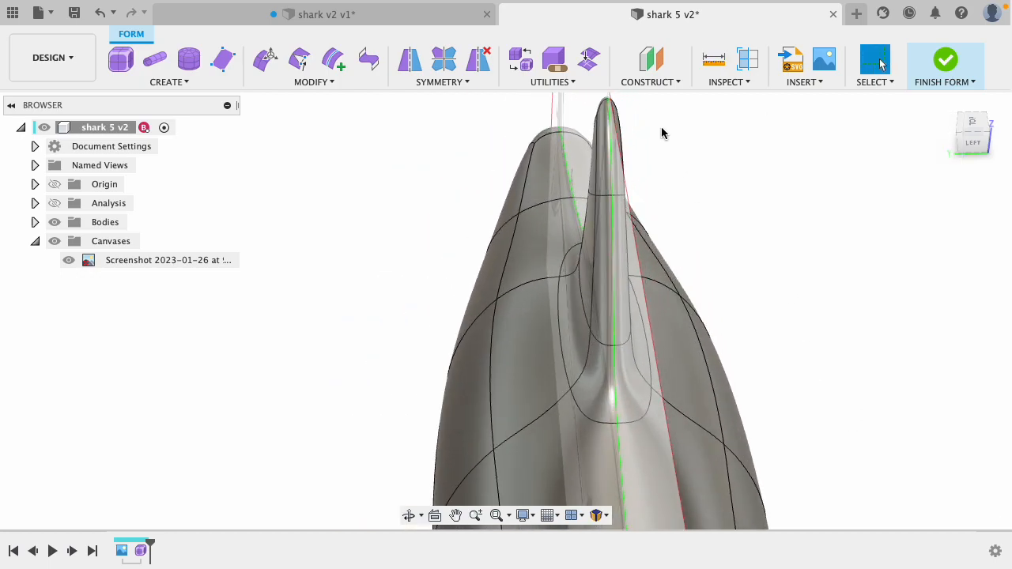
scroll(661, 127, up, 5)
shift+middle_drag(738, 186, 701, 181)
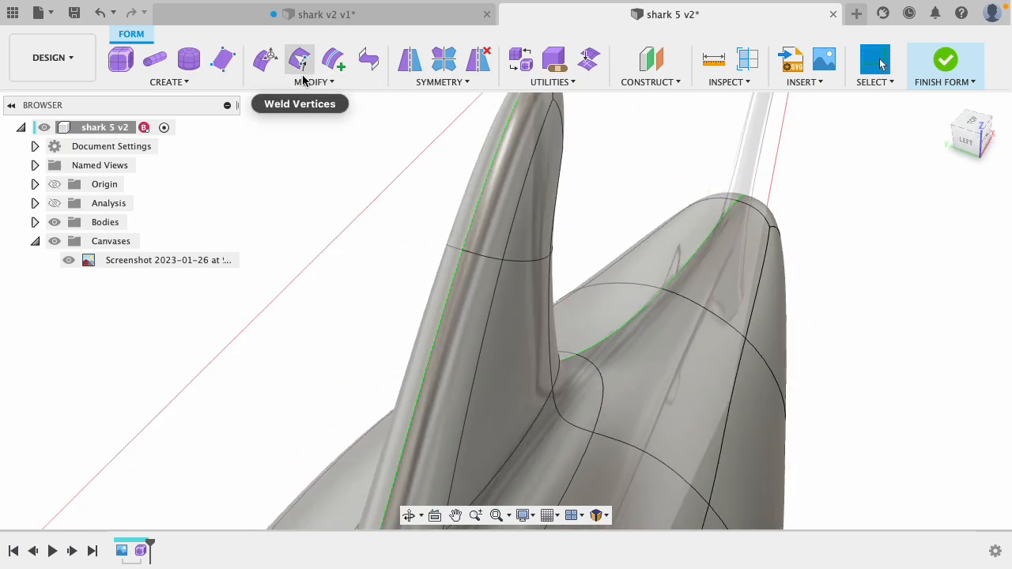
click(713, 59)
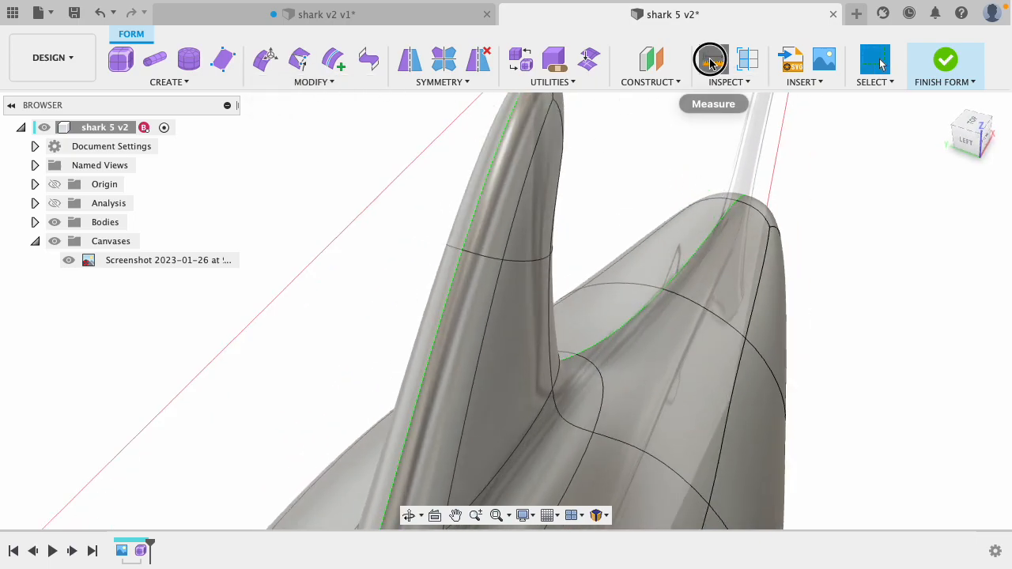
click(530, 261)
shift+middle_drag(378, 231, 520, 299)
click(529, 273)
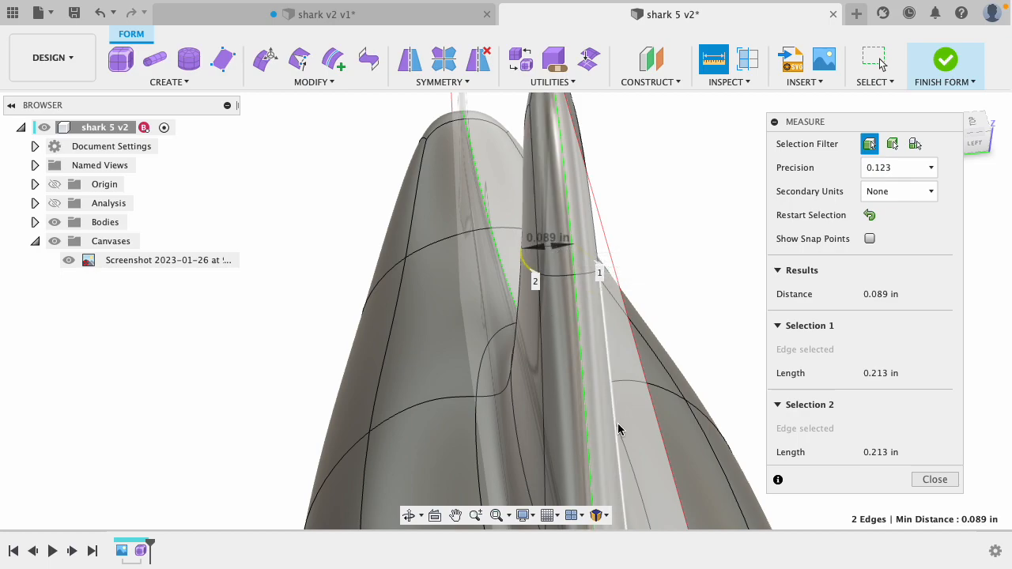
click(935, 480)
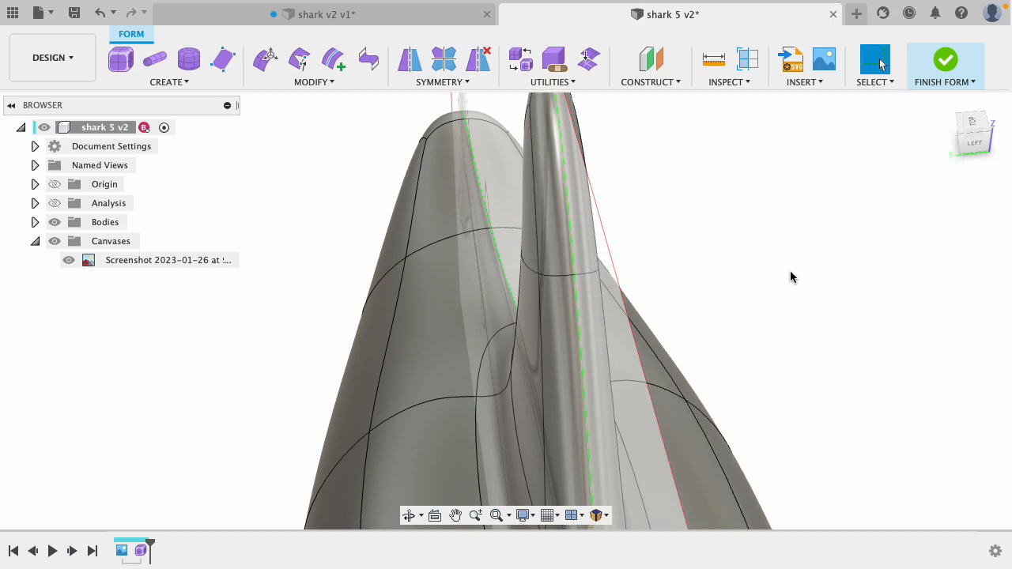
shift+middle_drag(763, 281, 971, 231)
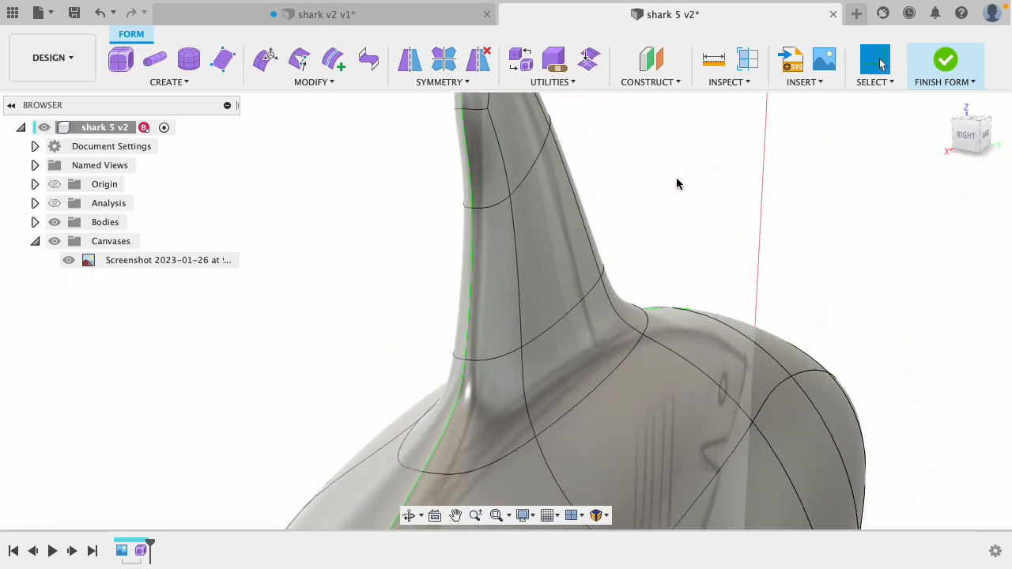
double_click(527, 178)
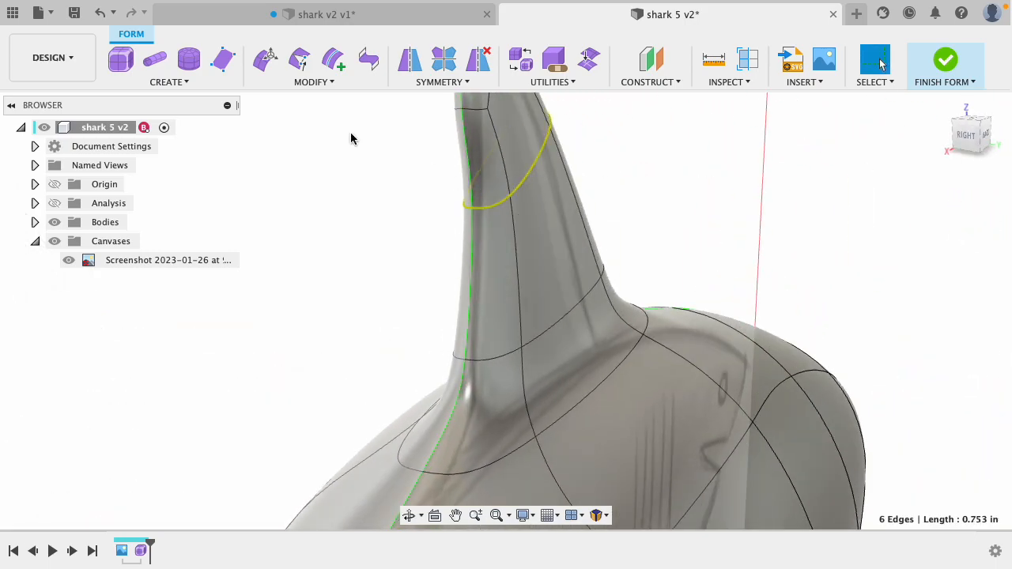
click(261, 59)
drag(545, 145, 549, 144)
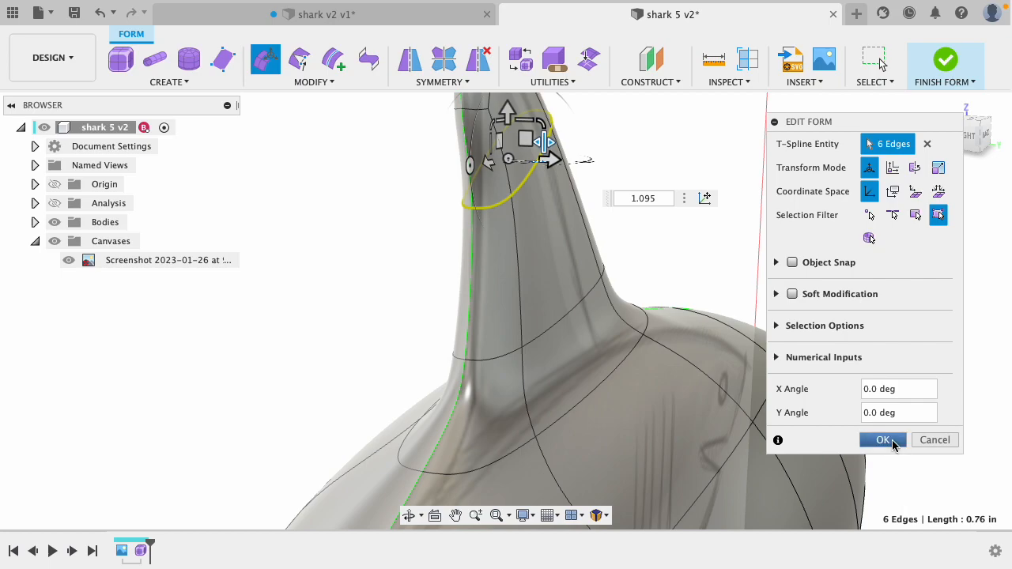
click(934, 440)
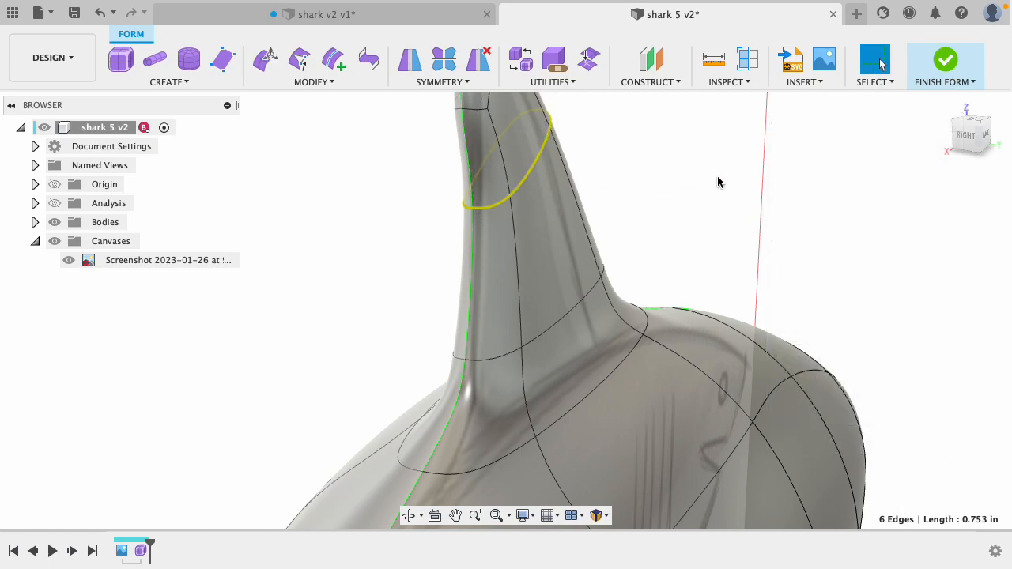
click(526, 170)
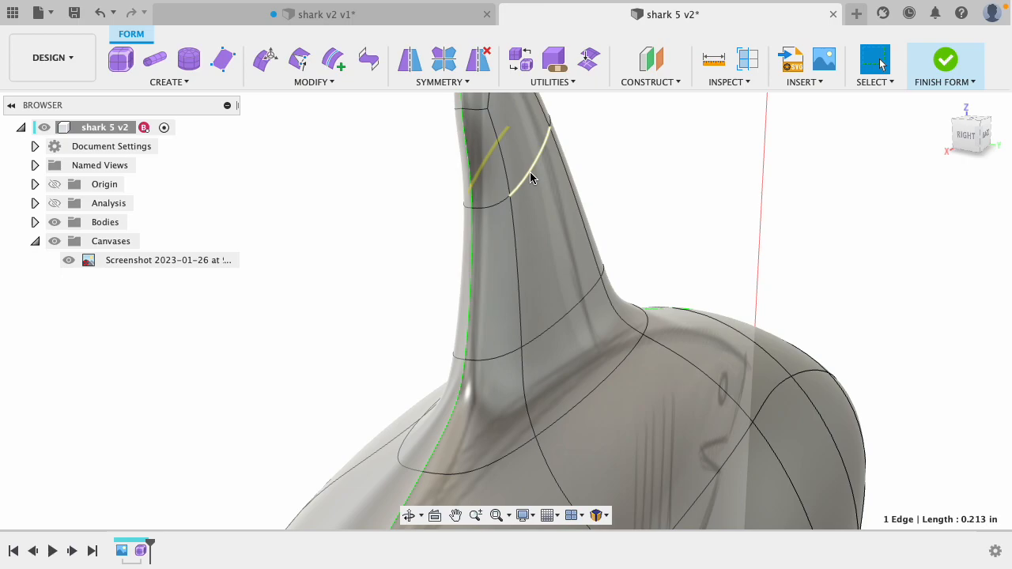
click(713, 59)
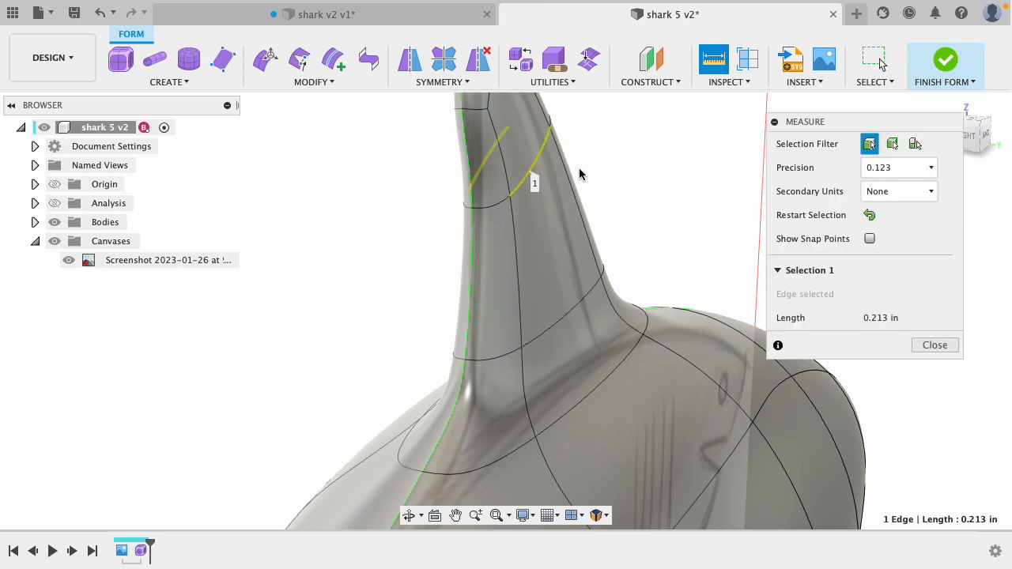
click(525, 184)
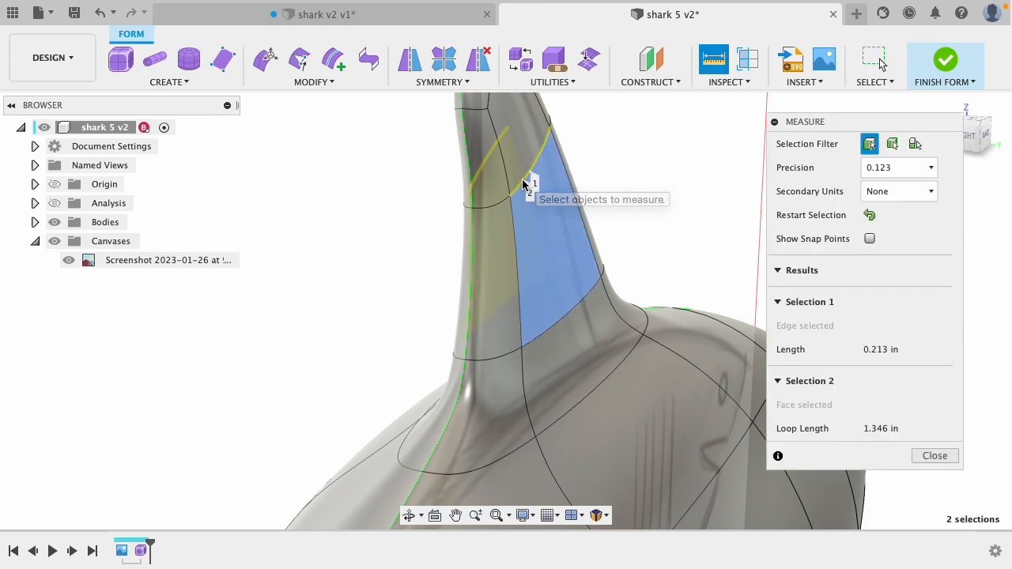
click(935, 455)
- Recheck the upper dorsal fin's thickness by measuring between the opposite side edges of its edge loop
right_click(677, 187)
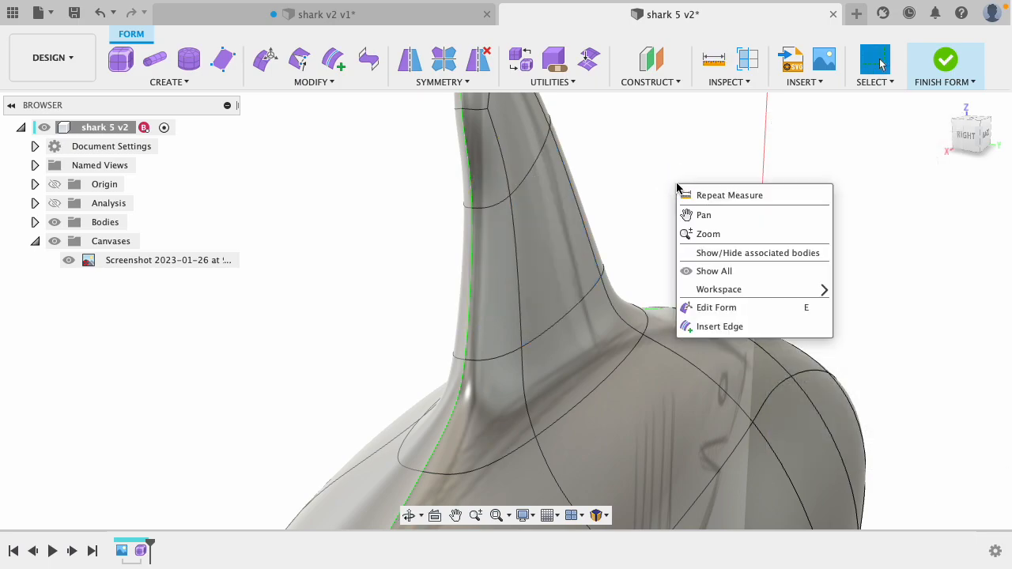
click(718, 196)
click(484, 179)
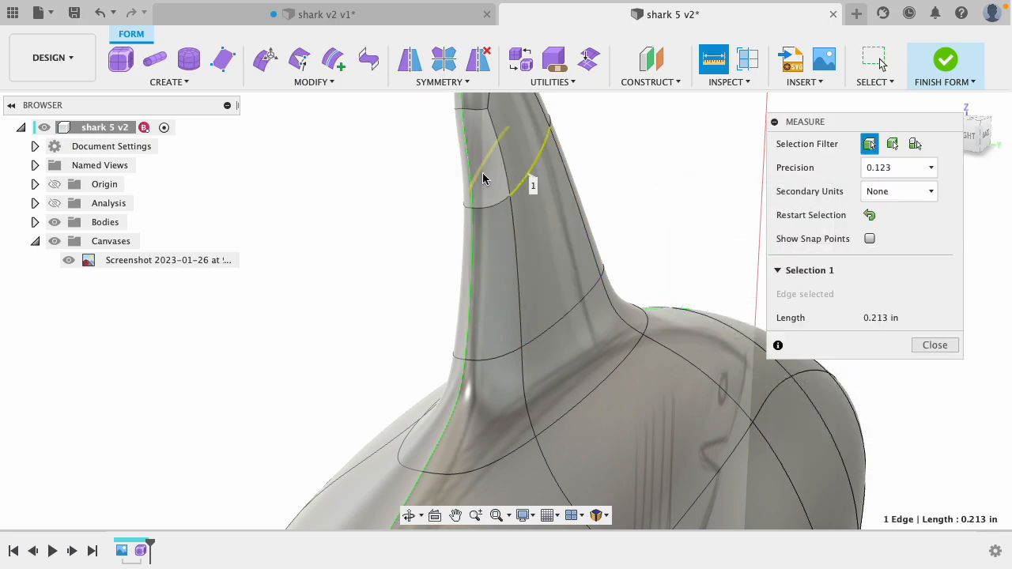
shift+middle_drag(372, 198, 427, 189)
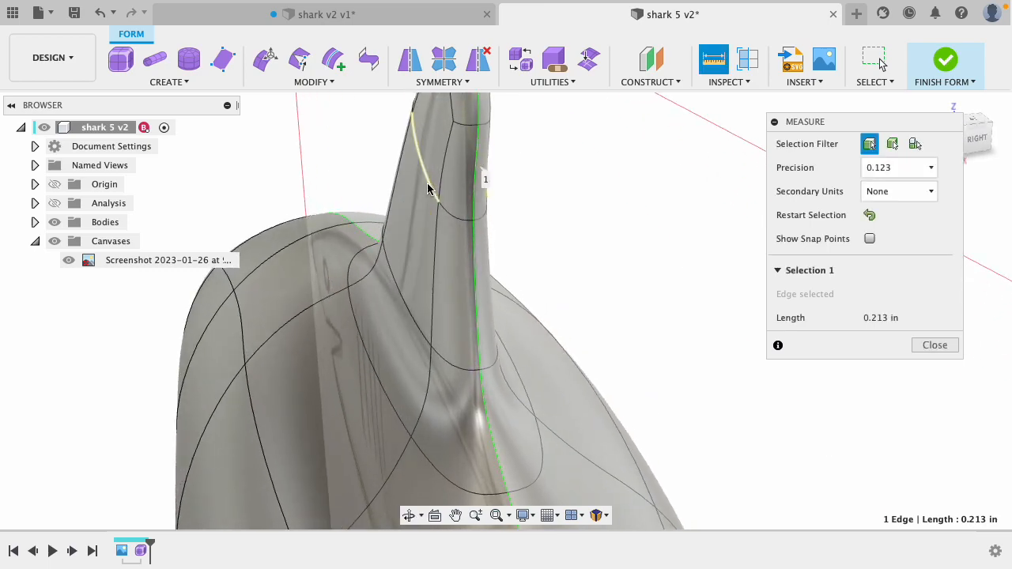
click(427, 190)
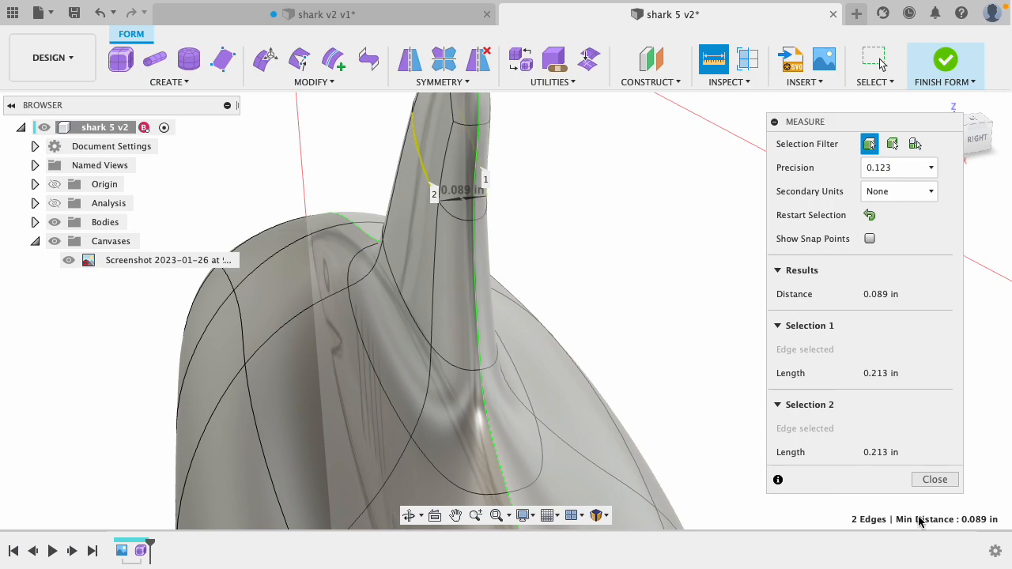
click(935, 480)
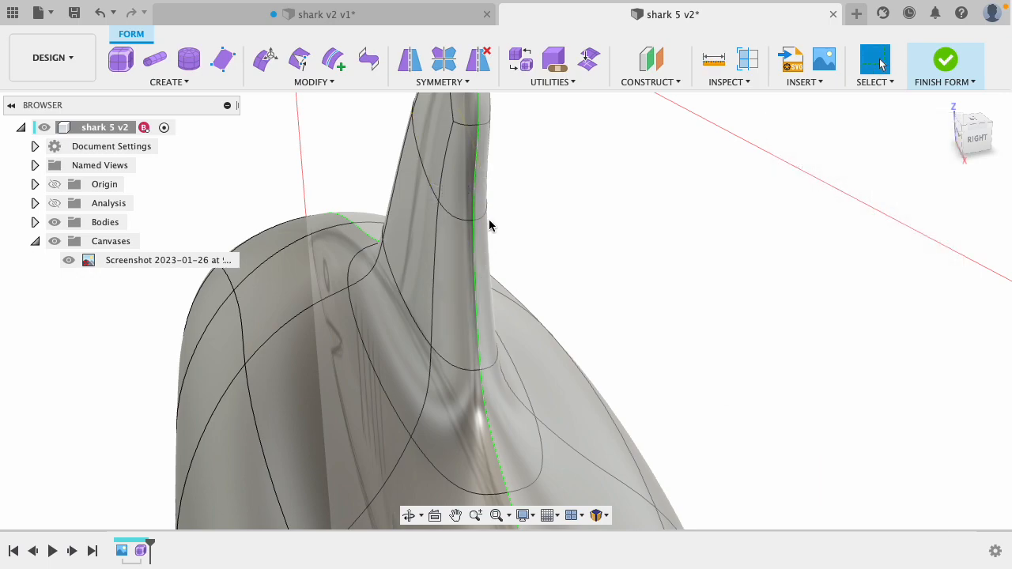
- Scale the whole edge loop around the upper dorsal fin by 1.1235 in Y with Edit Form to thicken the fin
double_click(421, 173)
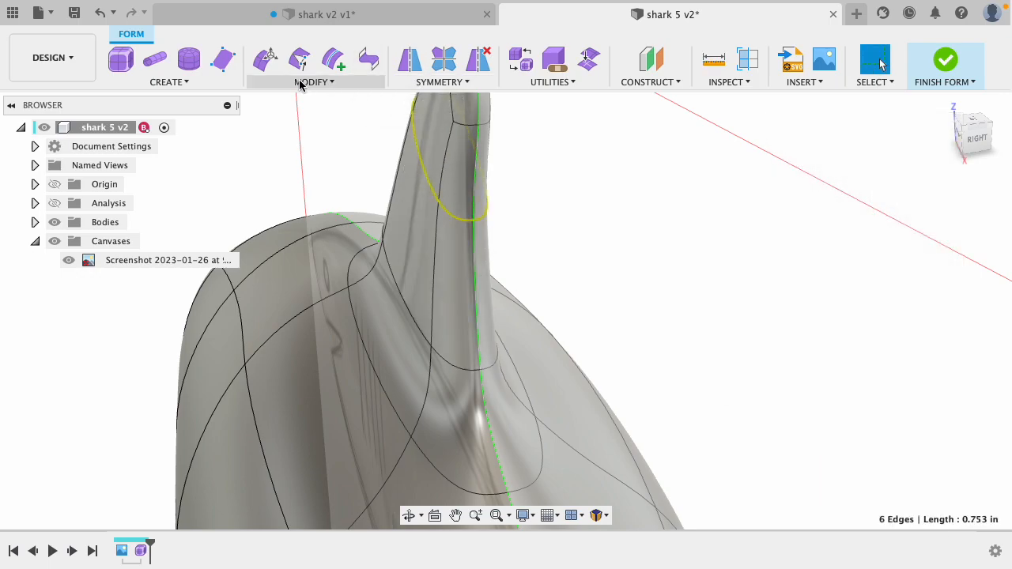
click(266, 60)
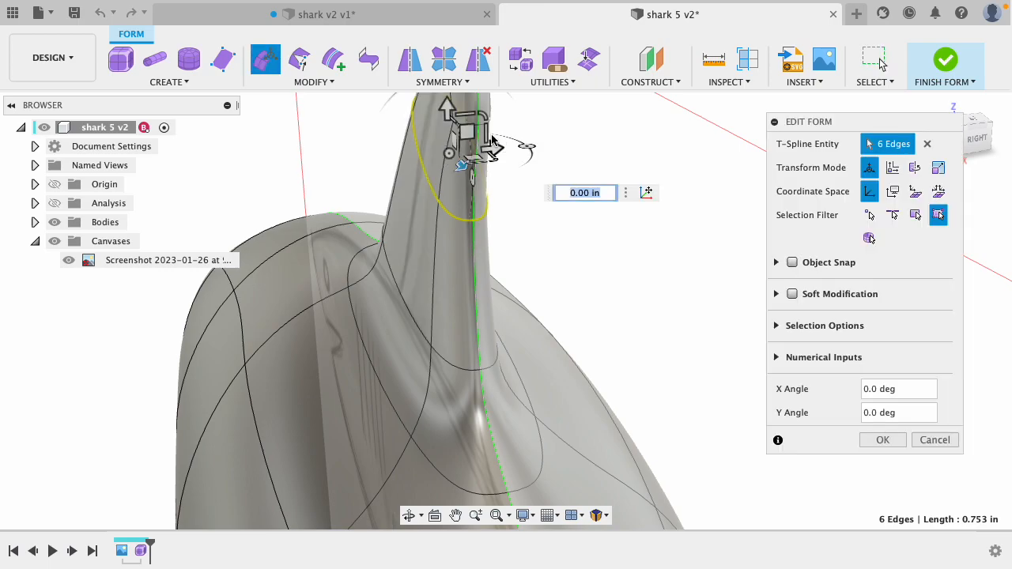
drag(485, 136, 482, 128)
click(610, 195)
key(BackSpace)
key(BackSpace)
key(BackSpace)
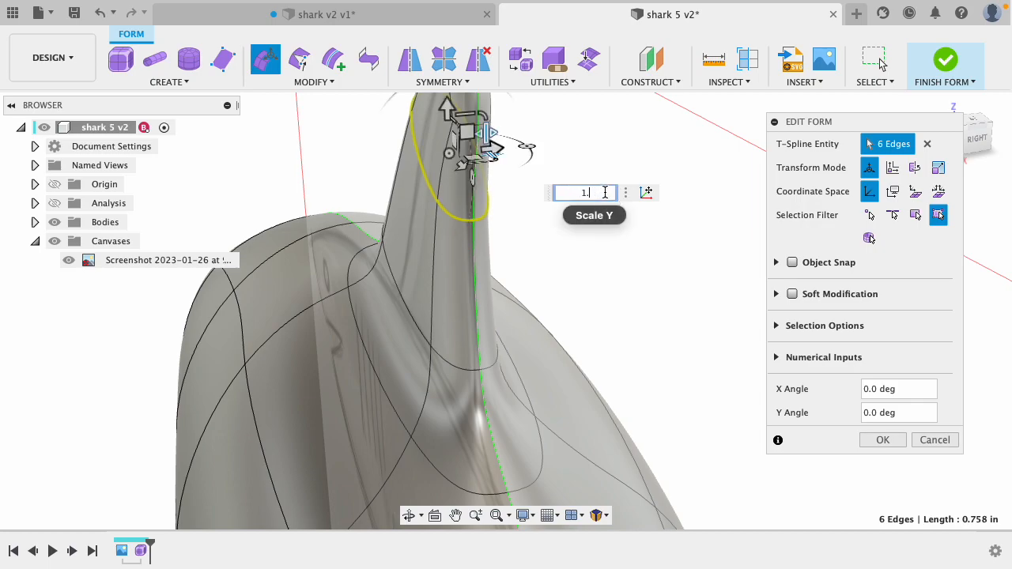
text(1)
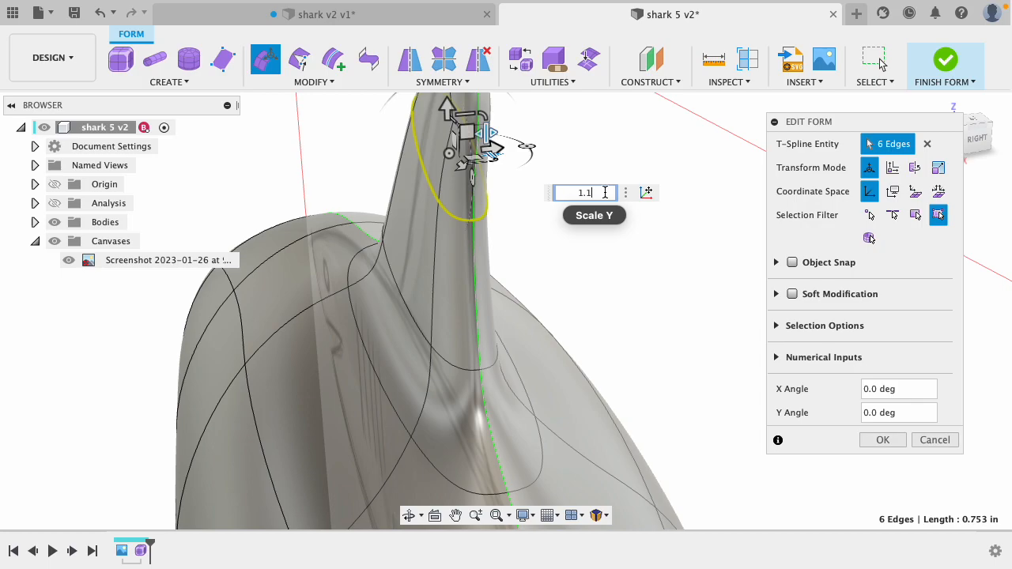
text(23)
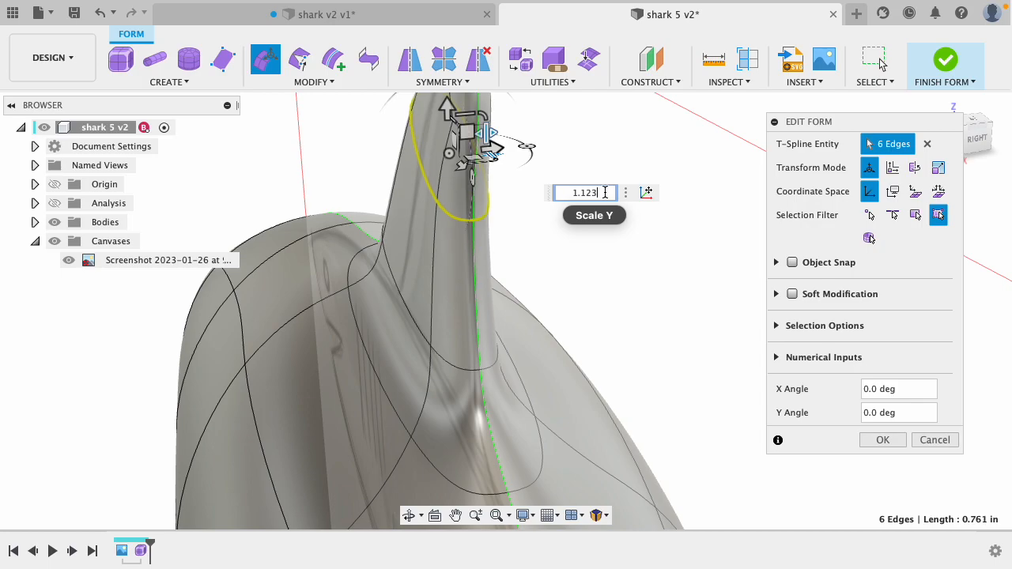
text(5)
click(883, 441)
click(662, 214)
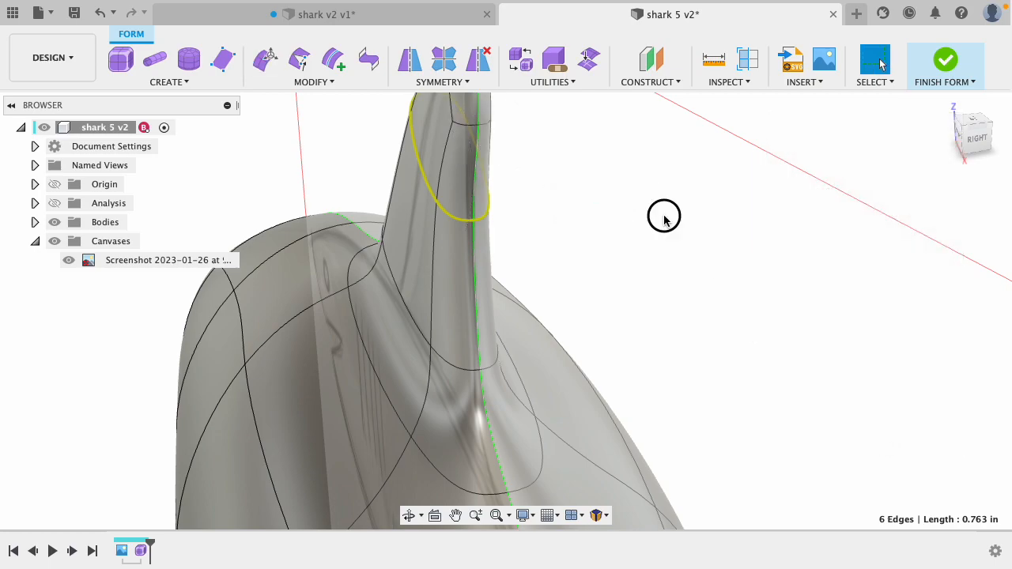
- Measure the distance between the opposite side edges of the scaled edge loop on the upper dorsal fin
click(708, 63)
click(425, 182)
shift+middle_drag(525, 182, 498, 188)
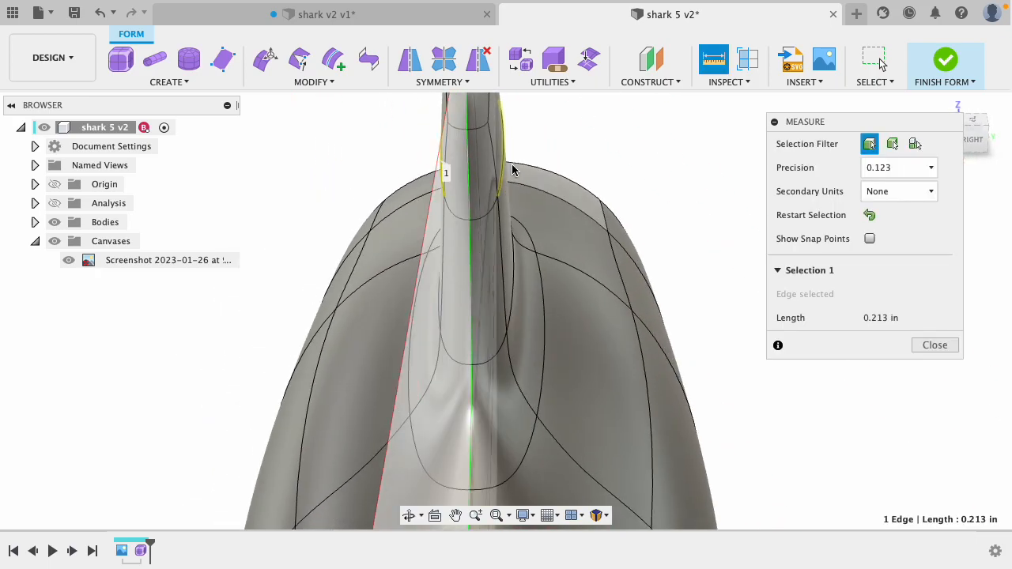
click(504, 171)
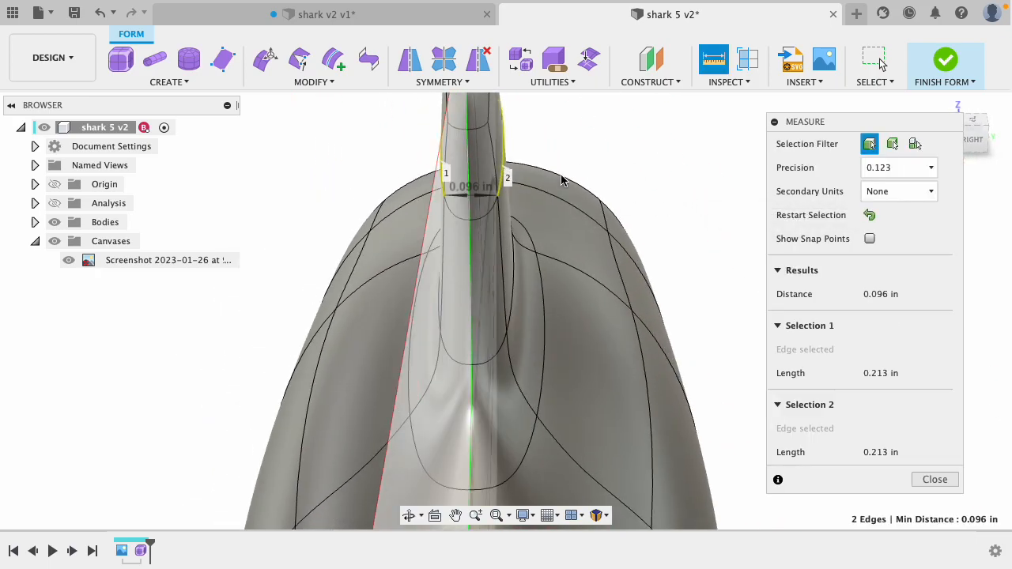
scroll(458, 203, up, 6)
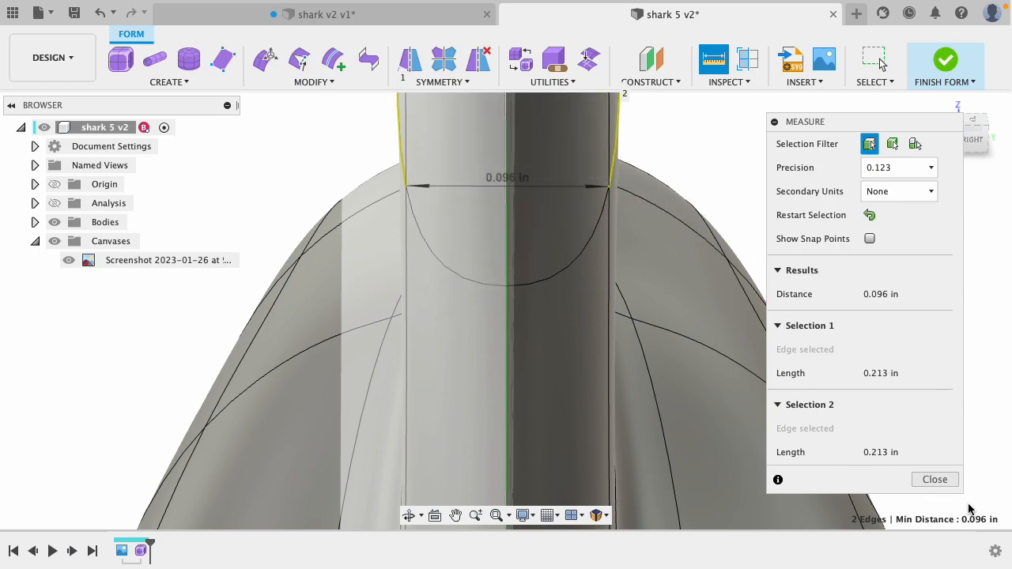
click(941, 480)
- Save a new version of the shark design with the description "User Saved"
shift+middle_drag(816, 297, 893, 278)
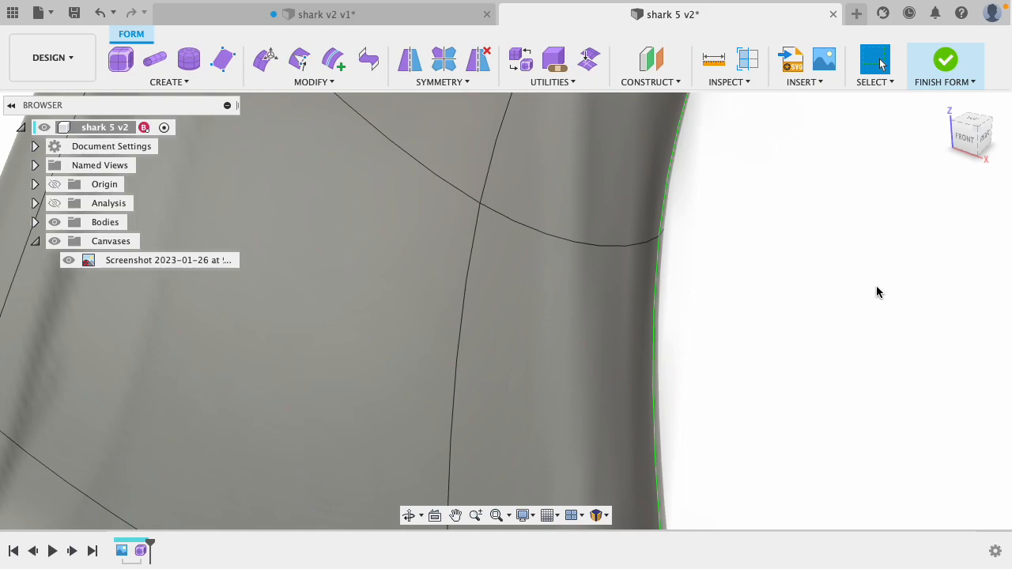
scroll(875, 293, down, 10)
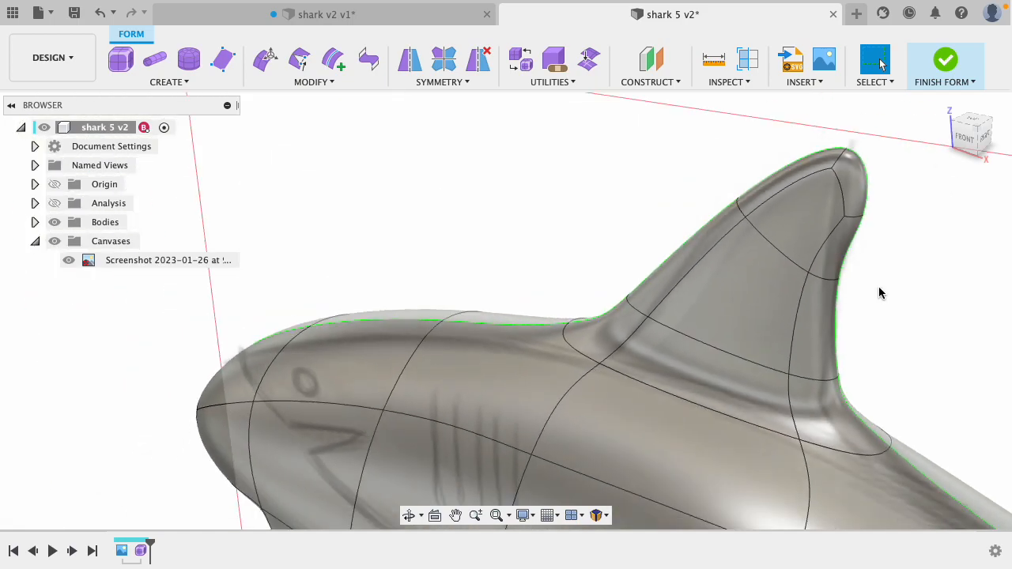
shift+middle_drag(884, 298, 899, 279)
key(super+s)
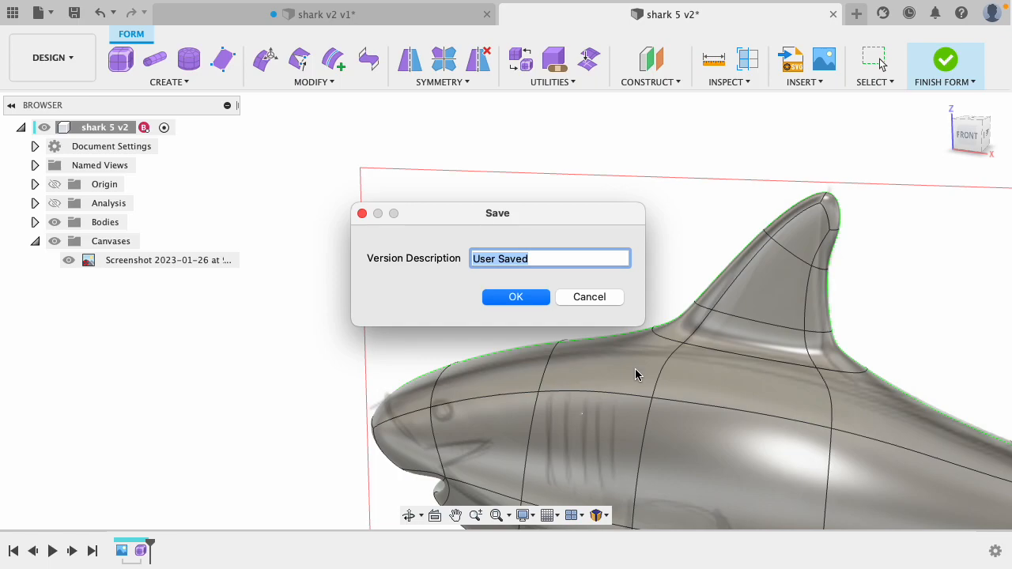
click(537, 297)
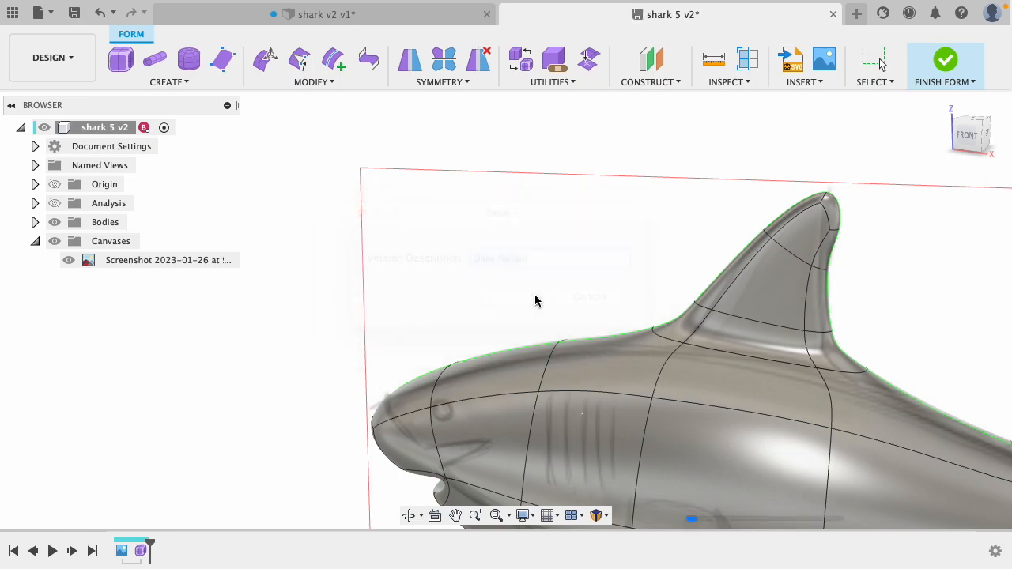
- Review the version history of the shark 5 design in the project data
click(12, 13)
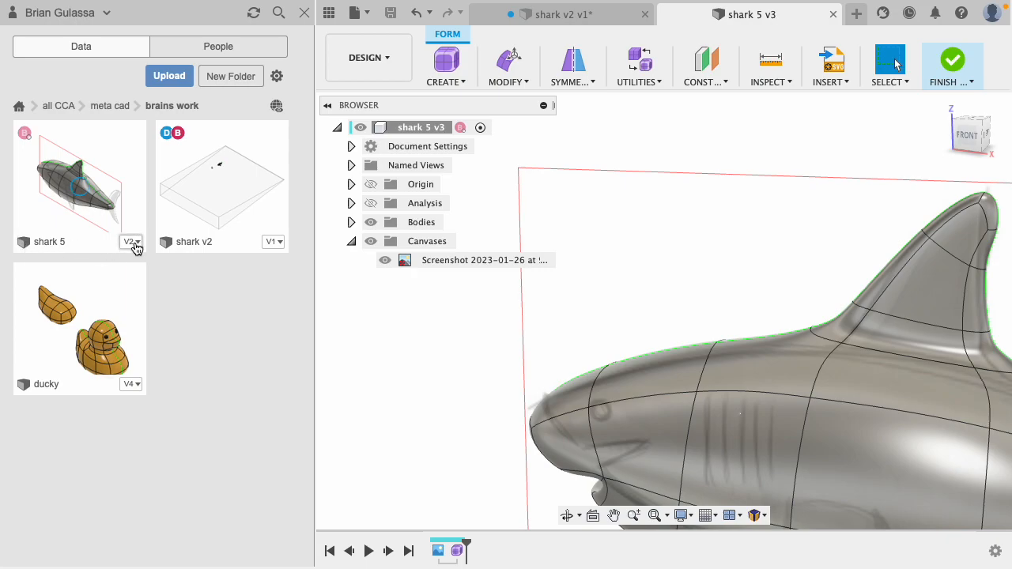
click(136, 247)
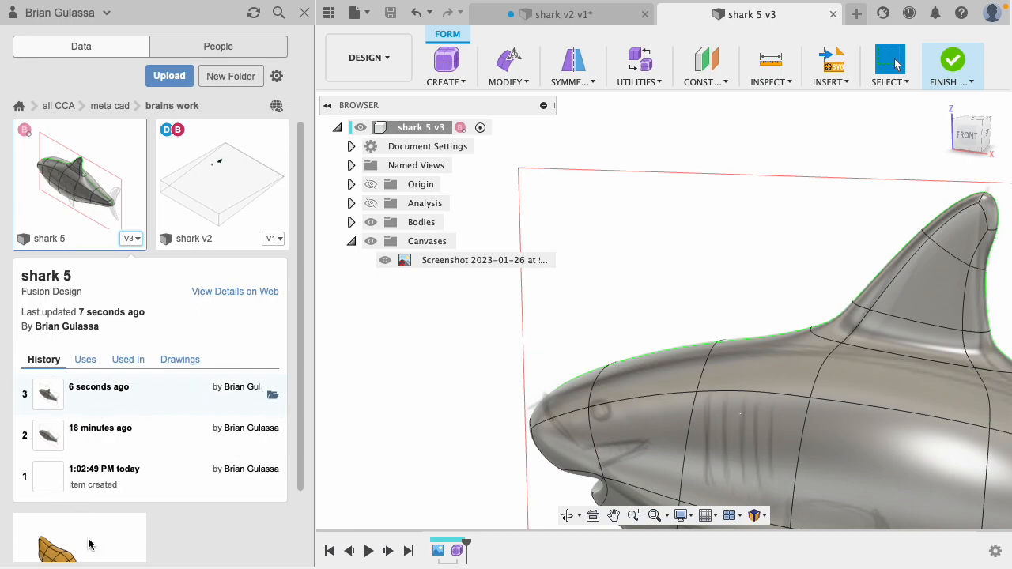
scroll(93, 502, down, 2)
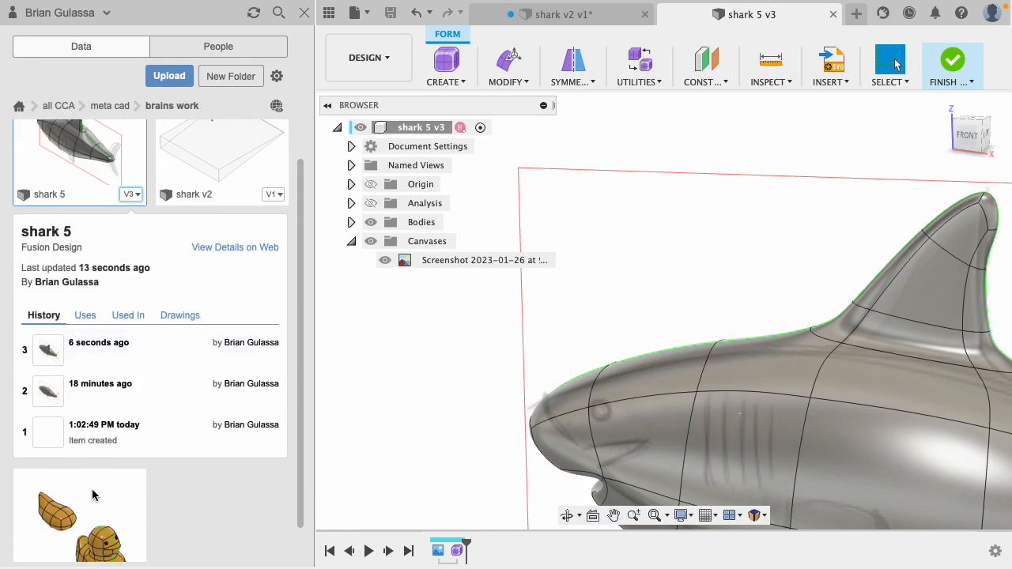
scroll(119, 434, down, 2)
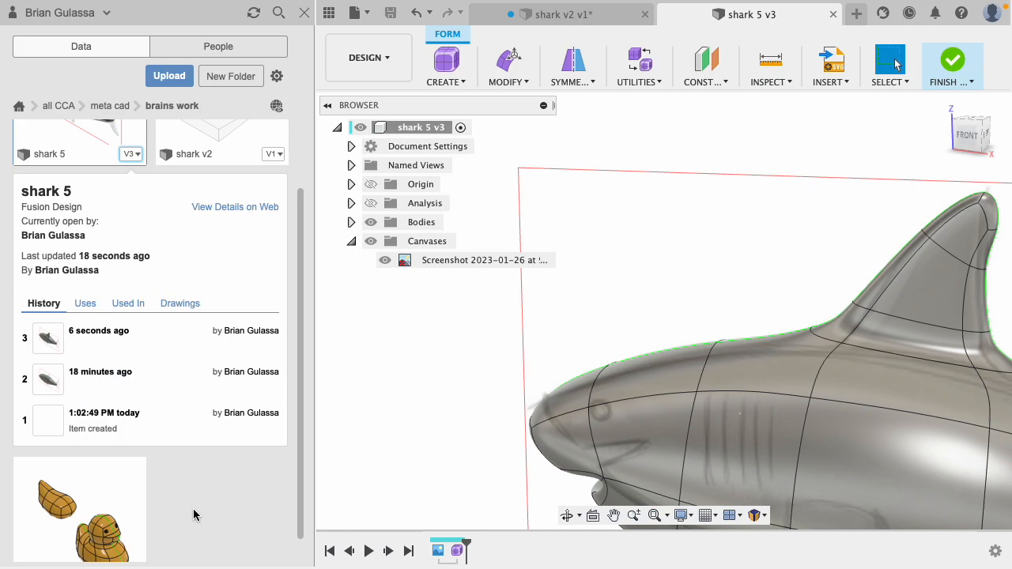
scroll(194, 515, up, 3)
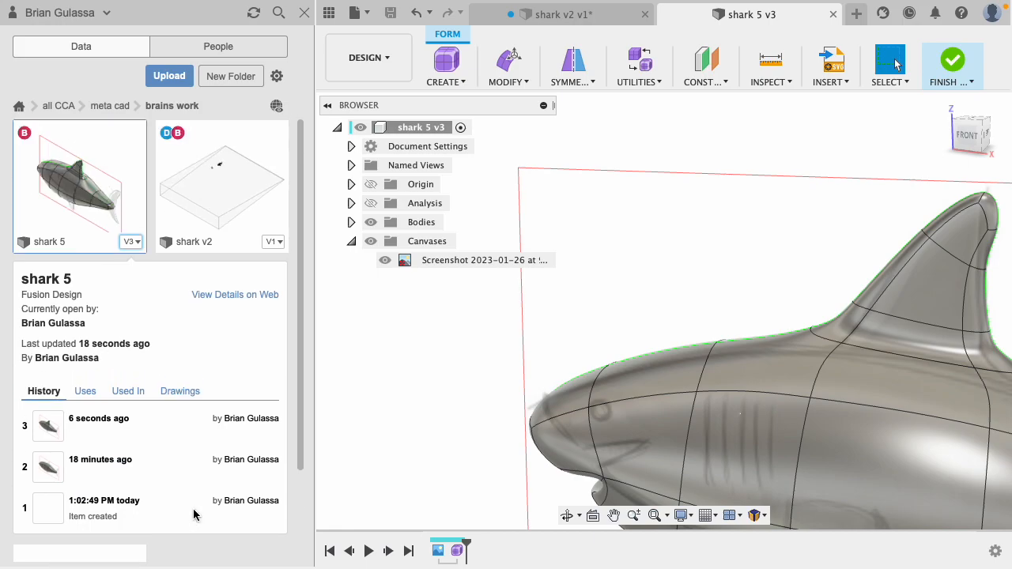
click(133, 243)
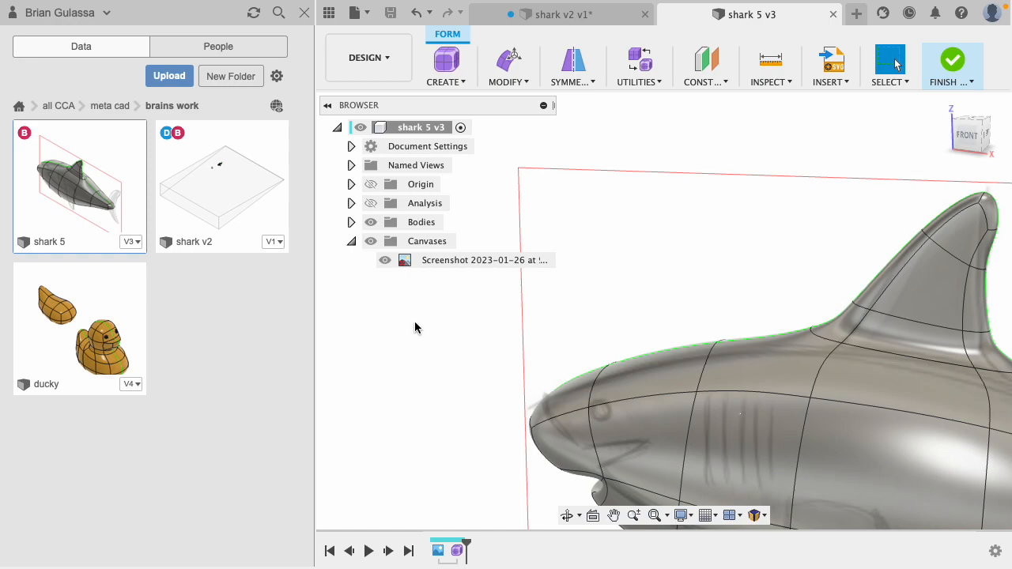
- Examine the body's tail end and its end faces against the tail fin in the reference sketch
scroll(420, 324, down, 3)
scroll(422, 330, down, 2)
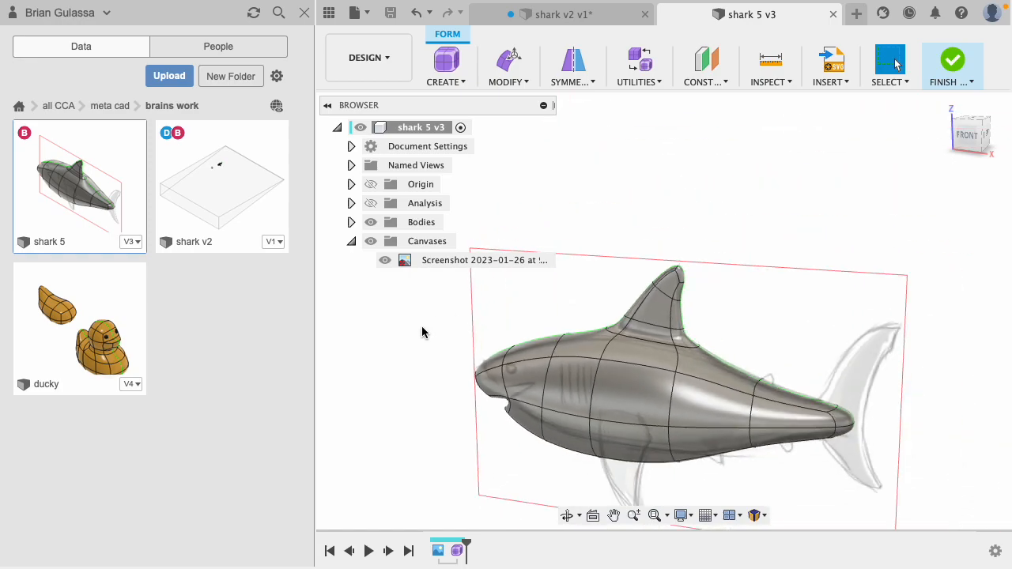
scroll(794, 498, up, 2)
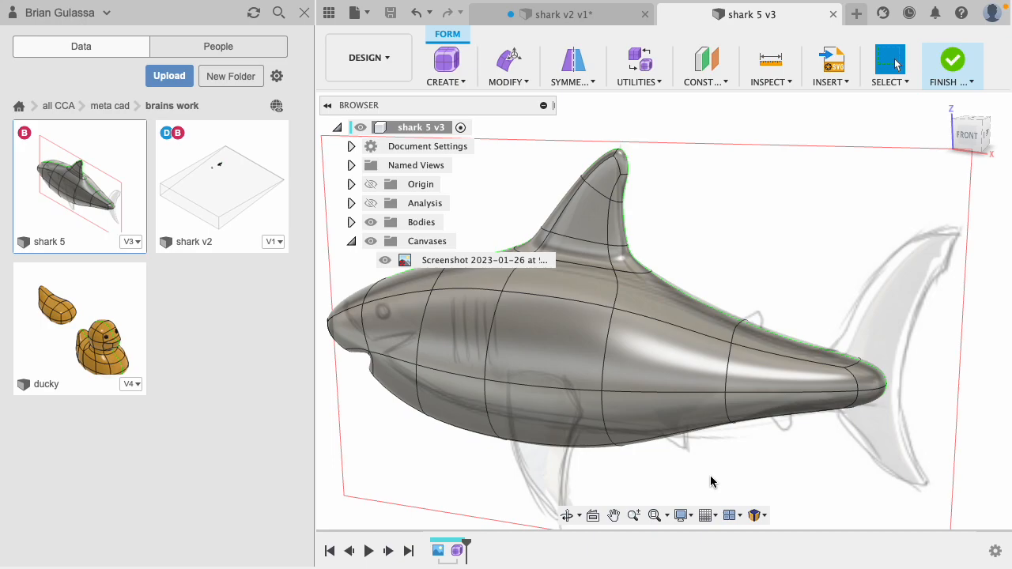
click(872, 379)
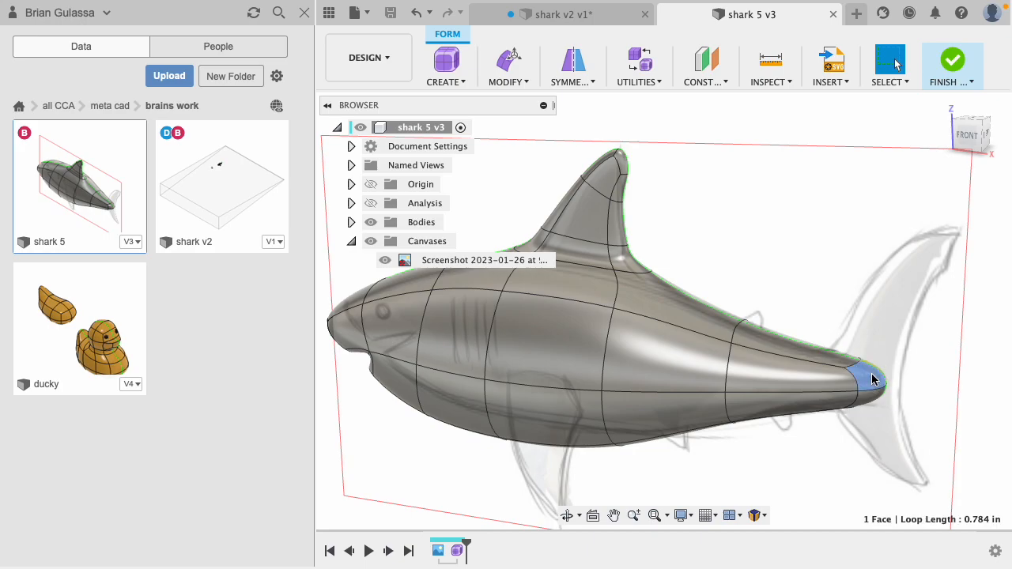
shift+middle_drag(880, 417, 861, 378)
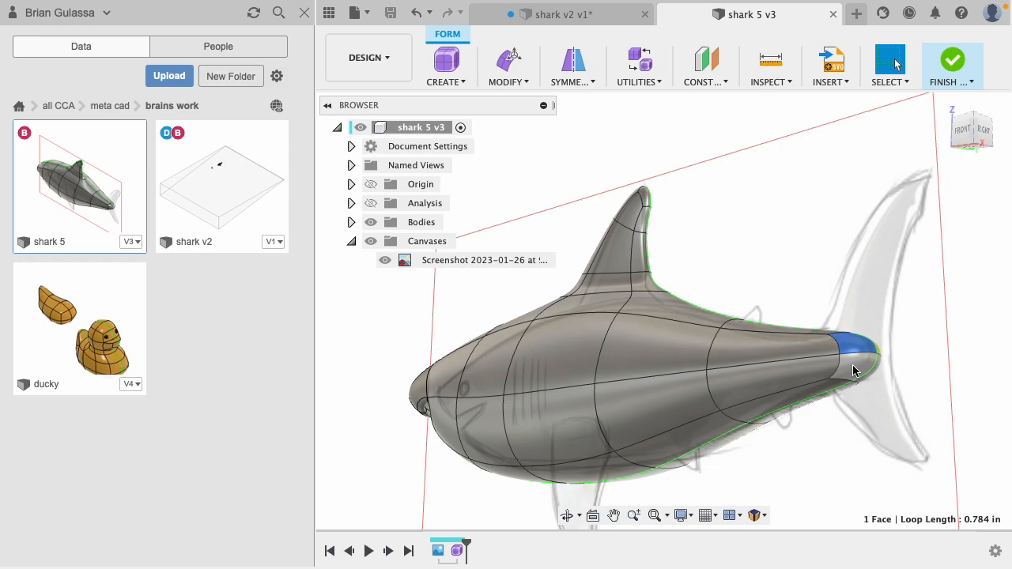
shift+middle_drag(898, 370, 948, 409)
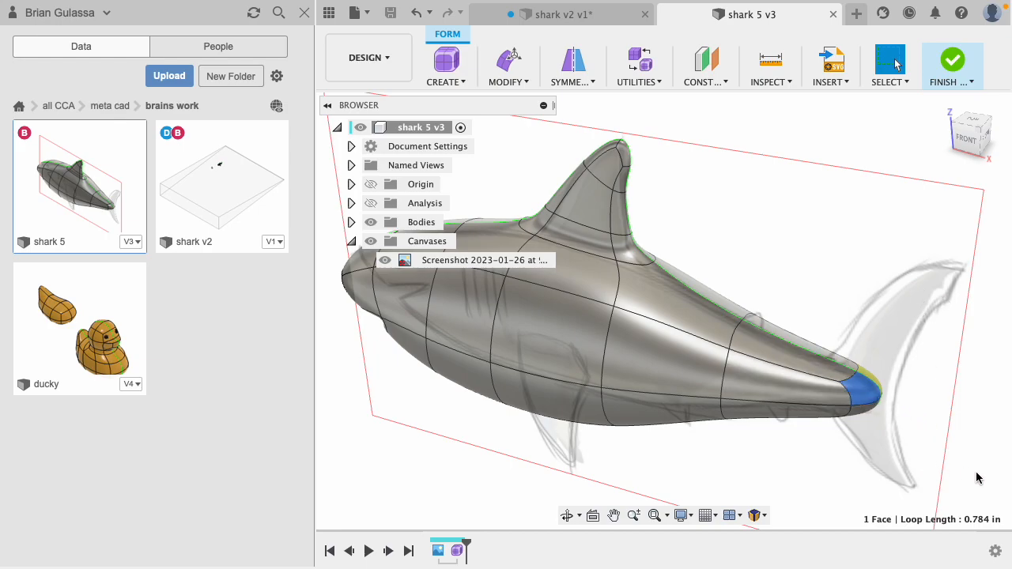
click(916, 402)
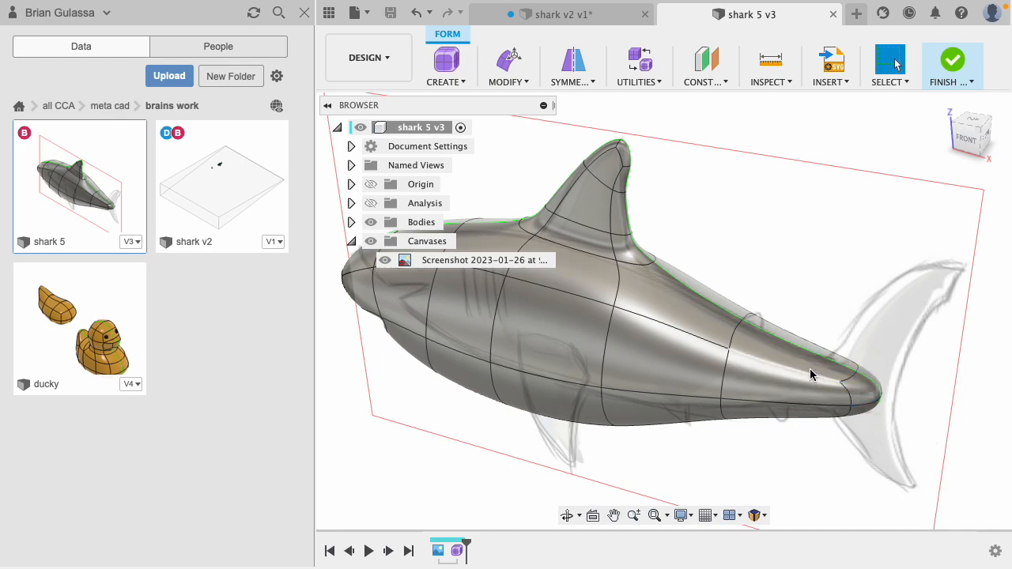
- Hide the data panel and insert a single simple edge loop at location 0.50 between the rear body loop and the tail end
shift+middle_drag(897, 377, 928, 354)
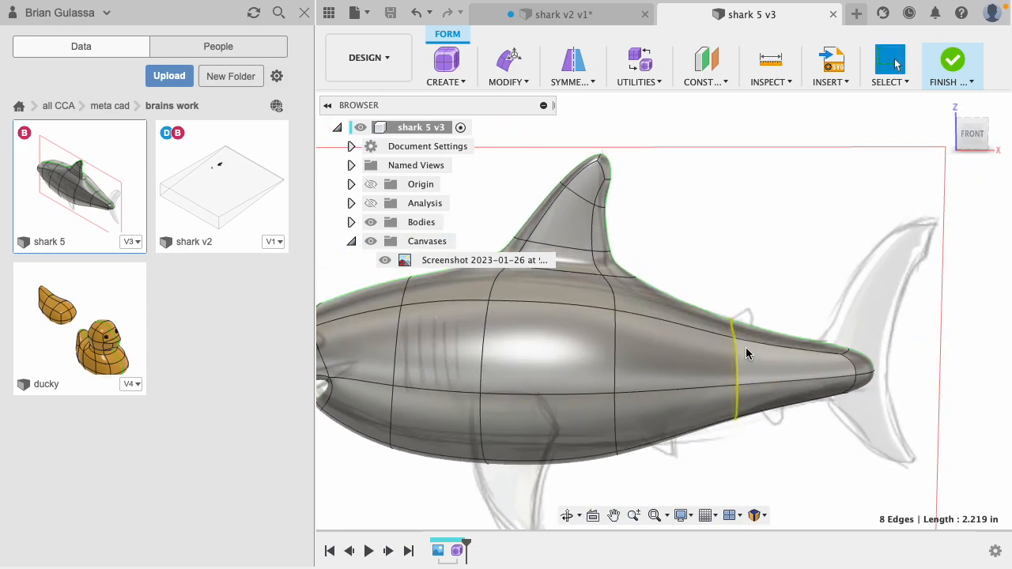
click(509, 75)
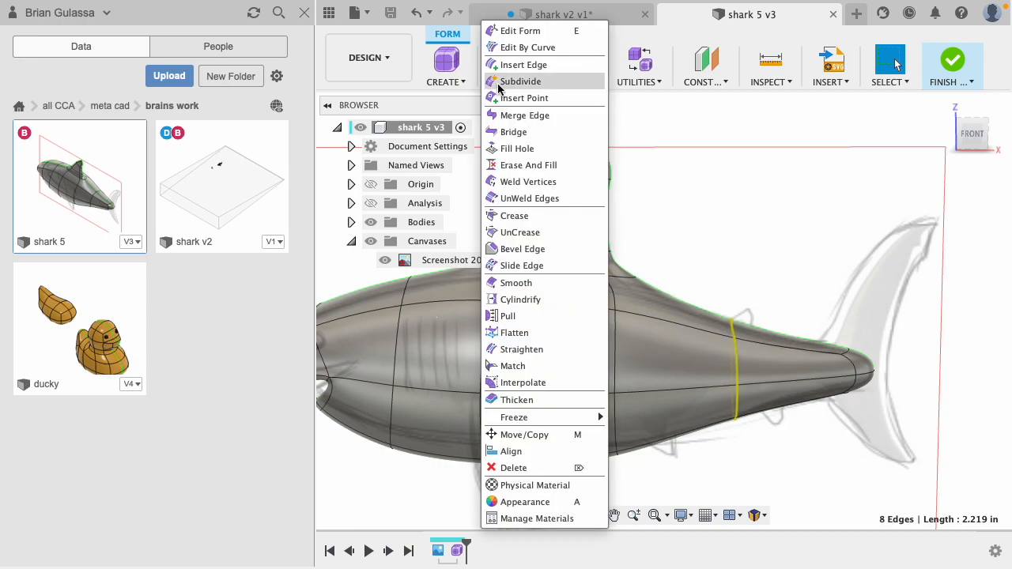
click(506, 79)
click(305, 13)
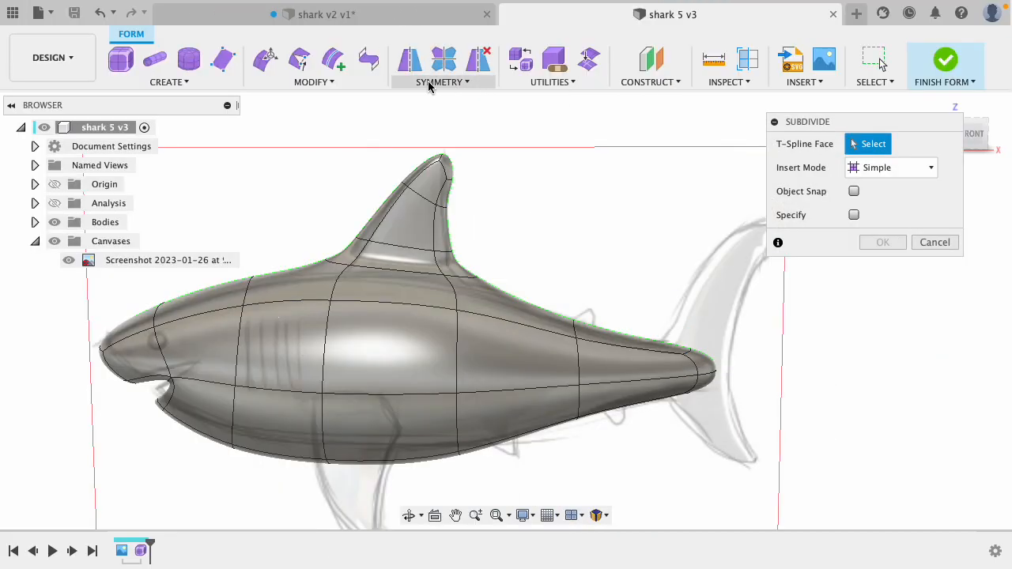
click(327, 82)
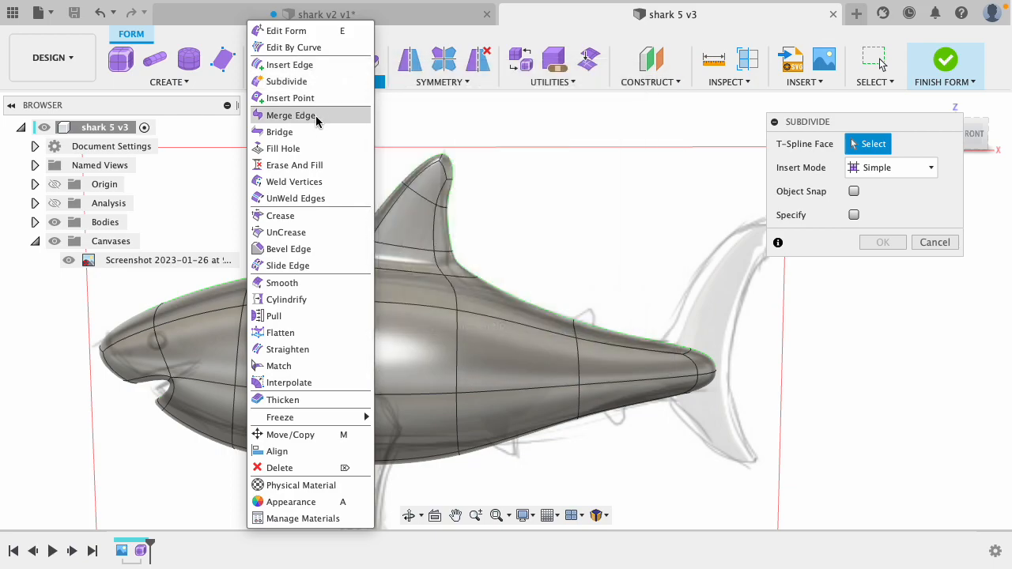
click(307, 65)
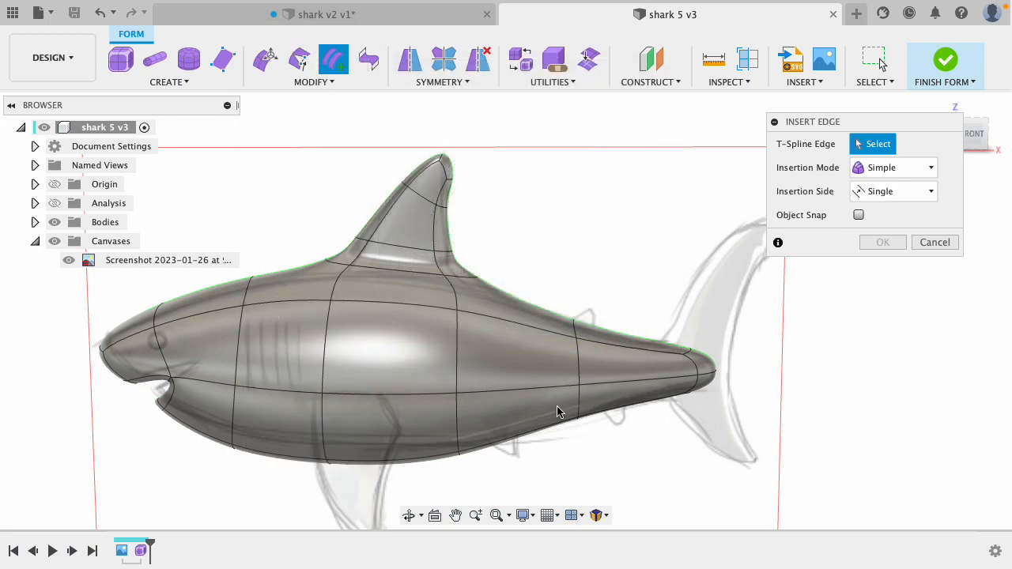
double_click(580, 364)
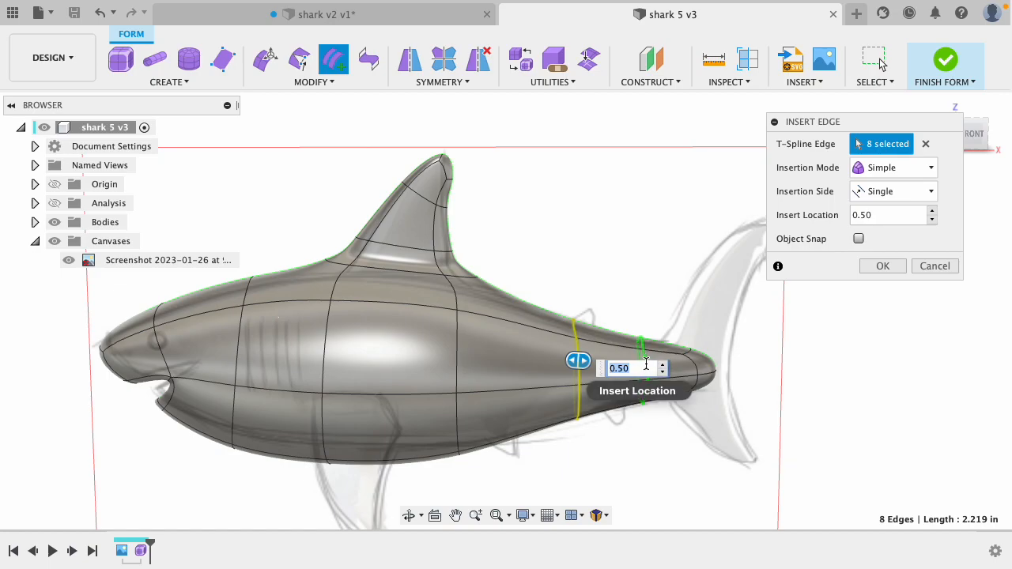
click(882, 266)
- Try to pull the selected upper faces of the tail end about 0.063 in backward and 0.131 in up in Edit Form
shift+middle_drag(814, 335, 767, 357)
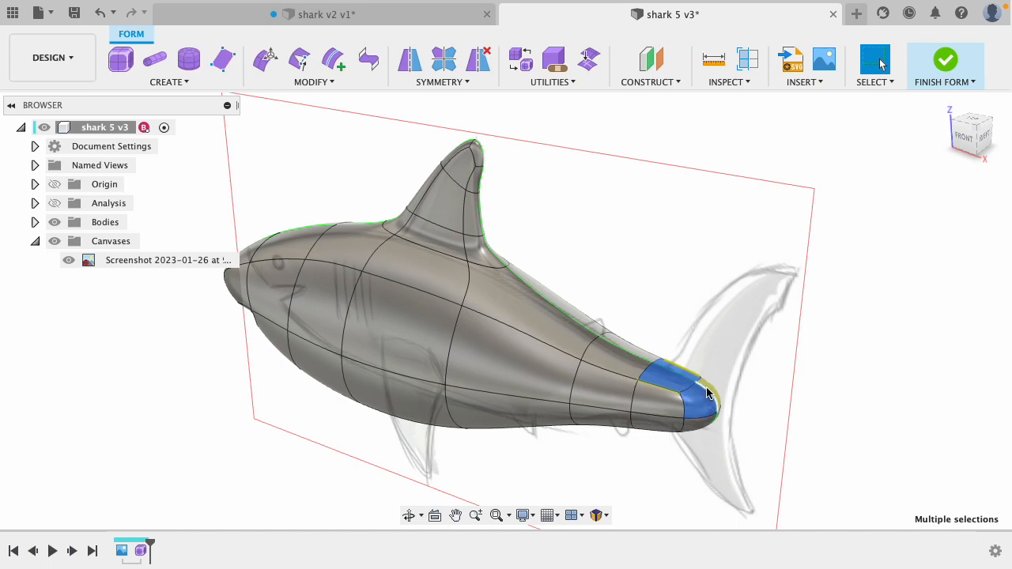
scroll(711, 389, up, 5)
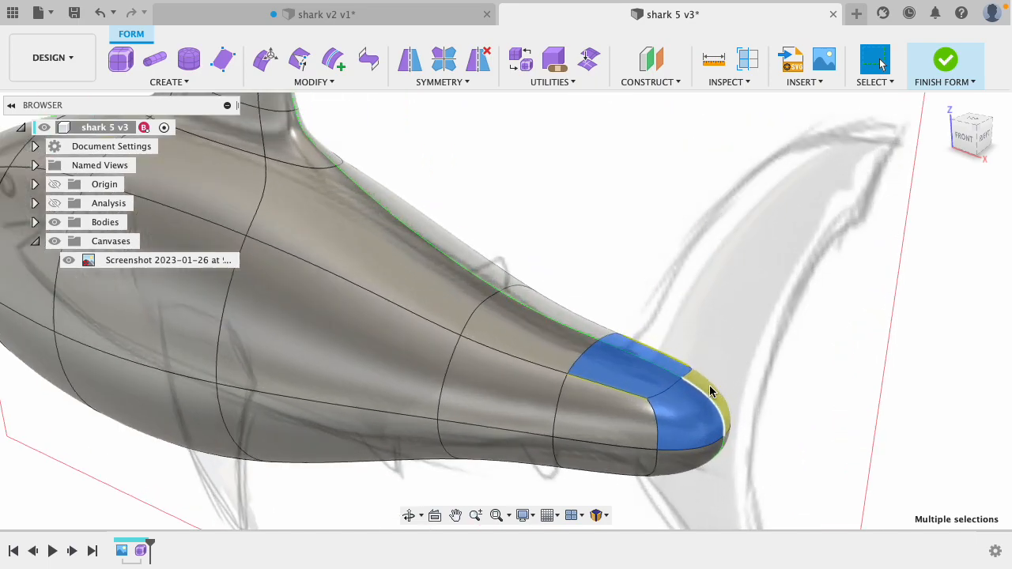
shift+middle_drag(841, 354, 865, 343)
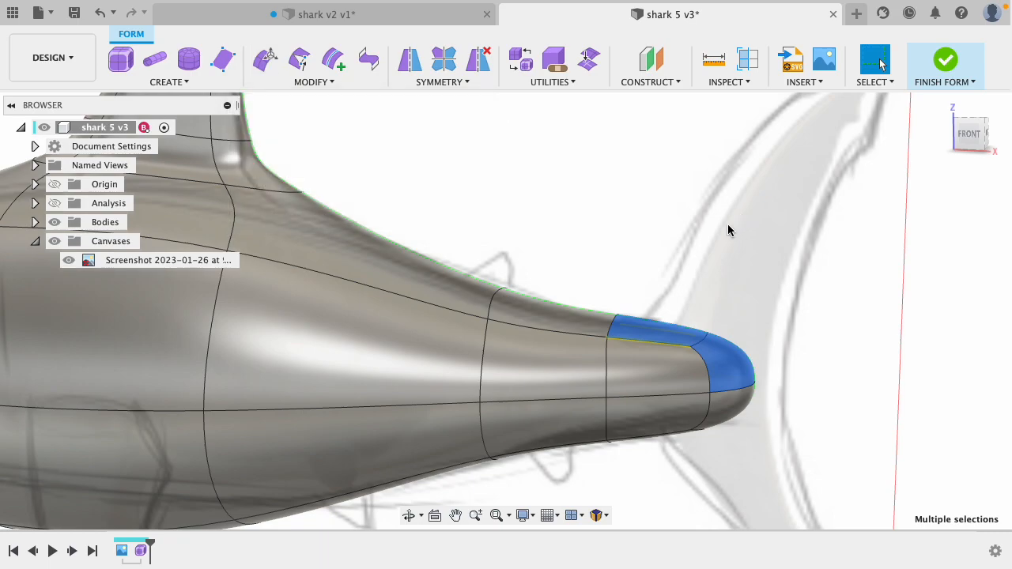
click(267, 60)
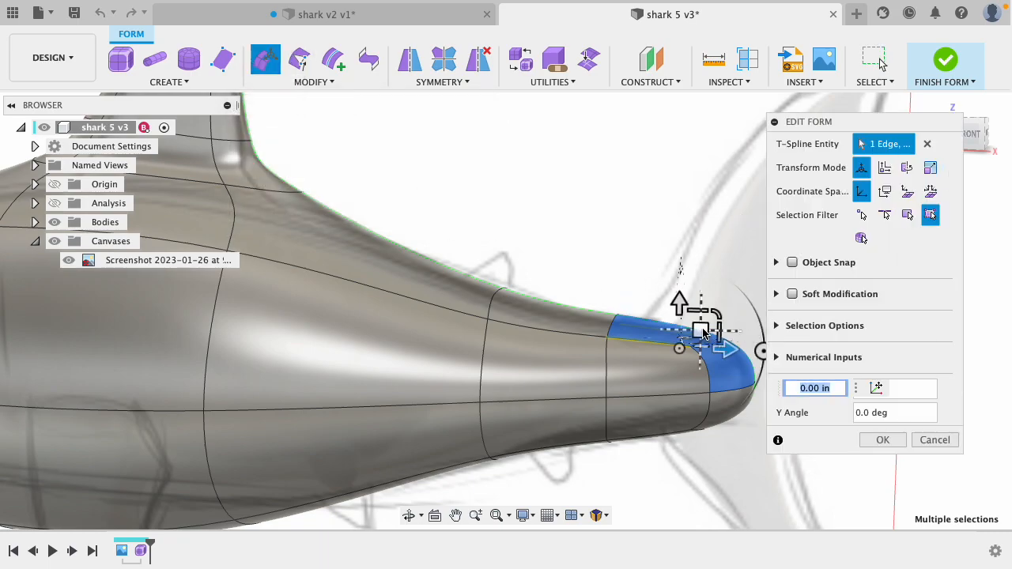
drag(703, 332, 721, 288)
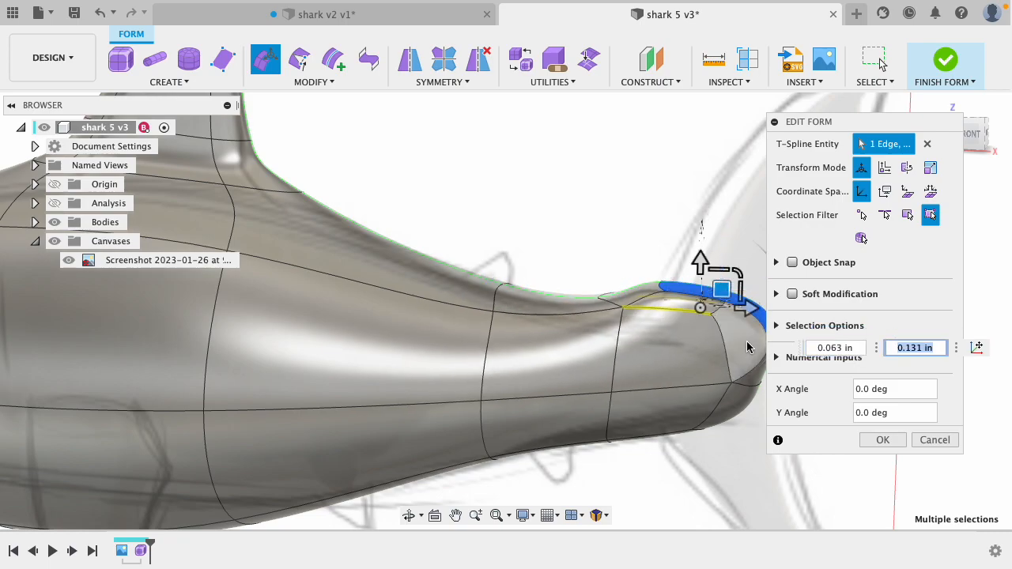
click(879, 440)
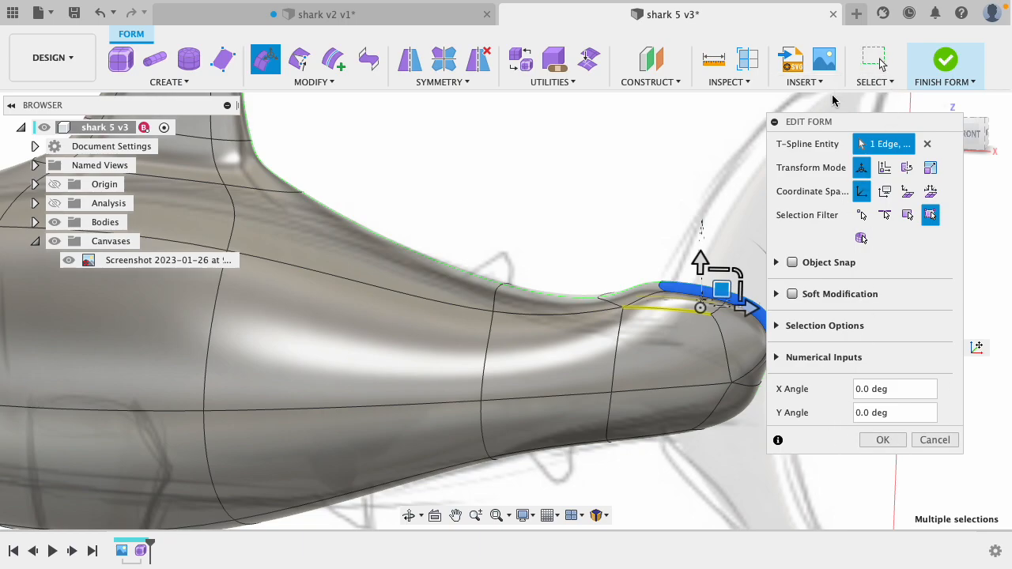
- Move the Edit Form dialog aside and switch the T-spline body to box display
drag(851, 126, 942, 141)
shift+middle_drag(806, 242, 734, 251)
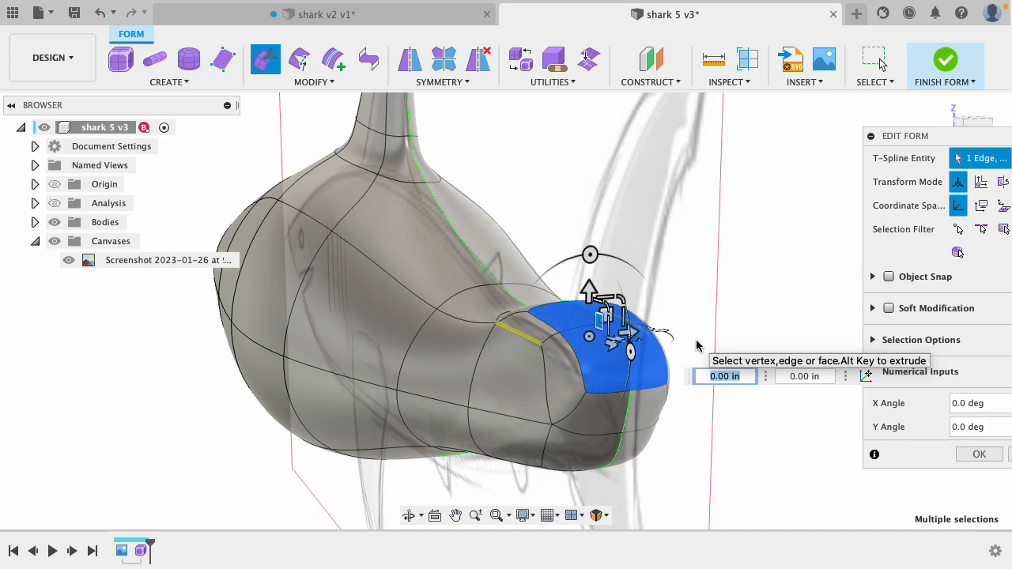
key(ctrl+1)
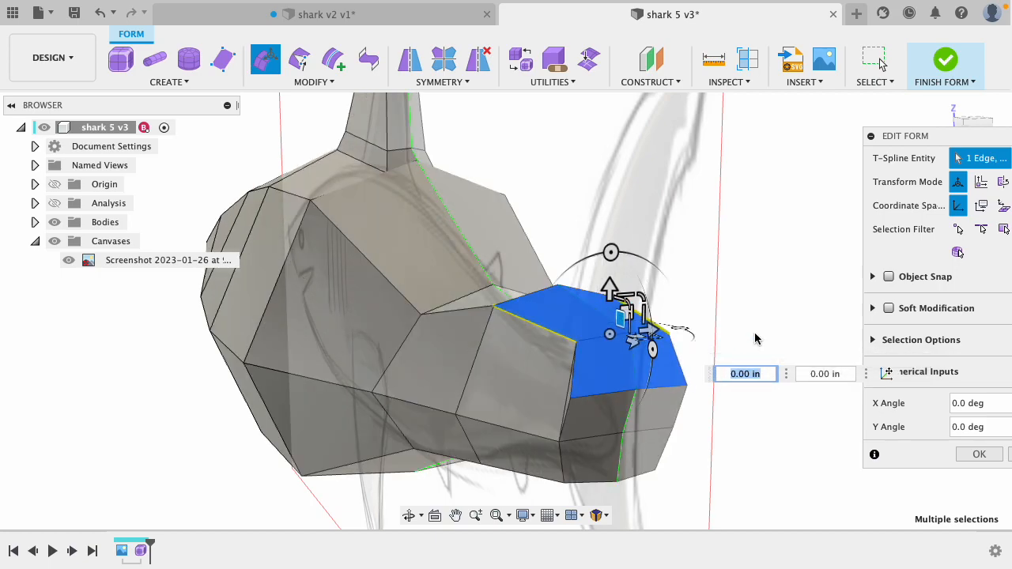
mouse_move(698, 314)
shift+middle_down()
mouse_move(682, 295)
mouse_move(690, 305)
shift+middle_up()
- Try to reposition the selected upper tail faces, shifting them about 0.061 in forward and 0.013 in down, and fine-tune their height
mouse_move(558, 311)
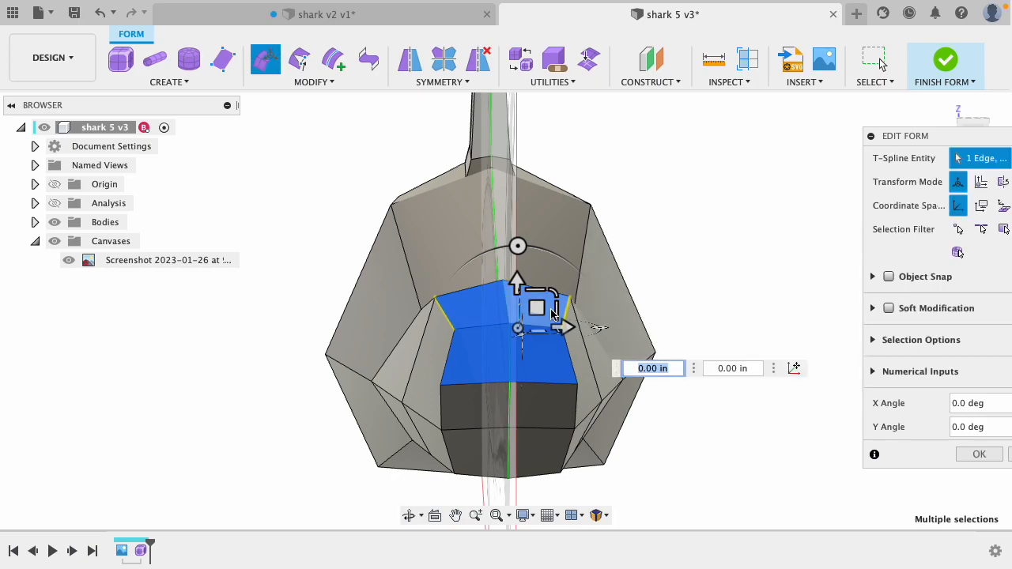
drag(558, 311, 541, 316)
shift+middle_drag(710, 308, 791, 298)
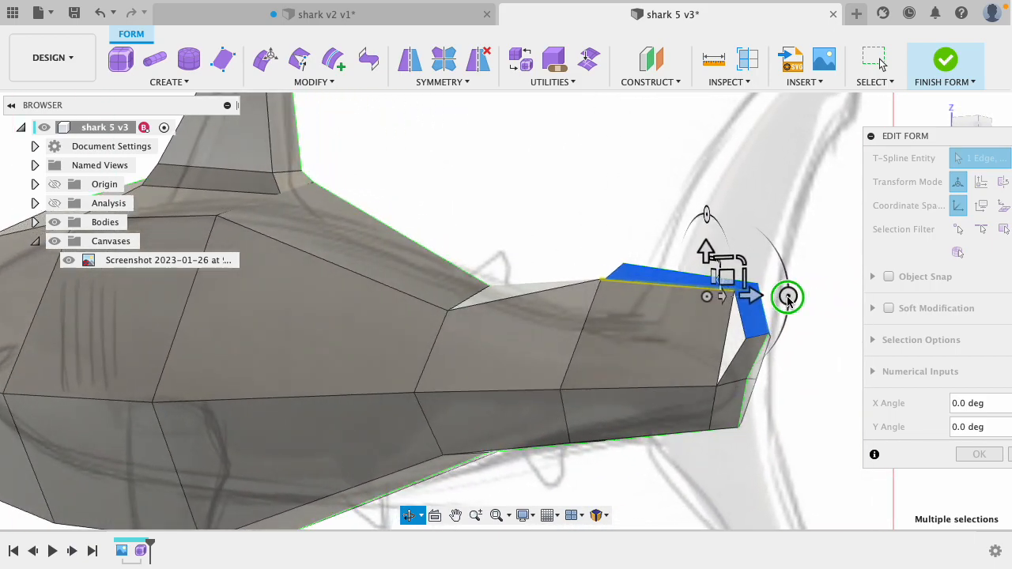
drag(724, 258, 707, 283)
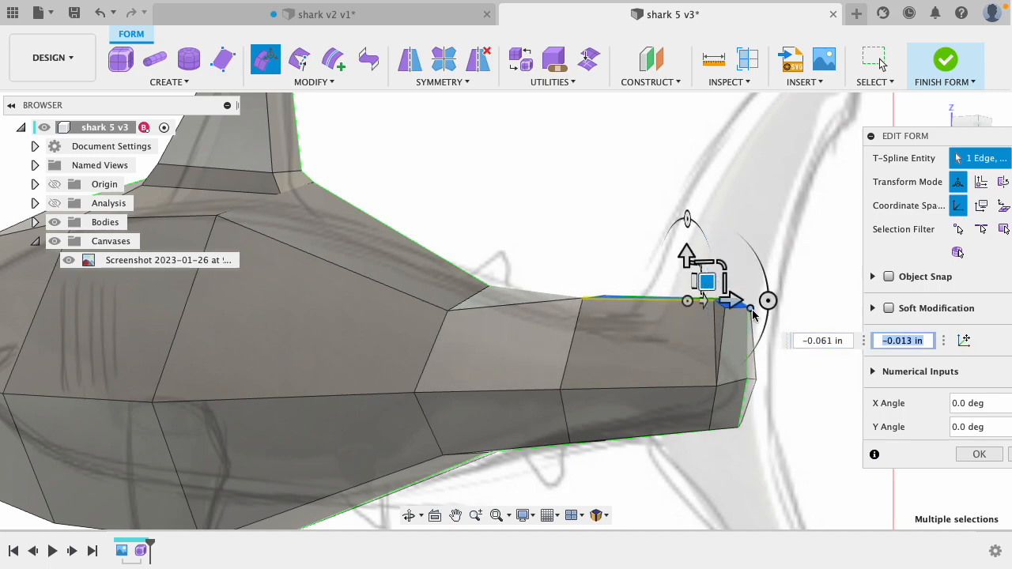
scroll(752, 314, down, 5)
scroll(747, 312, up, 10)
mouse_move(788, 242)
shift+middle_down()
mouse_move(771, 274)
mouse_move(826, 273)
shift+middle_up()
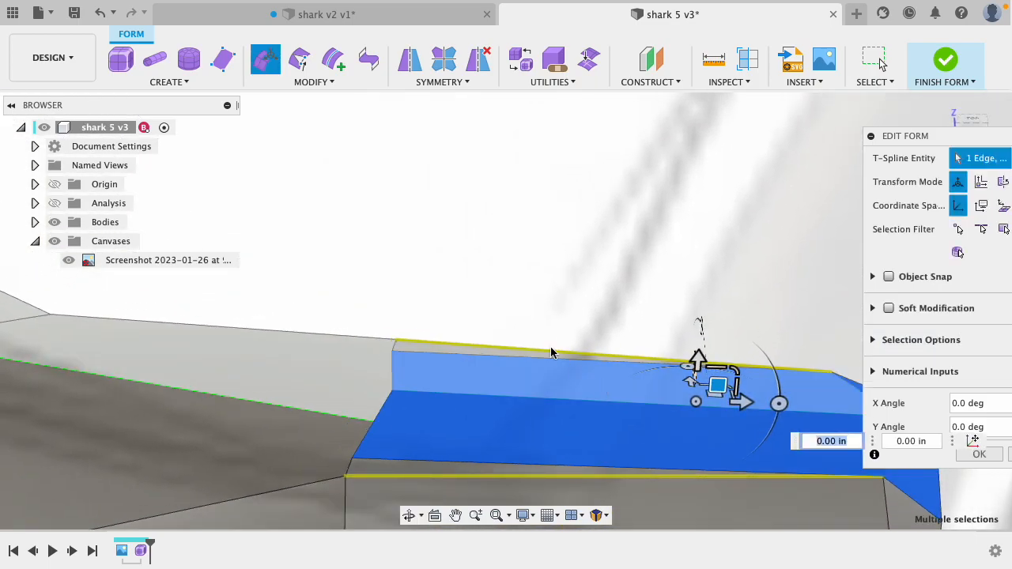
mouse_move(696, 358)
mouse_down()
mouse_move(712, 301)
mouse_move(700, 440)
mouse_move(713, 352)
mouse_up()
mouse_move(470, 271)
shift+middle_down()
mouse_move(513, 258)
mouse_move(468, 256)
shift+middle_up()
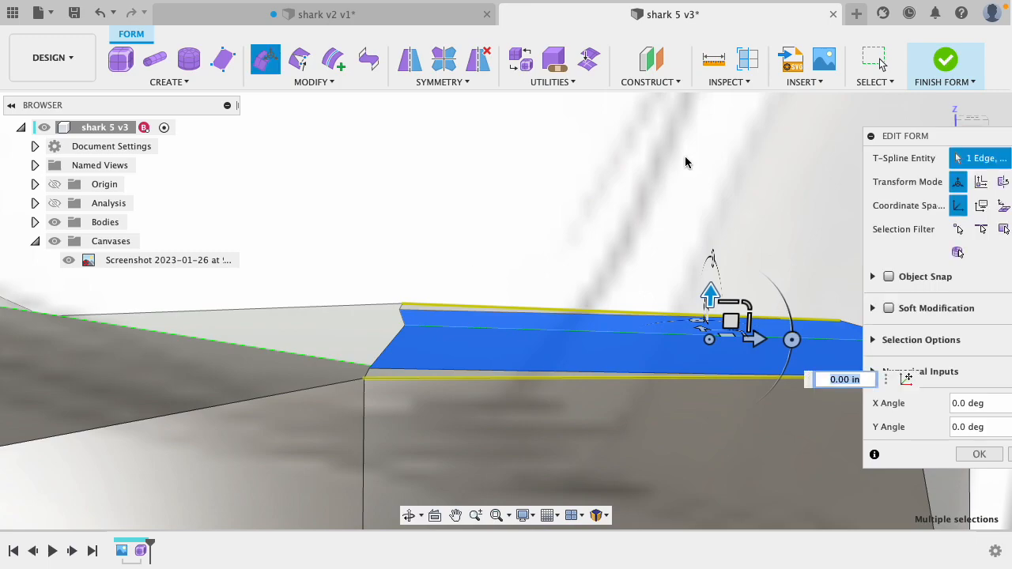
- Undo the recent moves of the upper tail faces and clear the selection
key(super+z)
key(super+z)
key(super+z)
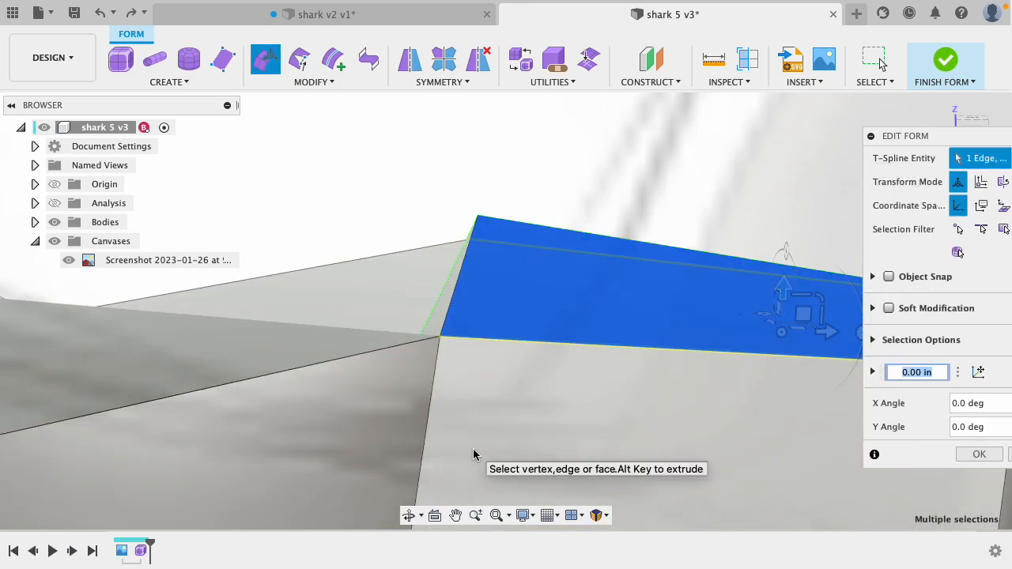
key(super+z)
click(436, 270)
- Move the crosswise edge on top of the tail end about 0.112 in toward the dorsal fin and 0.027 in down
shift+middle_drag(438, 271, 380, 366)
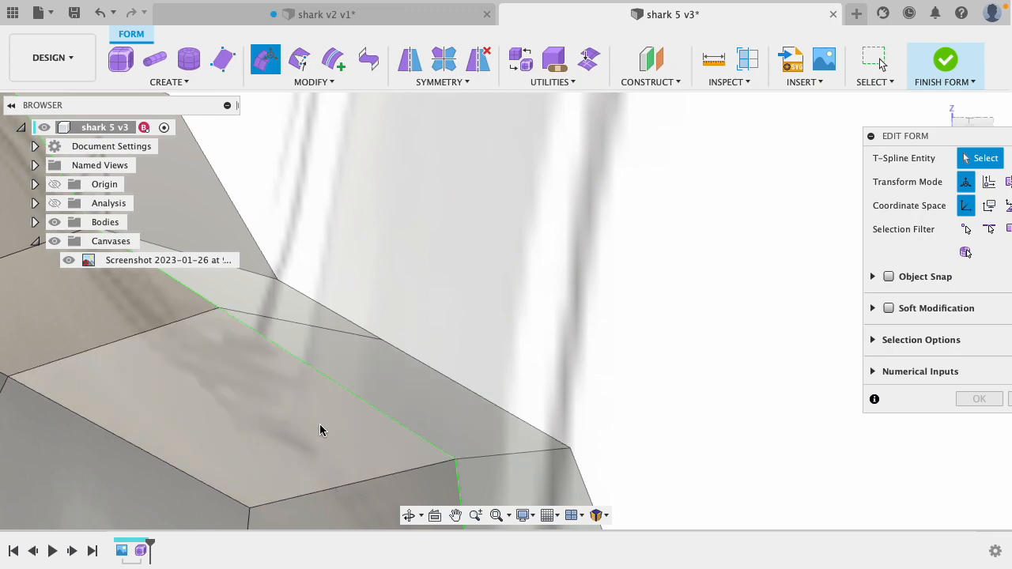
scroll(321, 429, down, 5)
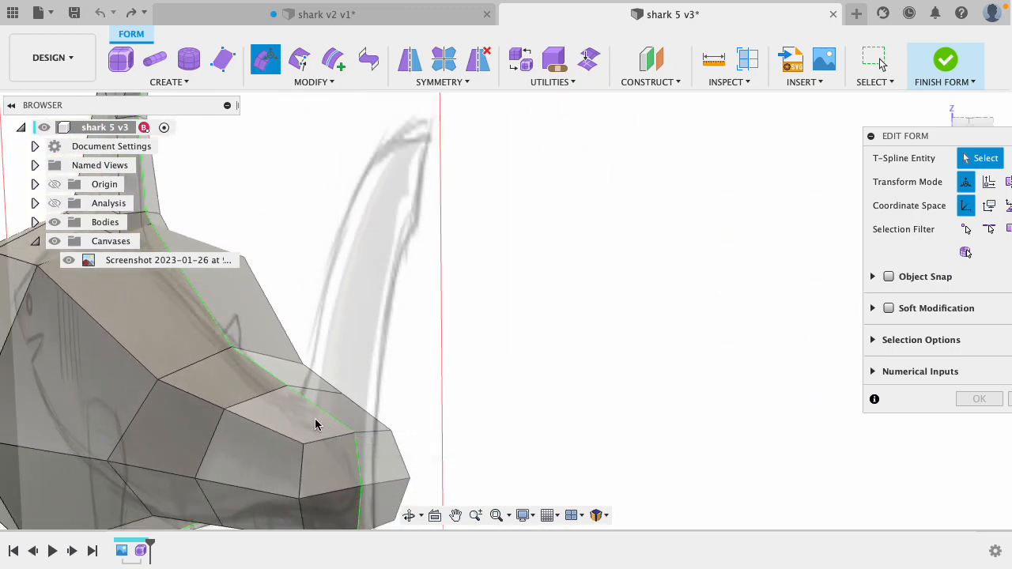
click(345, 491)
shift+middle_drag(494, 422, 564, 401)
drag(591, 425, 669, 425)
shift+middle_drag(608, 319, 529, 370)
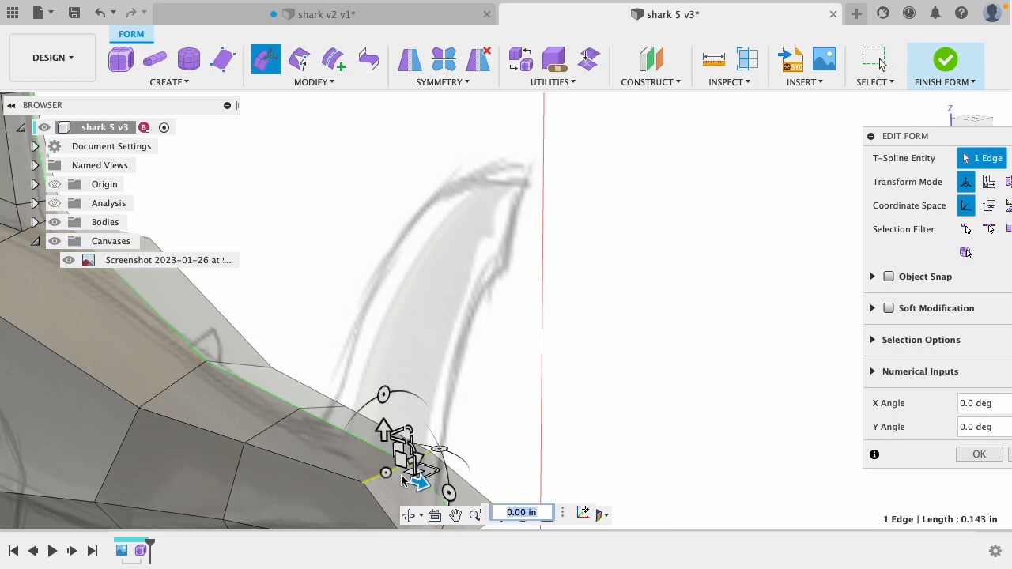
drag(406, 452, 375, 465)
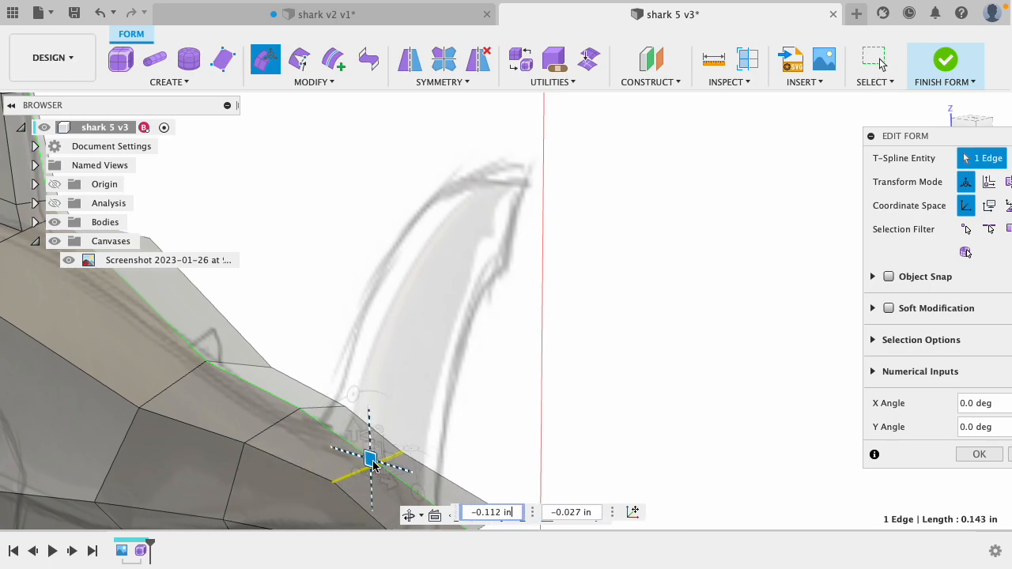
- Pull the tail end's side corner vertex inward and shift the neighbouring centreline vertex slightly along the body
shift+middle_drag(451, 384, 398, 416)
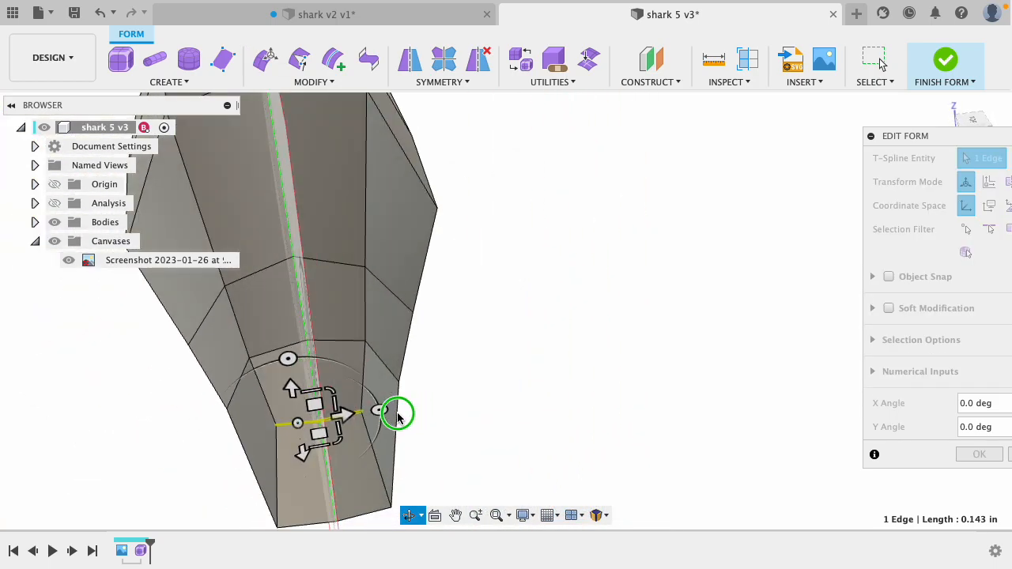
click(390, 507)
drag(438, 501, 416, 506)
shift+middle_drag(517, 406, 625, 259)
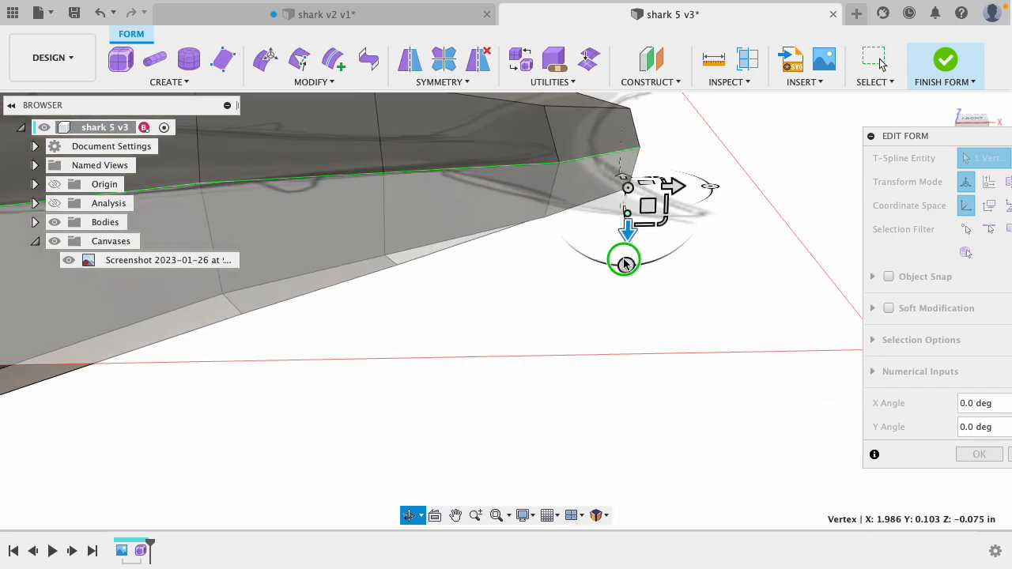
click(560, 164)
drag(605, 163, 595, 163)
click(483, 339)
- Extrude the four top faces of the tail end upward toward the sketch's upper tail lobe and scale their length to 0.738
shift+middle_drag(483, 339, 472, 445)
scroll(472, 445, down, 4)
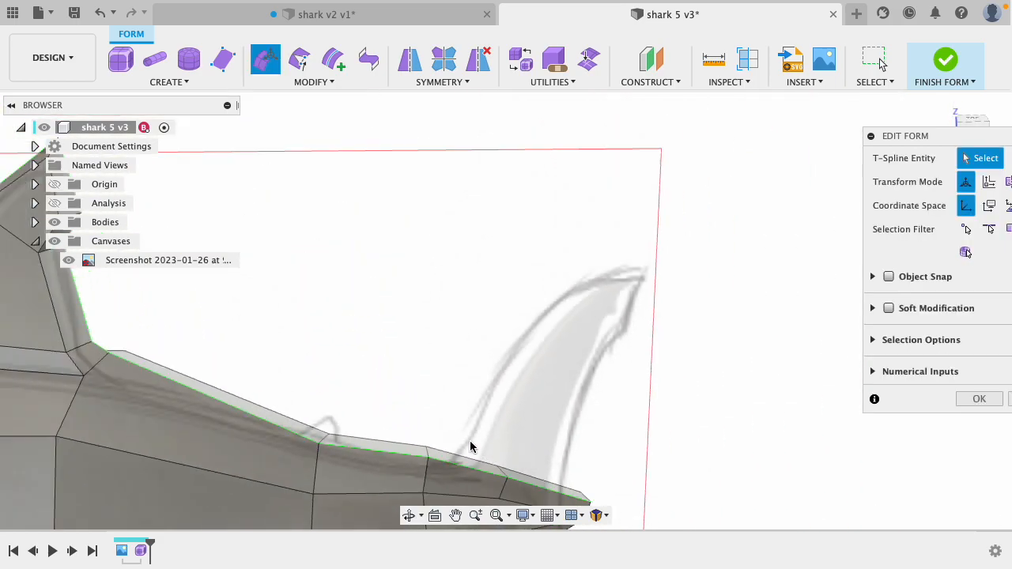
scroll(497, 506, up, 5)
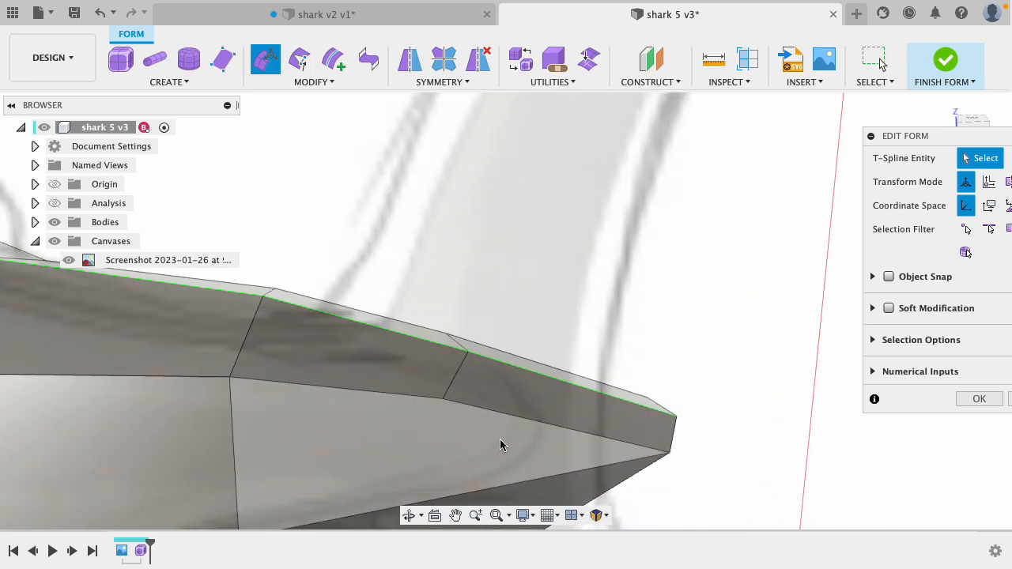
click(517, 388)
shift+click(376, 350)
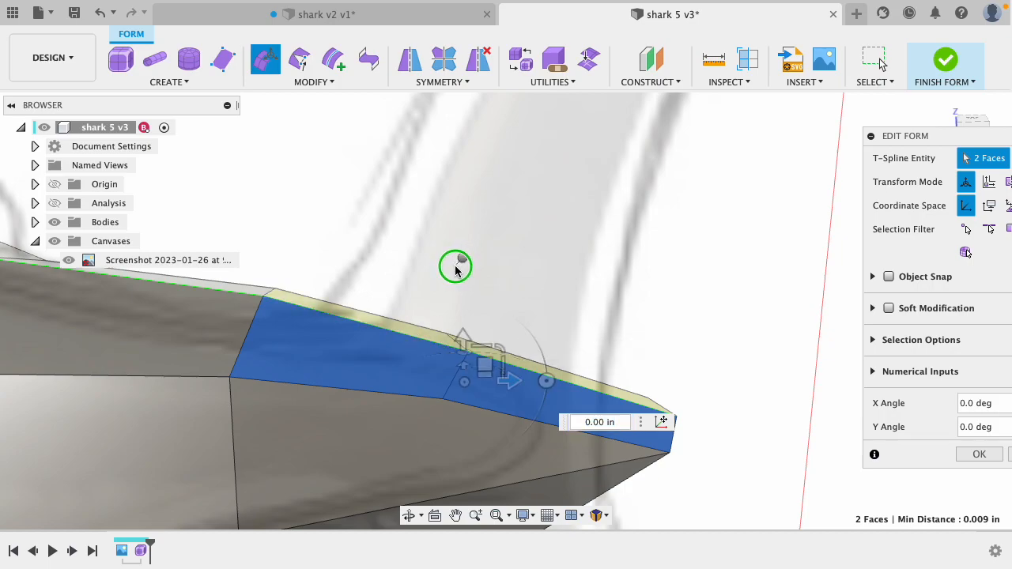
shift+middle_drag(499, 241, 434, 269)
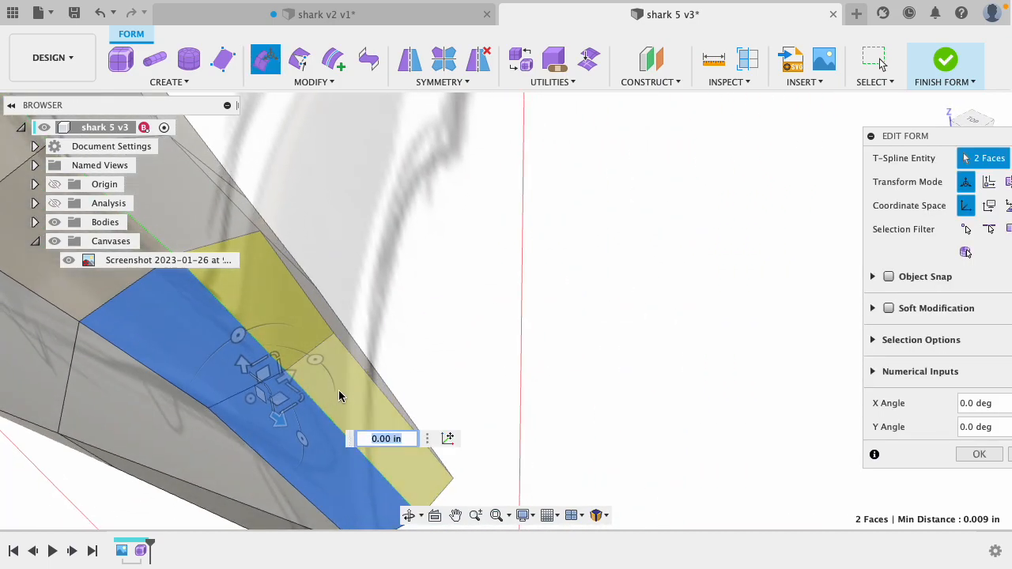
shift+click(339, 390)
shift+click(292, 315)
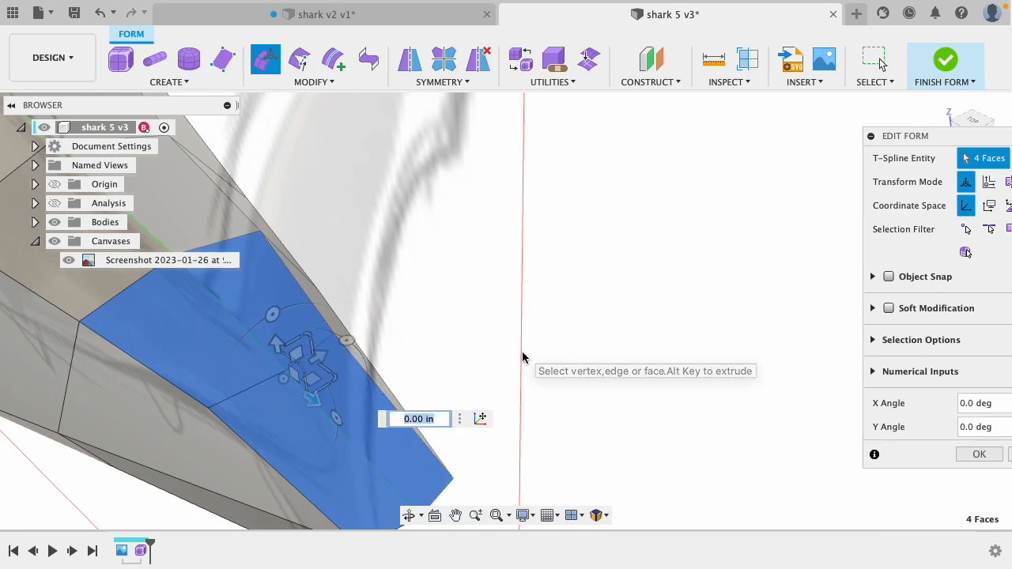
shift+middle_drag(521, 352, 591, 330)
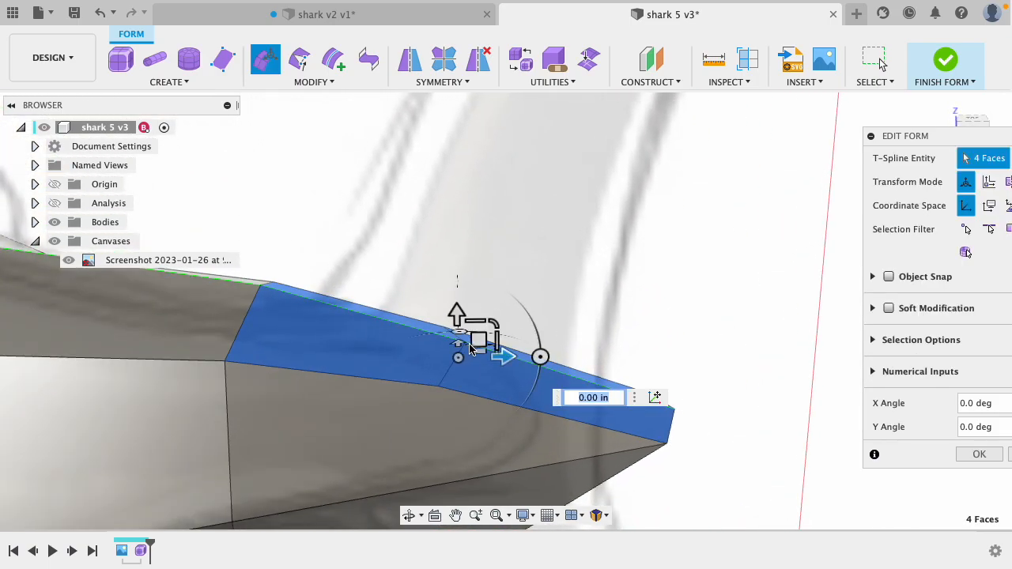
drag(478, 344, 525, 228)
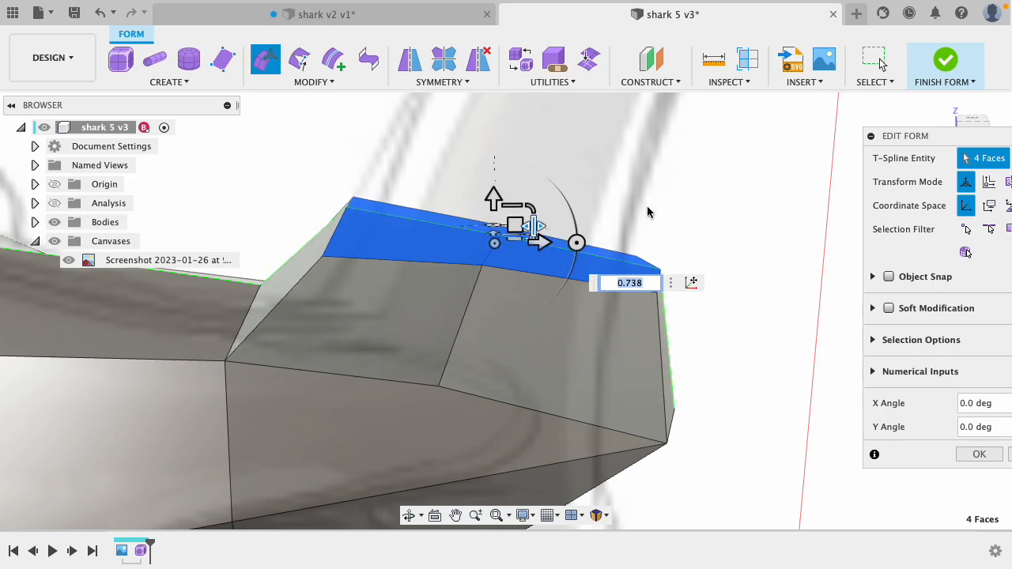
- Narrow the four extruded tail faces by scaling them crosswise to 0.545
middle_drag(627, 205, 610, 227)
drag(682, 293, 701, 299)
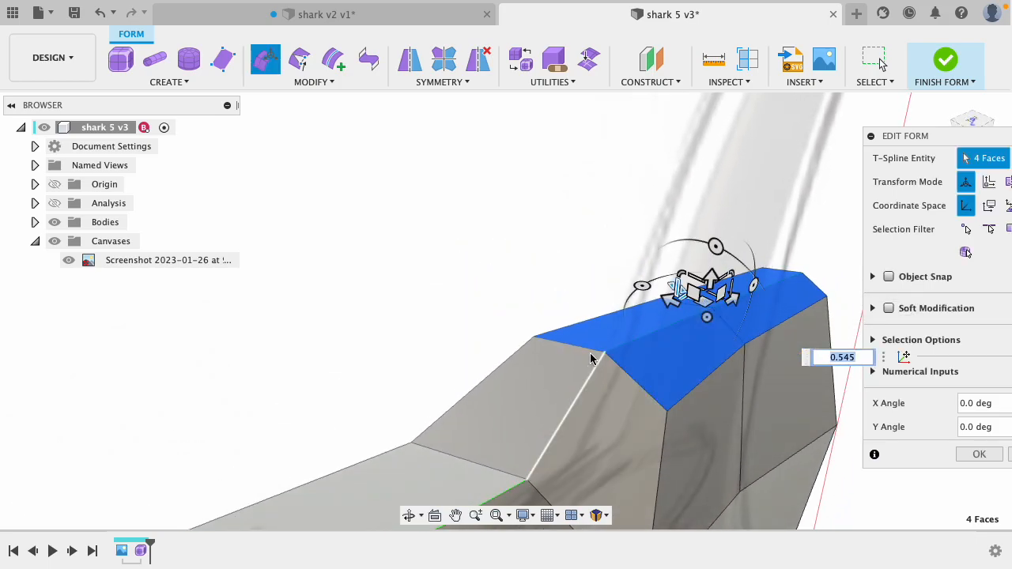
mouse_move(500, 283)
shift+middle_down()
mouse_move(447, 249)
mouse_move(453, 257)
mouse_move(413, 266)
mouse_move(476, 287)
mouse_move(491, 279)
shift+middle_up()
- Move the front corner vertex of the extruded tail faces 0.034 in inward toward the centreline
click(454, 257)
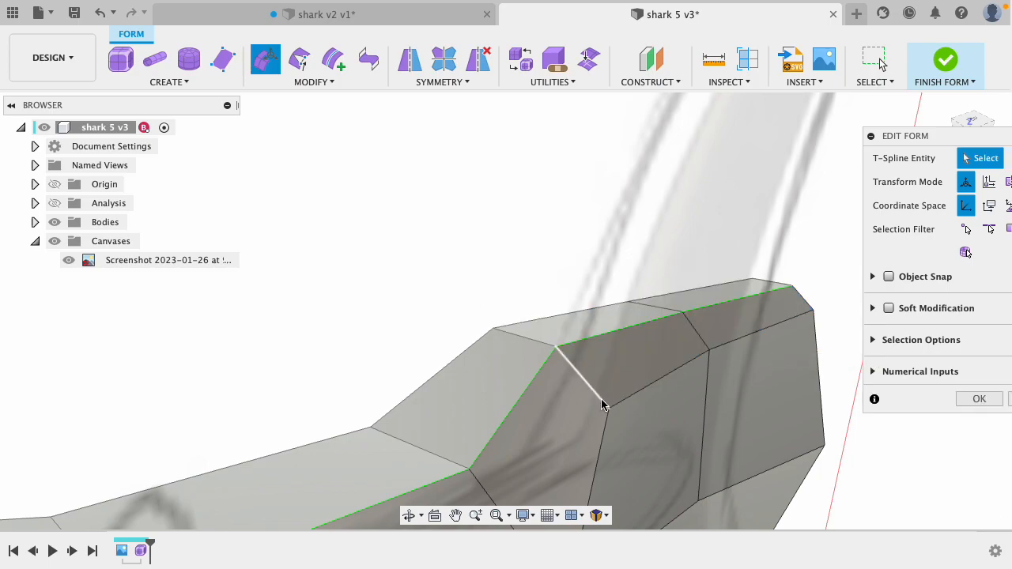
click(609, 409)
drag(585, 397, 563, 372)
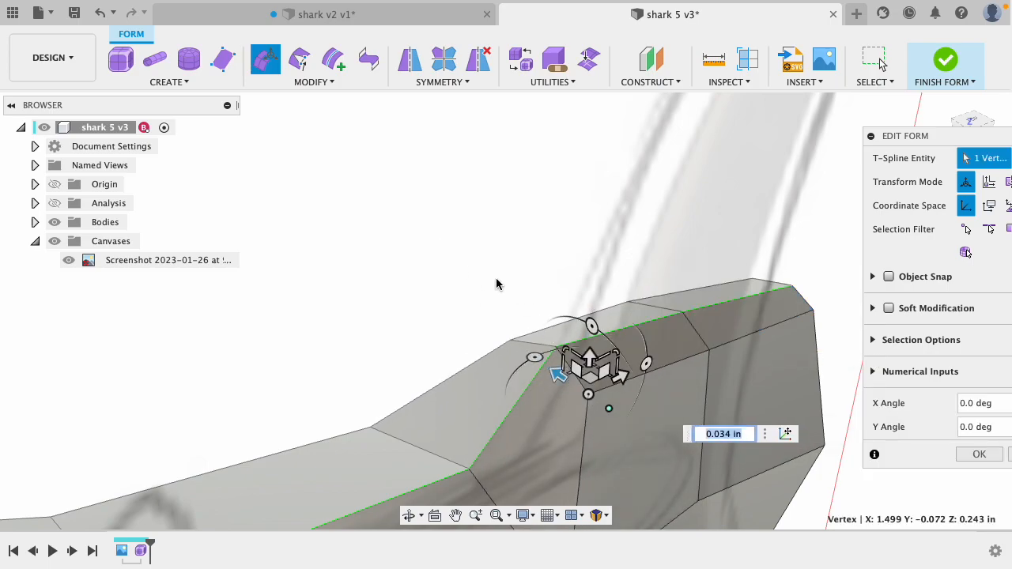
click(475, 274)
- Select the front face on top of the extruded tail section
scroll(419, 237, up, 5)
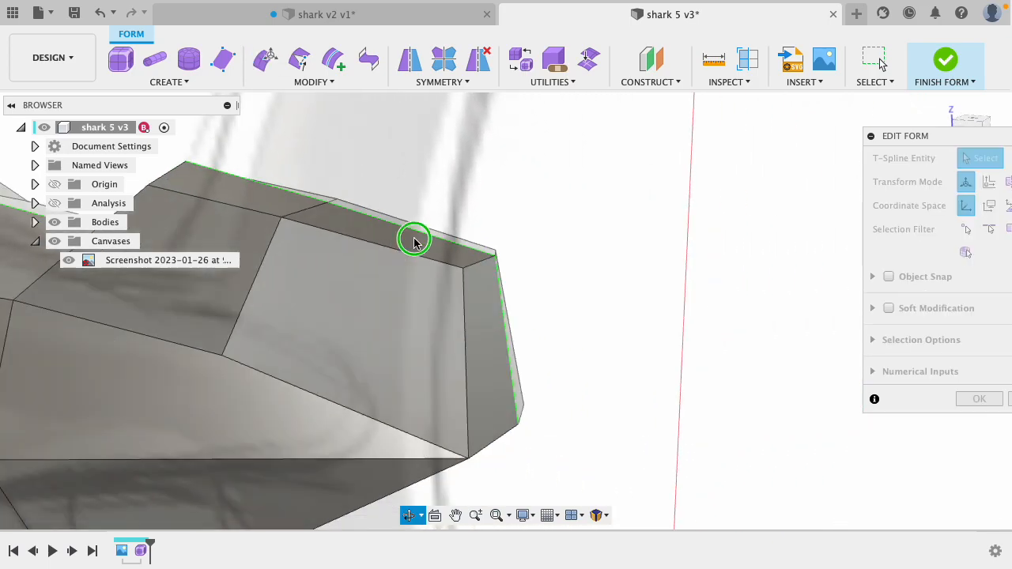
scroll(431, 214, down, 5)
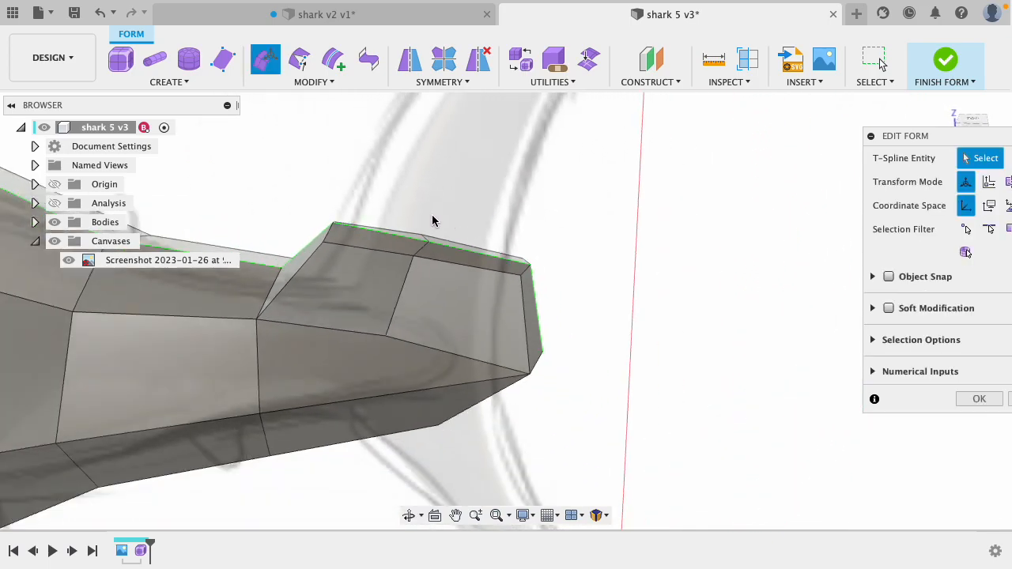
scroll(325, 187, up, 3)
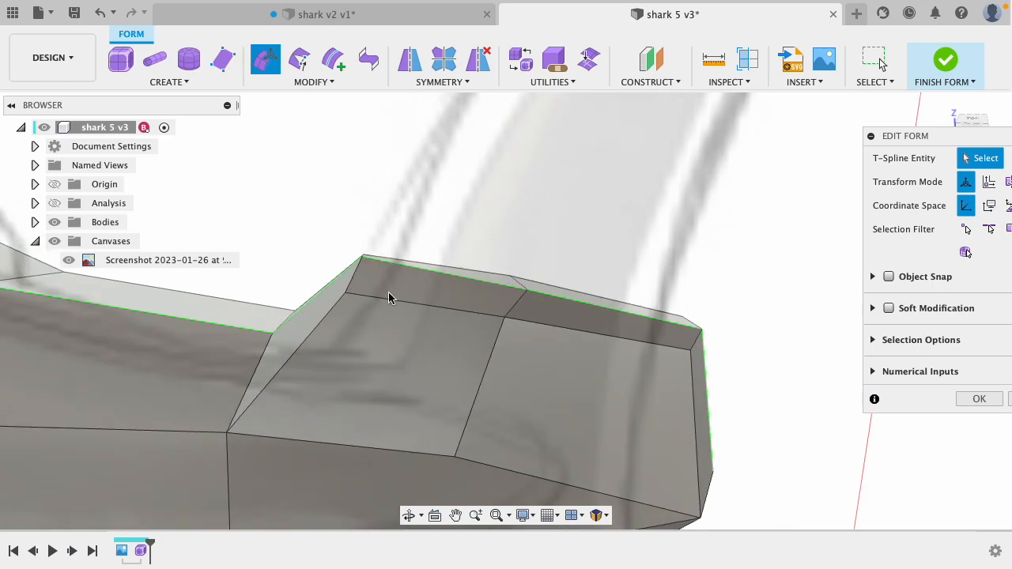
shift+middle_drag(414, 195, 410, 223)
click(471, 361)
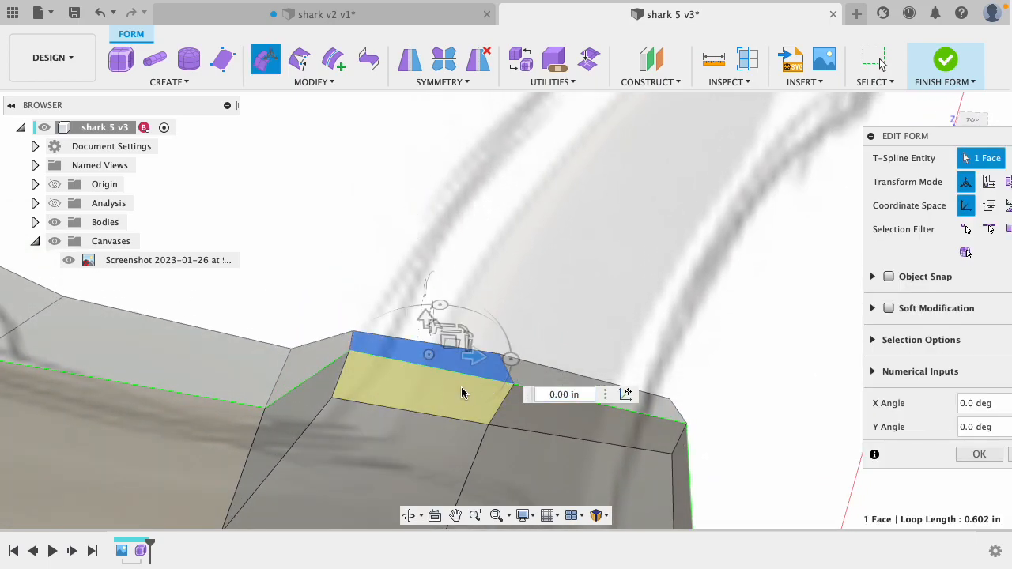
- Extrude the four faces on top of the tail stub about 0.11 in back and 0.184 in up along the sketched fin
shift+click(461, 386)
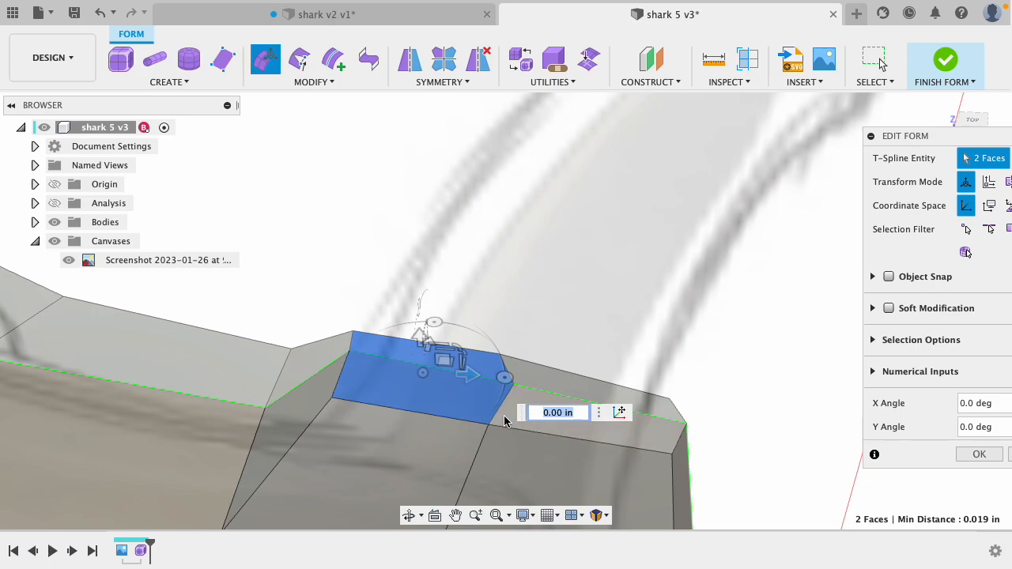
shift+click(516, 402)
shift+click(580, 392)
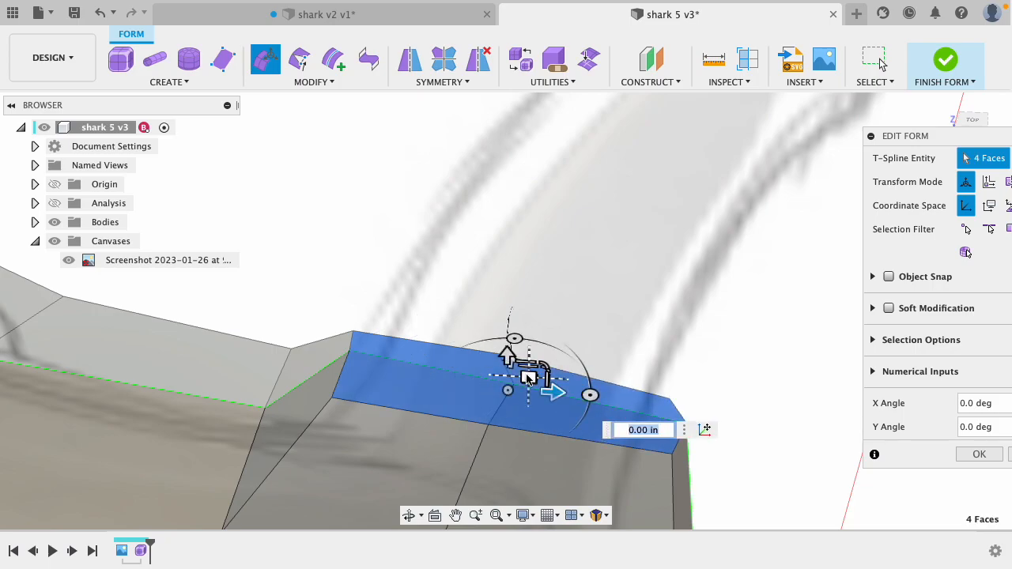
mouse_move(583, 238)
shift+middle_down()
mouse_move(592, 216)
mouse_move(589, 253)
shift+middle_up()
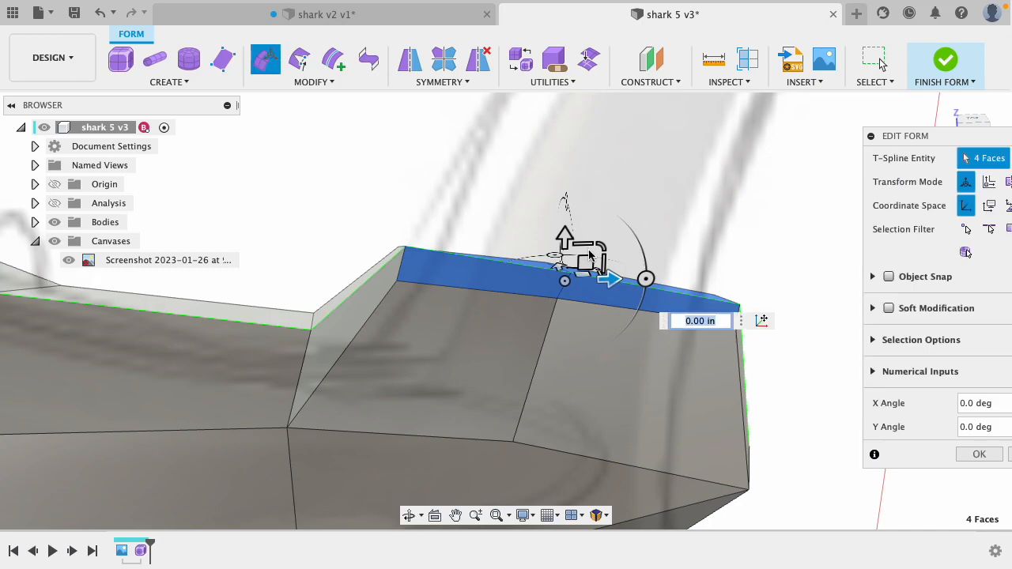
alt+drag(585, 265, 670, 132)
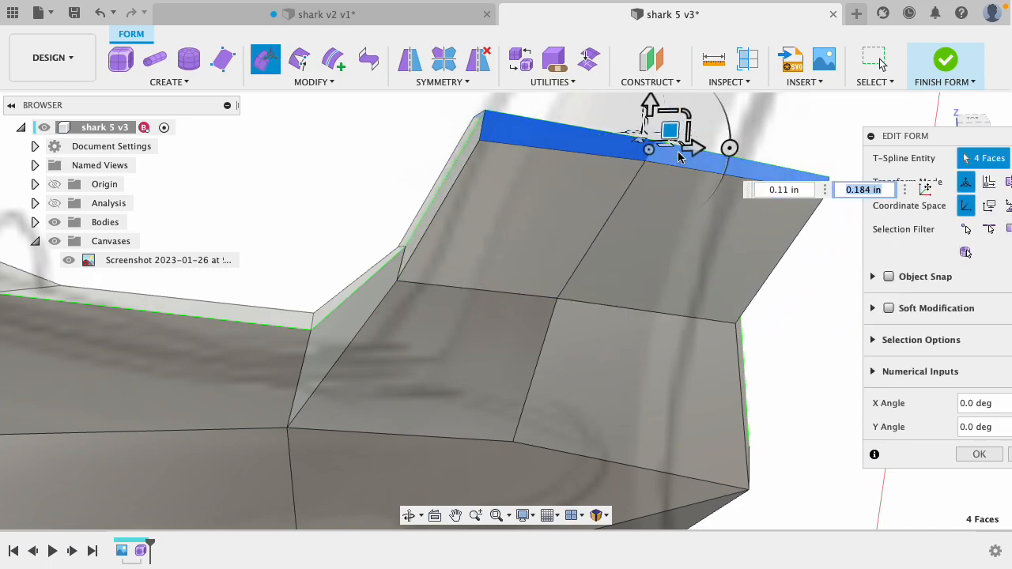
scroll(655, 164, down, 5)
scroll(542, 470, down, 4)
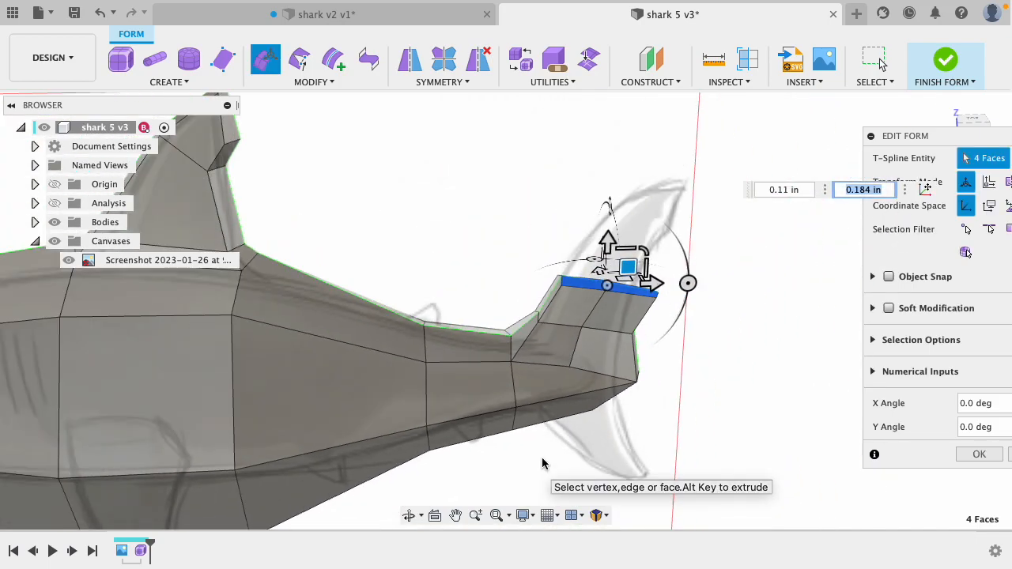
- Stretch the upper tail fin along the sketch, tilt its end faces 15 degrees, and extrude a tip tilted 45 degrees
drag(626, 270, 647, 215)
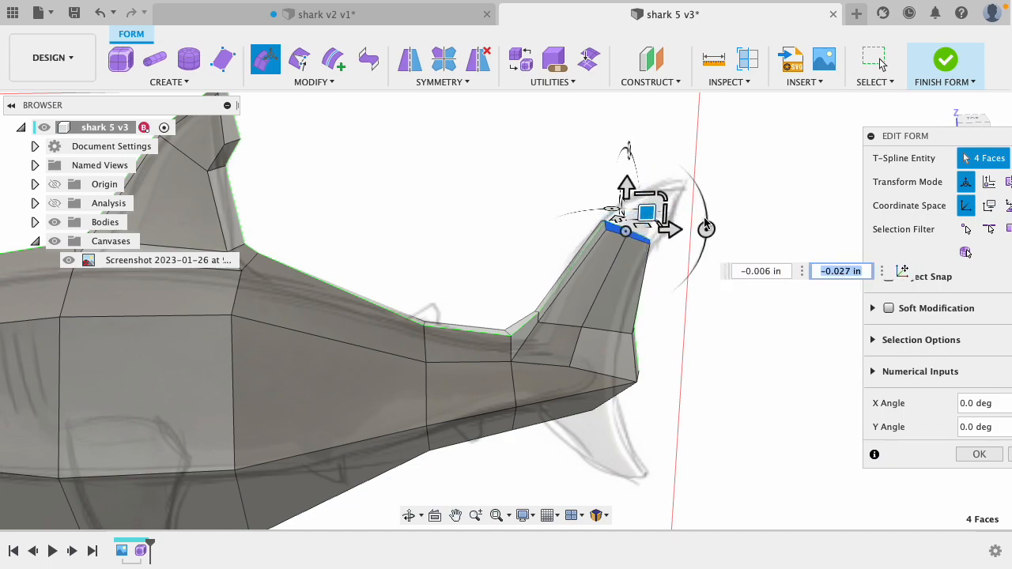
drag(709, 230, 702, 248)
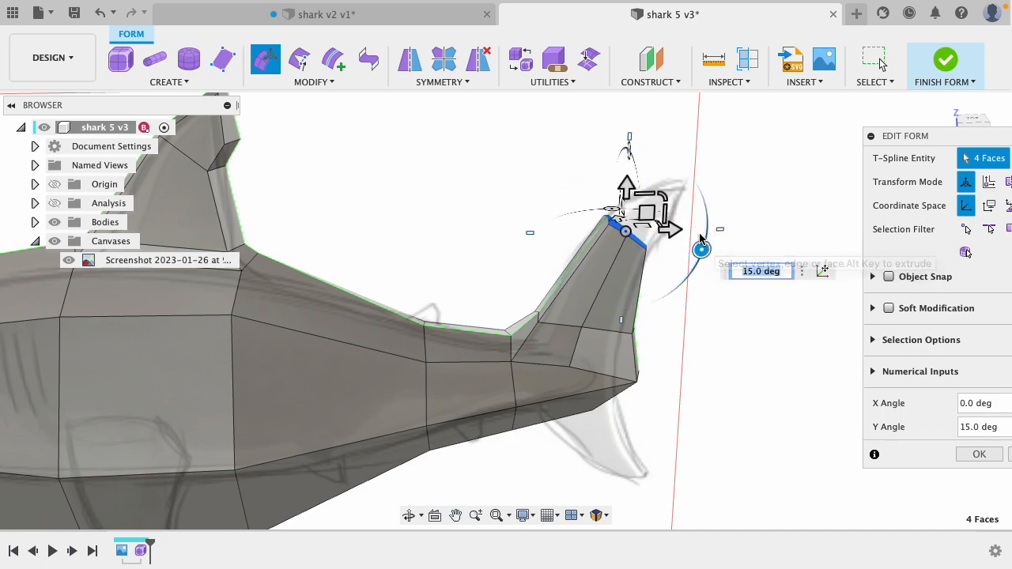
drag(647, 216, 704, 241)
shift+middle_drag(741, 166, 703, 168)
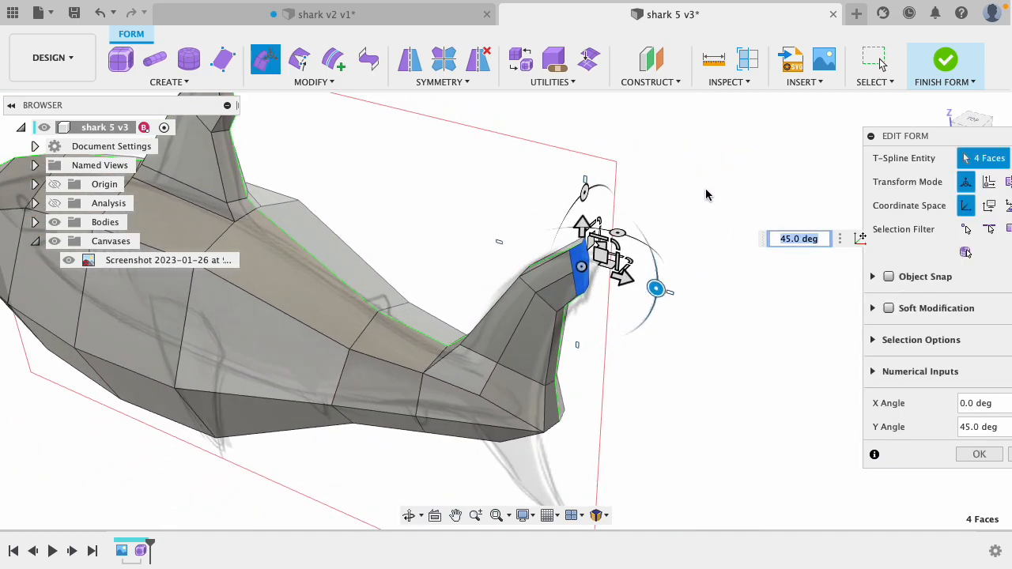
click(683, 237)
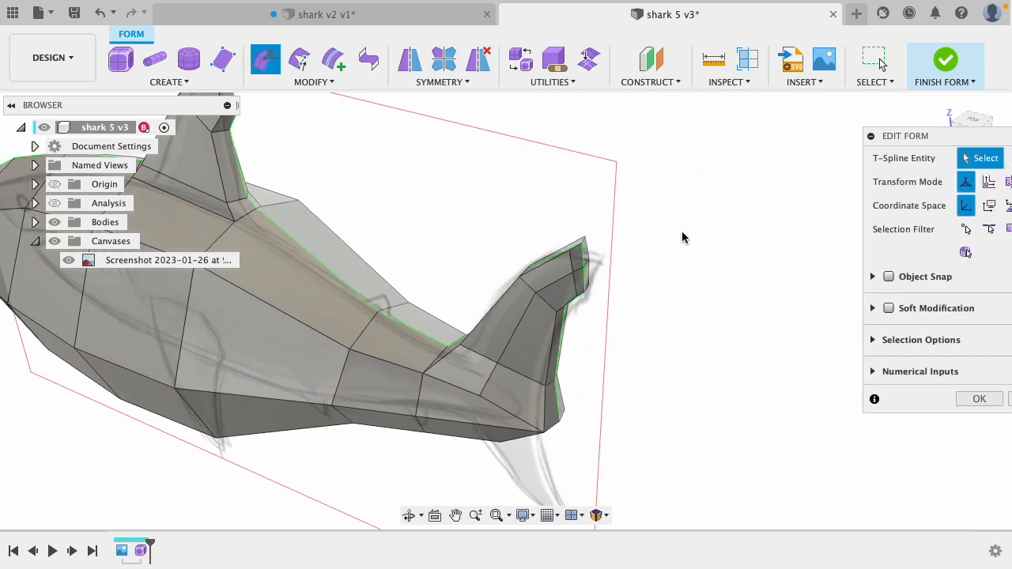
- Try to pull the two faces under the tail down toward the sketched lower fin, undoing each attempt
click(583, 261)
scroll(577, 380, up, 3)
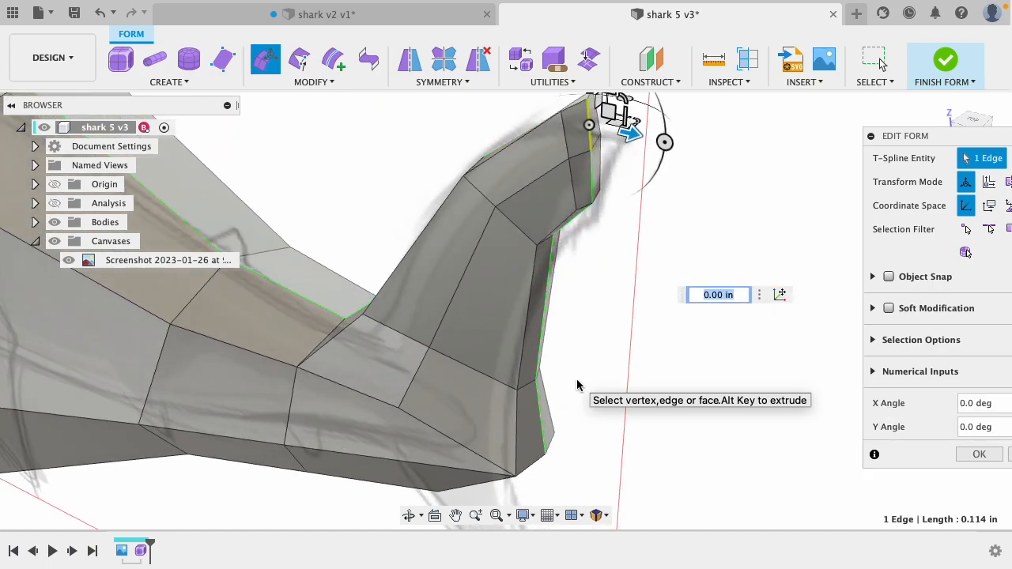
scroll(577, 383, down, 3)
shift+middle_drag(577, 380, 597, 275)
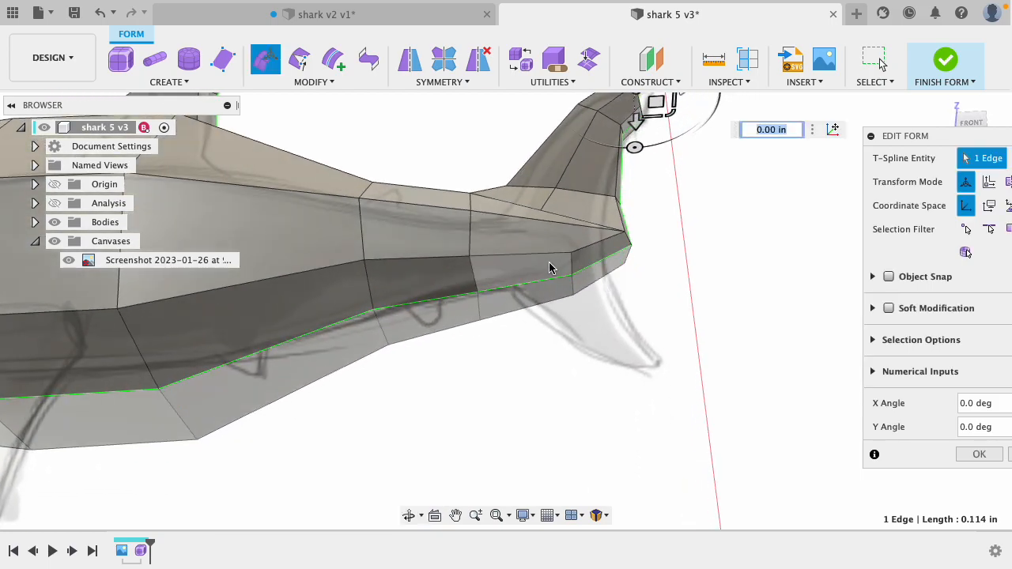
click(549, 262)
shift+click(592, 258)
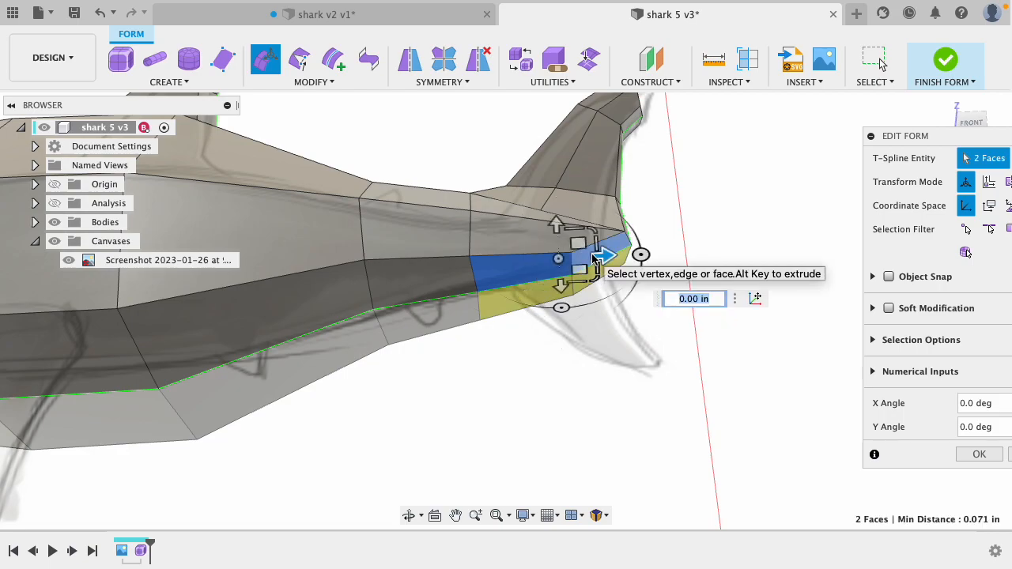
drag(560, 290, 562, 355)
key(super+z)
shift+middle_drag(514, 384, 531, 411)
drag(580, 278, 605, 417)
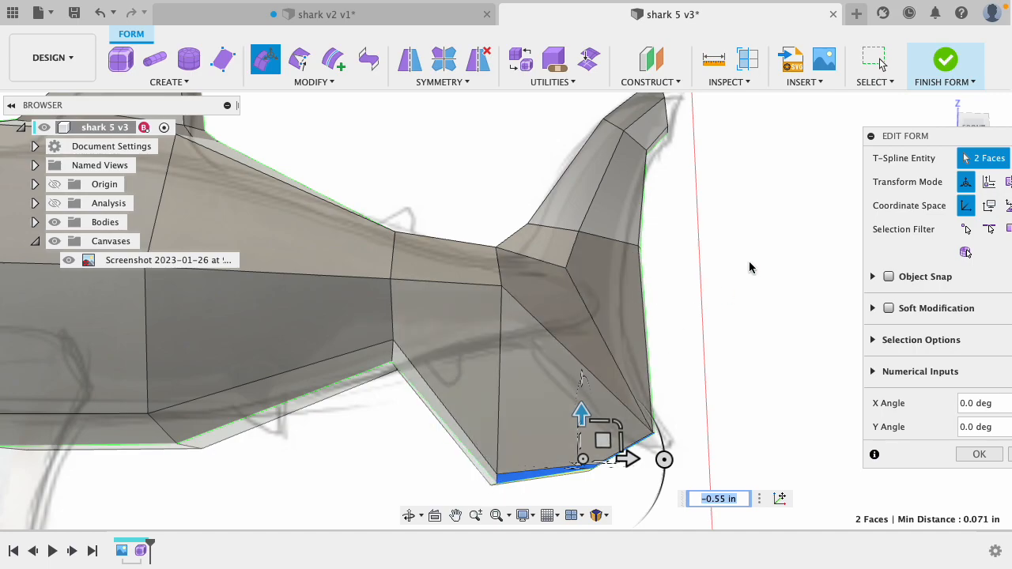
key(super+z)
- Select the rear side face at the base of the upper tail fin and finish the form edit
shift+middle_drag(738, 283, 734, 309)
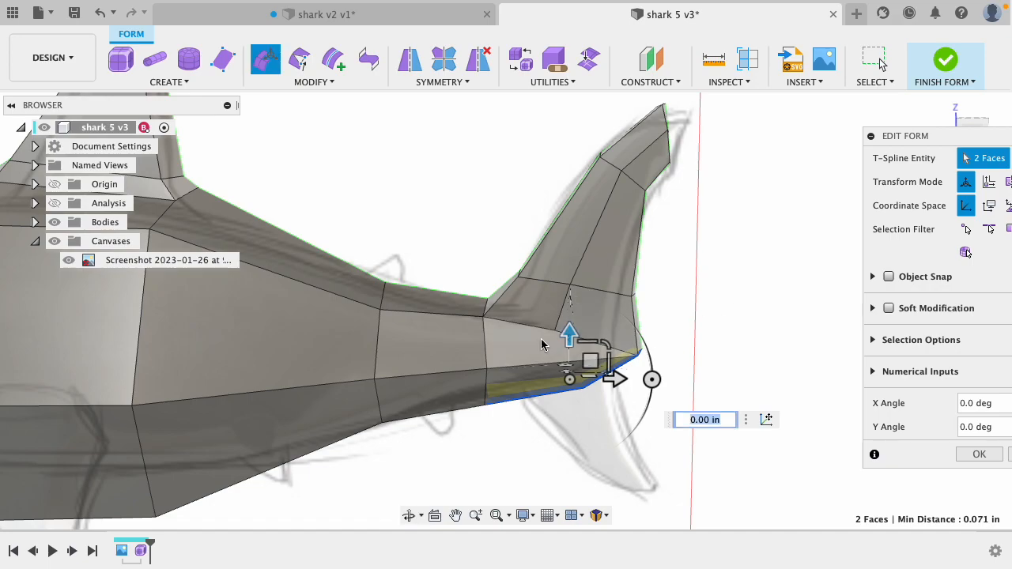
scroll(542, 346, up, 3)
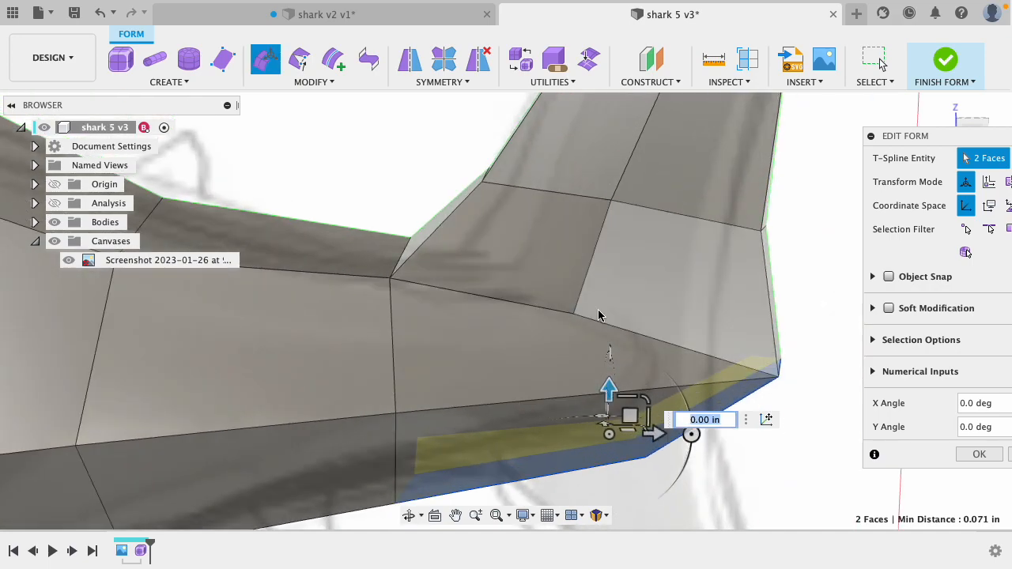
click(558, 350)
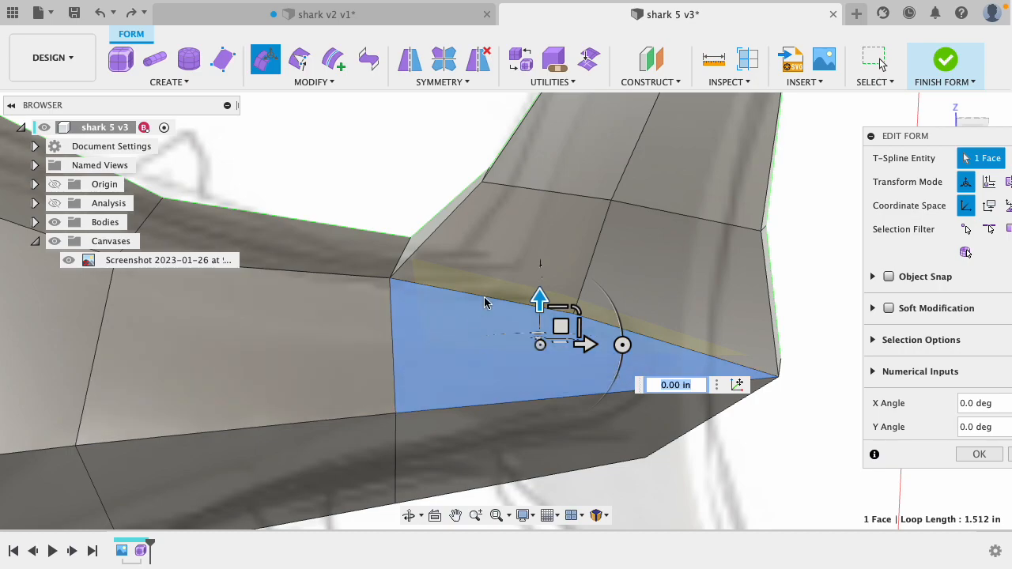
click(674, 268)
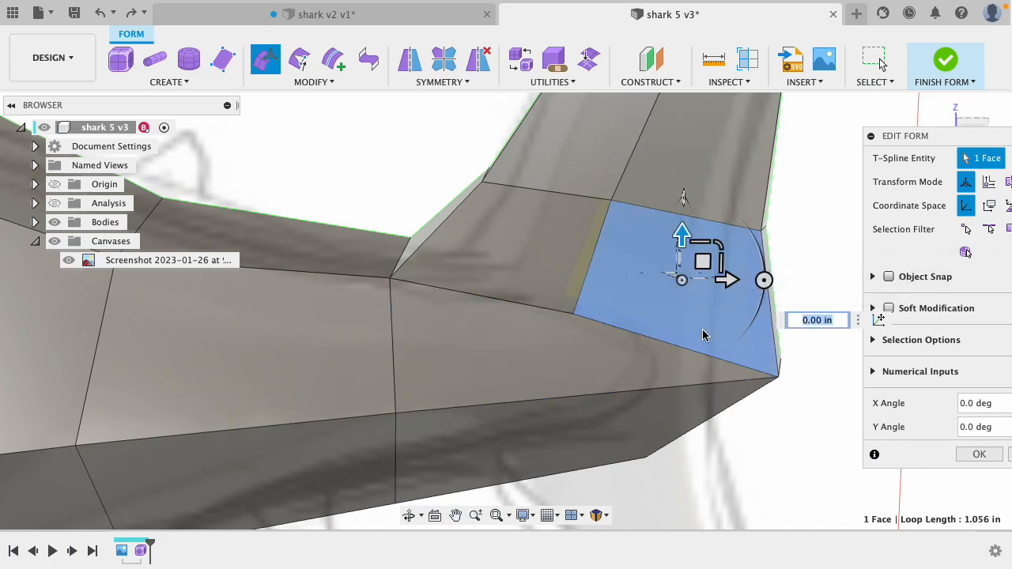
click(979, 454)
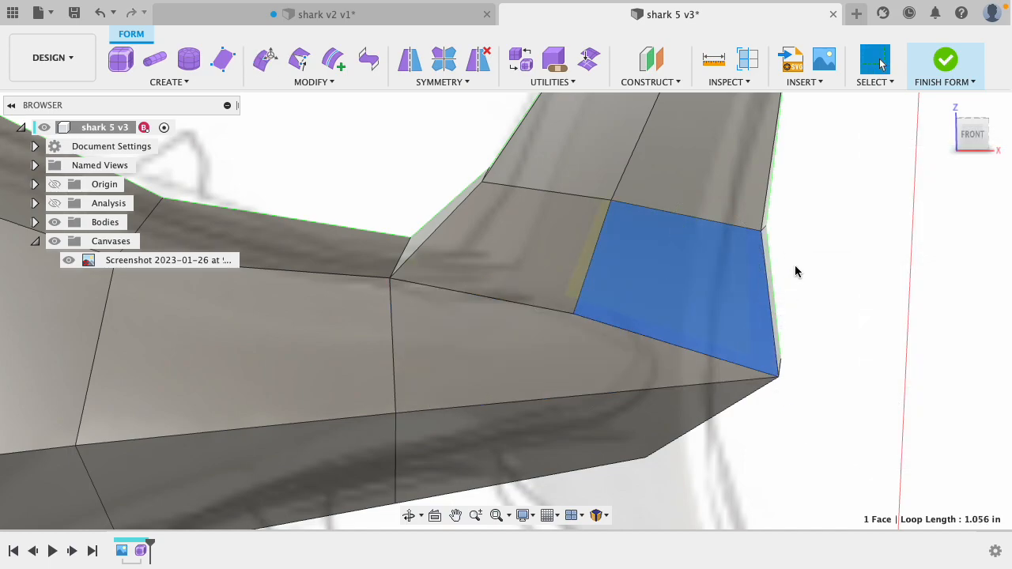
- Switch the form to smooth display and compare the shark's side profile with the sketch
scroll(779, 272, down, 10)
shift+middle_drag(828, 234, 774, 253)
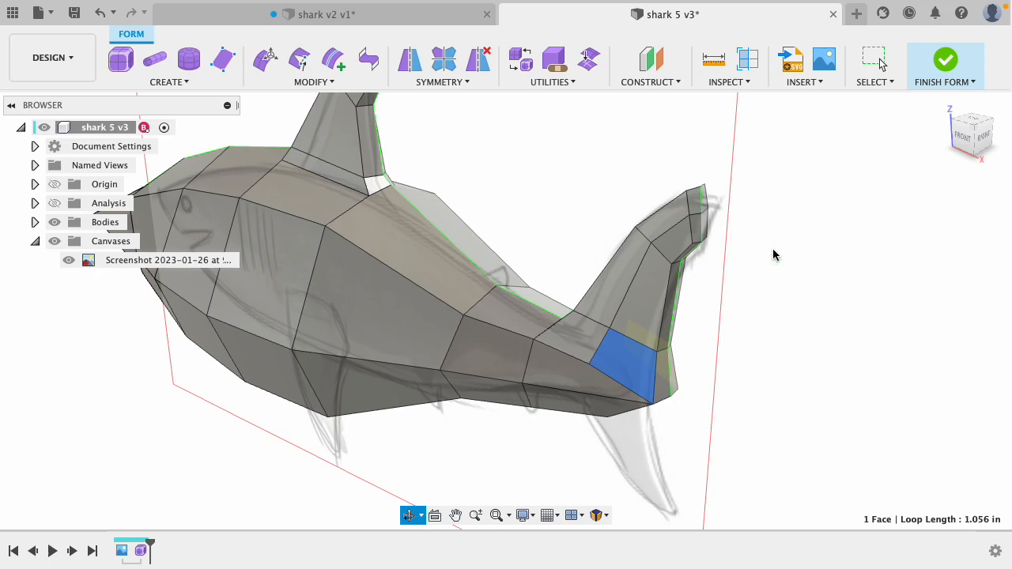
click(652, 291)
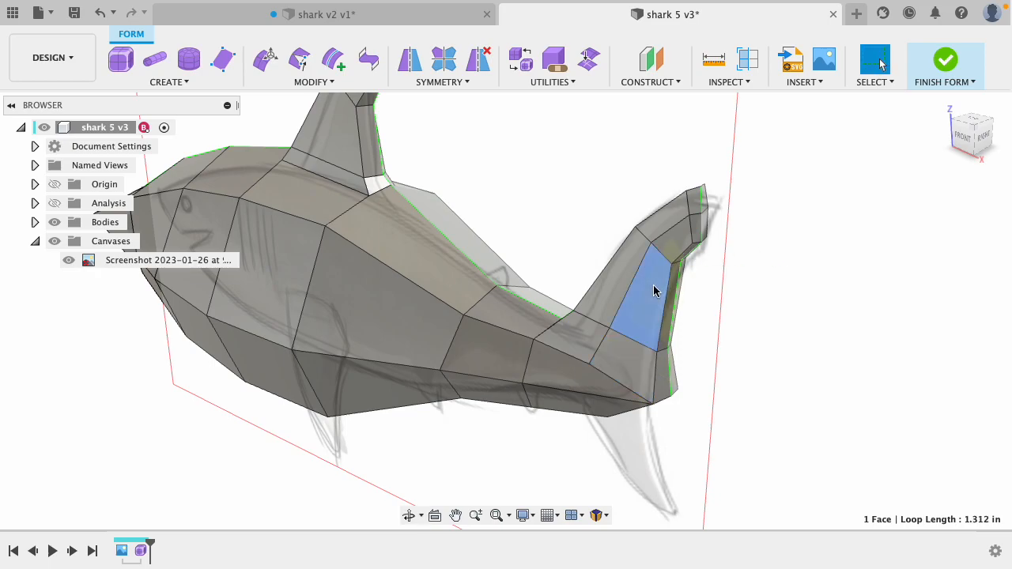
key(ctrl+3)
click(728, 301)
shift+middle_drag(702, 330, 754, 290)
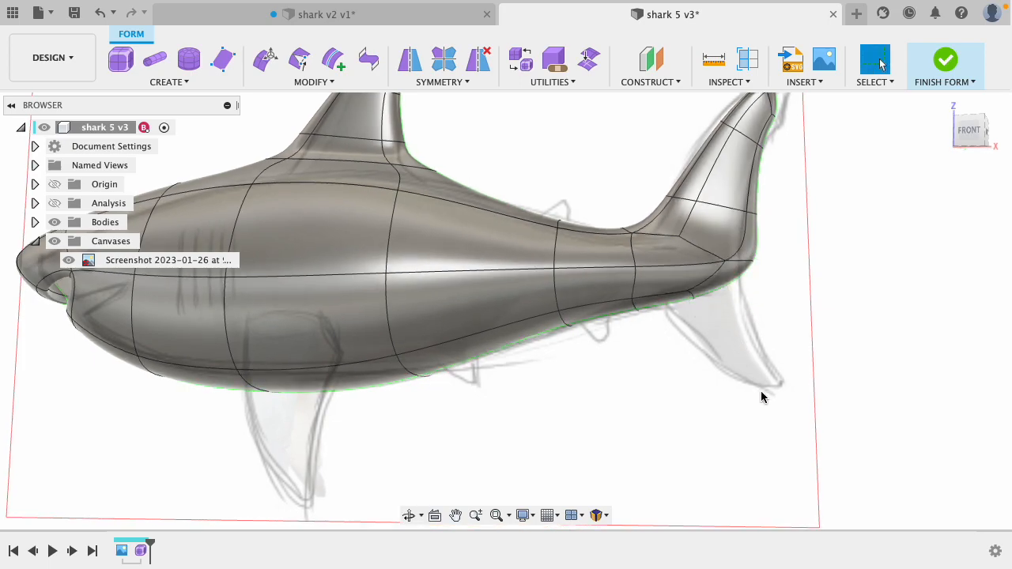
- Edit the form by extruding the four faces under the tail down and back along the sketched lower fin
shift+middle_drag(504, 124, 467, 138)
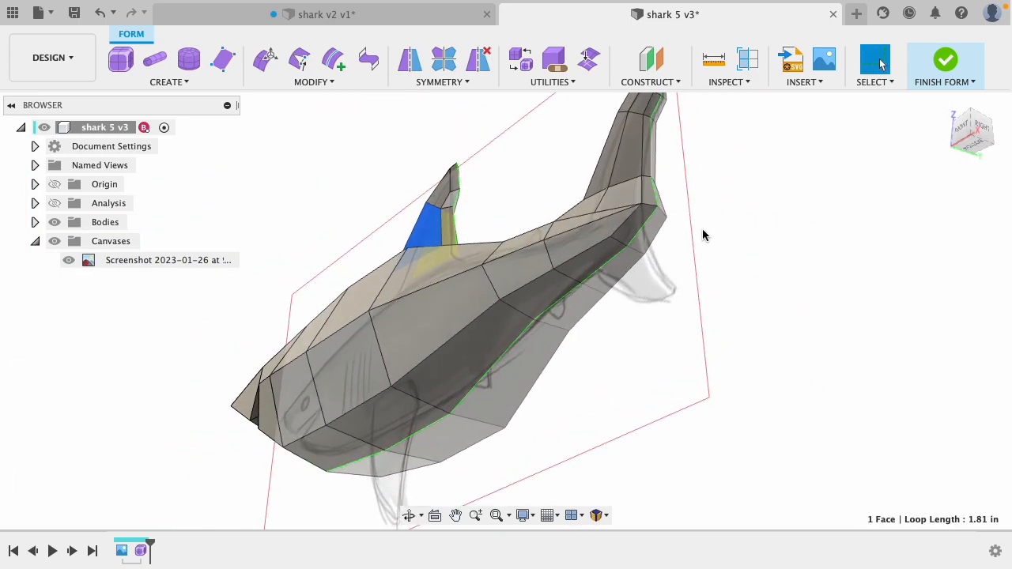
click(584, 267)
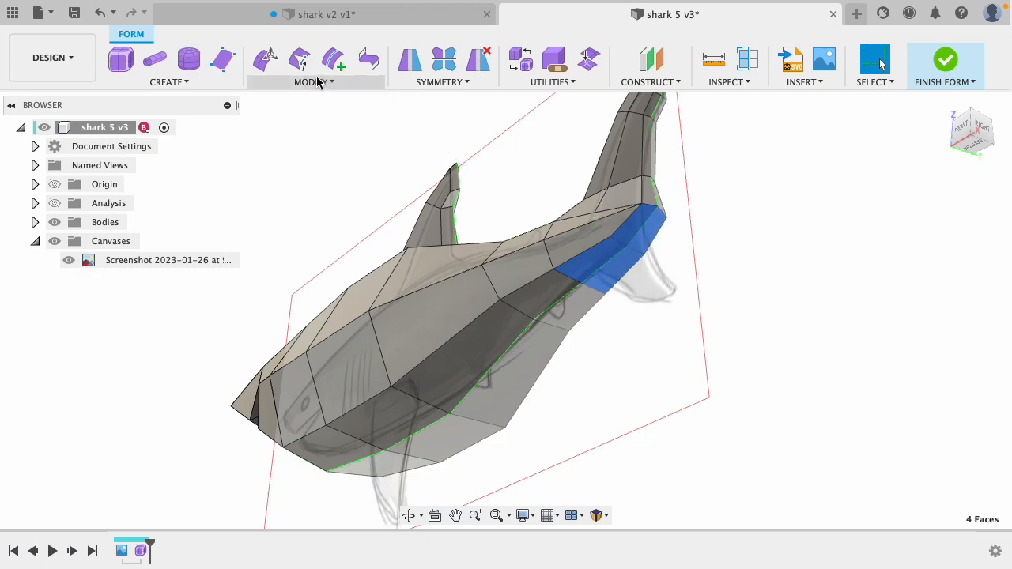
click(261, 61)
shift+middle_drag(657, 357, 709, 389)
drag(739, 335, 757, 357)
key(Tab)
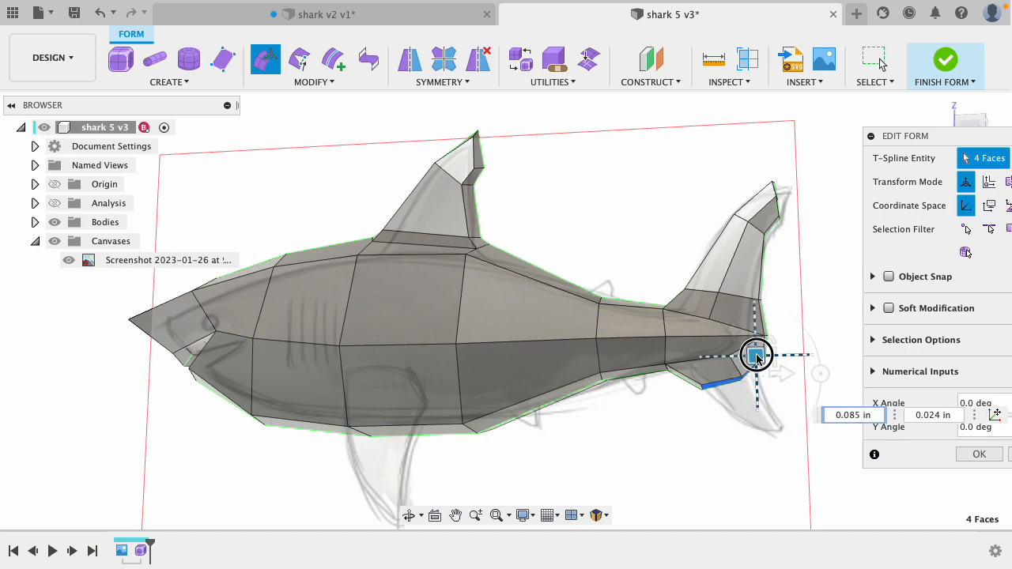
key(Tab)
scroll(735, 403, up, 10)
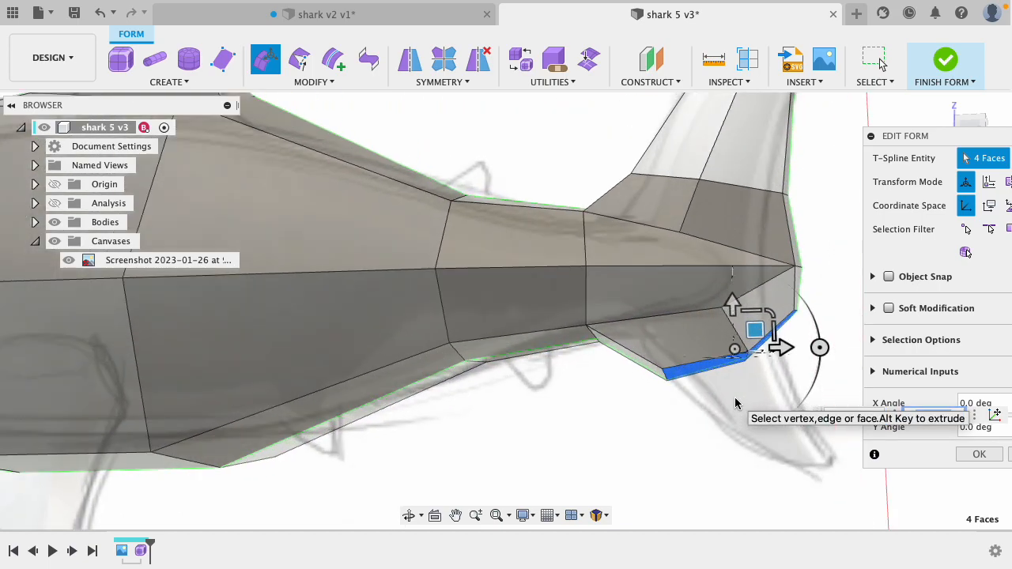
key(Tab)
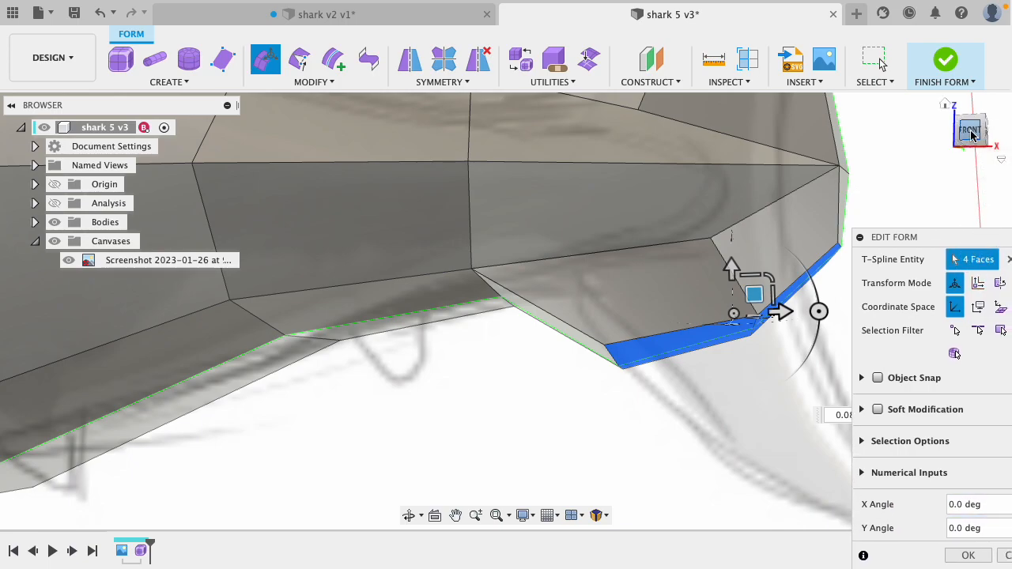
- In the front view, shift the lower fin's end faces about 0.027 in toward the head to fit the sketch
click(971, 135)
drag(920, 237, 973, 262)
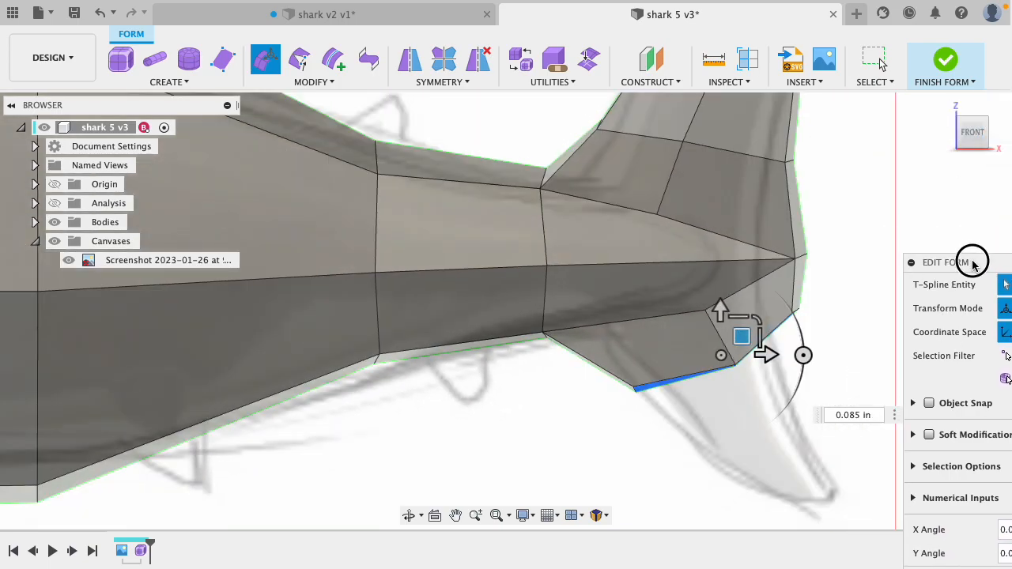
mouse_move(738, 319)
mouse_down()
mouse_move(738, 339)
mouse_move(731, 337)
mouse_up()
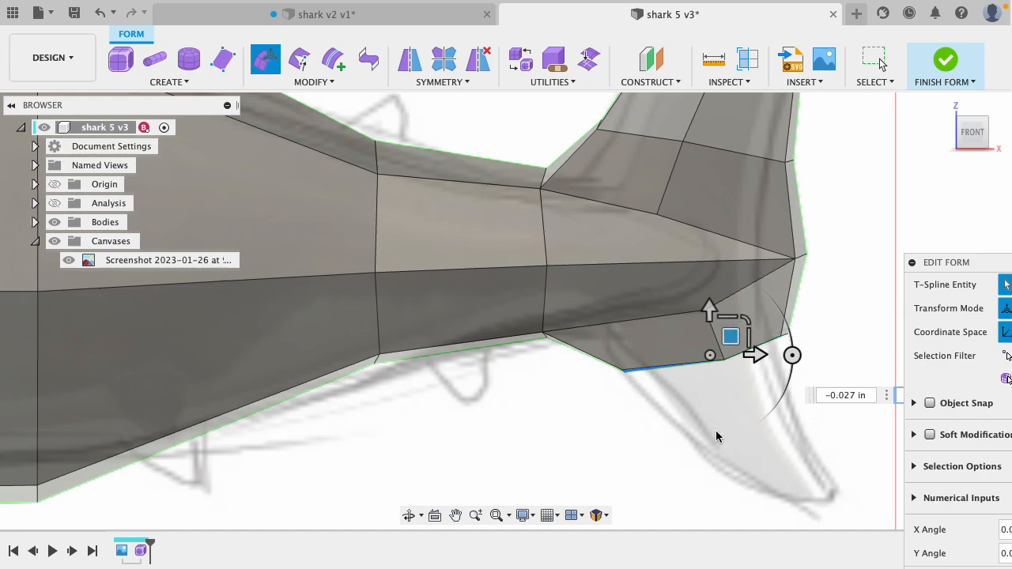
shift+middle_drag(712, 434, 680, 405)
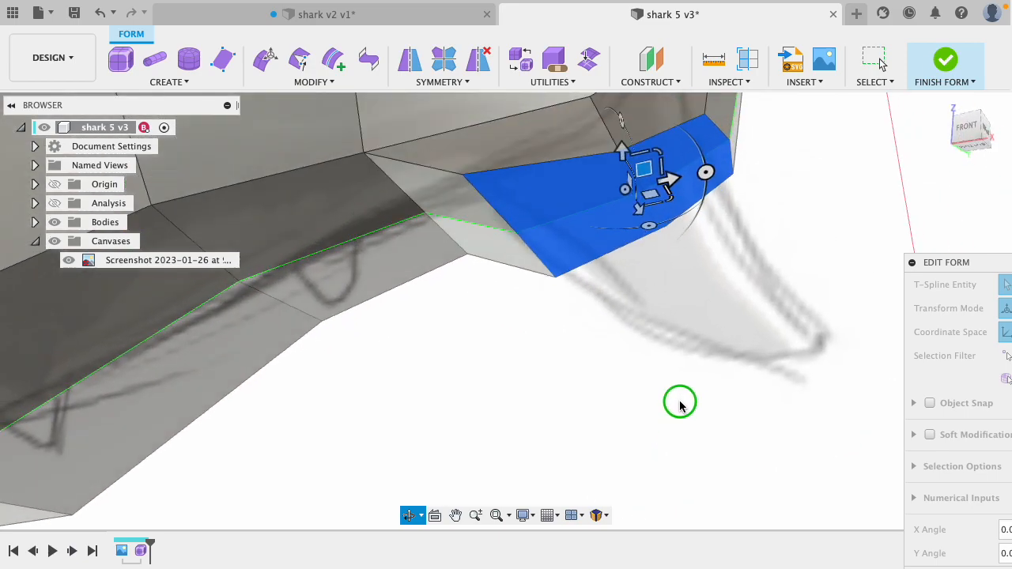
- Move the front side vertex of the lower tail fin about 0.058 in inward toward the symmetry plane
click(463, 172)
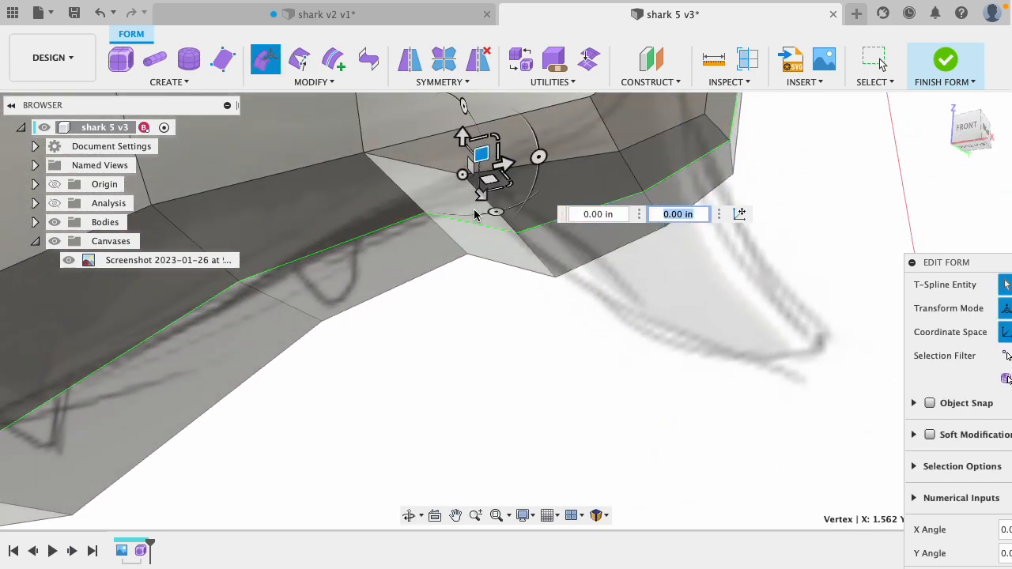
shift+middle_drag(459, 348, 450, 275)
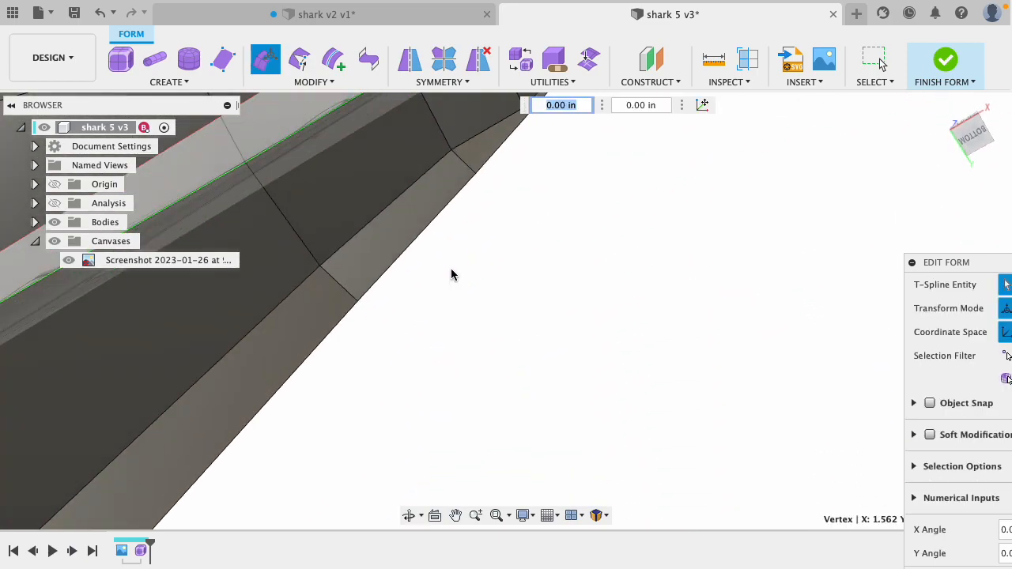
scroll(454, 281, down, 3)
drag(472, 169, 477, 181)
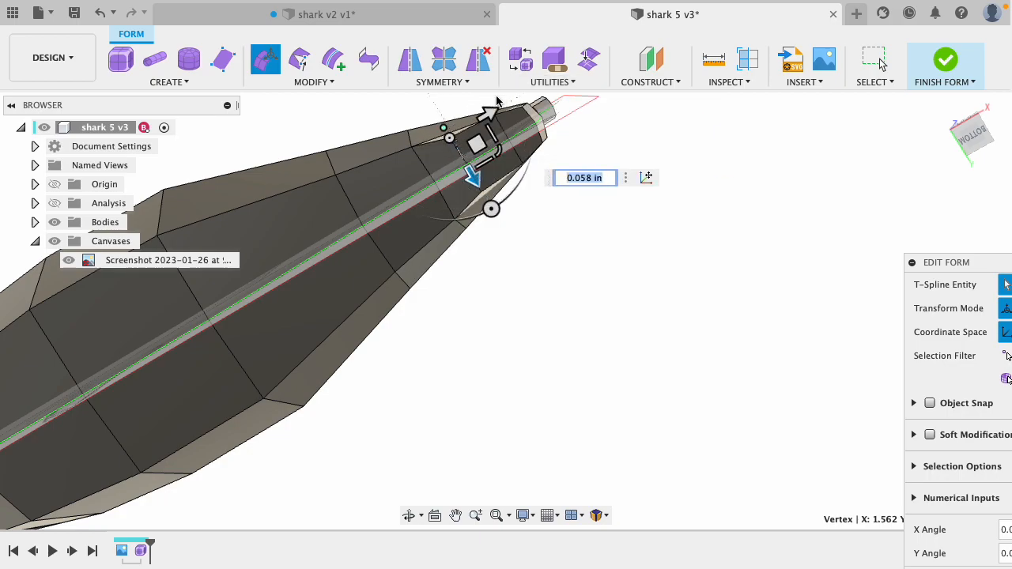
- Pull the middle and rear side vertices of the lower tail fin inward, shifting the rear one about -0.013 in and 0.026 in
scroll(500, 109, up, 2)
click(491, 121)
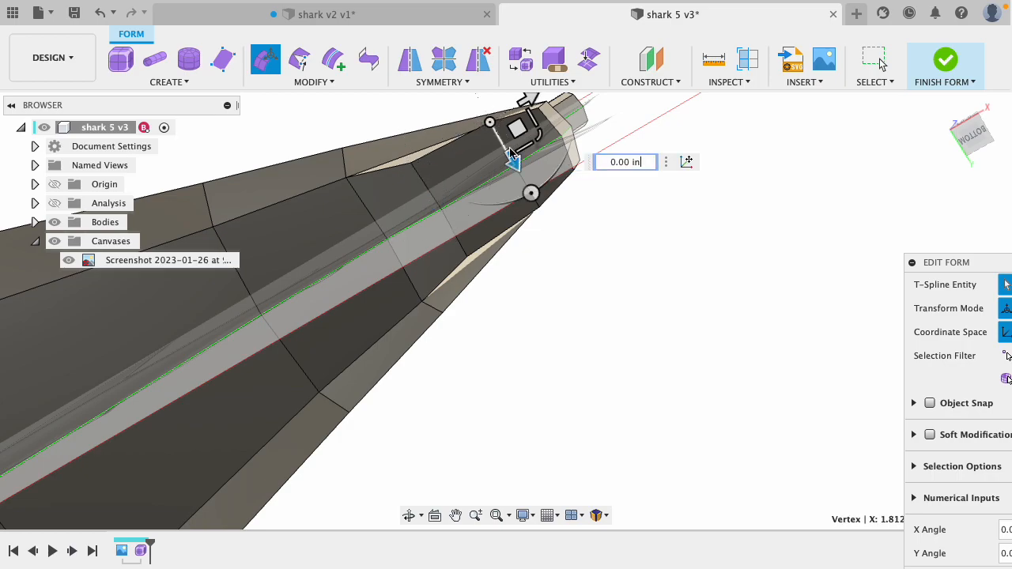
drag(515, 162, 517, 171)
click(619, 141)
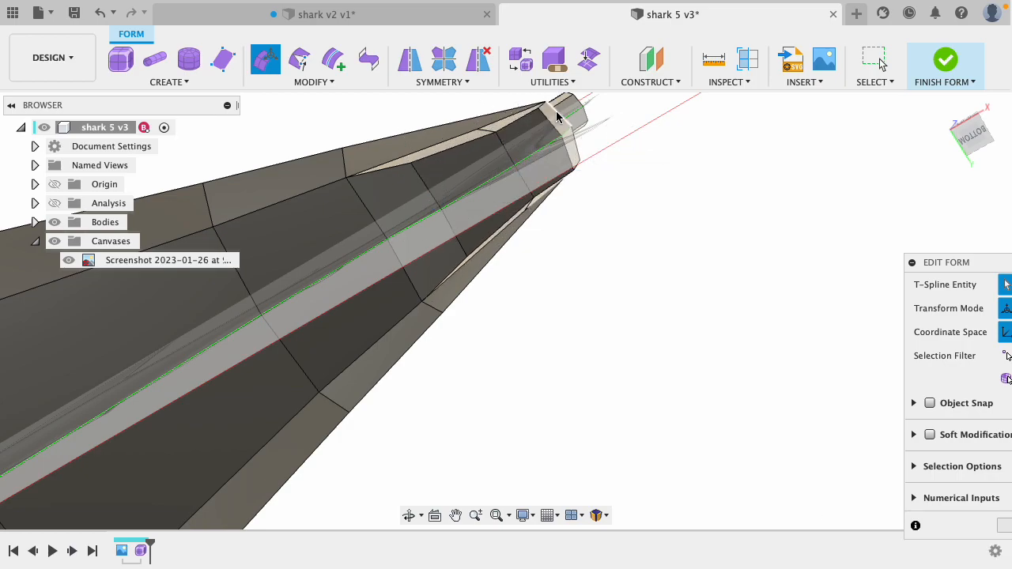
click(537, 110)
drag(566, 116, 566, 124)
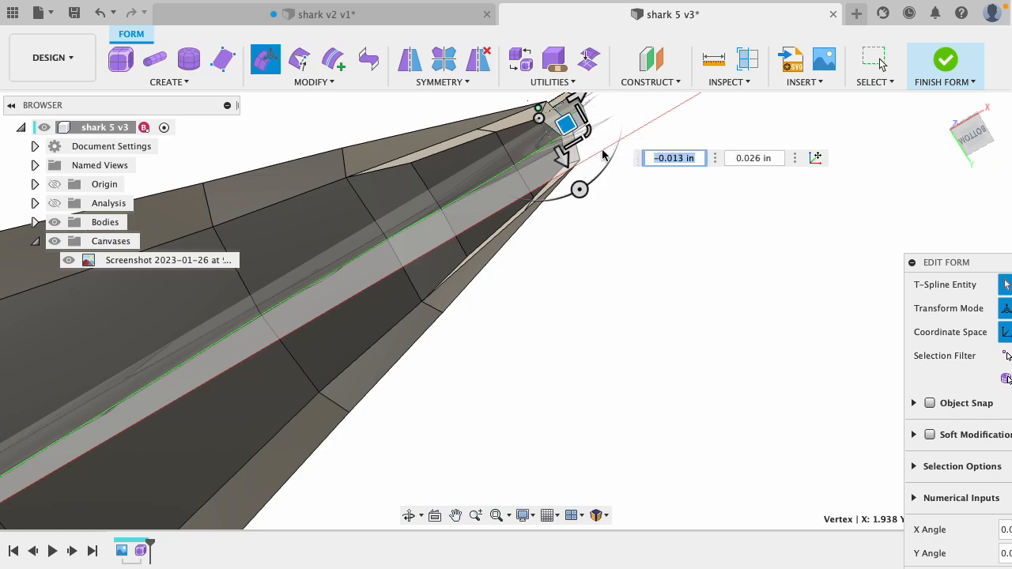
- Pull the front side vertex at the lower tail fin's open end further toward the symmetry plane
click(415, 164)
drag(435, 164, 466, 174)
shift+middle_drag(534, 315, 496, 360)
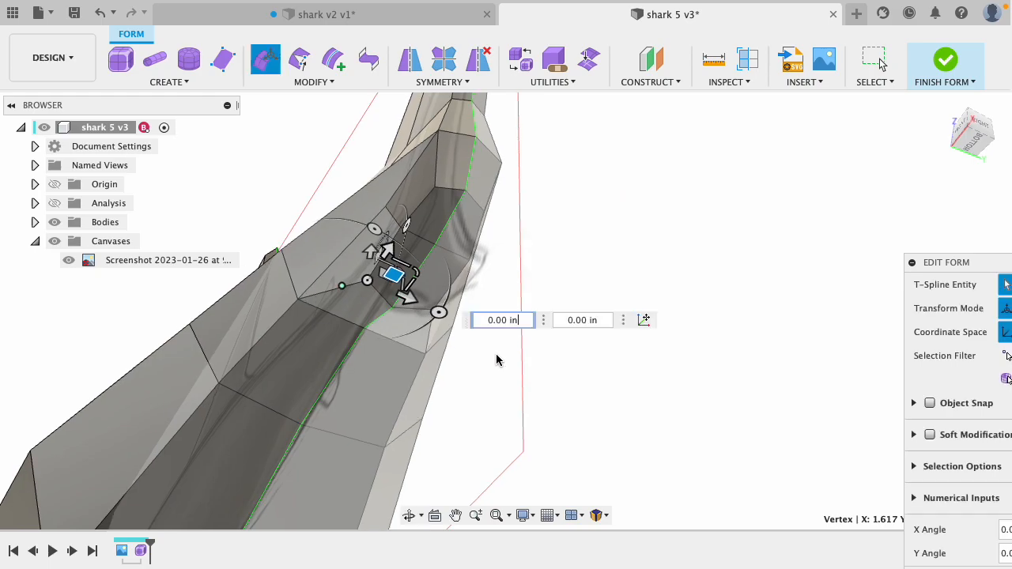
- Extrude the lower tail fin's end faces down and back along the canvas sketch to form the fin's tip
click(440, 208)
shift+click(432, 273)
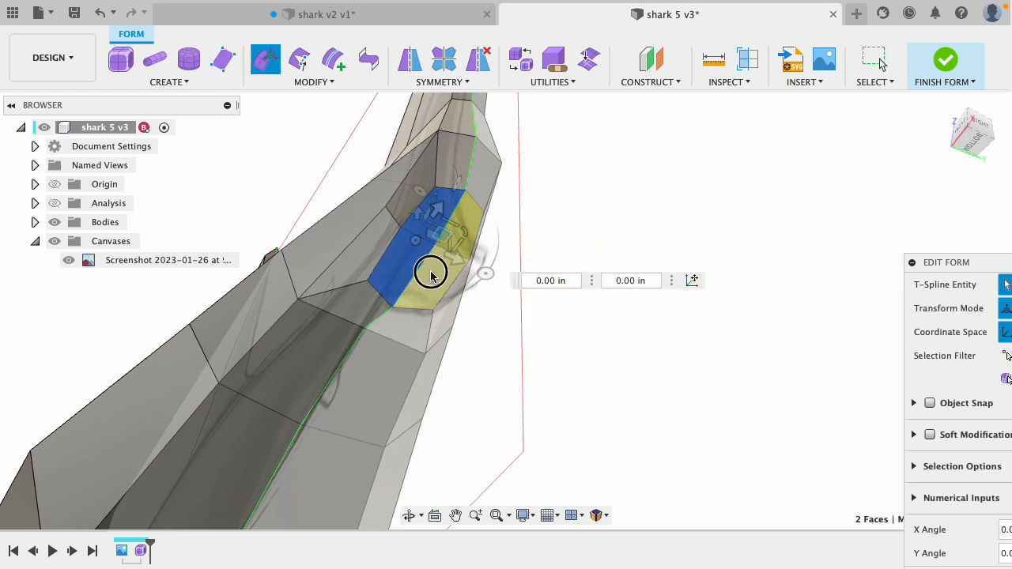
shift+click(470, 221)
shift+middle_drag(636, 353, 674, 460)
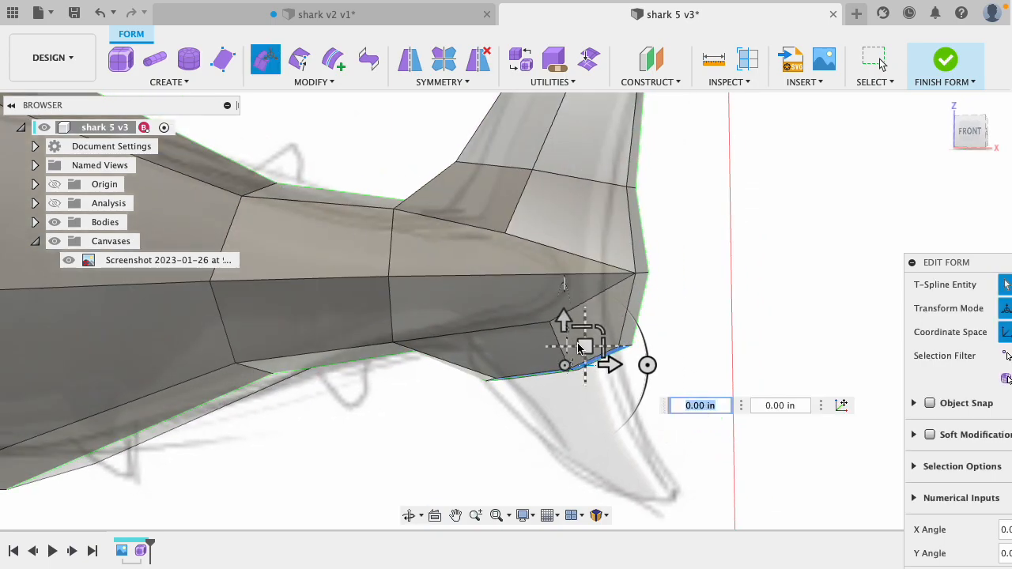
alt+drag(581, 349, 684, 478)
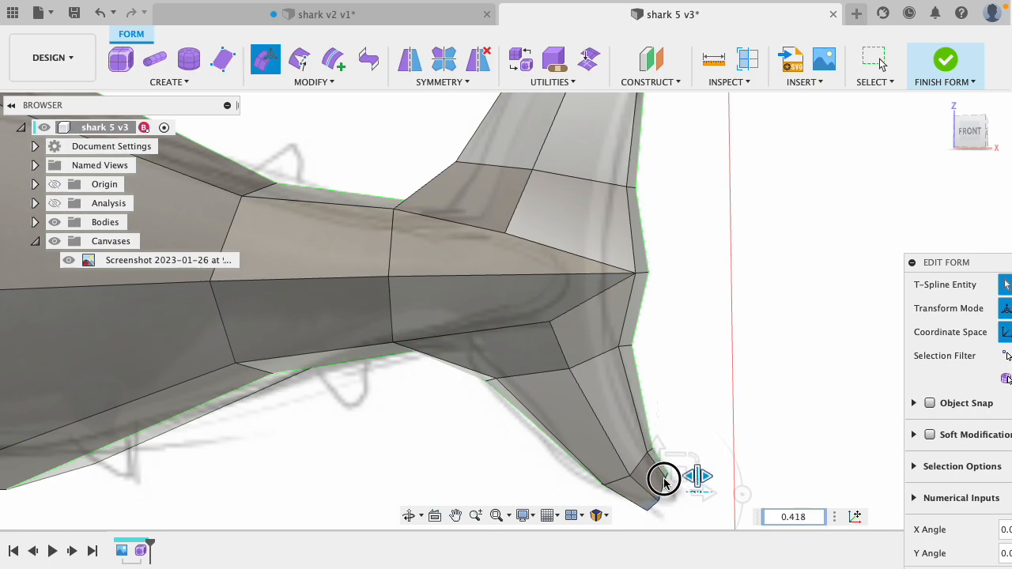
shift+middle_drag(679, 419, 658, 362)
click(695, 355)
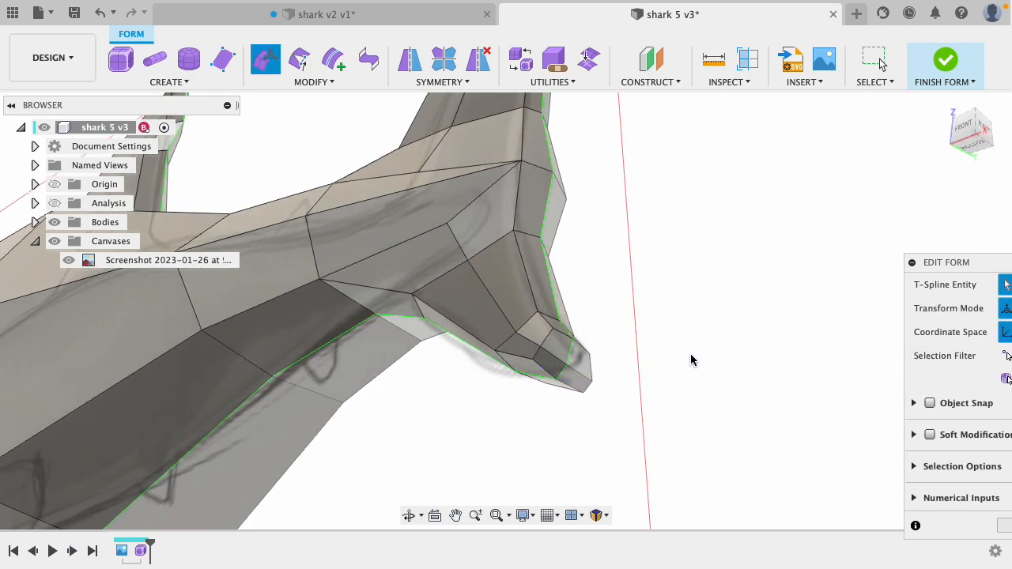
- Move the two side faces near the lower fin's tip toward the symmetry plane to thin the tip
click(537, 337)
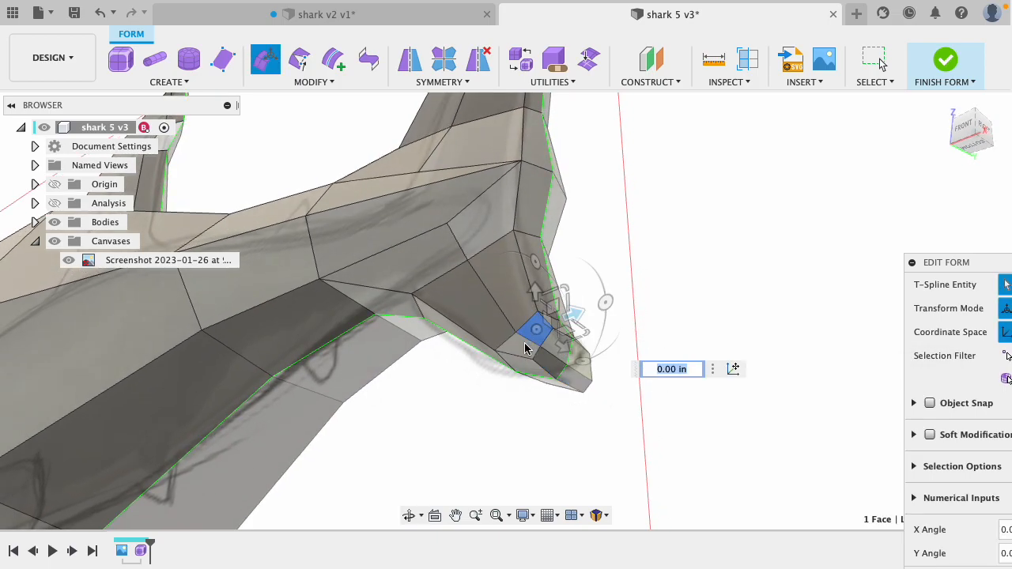
shift+click(534, 328)
shift+middle_drag(658, 350, 648, 314)
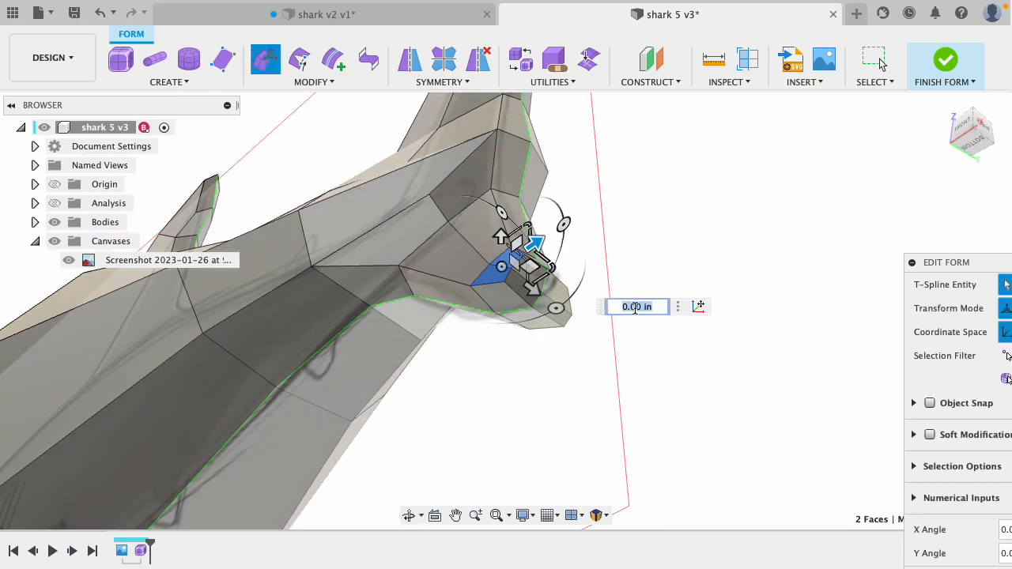
drag(533, 291, 547, 307)
shift+middle_drag(617, 261, 616, 316)
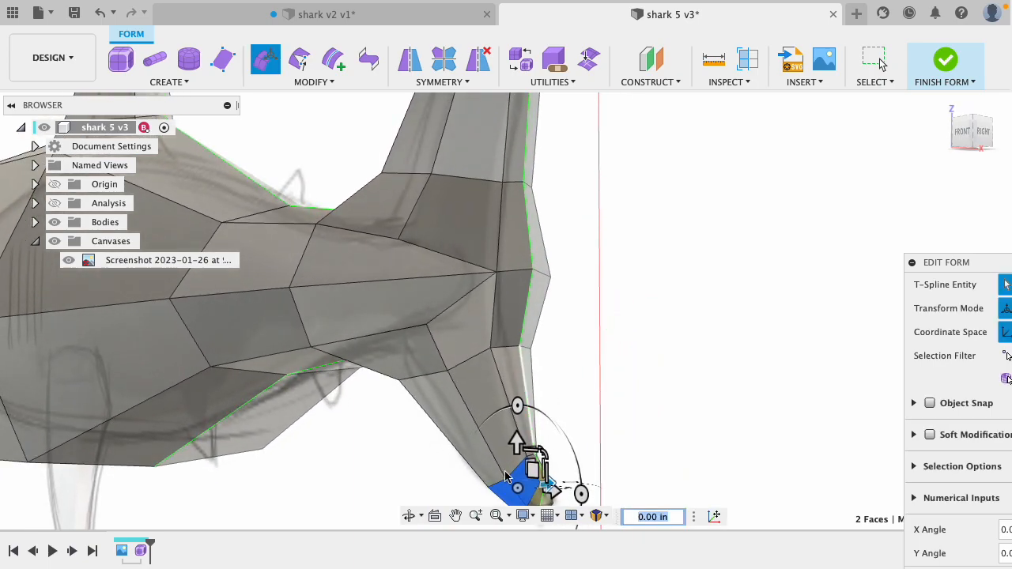
- Shift the rear centreline vertex just above the lower fin's tip back about 0.007 in
scroll(550, 449, up, 5)
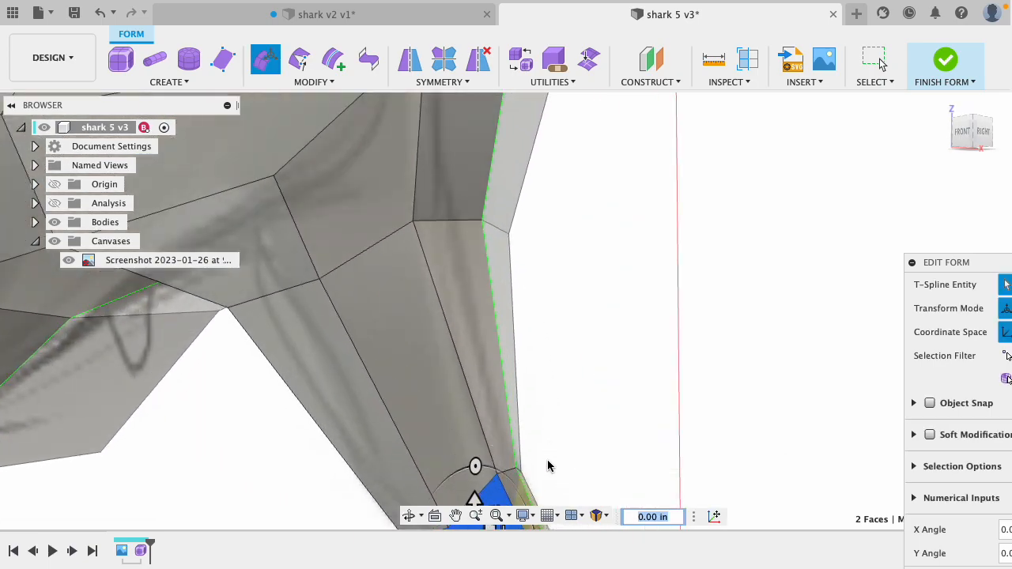
click(518, 468)
shift+middle_drag(545, 462, 695, 397)
drag(735, 351, 738, 350)
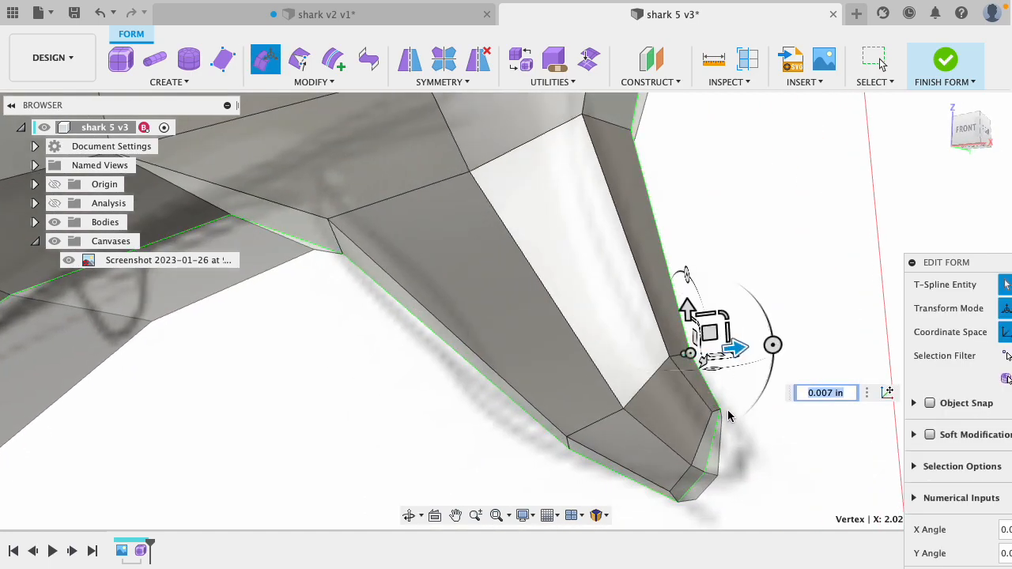
- Move the two centreline edges at the lower fin's tip back toward the sketched tip
click(708, 459)
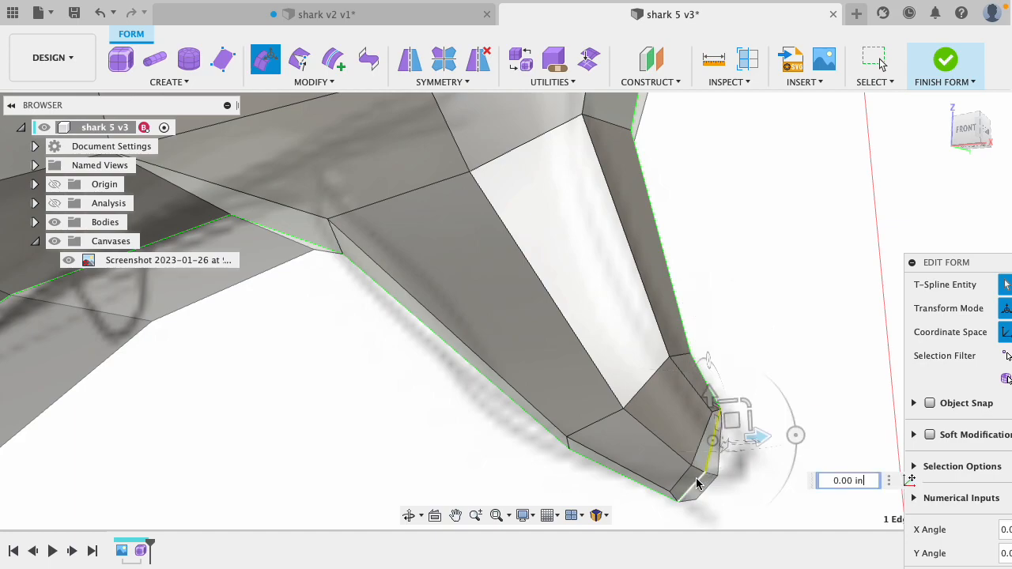
shift+click(698, 479)
drag(747, 459, 770, 467)
click(711, 341)
- Adjust the lowest centreline vertex of the lower fin's tip to follow the sketched outline
shift+middle_drag(495, 463, 522, 438)
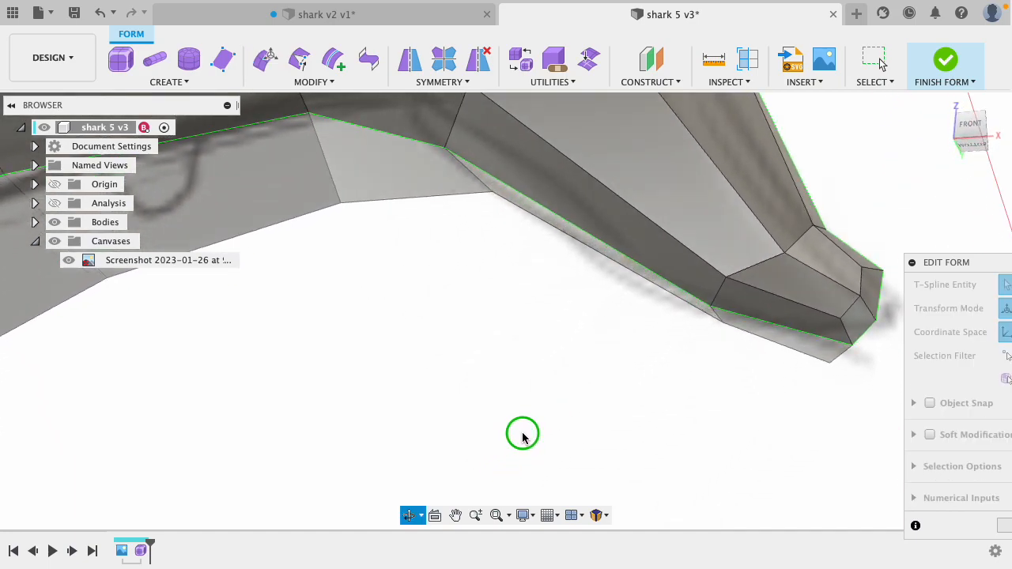
click(844, 350)
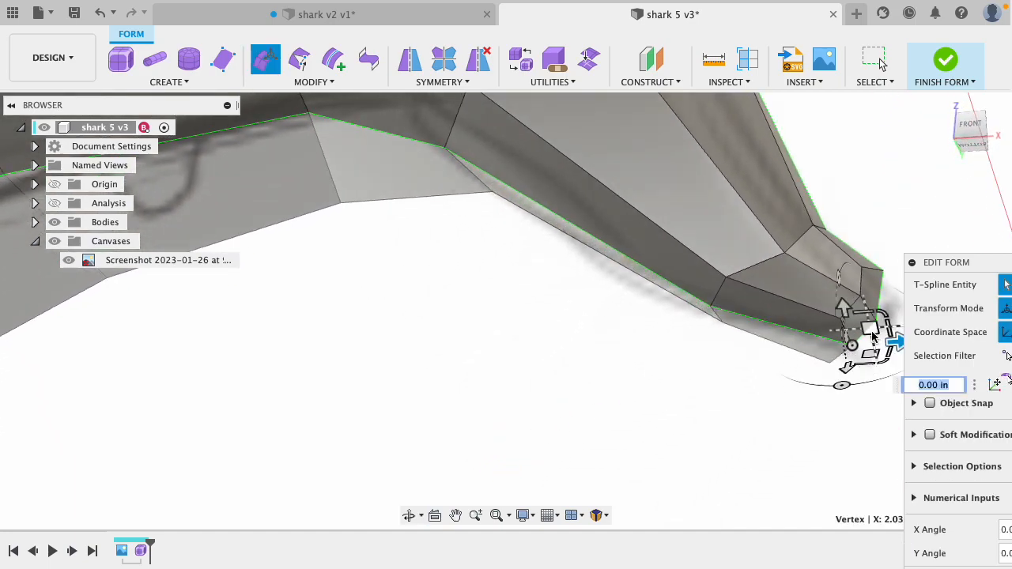
shift+middle_drag(645, 451, 752, 470)
mouse_move(814, 461)
mouse_down()
mouse_move(795, 466)
mouse_move(813, 462)
mouse_move(804, 465)
mouse_up()
- Move the side edge of the lower fin's tip about 0.016 in toward the symmetry plane
shift+middle_drag(642, 465, 560, 417)
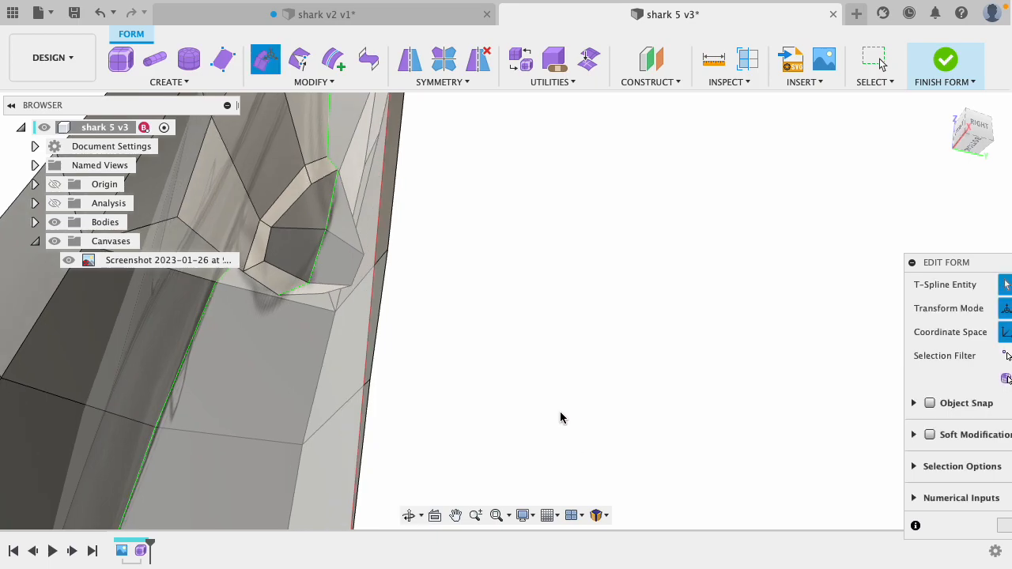
click(268, 248)
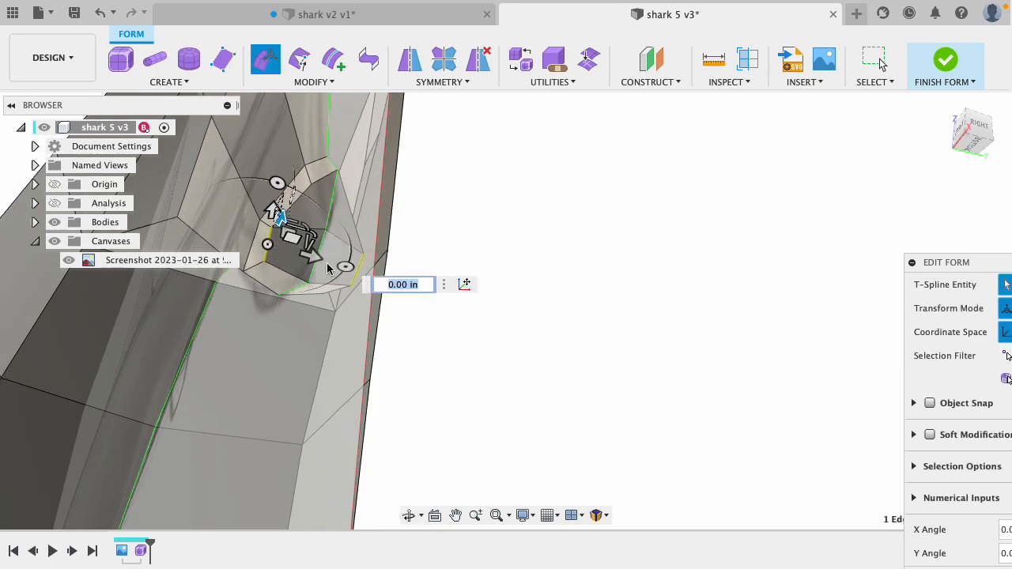
drag(316, 257, 330, 271)
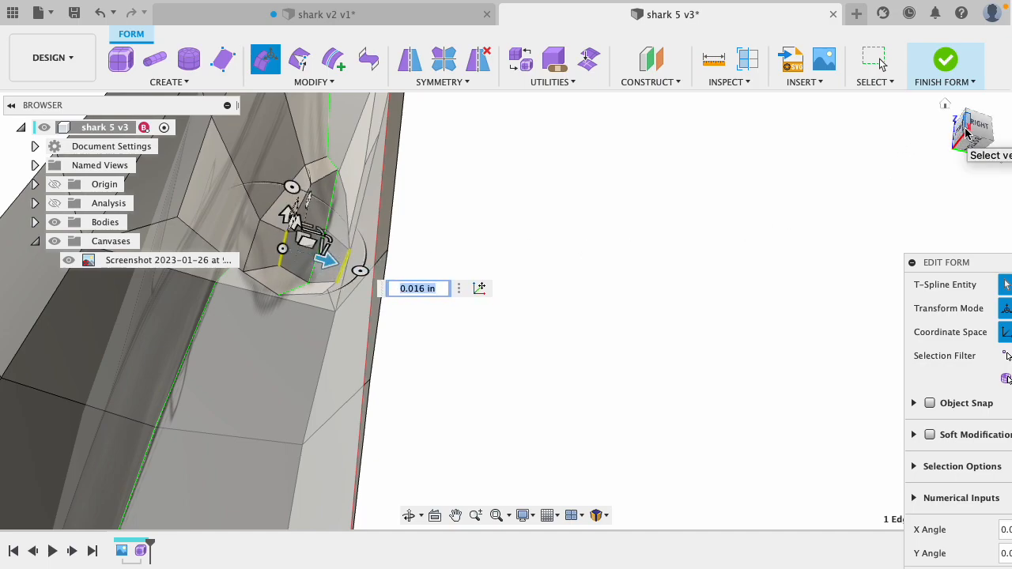
shift+middle_drag(409, 224, 505, 245)
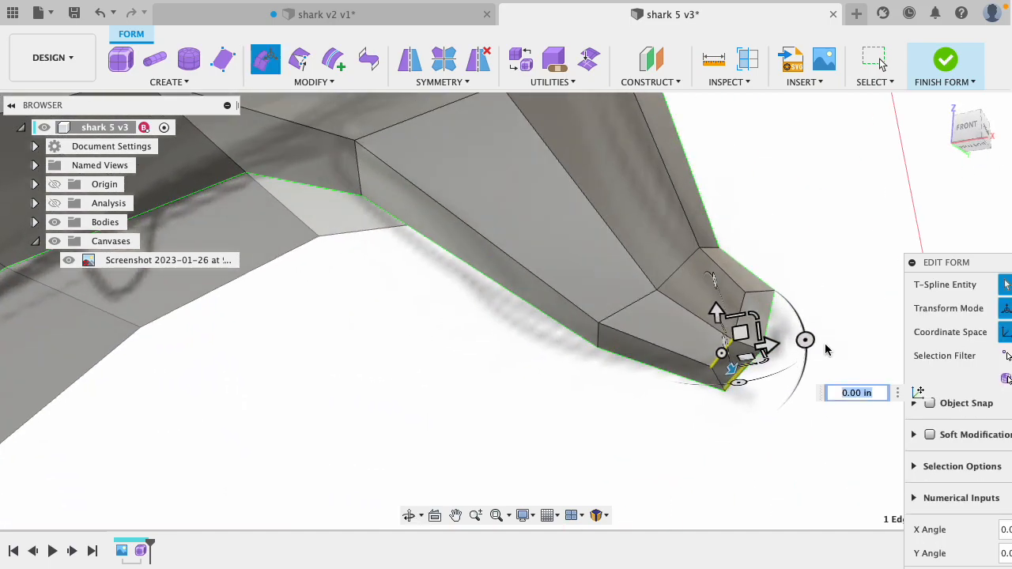
click(698, 436)
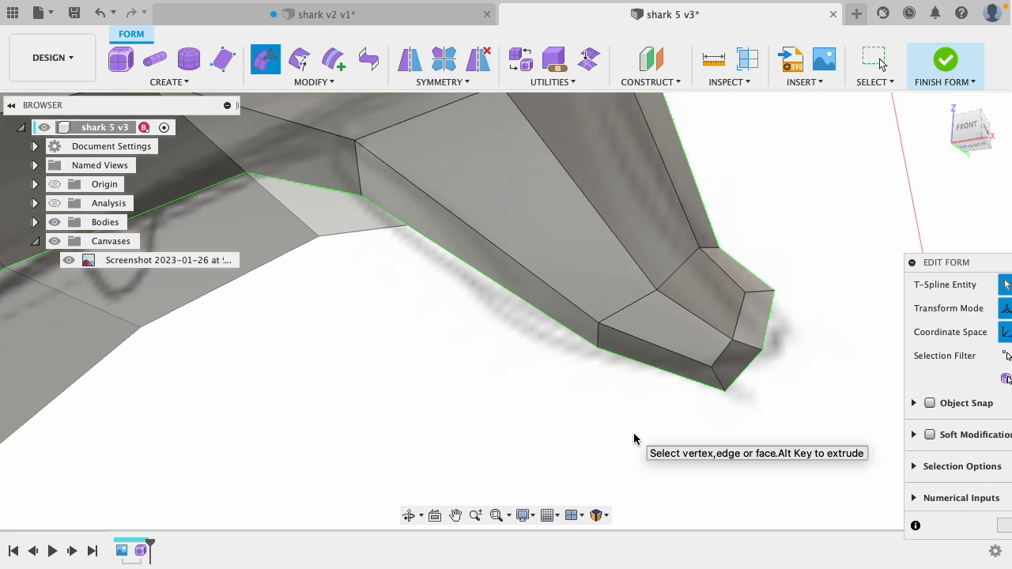
- Move the side vertex where the upper and lower tail fins meet about 0.078 in toward the head
middle_drag(621, 395, 633, 400)
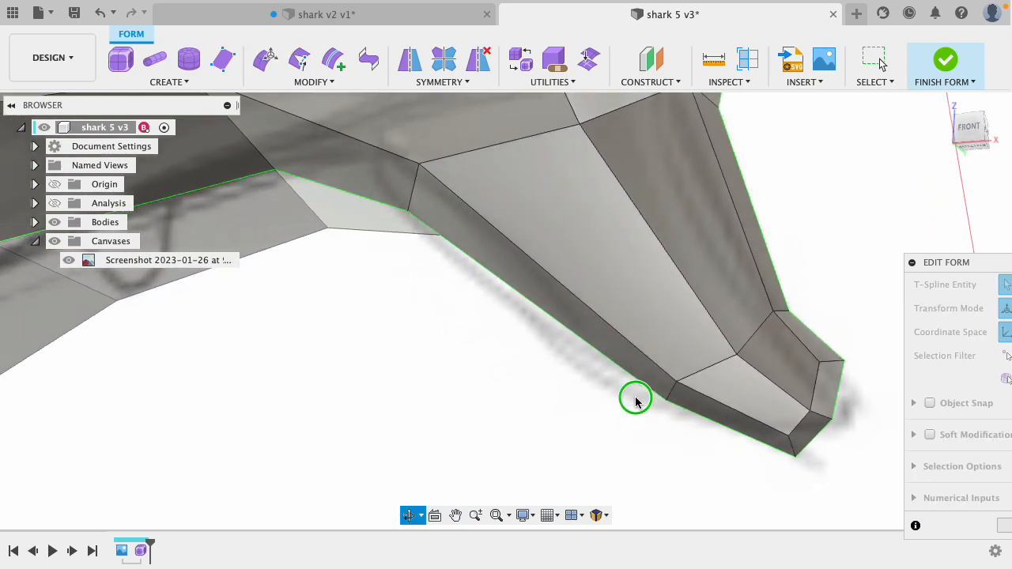
scroll(633, 401, up, 5)
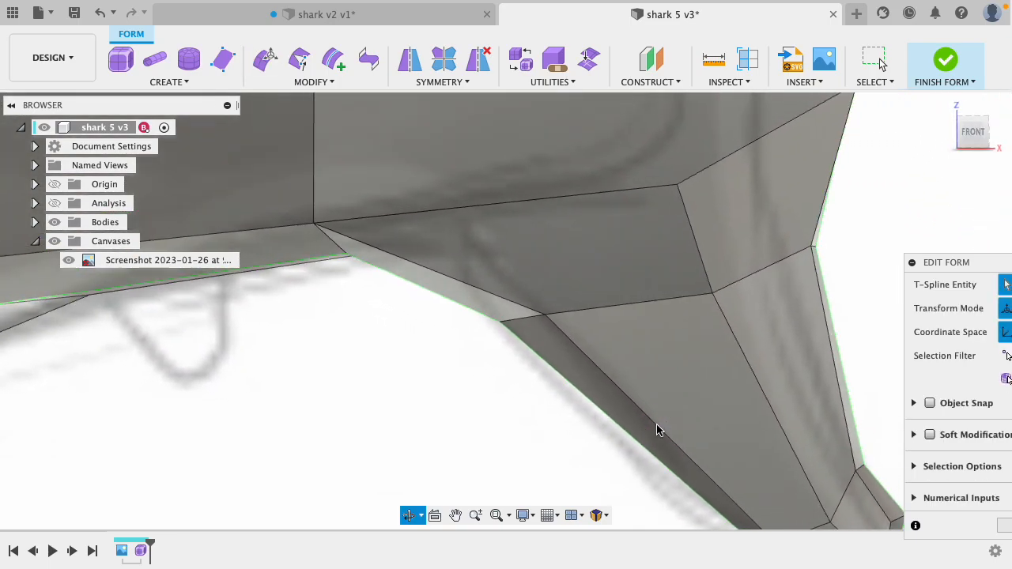
scroll(656, 430, down, 5)
scroll(773, 265, up, 3)
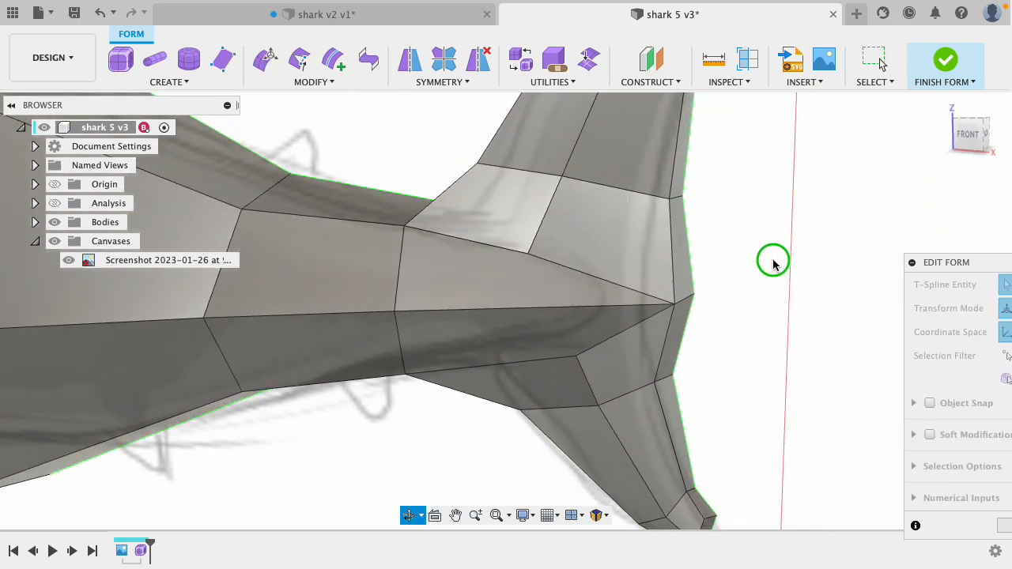
shift+middle_drag(773, 265, 746, 264)
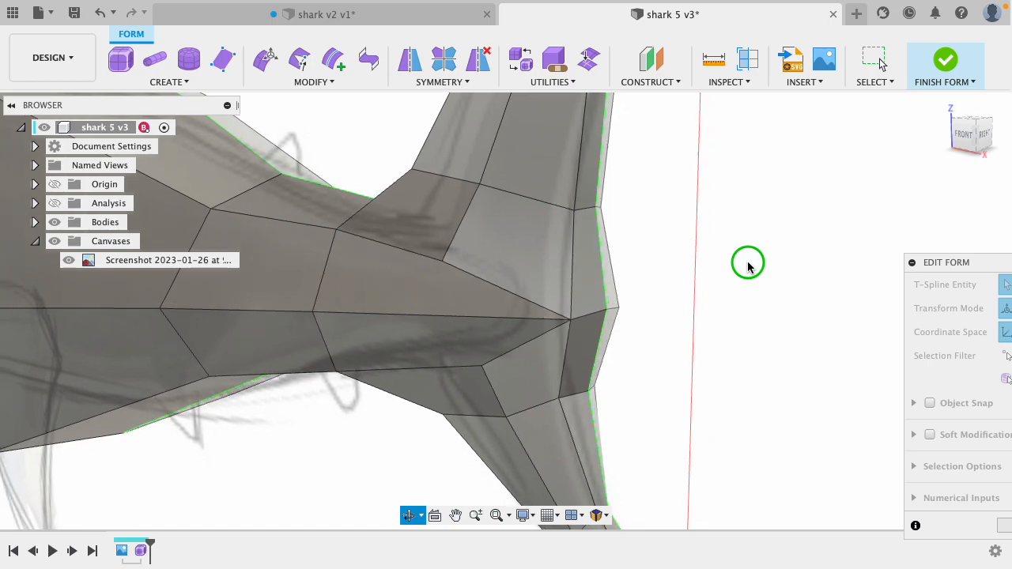
click(571, 320)
drag(614, 323, 584, 317)
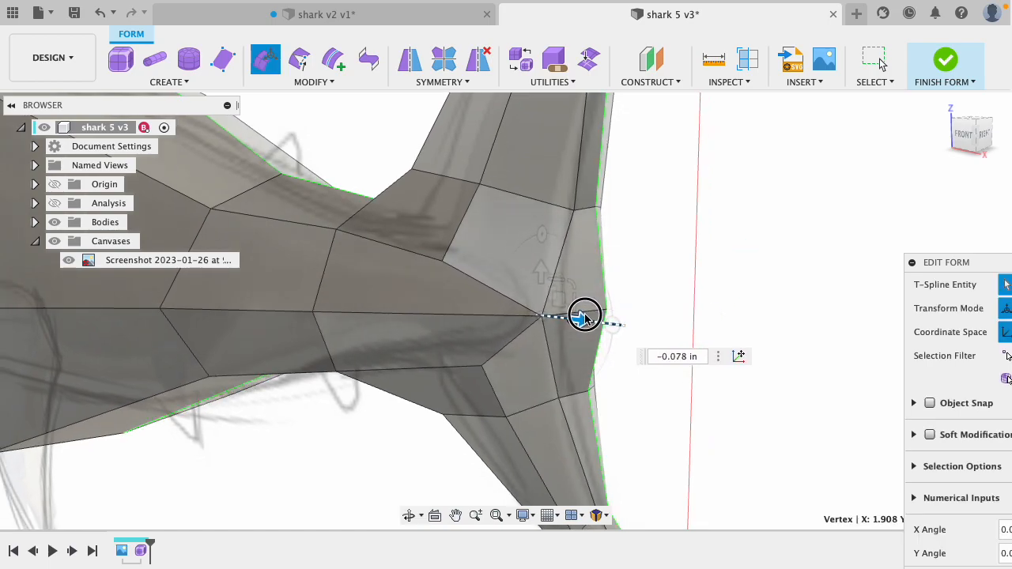
click(356, 443)
- Pull the lower and middle side vertices of the tail stalk, just ahead of the fins, toward the symmetry plane
shift+middle_drag(305, 448, 430, 390)
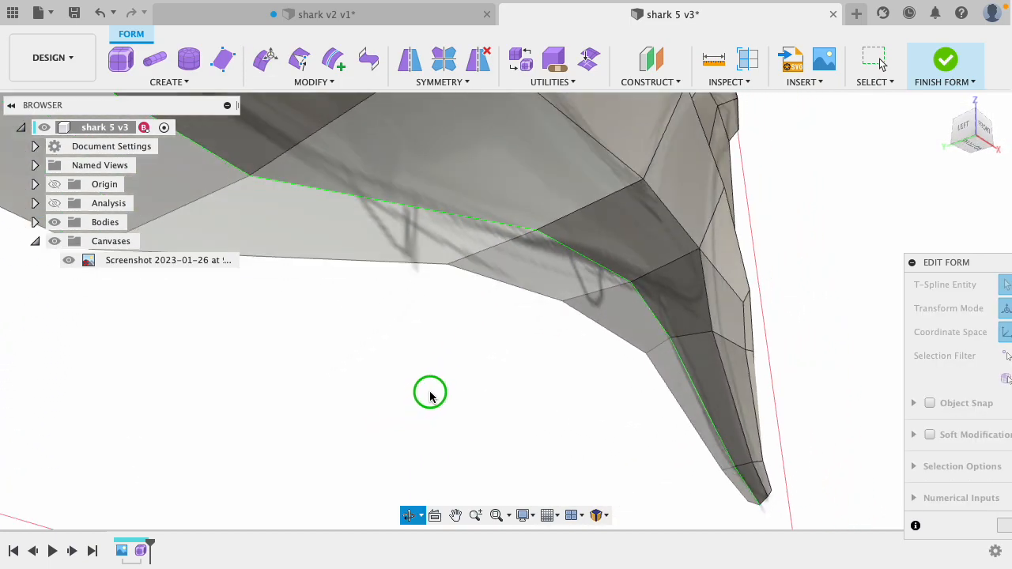
click(696, 248)
drag(657, 263, 634, 269)
shift+middle_drag(559, 366, 479, 443)
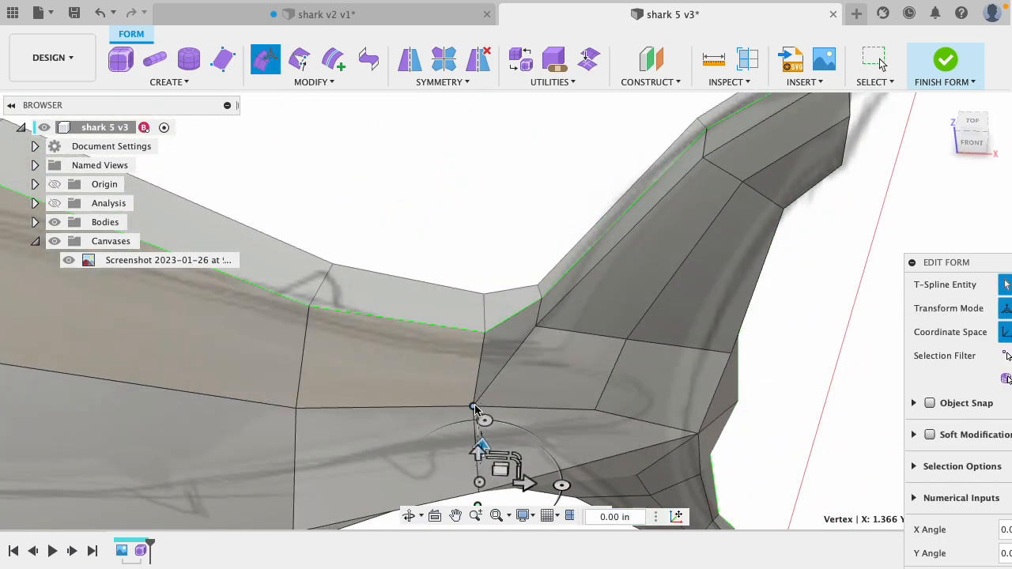
shift+middle_drag(501, 211, 471, 387)
drag(417, 455, 434, 427)
- Move the side edge at the upper tail fin's tip about 0.026 in toward the symmetry plane
shift+middle_drag(605, 279, 512, 263)
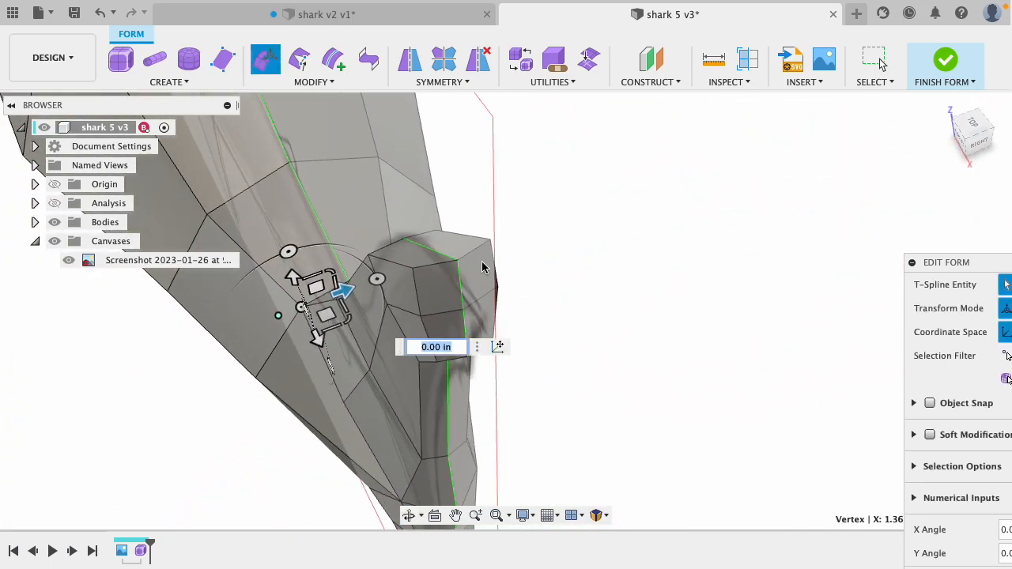
click(417, 290)
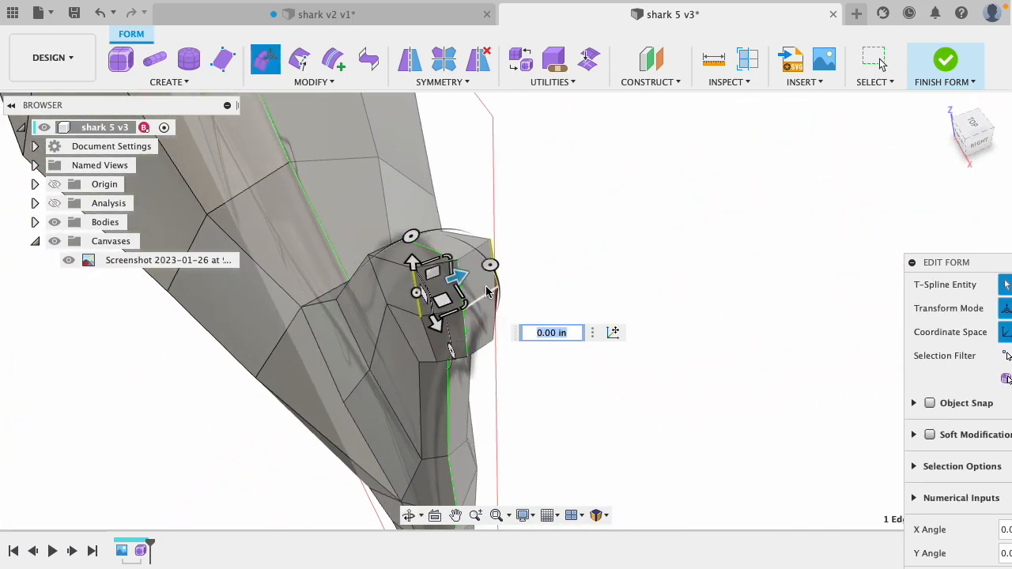
drag(463, 271, 471, 267)
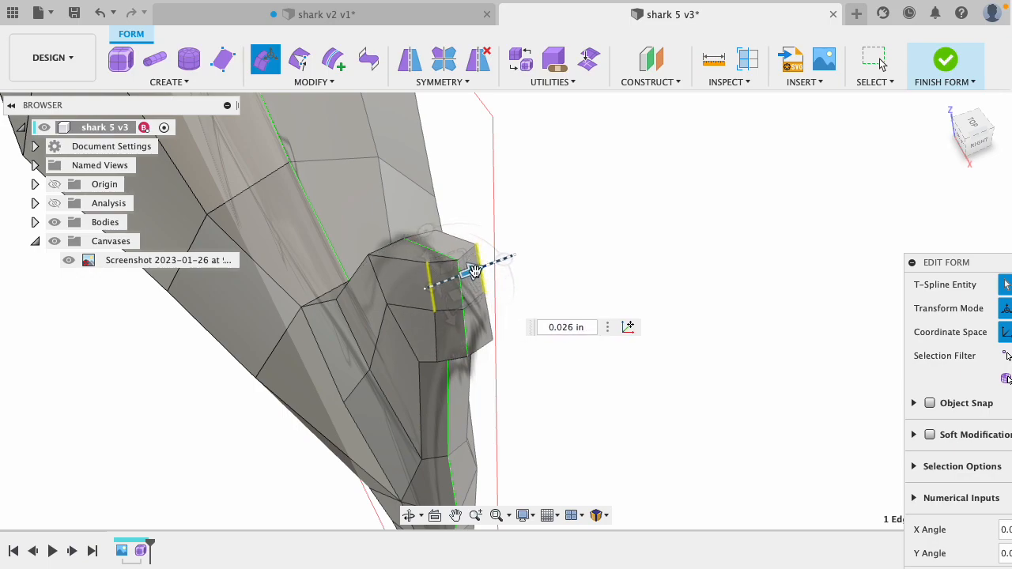
click(631, 283)
- Switch the form from box display to smooth display and check the tail against the sketch
shift+middle_drag(631, 283, 702, 235)
click(666, 224)
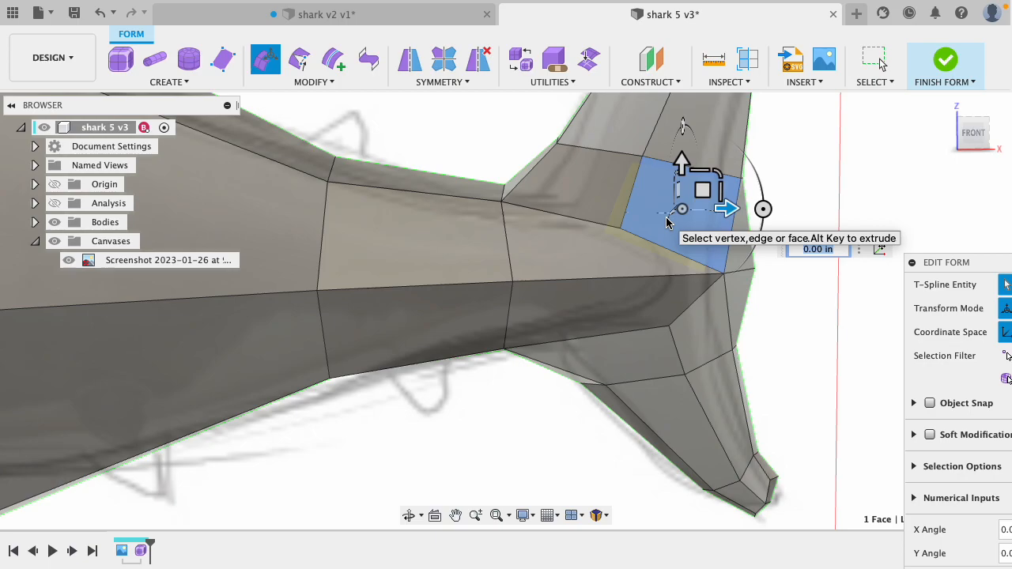
key(ctrl+3)
click(752, 350)
scroll(763, 334, down, 3)
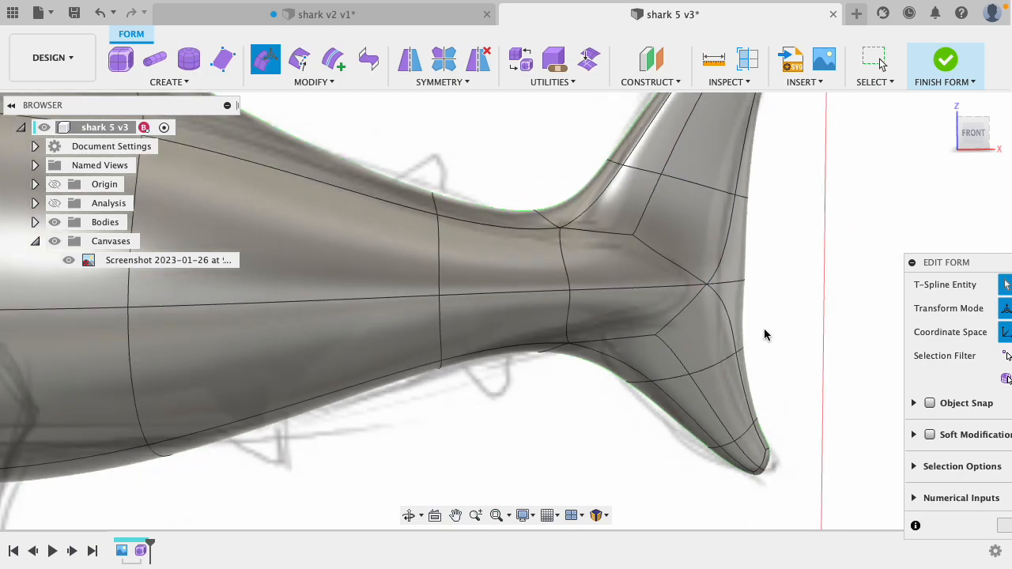
scroll(765, 330, down, 3)
shift+middle_drag(772, 320, 777, 343)
- Run Repair Body on the shark form to inspect its error and geometry labels, and accept
click(717, 289)
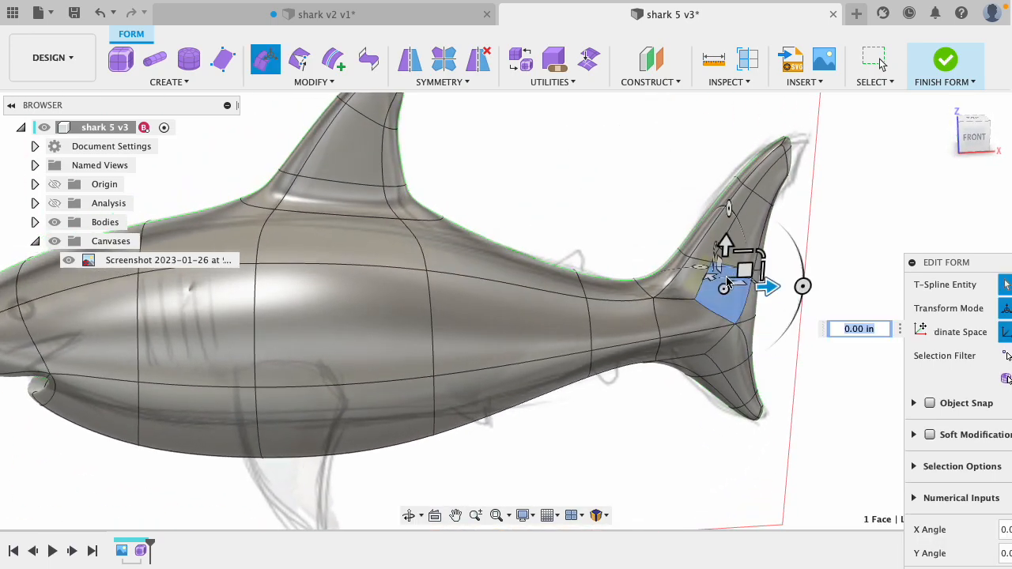
click(553, 59)
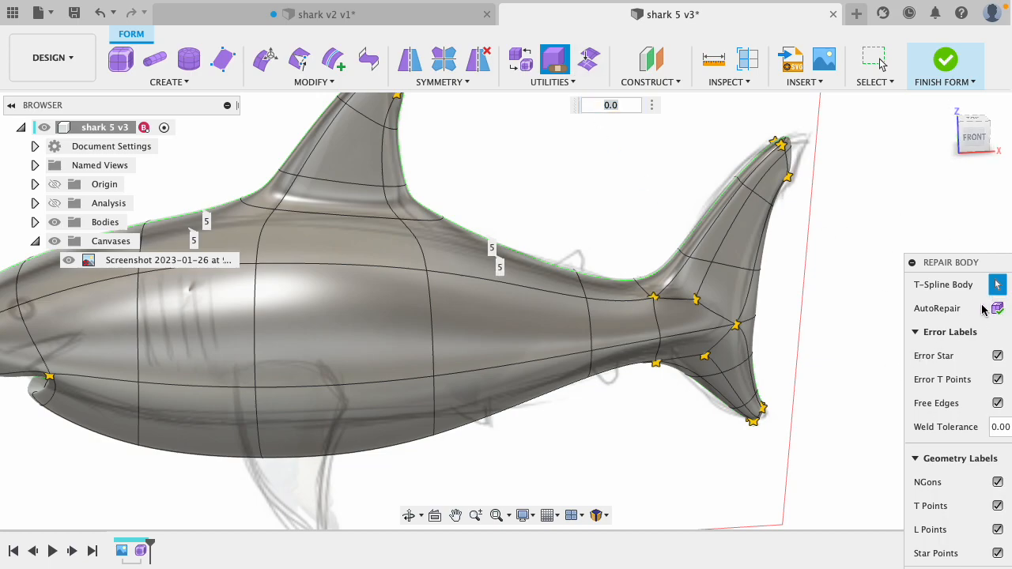
drag(978, 262, 875, 139)
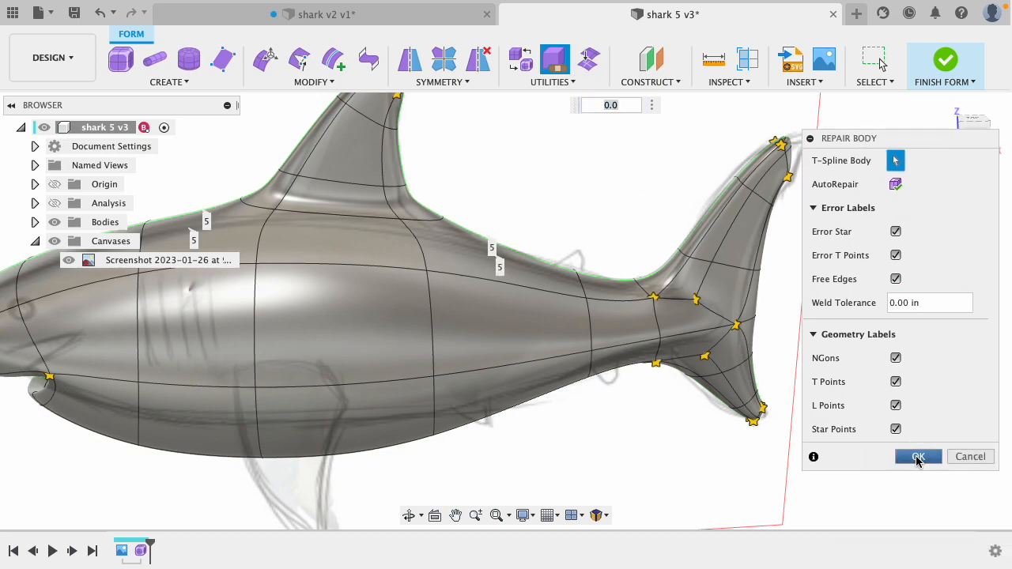
click(918, 456)
- Run Make Uniform on the shark's T-Spline body with Convert T-Points switched on
click(624, 315)
click(550, 82)
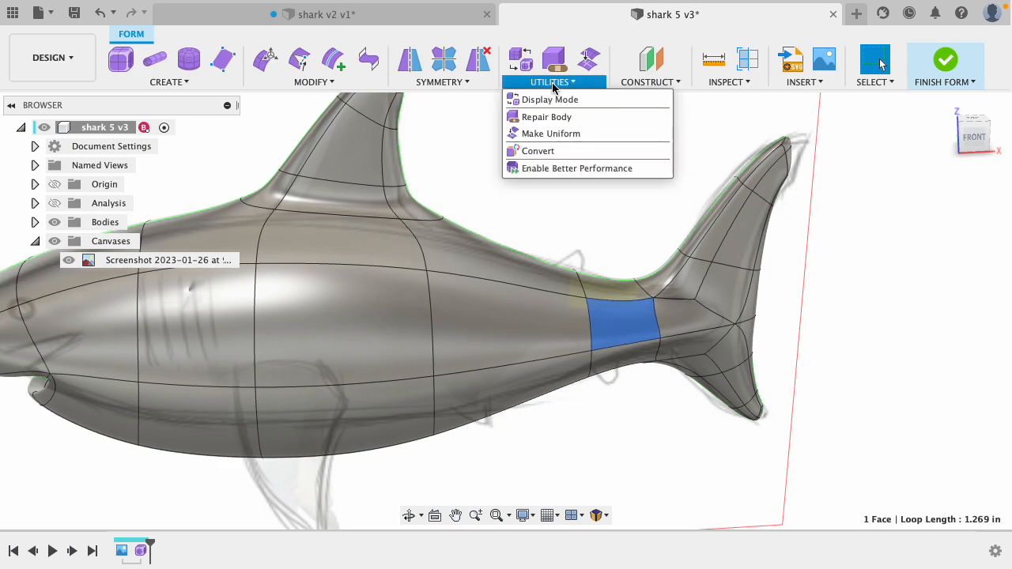
click(558, 134)
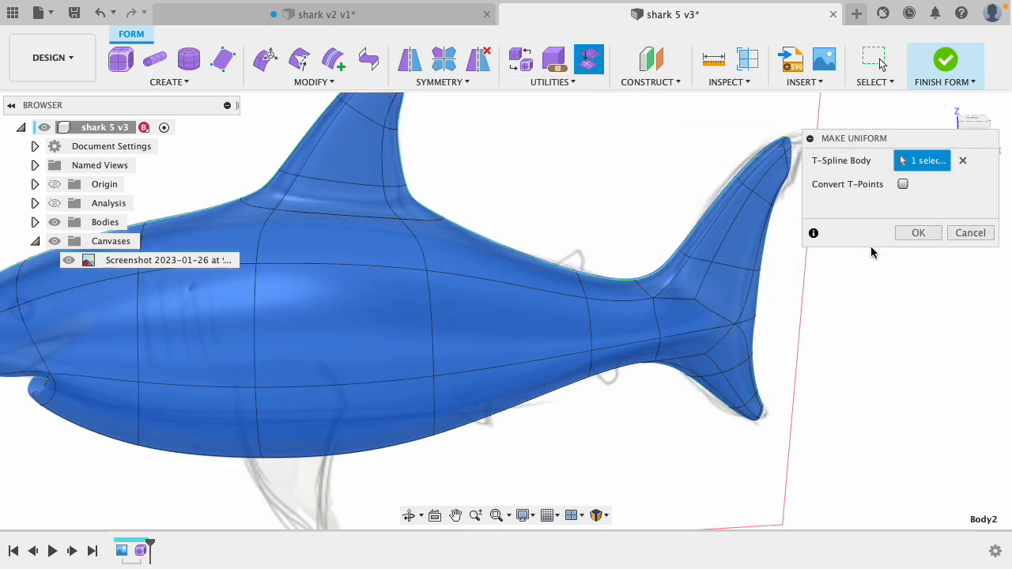
click(903, 184)
click(919, 233)
- Hide the shark body so the pectoral fin in the canvas sketch is exposed in the front view
middle_drag(831, 349, 894, 101)
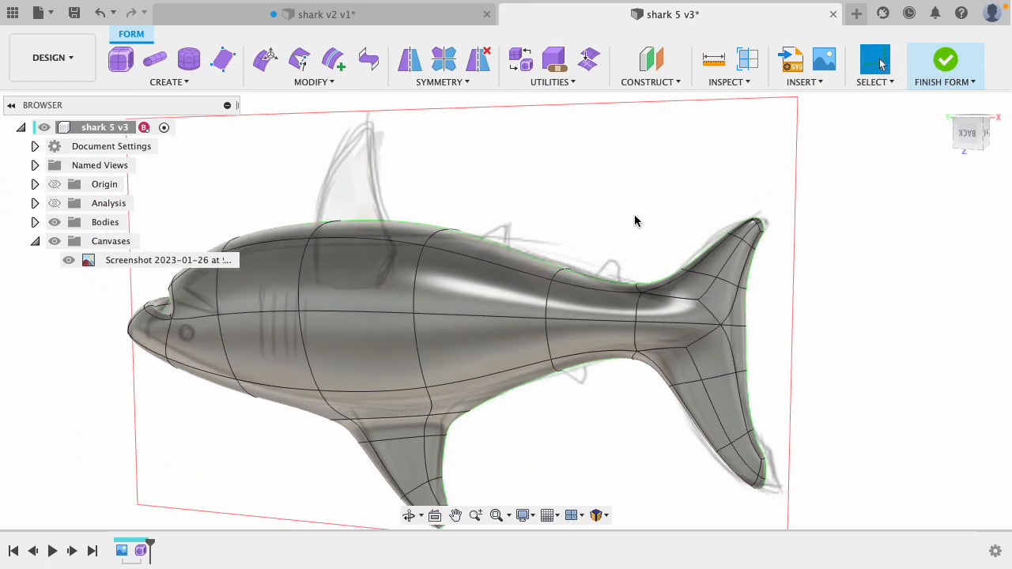
scroll(525, 186, down, 2)
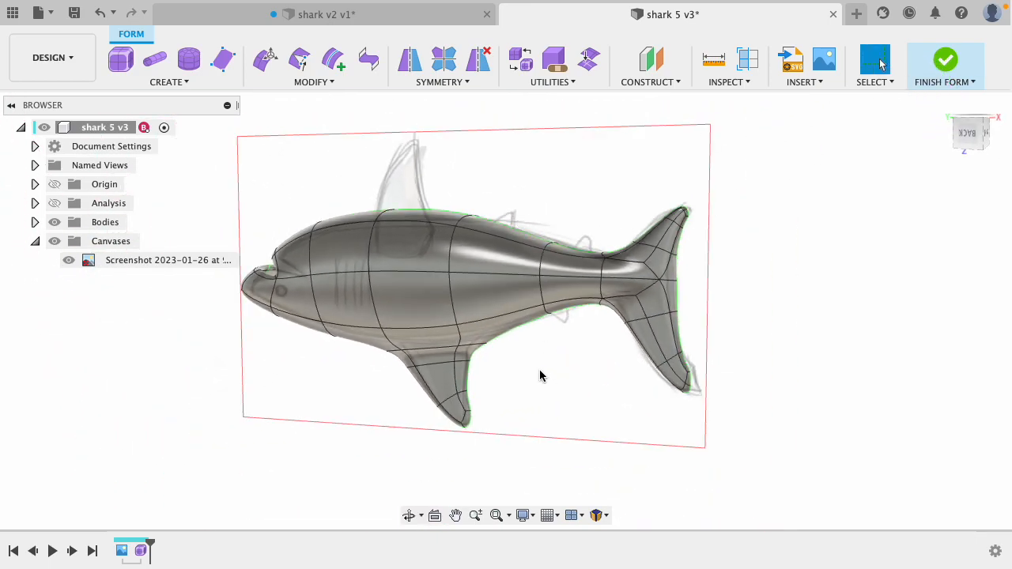
shift+middle_drag(286, 147, 424, 396)
scroll(461, 300, up, 3)
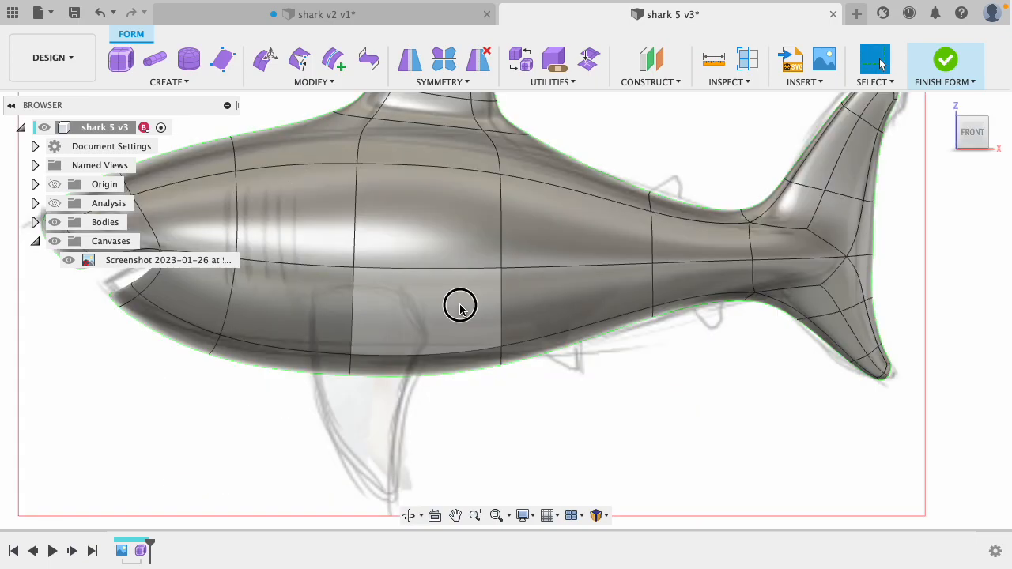
click(459, 304)
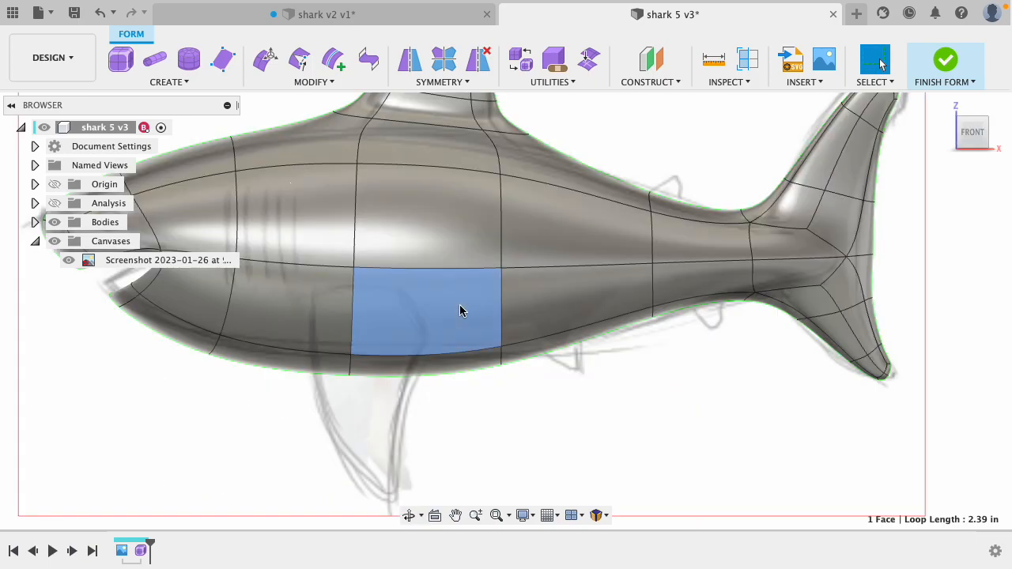
click(34, 222)
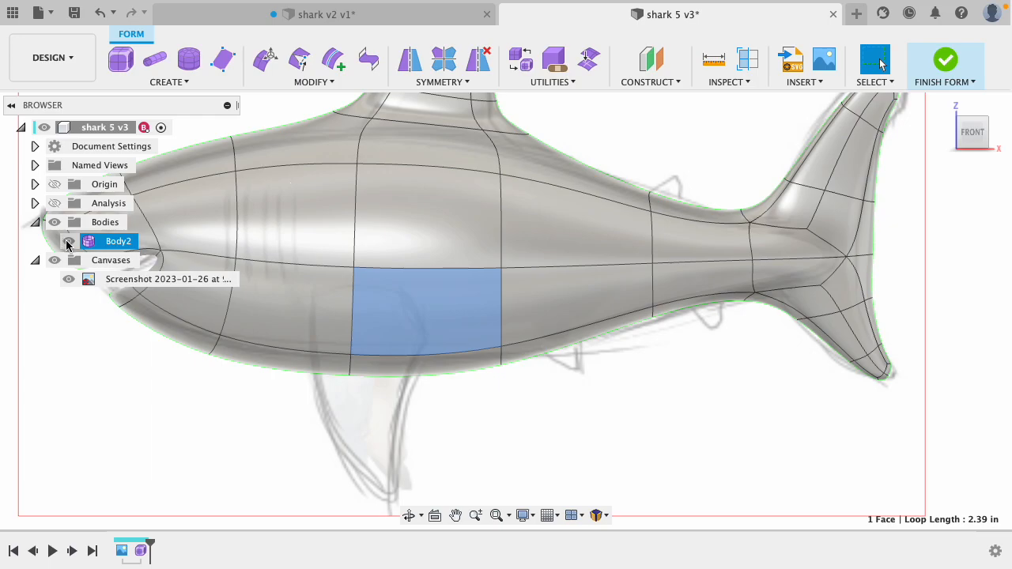
click(68, 242)
click(205, 421)
scroll(205, 416, up, 5)
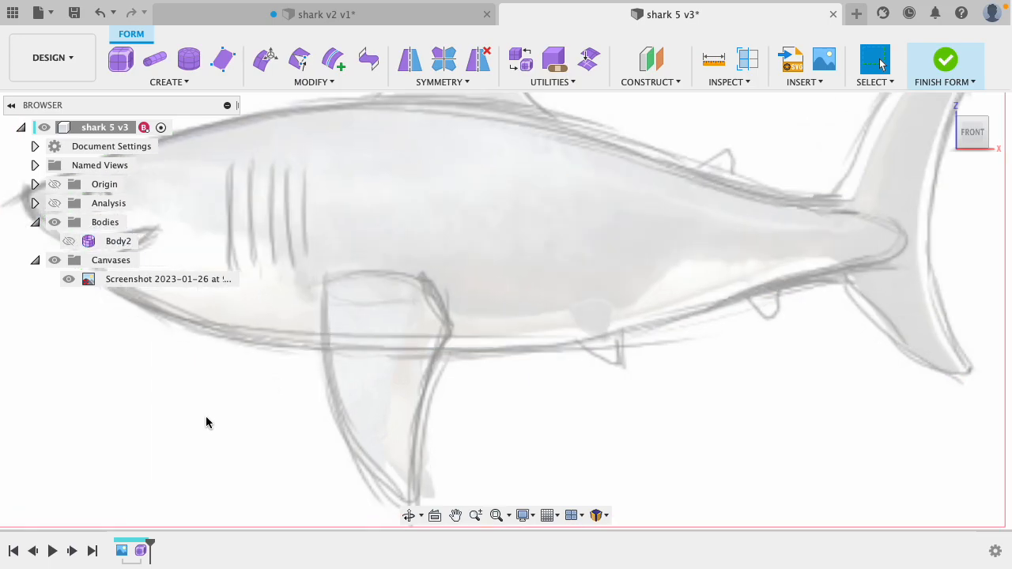
scroll(206, 416, down, 4)
scroll(341, 524, up, 5)
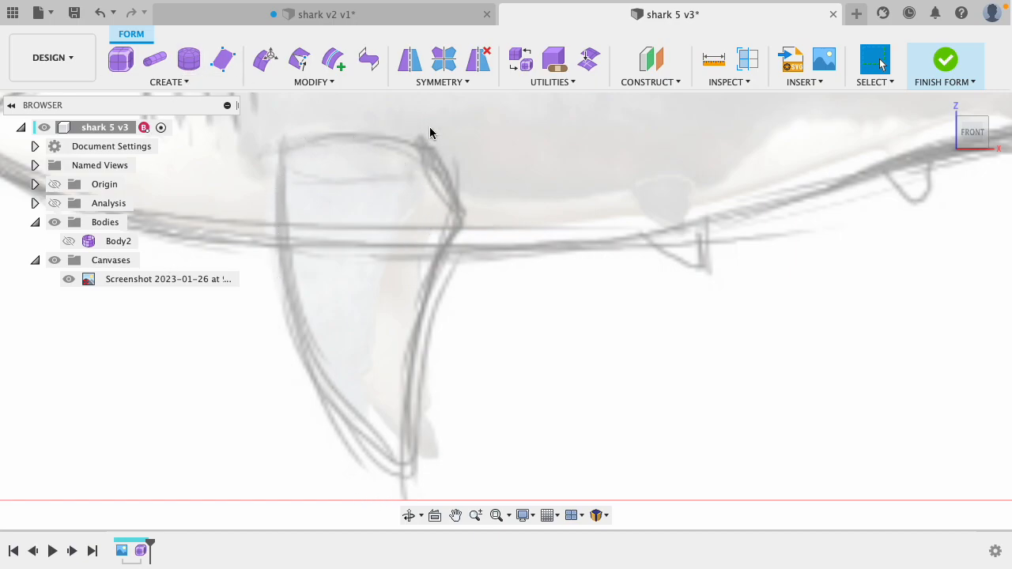
- Draw a simple four-sided T-Spline face on the front plane over the root of the sketched pectoral fin
click(192, 84)
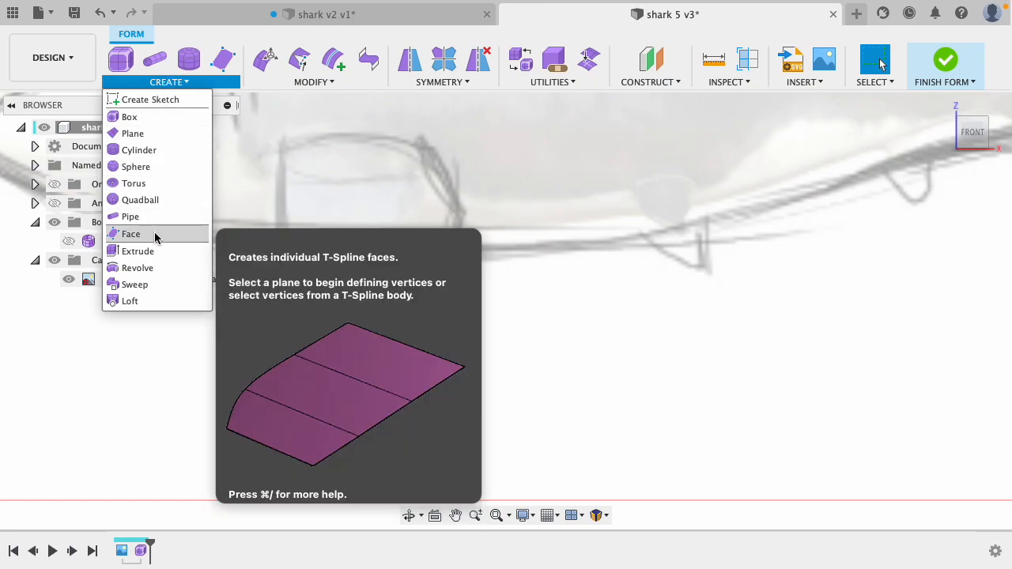
click(130, 234)
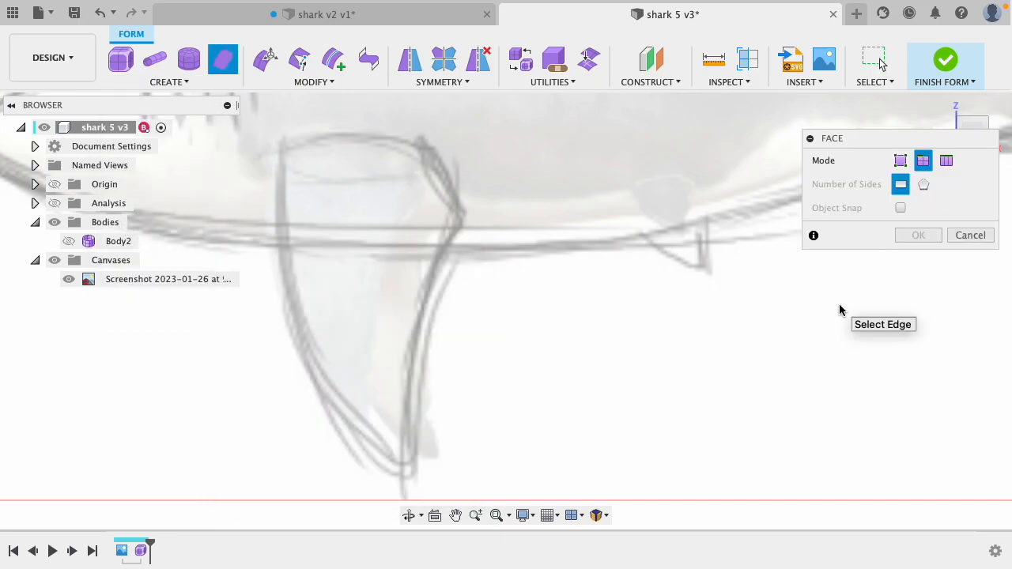
click(902, 162)
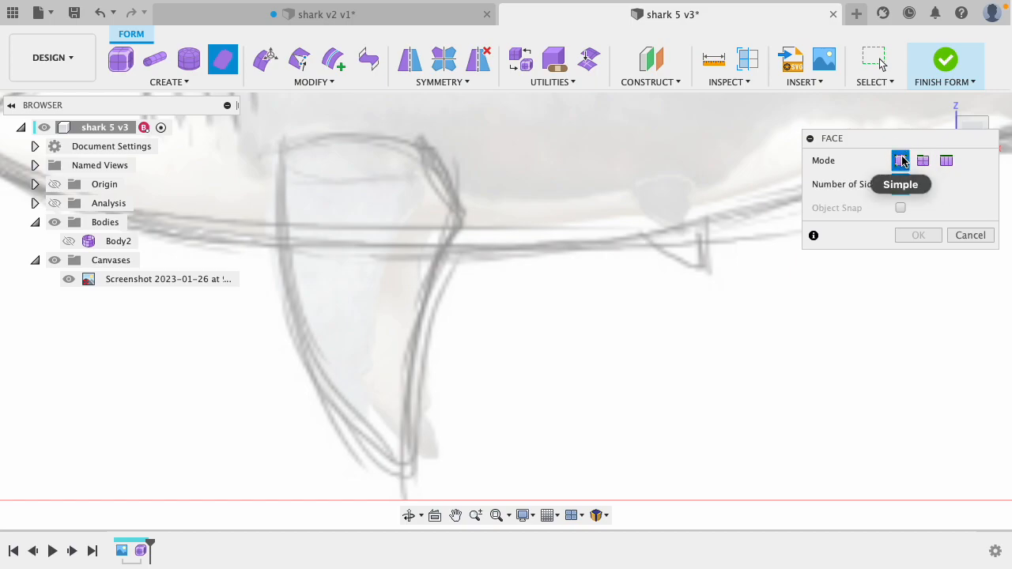
click(923, 161)
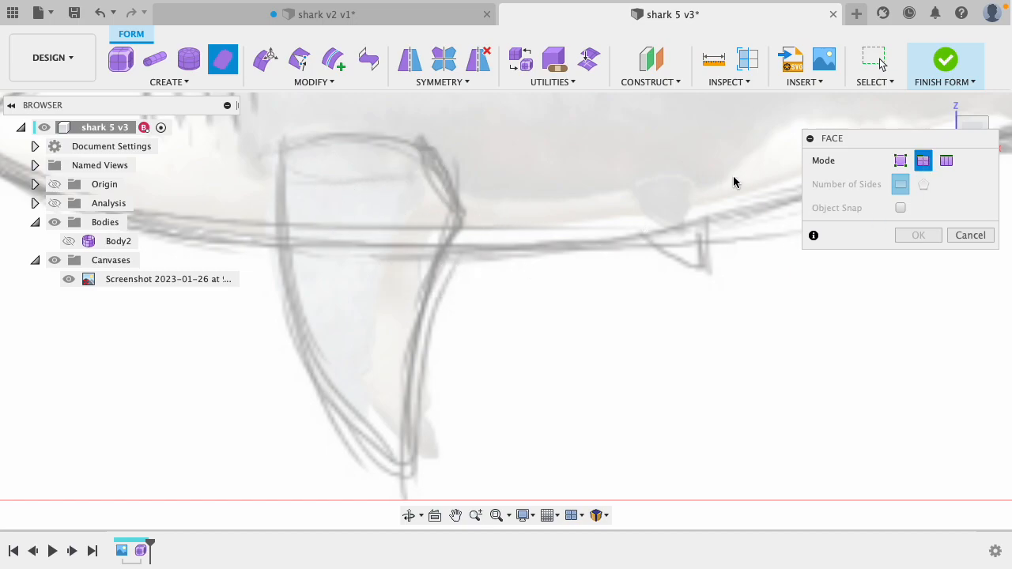
click(901, 161)
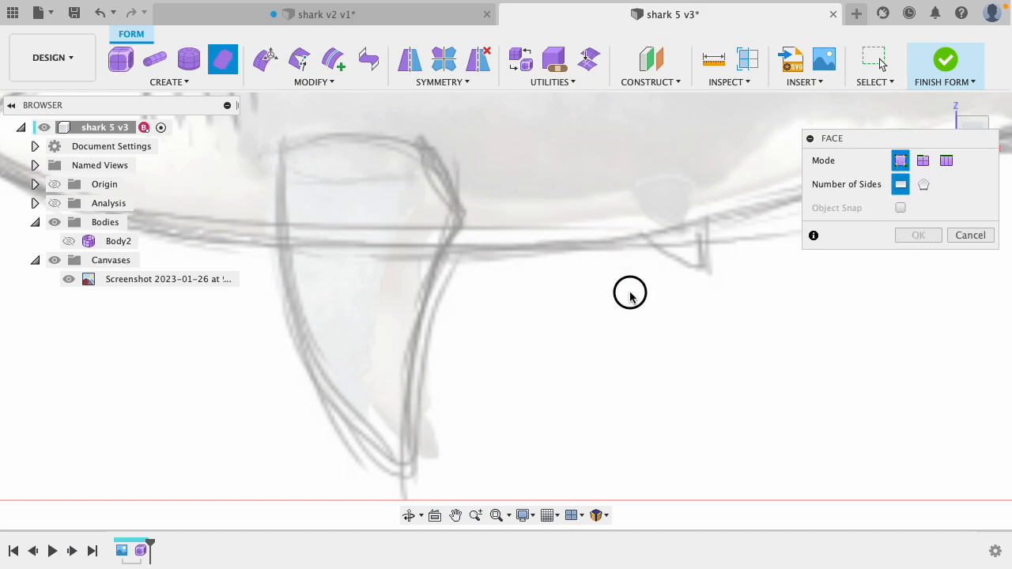
scroll(376, 242, down, 3)
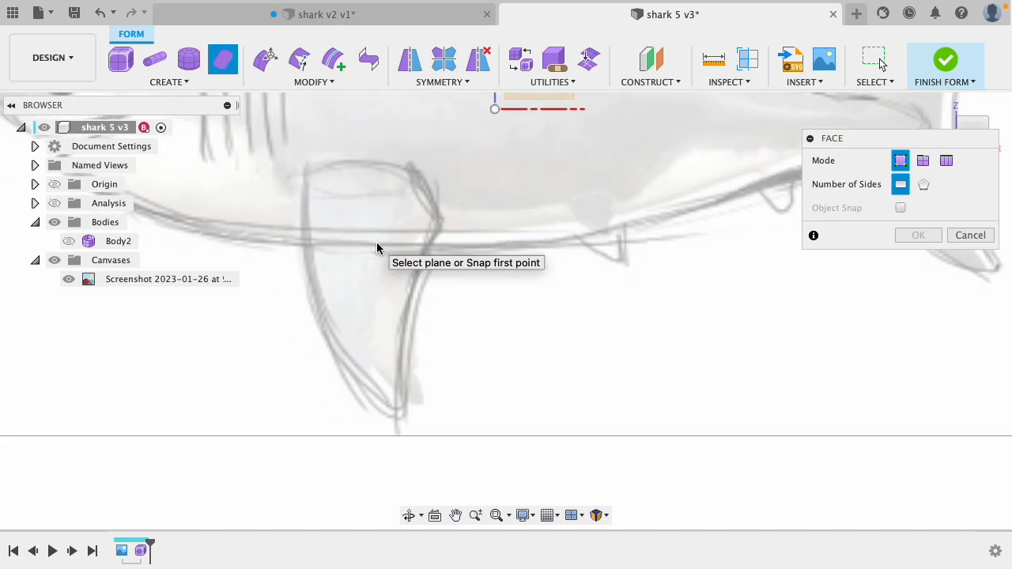
scroll(377, 242, up, 2)
scroll(376, 246, up, 1)
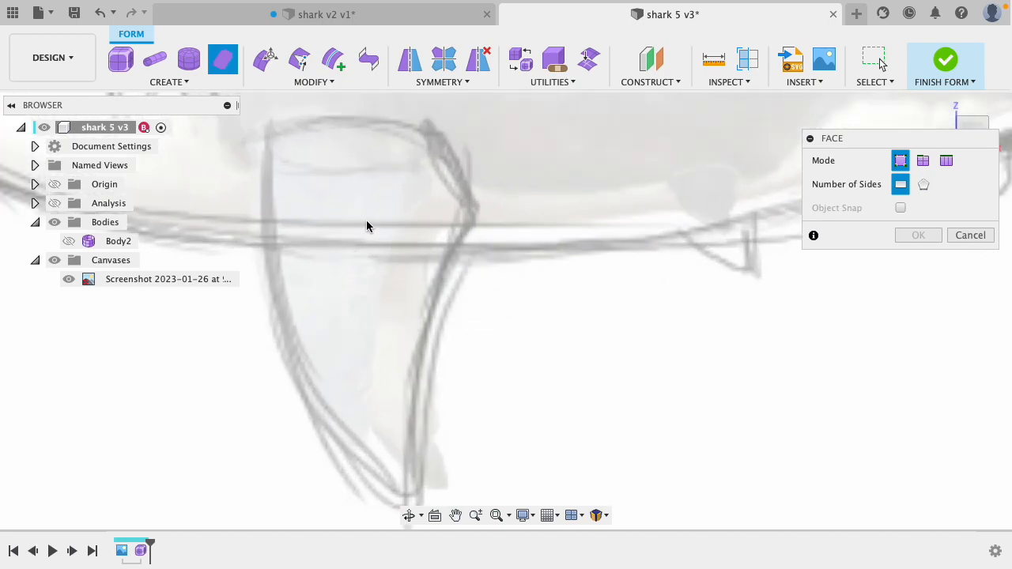
scroll(365, 230, down, 1)
scroll(366, 233, down, 4)
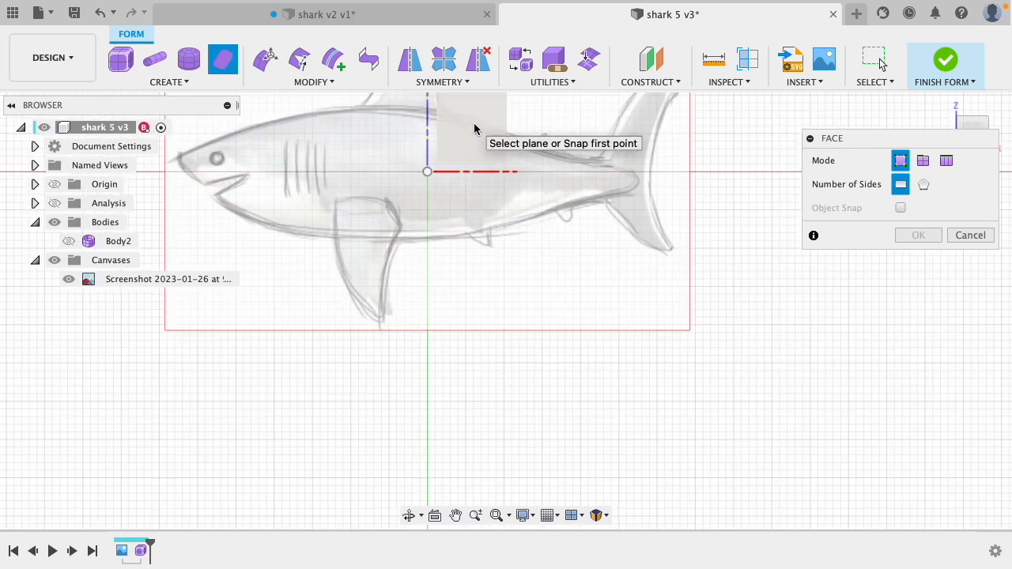
click(474, 128)
scroll(300, 252, up, 5)
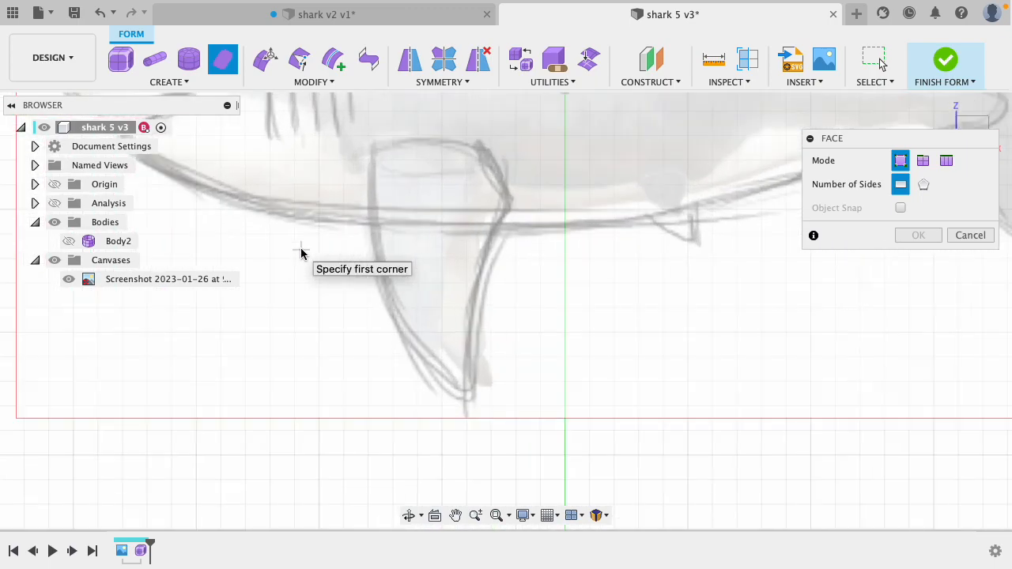
click(485, 143)
click(513, 206)
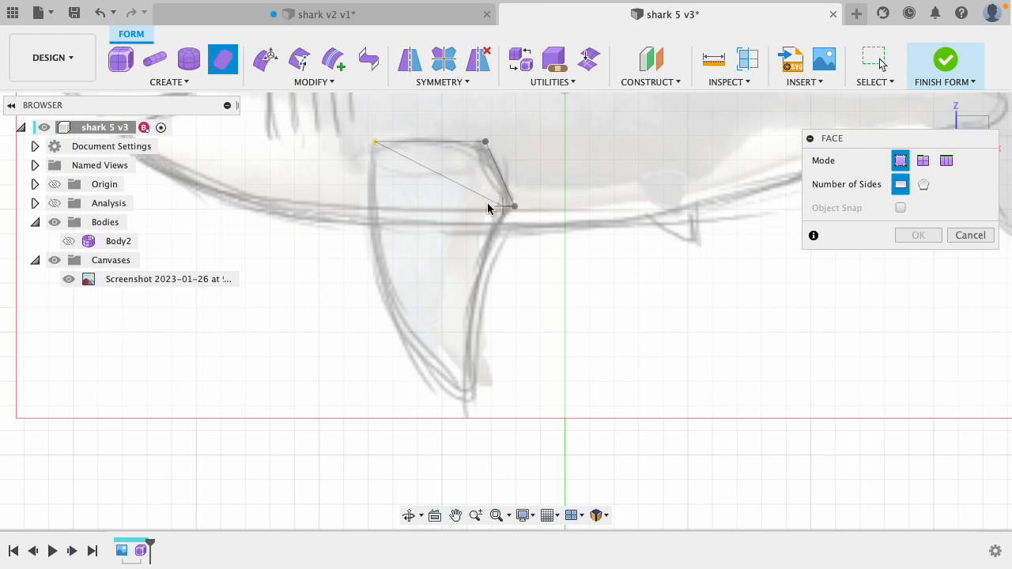
click(375, 219)
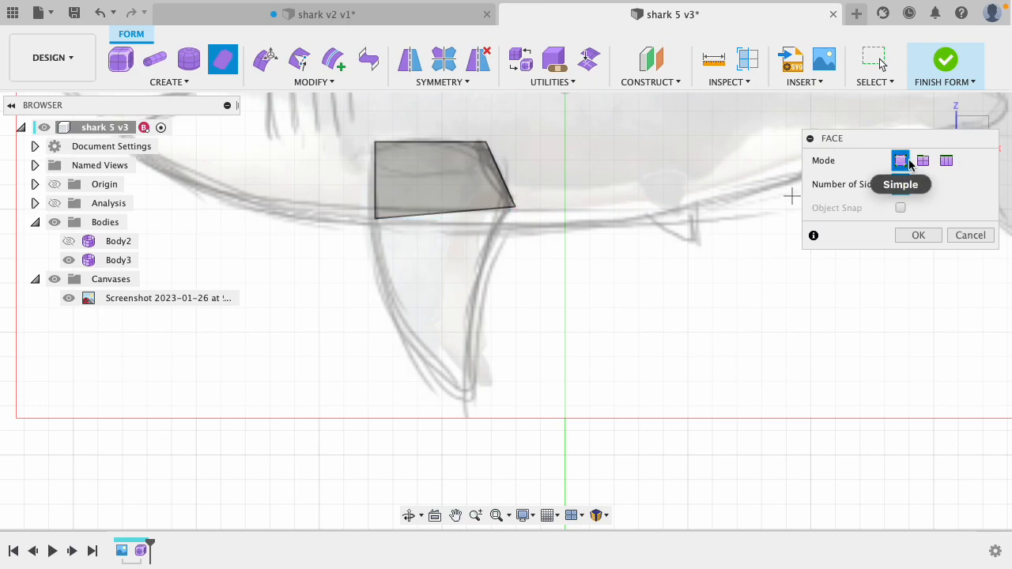
- Extend the fin from the face's lower edge with a second face reaching the sketched fin tip, and accept
click(923, 160)
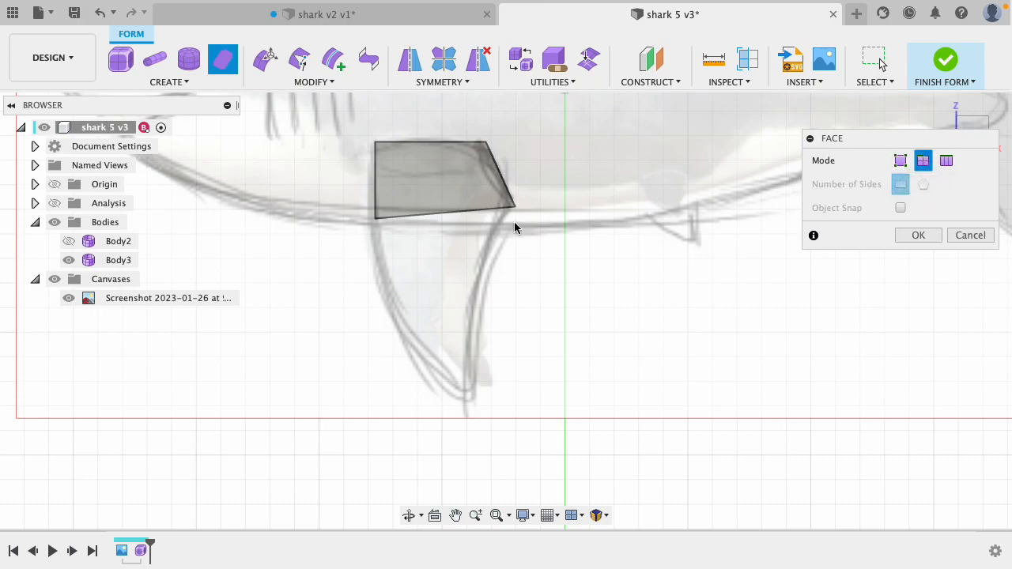
click(441, 214)
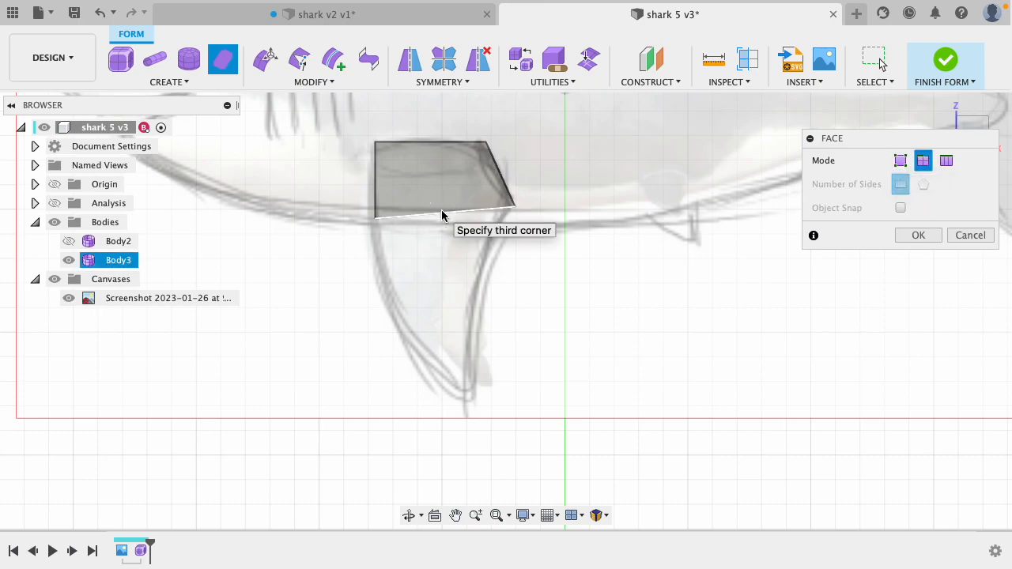
click(469, 282)
click(466, 411)
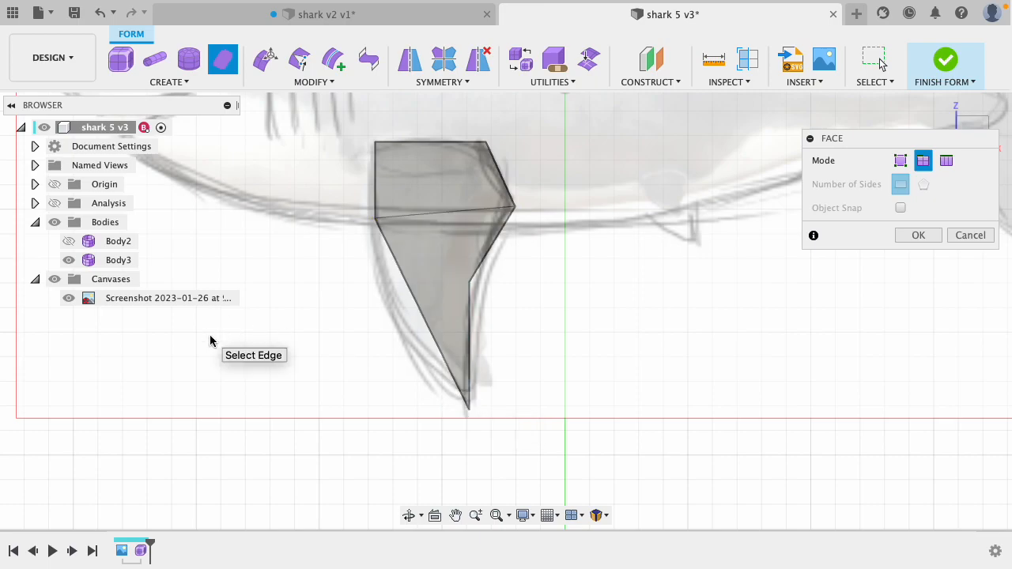
click(916, 236)
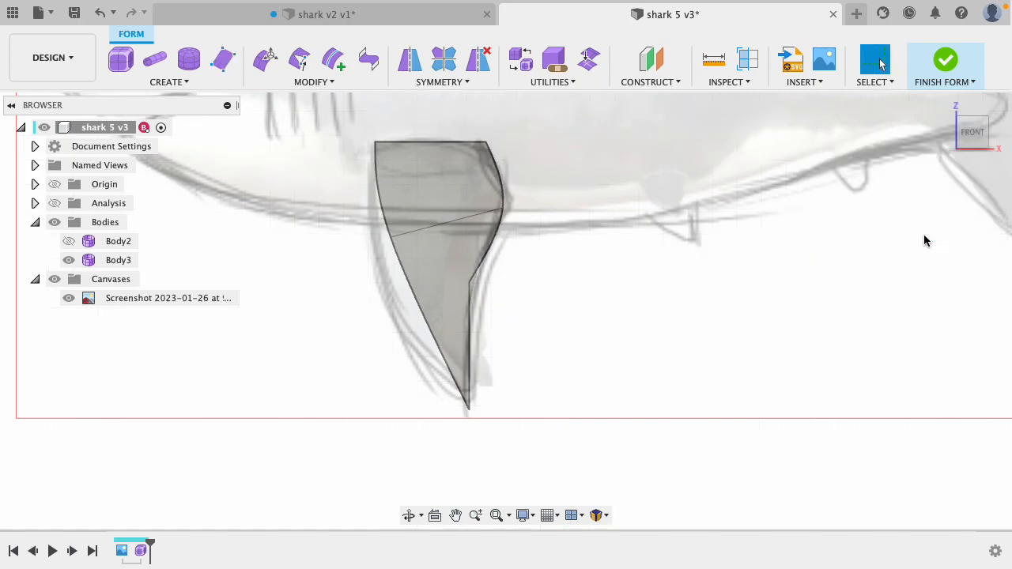
- Move the lower face's rear vertex about 0.042 in rearward and 0.492 in down to the sketched fin tip
click(470, 282)
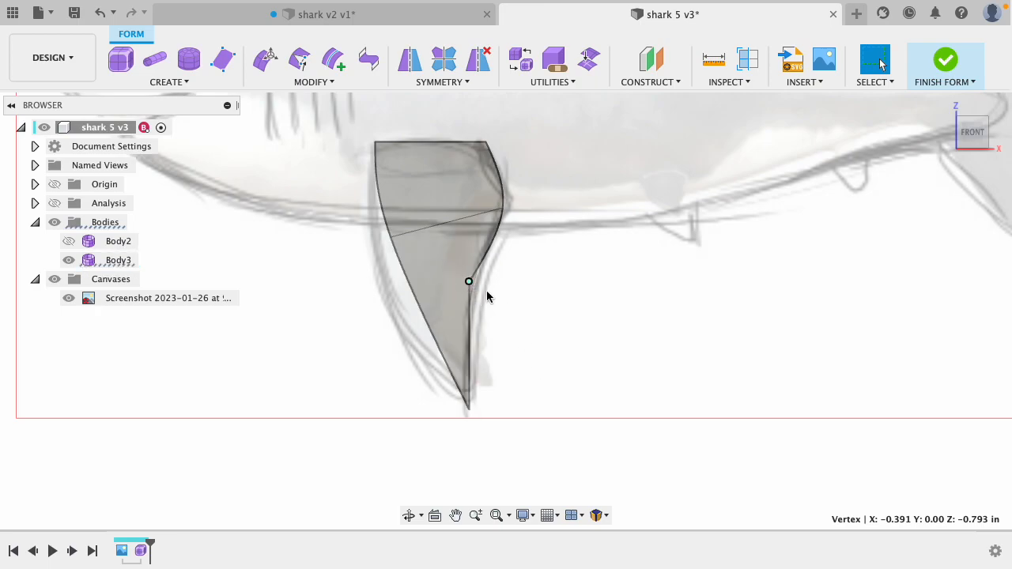
drag(469, 281, 493, 325)
click(468, 281)
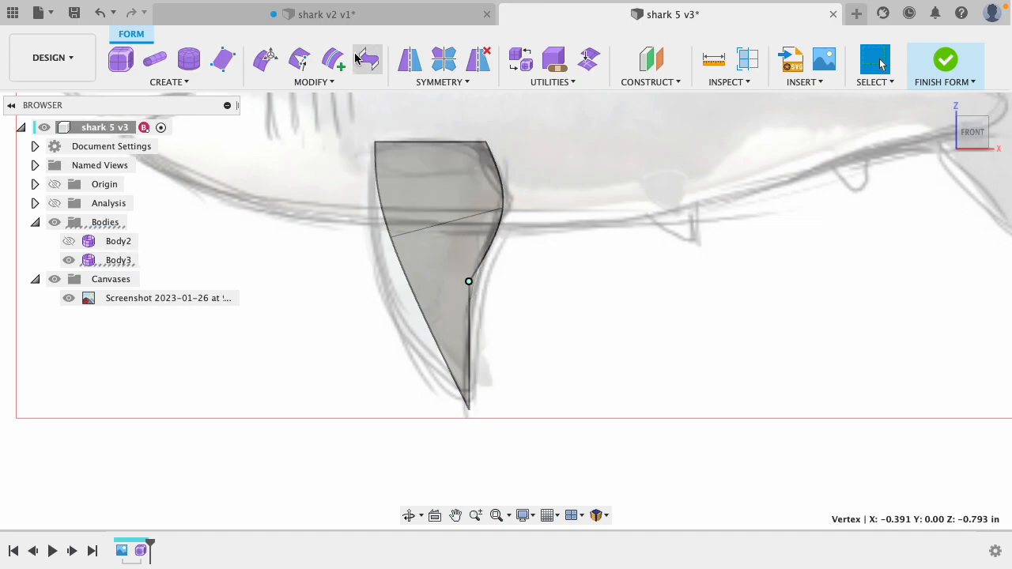
click(266, 59)
drag(487, 261, 500, 384)
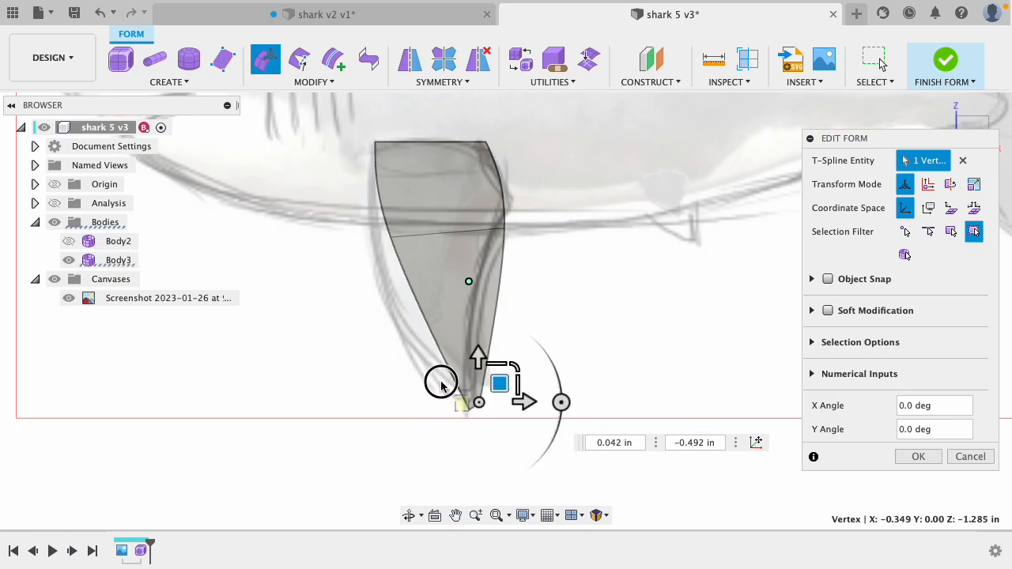
- Move the lower face's other bottom vertex about 0.306 in forward and 0.341 in up onto the sketched leading edge
double_click(454, 382)
click(468, 410)
drag(490, 390, 413, 306)
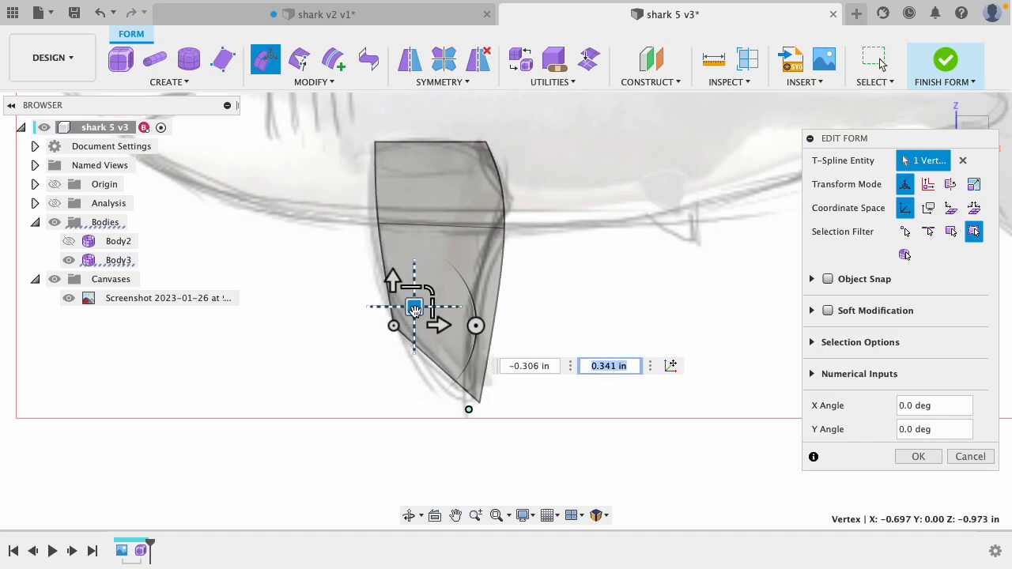
- Shift the fin's lower rear edge slightly forward, and move its middle rear vertex about 0.074 in rearward and 0.045 in up
click(496, 294)
drag(524, 307, 510, 301)
click(520, 225)
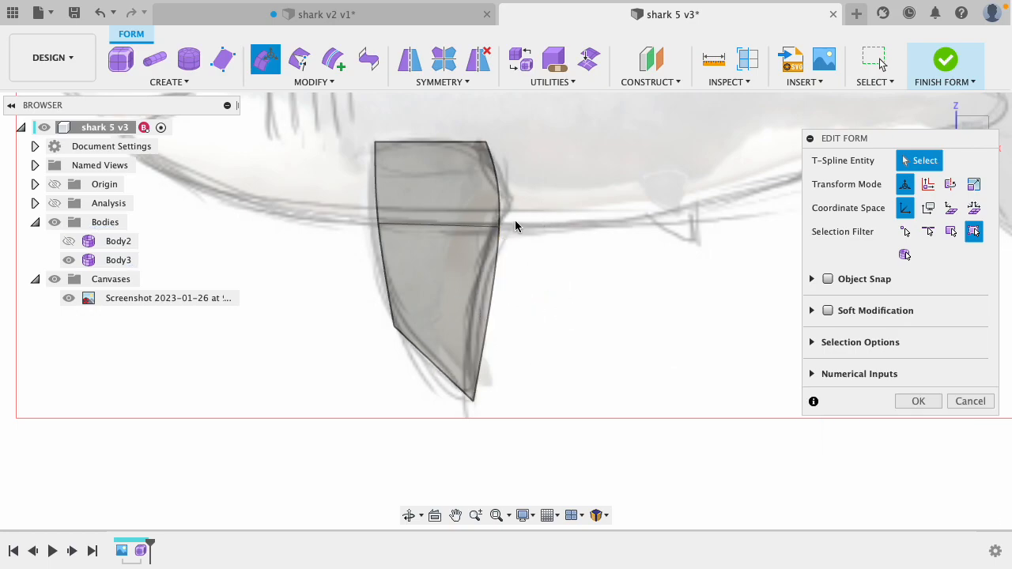
drag(499, 223, 542, 198)
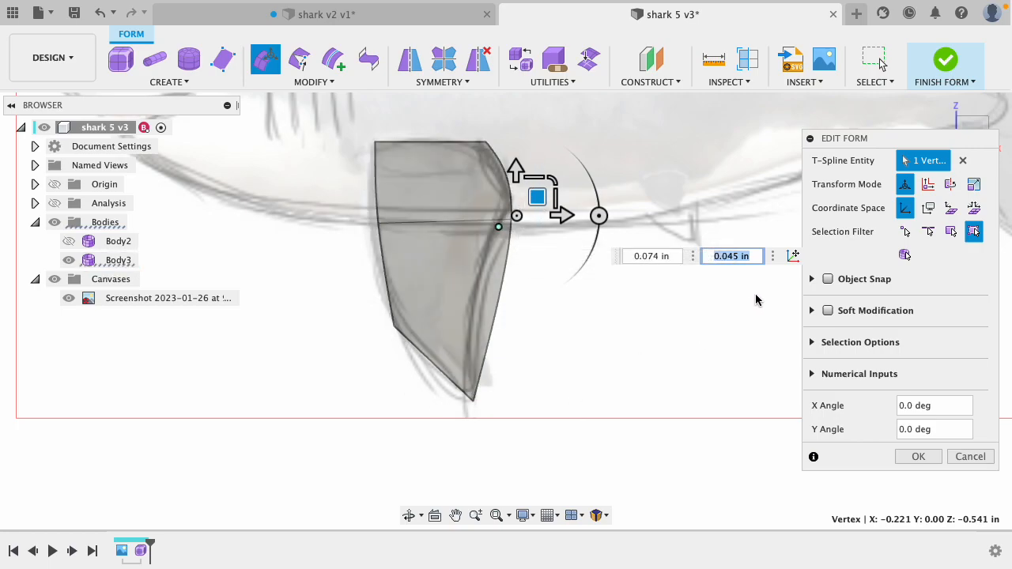
click(916, 456)
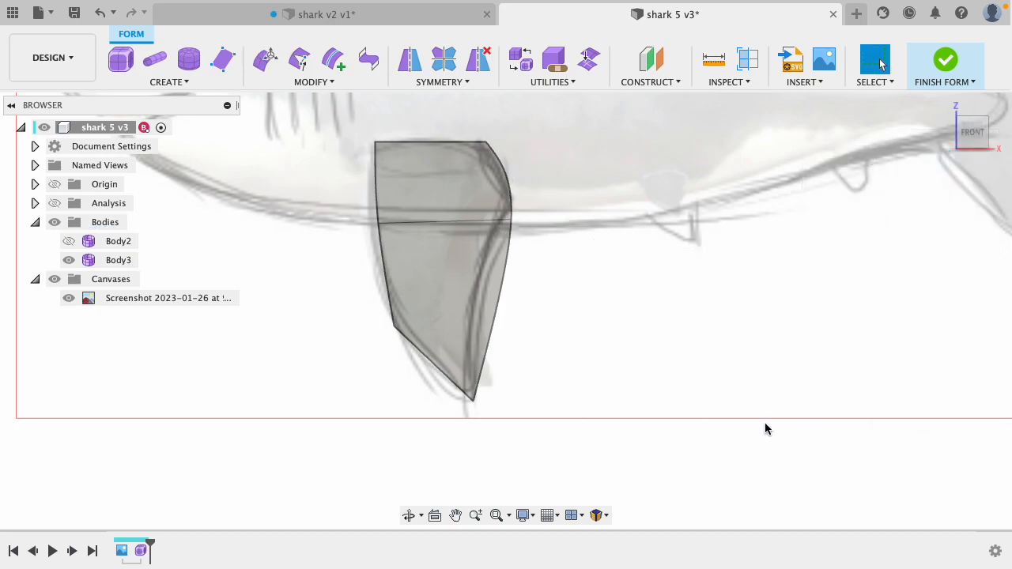
- Tilt the flat fin body outward and move it about 0.482 in sideways and 0.109 in vertically from the canvas plane
shift+middle_drag(587, 404, 658, 409)
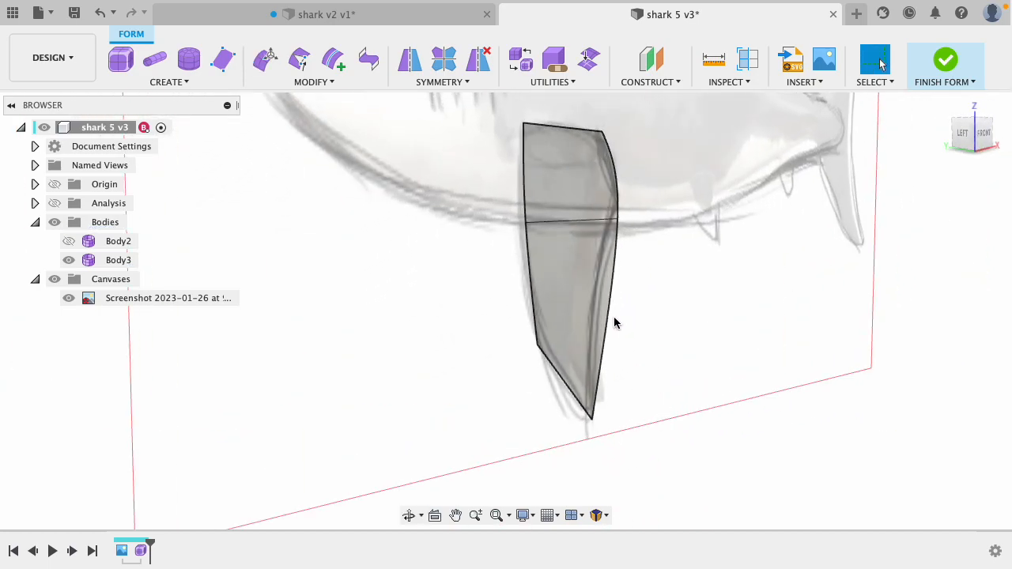
click(576, 299)
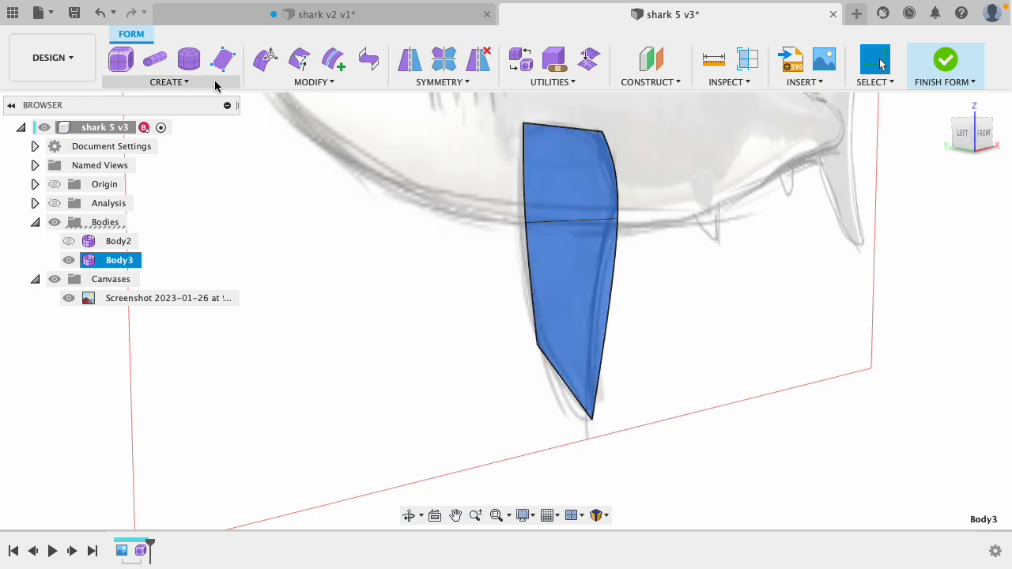
click(266, 59)
mouse_move(659, 348)
shift+middle_down()
mouse_move(696, 350)
mouse_move(640, 170)
shift+middle_up()
drag(625, 162, 726, 195)
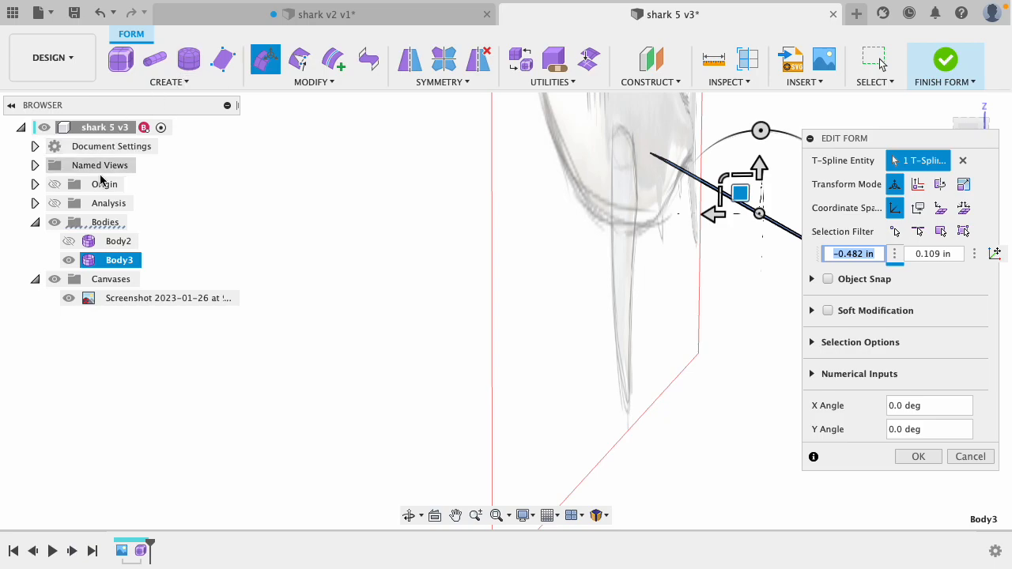
- Show the shark body, reposition the tilted fin against the body's side, and accept the form edit
click(69, 241)
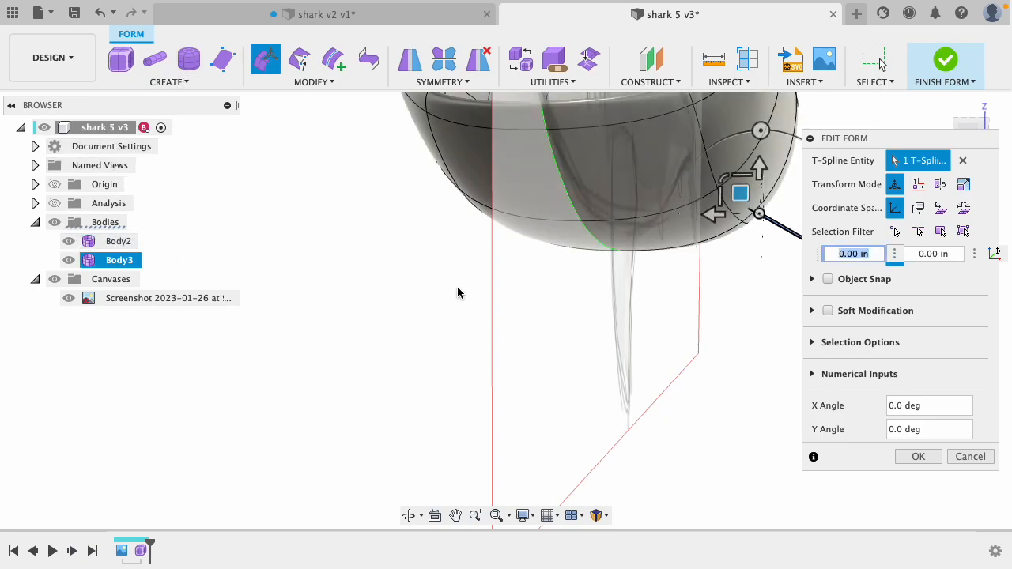
mouse_move(553, 324)
shift+middle_down()
mouse_move(517, 327)
mouse_move(546, 350)
mouse_move(534, 351)
shift+middle_up()
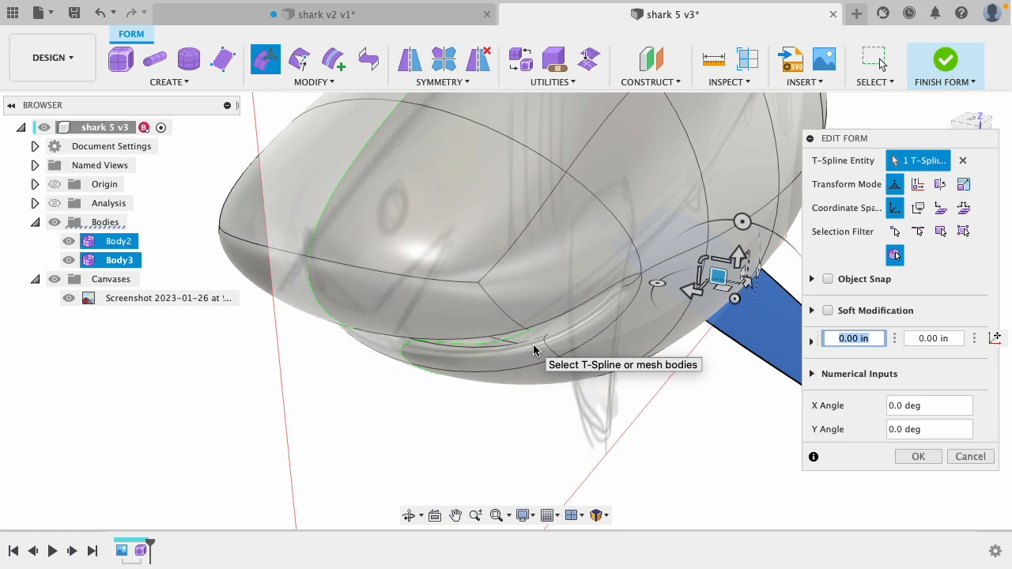
shift+middle_drag(693, 429, 849, 243)
drag(885, 131, 255, 185)
mouse_move(735, 201)
mouse_down()
mouse_move(770, 174)
mouse_move(888, 227)
mouse_move(836, 210)
mouse_up()
mouse_move(723, 385)
shift+middle_down()
mouse_move(612, 380)
mouse_move(682, 388)
mouse_move(656, 378)
shift+middle_up()
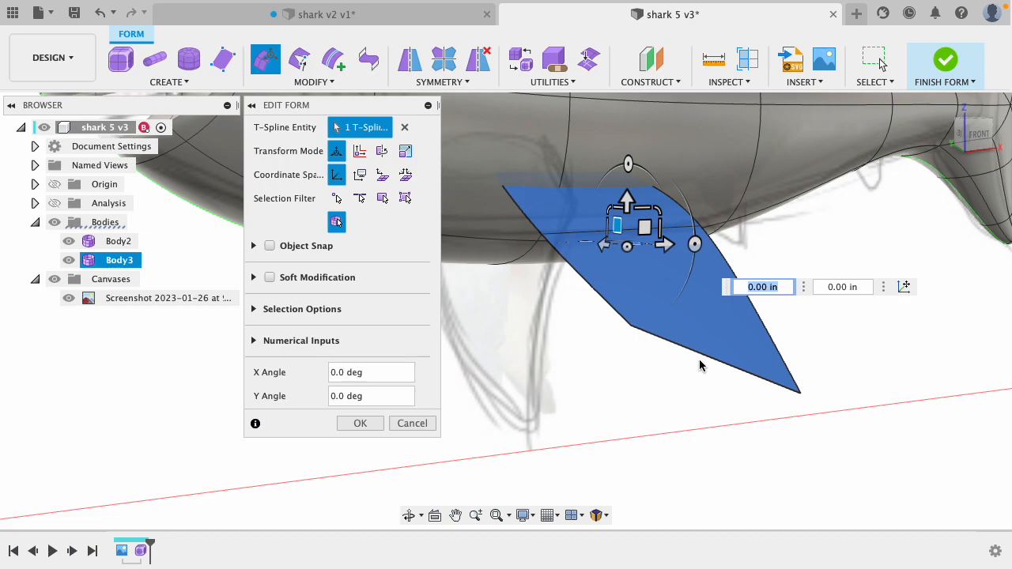
click(359, 423)
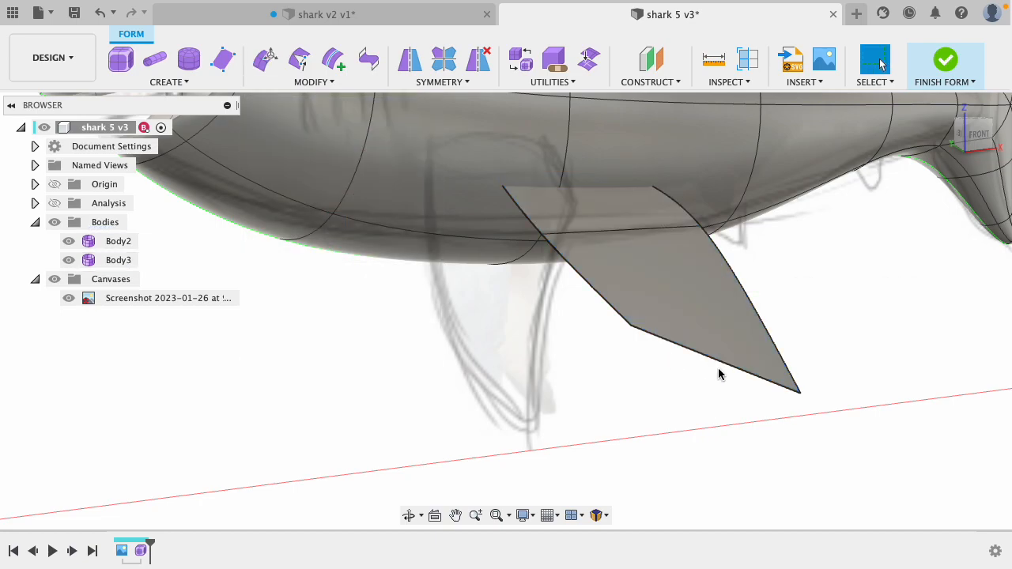
- Try rotating the fin's slanted tip edge slightly with Edit Form, and accept
click(720, 366)
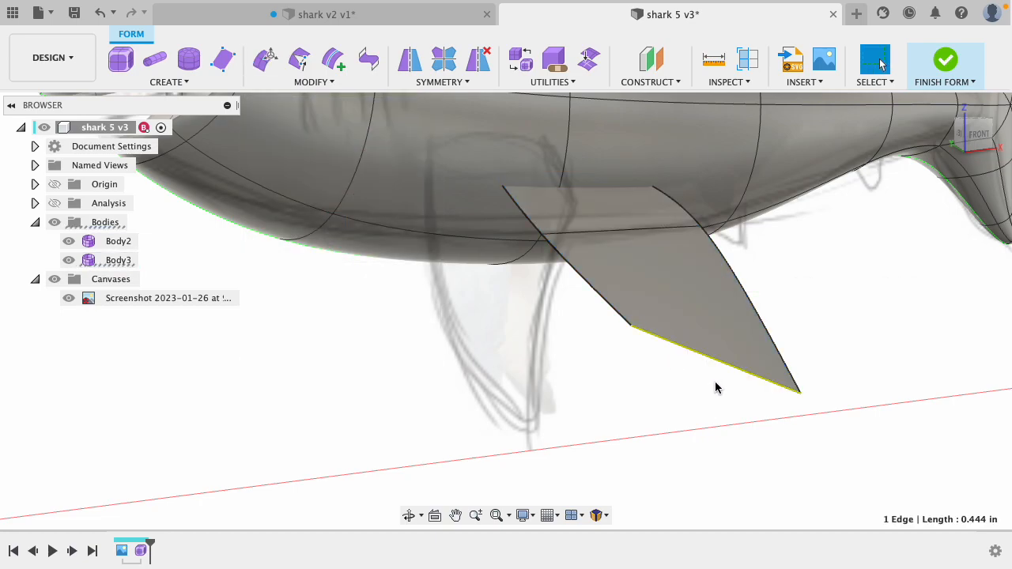
click(266, 59)
mouse_move(851, 286)
shift+middle_down()
mouse_move(767, 276)
mouse_move(829, 293)
shift+middle_up()
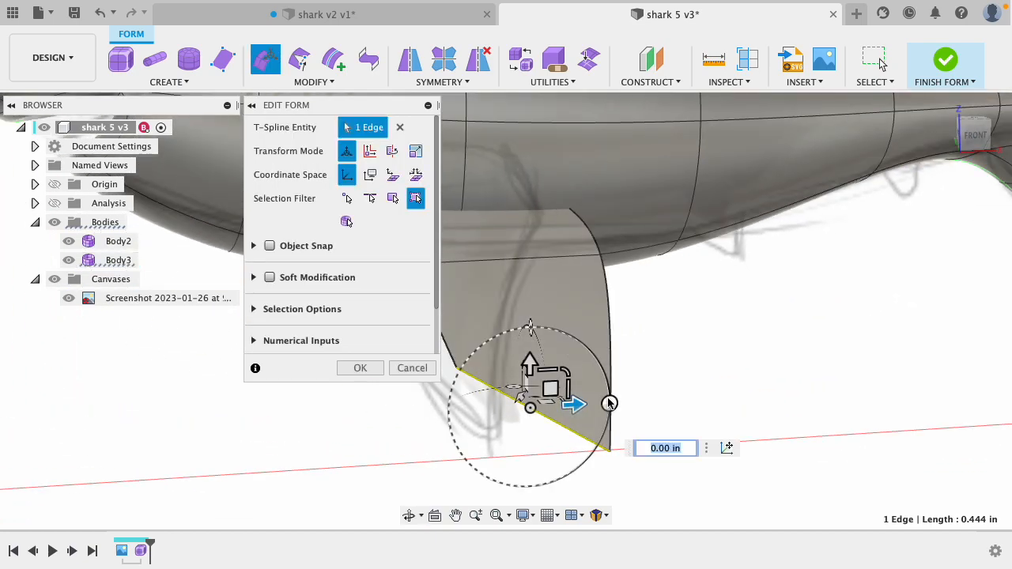
mouse_move(609, 403)
mouse_down()
mouse_move(608, 415)
mouse_move(603, 339)
mouse_move(586, 320)
mouse_move(625, 402)
mouse_move(609, 402)
mouse_up()
shift+middle_drag(743, 312, 711, 311)
click(348, 369)
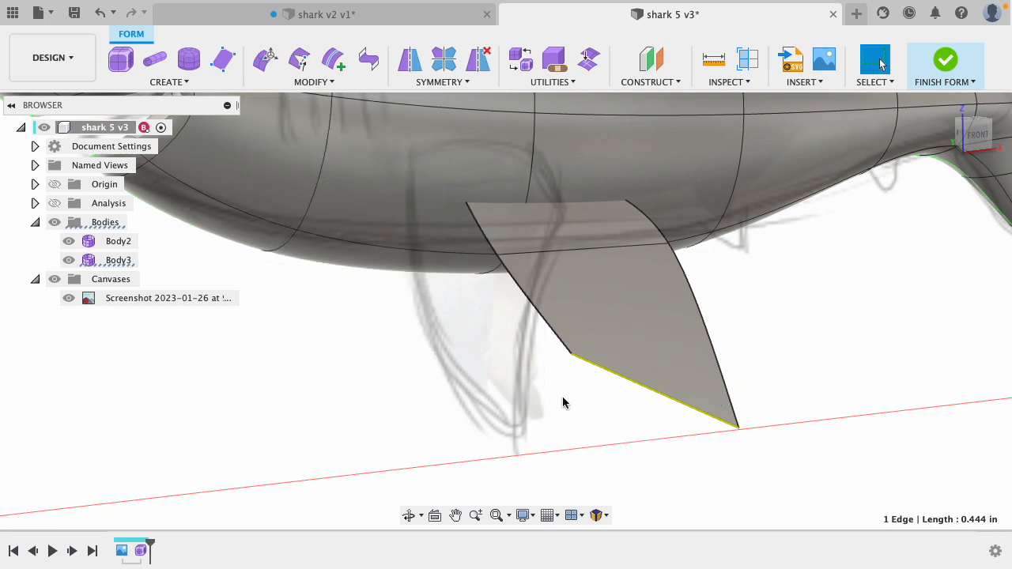
- Thicken the flat fin body by 0.10 in with the Soft thicken type
click(608, 332)
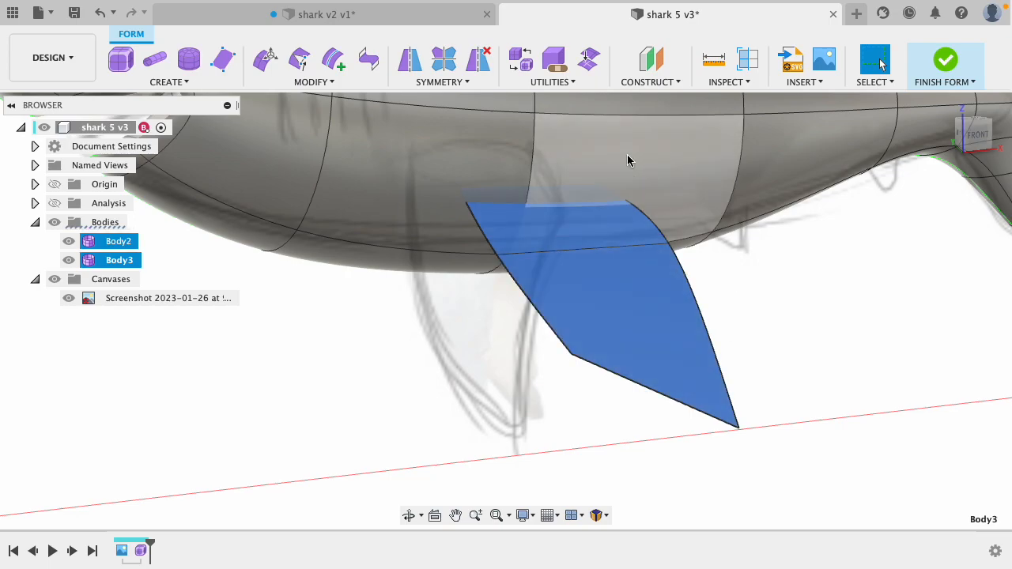
click(317, 83)
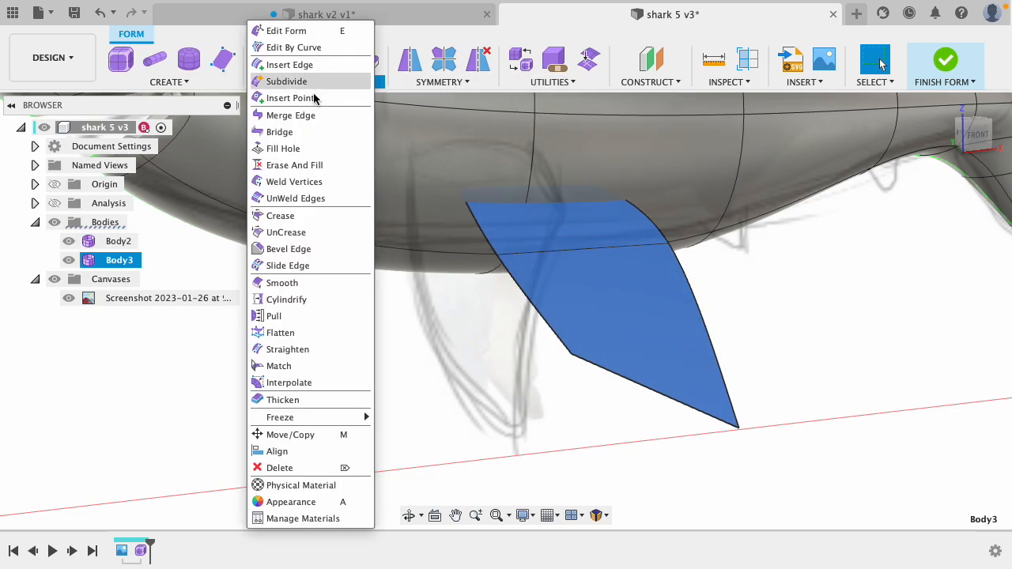
click(287, 400)
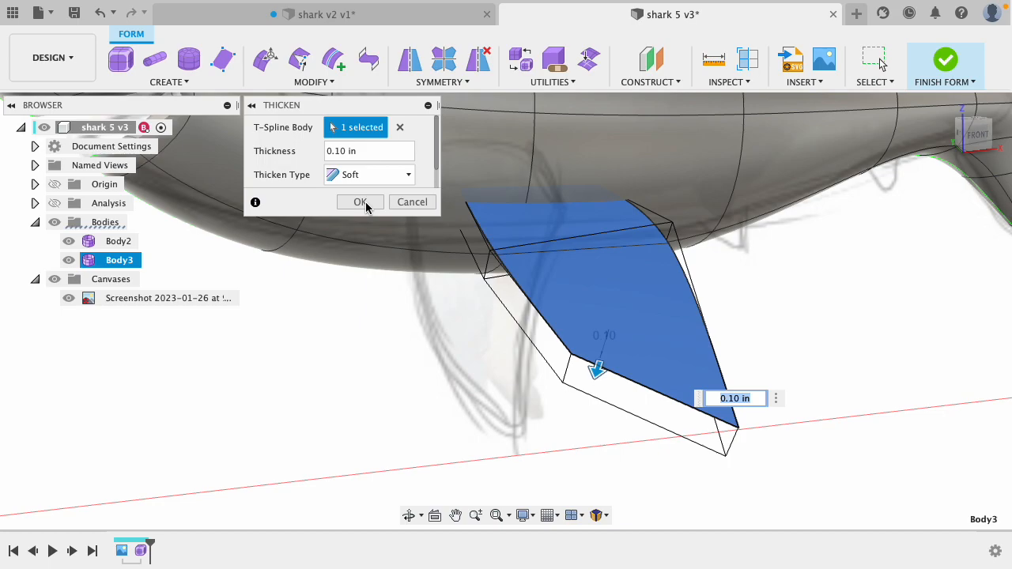
click(360, 202)
- Adjust the thickened fin slightly near its middle cross edge with Edit Form, and clear the selection
shift+middle_drag(423, 370, 382, 388)
click(390, 391)
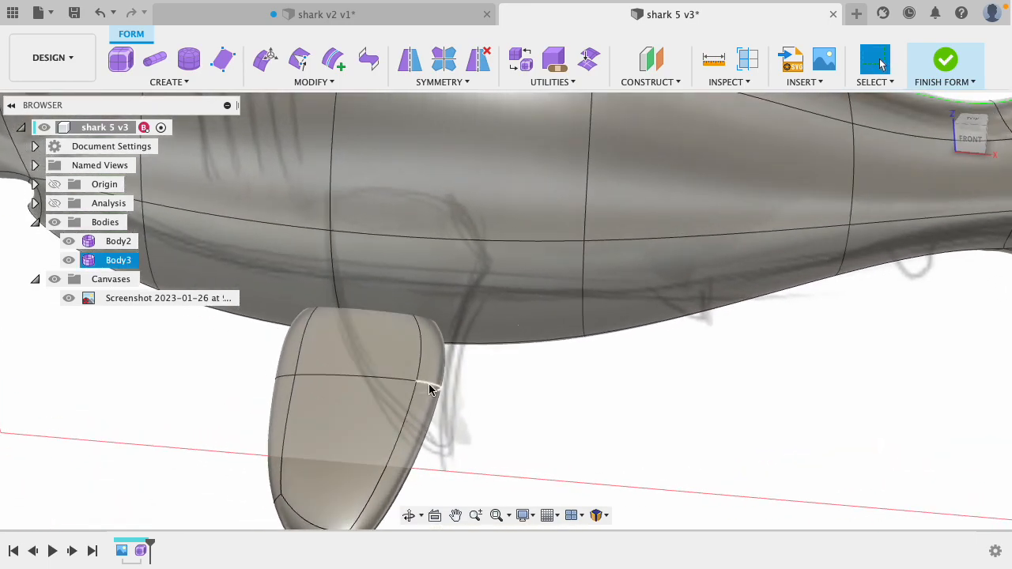
click(265, 60)
drag(391, 111, 892, 140)
drag(393, 372, 422, 388)
click(555, 382)
shift+middle_drag(535, 395, 569, 415)
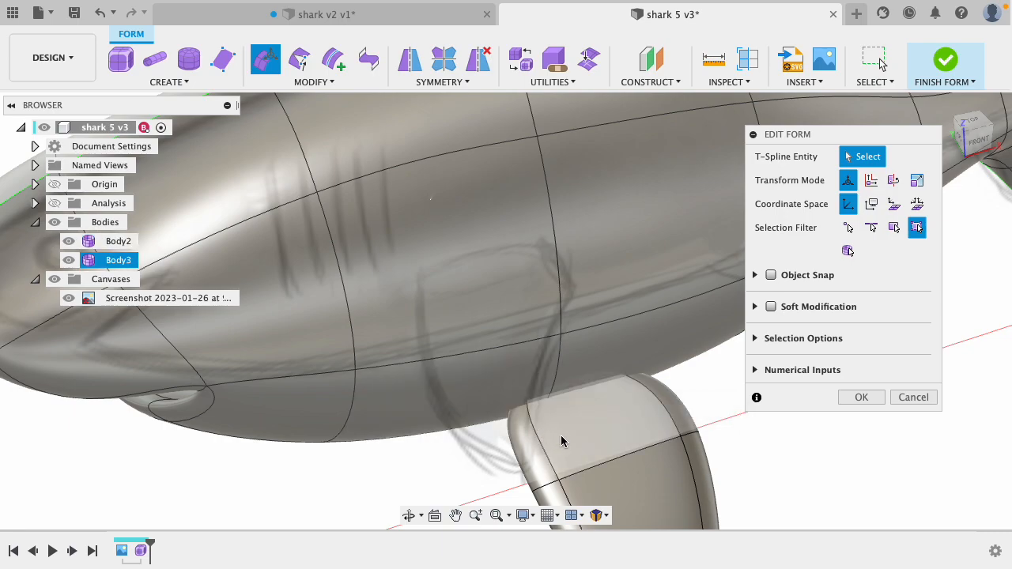
- Insert a single edge loop with Simple mode at location -0.44 from the fin's middle loop, on the root side
double_click(569, 477)
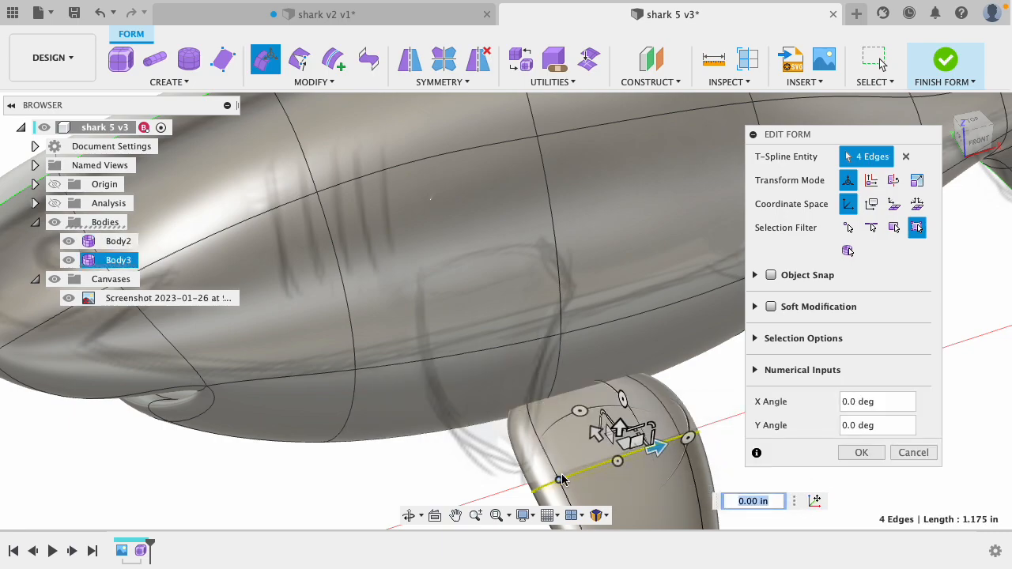
click(302, 82)
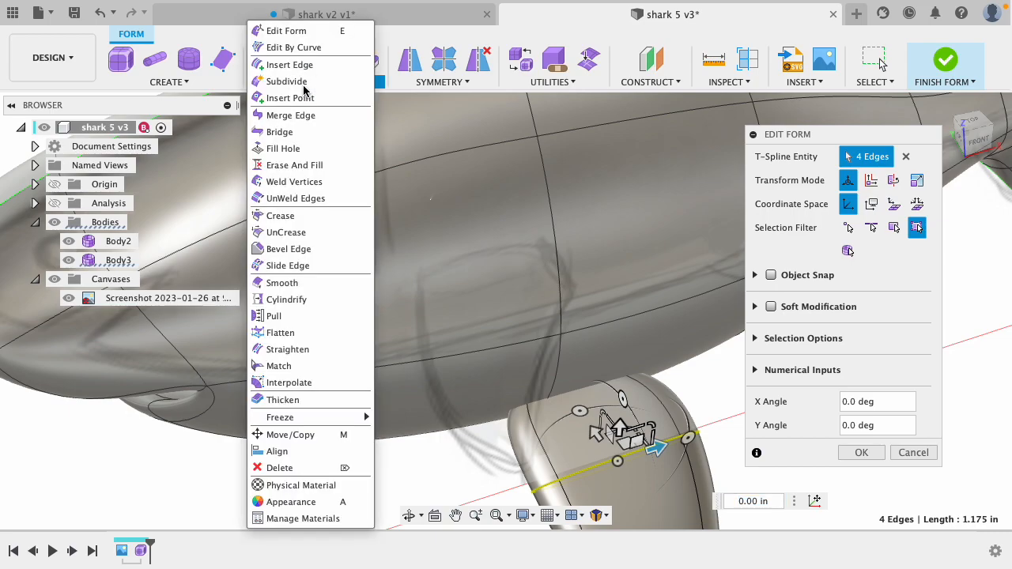
click(291, 65)
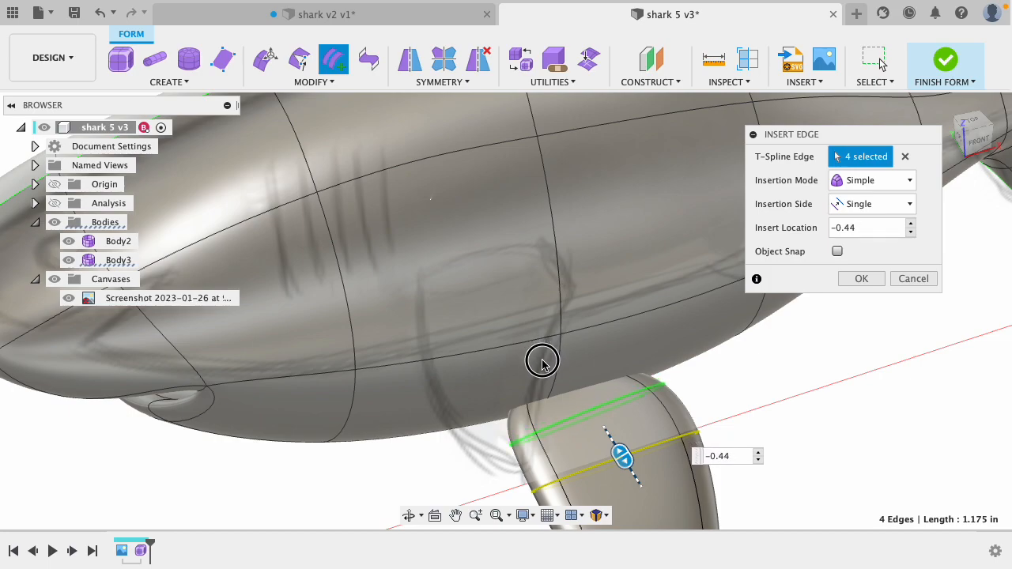
click(860, 278)
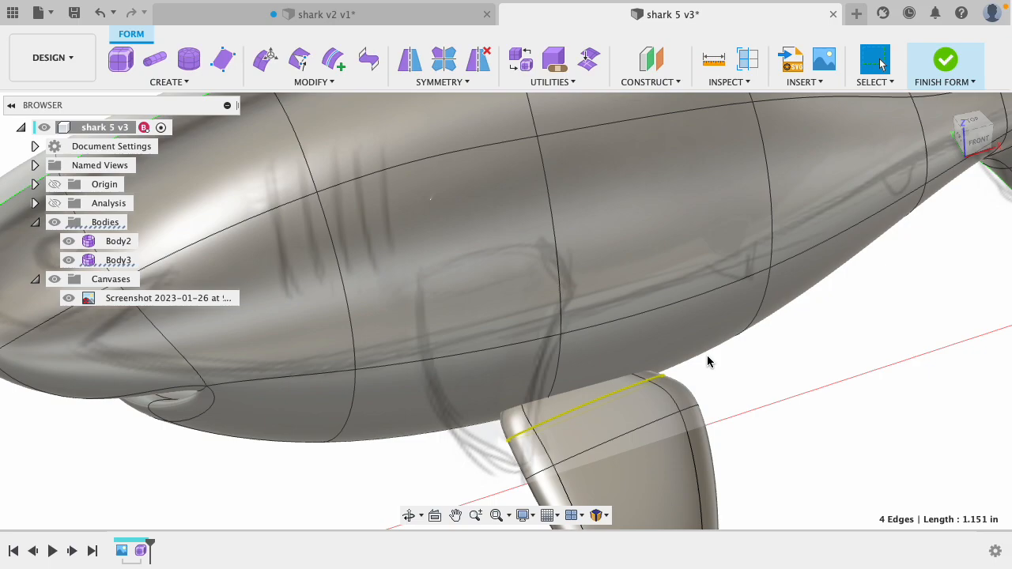
- Hide the shark body, move the fin's root end face about 0.293 in inward and 0.086 in up, and accept
shift+middle_drag(728, 366, 738, 367)
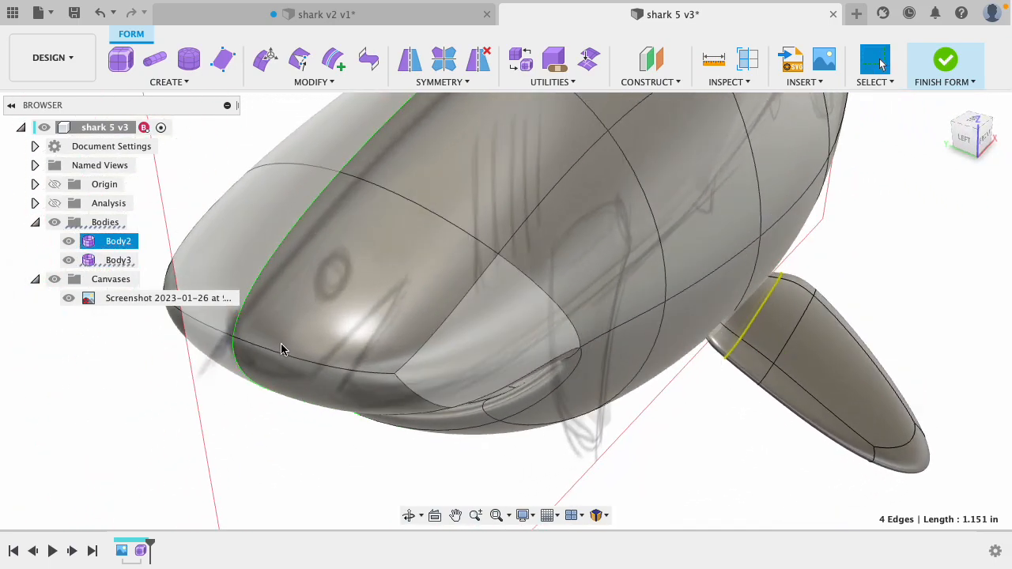
click(69, 241)
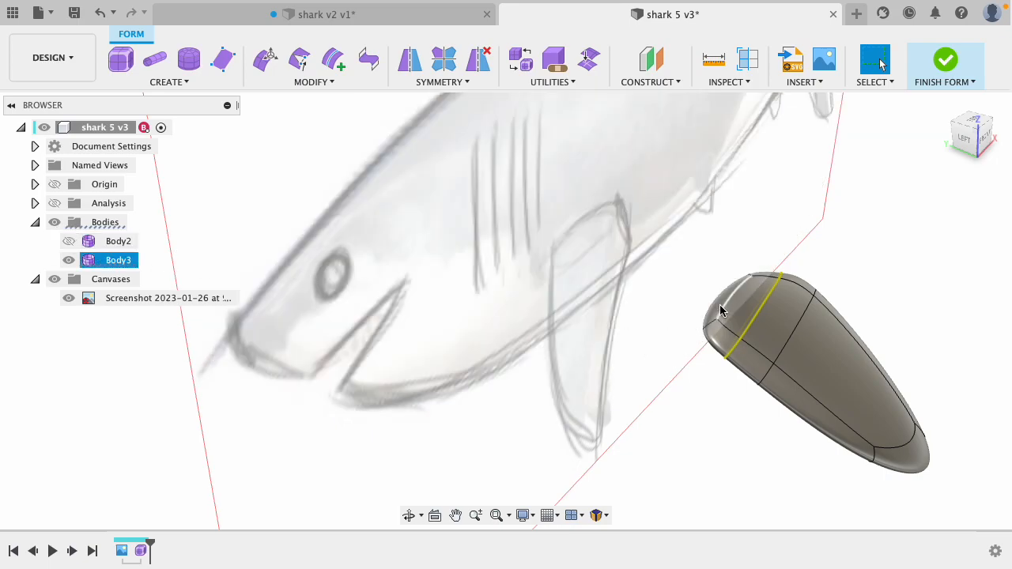
click(717, 307)
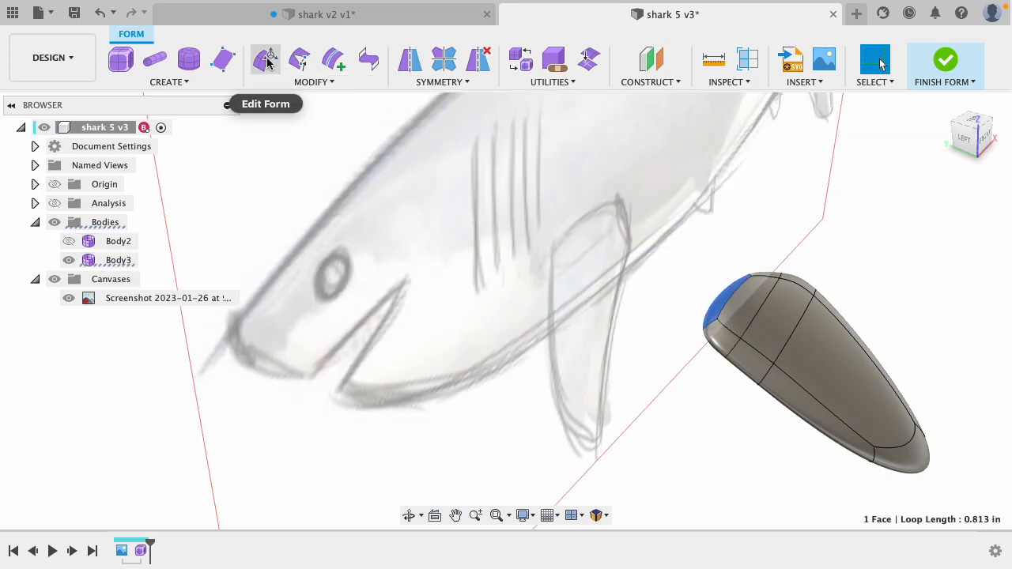
click(266, 60)
shift+middle_drag(564, 399, 585, 399)
drag(819, 136, 266, 159)
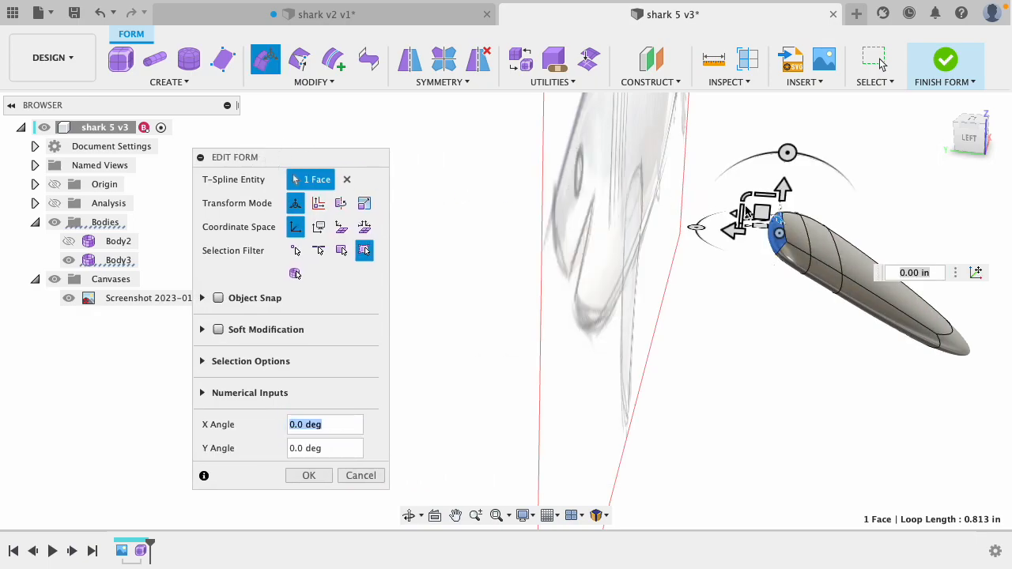
drag(757, 215, 677, 186)
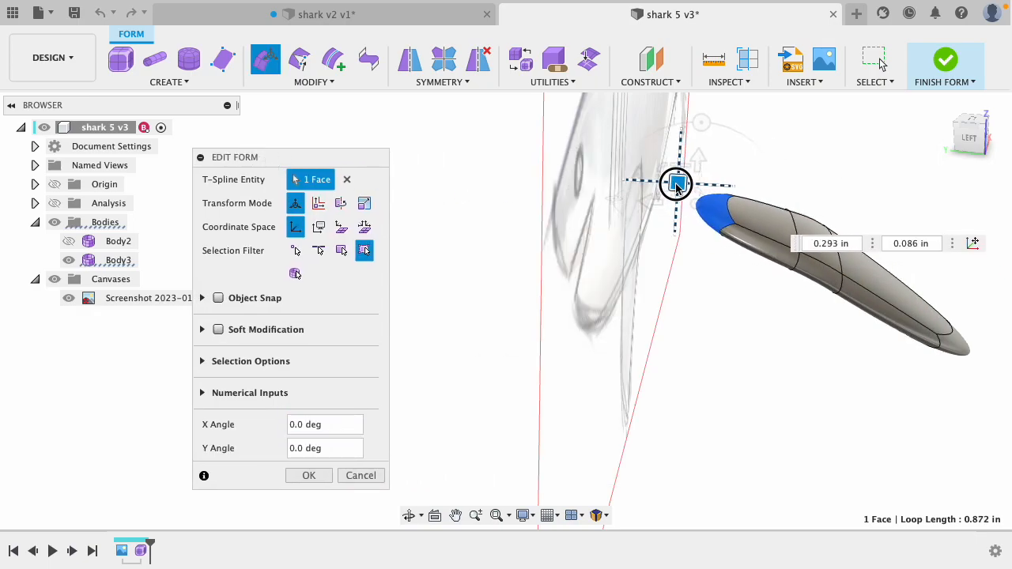
shift+middle_drag(739, 309, 658, 323)
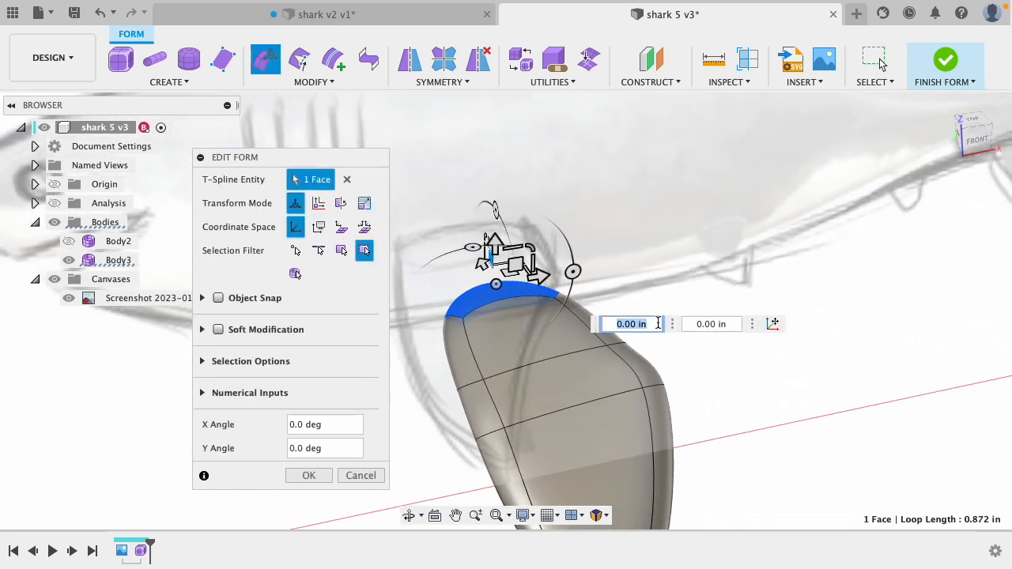
click(317, 482)
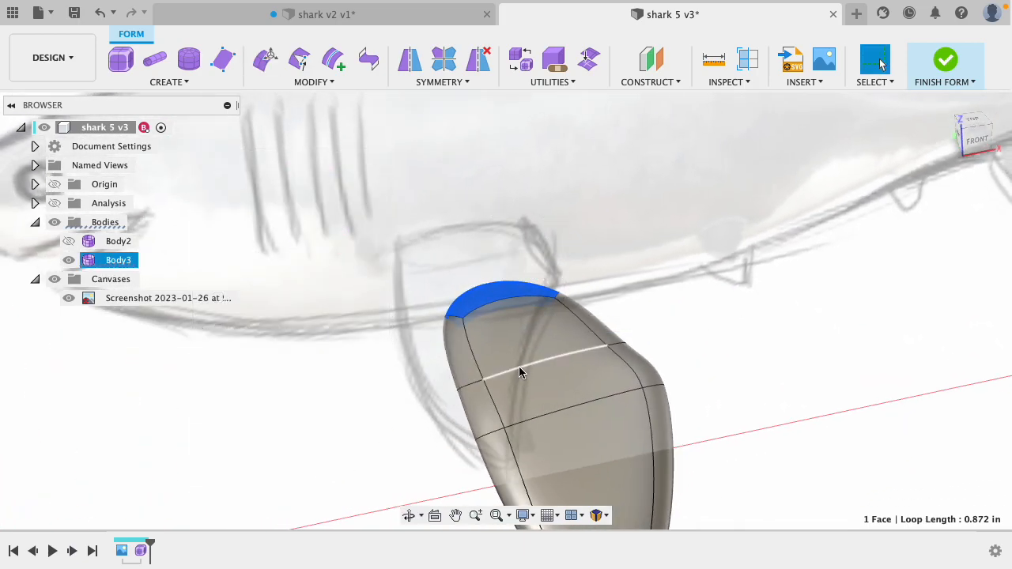
- Switch the fin to box display and shift the inserted edge loop slightly inward and up
click(524, 388)
key(ctrl+1)
shift+middle_drag(745, 347, 817, 298)
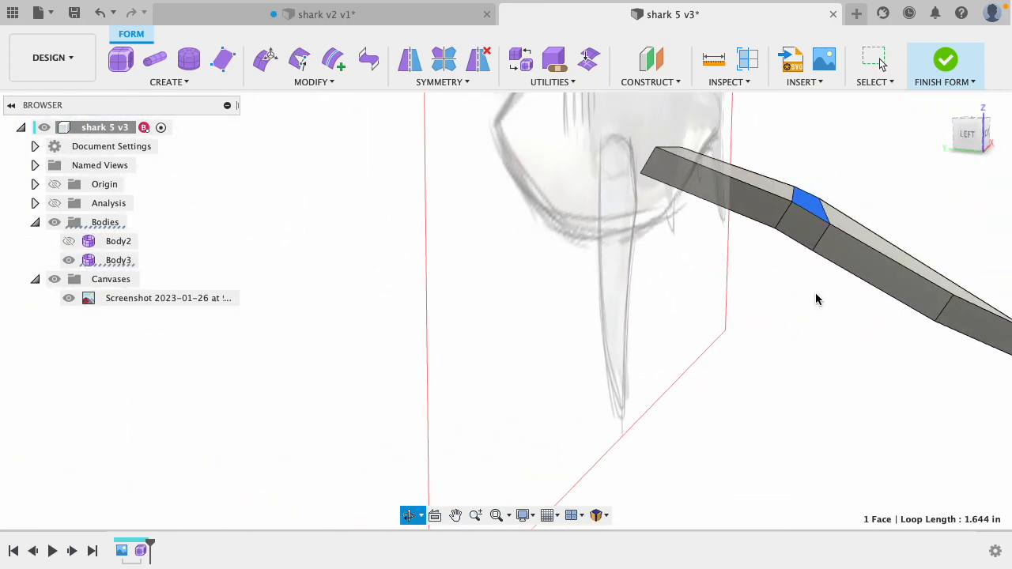
double_click(778, 220)
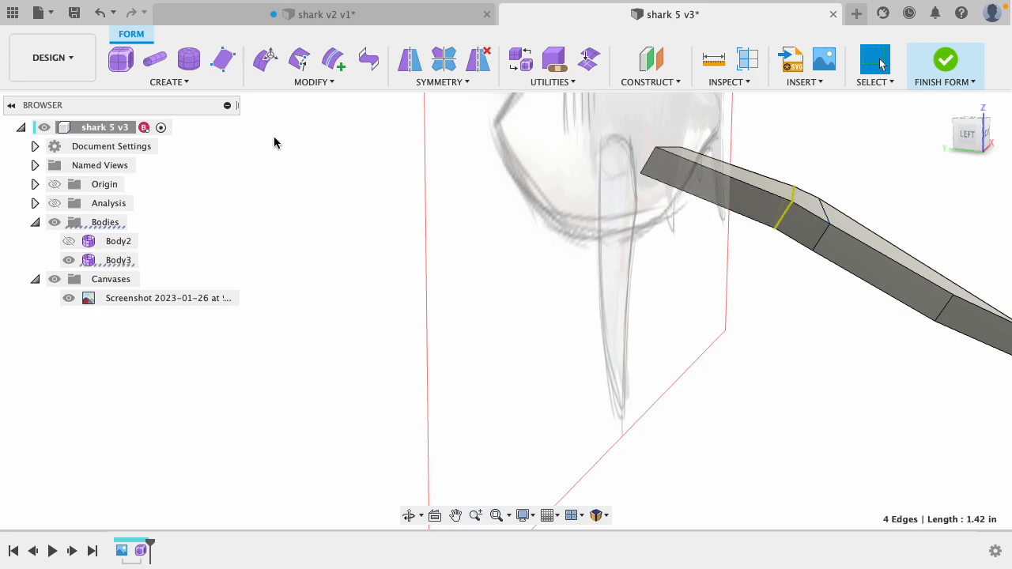
click(261, 61)
drag(763, 190, 741, 171)
click(796, 314)
- Lower the upper edge at the fin's tip slightly to thin the tip
shift+middle_drag(796, 315, 781, 365)
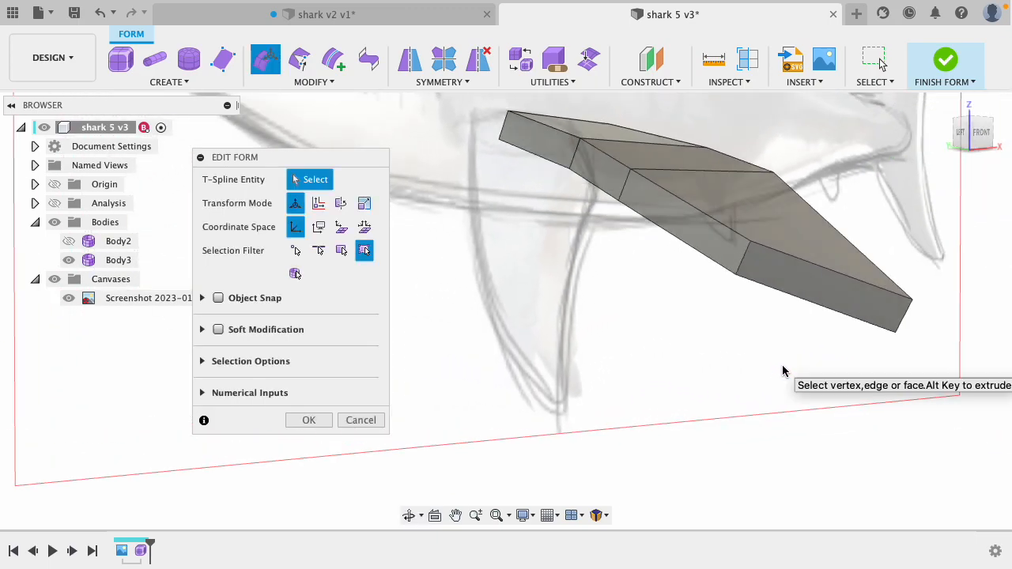
click(820, 269)
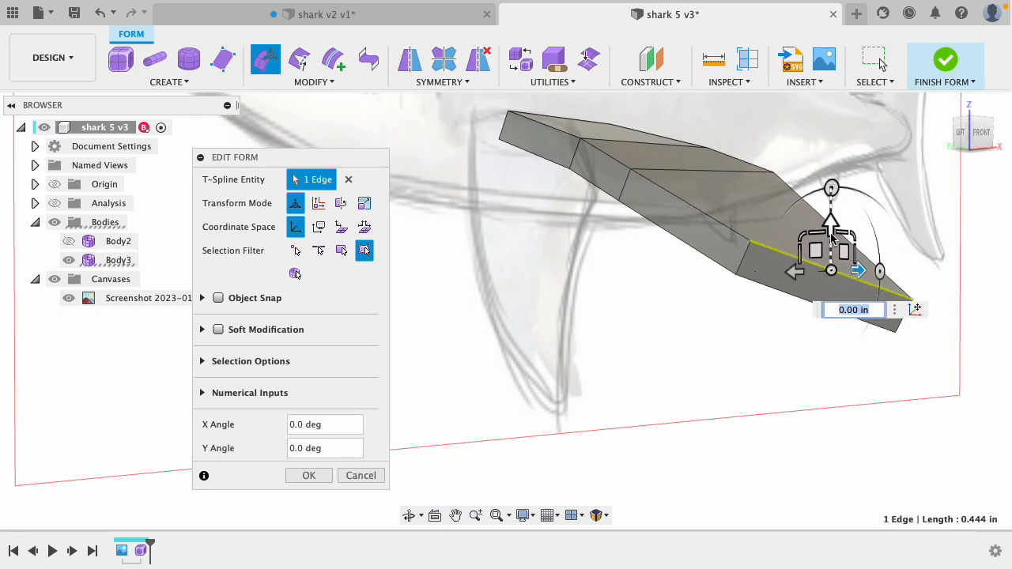
drag(826, 234, 829, 241)
click(606, 300)
- Raise the fin's upper root face 0.04 in and the next upper cross edge toward the tip 0.017 in
click(601, 134)
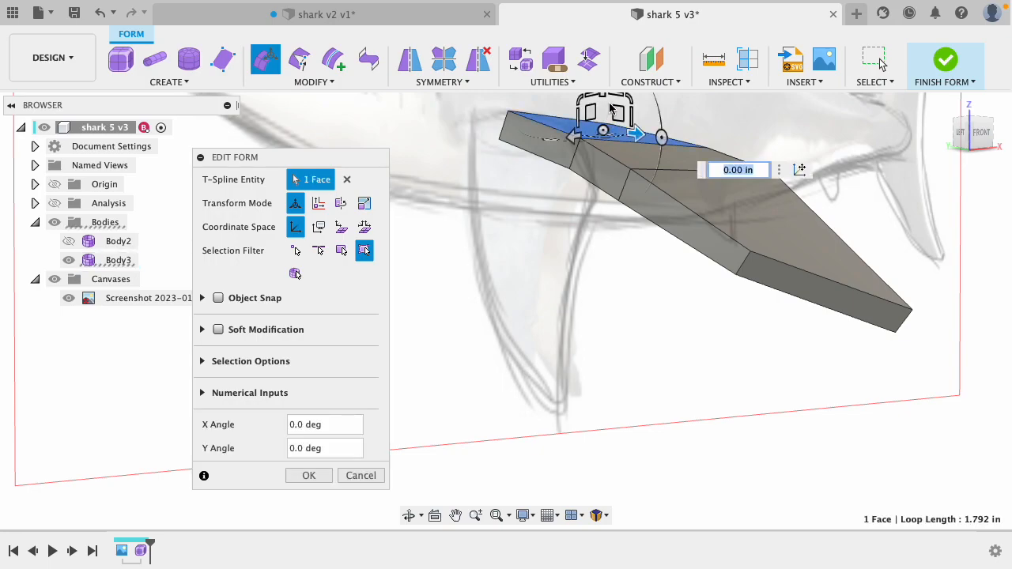
scroll(531, 258, down, 3)
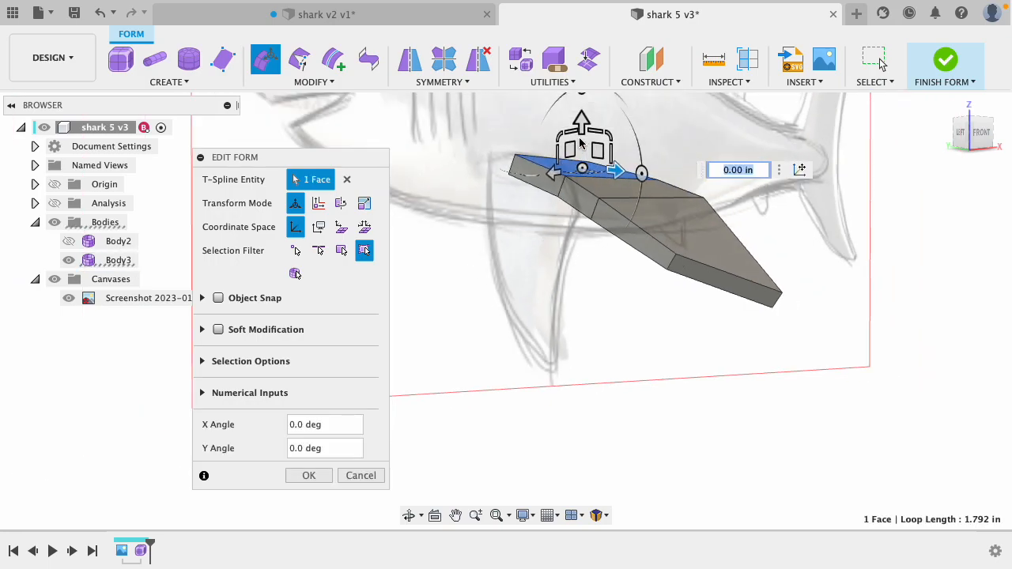
drag(583, 121, 584, 117)
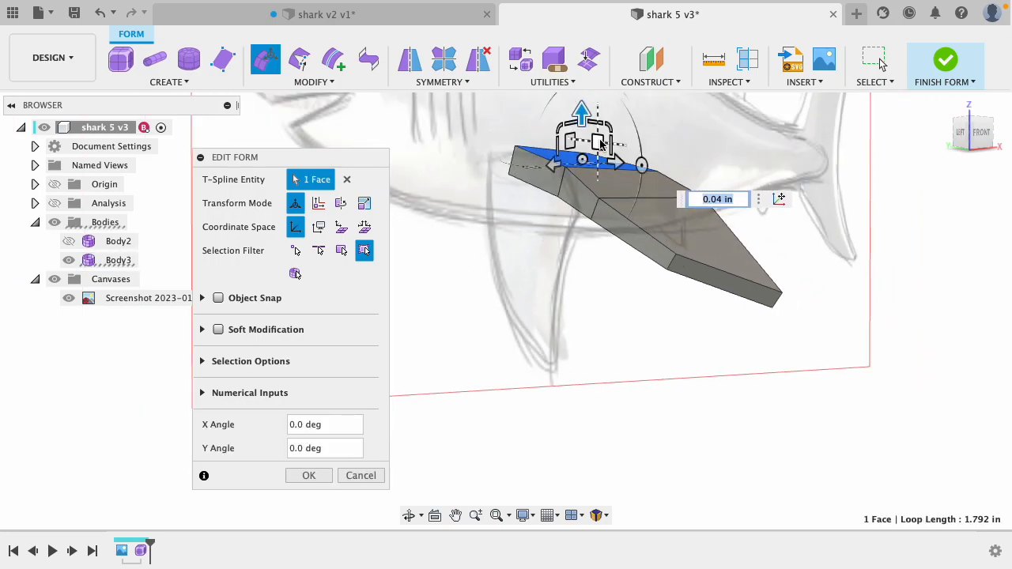
click(628, 188)
click(627, 200)
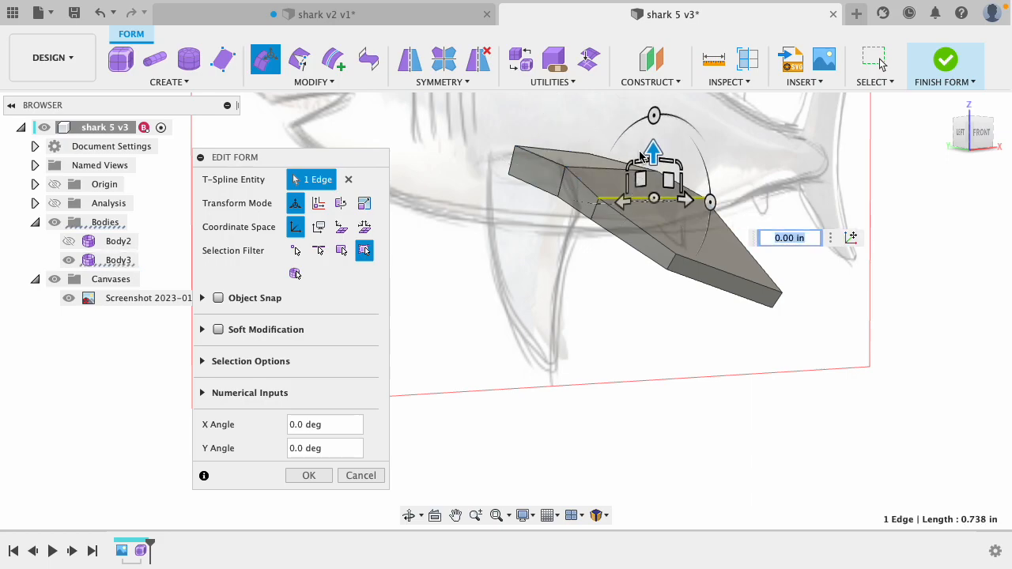
drag(654, 155, 653, 146)
click(508, 295)
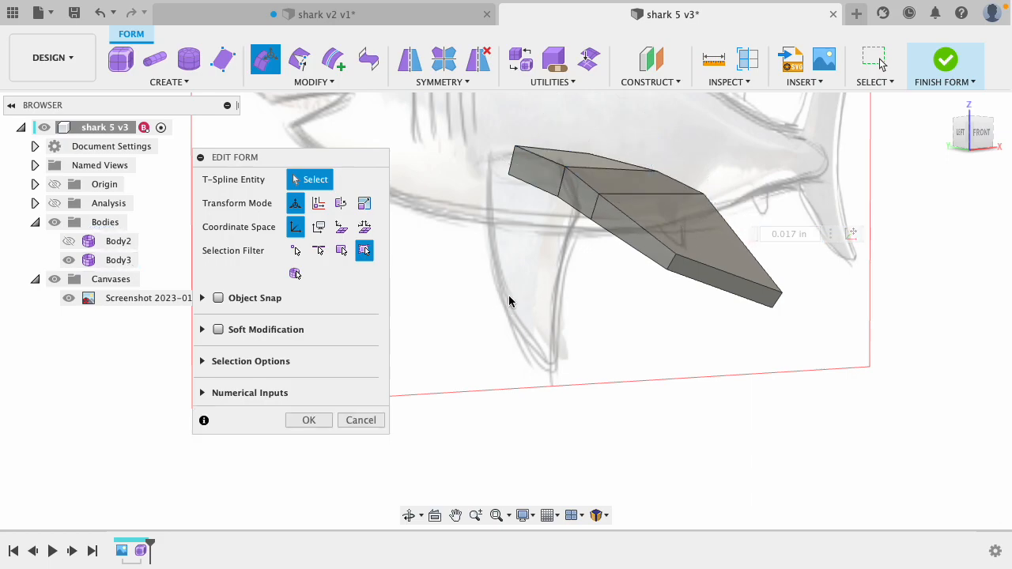
- Accept the fin edit, return the fin to smooth display, and show the shark body again
shift+middle_drag(635, 334, 593, 356)
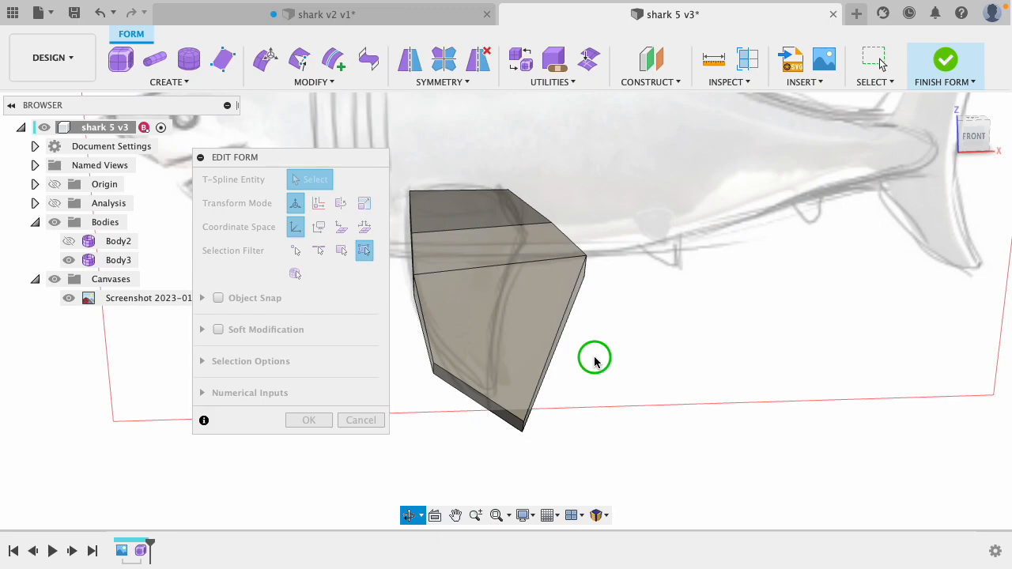
click(307, 420)
click(537, 320)
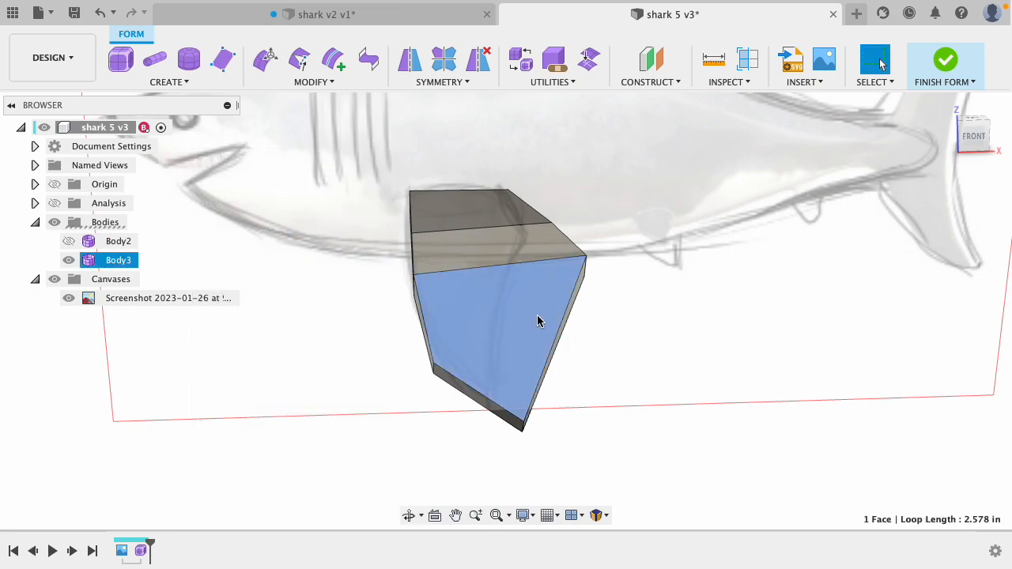
key(ctrl+2)
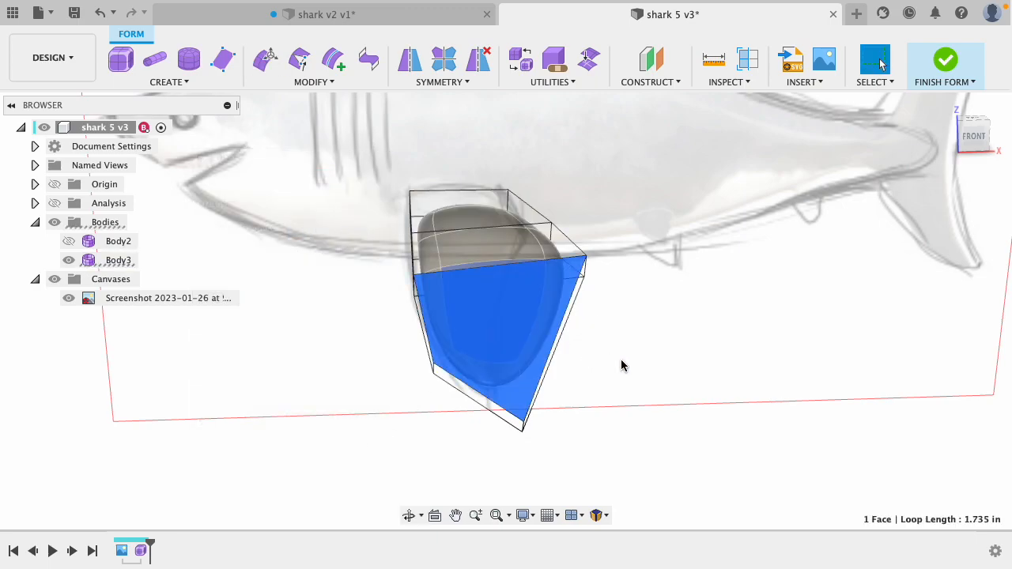
key(ctrl+2)
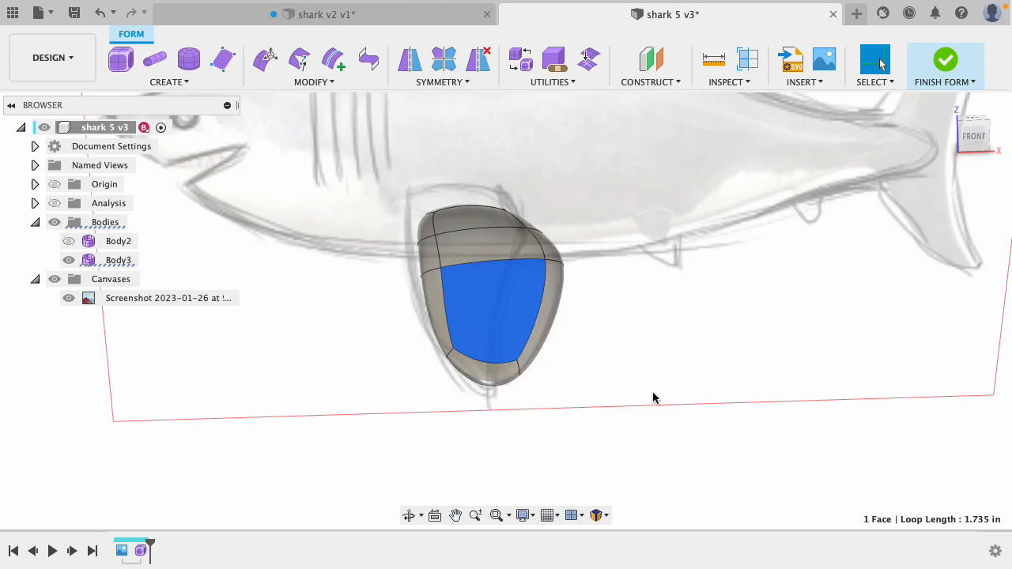
click(69, 241)
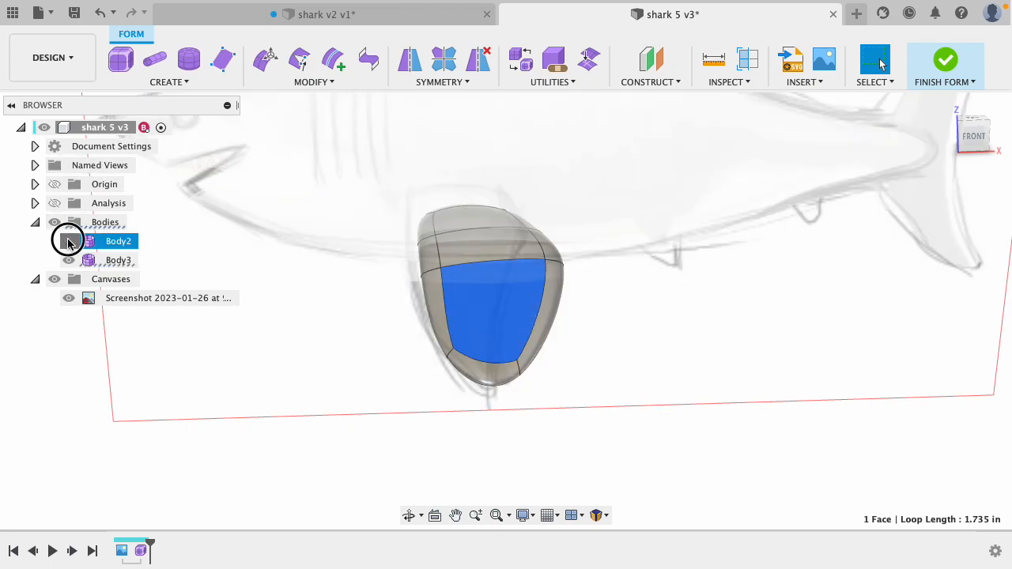
shift+middle_drag(296, 356, 443, 356)
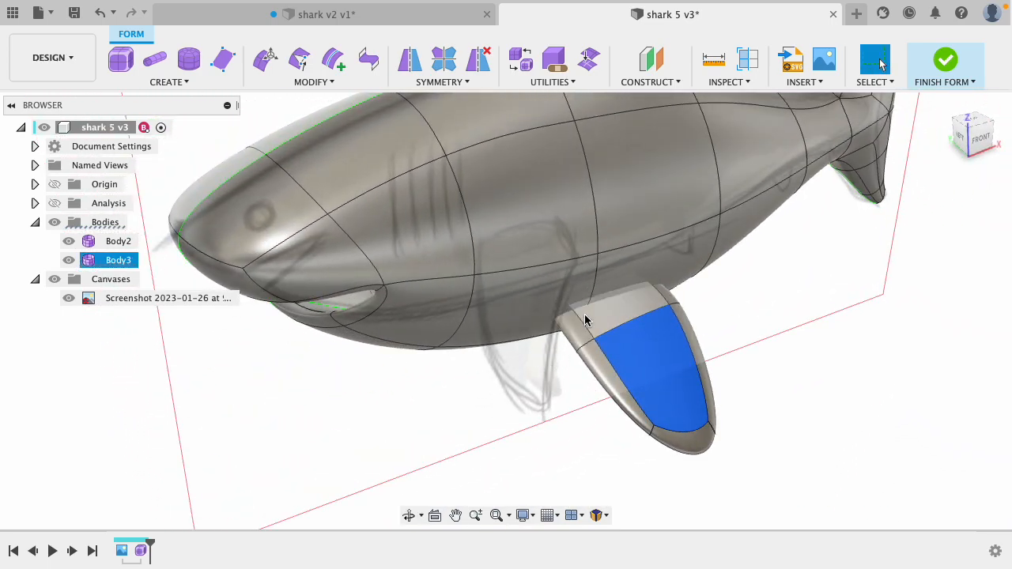
- Select the whole fin body, shift it slightly at the shark's side with Edit Form, and accept
double_click(662, 365)
click(267, 60)
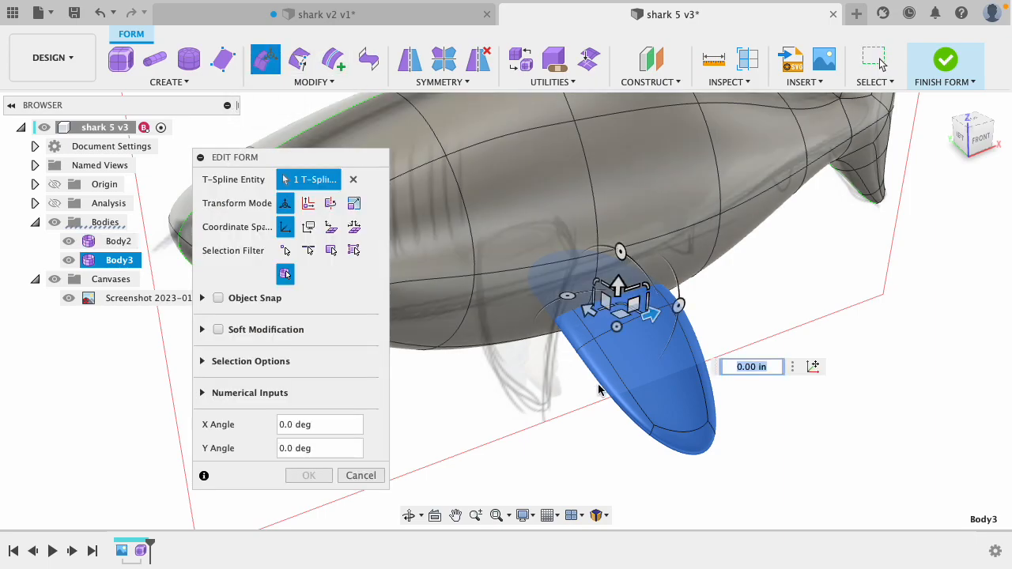
drag(600, 310, 599, 330)
click(817, 300)
shift+middle_drag(817, 299, 617, 332)
shift+middle_drag(507, 353, 663, 393)
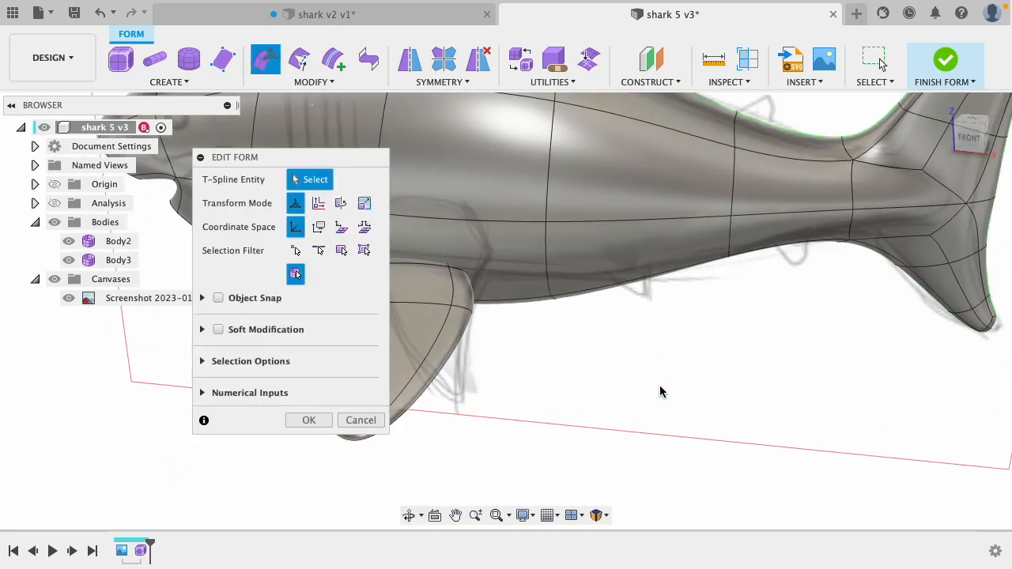
click(308, 420)
- Move the fin's short rear cross edge near the root 0.122 in toward the head and 0.137 in outward
shift+middle_drag(709, 438, 643, 442)
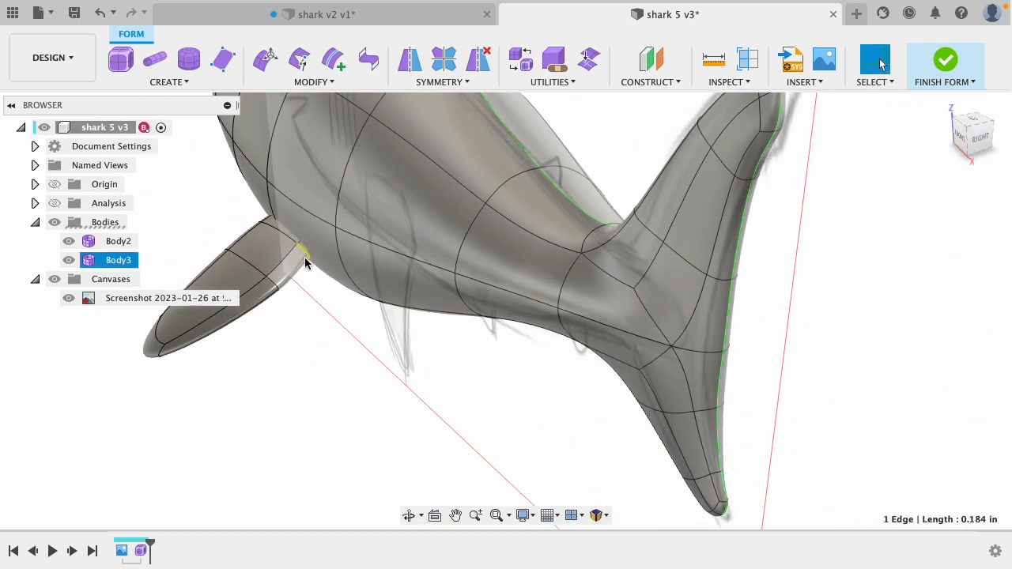
scroll(325, 318, up, 4)
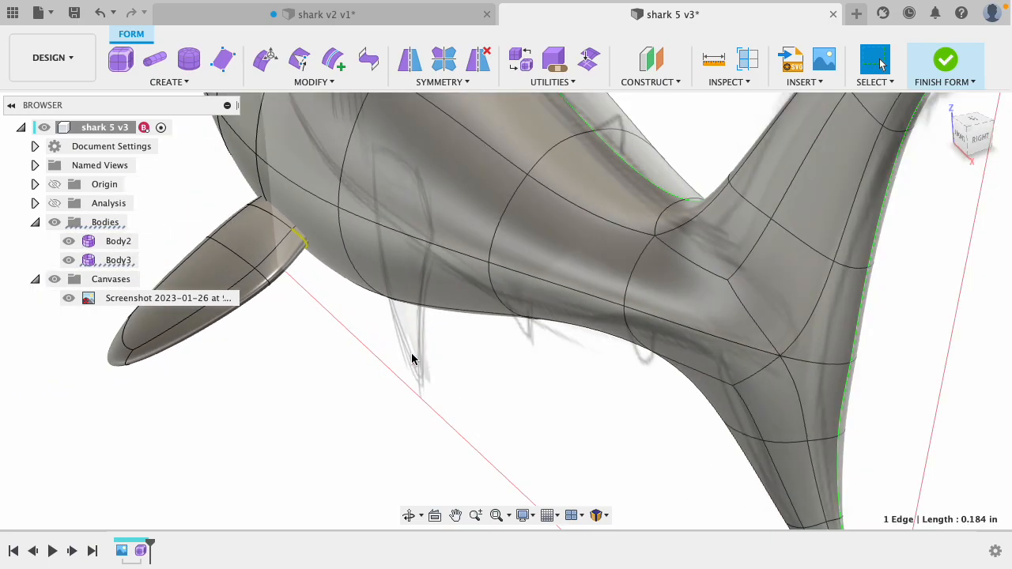
shift+middle_drag(243, 344, 339, 377)
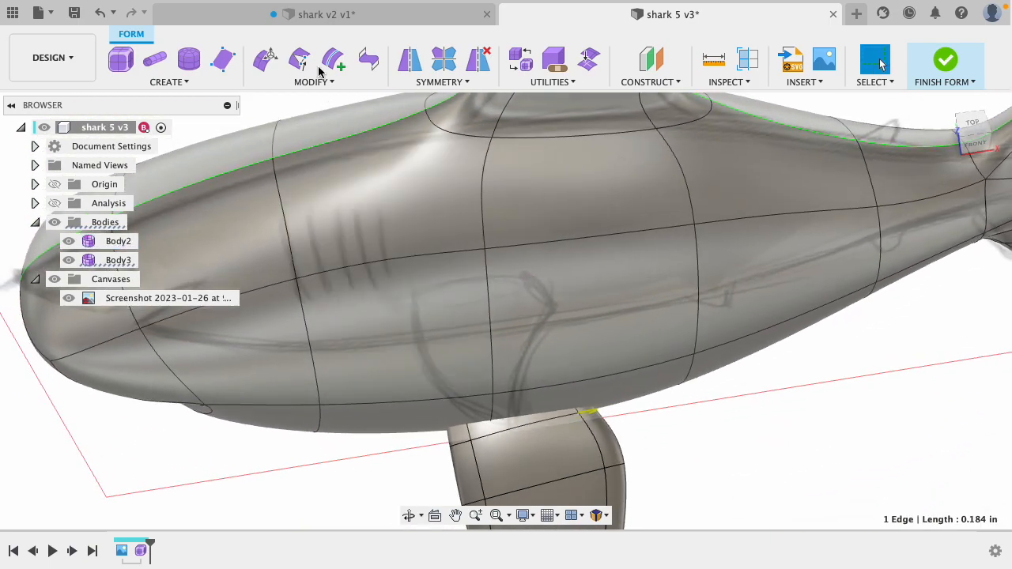
click(263, 61)
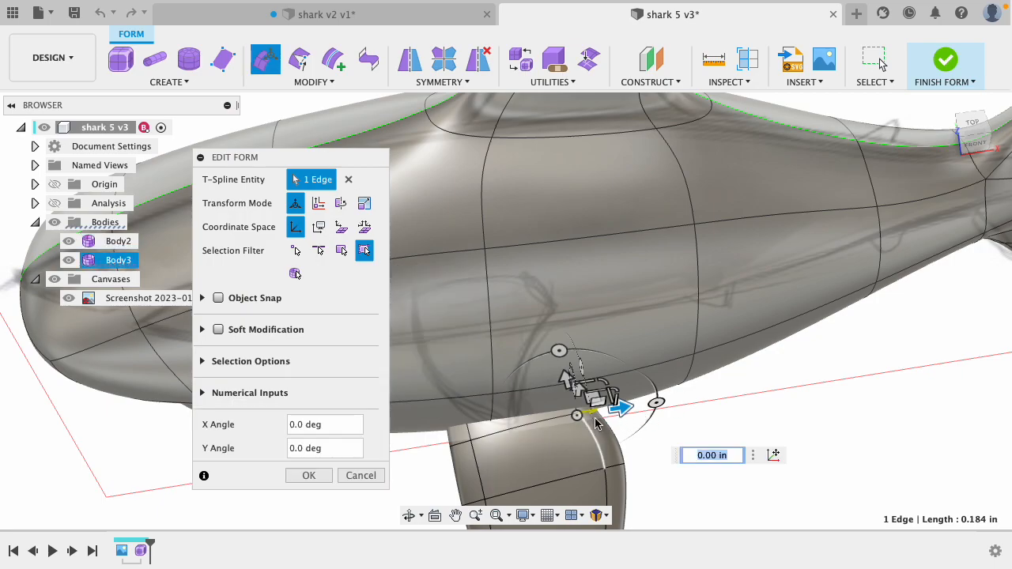
shift+middle_drag(848, 362, 846, 369)
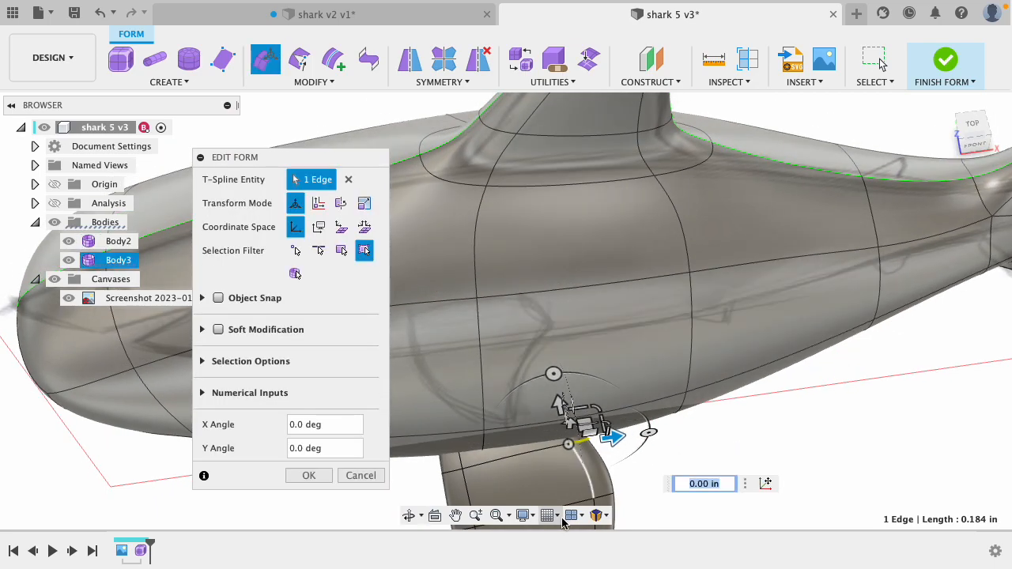
scroll(593, 486, down, 5)
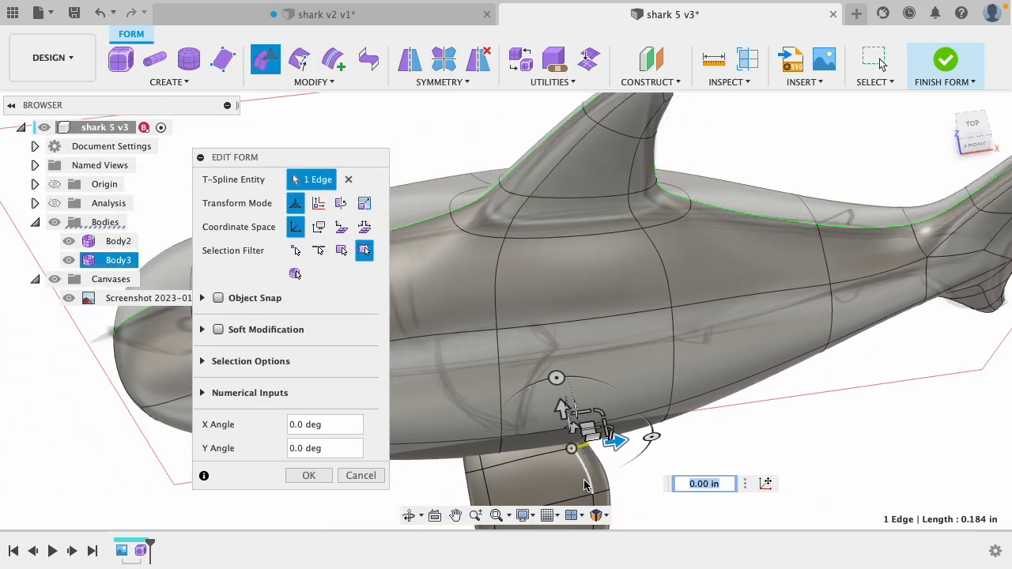
scroll(584, 486, down, 3)
scroll(586, 494, up, 8)
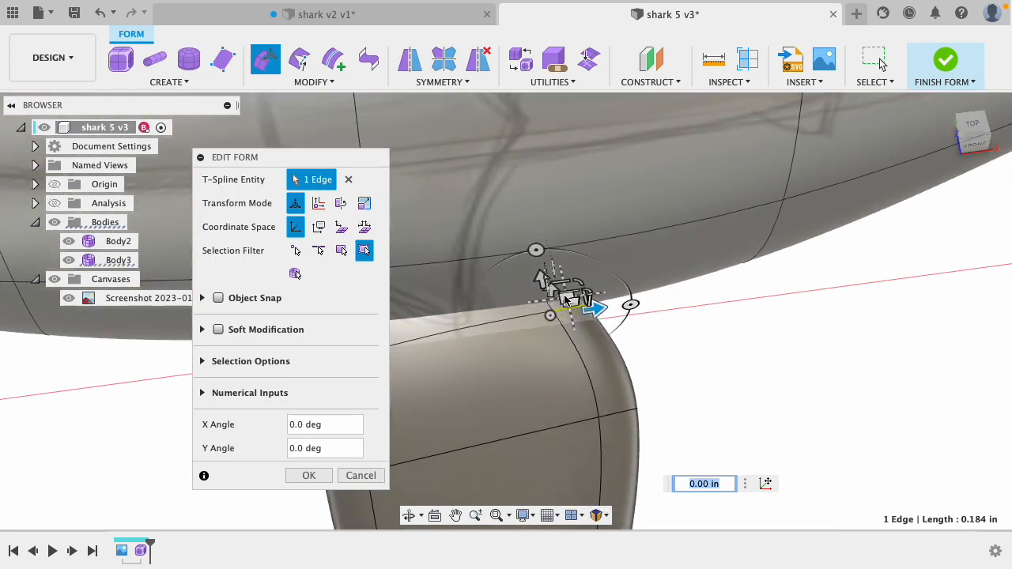
mouse_move(524, 366)
shift+middle_down()
mouse_move(558, 375)
mouse_move(669, 322)
shift+middle_up()
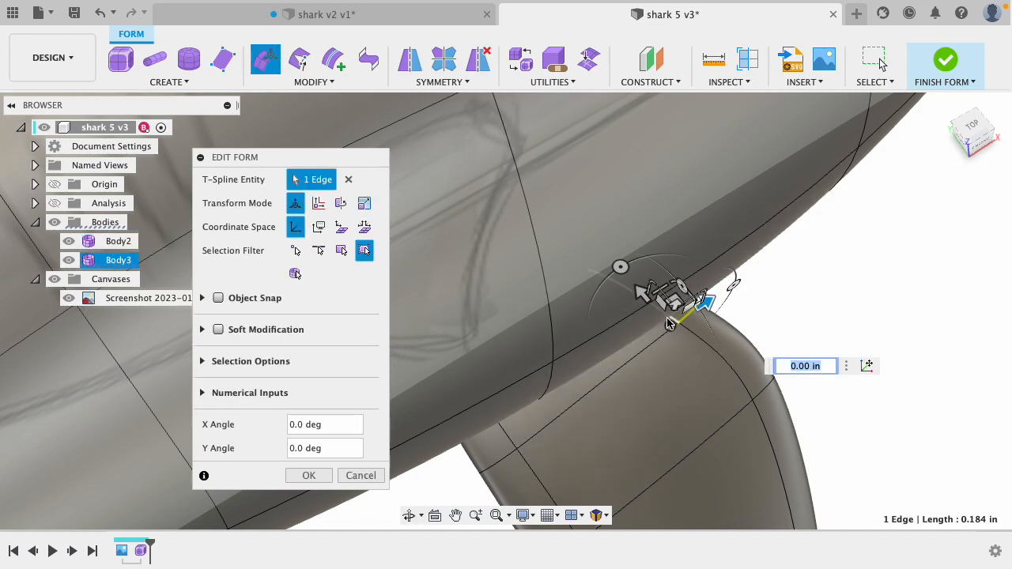
drag(673, 301, 669, 384)
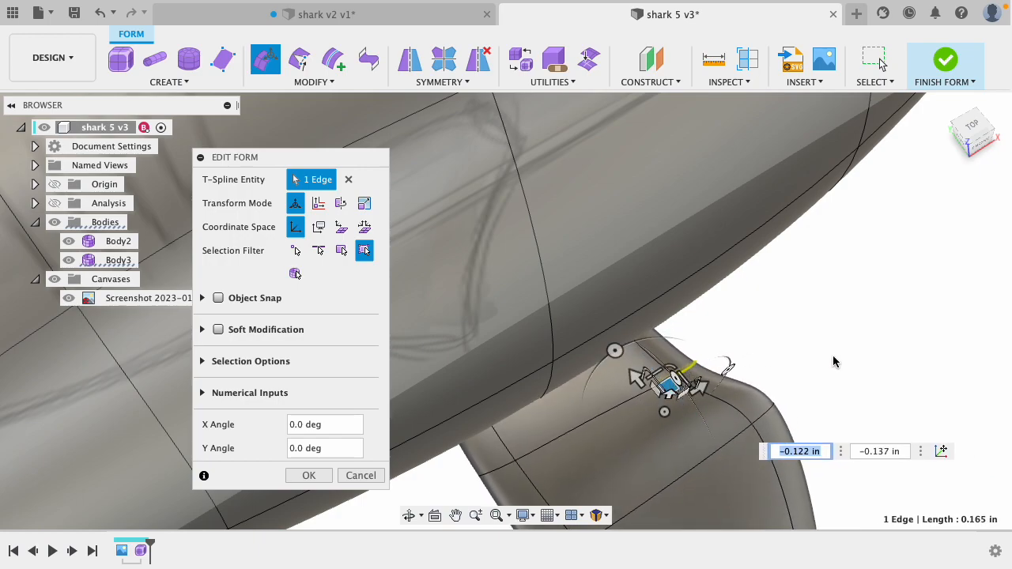
- Lower the same rear cross edge about 0.028 in and accept the edit
shift+middle_drag(826, 357, 782, 324)
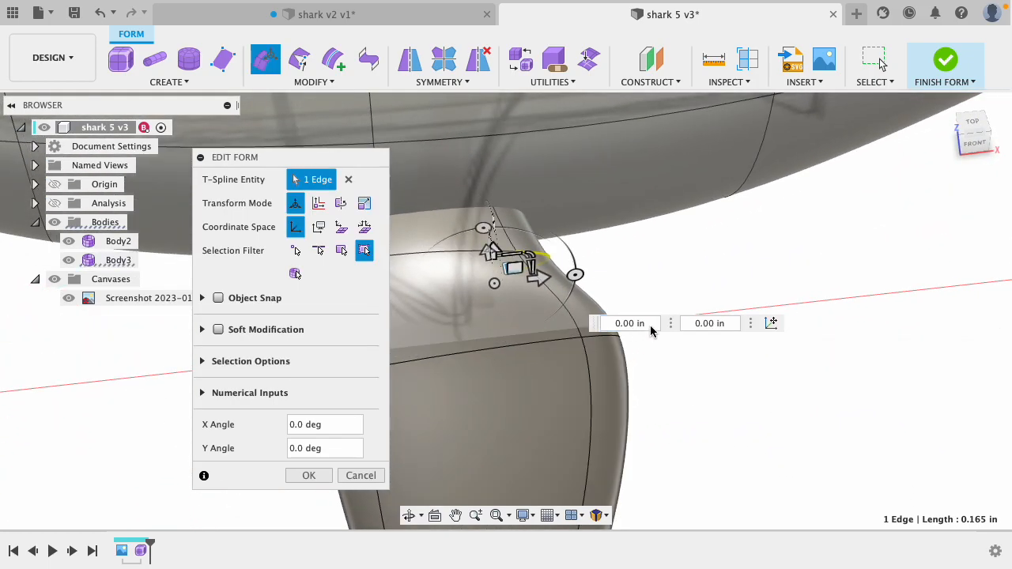
shift+middle_drag(663, 286, 716, 290)
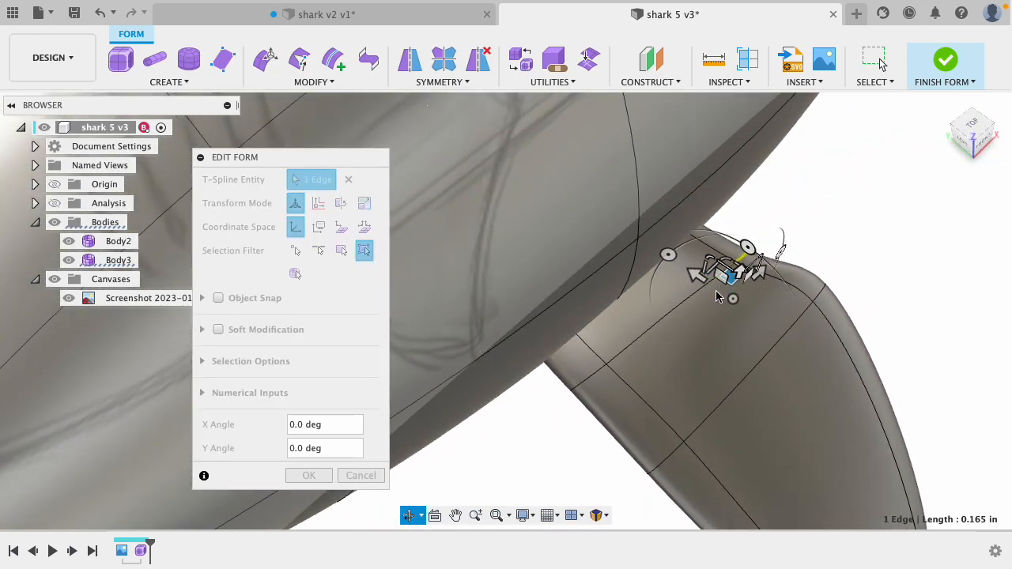
mouse_move(745, 271)
mouse_down()
mouse_move(734, 282)
mouse_move(738, 224)
mouse_move(728, 278)
mouse_up()
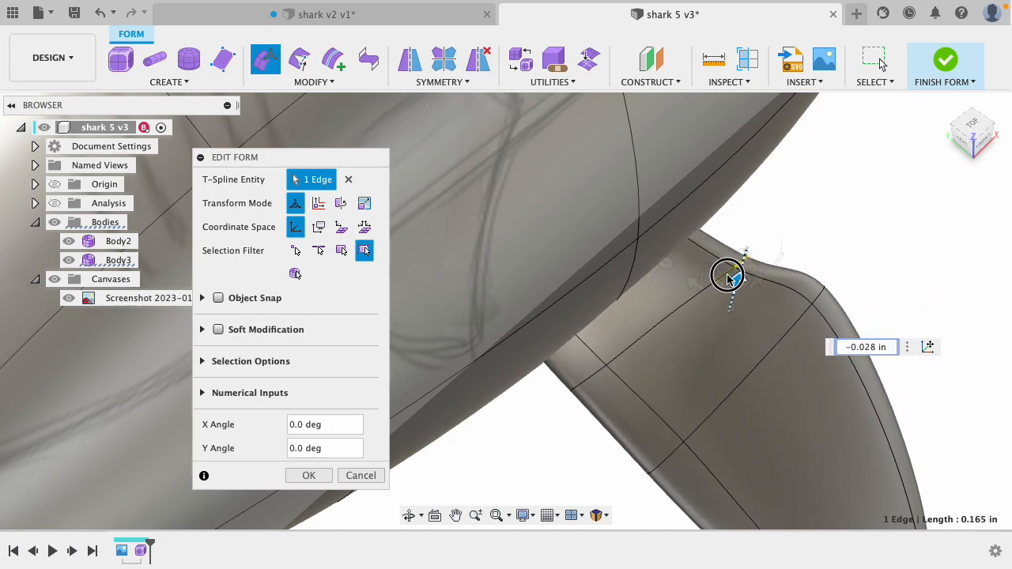
shift+middle_drag(802, 229, 822, 237)
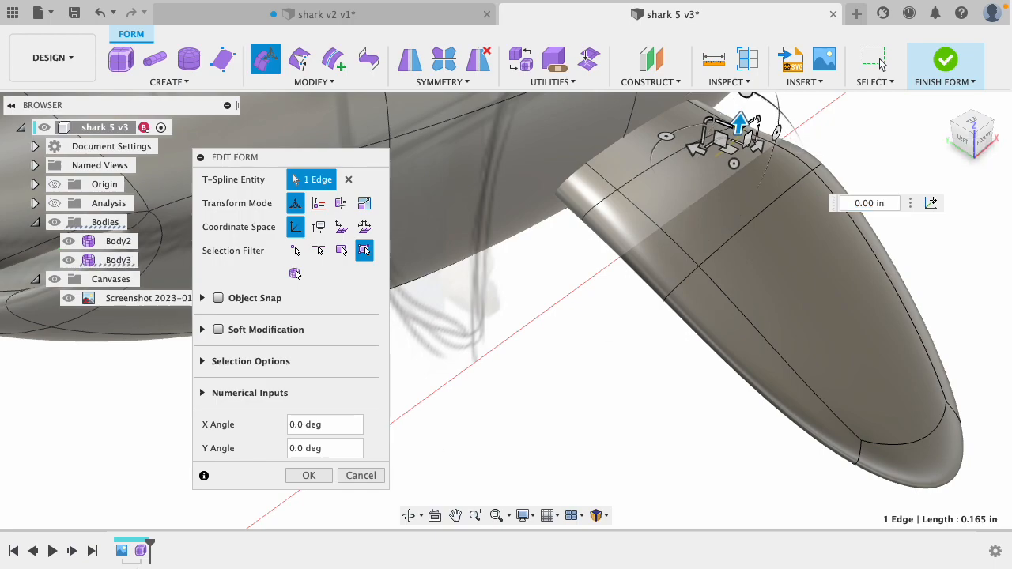
click(309, 475)
- Switch the fin to box display, move its short rear side edge near the root 0.022 in inward and 0.081 in down, and accept
click(723, 176)
key(ctrl+1)
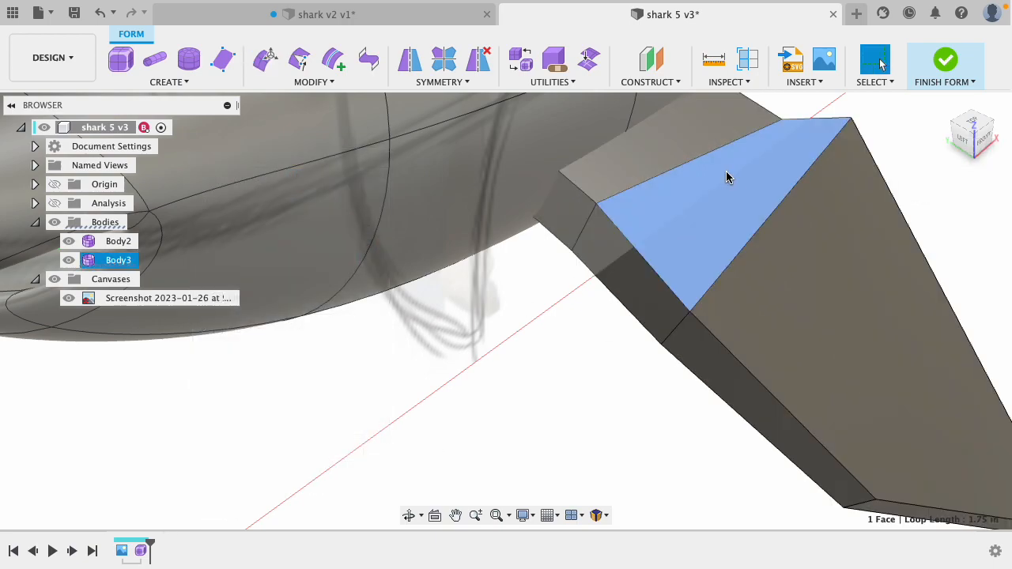
mouse_move(868, 126)
shift+middle_down()
mouse_move(819, 142)
mouse_move(718, 135)
mouse_move(714, 162)
mouse_move(743, 150)
mouse_move(732, 96)
shift+middle_up()
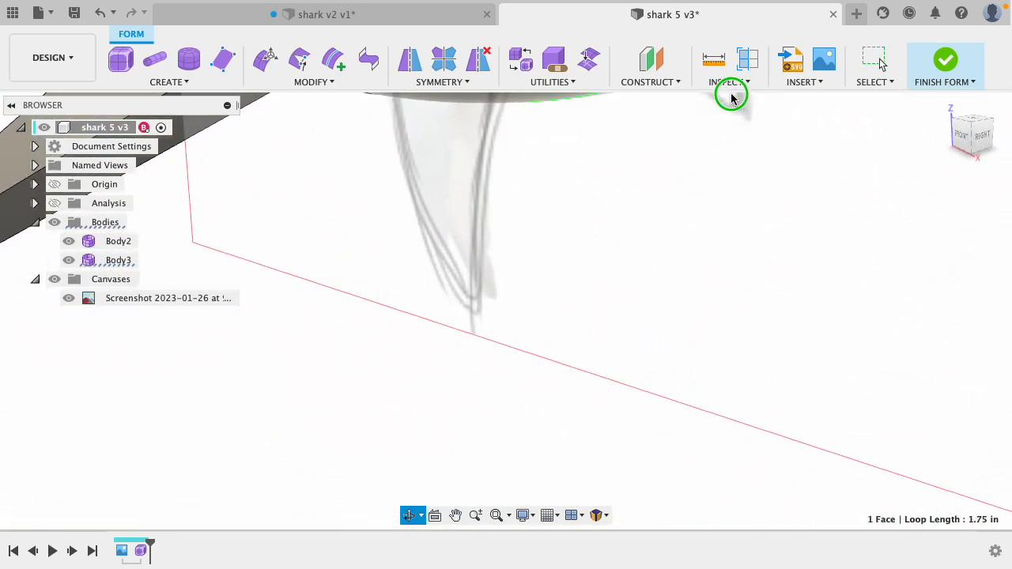
scroll(424, 274, down, 5)
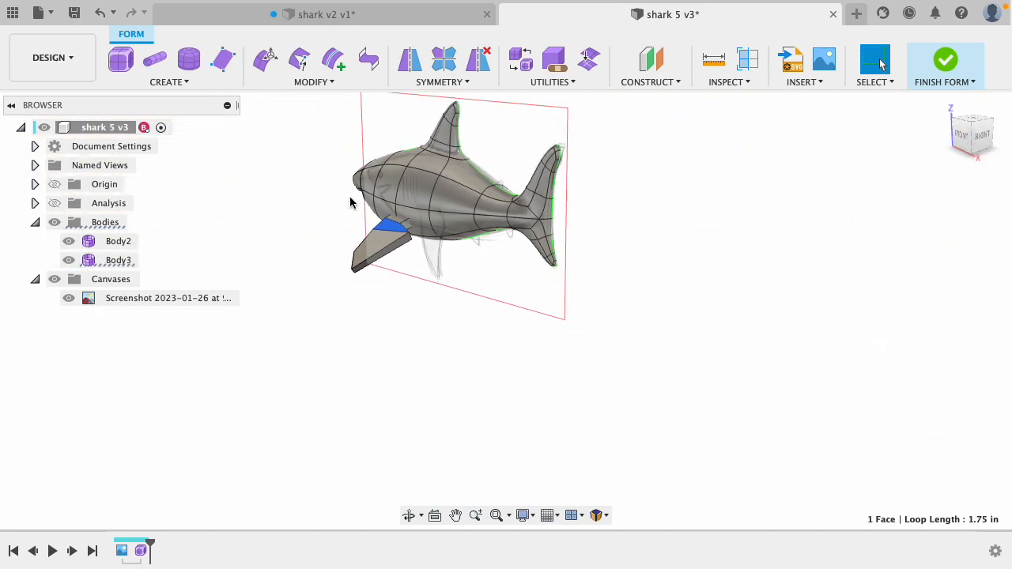
scroll(350, 203, up, 4)
scroll(477, 290, up, 5)
shift+middle_drag(542, 384, 505, 379)
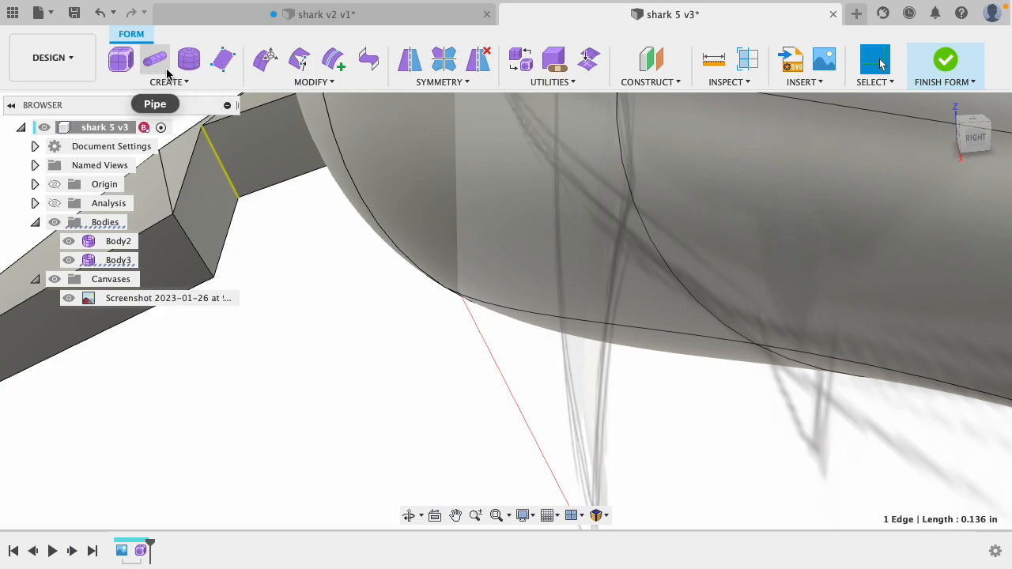
click(262, 61)
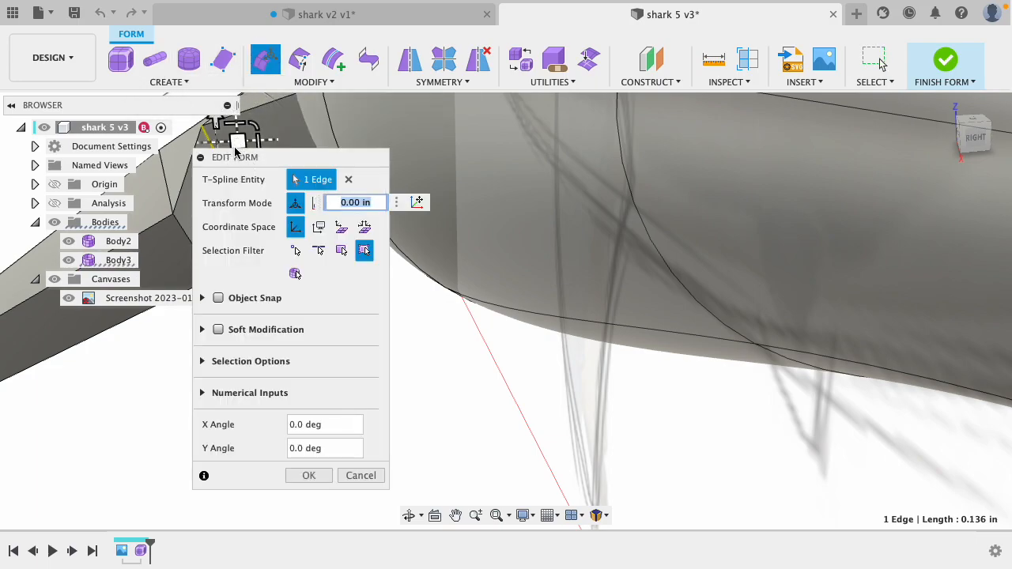
drag(243, 154, 536, 157)
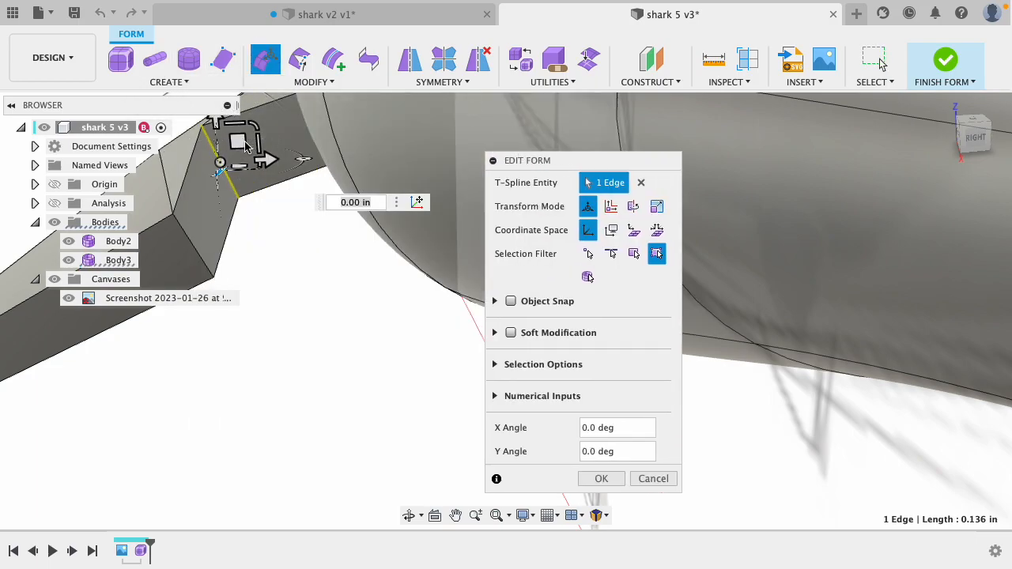
drag(246, 151, 258, 195)
drag(260, 192, 260, 192)
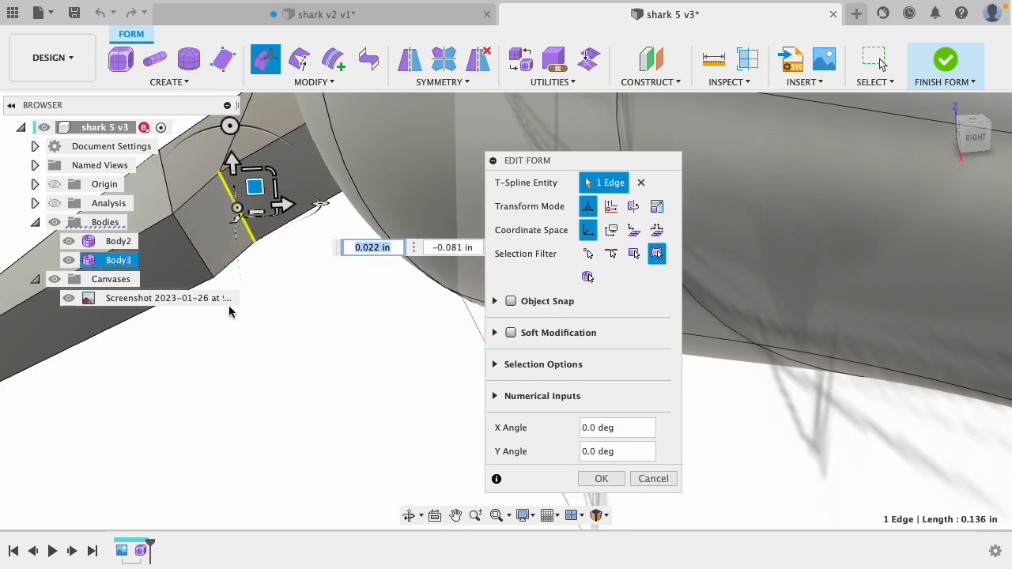
shift+middle_drag(139, 445, 214, 426)
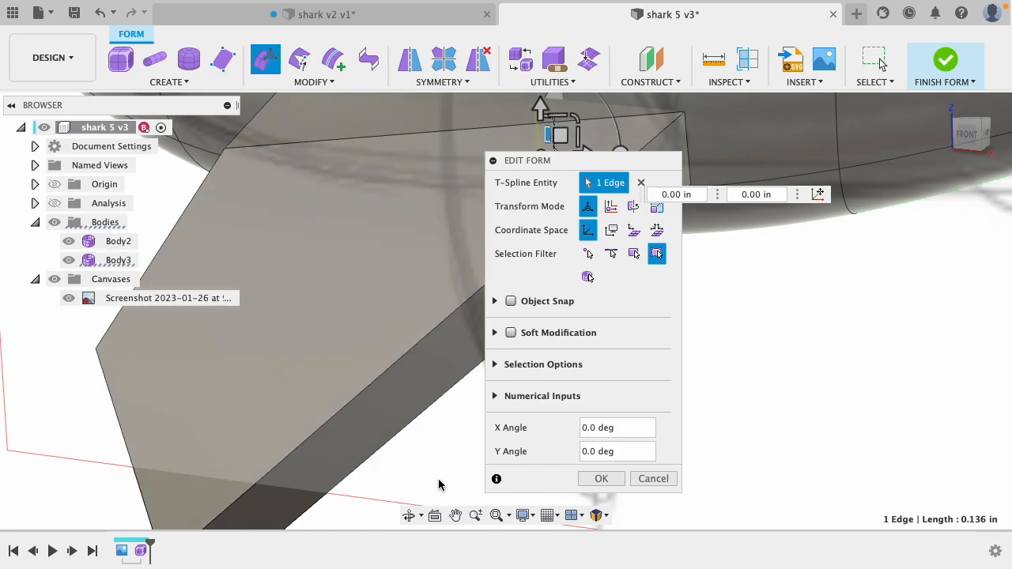
click(602, 479)
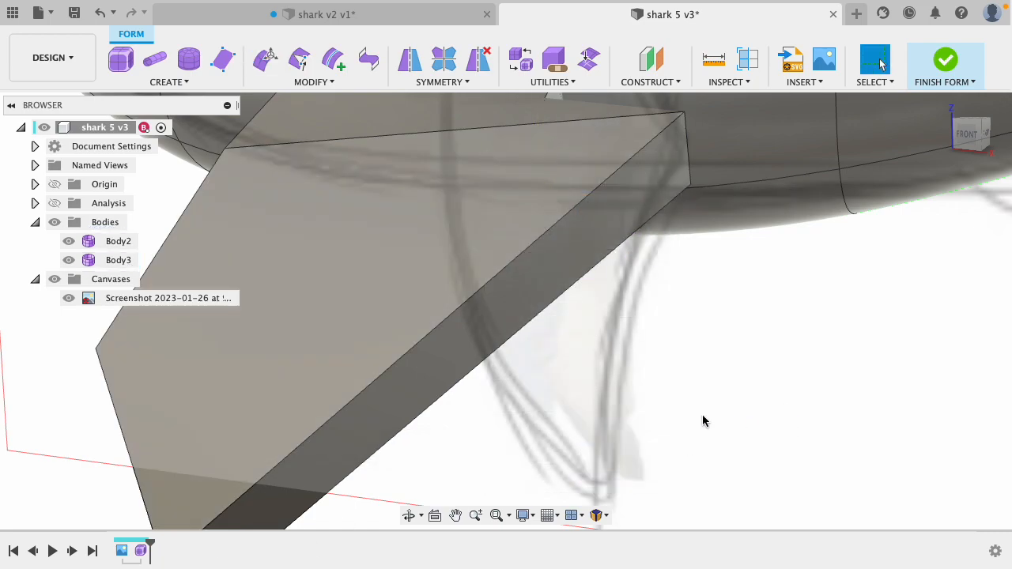
- Lower the vertex at the fin's upper rear corner slightly, accept, and show the fin in control frame display
shift+middle_drag(724, 422, 694, 438)
click(434, 255)
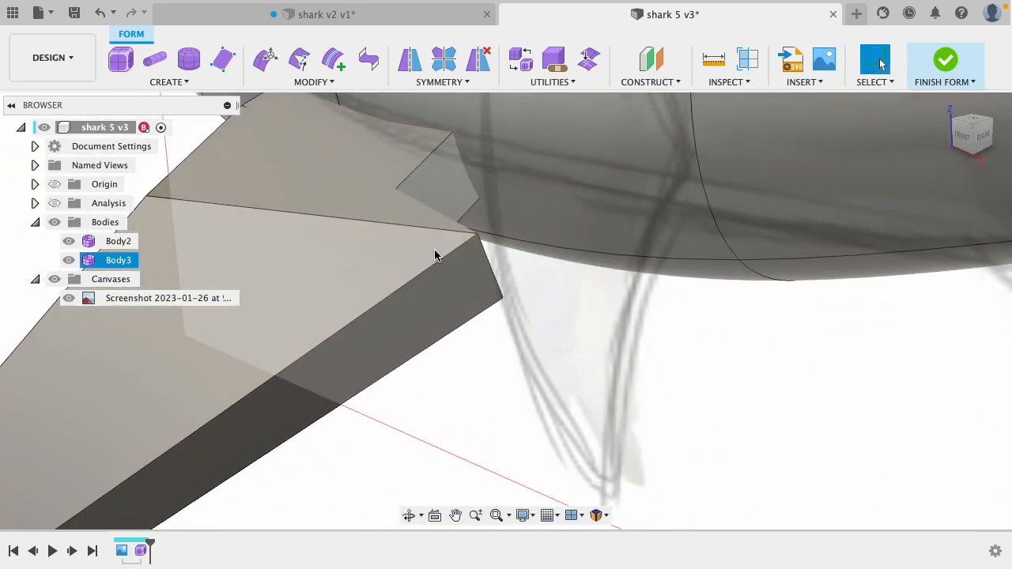
click(477, 236)
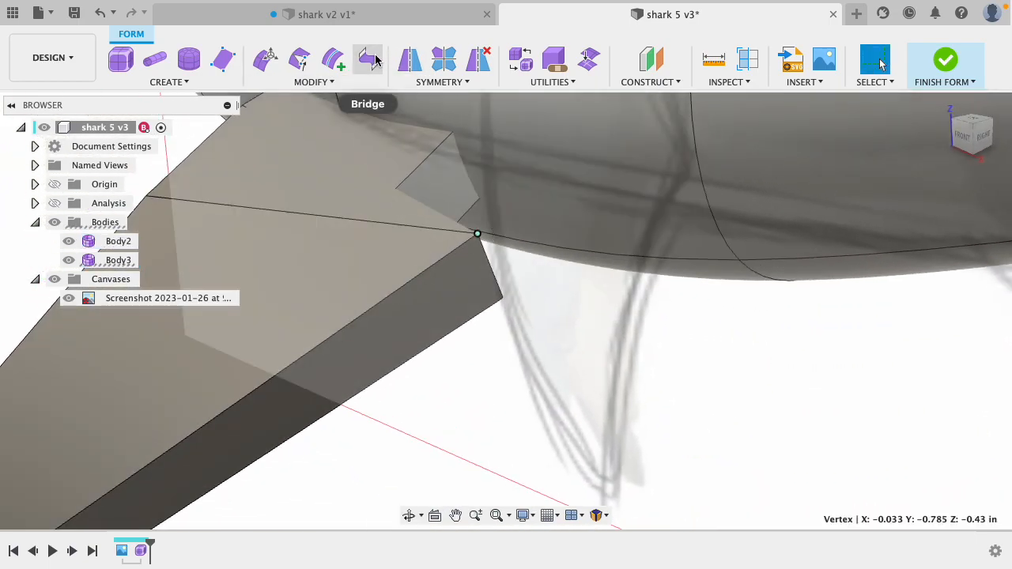
click(266, 61)
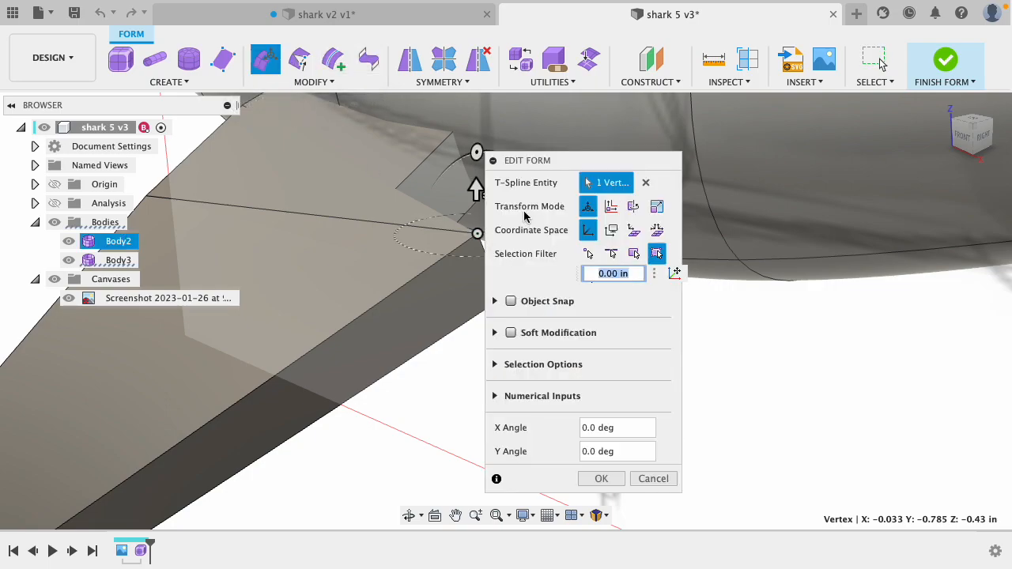
drag(475, 190, 587, 277)
click(601, 478)
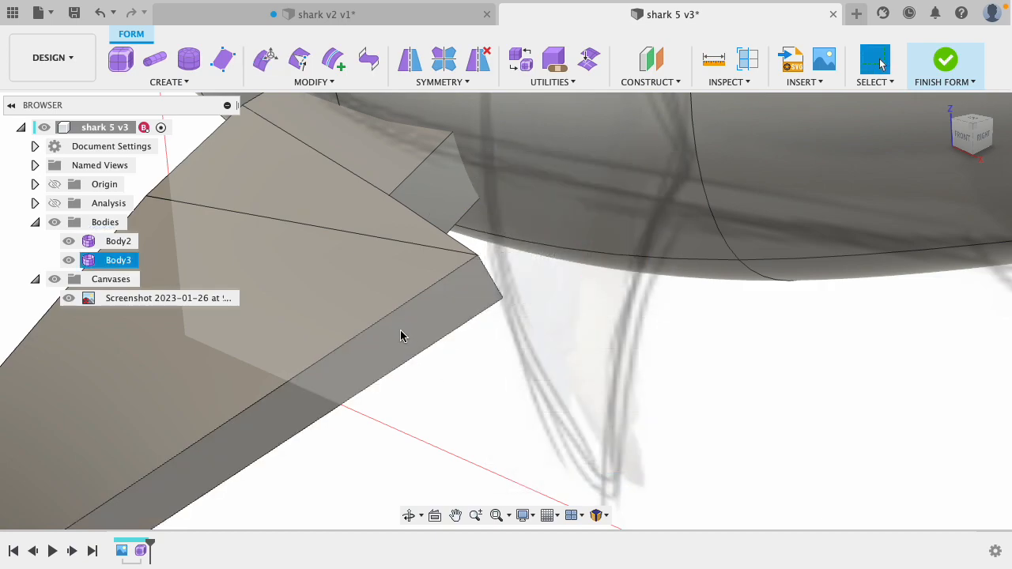
key(ctrl+3)
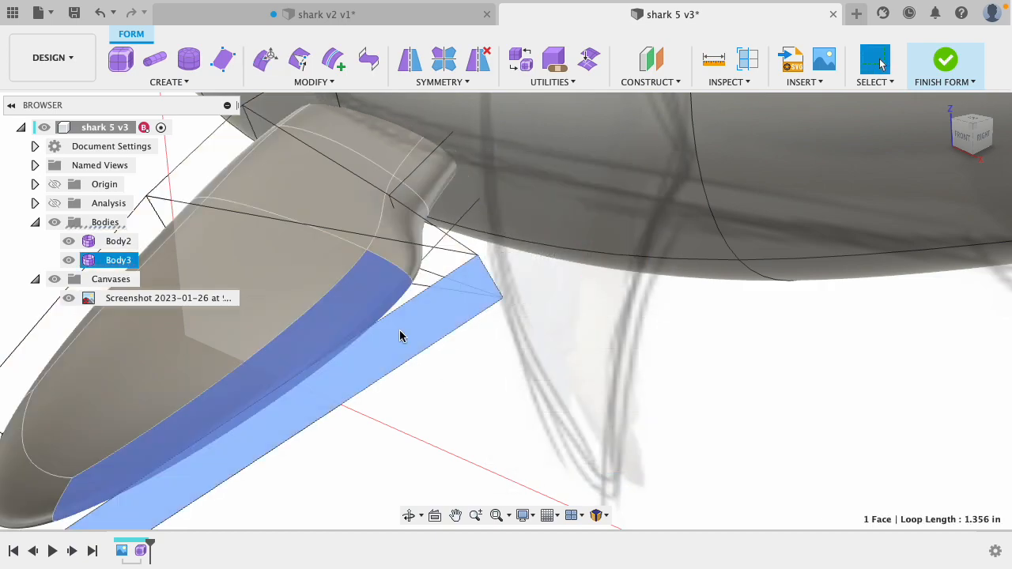
- Run a Zebra Analysis on the pectoral fin body with vertical stripes, 20 repeats and 100 opacity
shift+middle_drag(474, 406, 481, 429)
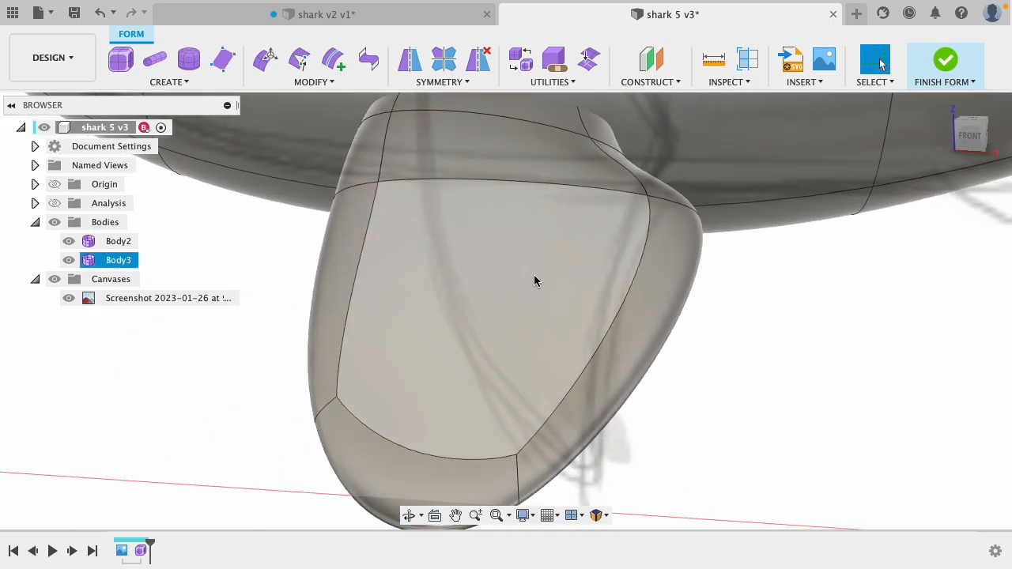
click(534, 280)
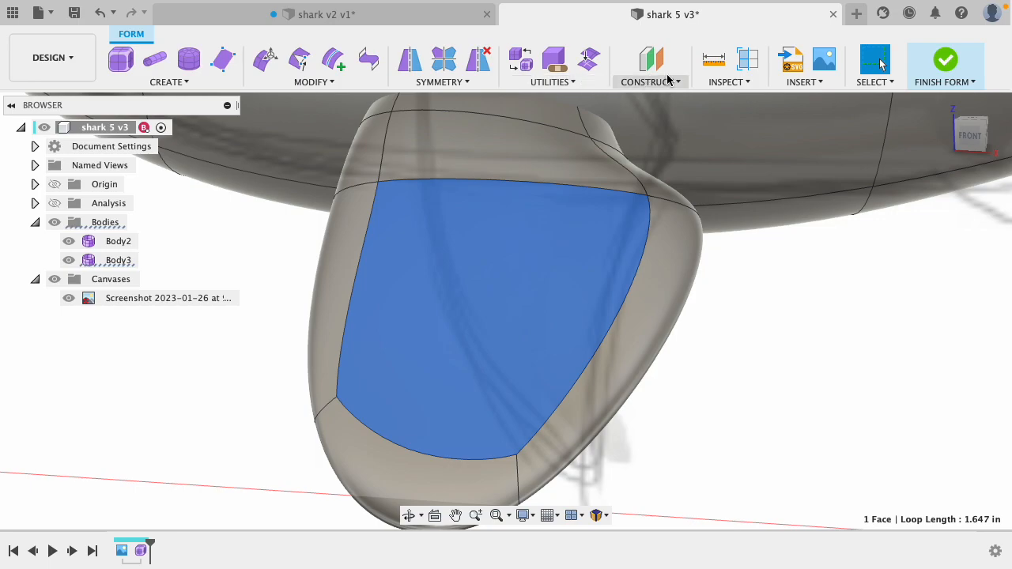
click(730, 82)
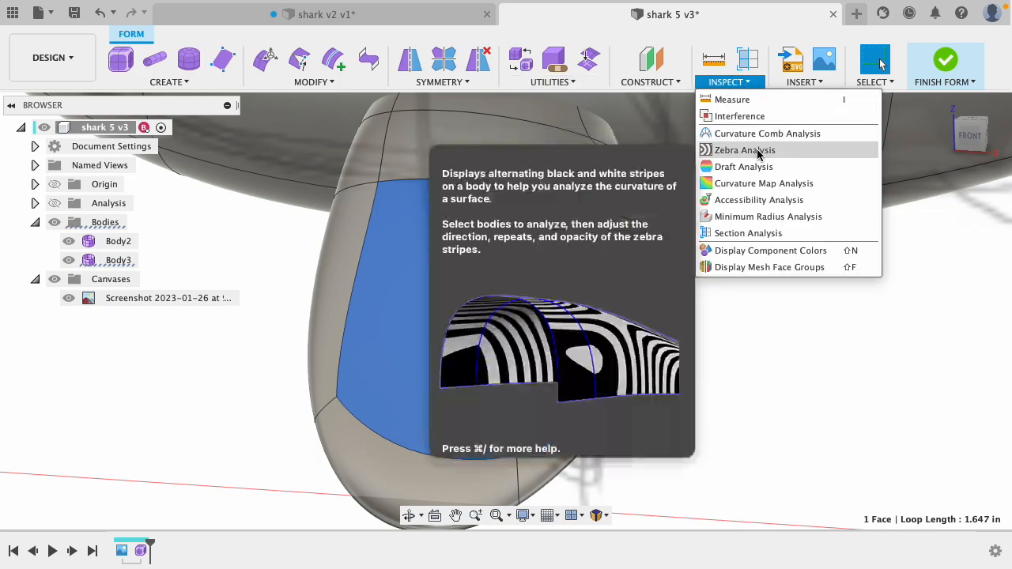
click(743, 151)
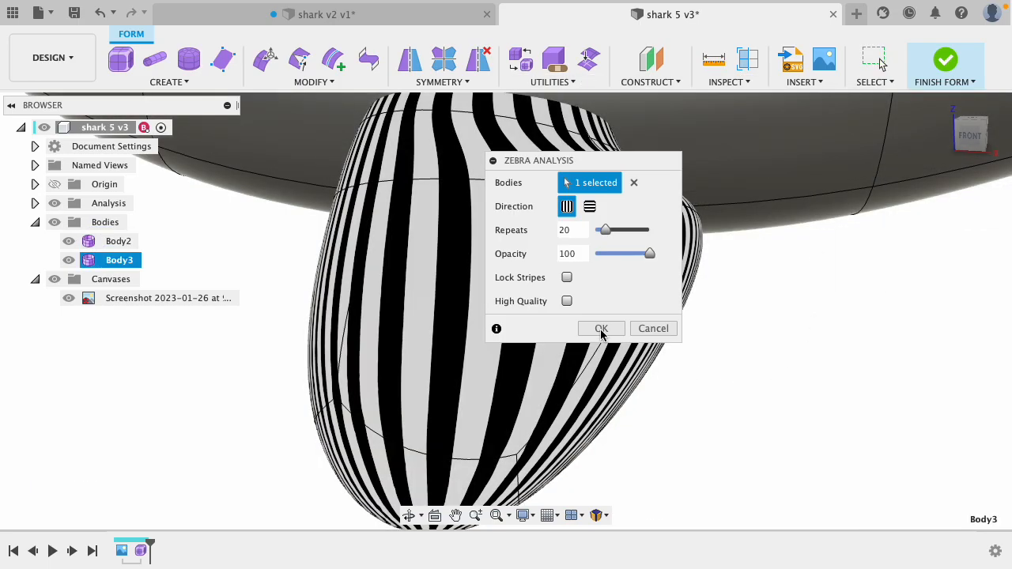
click(600, 328)
right_click(846, 388)
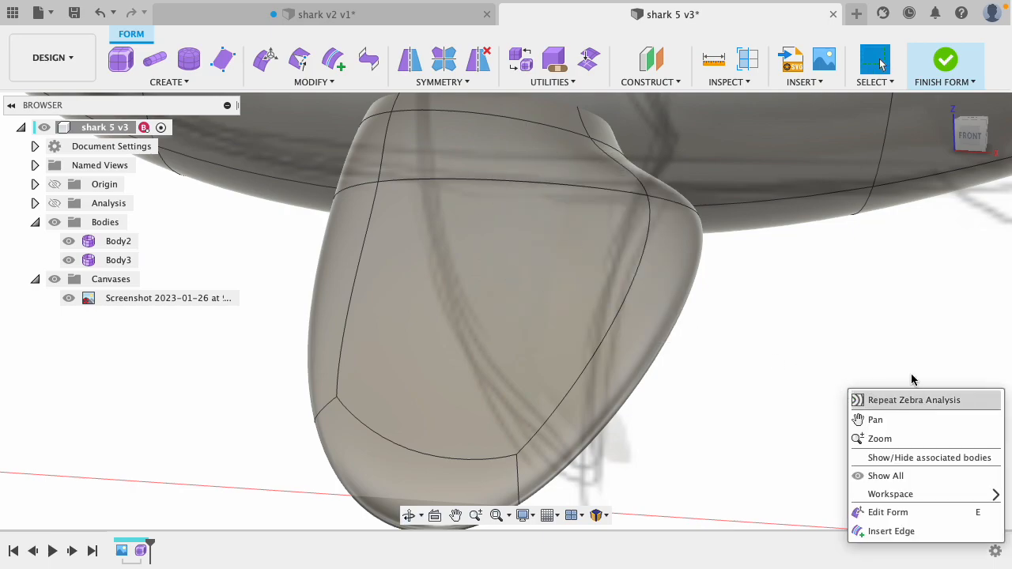
click(584, 259)
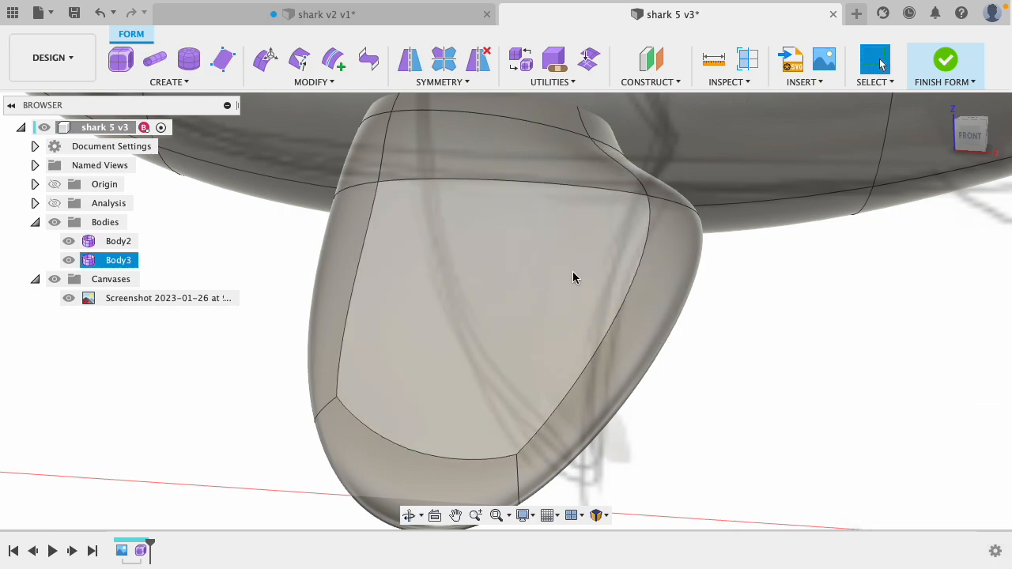
- Reopen Zebra Analysis, examine the stripe flow over the fin from the front, top and underside, and cancel the dialog
click(716, 82)
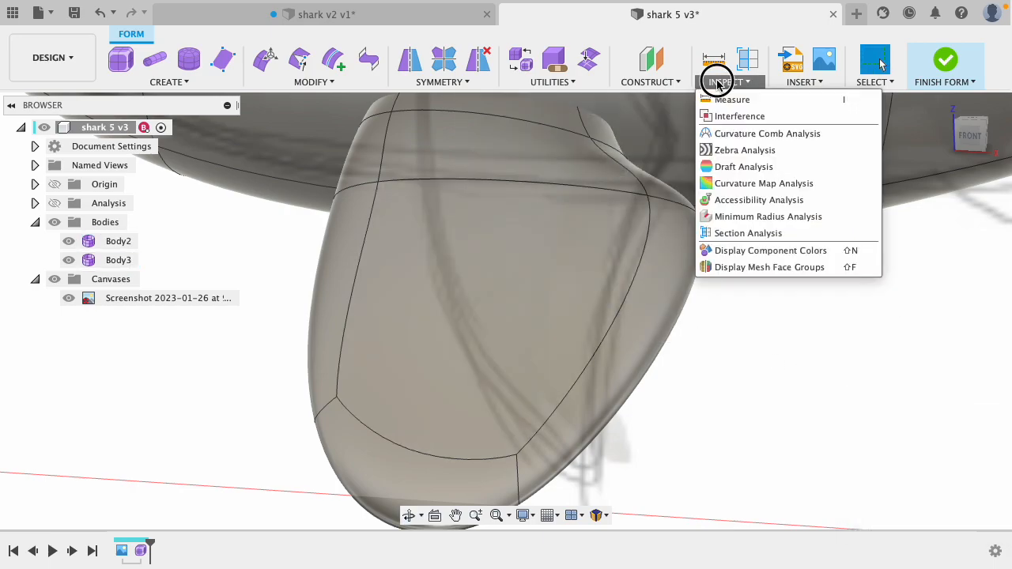
click(718, 150)
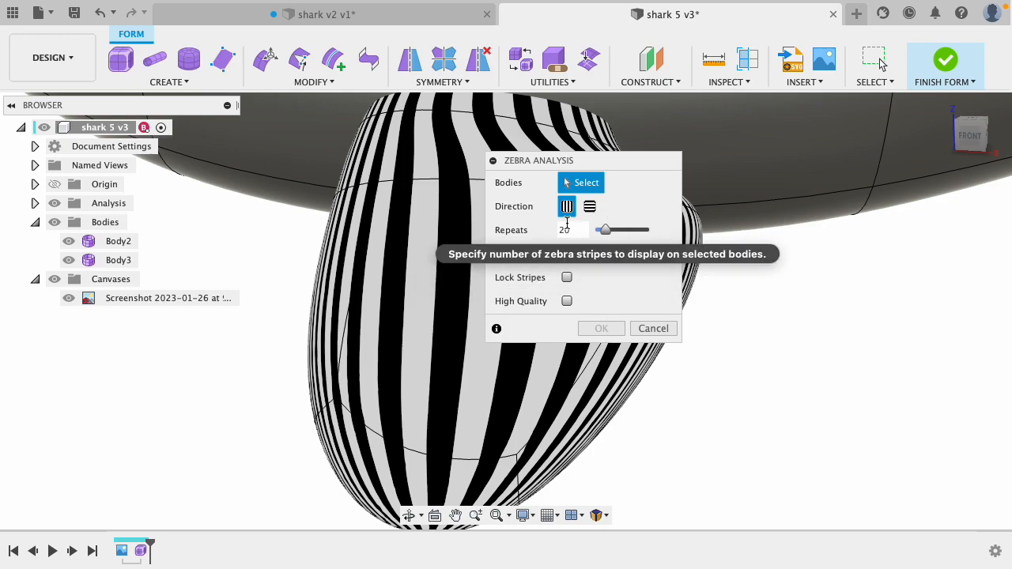
scroll(449, 305, down, 3)
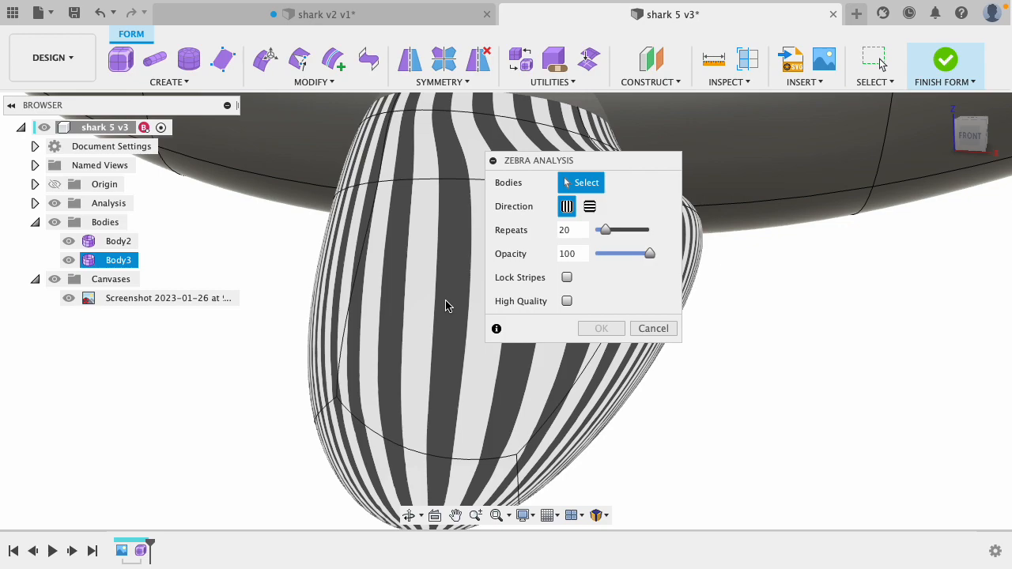
scroll(453, 310, down, 5)
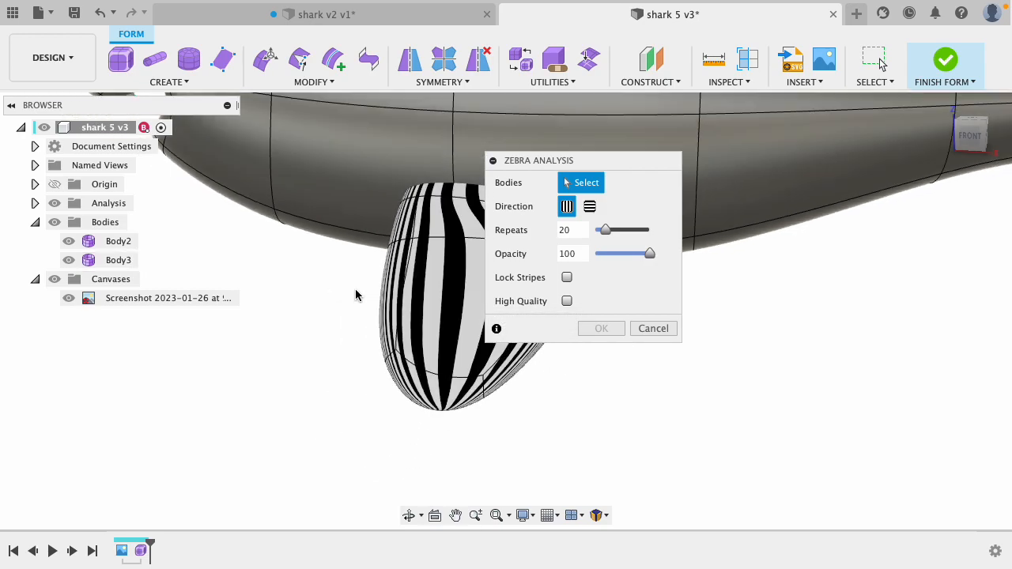
scroll(305, 318, down, 5)
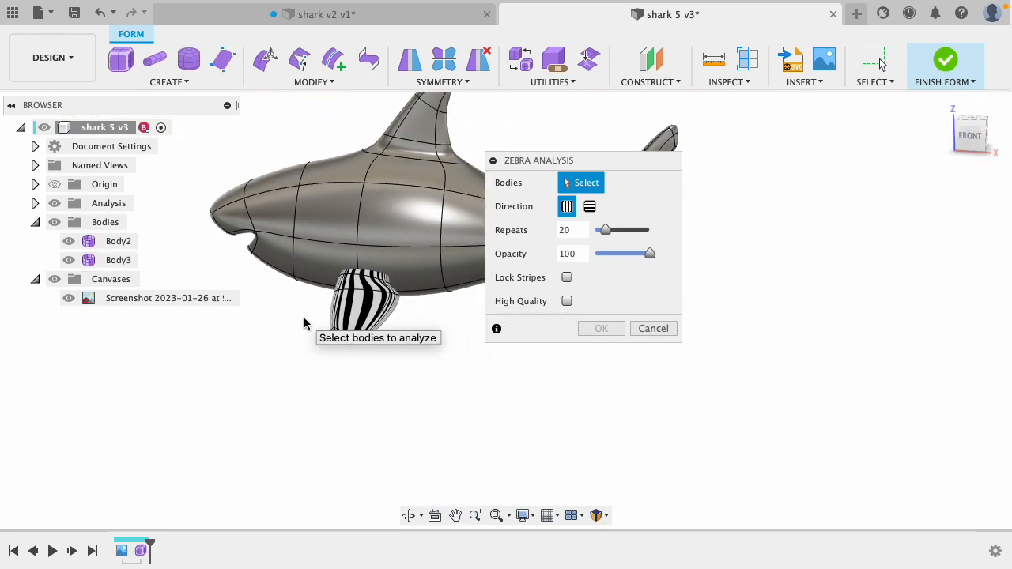
click(969, 135)
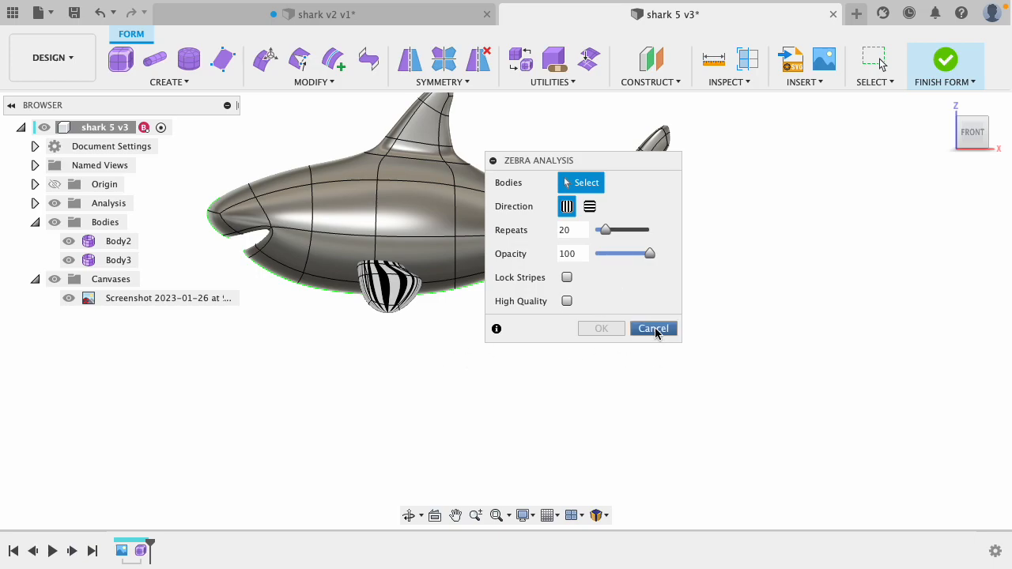
shift+middle_drag(366, 343, 329, 403)
click(371, 320)
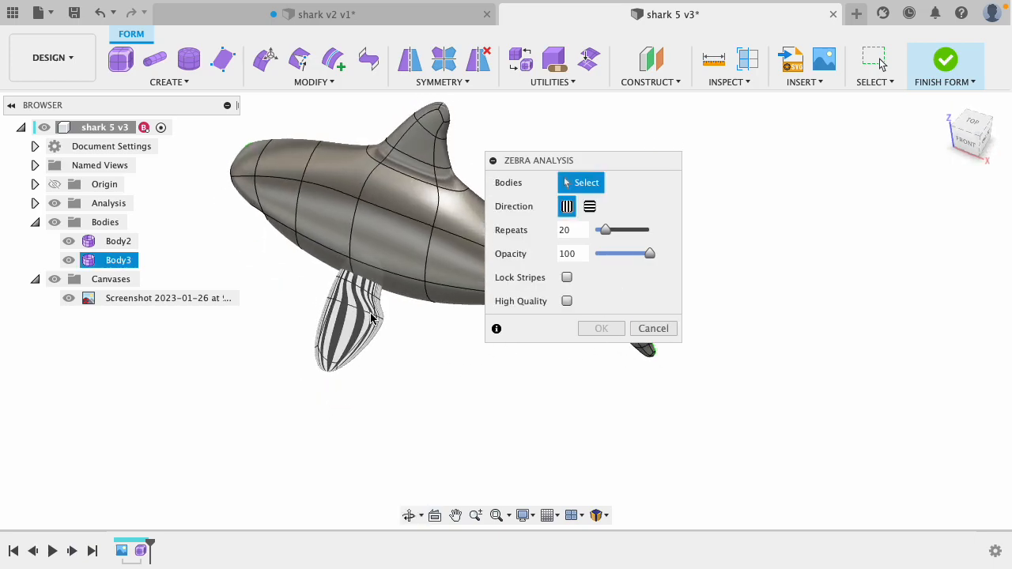
scroll(495, 327, up, 10)
shift+middle_drag(532, 410, 473, 226)
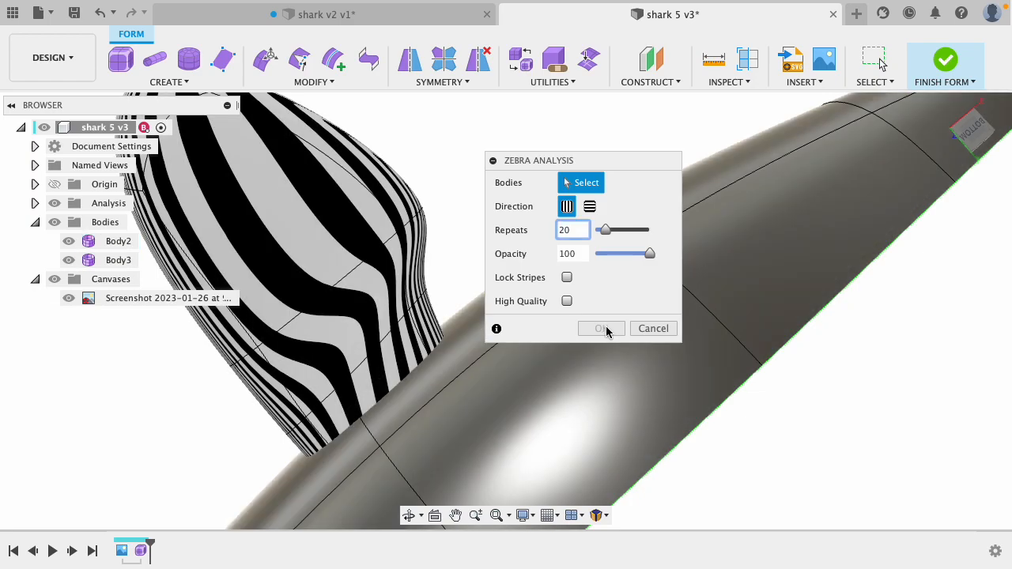
click(652, 328)
- Edit the face at the pectoral fin's tip, shifting it slightly toward the tail and rotating it a little
scroll(303, 305, up, 3)
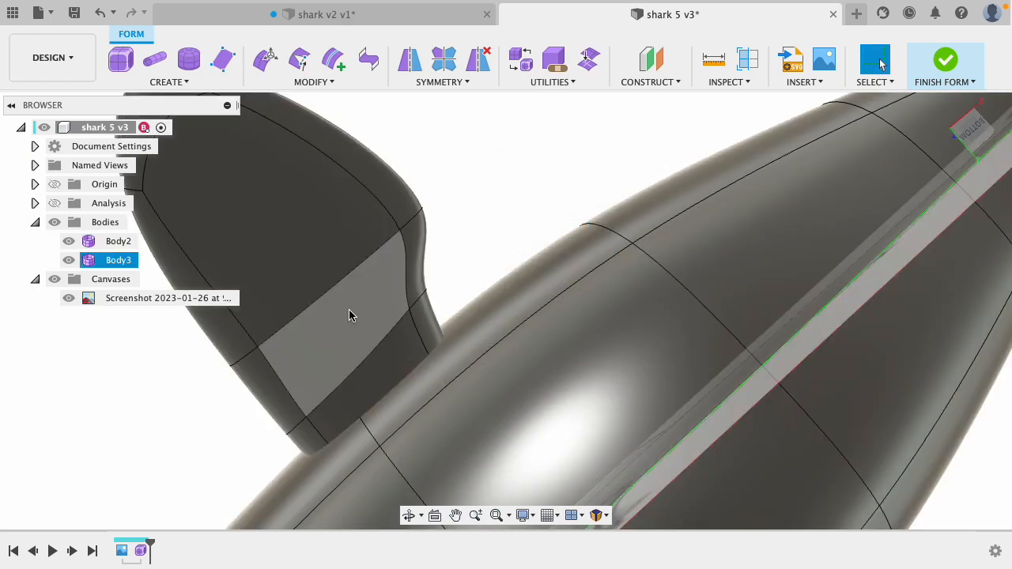
scroll(348, 315, up, 3)
shift+middle_drag(558, 219, 587, 146)
scroll(379, 346, down, 5)
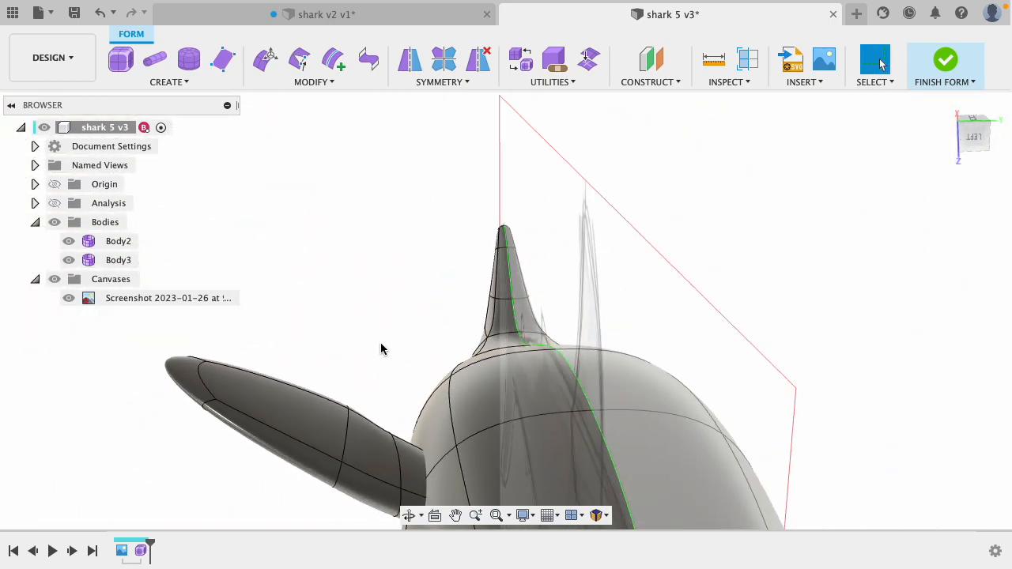
shift+middle_drag(399, 380, 369, 385)
scroll(369, 384, down, 5)
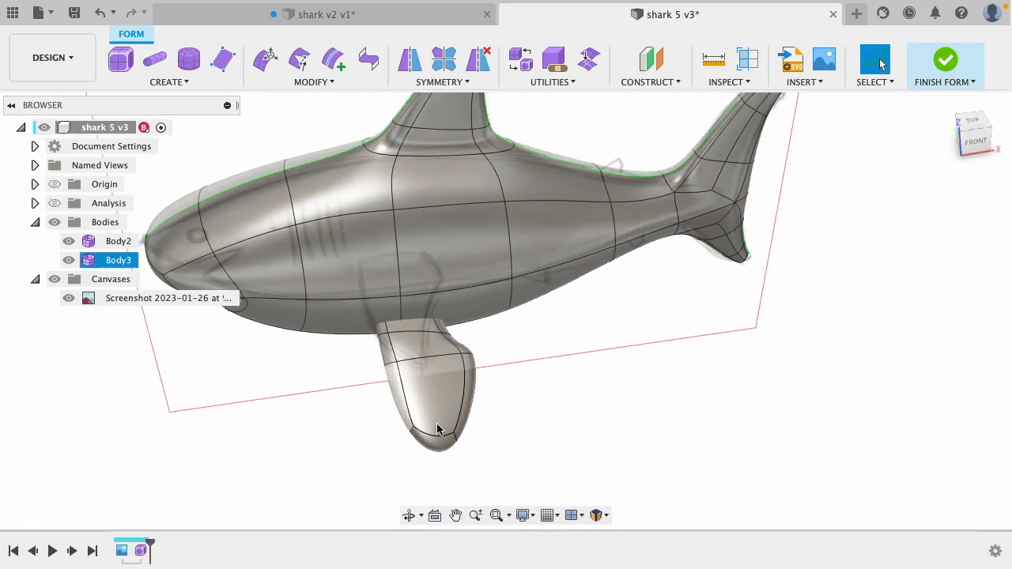
click(436, 447)
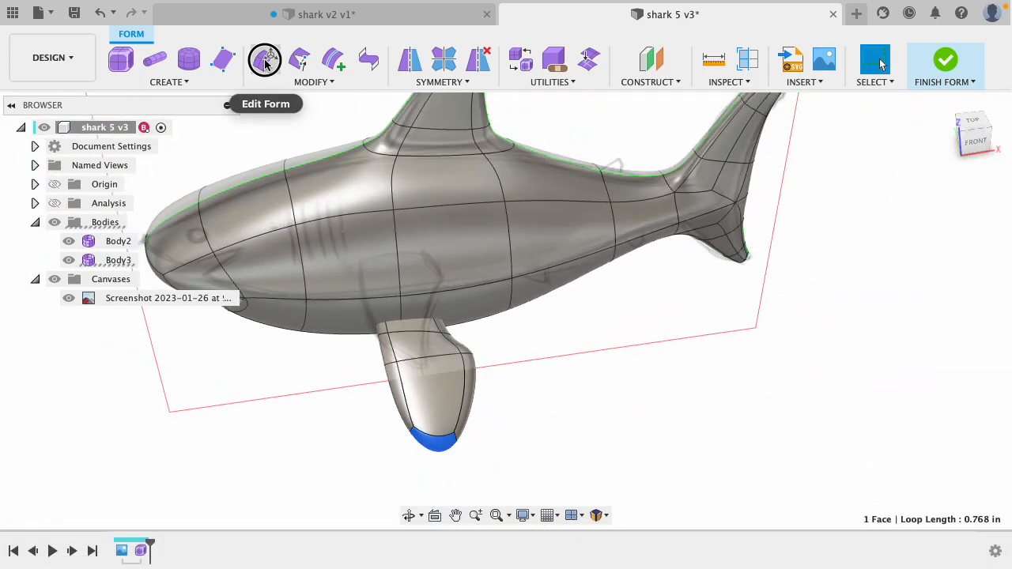
click(267, 57)
drag(599, 152, 901, 194)
drag(485, 424, 510, 420)
mouse_move(562, 409)
shift+middle_down()
mouse_move(578, 382)
mouse_move(574, 402)
shift+middle_up()
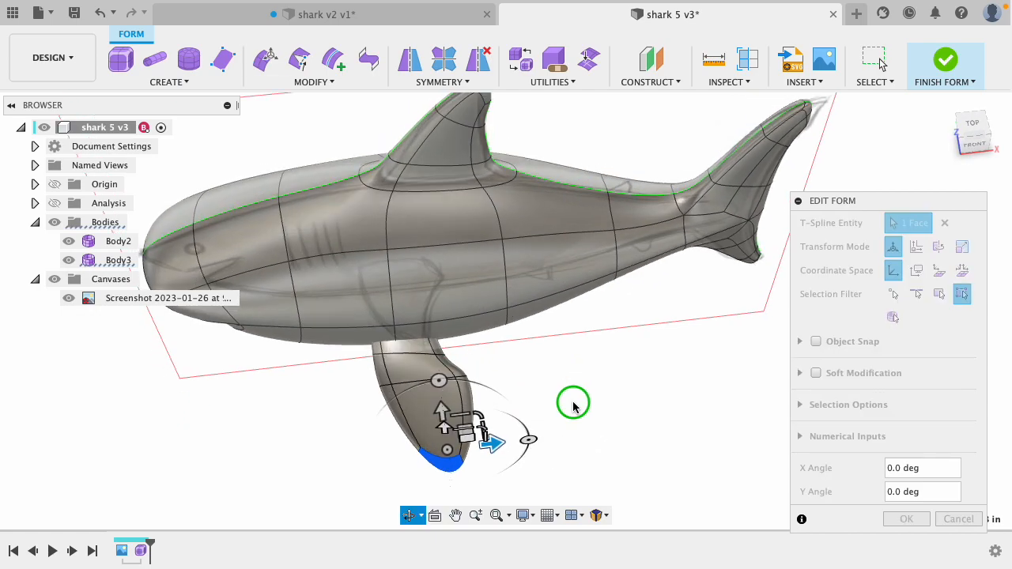
mouse_move(437, 383)
mouse_down()
mouse_move(413, 384)
mouse_move(361, 429)
mouse_move(474, 400)
mouse_move(442, 400)
mouse_up()
click(351, 420)
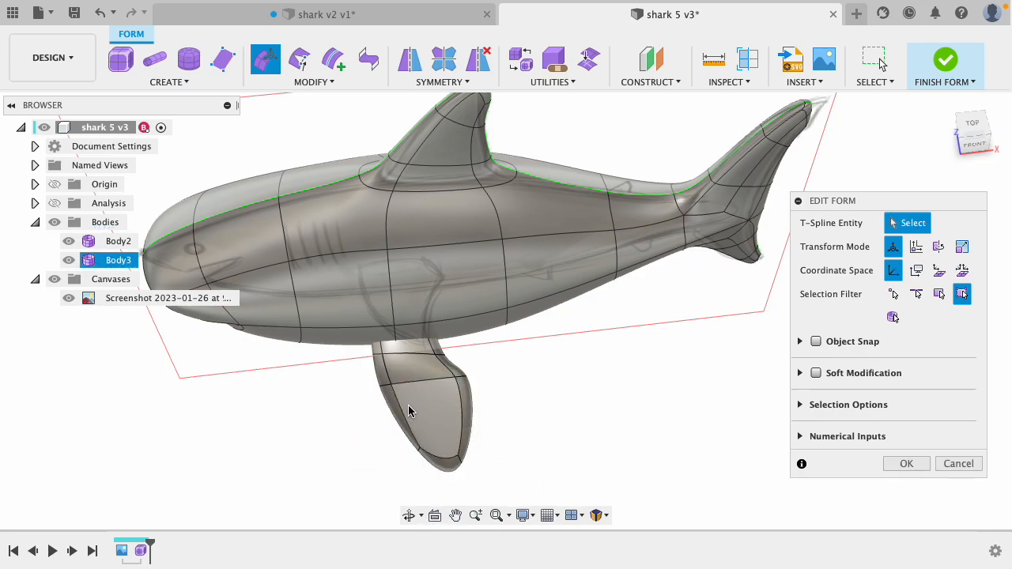
- Select all faces of the pectoral fin and scale them by about 1.25 along the shark's length to widen the fin
double_click(417, 409)
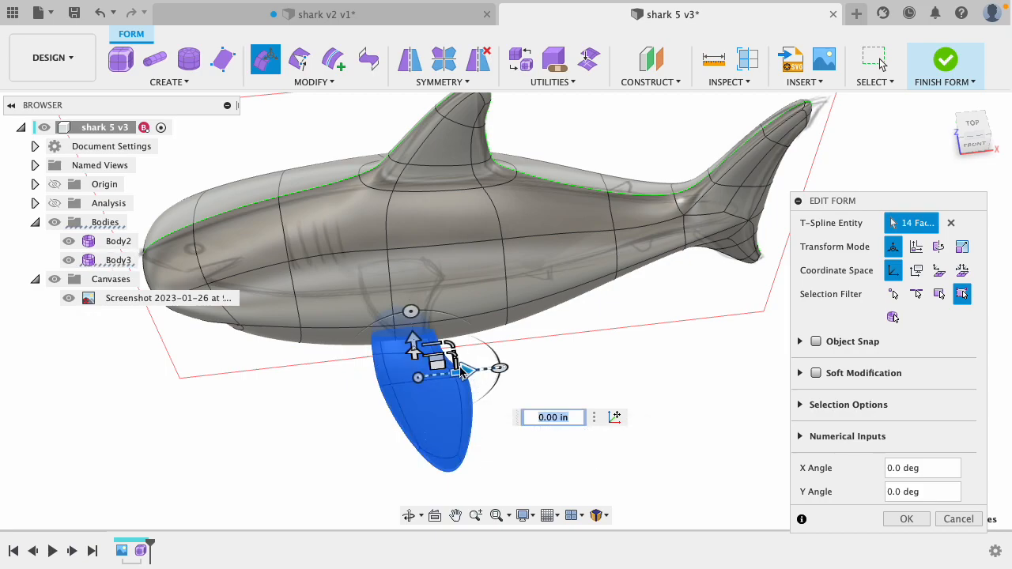
drag(456, 368, 464, 365)
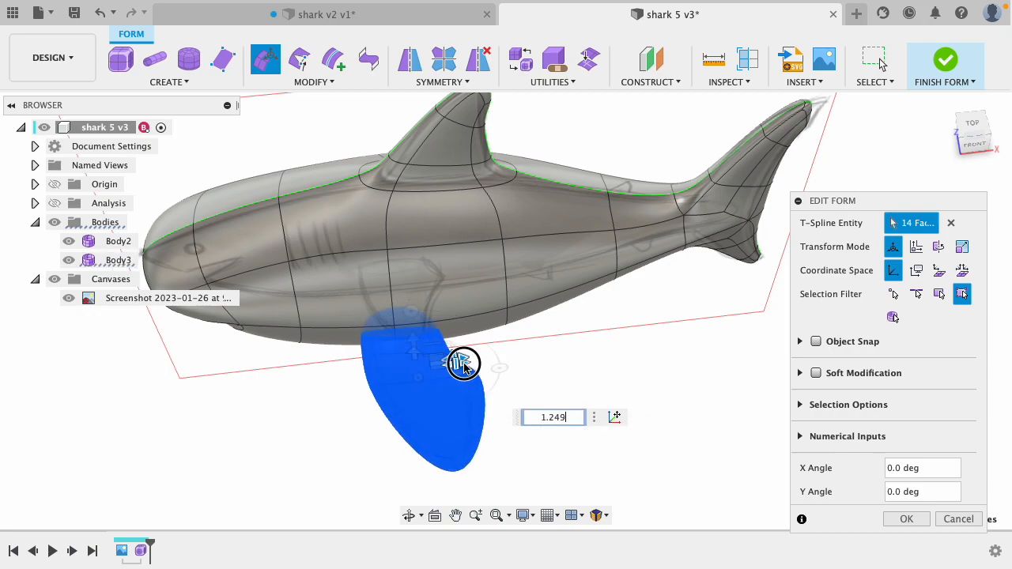
click(571, 370)
- Lower the fin's tip face about 0.103 in, rotate it slightly, move it about 0.104 in toward the body, and accept
shift+middle_drag(566, 374, 638, 318)
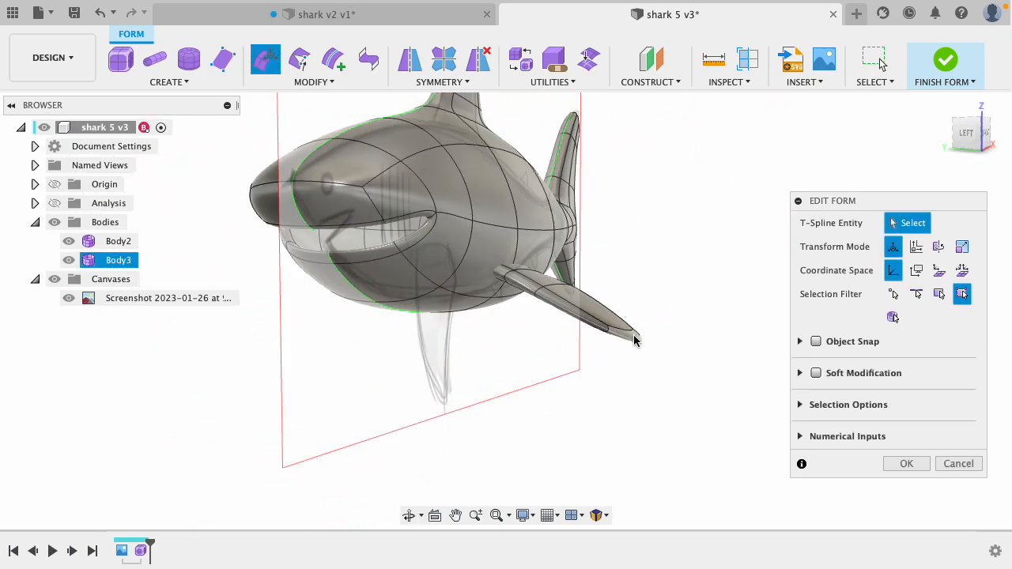
click(635, 339)
drag(614, 287, 610, 302)
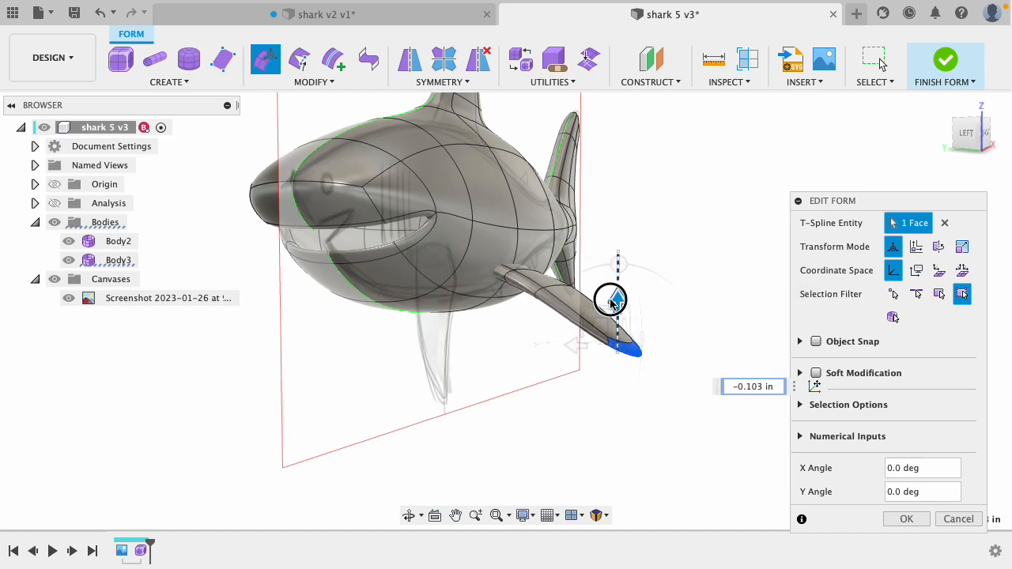
mouse_move(619, 264)
mouse_down()
mouse_move(631, 278)
mouse_move(636, 271)
mouse_up()
drag(602, 324, 587, 327)
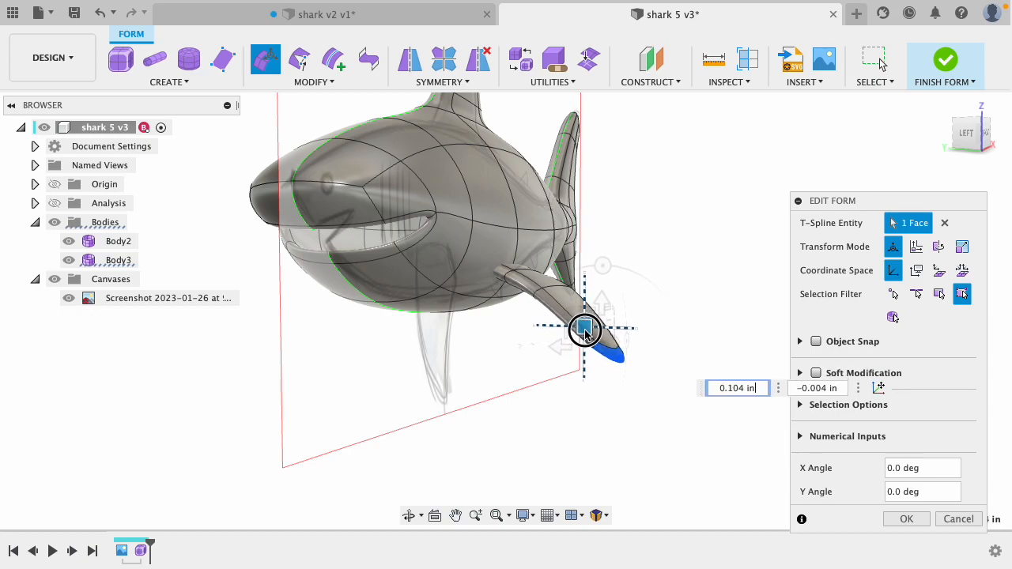
click(701, 270)
click(918, 468)
- Mirror-duplicate the pectoral fin body across the vertical XZ origin plane through the shark's middle, with Weld enabled
shift+middle_drag(656, 408, 616, 437)
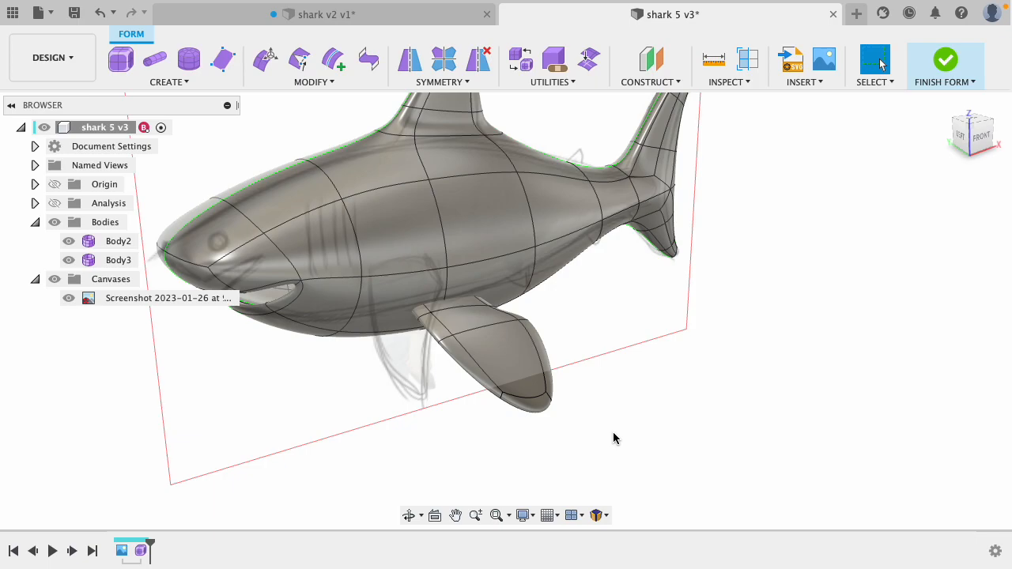
click(492, 352)
mouse_move(406, 442)
shift+middle_down()
mouse_move(437, 447)
mouse_move(467, 434)
mouse_move(425, 436)
shift+middle_up()
click(431, 82)
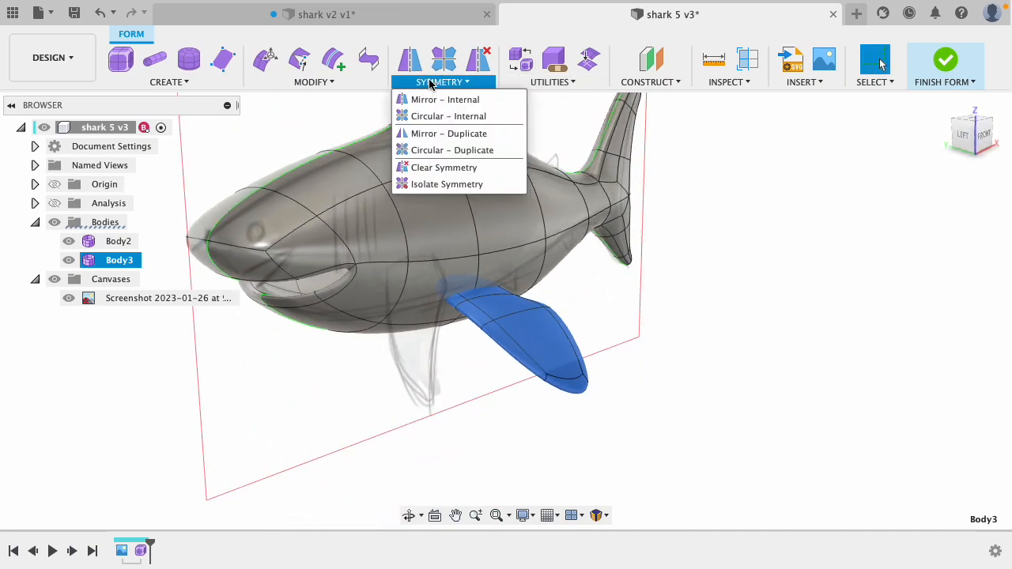
click(423, 134)
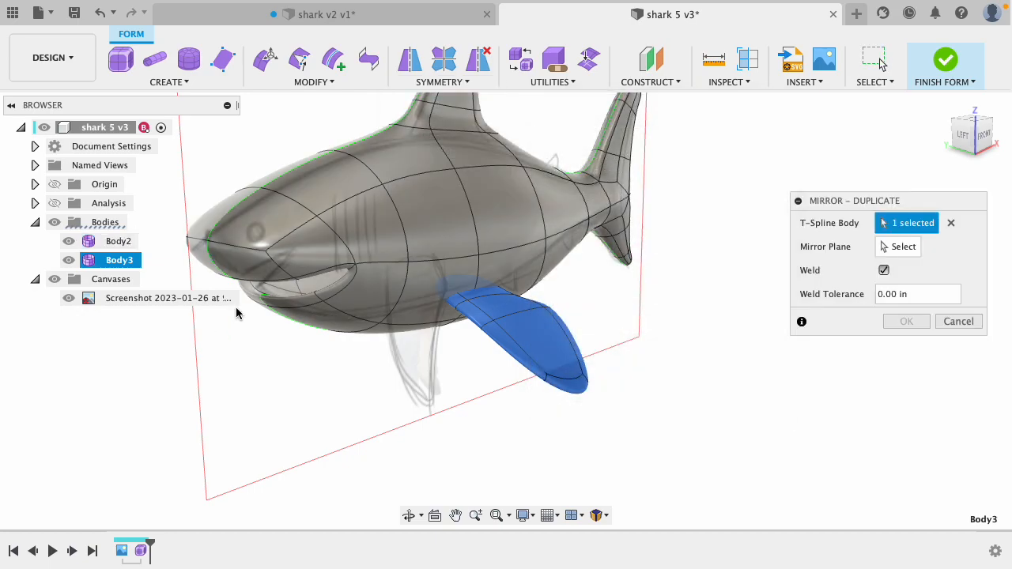
shift+middle_drag(209, 379, 198, 399)
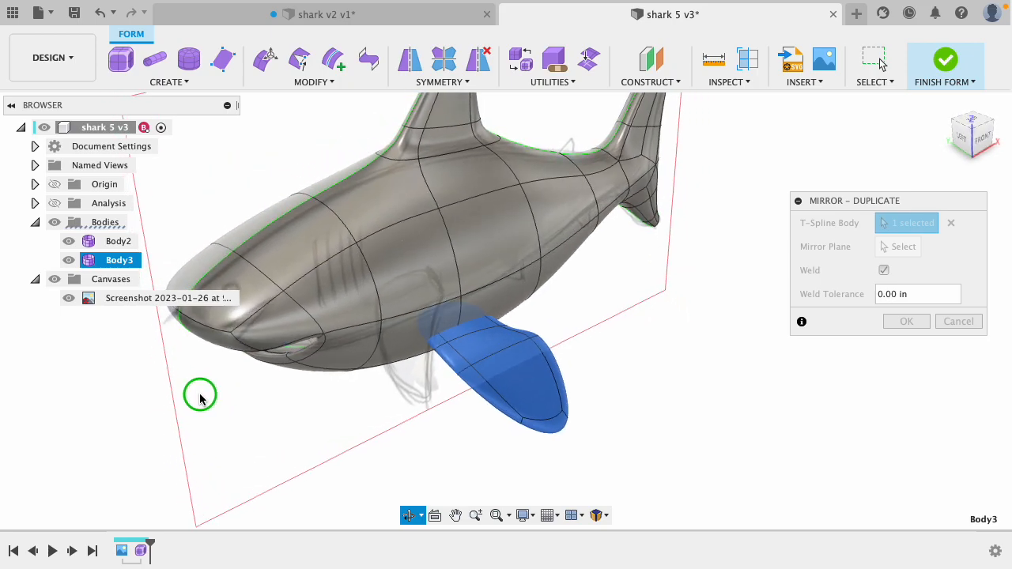
scroll(563, 268, down, 5)
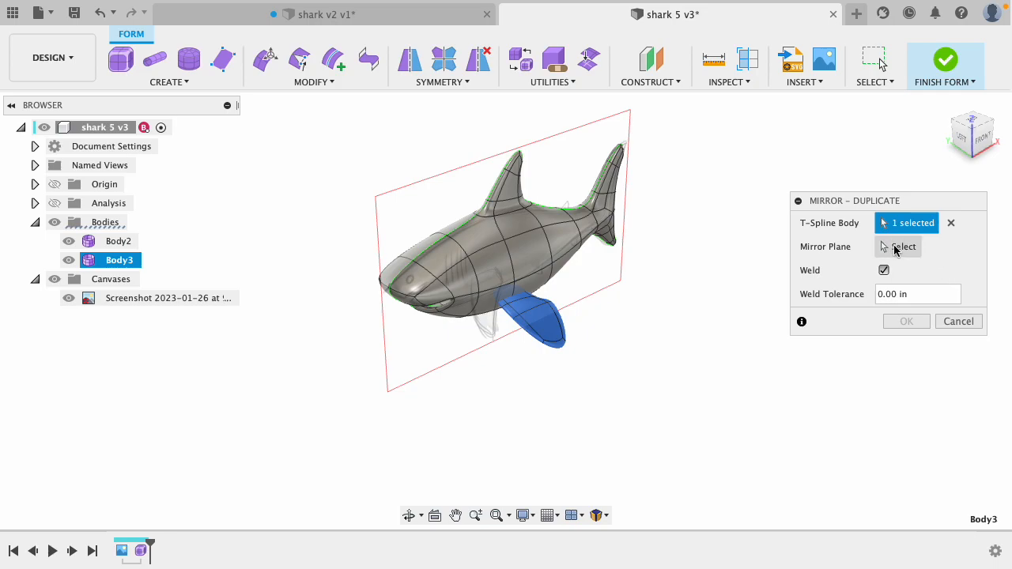
click(896, 248)
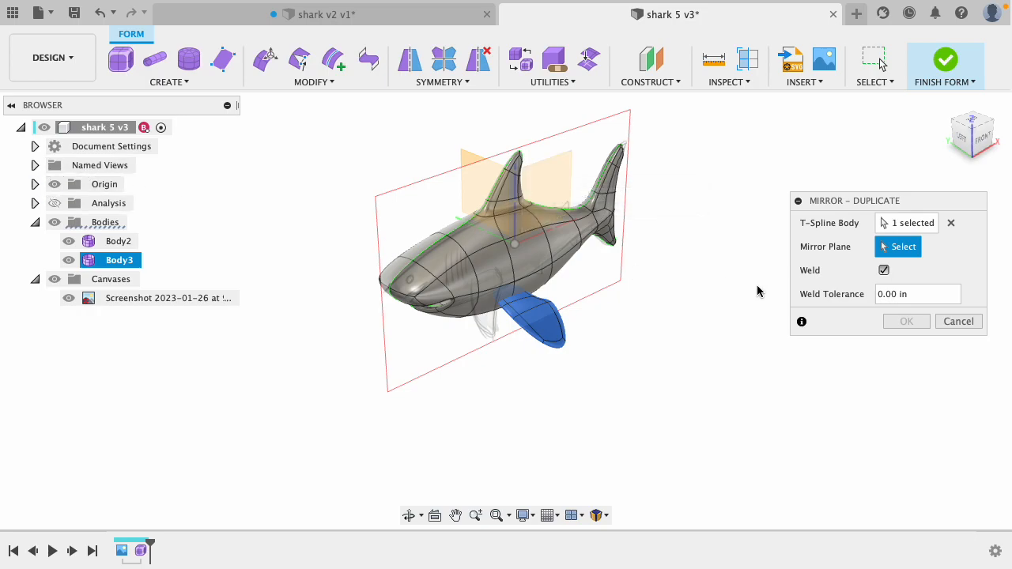
click(543, 180)
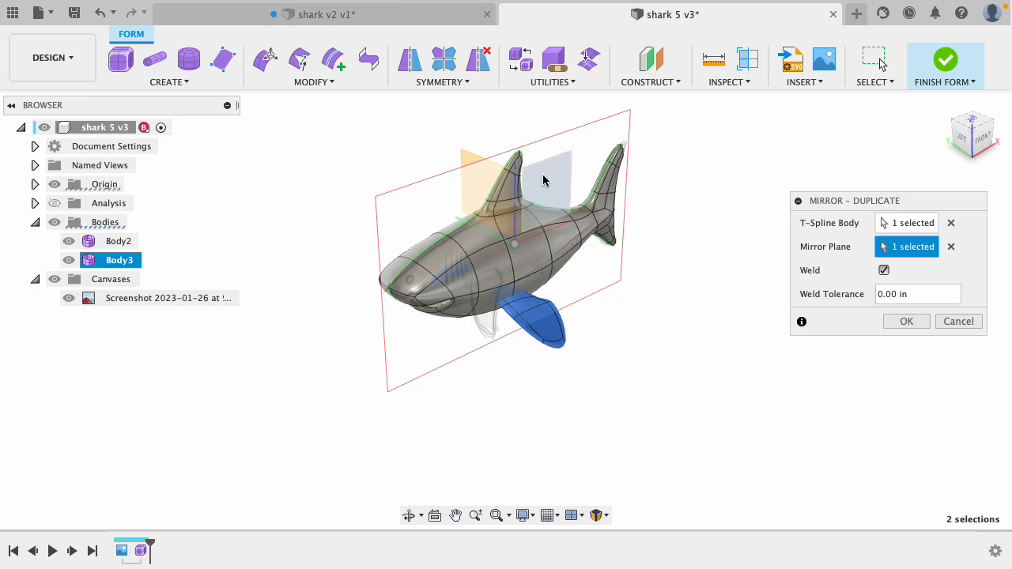
mouse_move(584, 374)
shift+middle_down()
mouse_move(638, 372)
mouse_move(673, 353)
mouse_move(572, 346)
mouse_move(578, 391)
shift+middle_up()
click(906, 321)
click(535, 310)
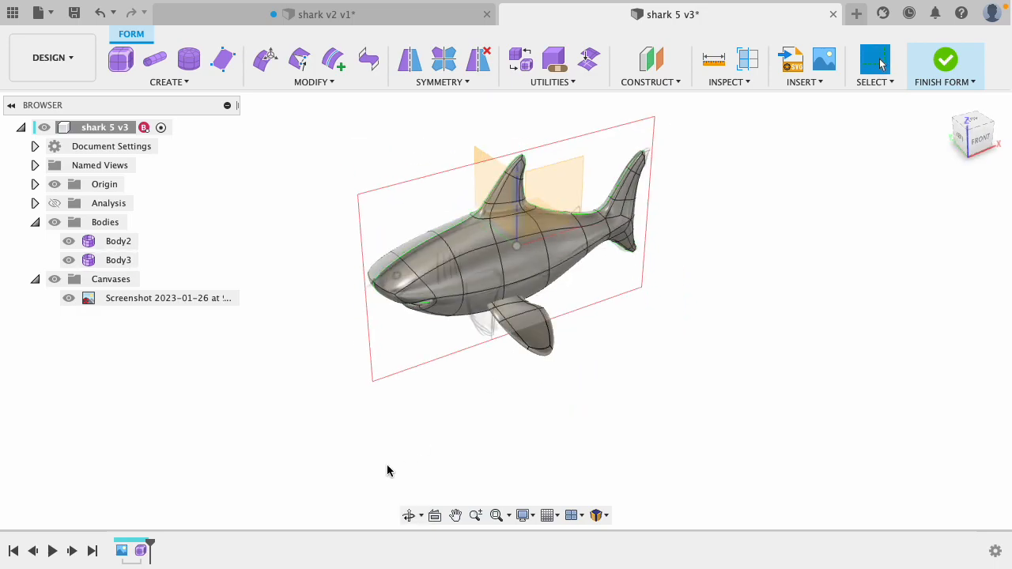
scroll(338, 401, up, 5)
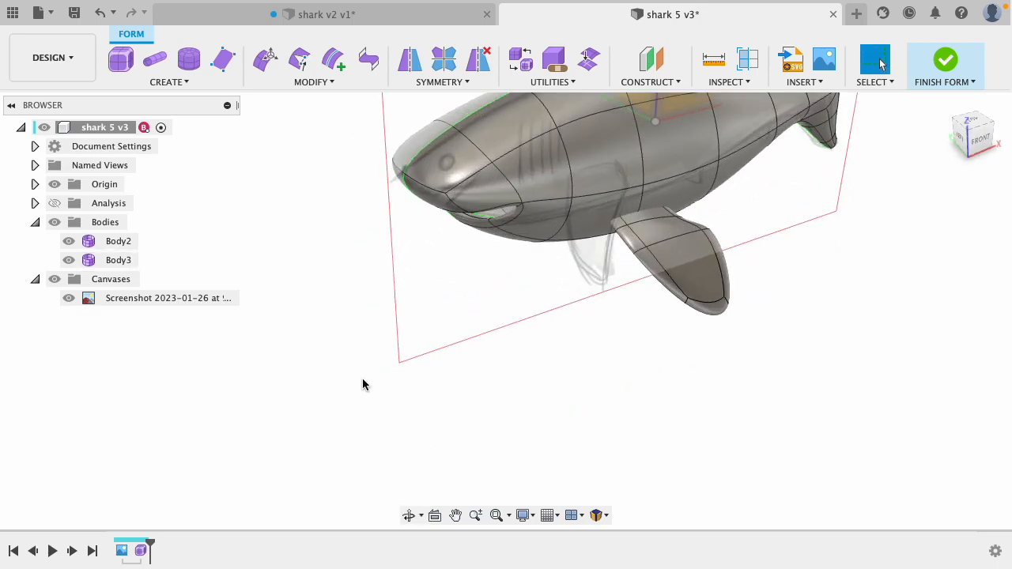
shift+middle_drag(364, 305, 329, 315)
drag(344, 327, 375, 308)
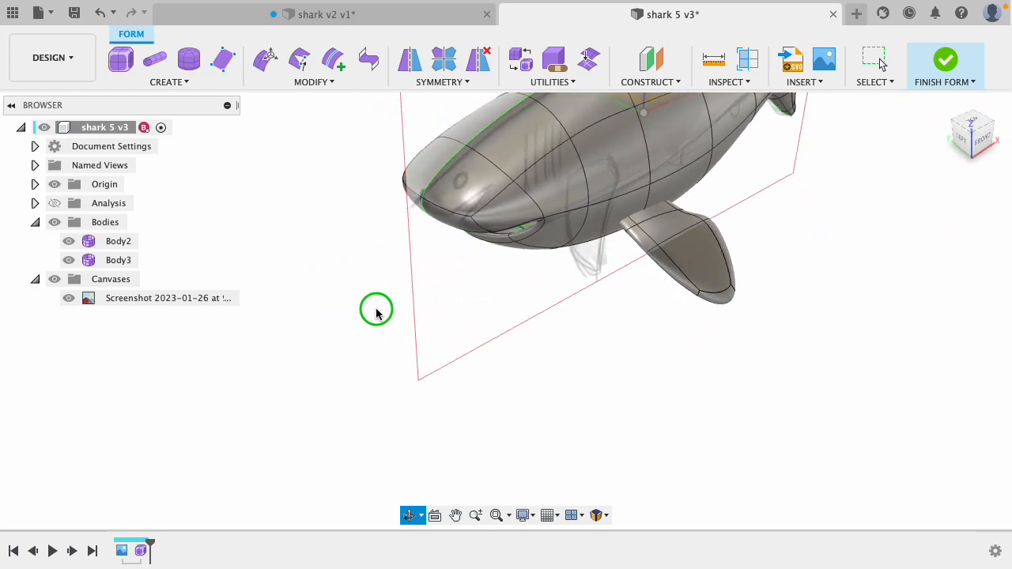
- Create a Quadball about 0.208 in in diameter ahead of the shark's snout, with 2 span faces and no symmetry
key(Escape)
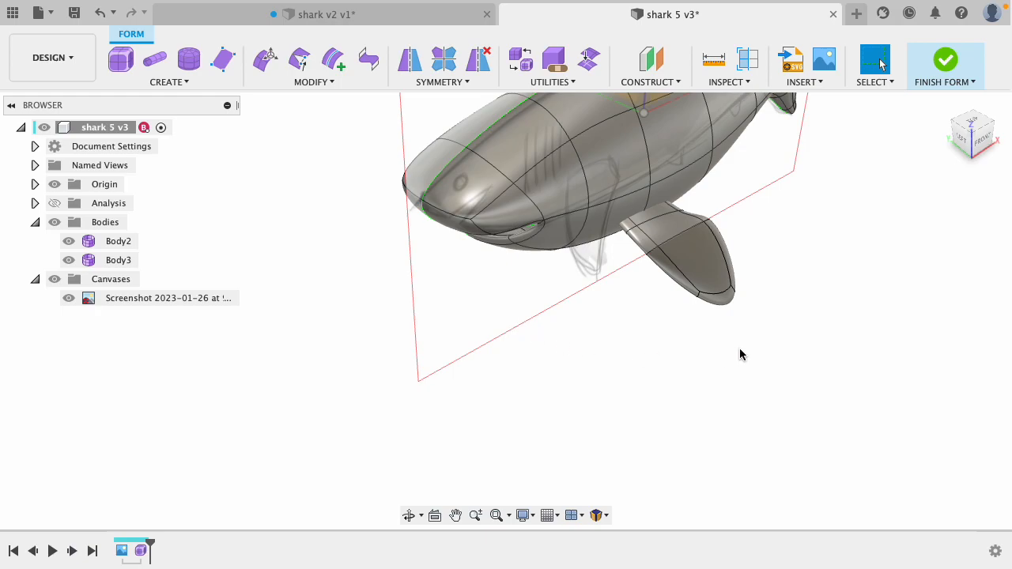
click(983, 145)
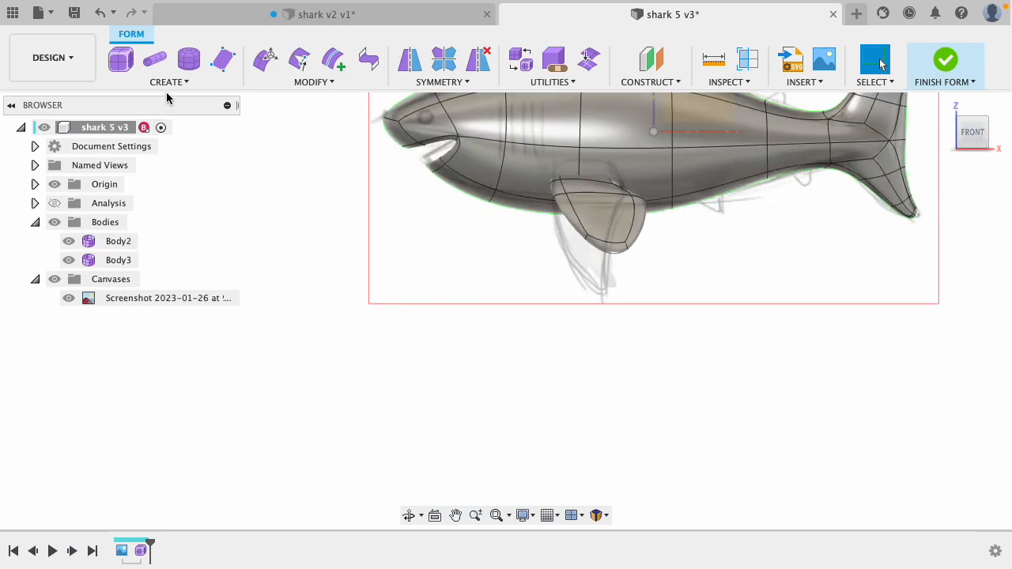
click(193, 84)
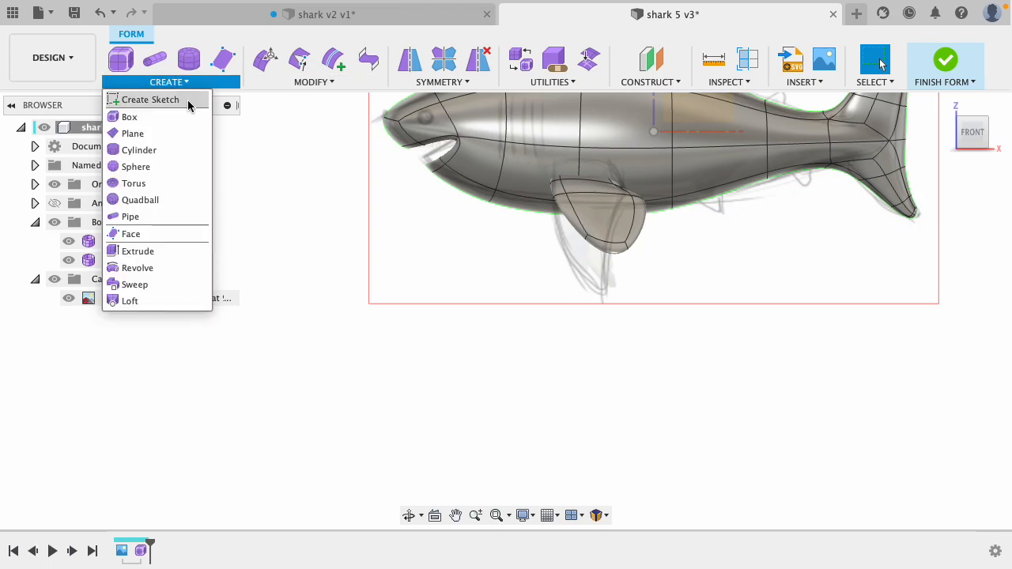
click(158, 199)
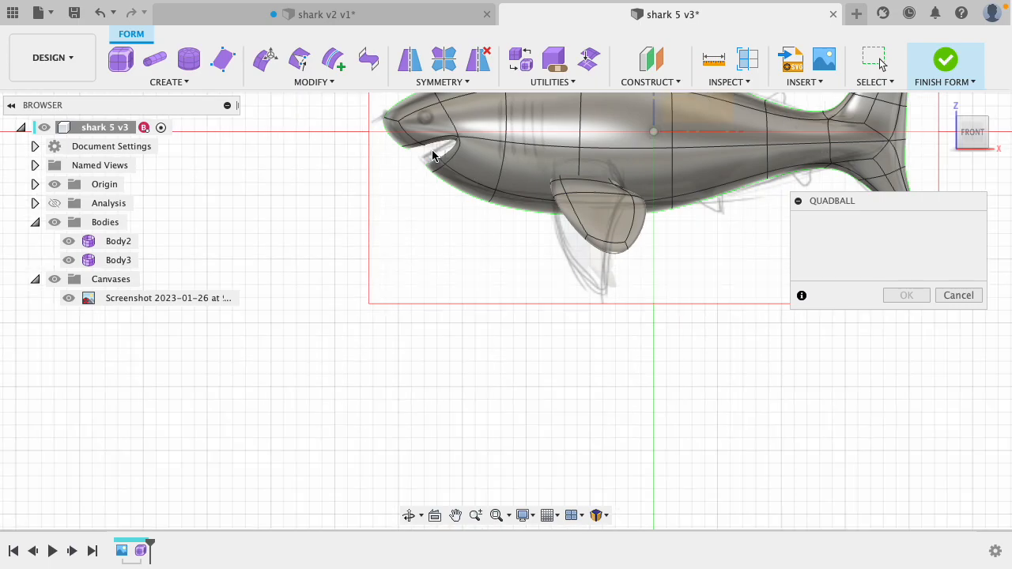
click(324, 126)
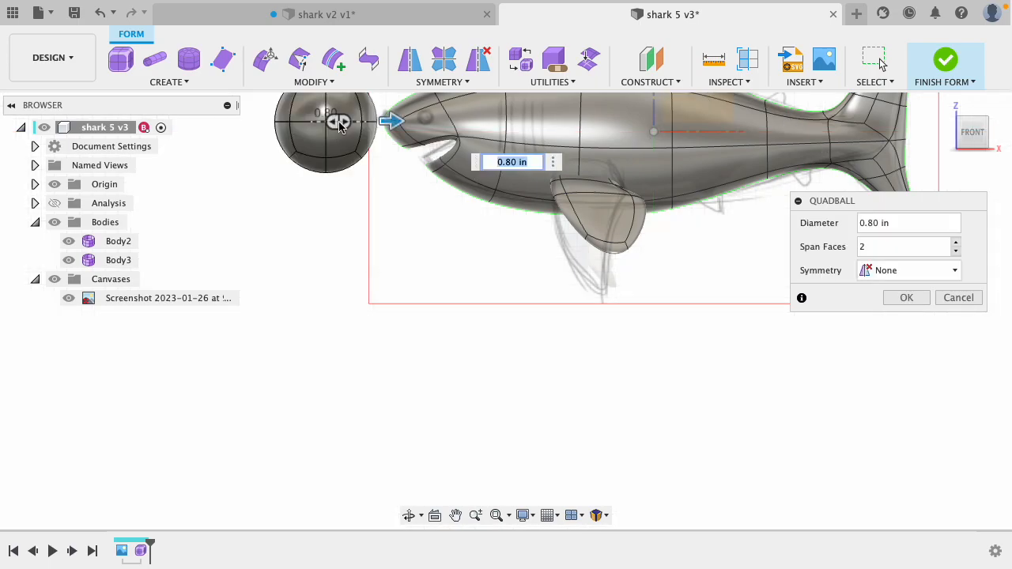
drag(392, 125, 355, 127)
scroll(316, 99, up, 8)
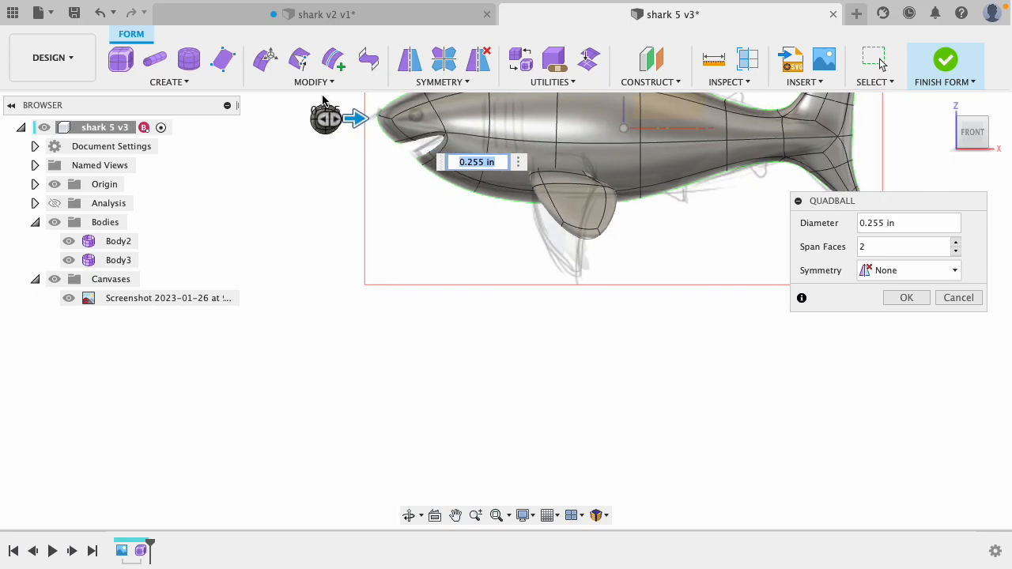
scroll(321, 99, up, 5)
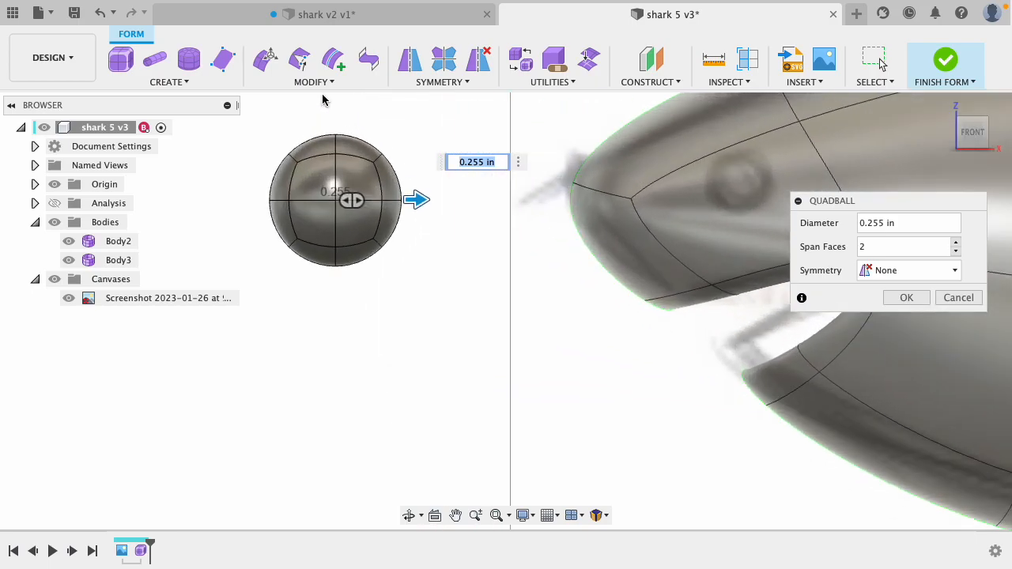
drag(434, 225, 419, 224)
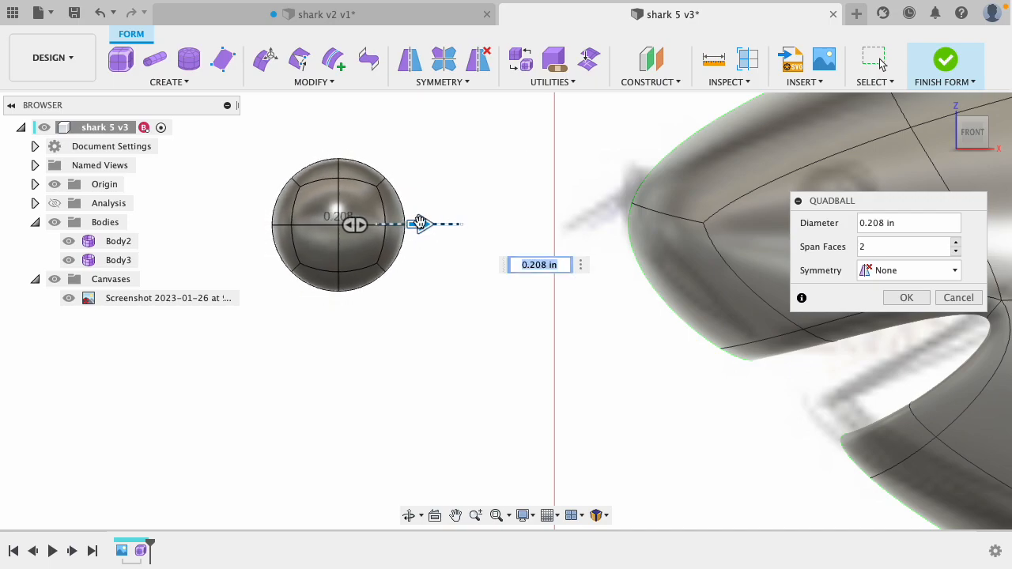
click(906, 297)
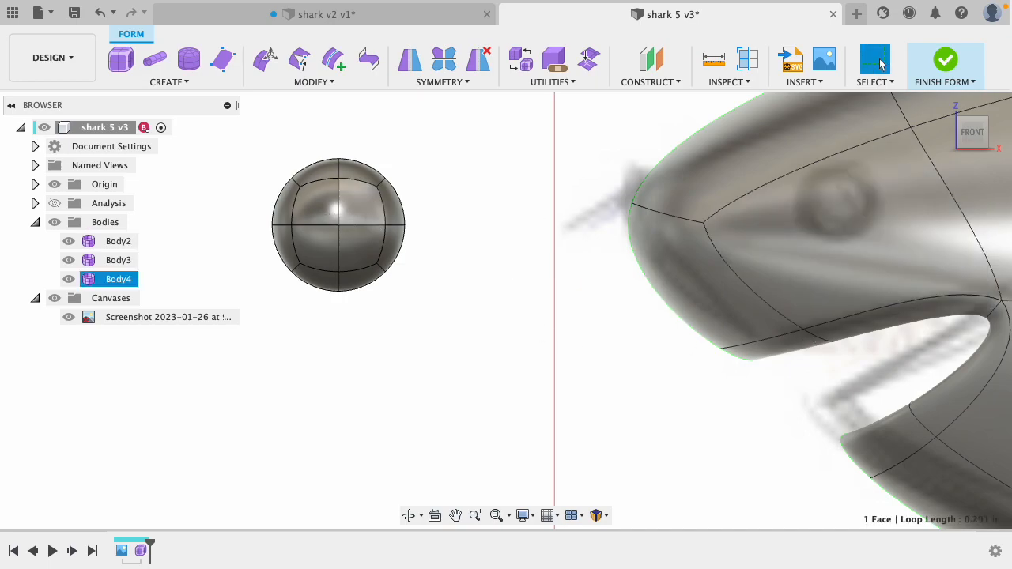
- Edit the whole quadball body, moving it about 0.792 in along the shark's length and slightly upward onto the sketched eye
click(368, 222)
click(266, 59)
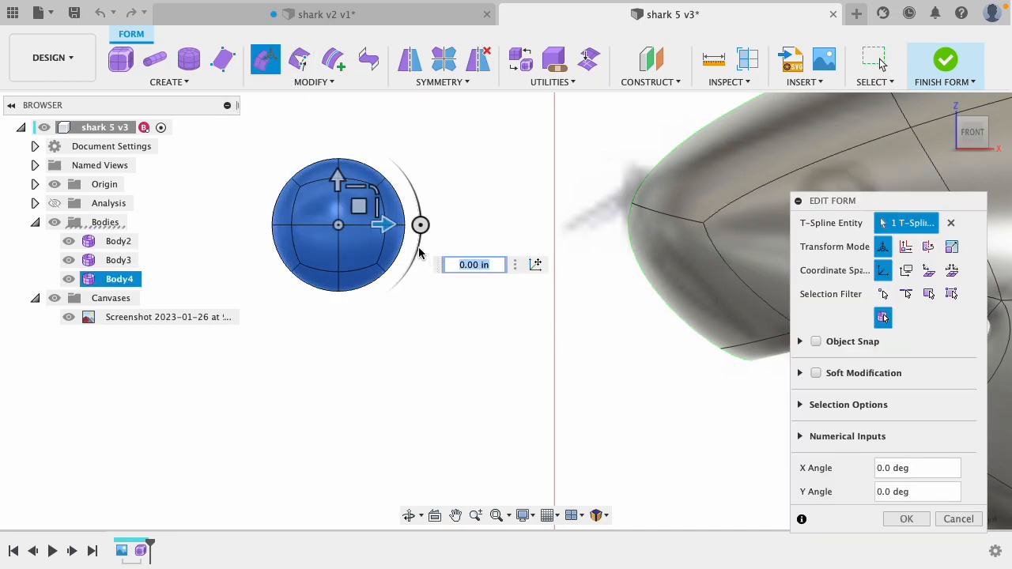
drag(382, 225, 822, 381)
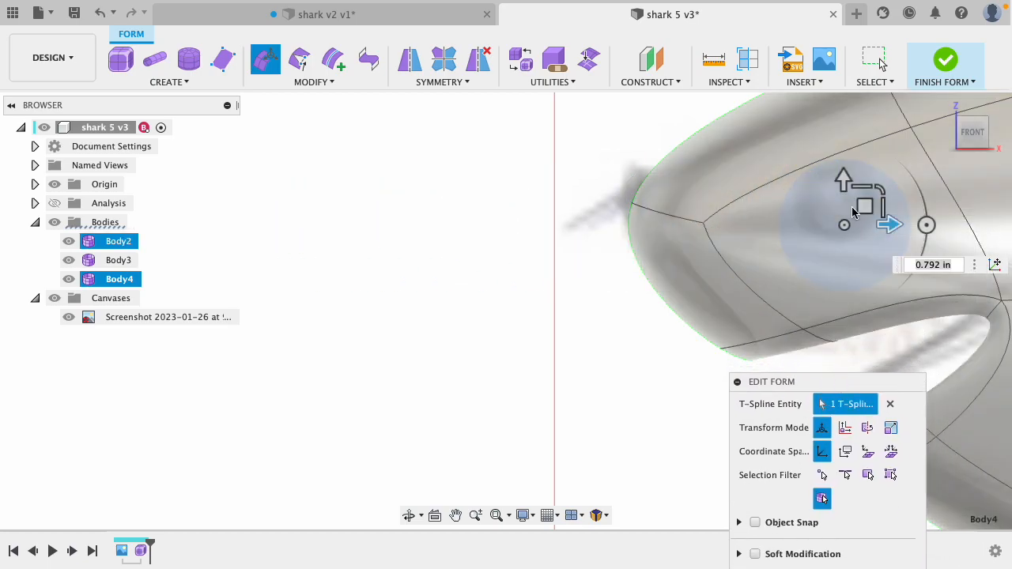
drag(844, 182, 845, 162)
drag(902, 207, 894, 208)
- Move the eye ball sideways until it partly protrudes from the head's side, nudge it 0.012 in back inward, and accept
shift+middle_drag(438, 340, 643, 302)
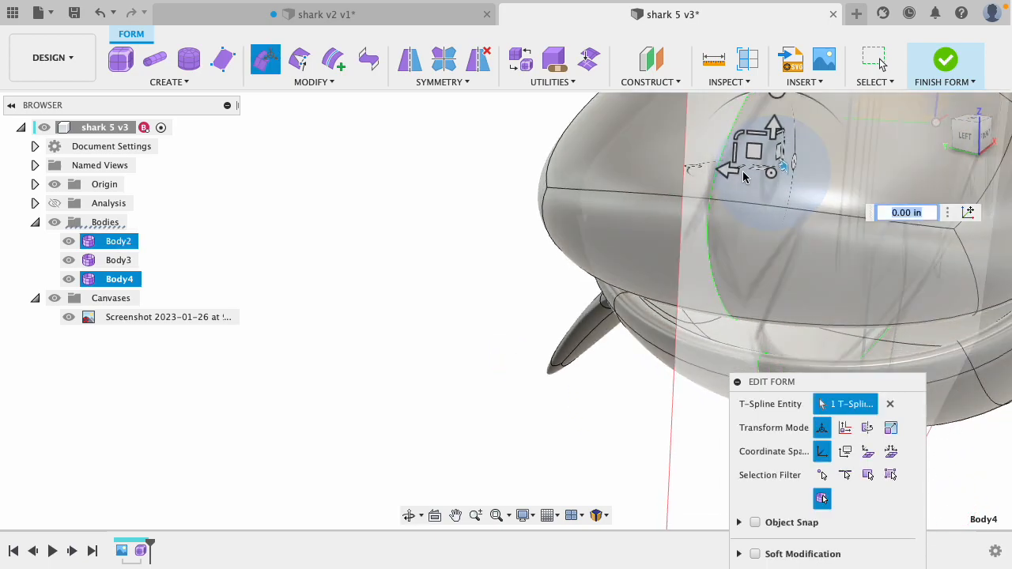
drag(743, 177, 919, 199)
shift+middle_drag(469, 348, 497, 347)
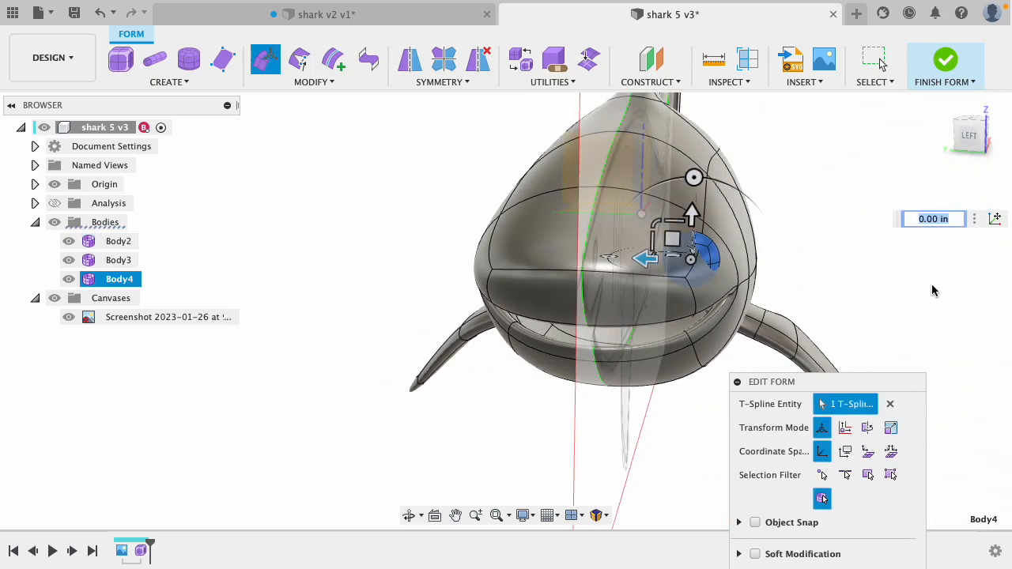
shift+middle_drag(903, 293, 913, 276)
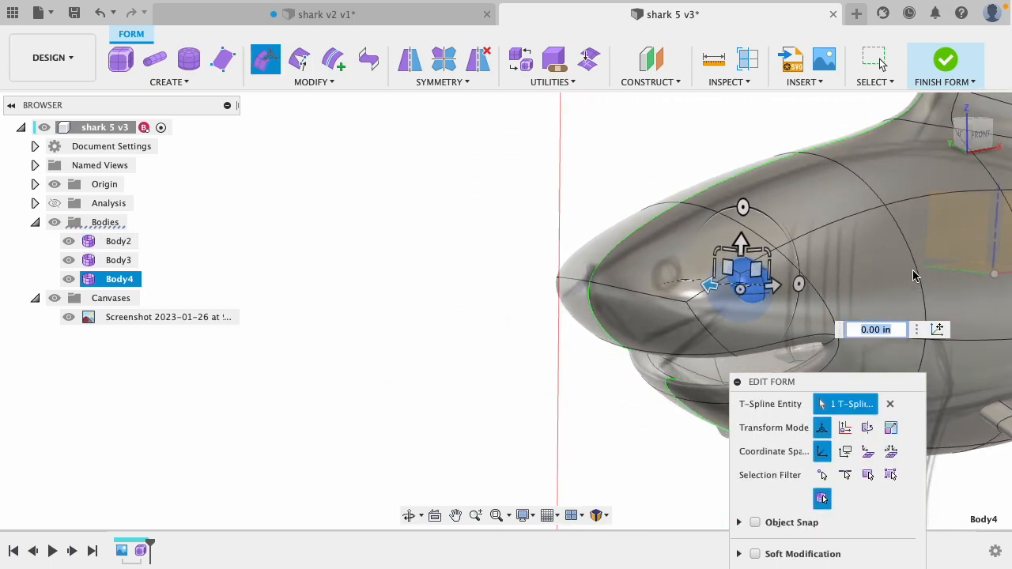
drag(710, 287, 708, 286)
drag(847, 387, 395, 237)
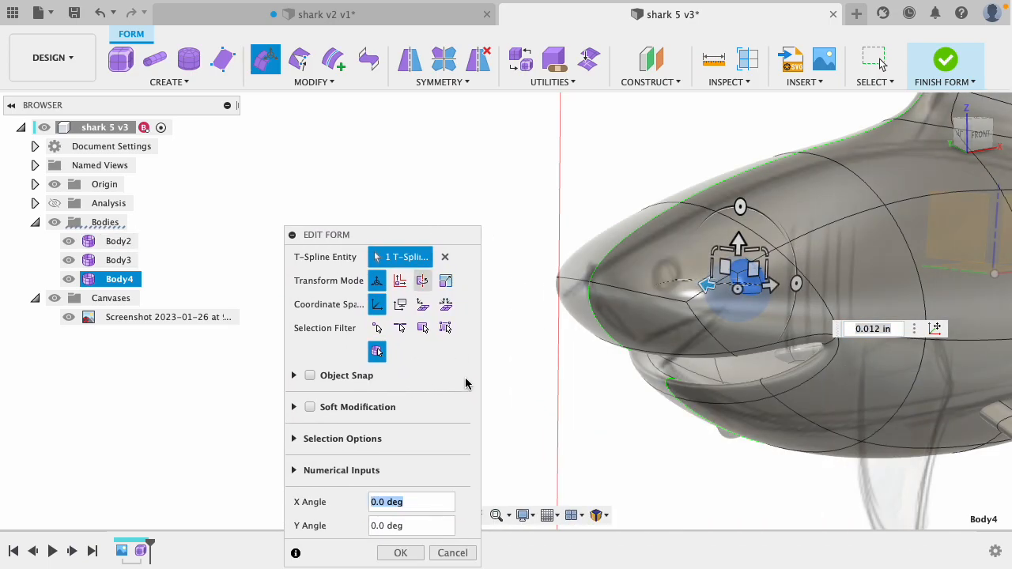
click(398, 556)
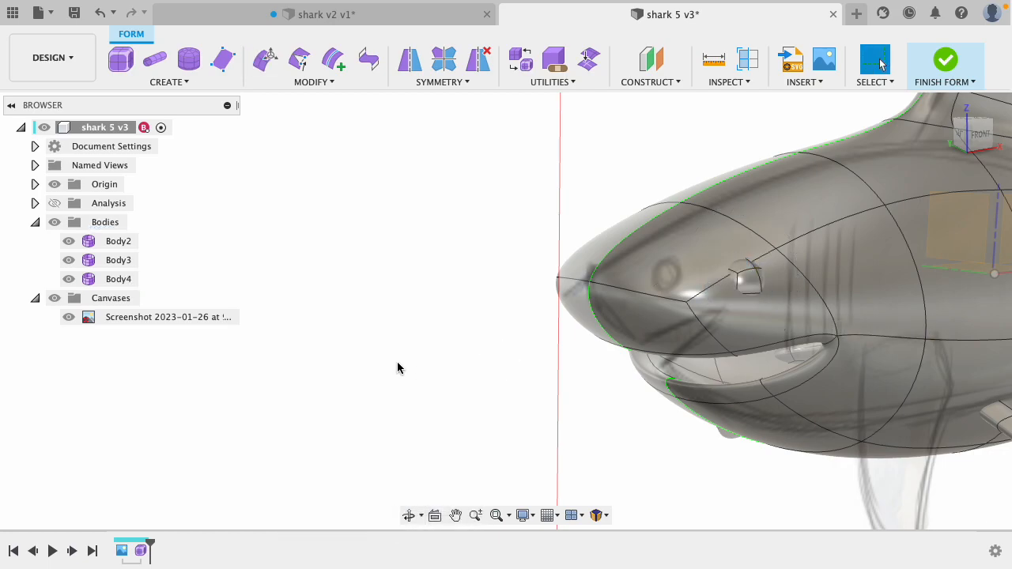
- Mirror-duplicate the eye body across the vertical XZ origin plane through the shark's middle, with Weld enabled
click(751, 285)
click(467, 82)
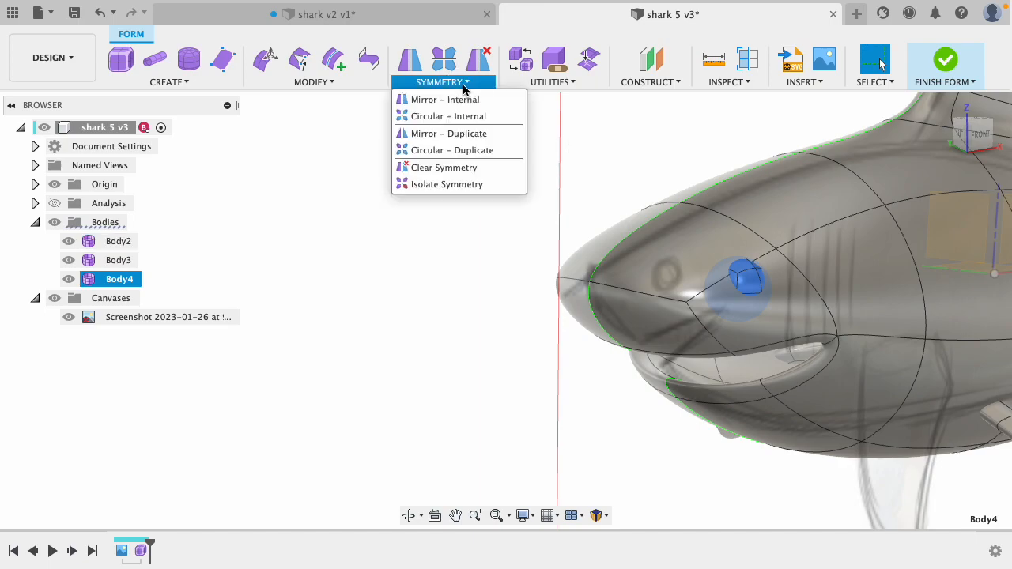
click(459, 133)
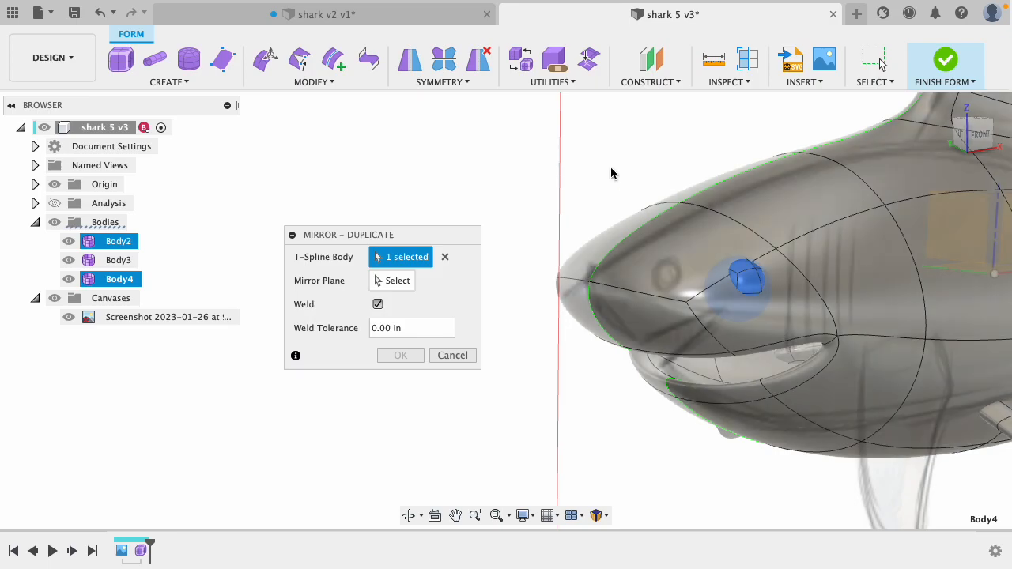
scroll(484, 144, down, 4)
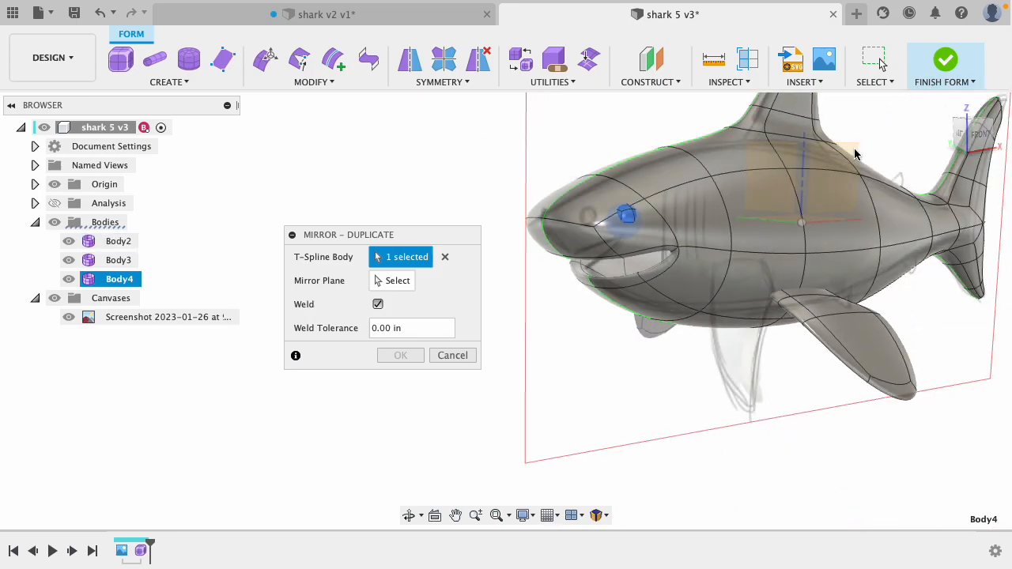
click(396, 280)
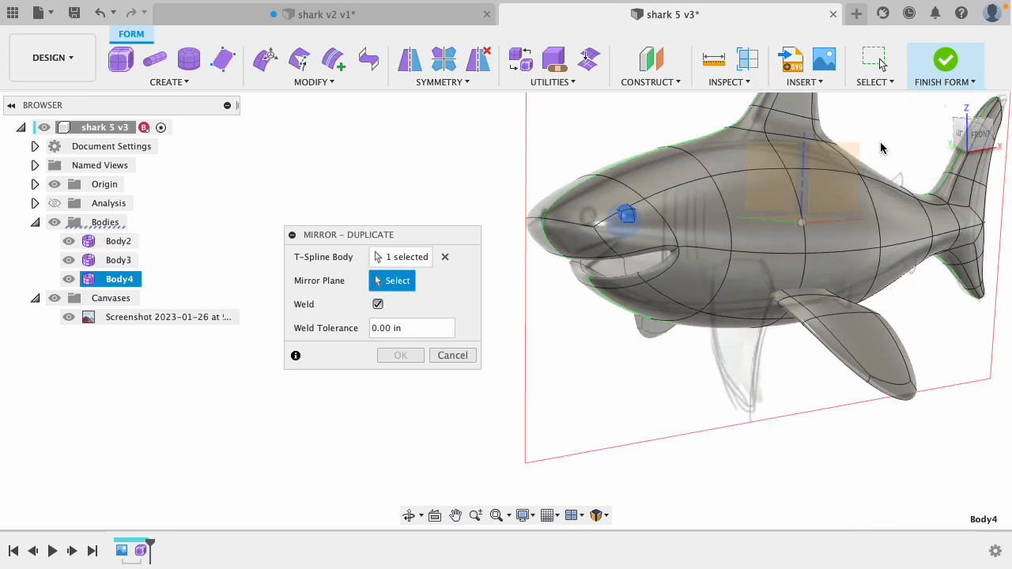
click(845, 167)
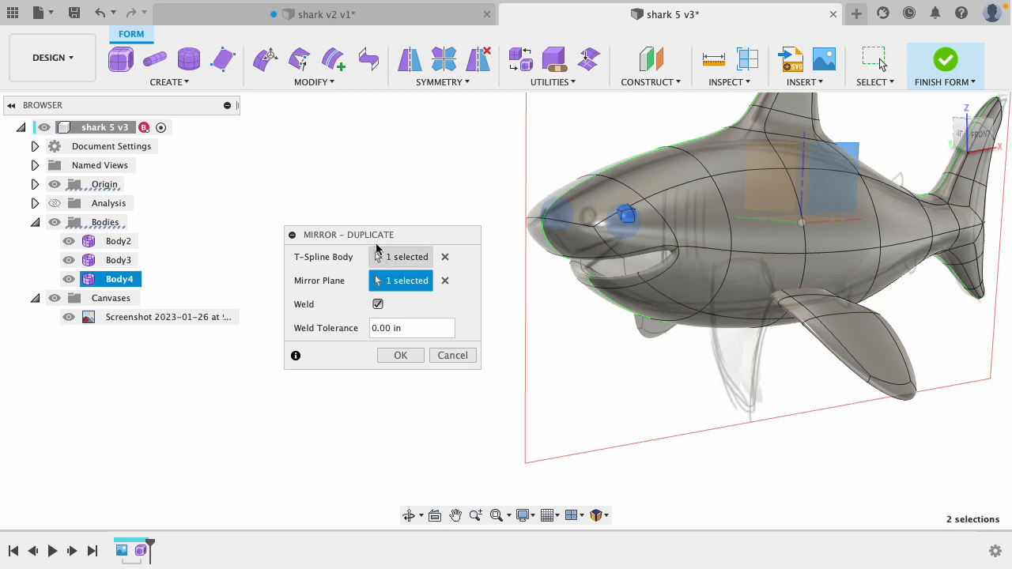
click(399, 356)
- Finish the form to convert it into solid bodies and hide the canvases
shift+middle_drag(324, 198, 341, 234)
scroll(341, 184, down, 2)
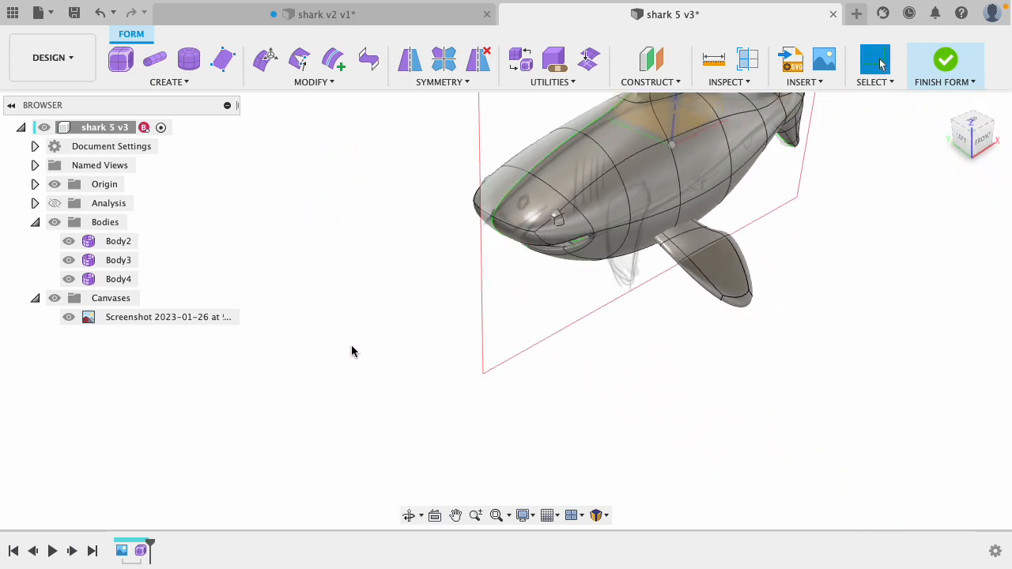
scroll(351, 395, down, 3)
scroll(781, 153, up, 4)
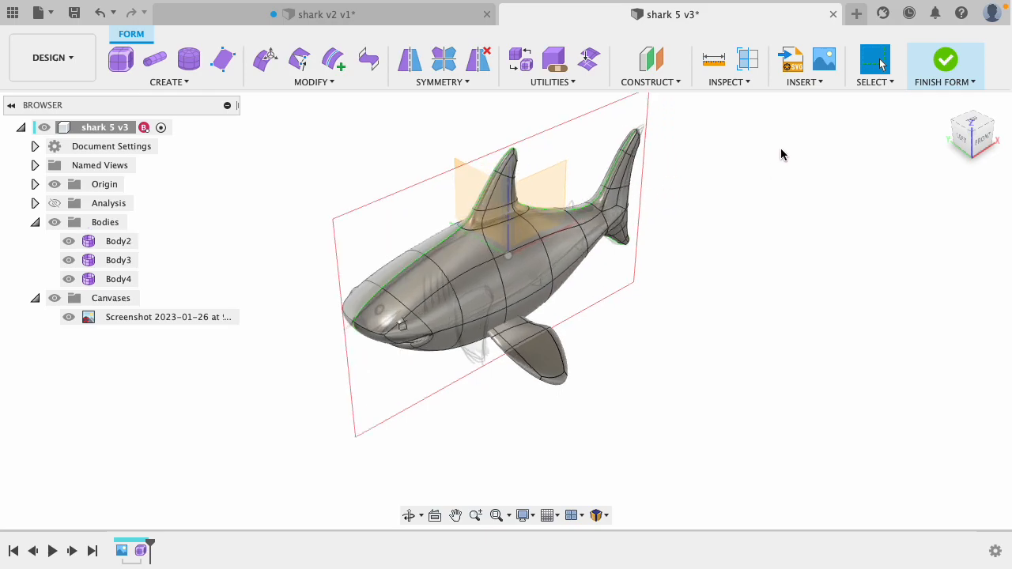
shift+middle_drag(694, 210, 643, 184)
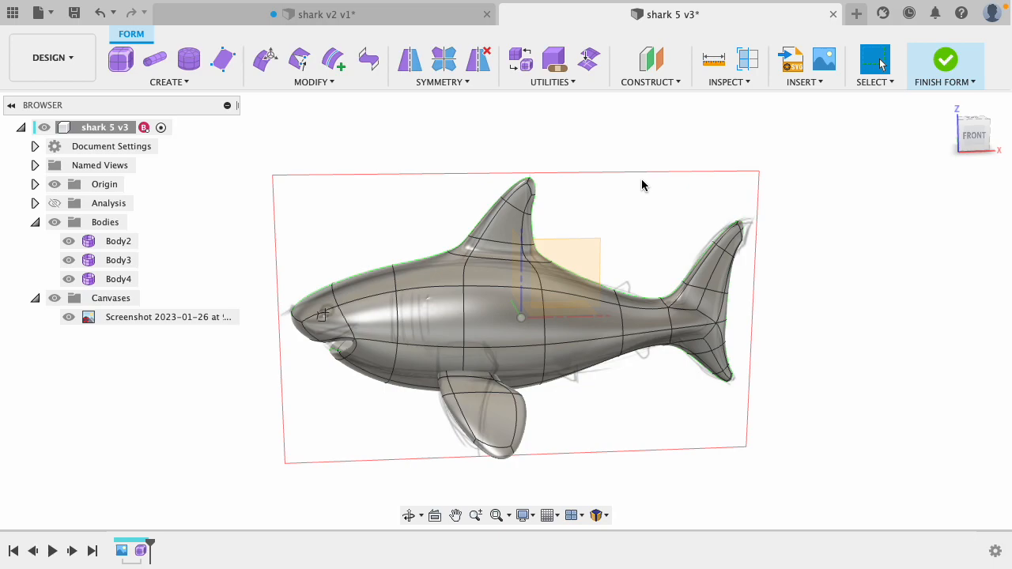
click(946, 63)
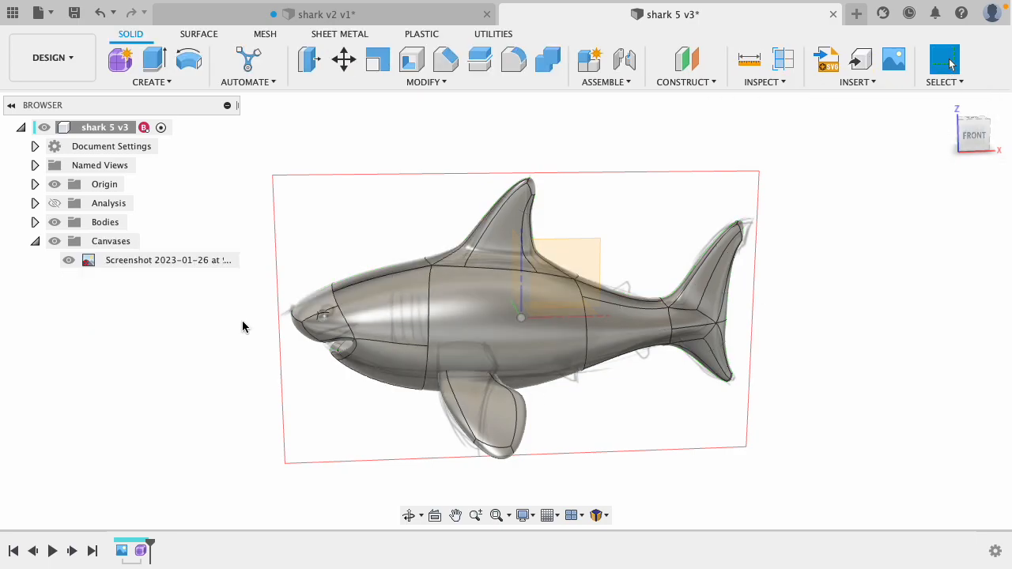
click(55, 243)
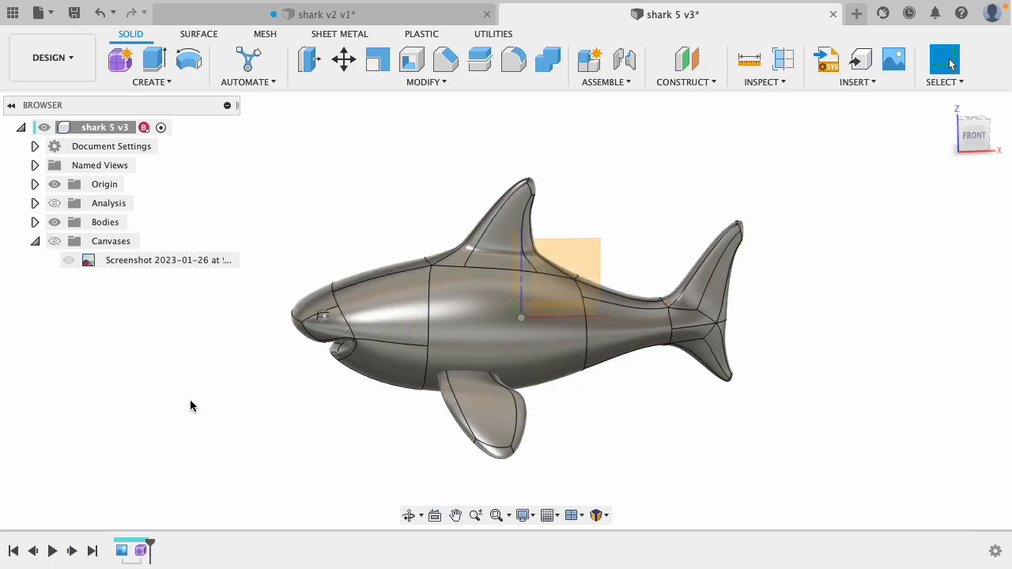
- Combine the shark's main body with both eyes and both pectoral fins as tool bodies, using the Join operation
mouse_move(147, 382)
shift+middle_down()
mouse_move(191, 348)
mouse_move(157, 380)
shift+middle_up()
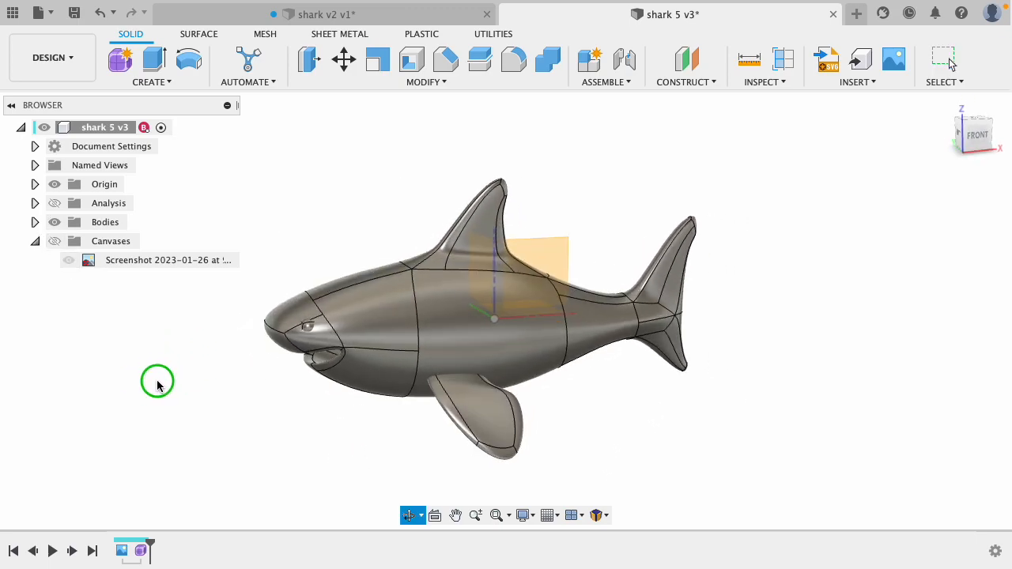
click(425, 82)
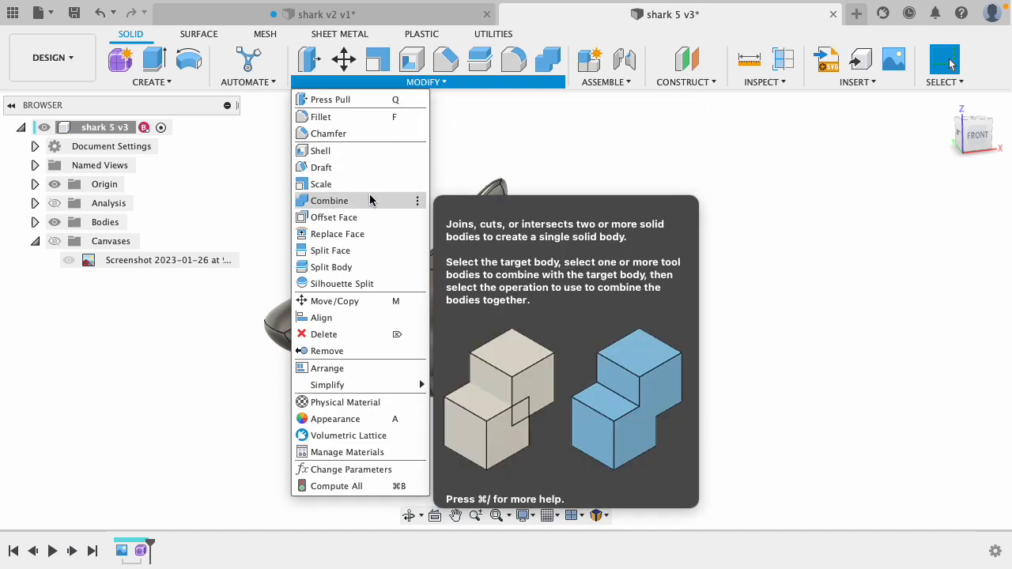
click(154, 82)
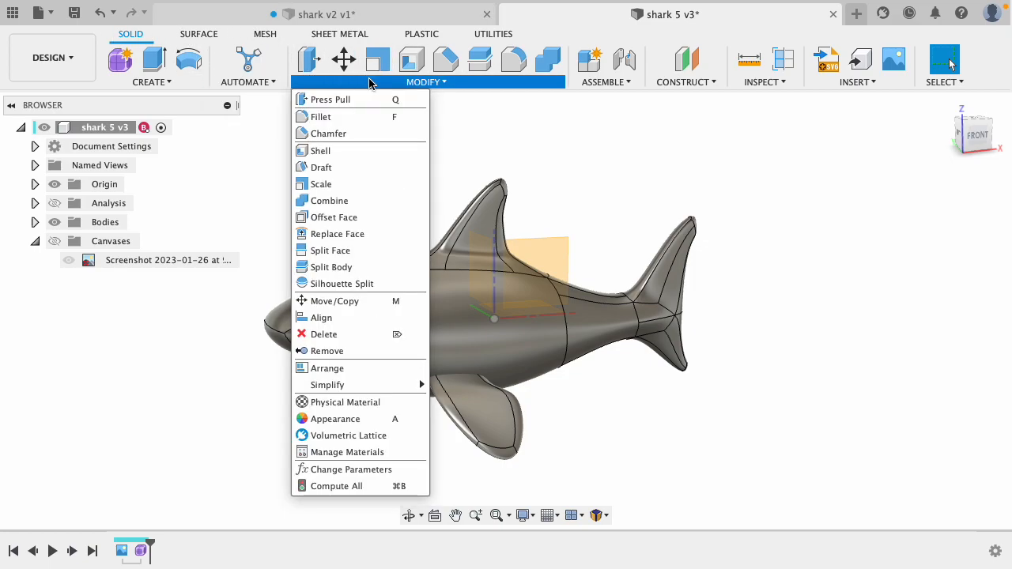
click(352, 200)
click(553, 323)
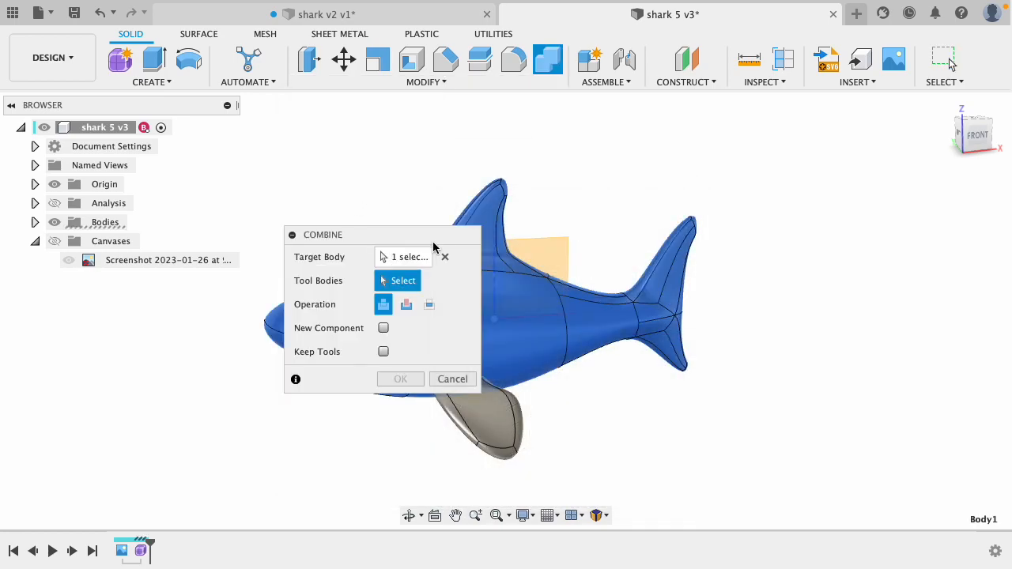
drag(429, 240, 935, 175)
click(309, 326)
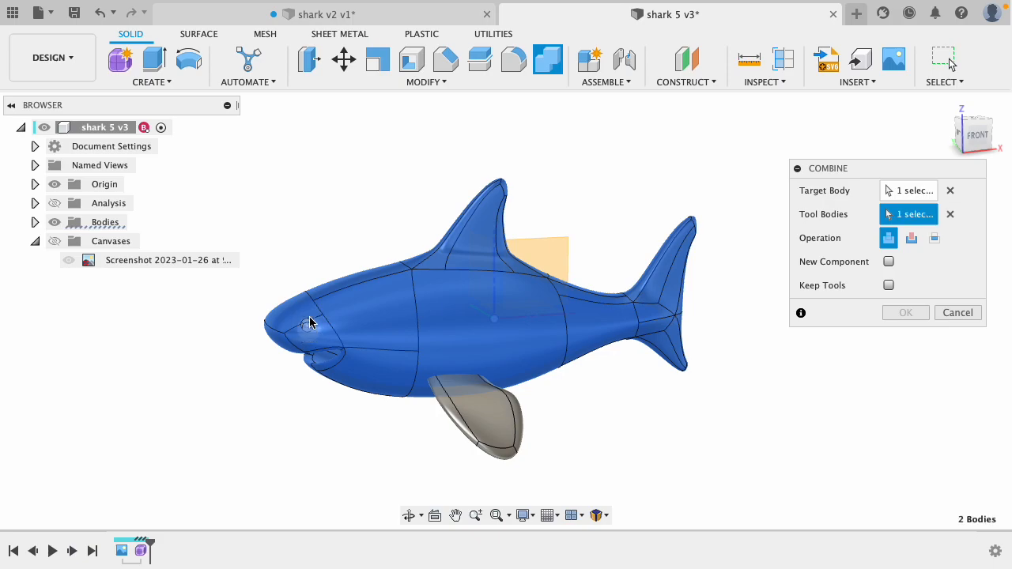
shift+middle_drag(237, 211, 360, 237)
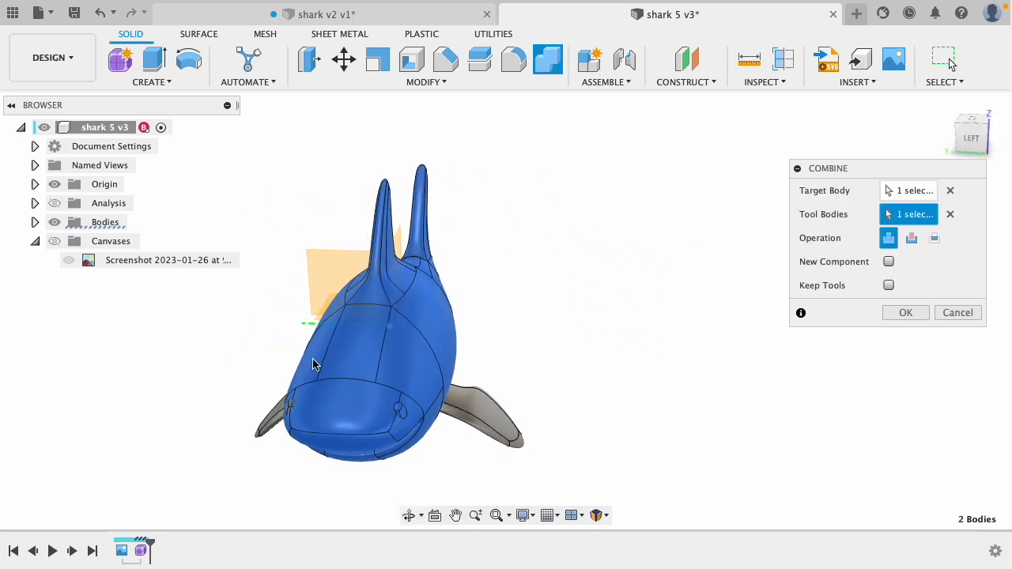
click(288, 411)
click(507, 422)
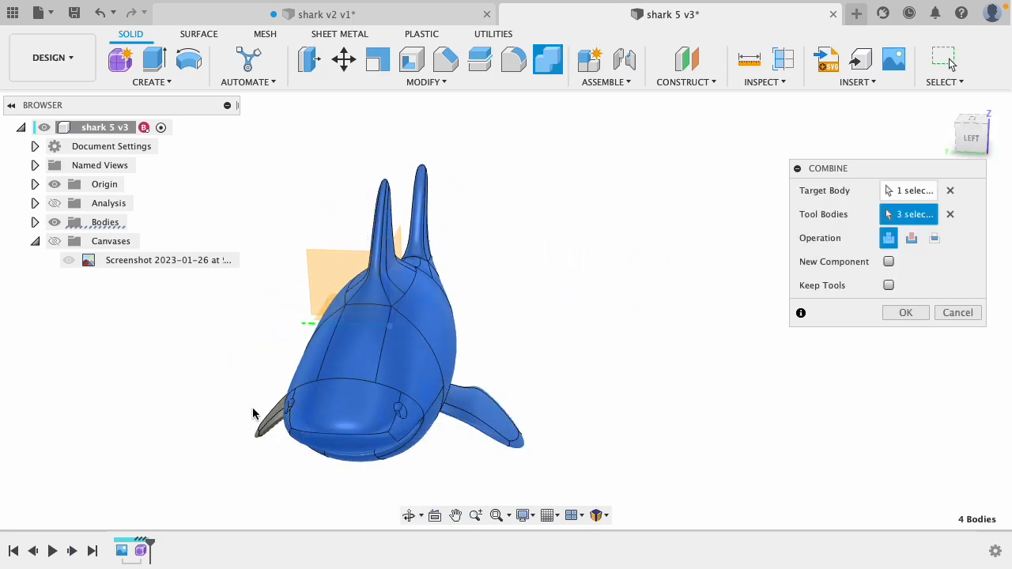
click(278, 413)
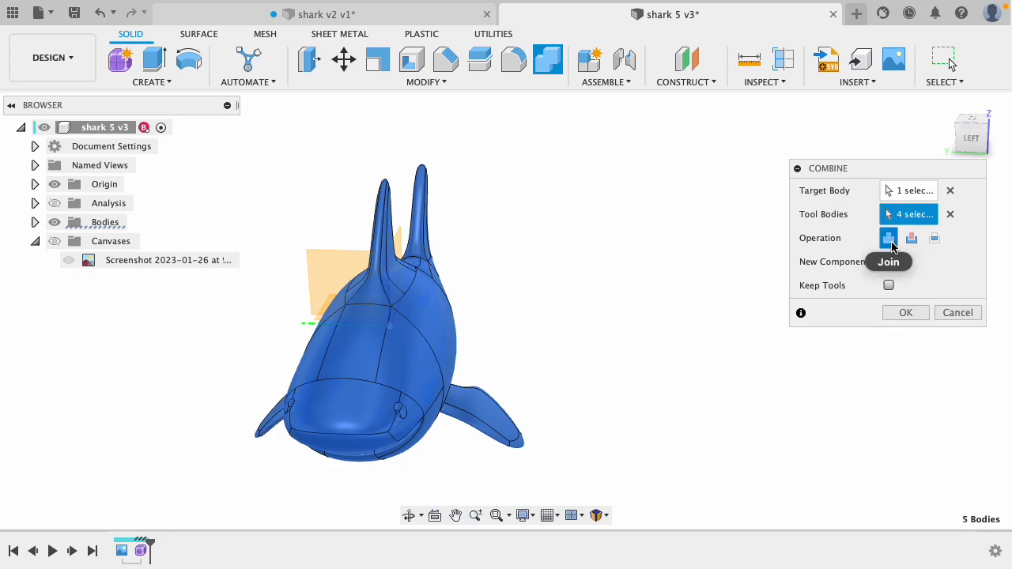
click(905, 313)
mouse_move(515, 289)
shift+middle_down()
mouse_move(583, 287)
mouse_move(635, 248)
mouse_move(664, 261)
mouse_move(471, 258)
mouse_move(465, 266)
mouse_move(496, 265)
shift+middle_up()
key(Escape)
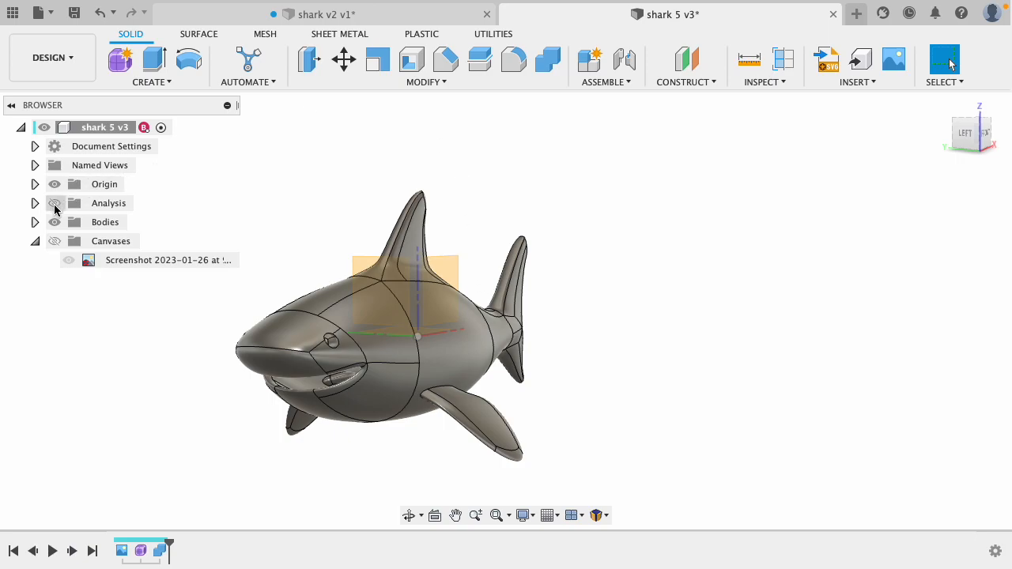
- Show the section analysis and delete the four faces of the pectoral fin that protrude inside the shark's hollow body
click(55, 204)
mouse_move(261, 277)
shift+middle_down()
mouse_move(372, 287)
mouse_move(365, 313)
mouse_move(324, 297)
shift+middle_up()
scroll(490, 433, up, 10)
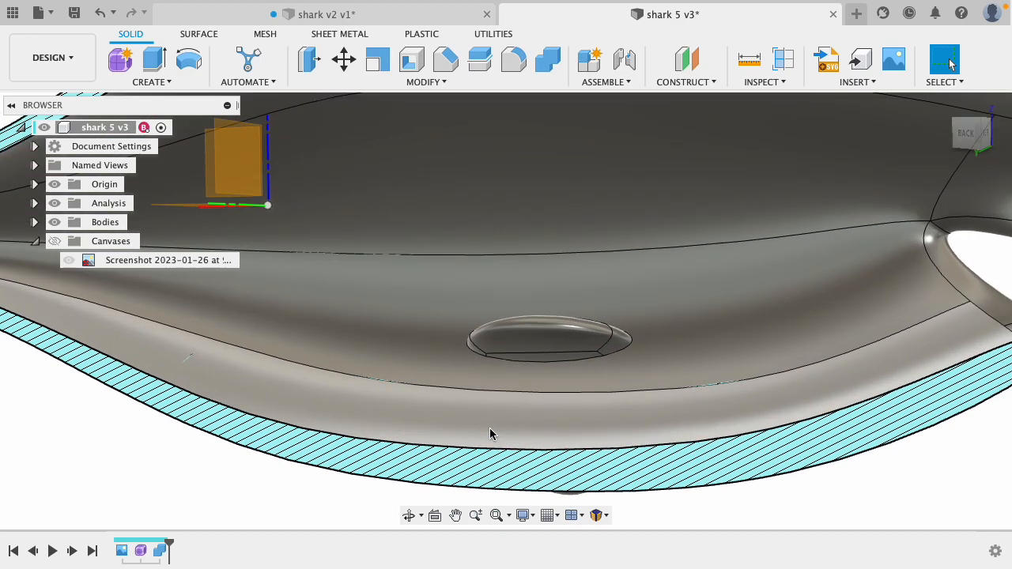
scroll(490, 433, up, 3)
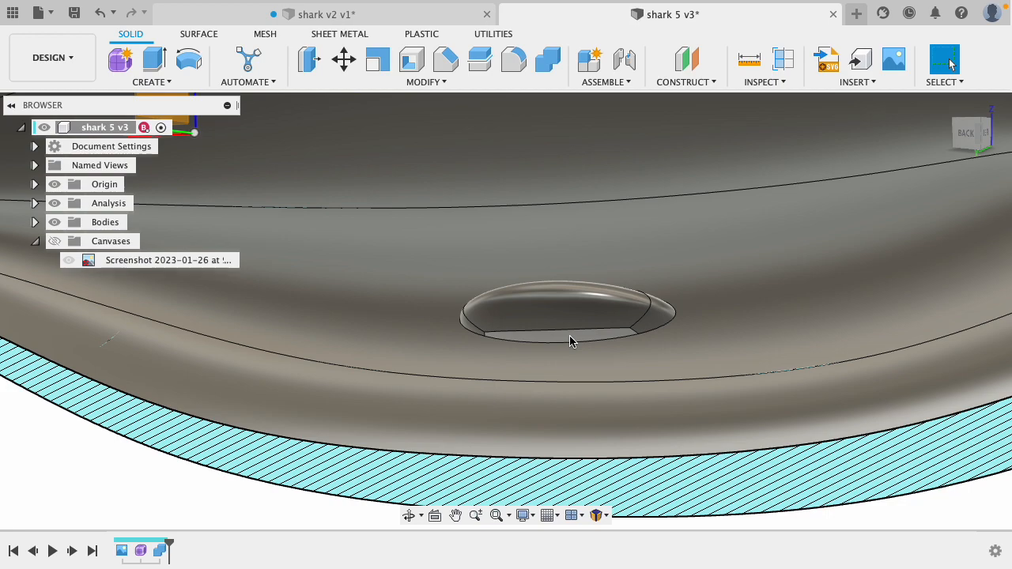
click(573, 341)
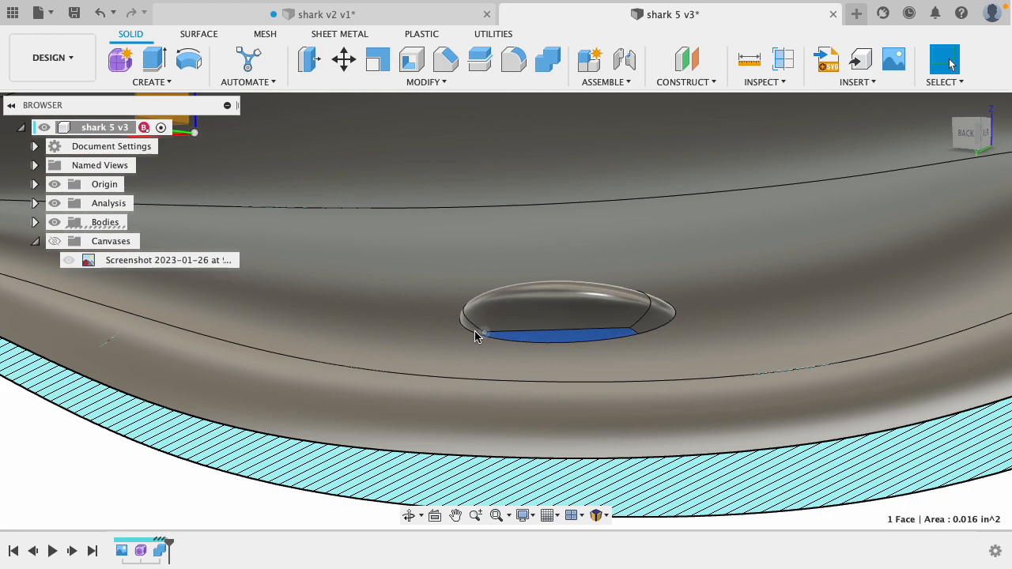
shift+click(498, 309)
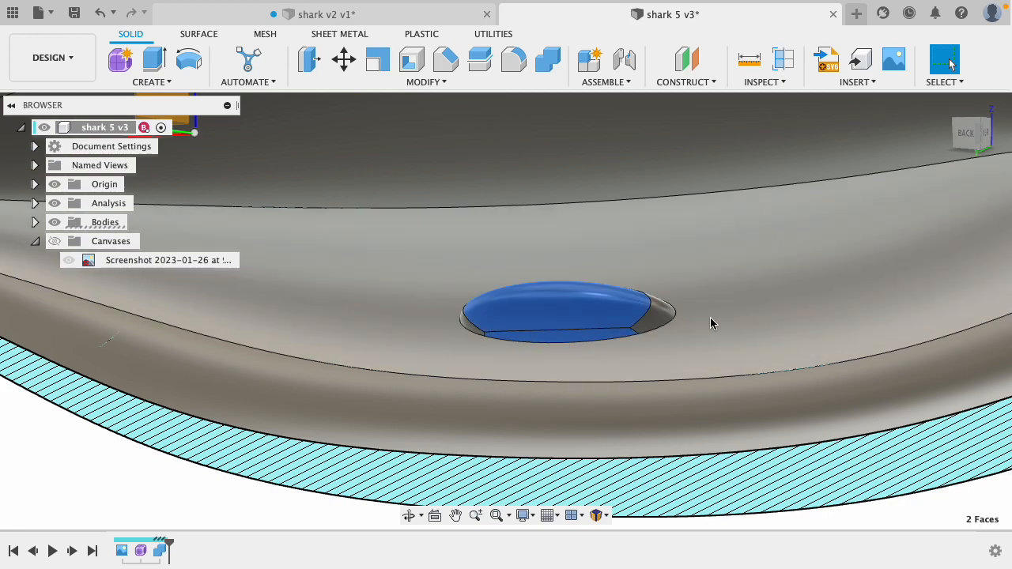
shift+click(666, 314)
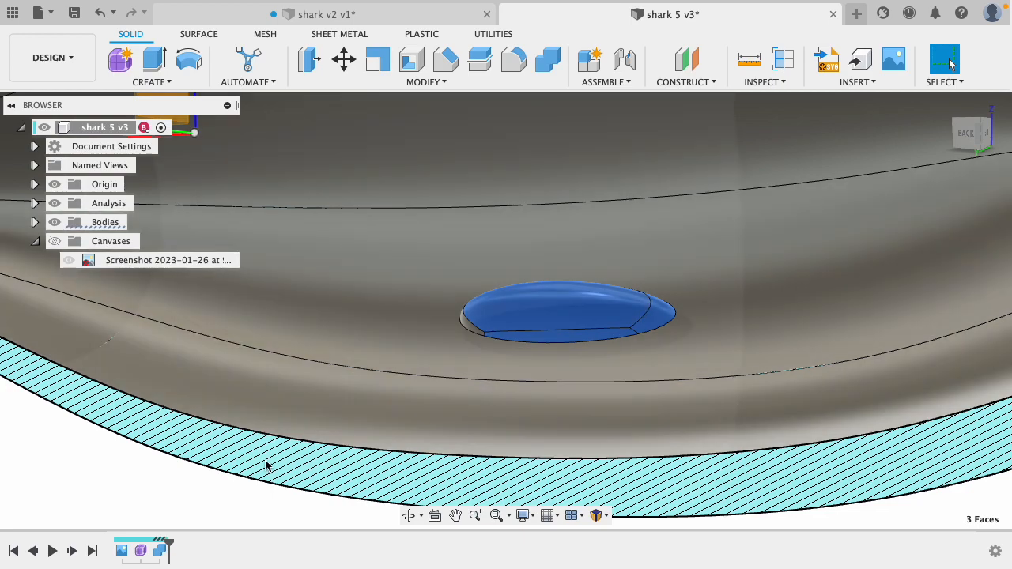
shift+middle_drag(155, 479, 258, 522)
shift+click(749, 369)
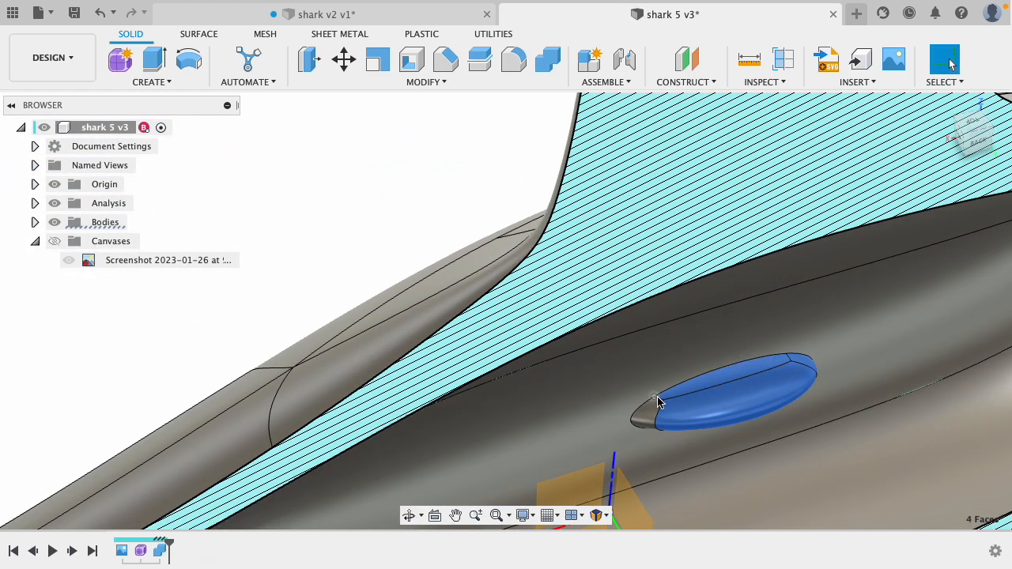
key(Delete)
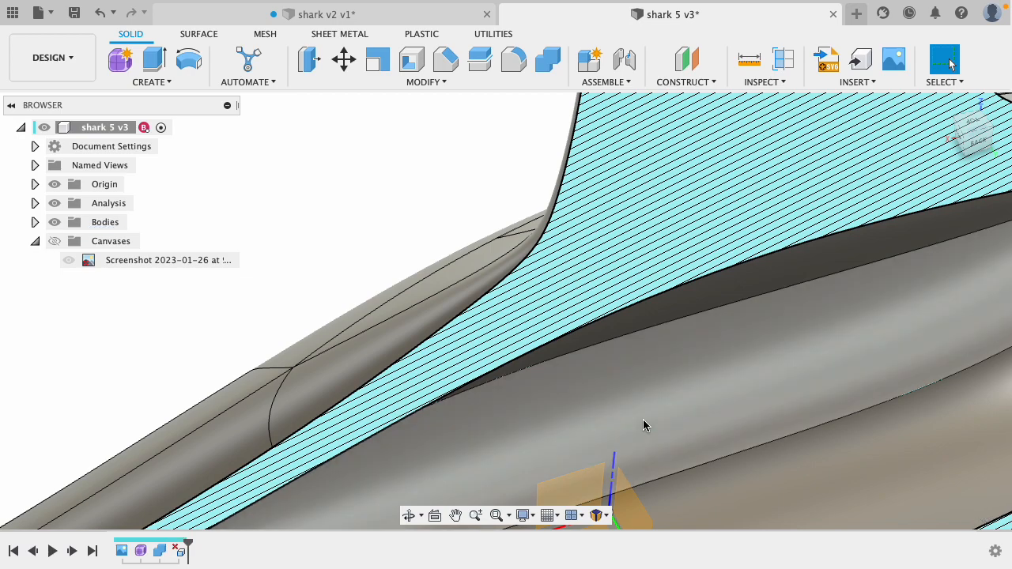
- Delete the three visible faces of the eye ball that protrude inside the head on the same half of the body
mouse_move(487, 173)
shift+middle_down()
mouse_move(294, 122)
mouse_move(464, 222)
shift+middle_up()
mouse_move(548, 262)
shift+middle_down()
mouse_move(614, 235)
mouse_move(668, 255)
mouse_move(682, 286)
mouse_move(628, 262)
shift+middle_up()
scroll(953, 399, down, 5)
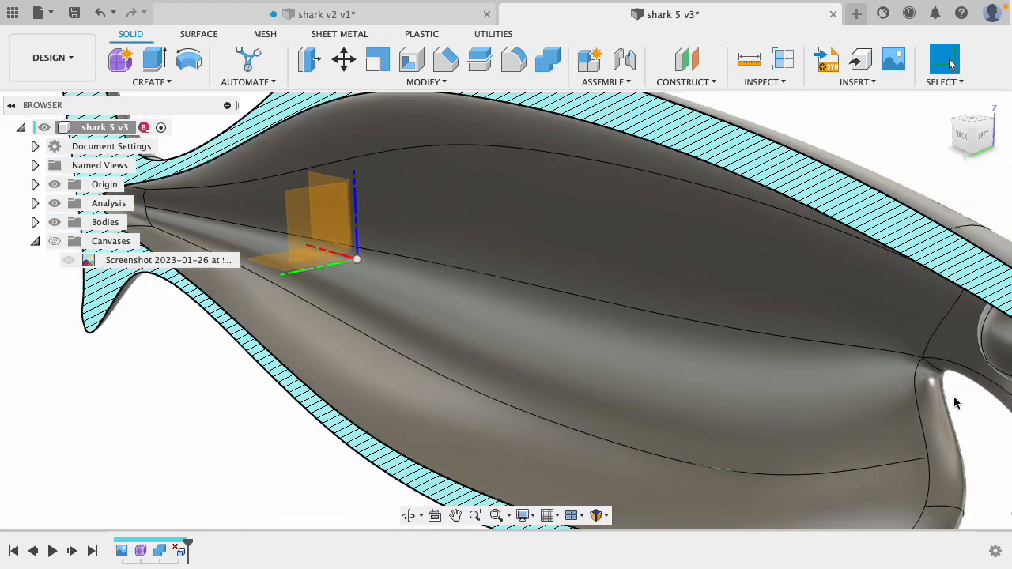
mouse_move(957, 407)
shift+middle_down()
mouse_move(960, 384)
mouse_move(937, 384)
mouse_move(954, 386)
shift+middle_up()
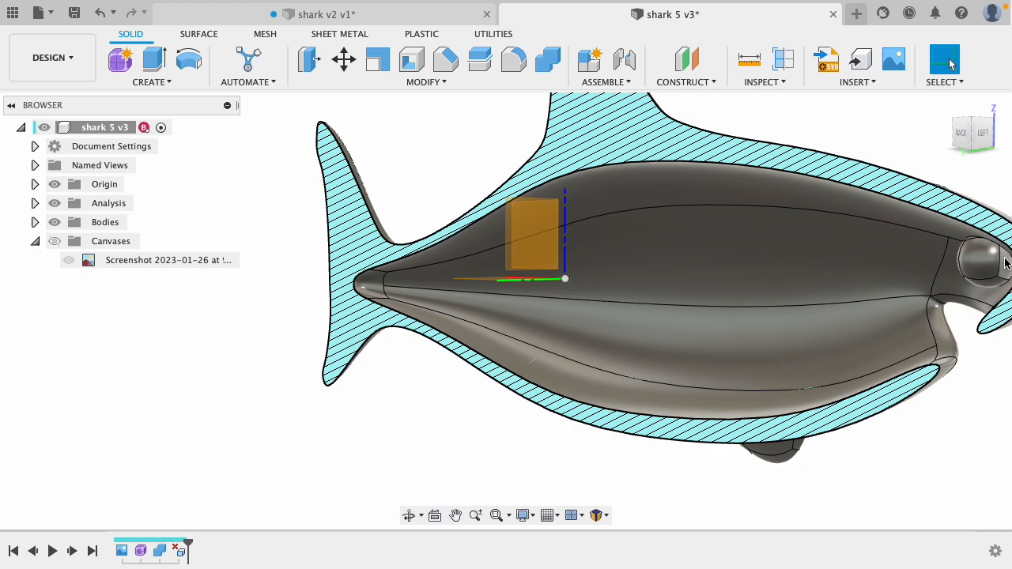
click(995, 287)
shift+click(987, 273)
shift+click(978, 261)
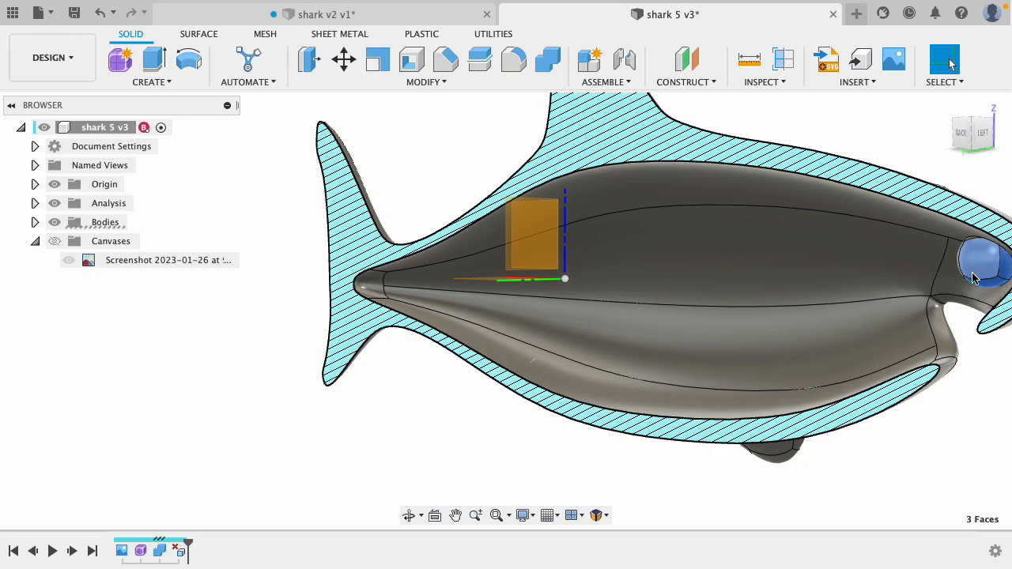
scroll(959, 254, up, 2)
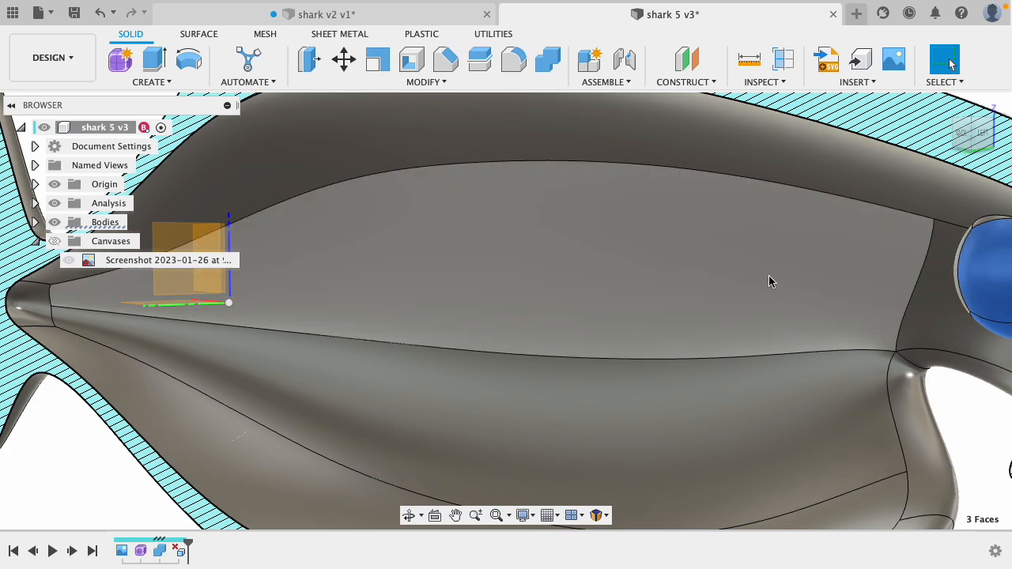
key(Delete)
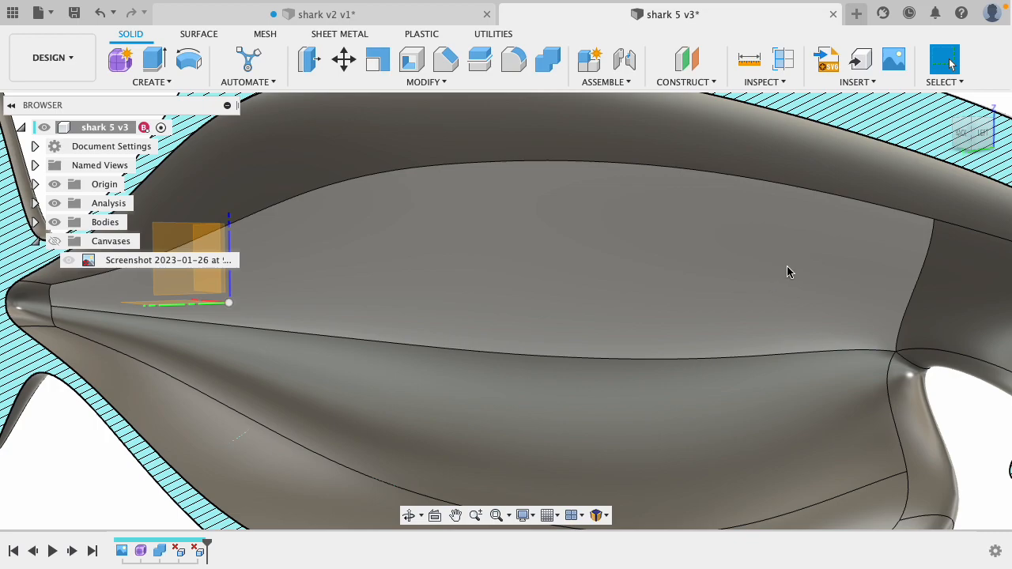
- Edit the Section1 analysis and flip its cut direction to expose the opposite half of the shark's interior
scroll(788, 267, up, 5)
scroll(788, 271, down, 10)
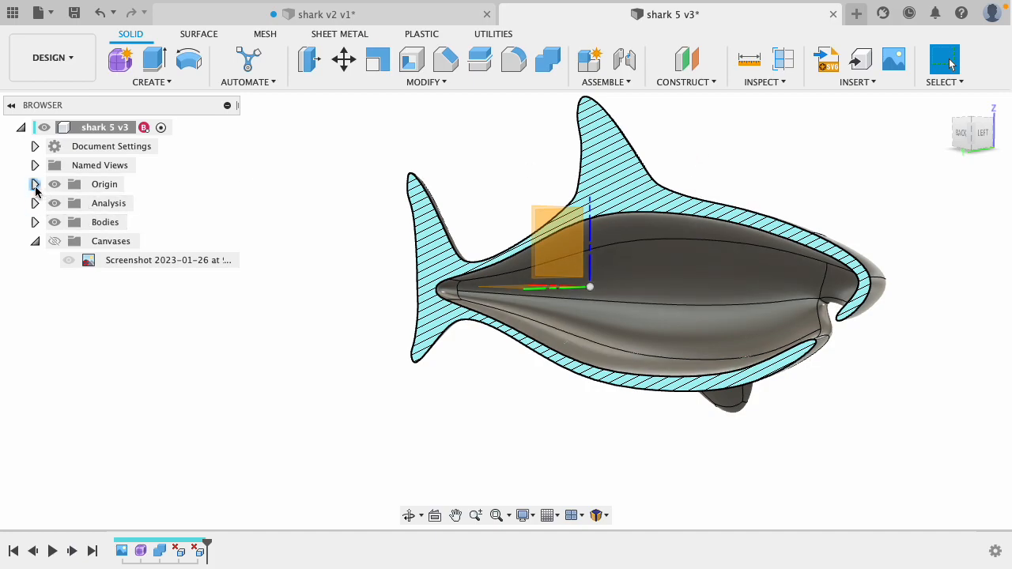
click(36, 203)
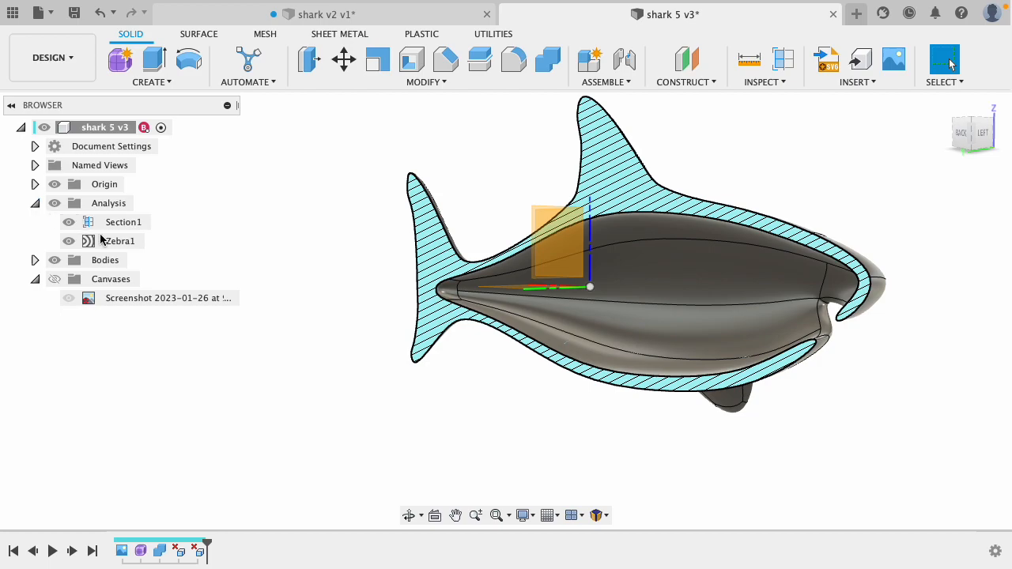
click(131, 225)
right_click(131, 224)
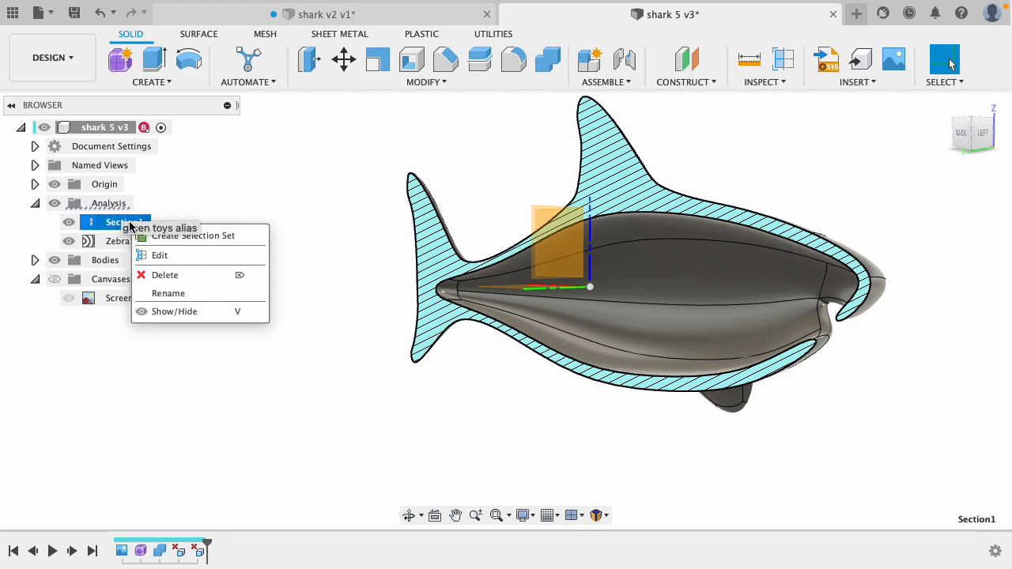
click(181, 257)
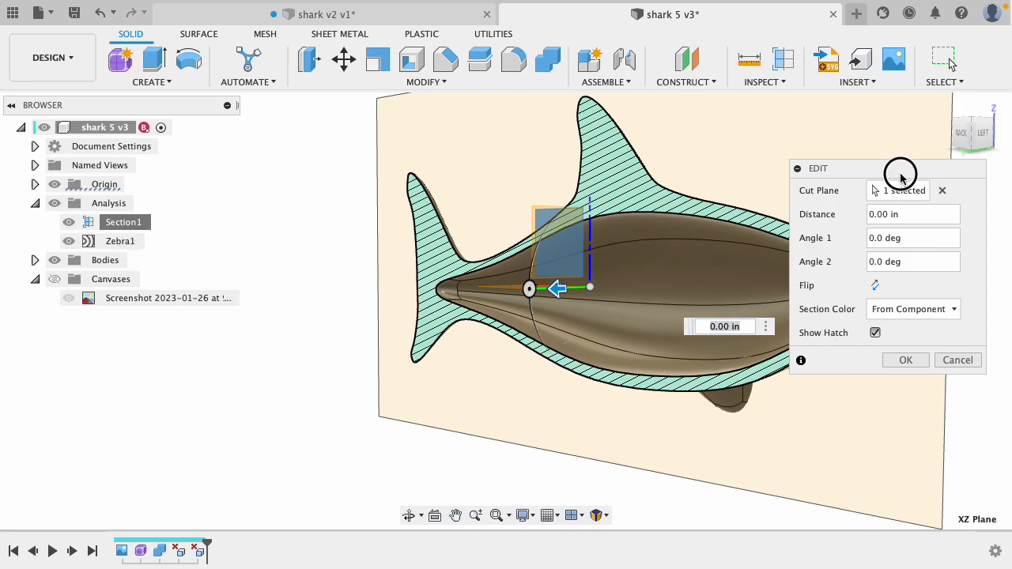
drag(900, 174, 195, 227)
shift+middle_drag(558, 476, 481, 326)
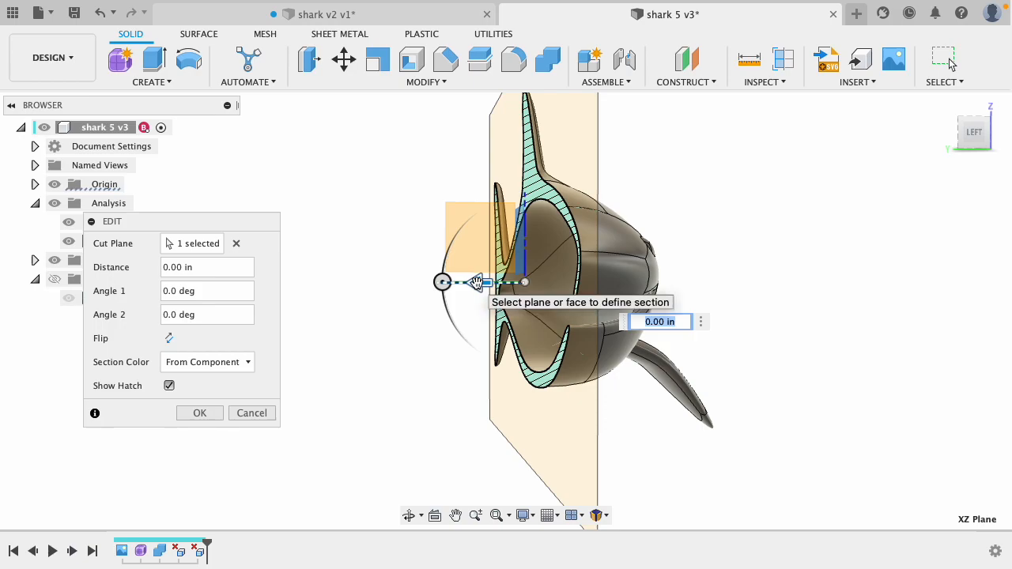
click(169, 338)
shift+middle_drag(741, 313, 689, 307)
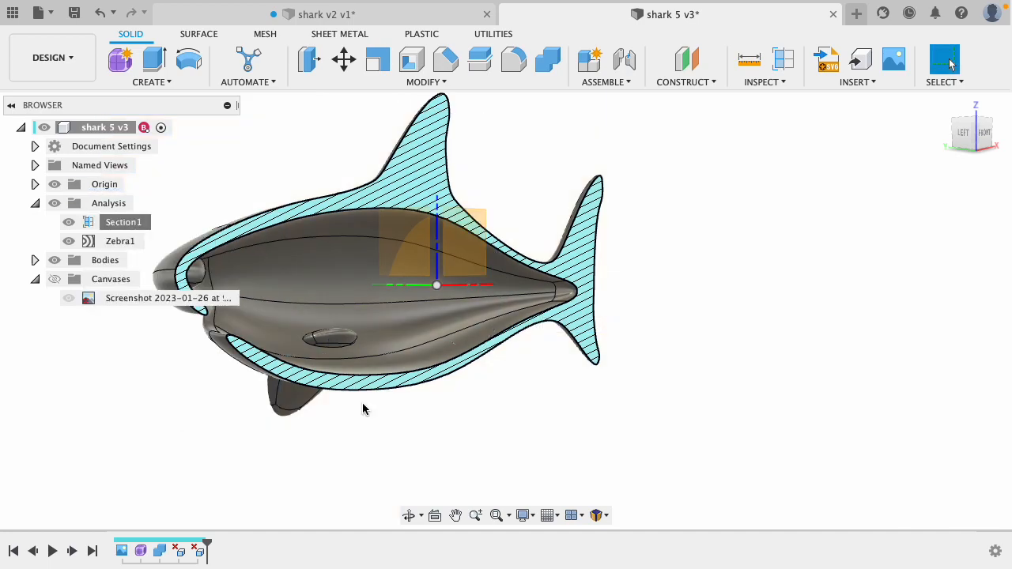
- Delete the faces of the other pectoral fin that protrude inside the body's opposite half
scroll(326, 342, down, 3)
scroll(326, 342, up, 5)
scroll(328, 346, up, 3)
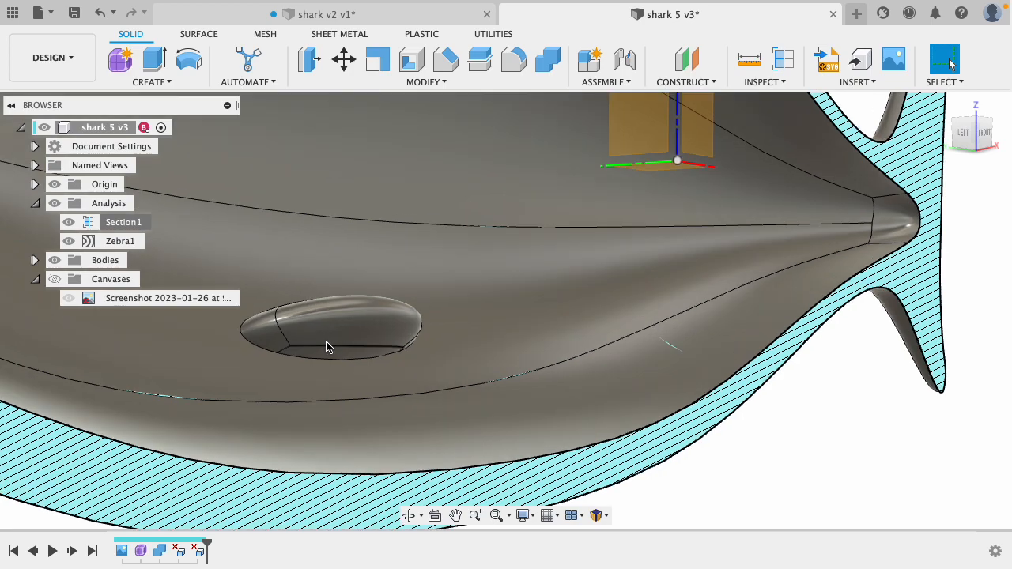
click(330, 353)
shift+click(334, 313)
shift+click(266, 334)
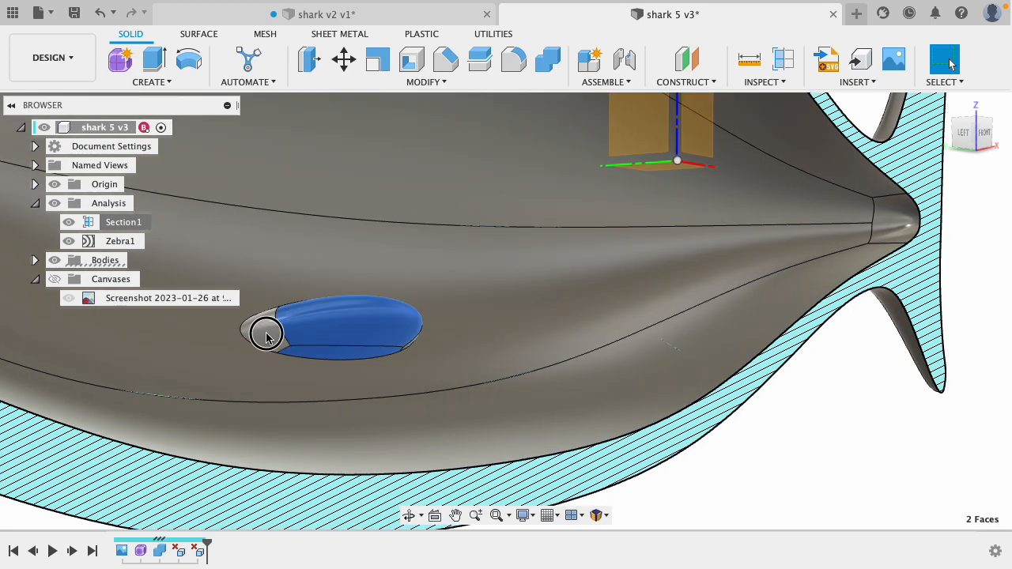
key(Delete)
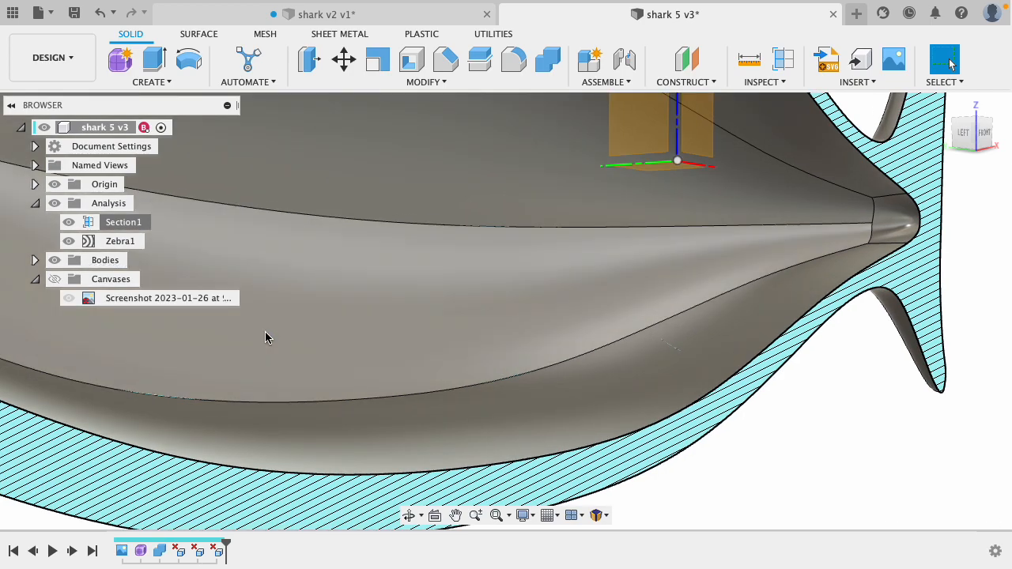
- Delete the other eye ball's faces inside the head, including its underside face in the selection
scroll(337, 354, down, 6)
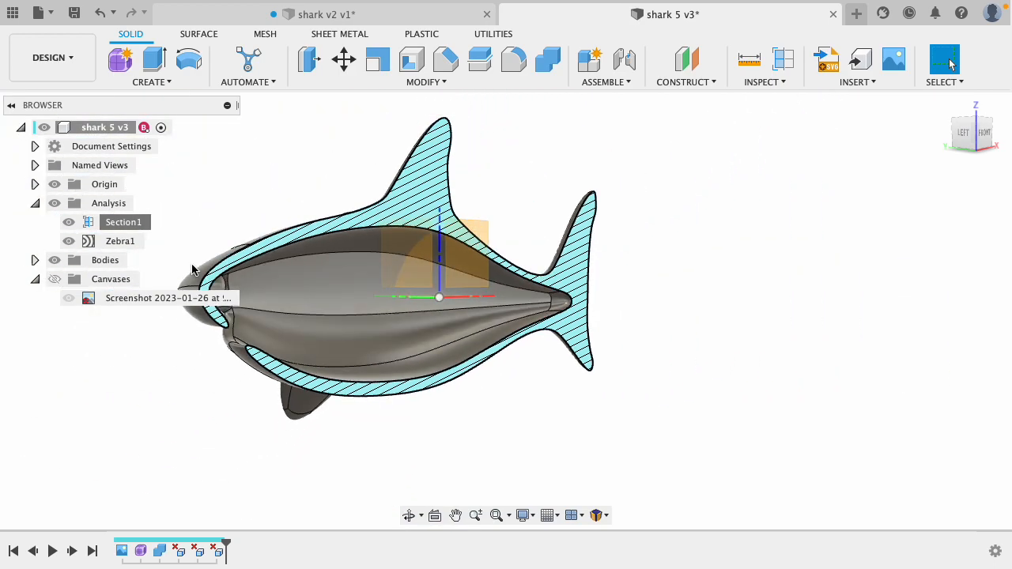
click(280, 175)
shift+middle_drag(280, 175, 198, 185)
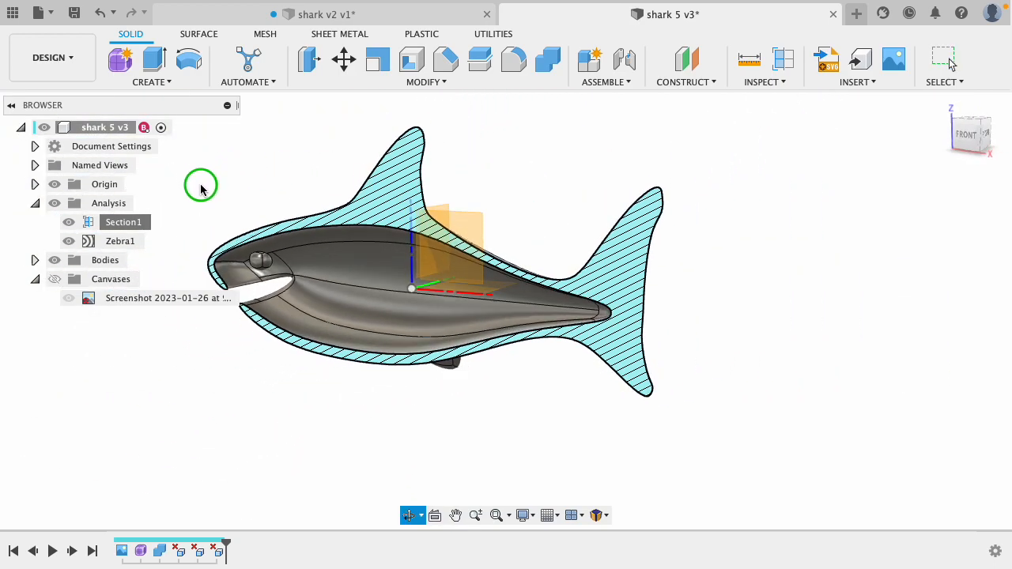
scroll(249, 260, up, 5)
scroll(249, 259, up, 5)
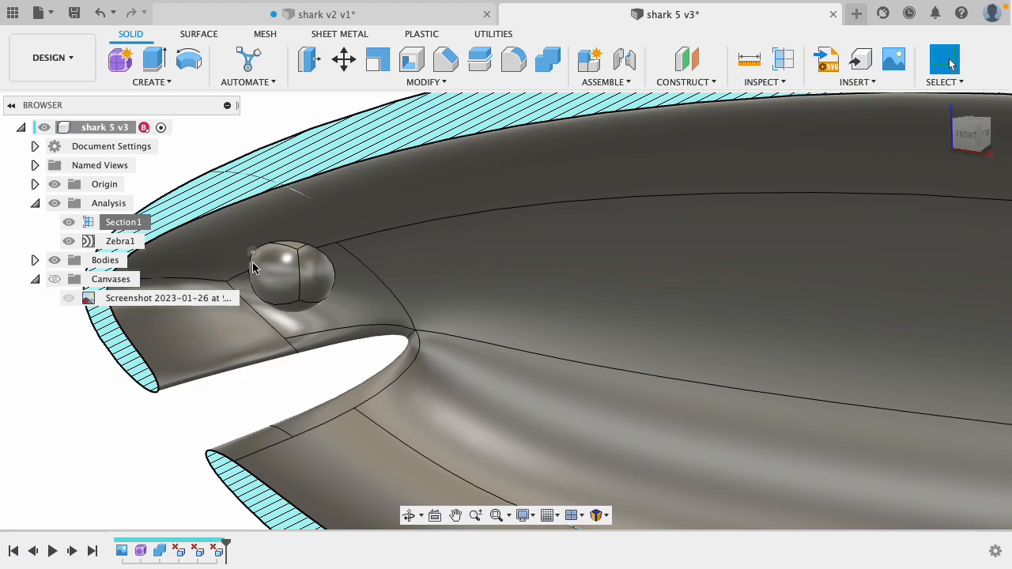
click(281, 273)
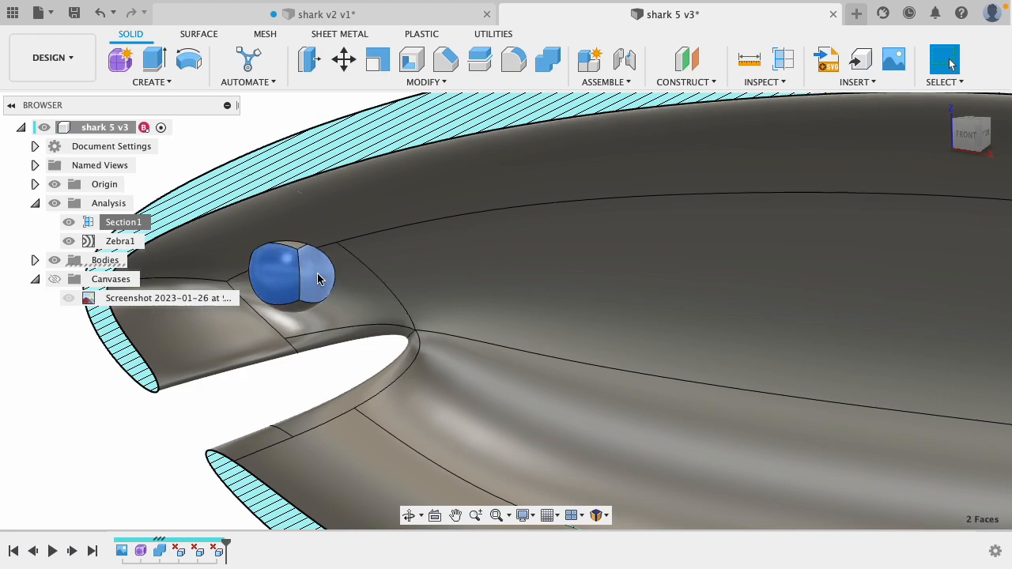
key(Delete)
click(319, 279)
shift+click(294, 304)
shift+click(276, 286)
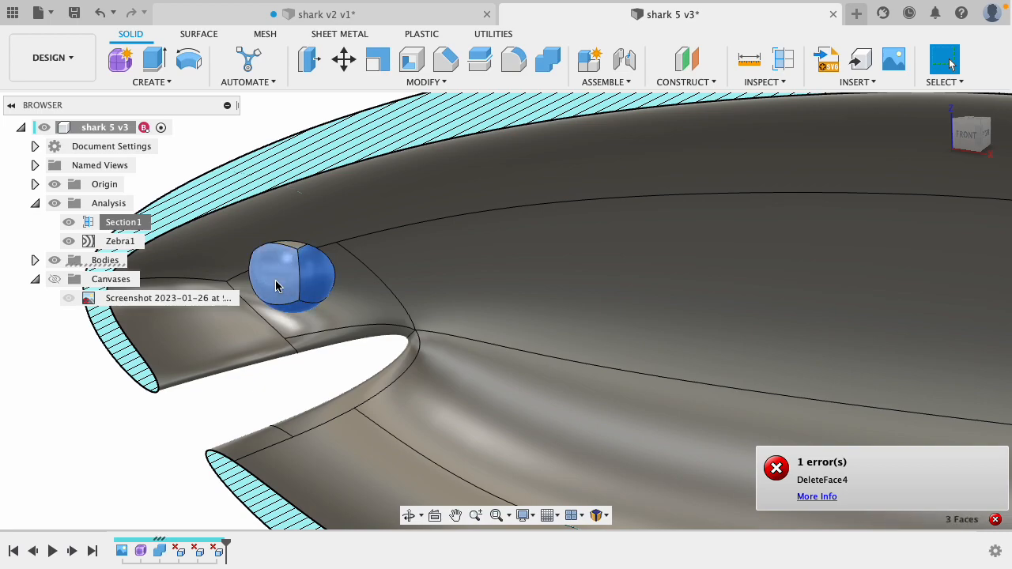
key(Delete)
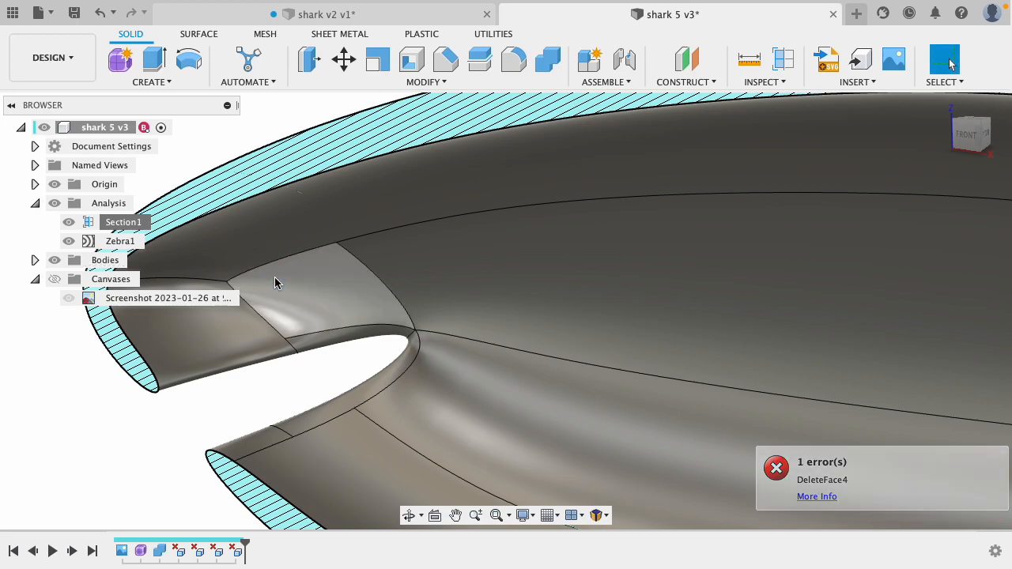
- Inspect the cleaned interior through the mouth and hide the Analysis folder to display the whole shark
scroll(140, 467, down, 8)
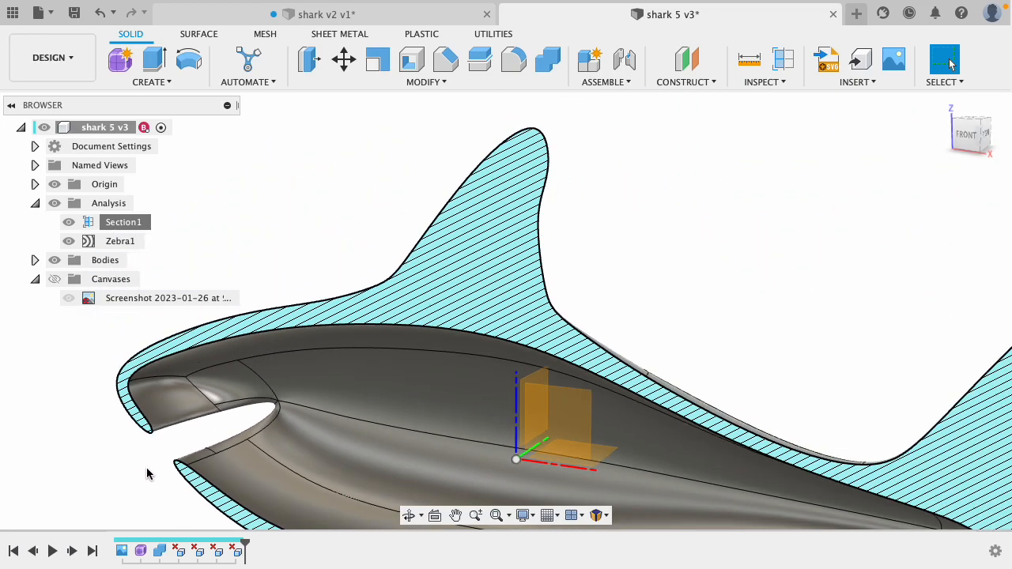
shift+middle_drag(117, 479, 261, 436)
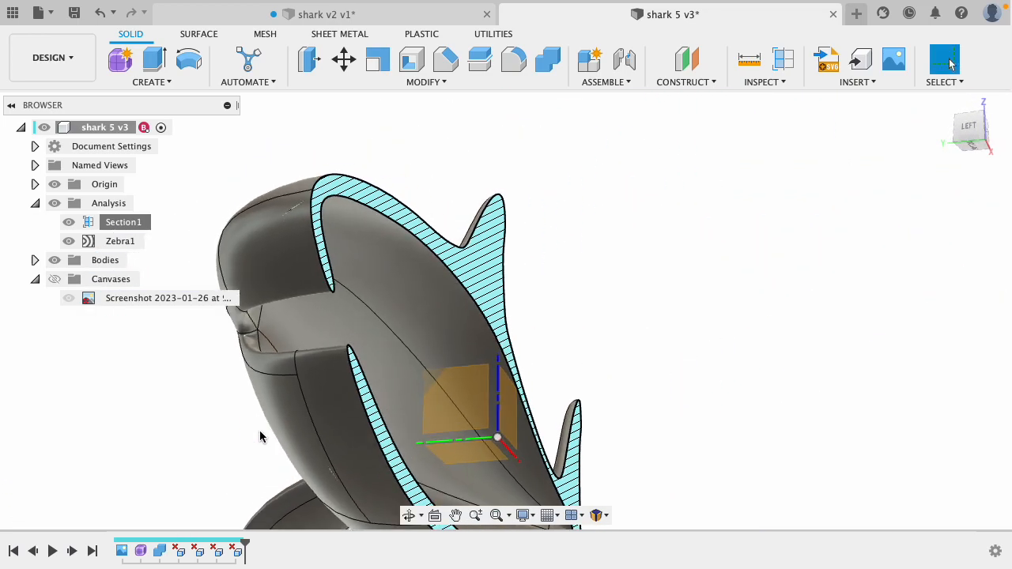
scroll(587, 267, down, 5)
shift+middle_drag(691, 266, 675, 313)
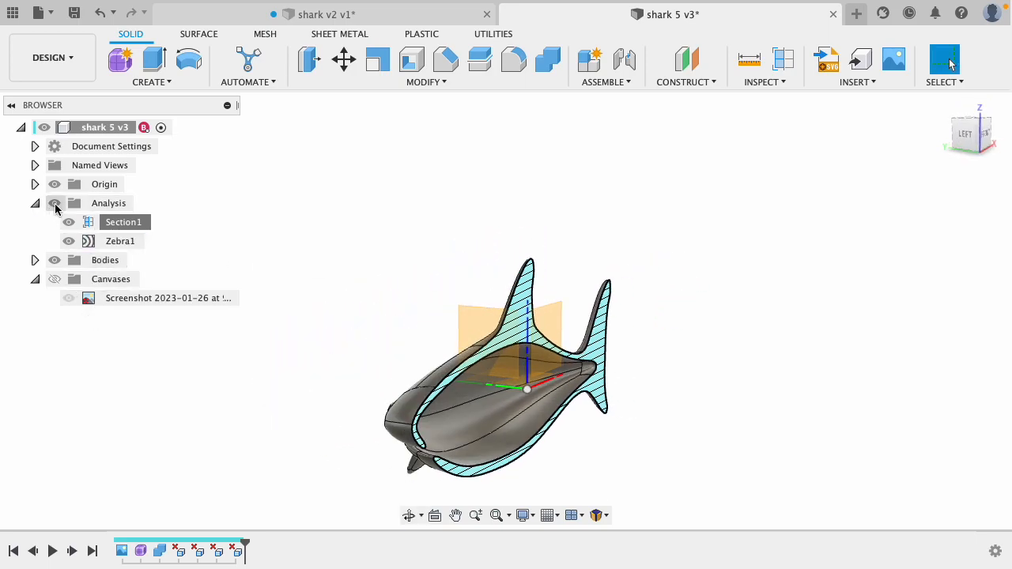
click(54, 204)
- Fillet the edge chains where both pectoral fins meet the body with a constant 0.068 in radius
shift+middle_drag(304, 262, 257, 251)
scroll(401, 495, down, 1)
scroll(401, 493, up, 6)
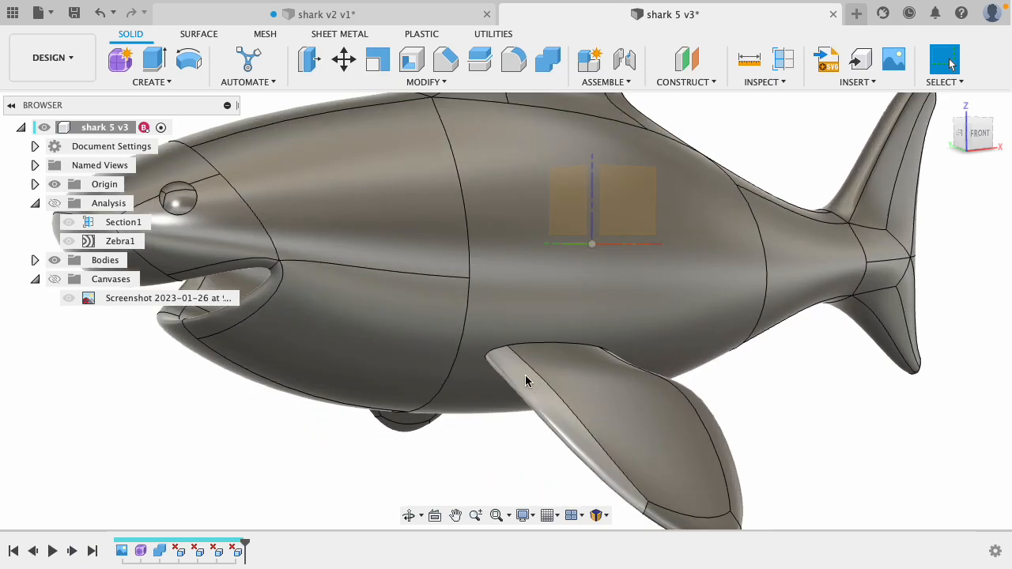
click(512, 58)
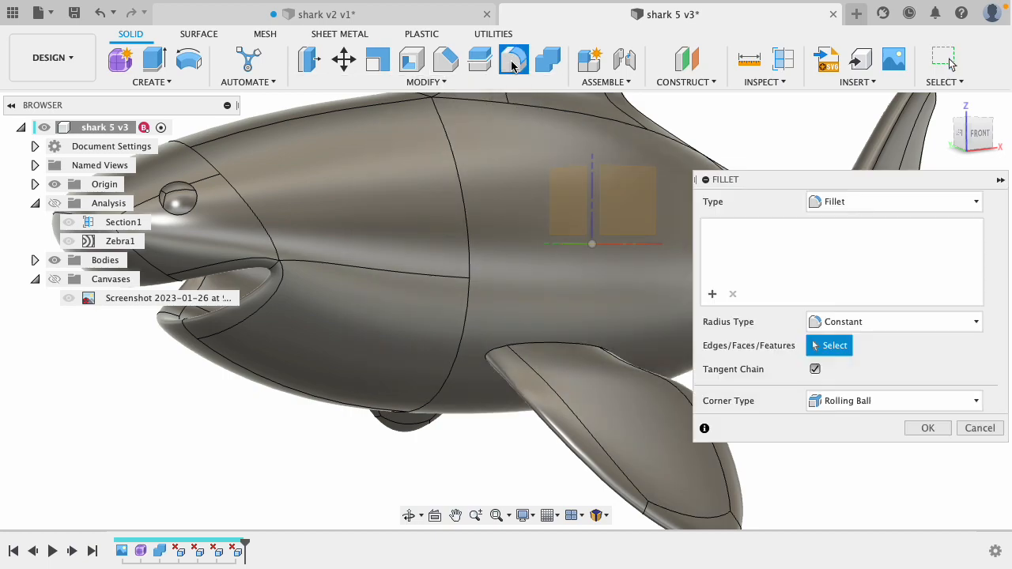
click(545, 345)
shift+middle_drag(279, 443, 411, 449)
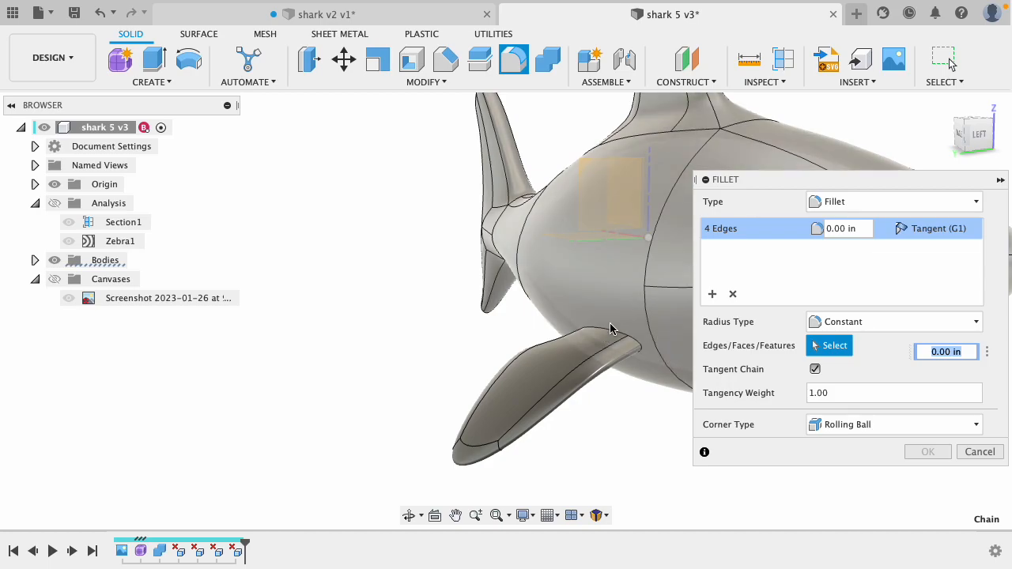
click(607, 333)
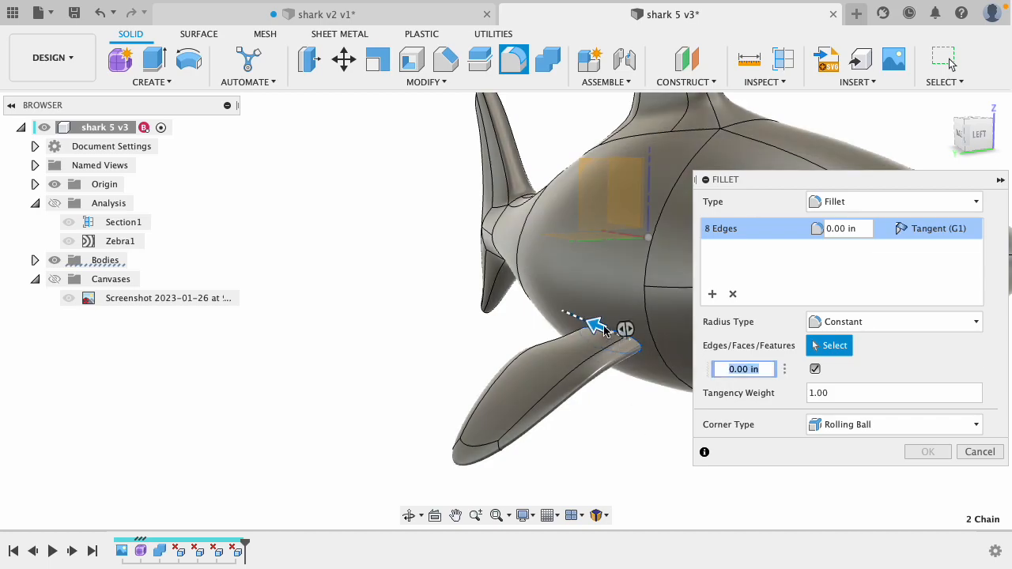
scroll(604, 332, up, 3)
drag(825, 179, 951, 178)
drag(603, 329, 593, 324)
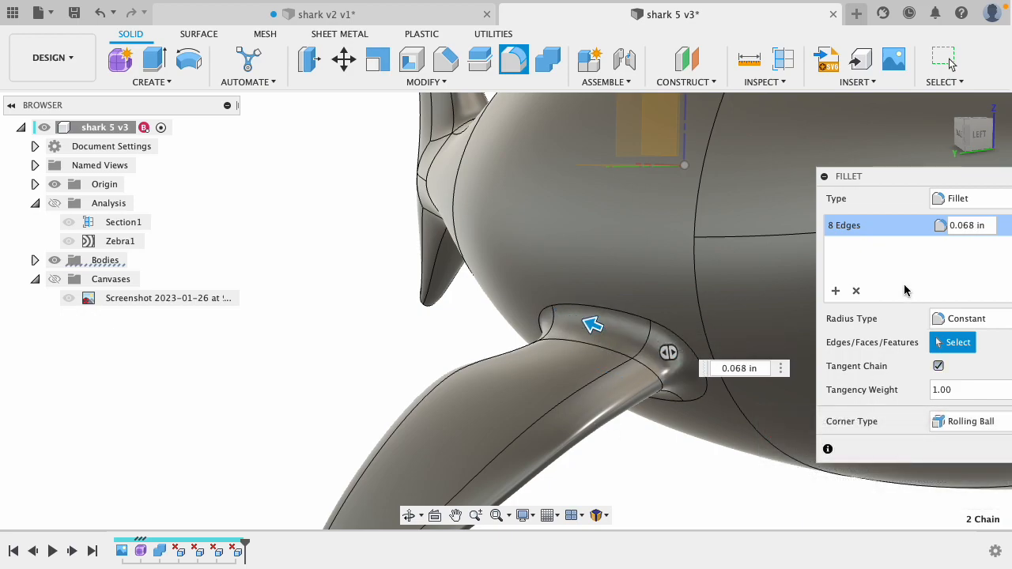
drag(946, 175, 470, 153)
click(576, 424)
- Save the shark design as a new version with the description "User Saved"
mouse_move(689, 501)
shift+middle_down()
mouse_move(641, 469)
mouse_move(574, 476)
mouse_move(580, 487)
shift+middle_up()
scroll(581, 486, down, 3)
mouse_move(935, 380)
shift+middle_down()
mouse_move(846, 386)
mouse_move(840, 373)
mouse_move(852, 356)
mouse_move(842, 372)
mouse_move(878, 384)
mouse_move(921, 392)
mouse_move(928, 377)
shift+middle_up()
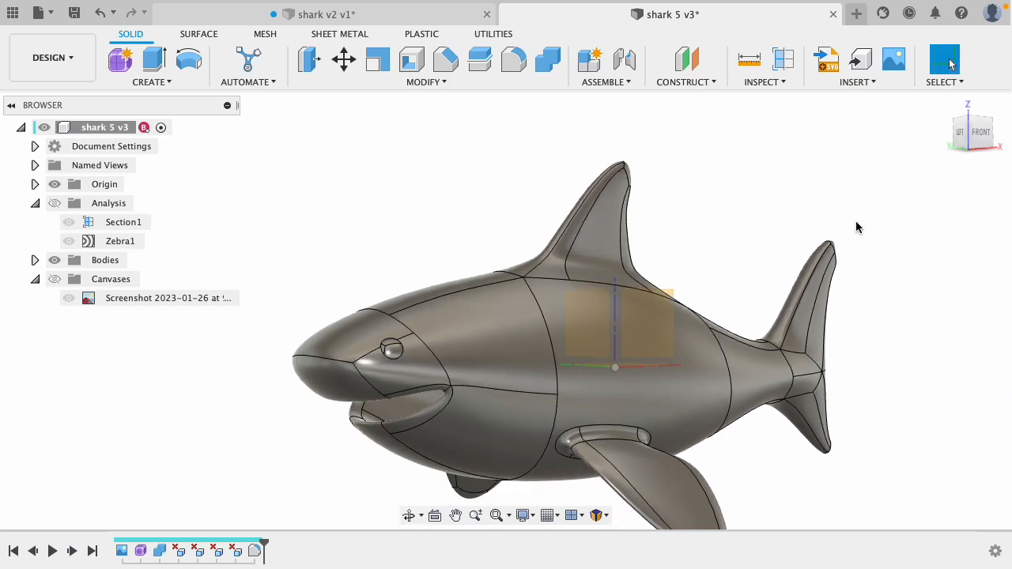
key(super+s)
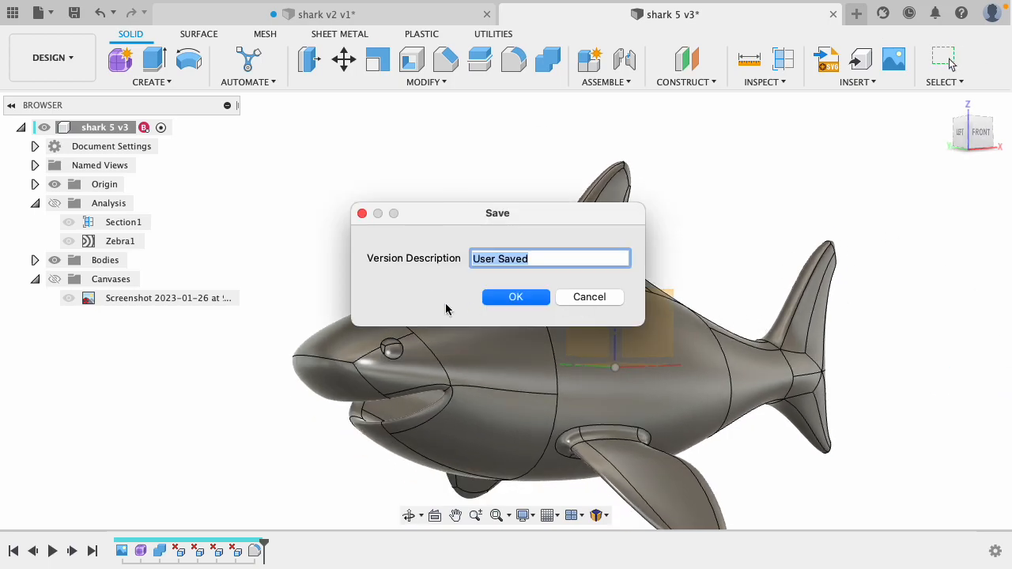
click(512, 298)
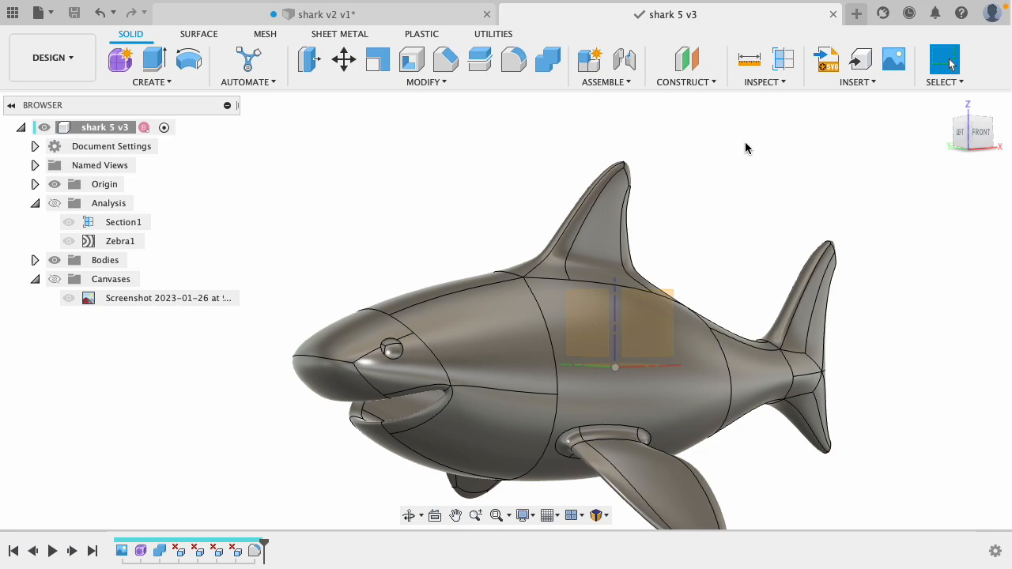
shift+middle_drag(742, 147, 745, 176)
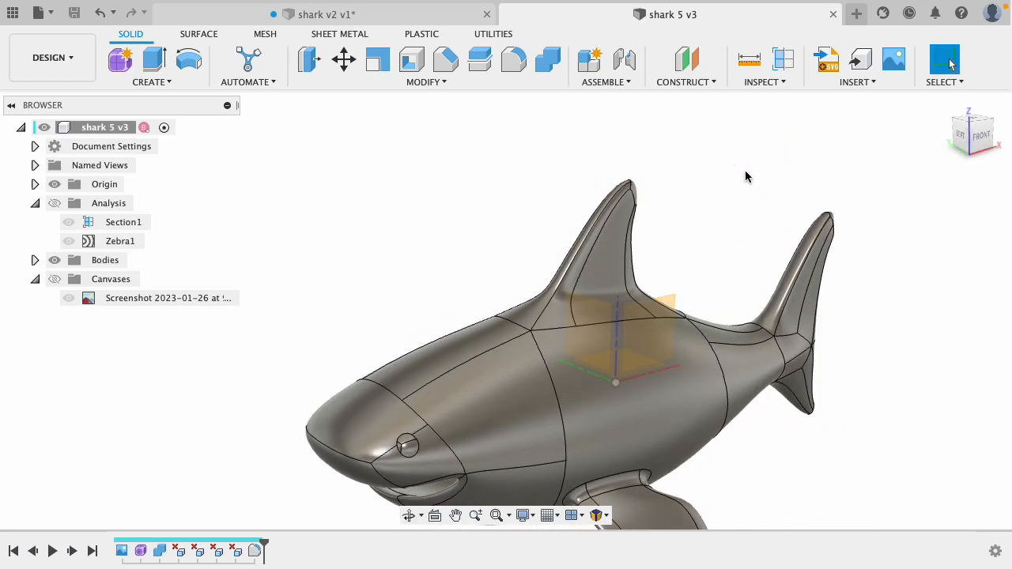